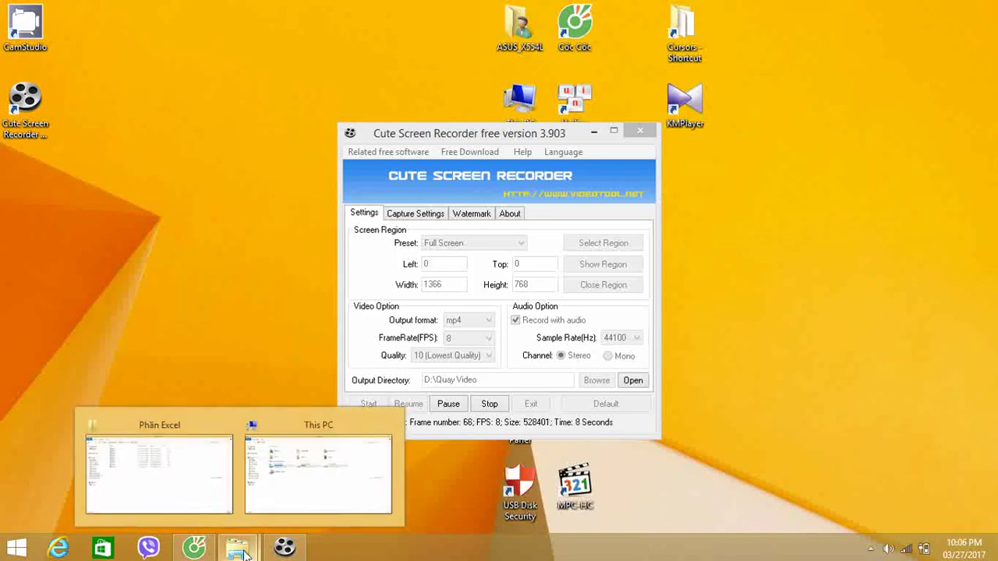
# - Open the Câu 1 workbook in Excel from the Phần Excel folder window
pyautogui.click(206, 468)
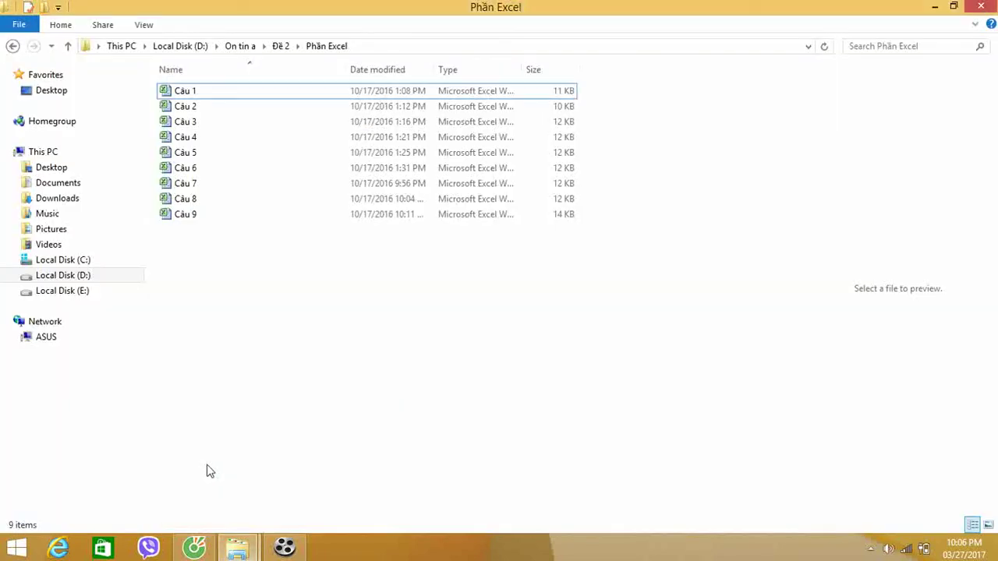
pyautogui.click(217, 92)
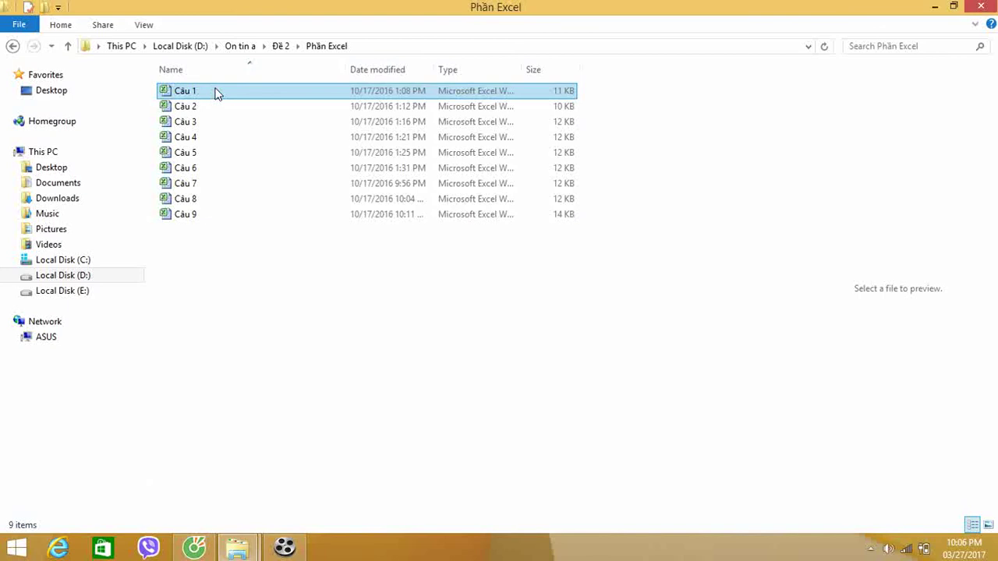
pyautogui.doubleClick(217, 92)
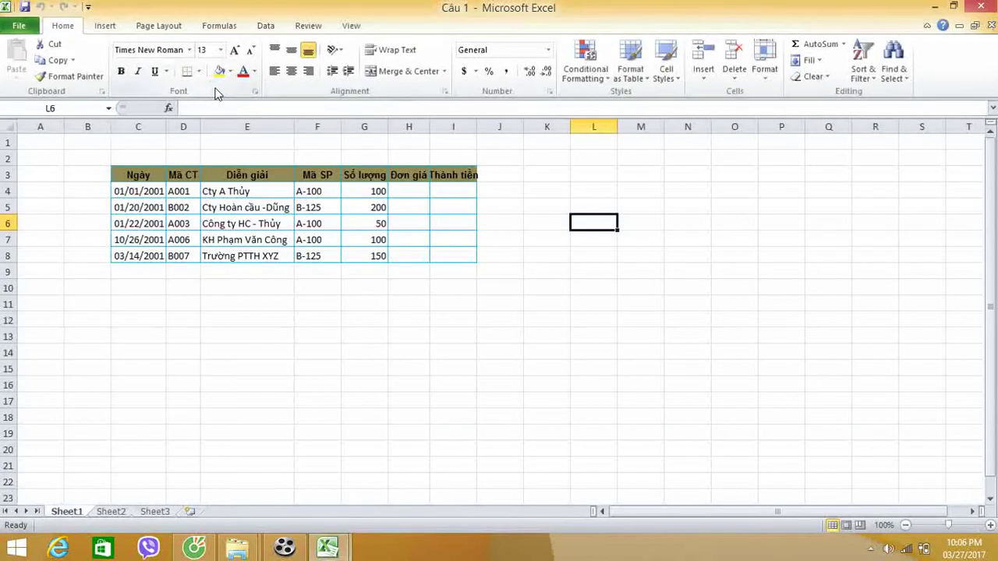
# - Check Sheet1's sales table for more rows and select cell H4 under Đơn giá
pyautogui.press('Down')
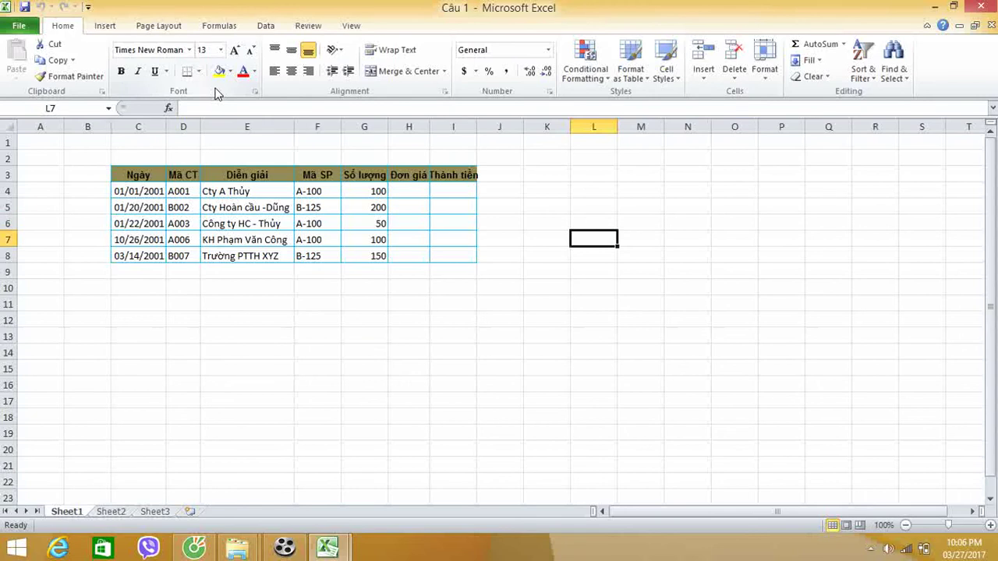
pyautogui.press('Down')
pyautogui.press('Down')
pyautogui.press('Down')
pyautogui.press('Down')
pyautogui.press('Down')
pyautogui.press('Down')
pyautogui.press('Down')
pyautogui.press('Down')
pyautogui.press('Down')
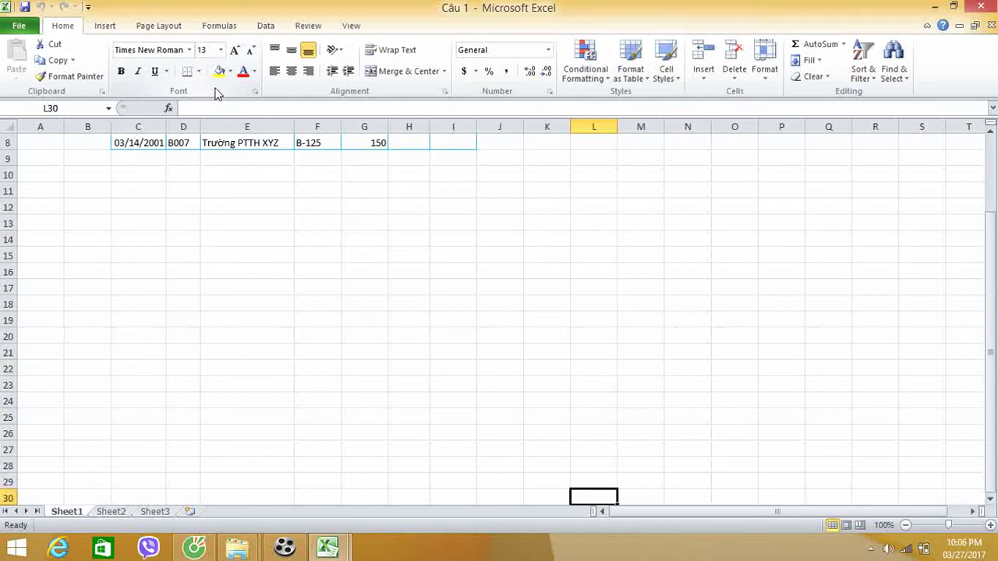
pyautogui.press('Up')
pyautogui.press('Up')
pyautogui.press('Up')
pyautogui.press('Up')
pyautogui.press('Up')
pyautogui.press('Up')
pyautogui.press('Up')
pyautogui.press('Up')
pyautogui.press('Up')
pyautogui.press('Up')
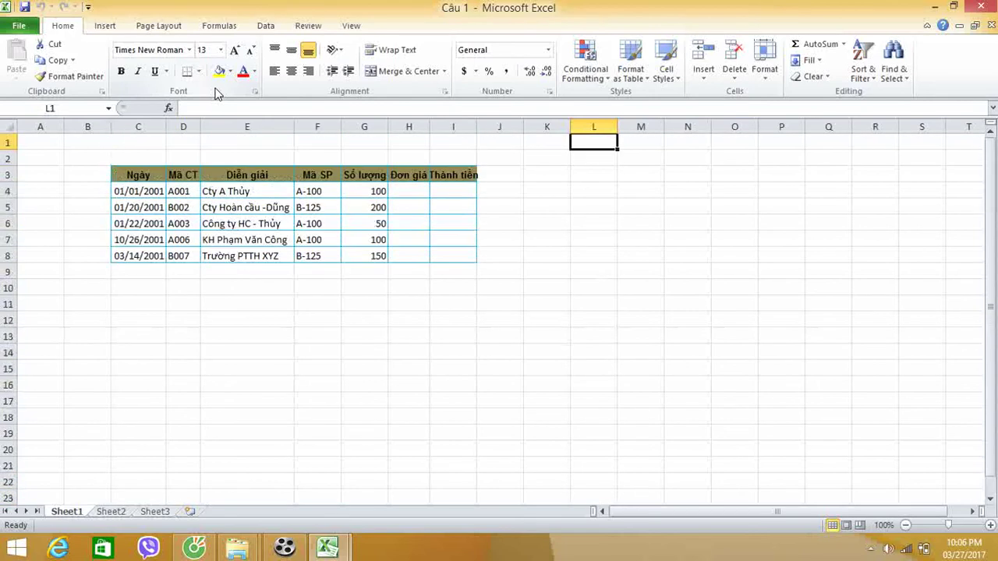
pyautogui.click(399, 192)
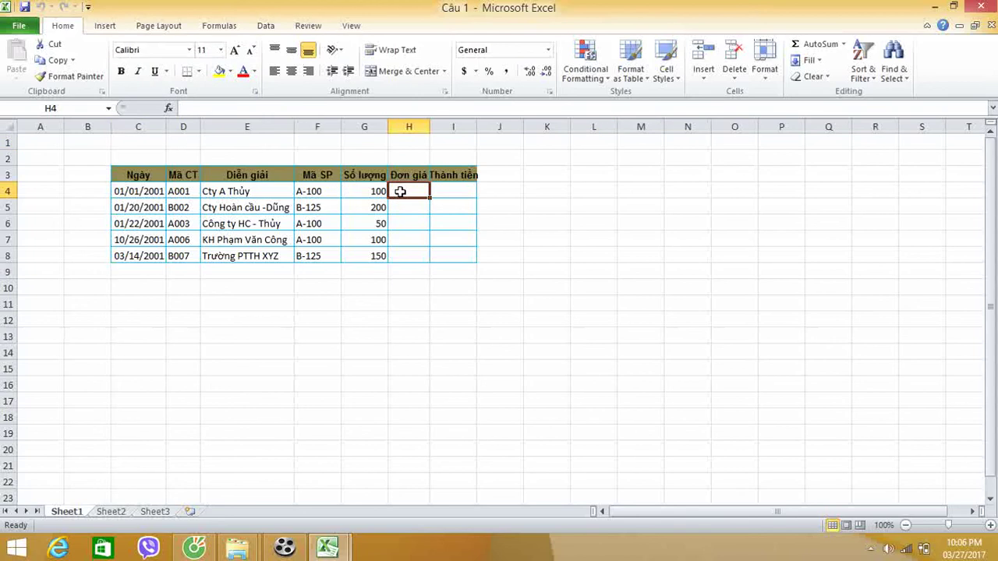
# - Widen Sheet2's column C so the Từ ngày dates show, then go back to Sheet1
pyautogui.click(110, 512)
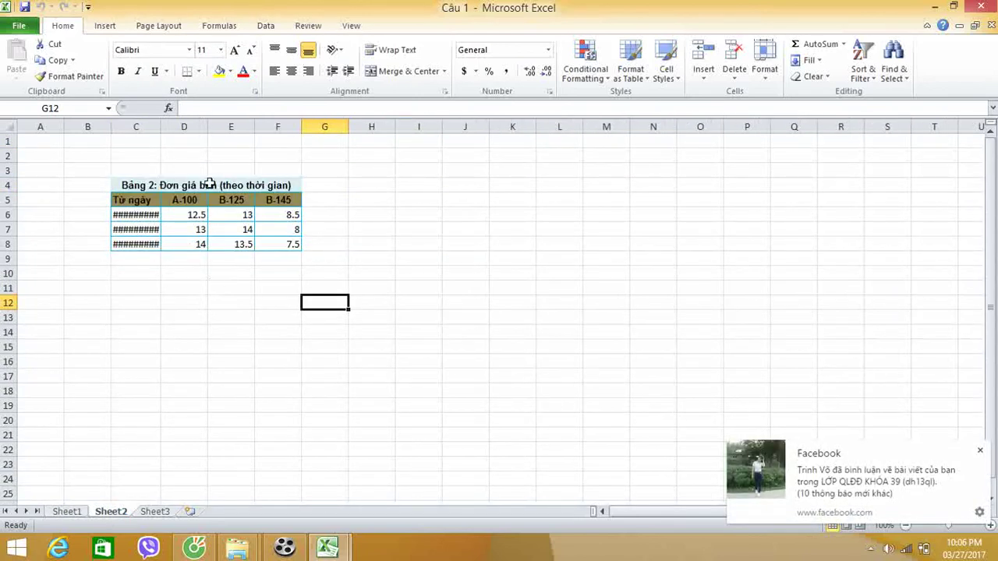
pyautogui.moveTo(160, 125); pyautogui.dragTo(216, 126)
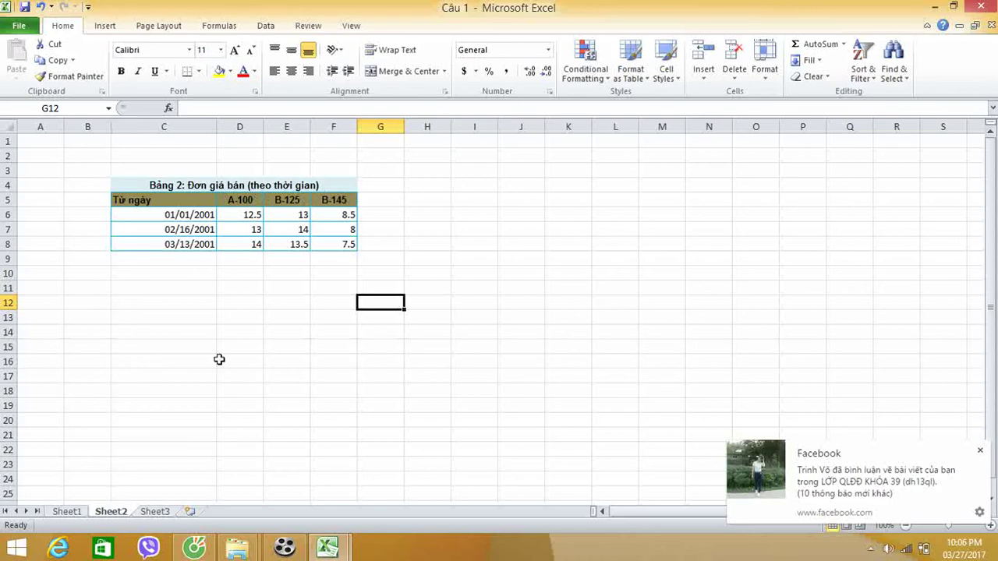
pyautogui.click(67, 512)
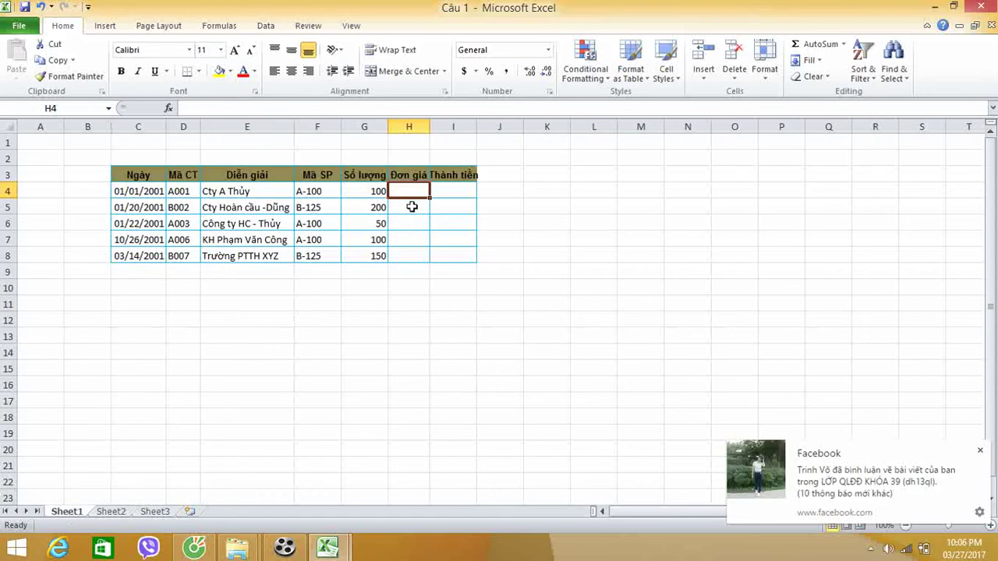
# - Start H4's formula as =IF(F4="A-100", using the IF function
pyautogui.write('=')
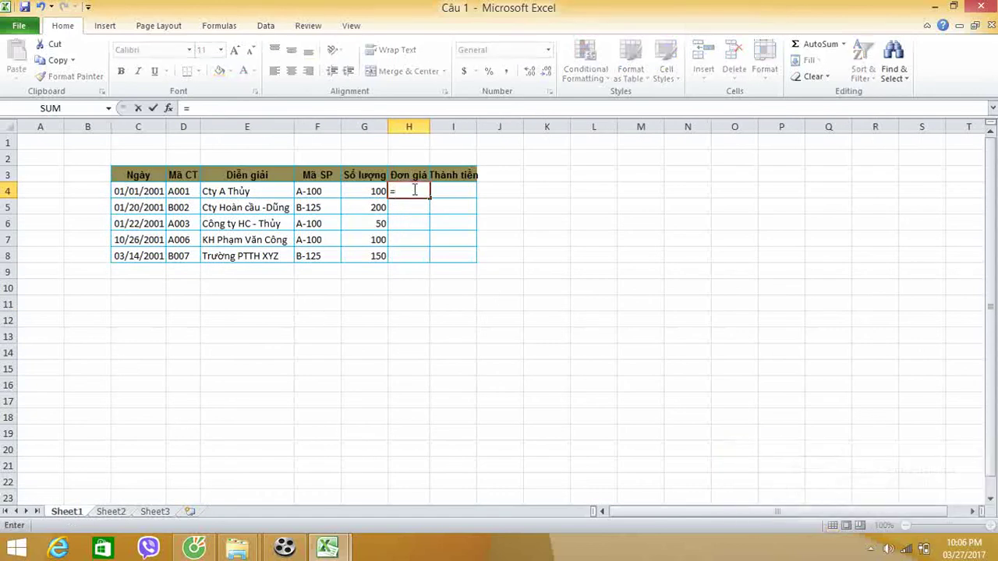
pyautogui.write('i')
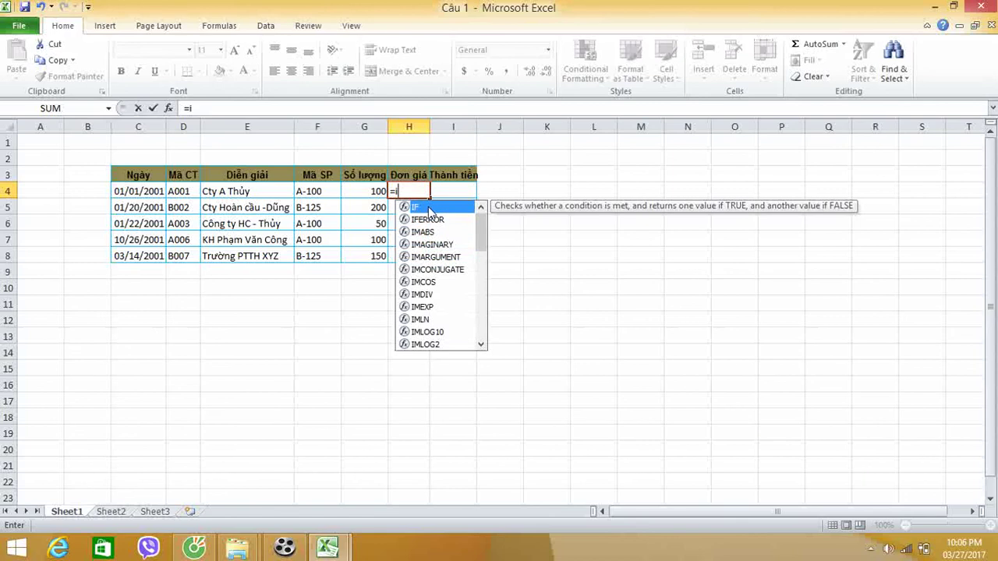
pyautogui.doubleClick(429, 208)
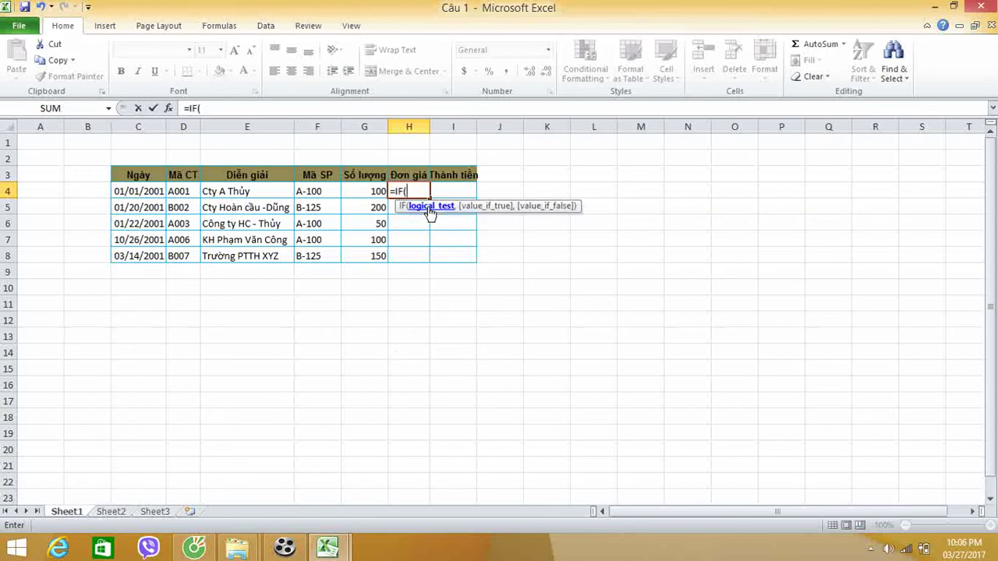
pyautogui.click(314, 194)
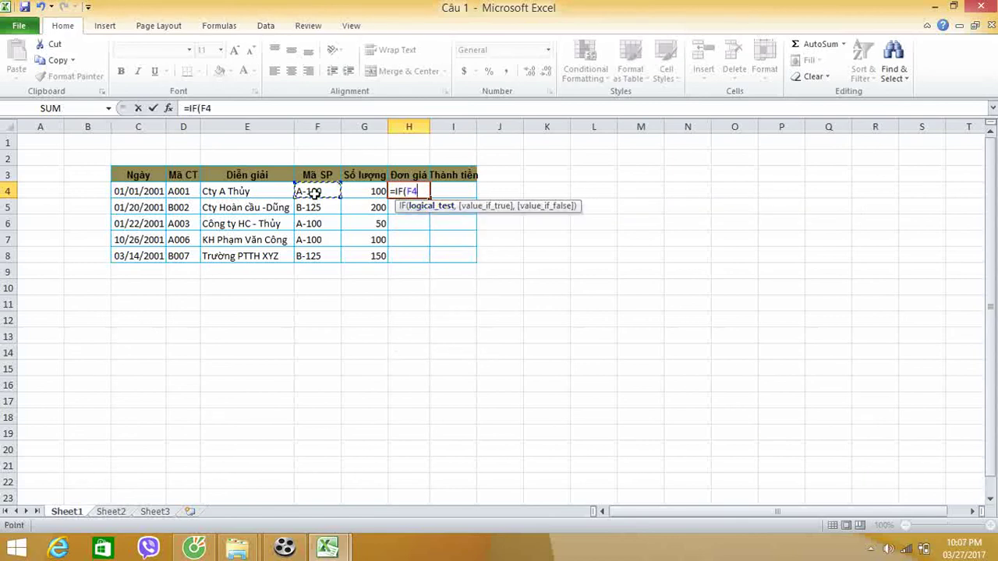
pyautogui.write('="')
pyautogui.write('A-100')
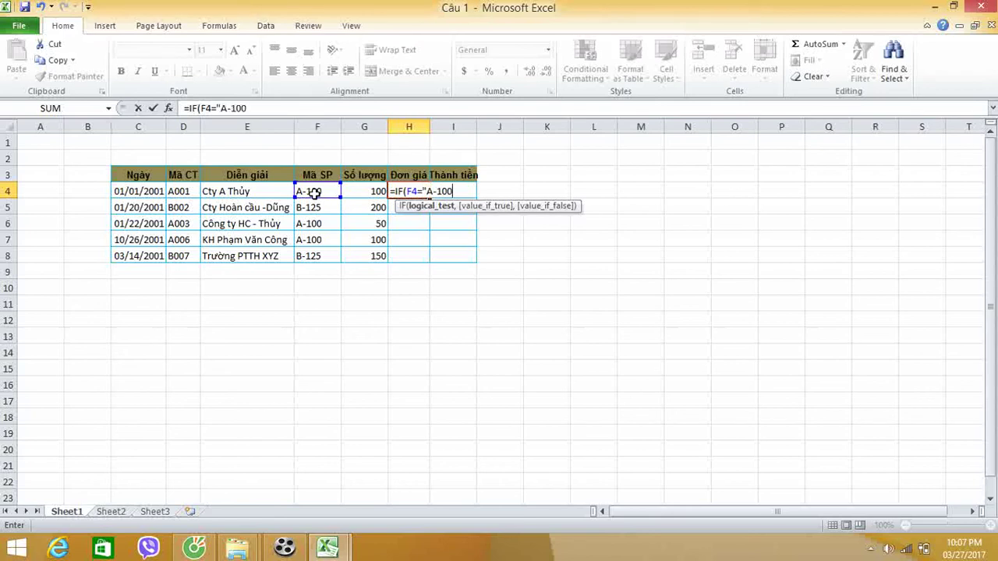
pyautogui.write('"')
pyautogui.write(',')
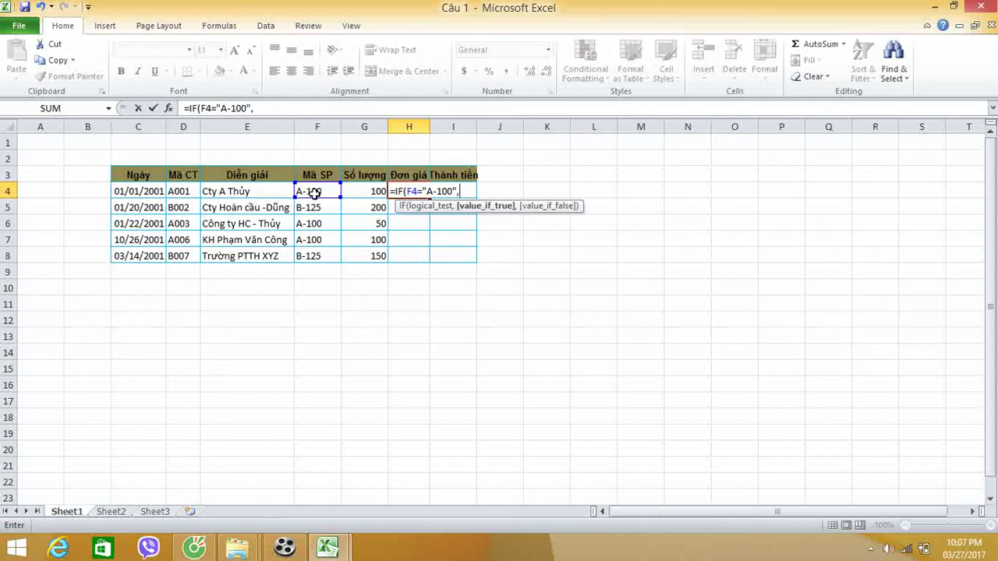
pyautogui.write('v')
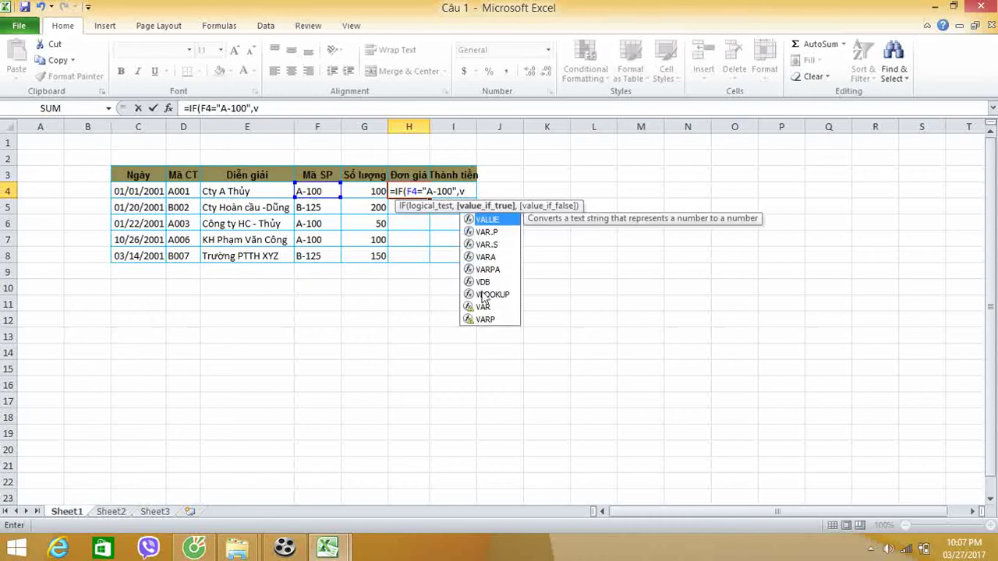
# - Add a VLOOKUP true branch that uses C4's date as the lookup value
pyautogui.doubleClick(480, 294)
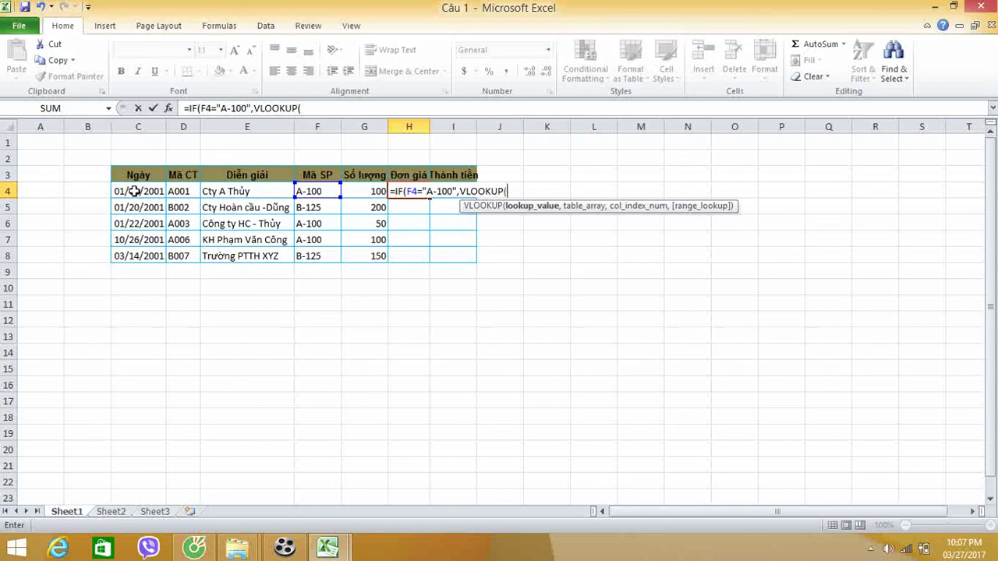
pyautogui.click(134, 191)
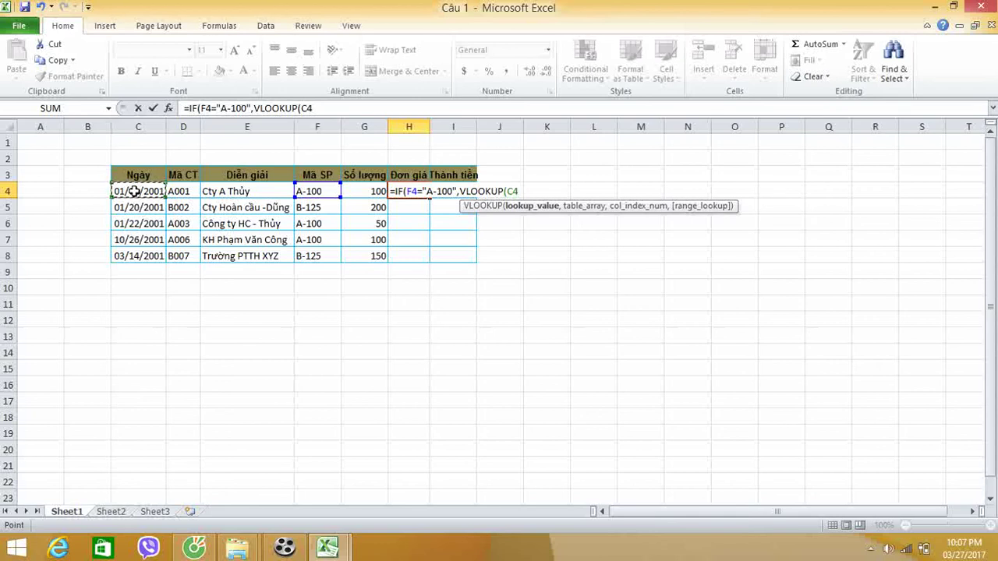
pyautogui.write(',')
# - Point the lookup at Sheet2!$C$6:$D$8, column 2, approximate match, and close the VLOOKUP
pyautogui.click(110, 511)
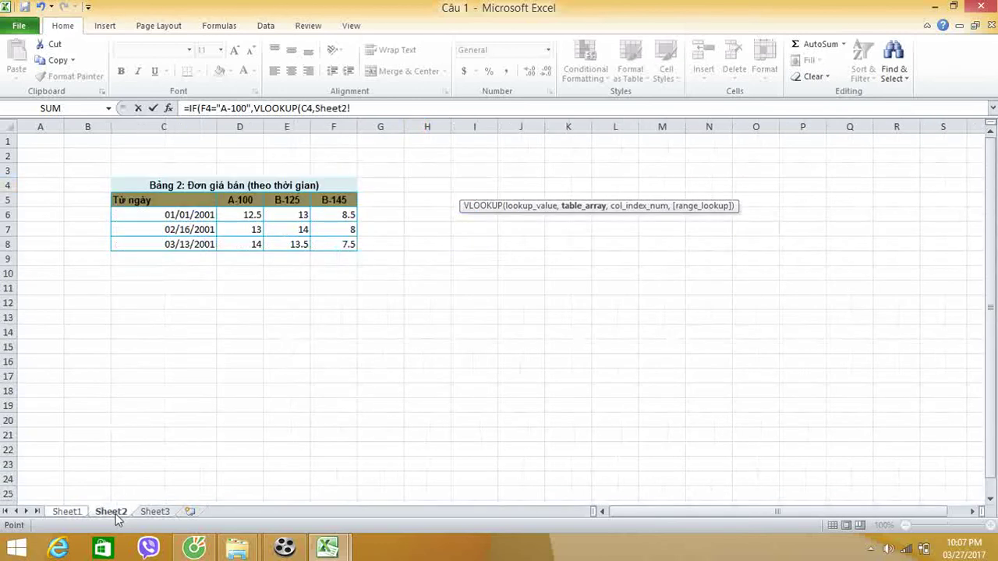
pyautogui.click(195, 214)
pyautogui.moveTo(205, 215); pyautogui.dragTo(234, 247)
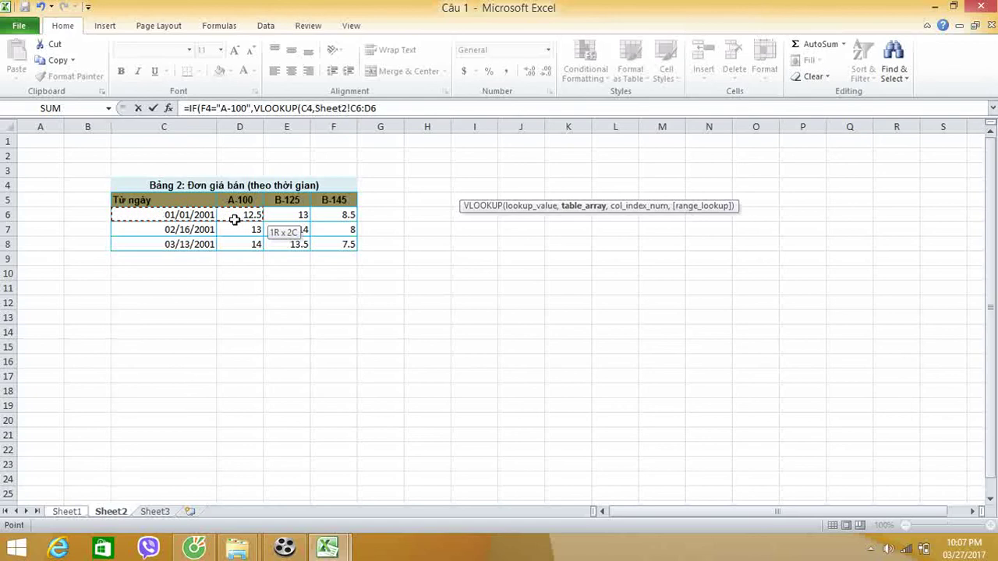
pyautogui.press('F4')
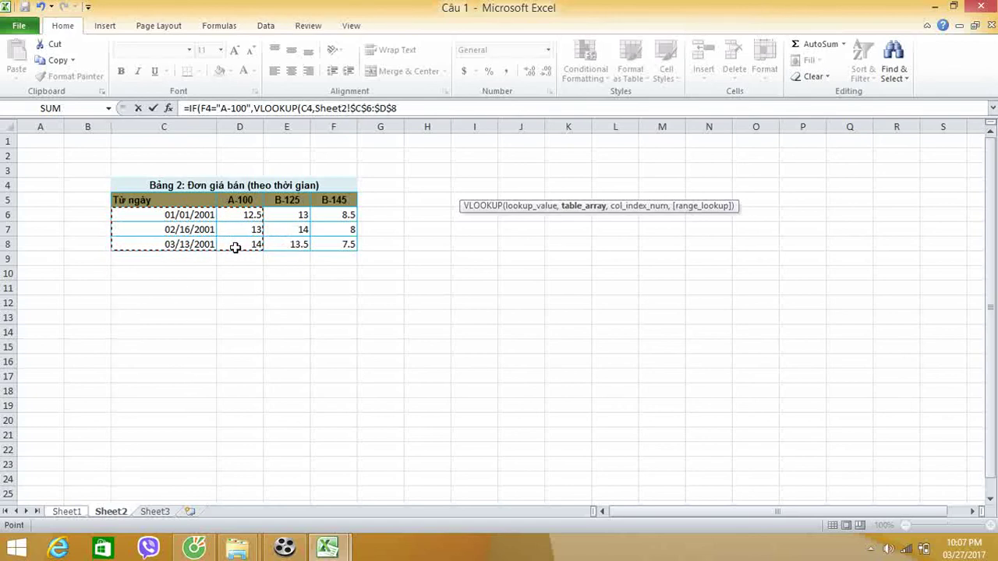
pyautogui.write(',')
pyautogui.click(66, 511)
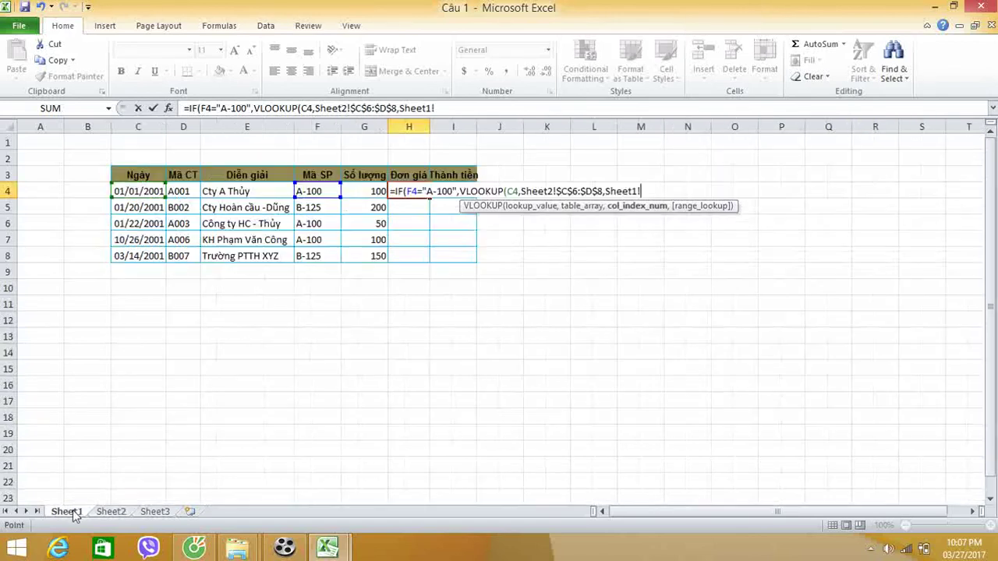
pyautogui.press('BackSpace')
pyautogui.press('BackSpace')
pyautogui.press('BackSpace')
pyautogui.press('BackSpace')
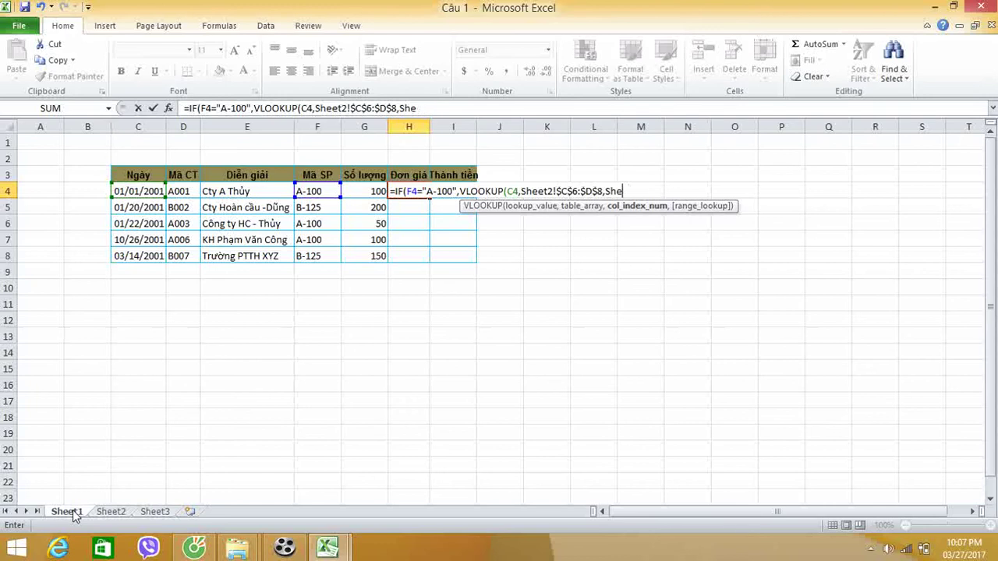
pyautogui.press('BackSpace')
pyautogui.press('BackSpace')
pyautogui.press('BackSpace')
pyautogui.write('2')
pyautogui.write(',1')
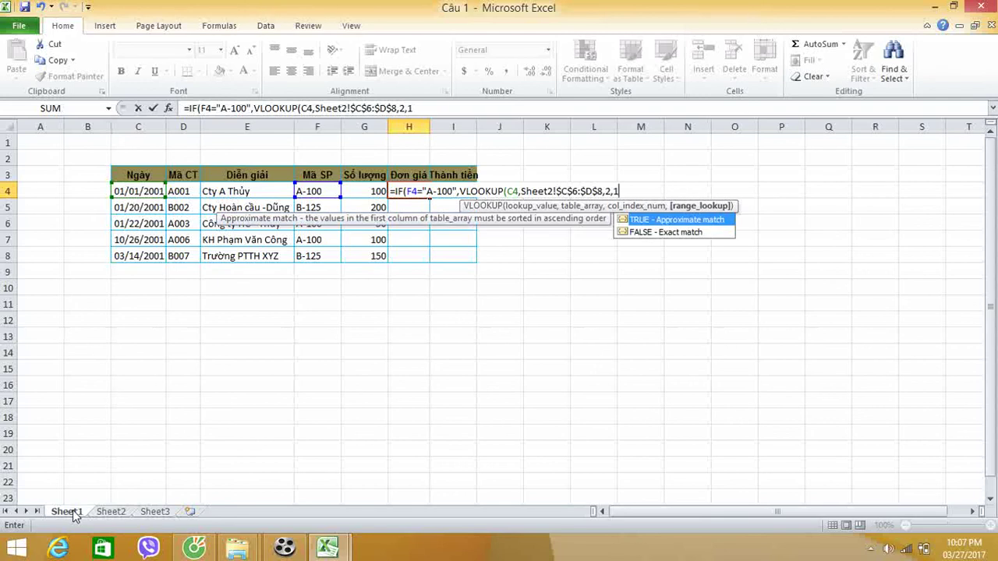
pyautogui.write('),')
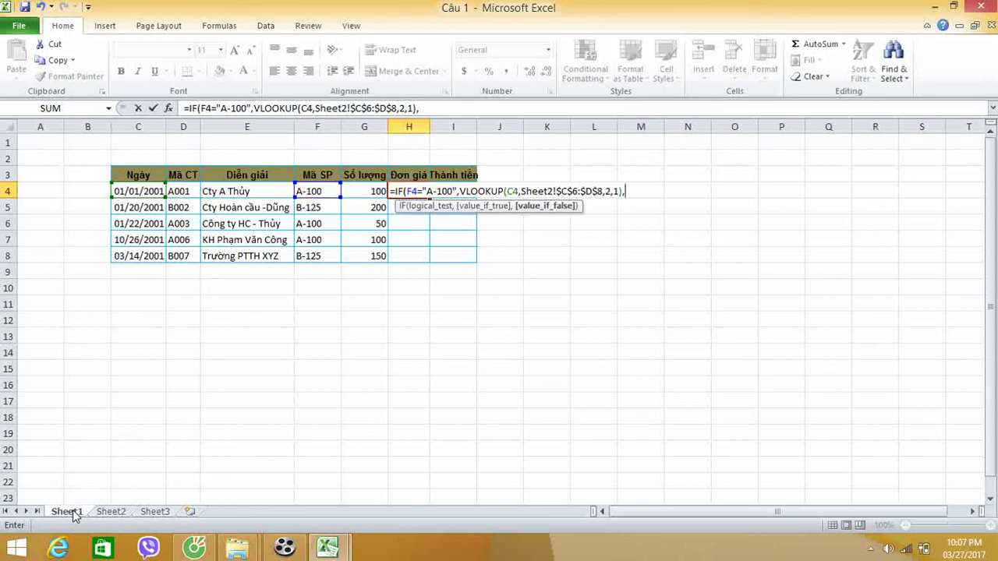
# - Nest a second IF testing whether F4 equals "B-125"
pyautogui.write('i')
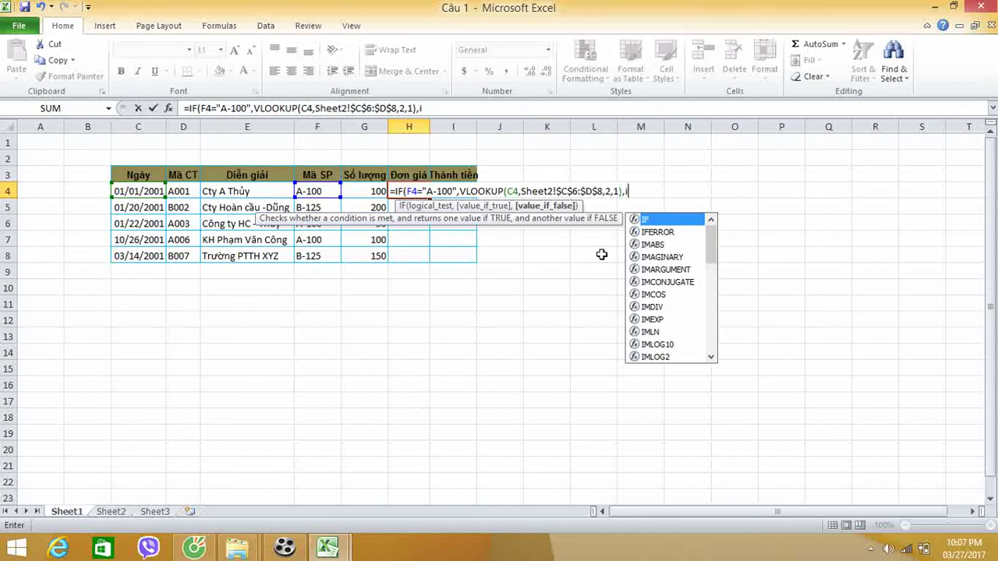
pyautogui.doubleClick(651, 222)
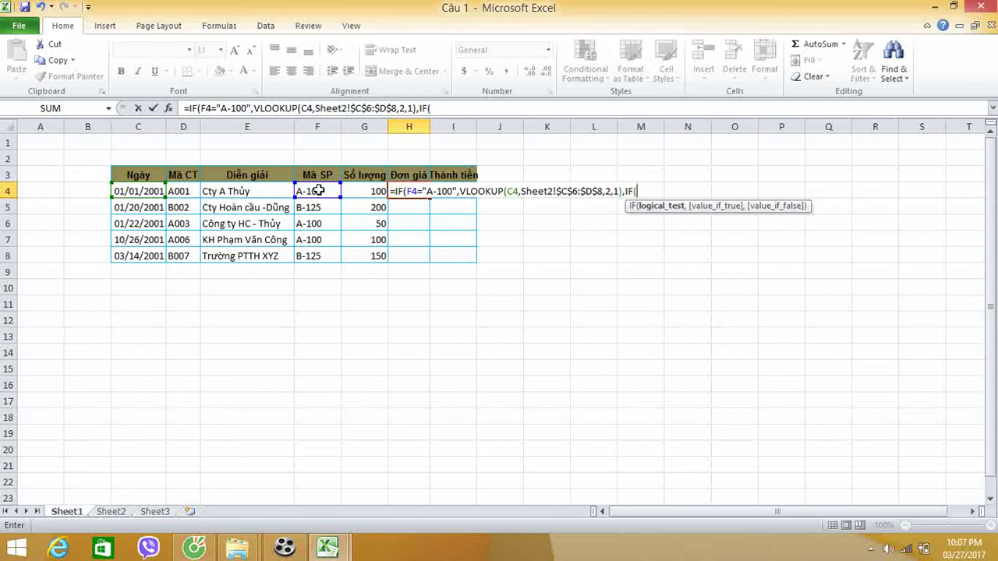
pyautogui.click(318, 190)
pyautogui.write('=')
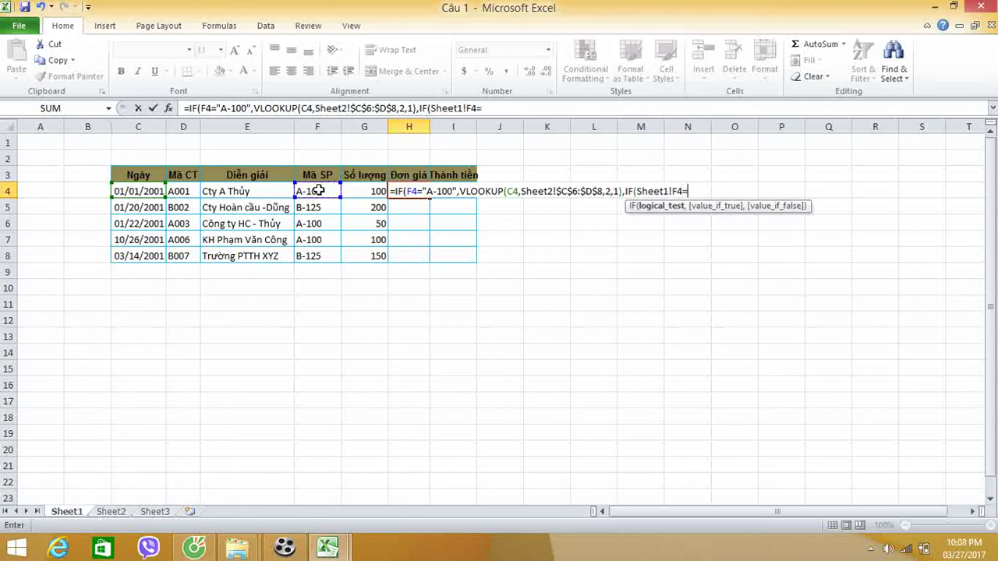
pyautogui.write('"')
pyautogui.write('B-12')
pyautogui.write('5')
pyautogui.write(',v')
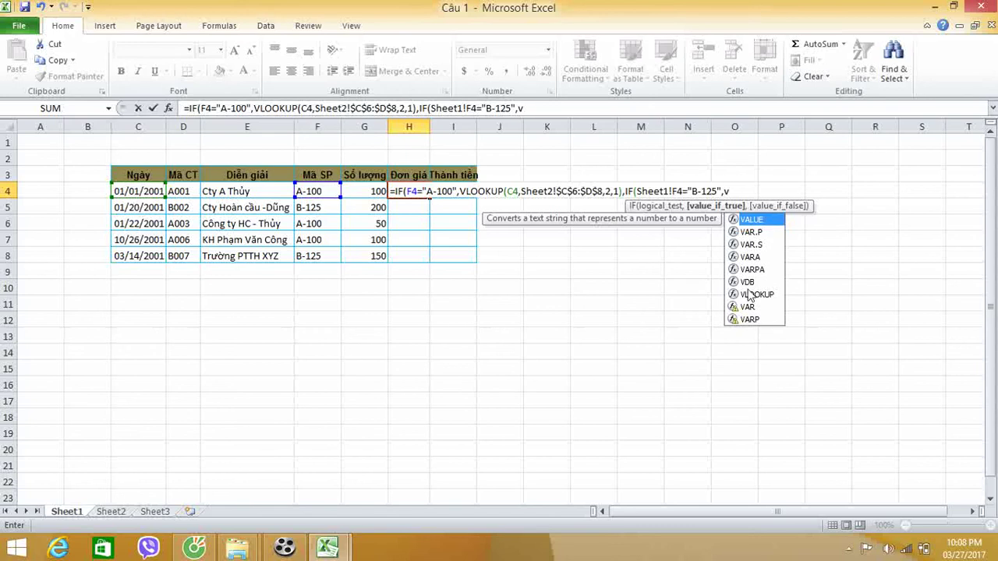
# - Insert a VLOOKUP for the B-125 branch with C4's date as lookup value
pyautogui.doubleClick(750, 290)
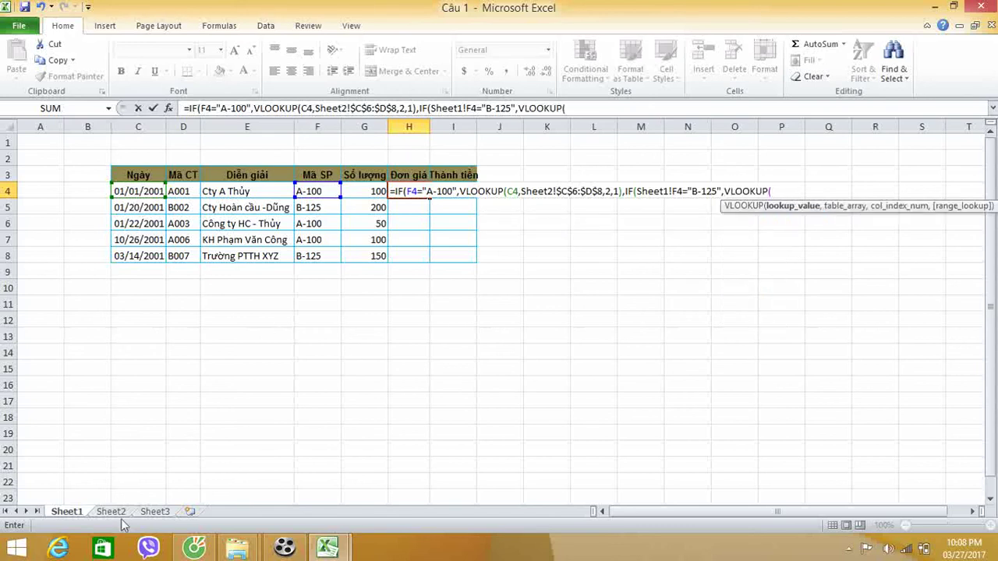
pyautogui.click(139, 191)
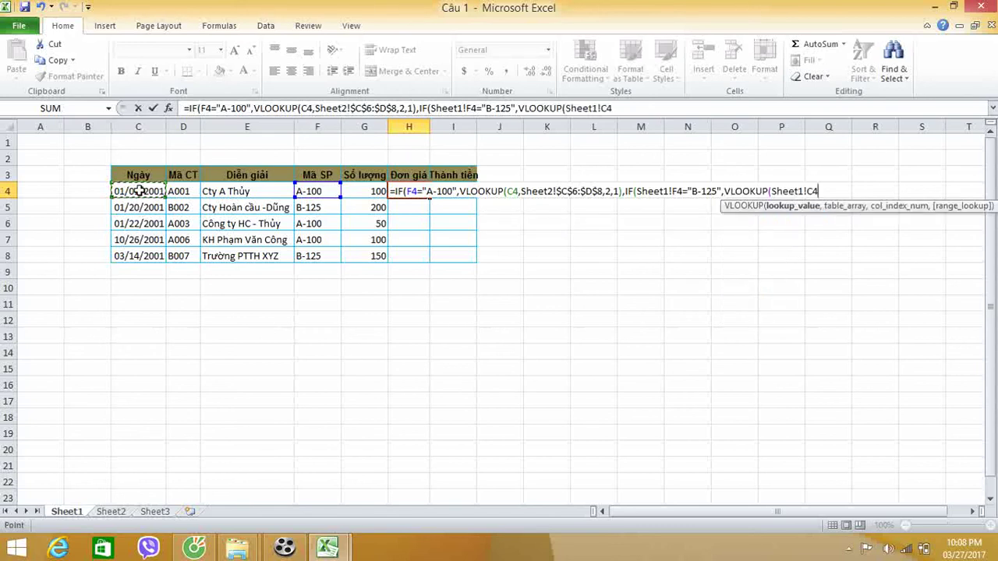
pyautogui.click(109, 512)
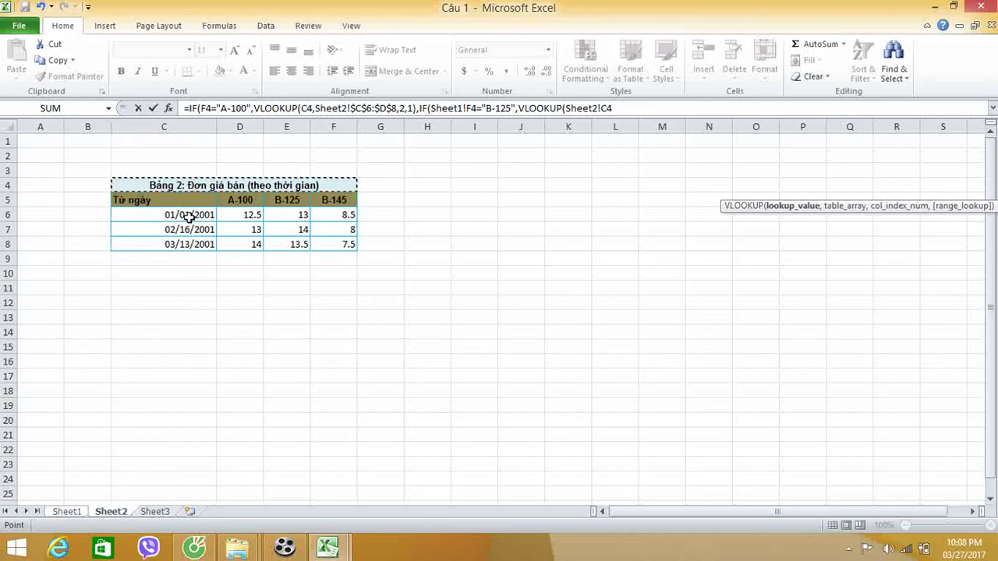
pyautogui.write(',')
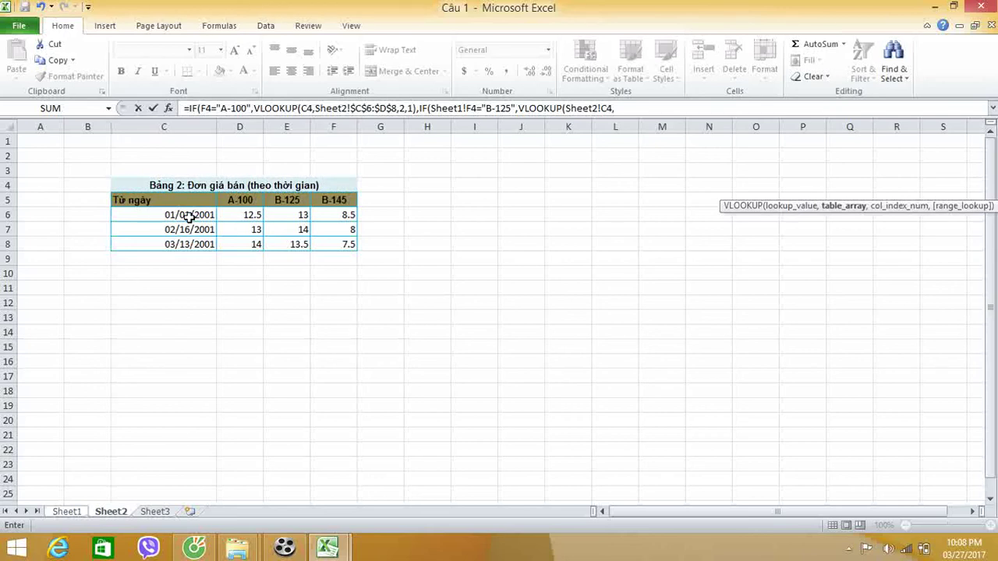
# - Use absolute Sheet2!$C$6:$E$8 as the table, column 3, approximate match, then begin another VLOOKUP
pyautogui.moveTo(189, 218); pyautogui.dragTo(289, 246)
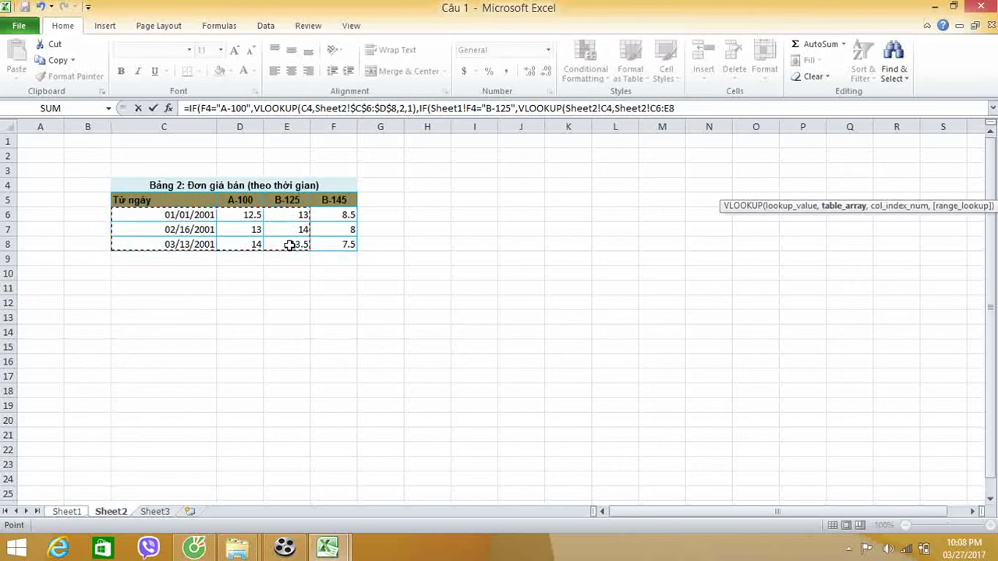
pyautogui.press('F4')
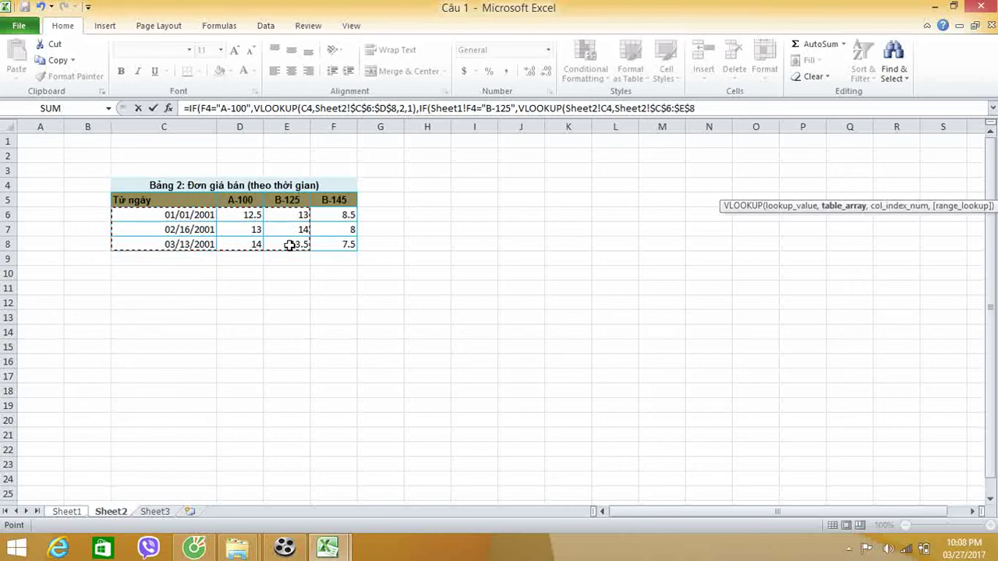
pyautogui.write(',')
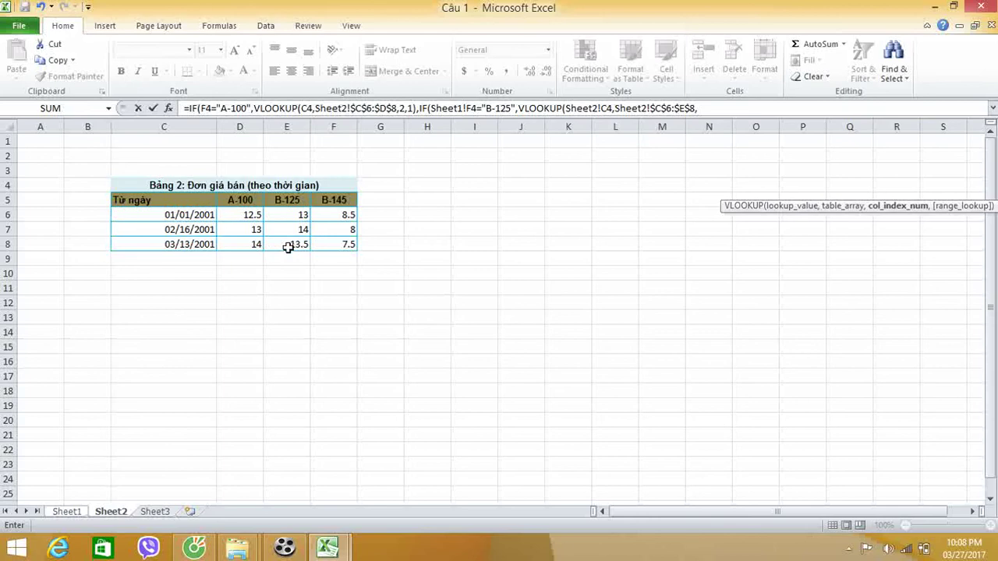
pyautogui.click(66, 512)
pyautogui.press('BackSpace')
pyautogui.press('BackSpace')
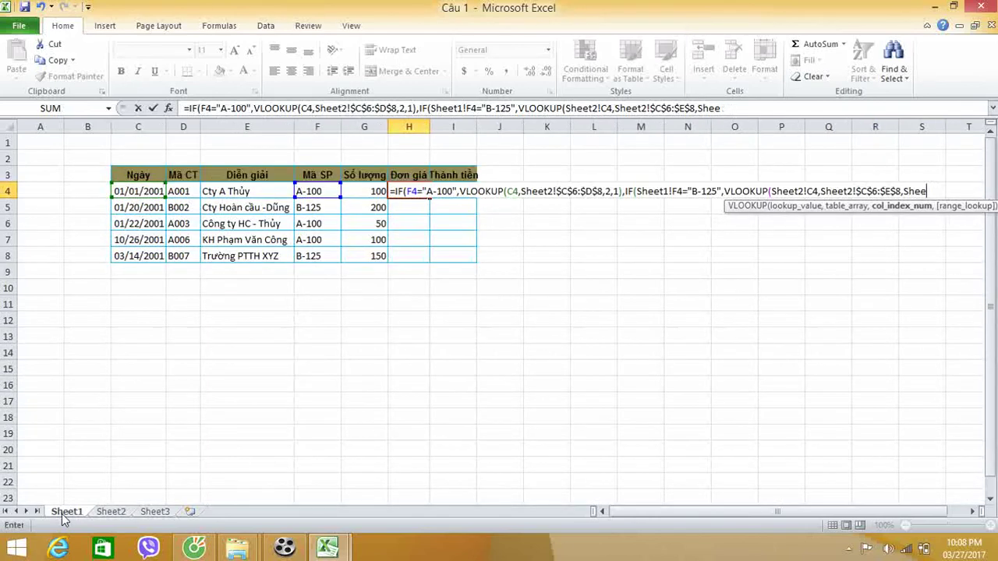
pyautogui.press('BackSpace')
pyautogui.press('BackSpace')
pyautogui.press('BackSpace')
pyautogui.press('BackSpace')
pyautogui.press('BackSpace')
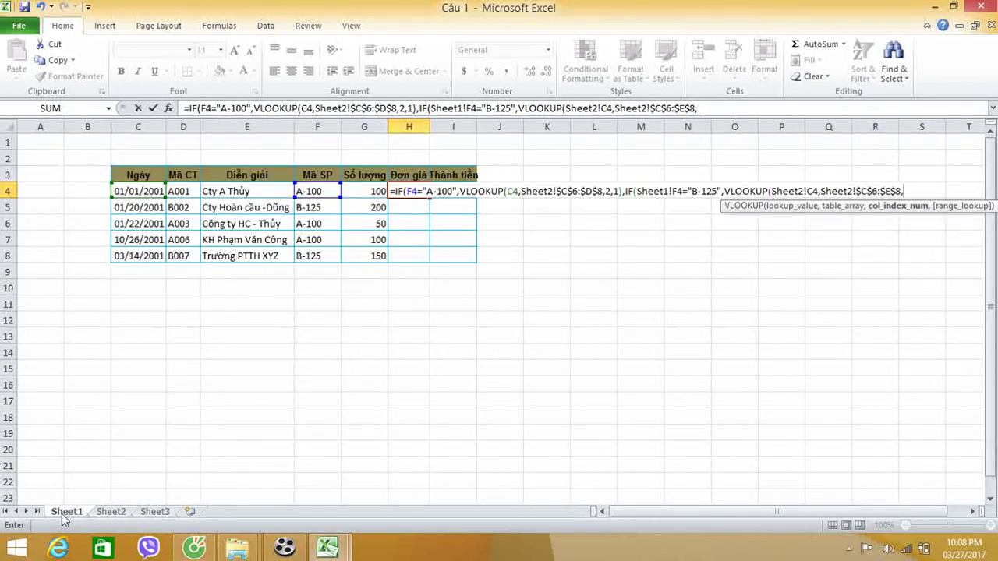
pyautogui.write('3')
pyautogui.write(',1')
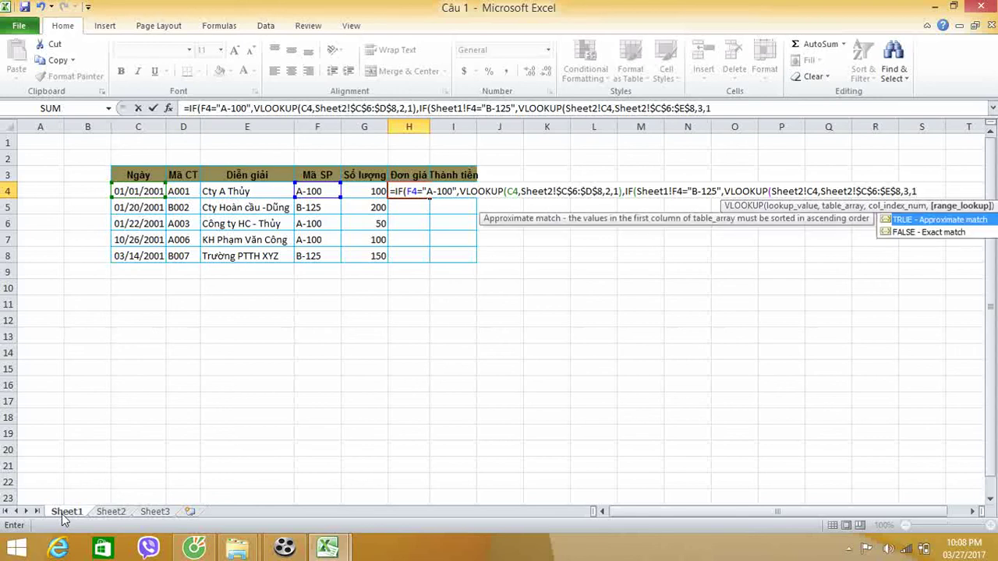
pyautogui.write(')')
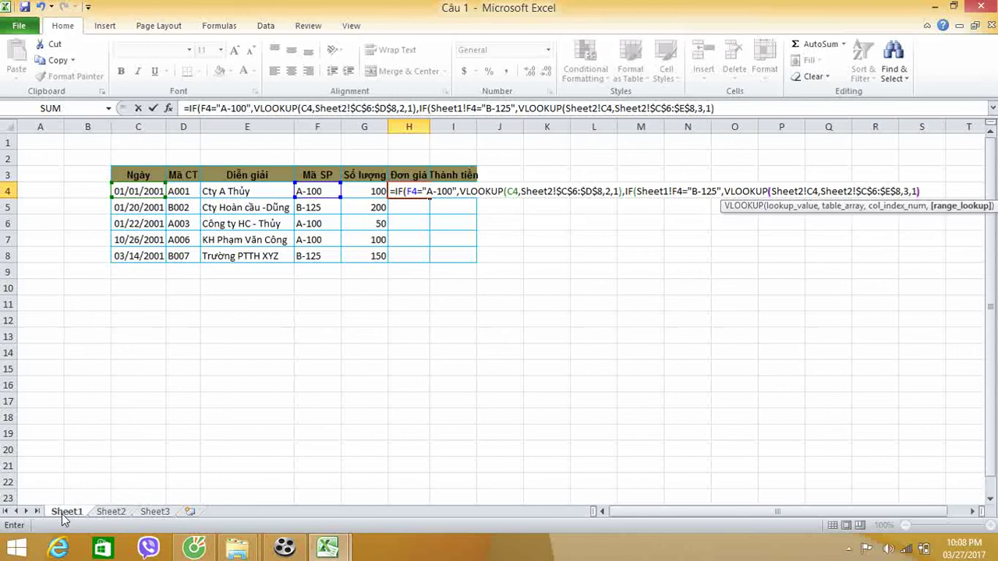
pyautogui.write(',')
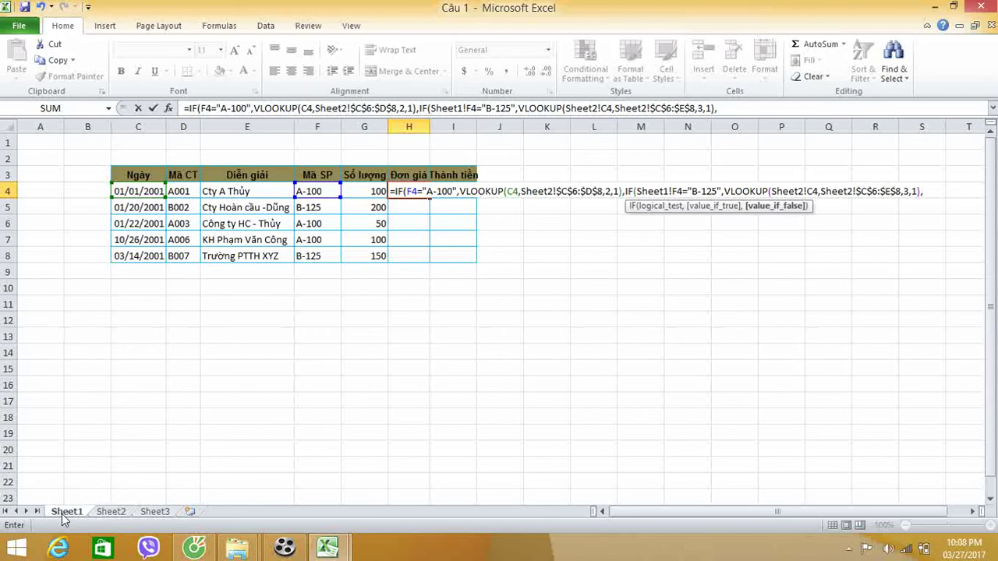
pyautogui.write('v')
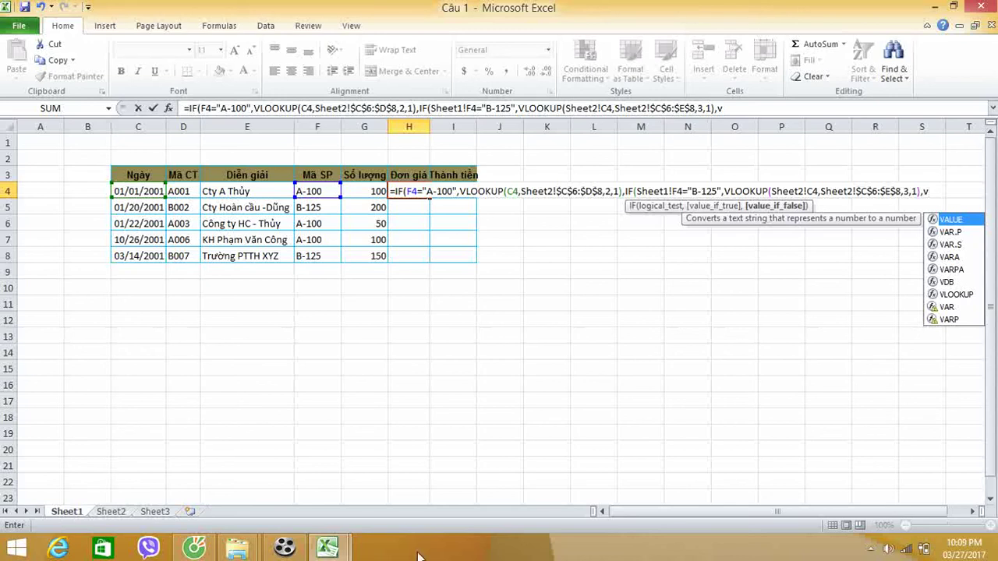
# - Add the final VLOOKUP on C4's date against absolute Sheet2!$C$6:$F$8
pyautogui.doubleClick(955, 295)
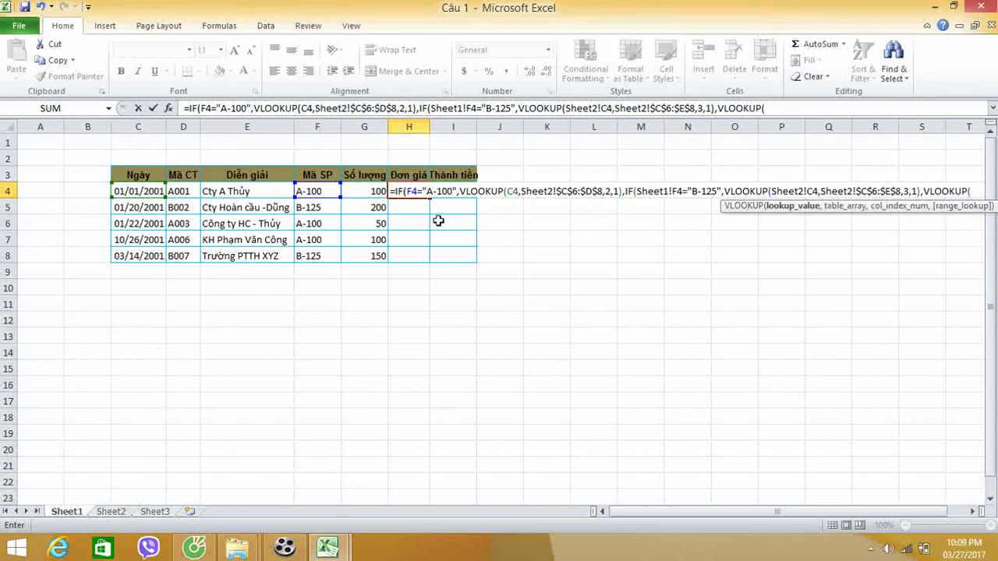
pyautogui.click(145, 190)
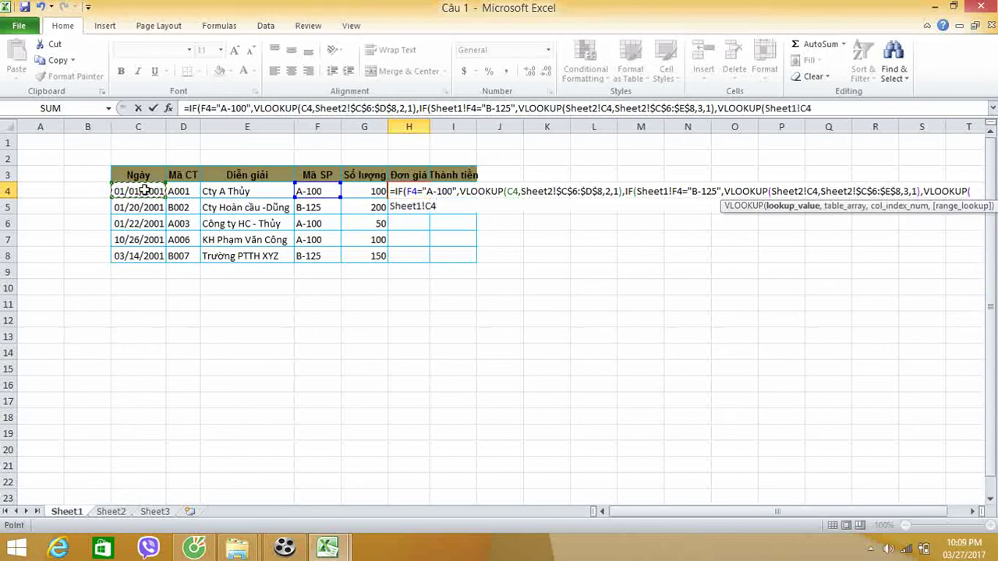
pyautogui.write(',')
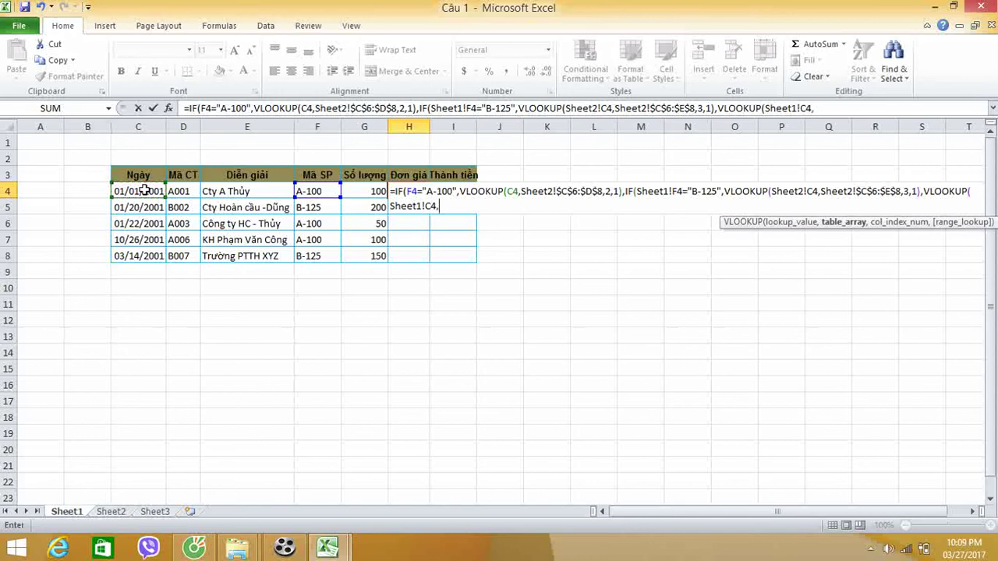
pyautogui.click(102, 512)
pyautogui.click(165, 214)
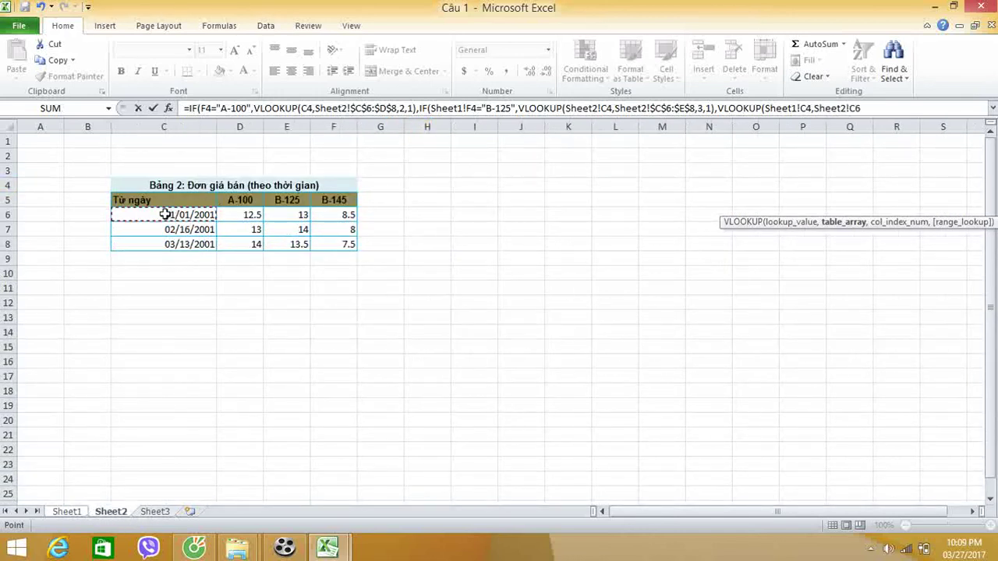
pyautogui.moveTo(166, 214); pyautogui.dragTo(337, 244)
pyautogui.press('F4')
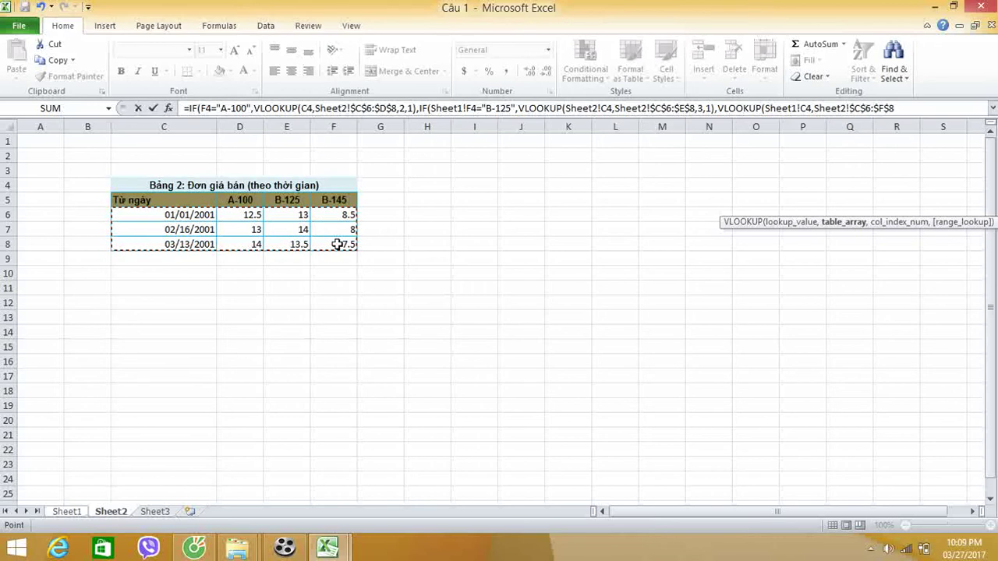
pyautogui.write(',')
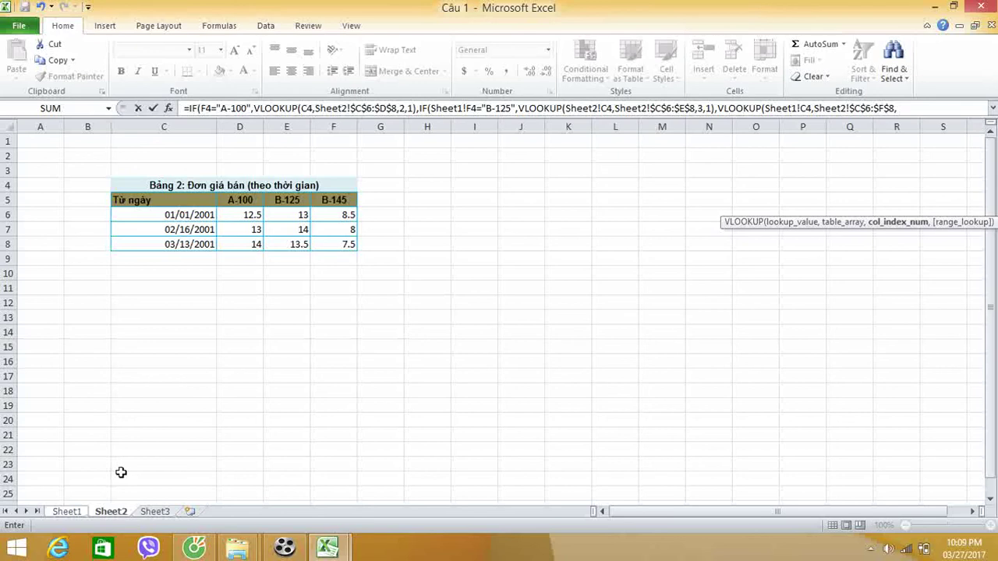
# - Finish with column 4, approximate match and closing brackets, so H4 shows 12.5
pyautogui.click(67, 512)
pyautogui.press('BackSpace')
pyautogui.press('BackSpace')
pyautogui.press('BackSpace')
pyautogui.press('BackSpace')
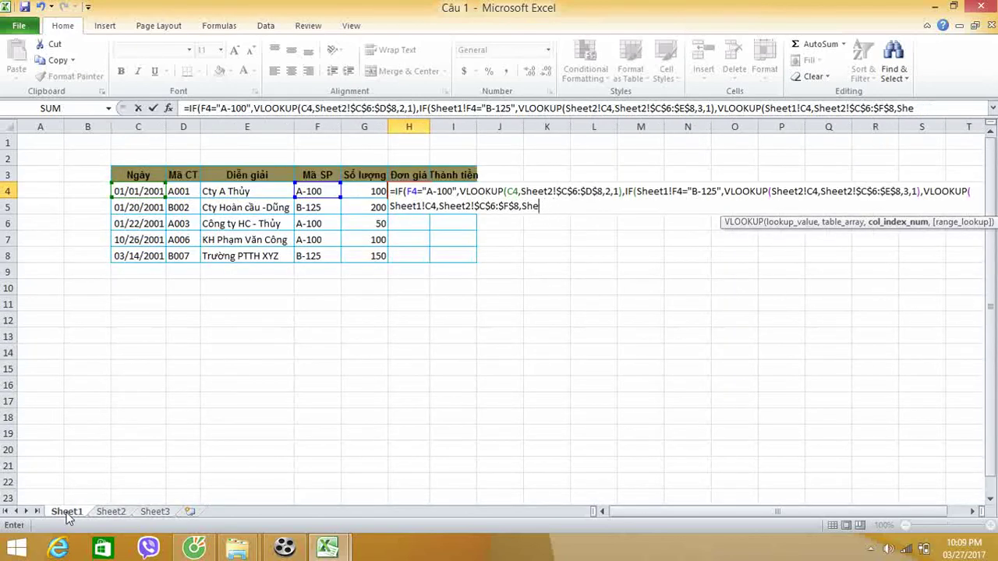
pyautogui.press('BackSpace')
pyautogui.press('BackSpace')
pyautogui.press('BackSpace')
pyautogui.write('4')
pyautogui.write(',')
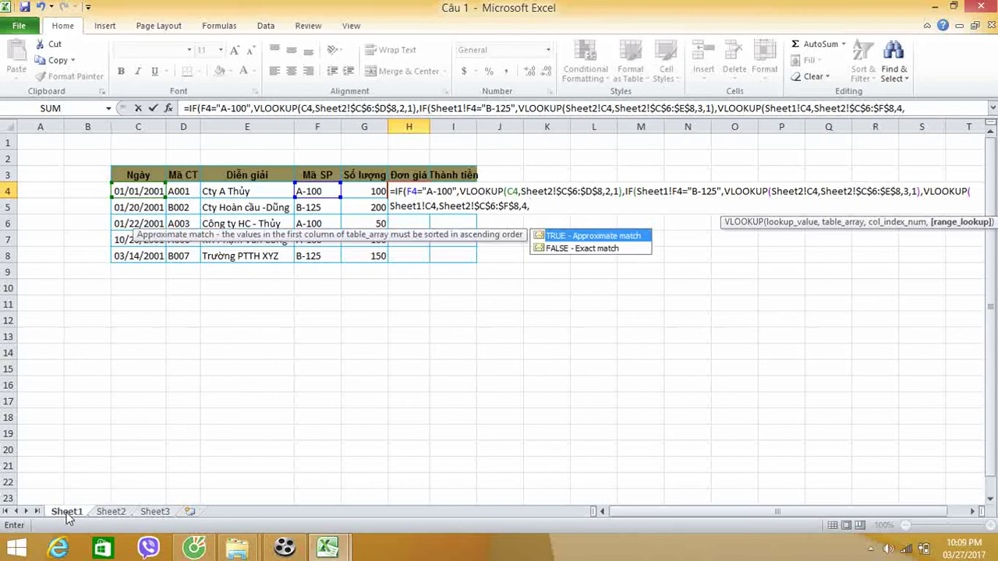
pyautogui.write('1)')
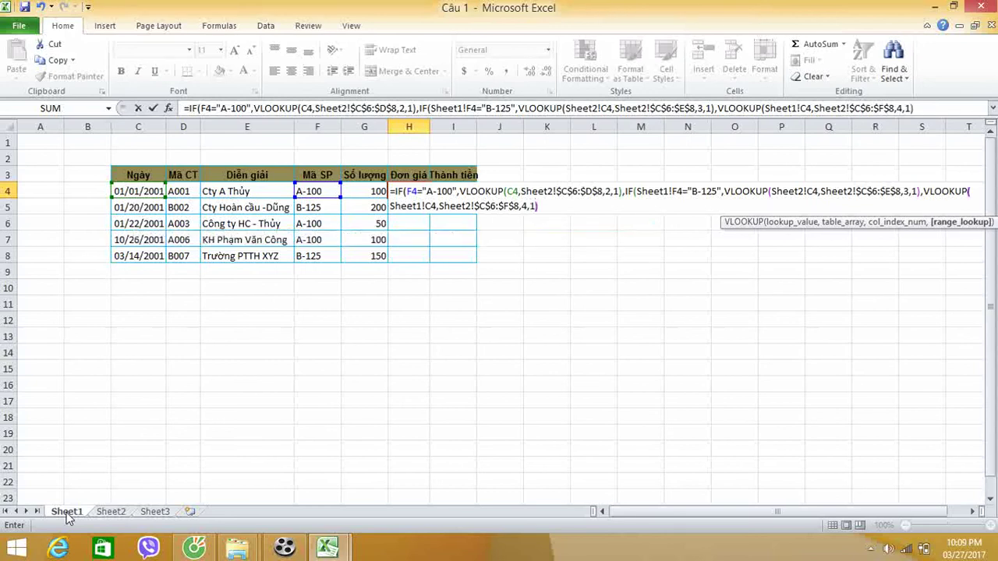
pyautogui.write(')')
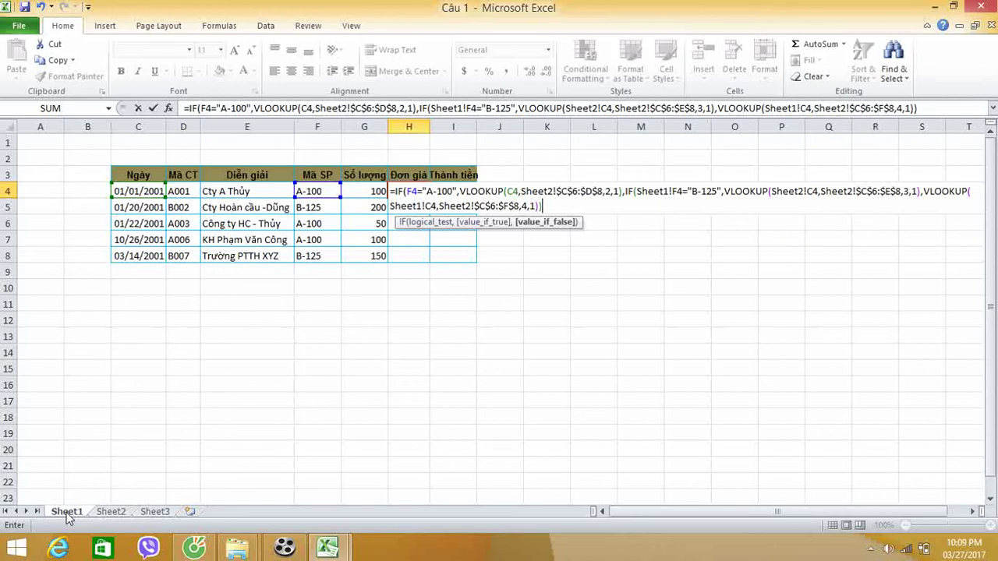
pyautogui.write(')')
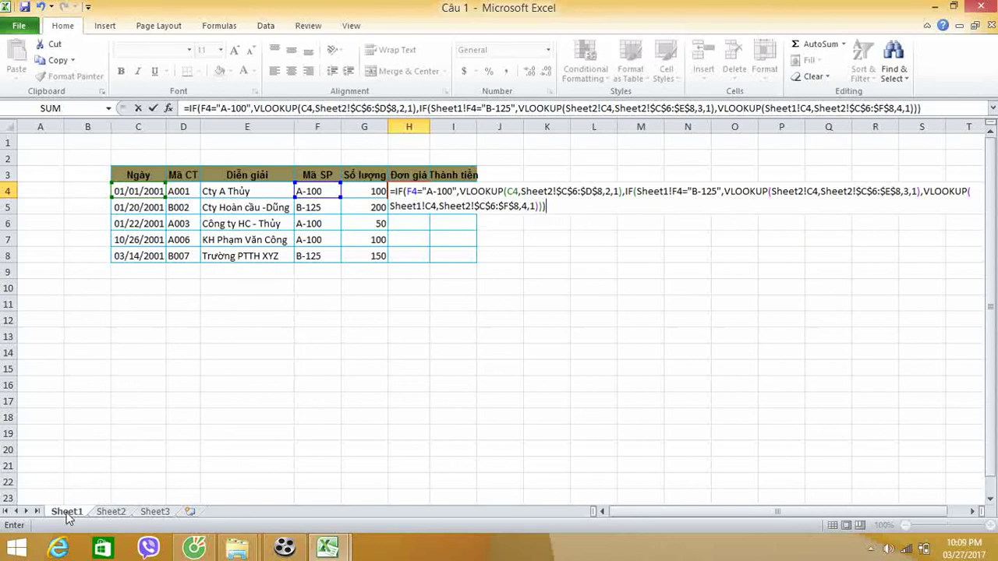
pyautogui.press('Return')
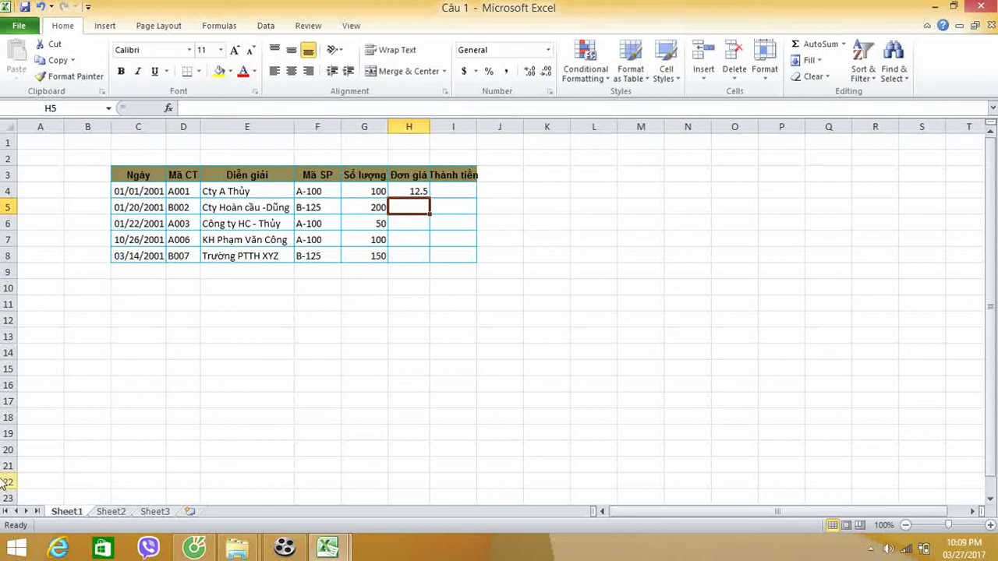
# - Fill the Đơn giá formula down to H8 and enter =H4*G4 in Thành tiền cell I4
pyautogui.click(407, 191)
pyautogui.moveTo(427, 197); pyautogui.dragTo(427, 260)
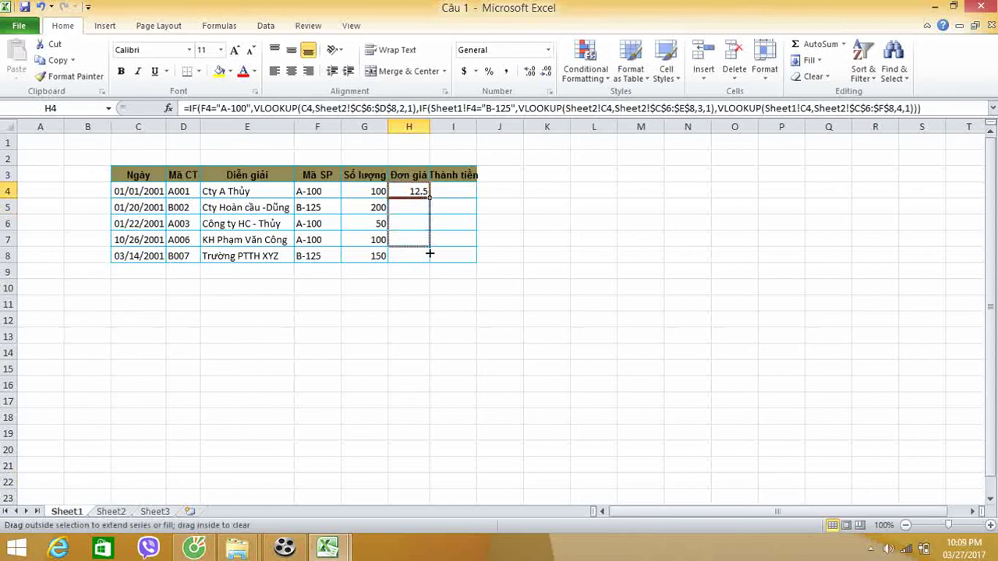
pyautogui.click(455, 198)
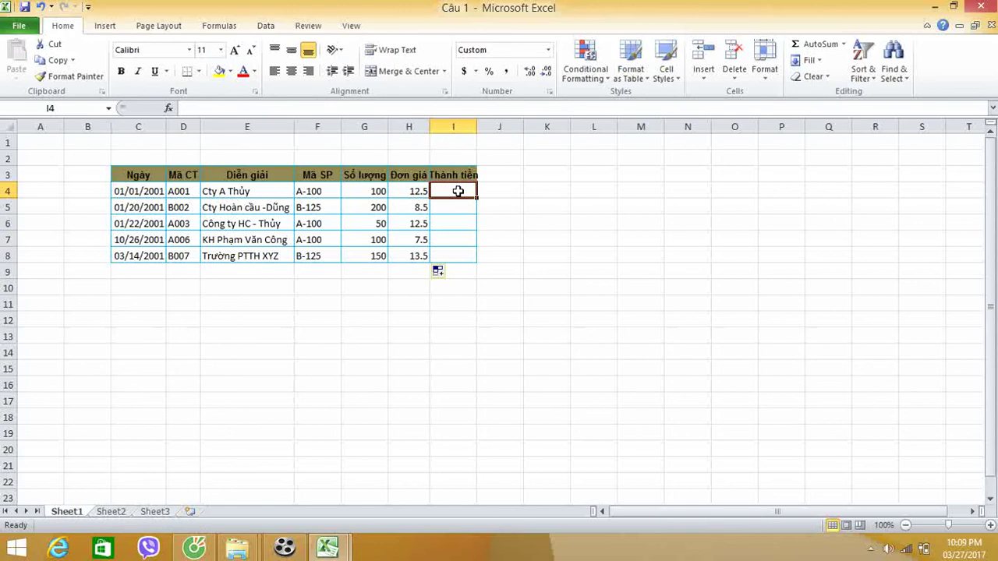
pyautogui.write('=')
pyautogui.click(409, 191)
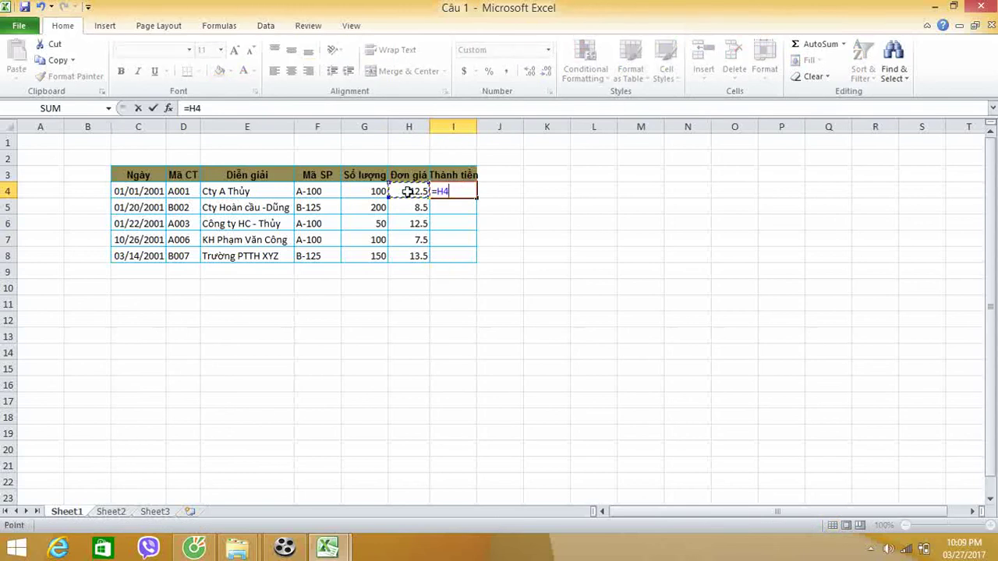
pyautogui.write('*')
pyautogui.click(373, 191)
pyautogui.press('Return')
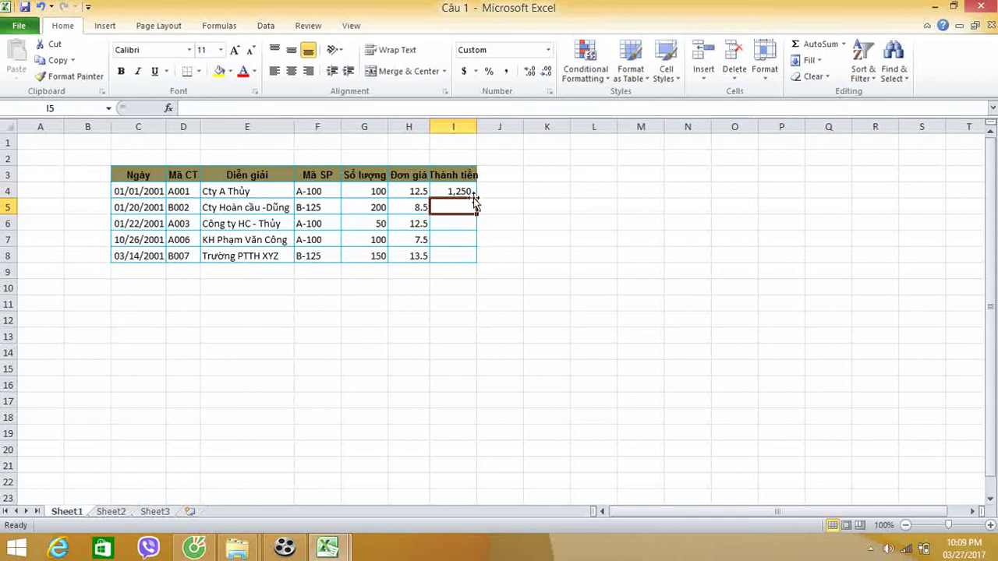
# - Copy the I4 formula down to I8 and close the Câu 1 workbook
pyautogui.click(463, 191)
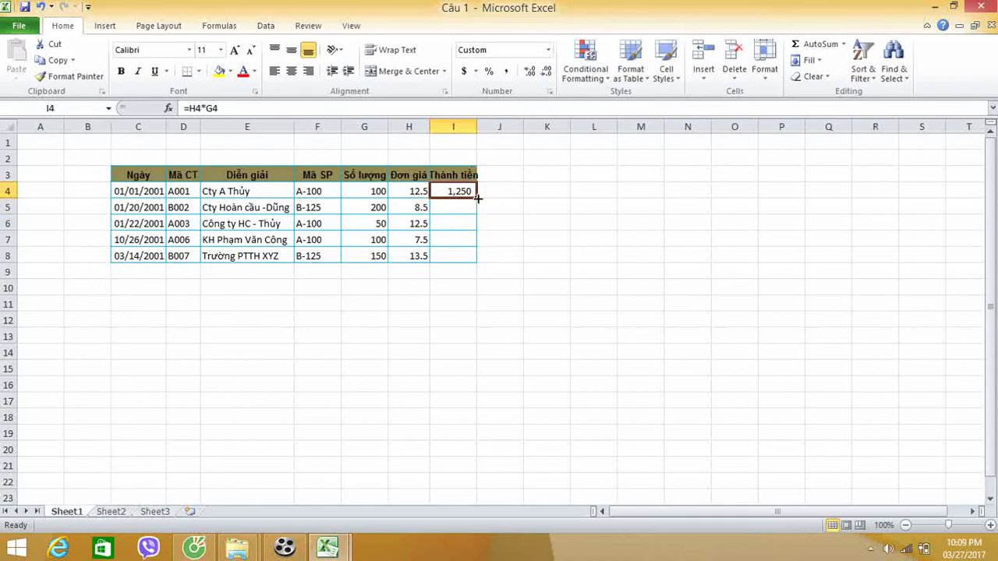
pyautogui.moveTo(476, 198); pyautogui.dragTo(478, 258)
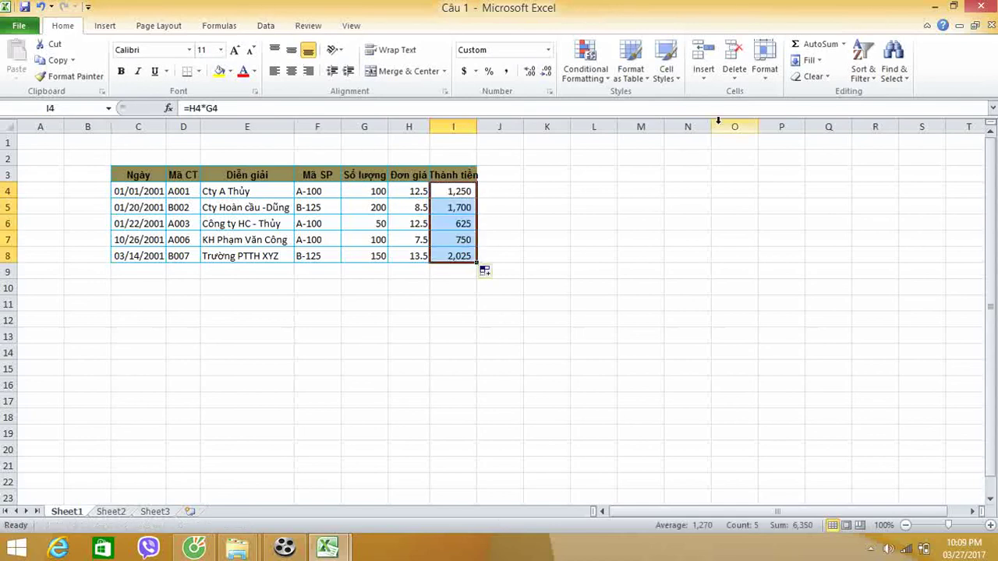
pyautogui.click(984, 8)
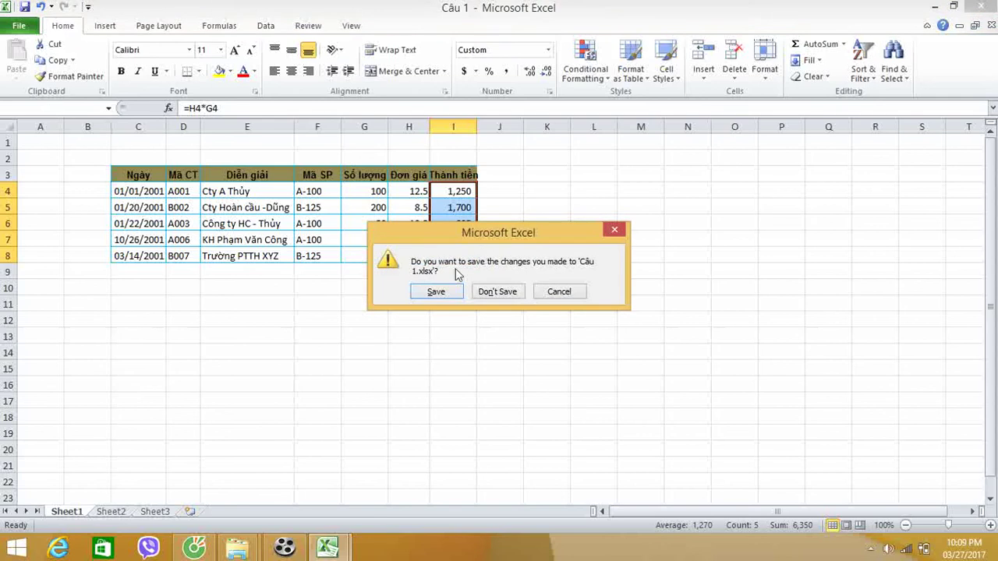
# - Save Câu 1 at the prompt, then open Câu 2 from the Phần Excel folder
pyautogui.click(438, 289)
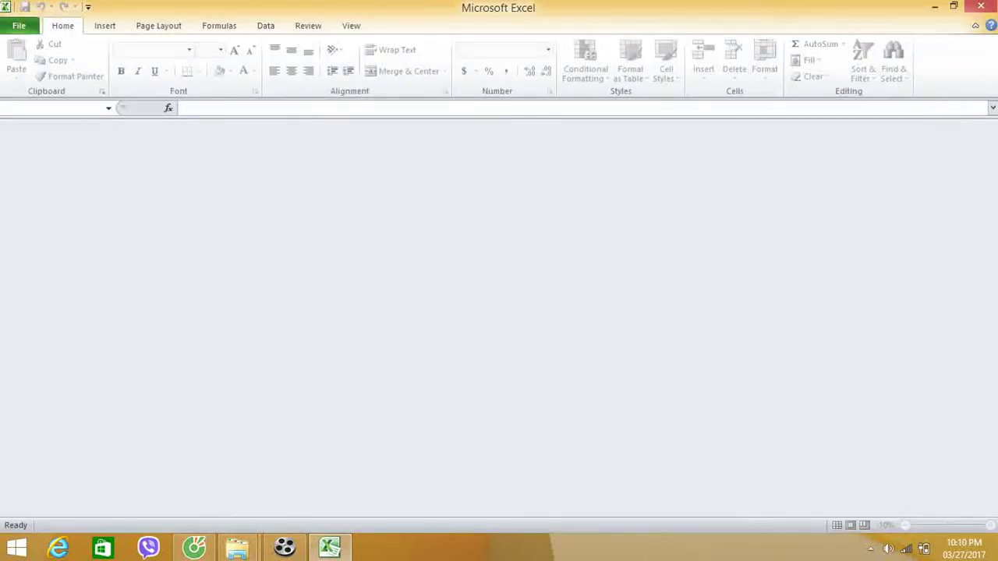
pyautogui.moveTo(238, 548)
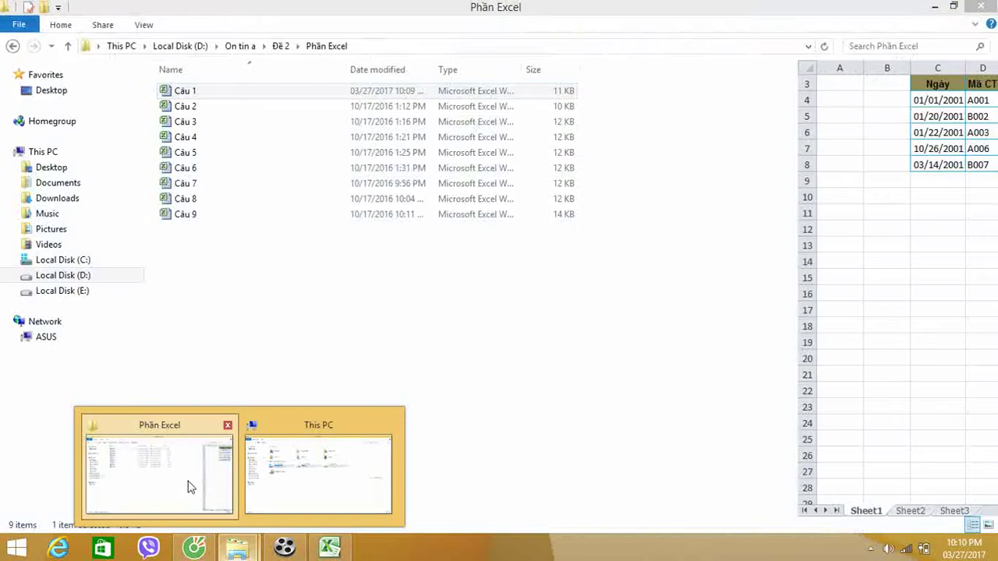
pyautogui.click(188, 487)
pyautogui.doubleClick(232, 106)
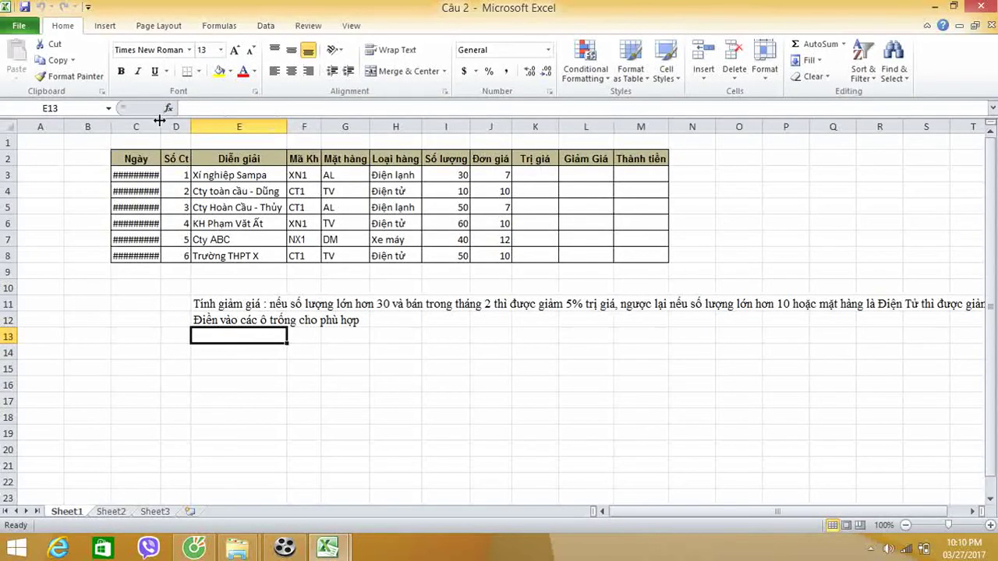
# - Widen column C for the dates and enter =J3*I3 in Trị giá cell K3
pyautogui.moveTo(159, 121); pyautogui.dragTo(208, 120)
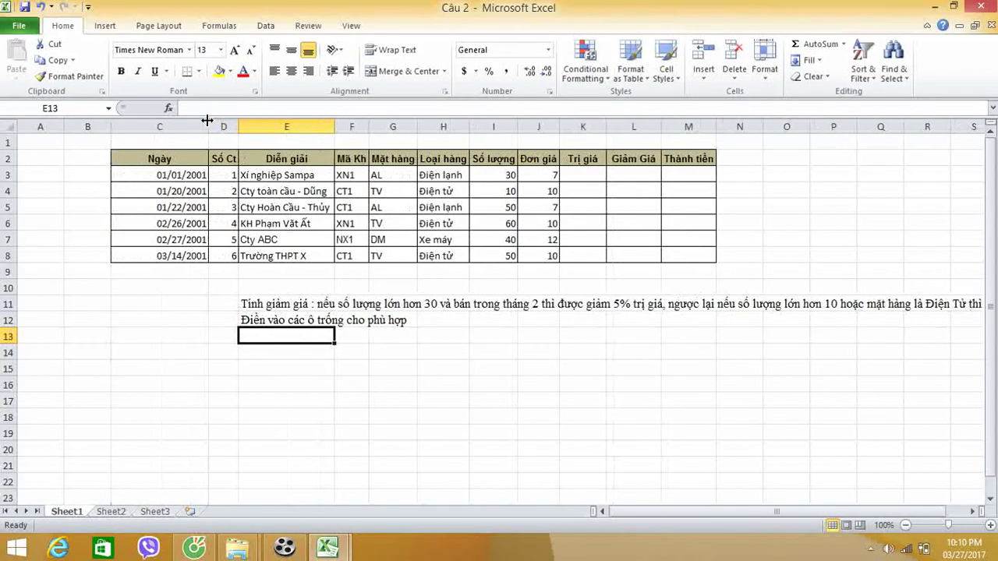
pyautogui.click(572, 177)
pyautogui.write('=')
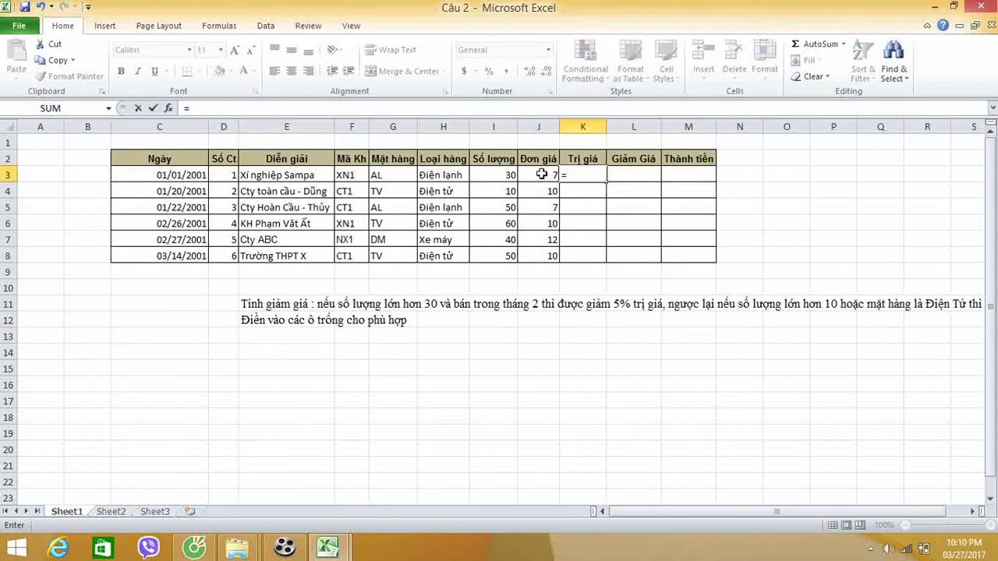
pyautogui.click(537, 174)
pyautogui.write('*')
pyautogui.click(505, 173)
pyautogui.press('Return')
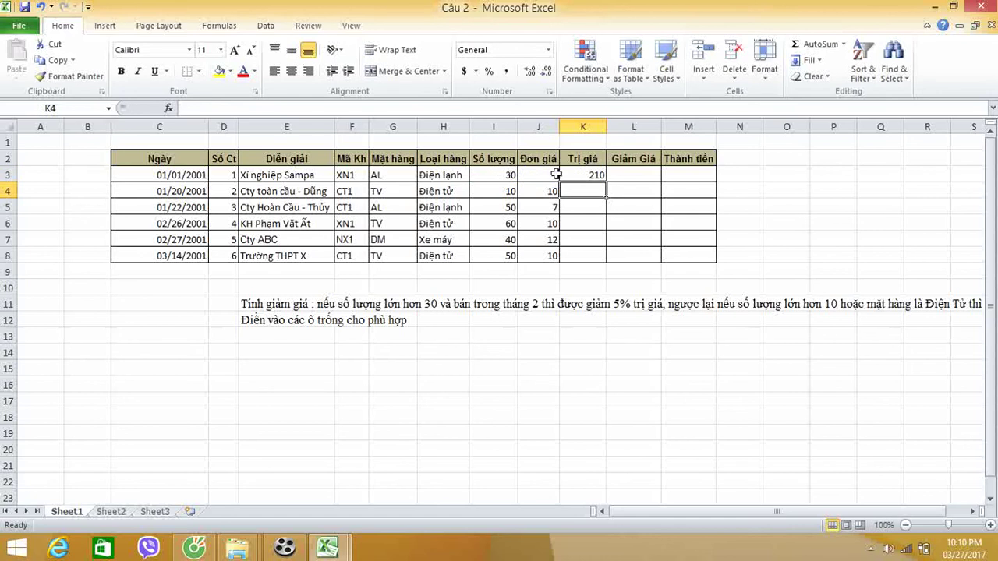
# - Fill the Trị giá formula down to K8, giving 210, 100, 350, 600, 480 and 500
pyautogui.click(594, 175)
pyautogui.moveTo(605, 182); pyautogui.dragTo(601, 258)
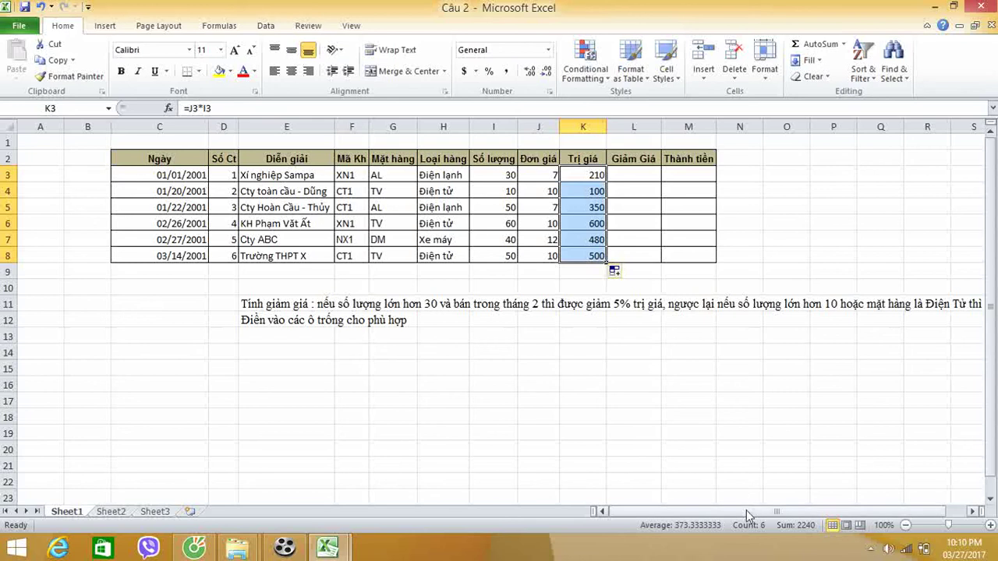
pyautogui.moveTo(746, 510); pyautogui.dragTo(827, 521)
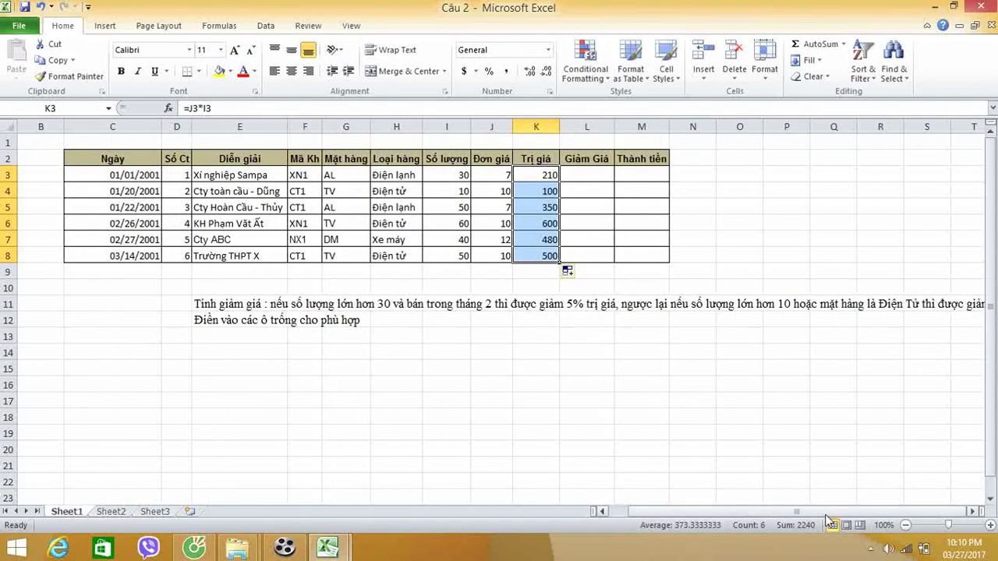
# - In L3, start =IF(AND(I3>30,MONTH(C3)=2),5%*K3 for the 5% discount case
pyautogui.click(593, 175)
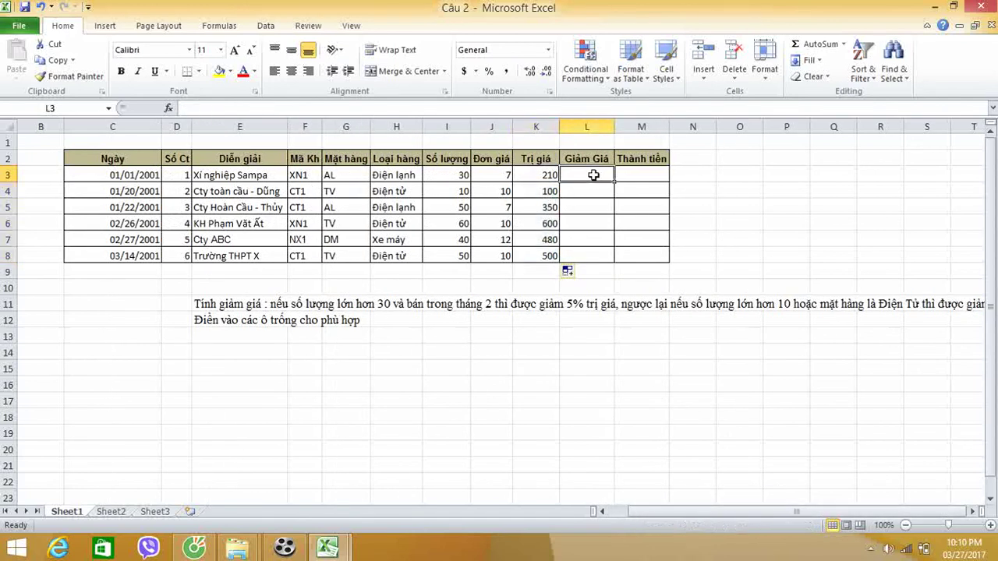
pyautogui.write('=i')
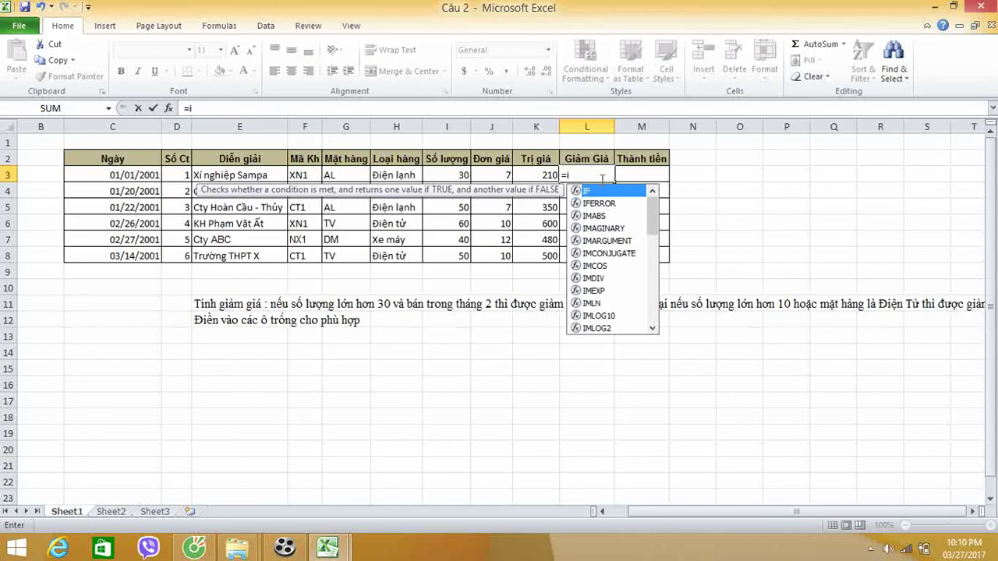
pyautogui.doubleClick(597, 191)
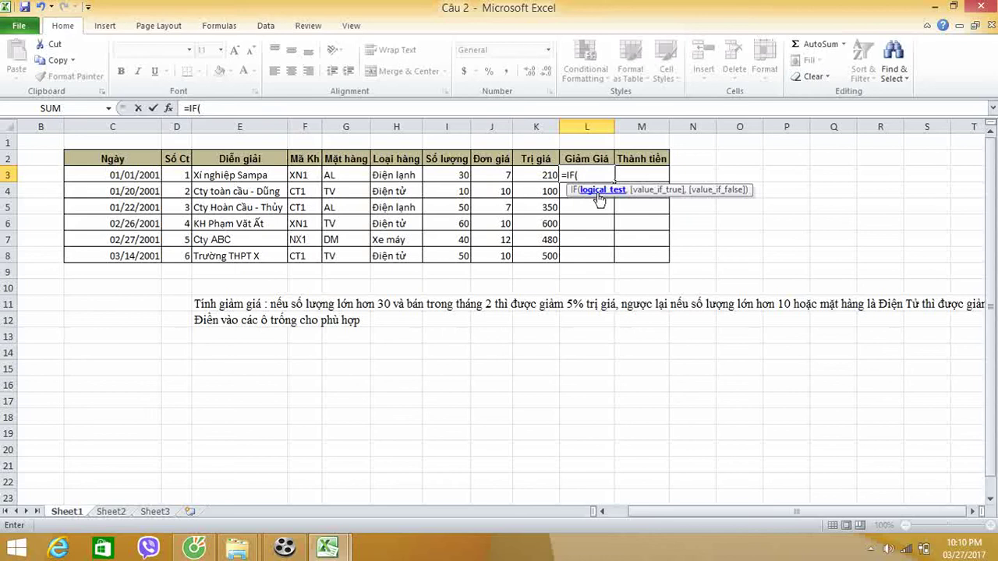
pyautogui.write('a')
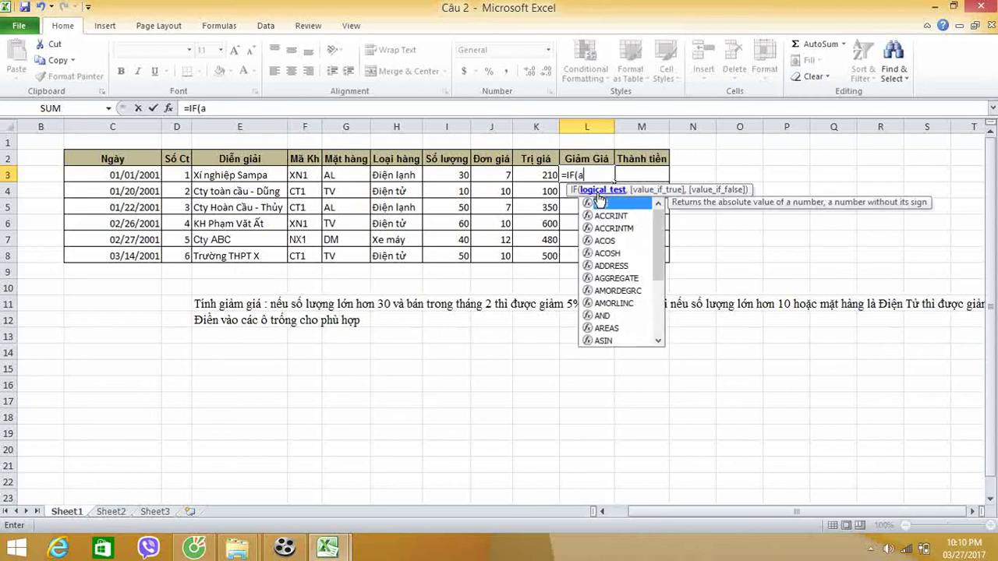
pyautogui.doubleClick(603, 314)
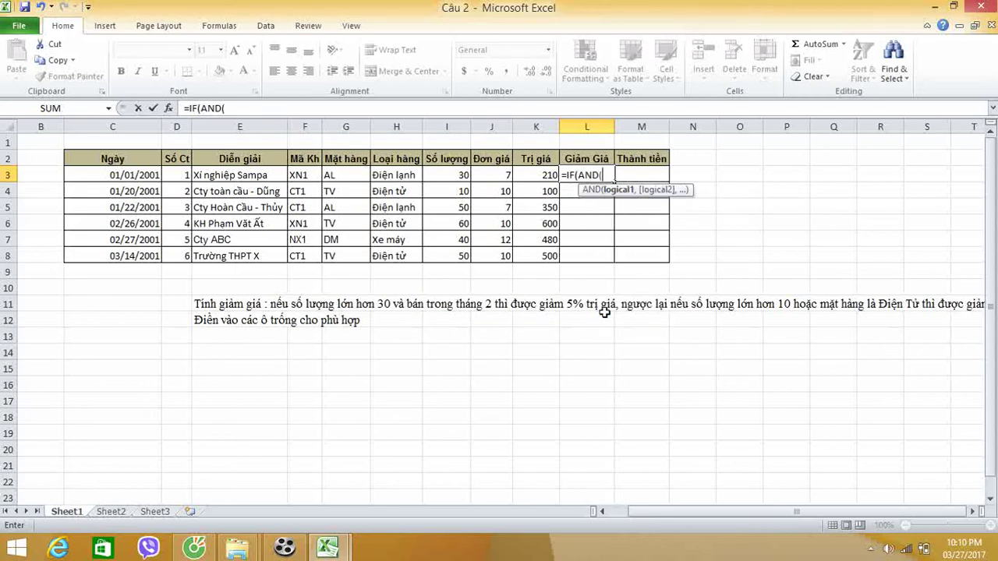
pyautogui.click(456, 177)
pyautogui.write('>30')
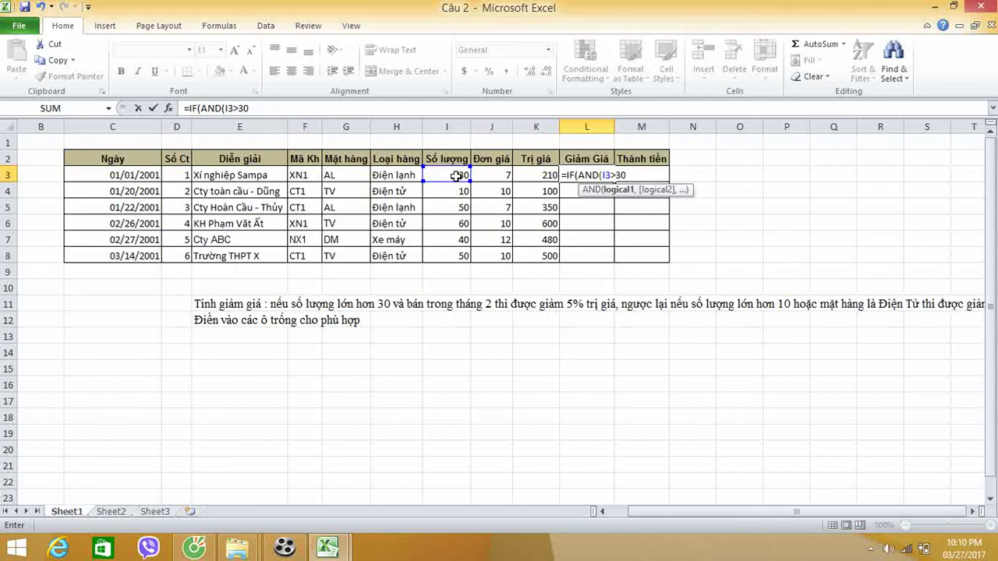
pyautogui.write(',')
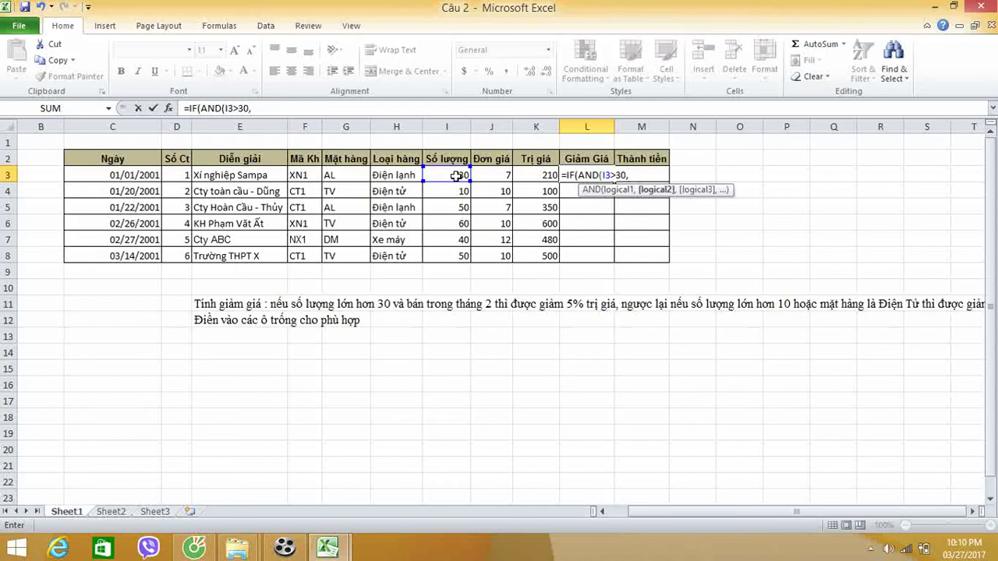
pyautogui.write('m')
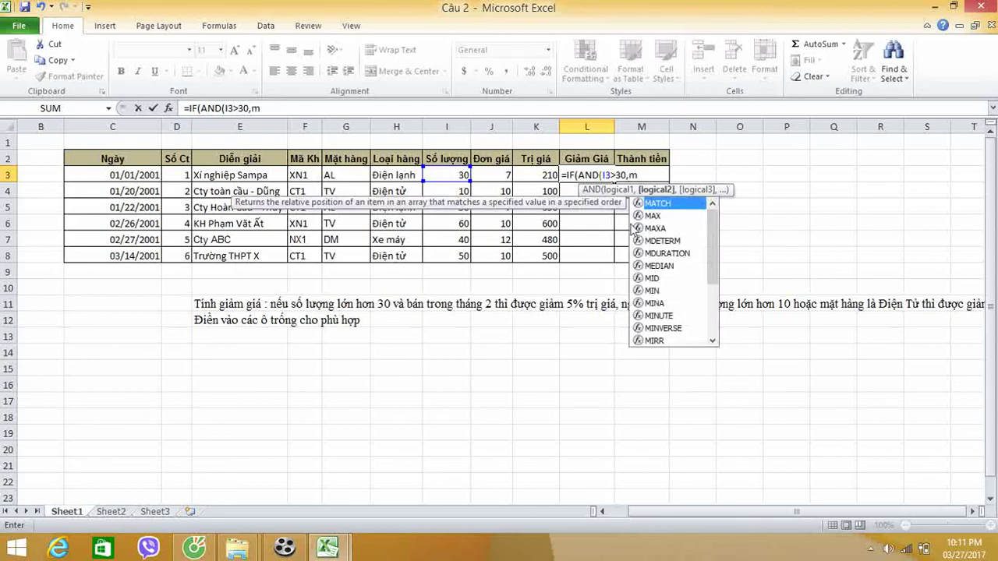
pyautogui.write('on')
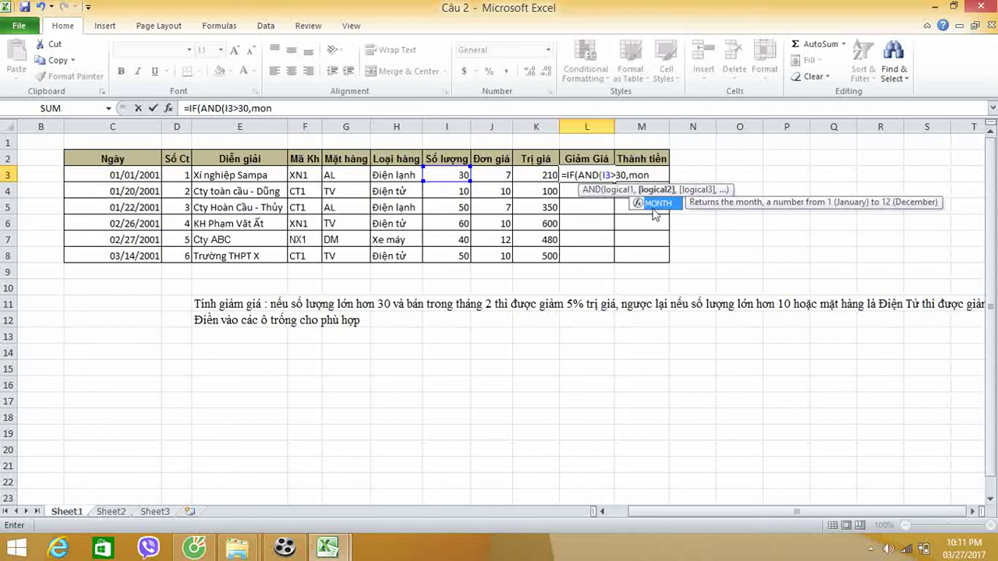
pyautogui.doubleClick(654, 207)
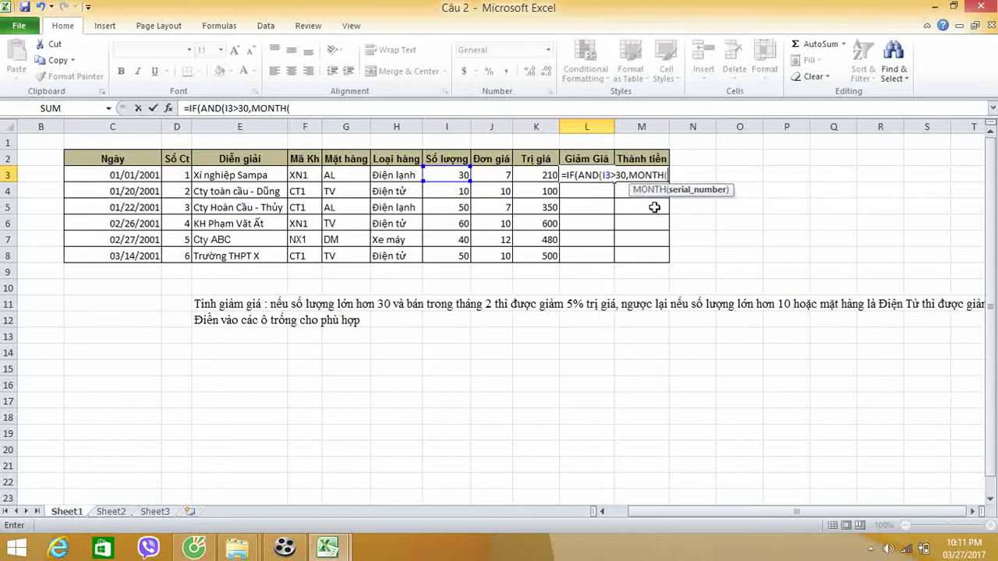
pyautogui.click(126, 175)
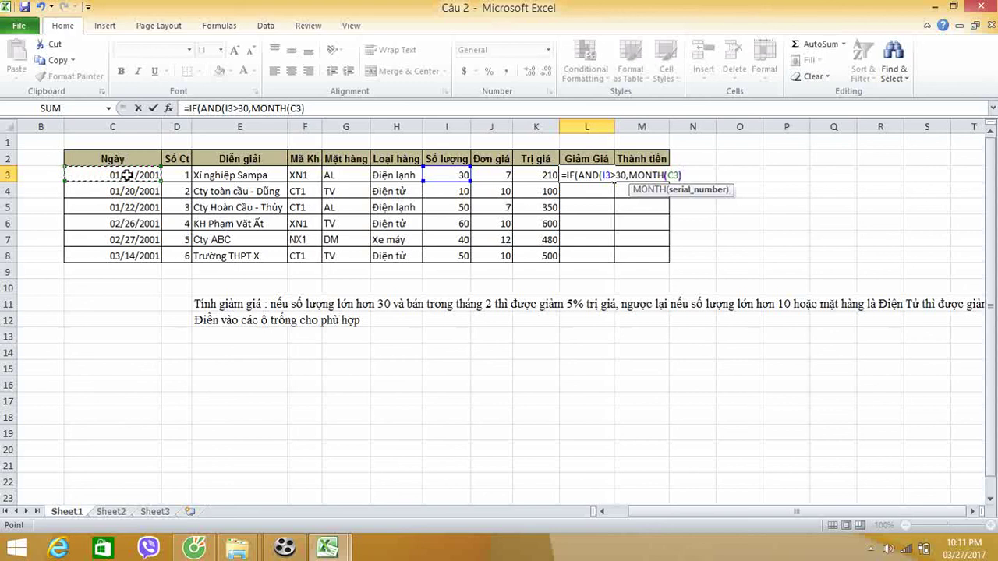
pyautogui.write(')=2')
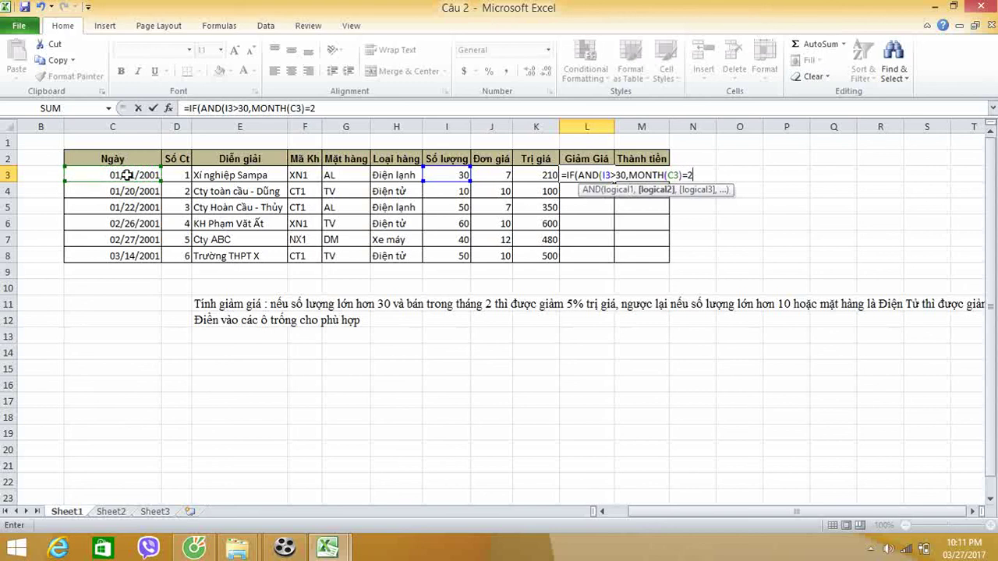
pyautogui.write(')')
pyautogui.write(',')
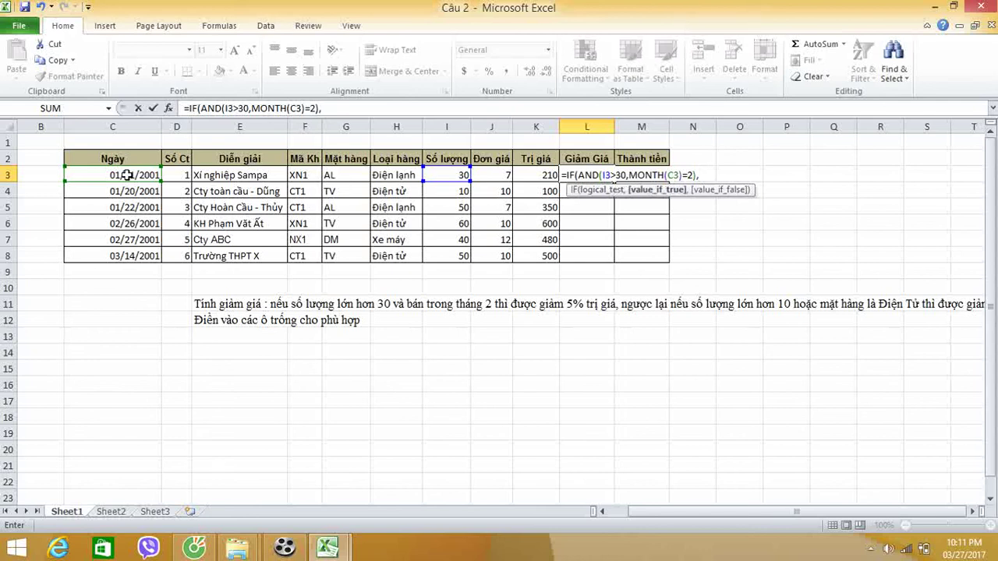
pyautogui.write('5%')
pyautogui.write('*')
pyautogui.click(536, 176)
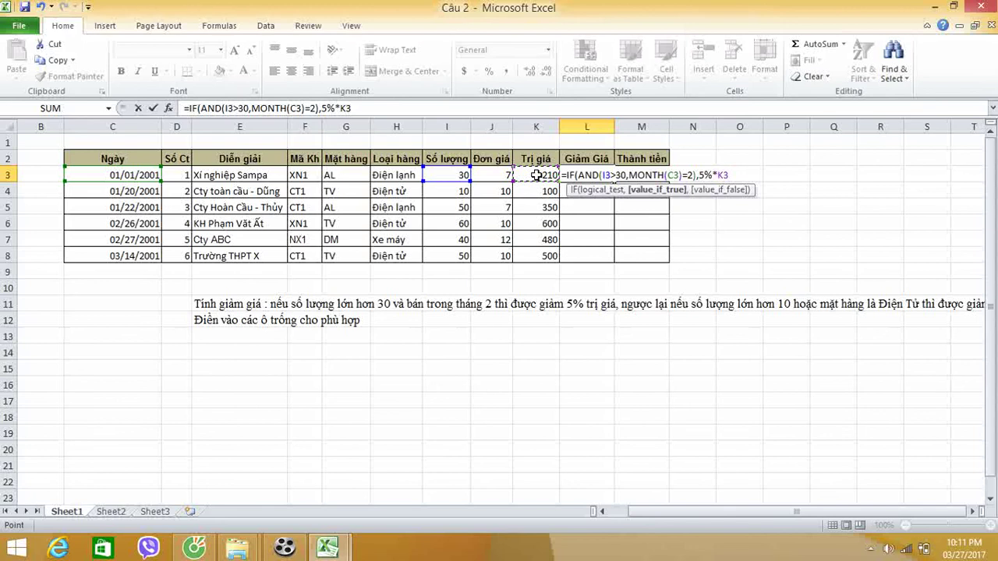
# - Add the nested IF(OR(I3>10,G3="TV"),3%*K3,0) and enter it, so L3 shows 6.3
pyautogui.write(',')
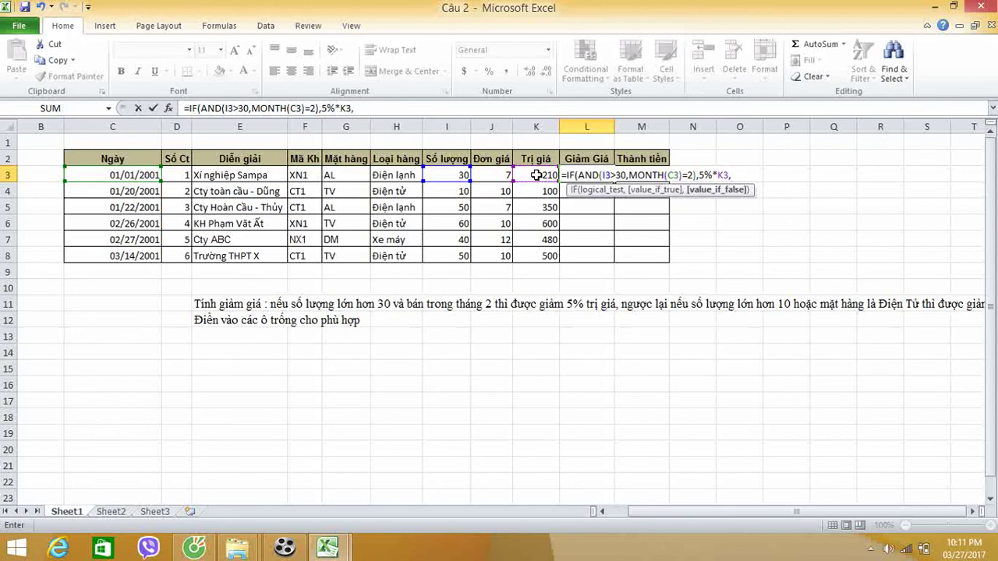
pyautogui.write('i')
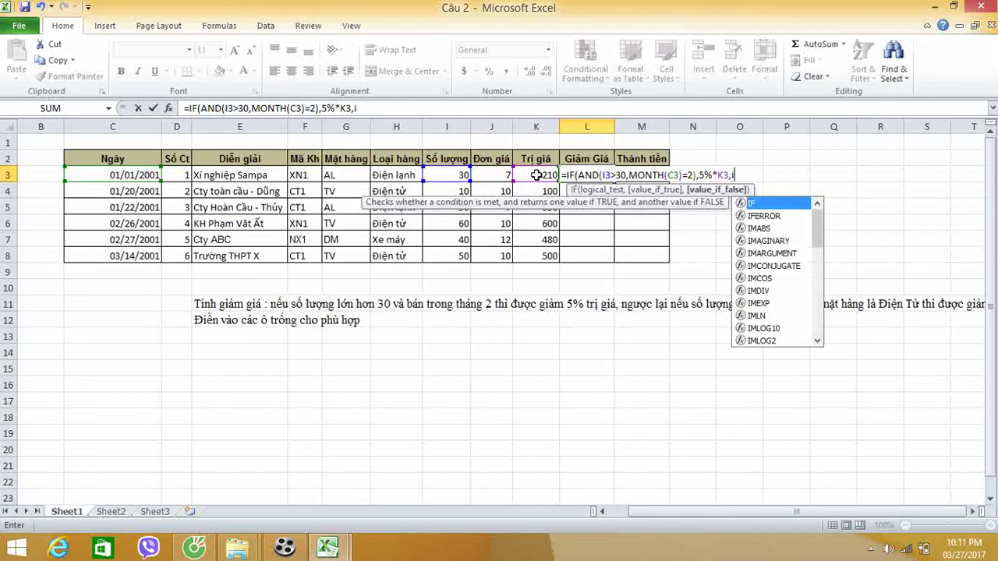
pyautogui.doubleClick(777, 204)
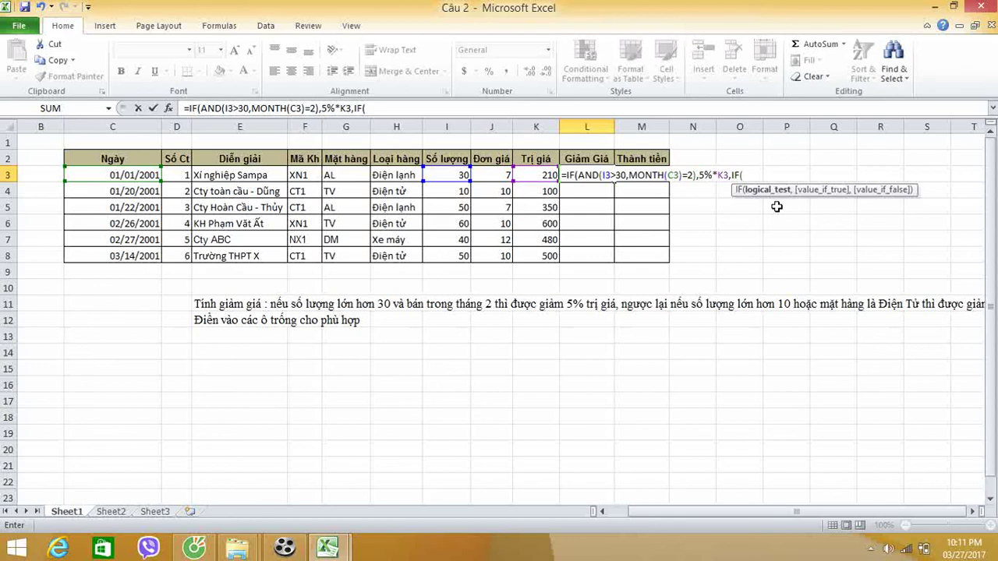
pyautogui.write('o')
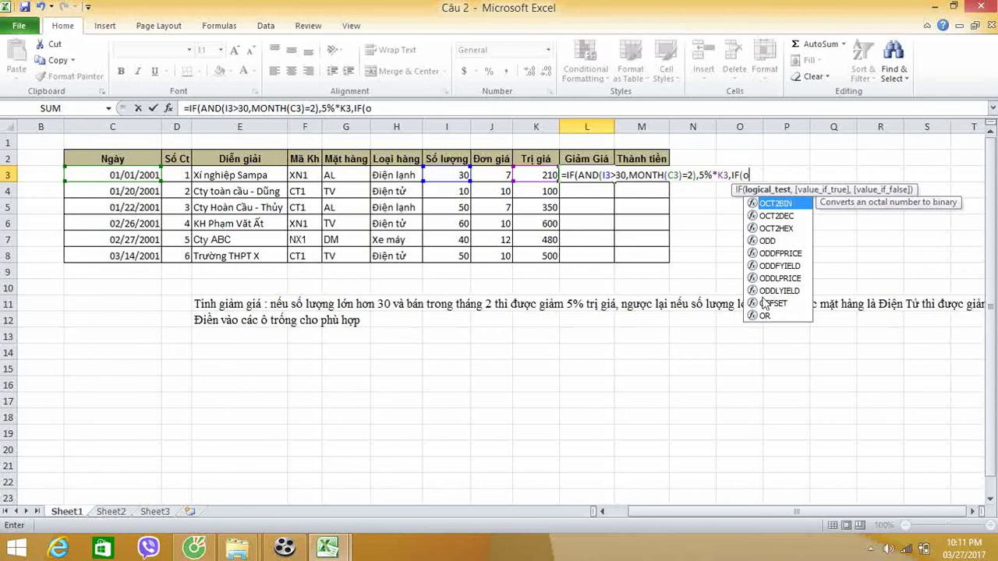
pyautogui.doubleClick(764, 316)
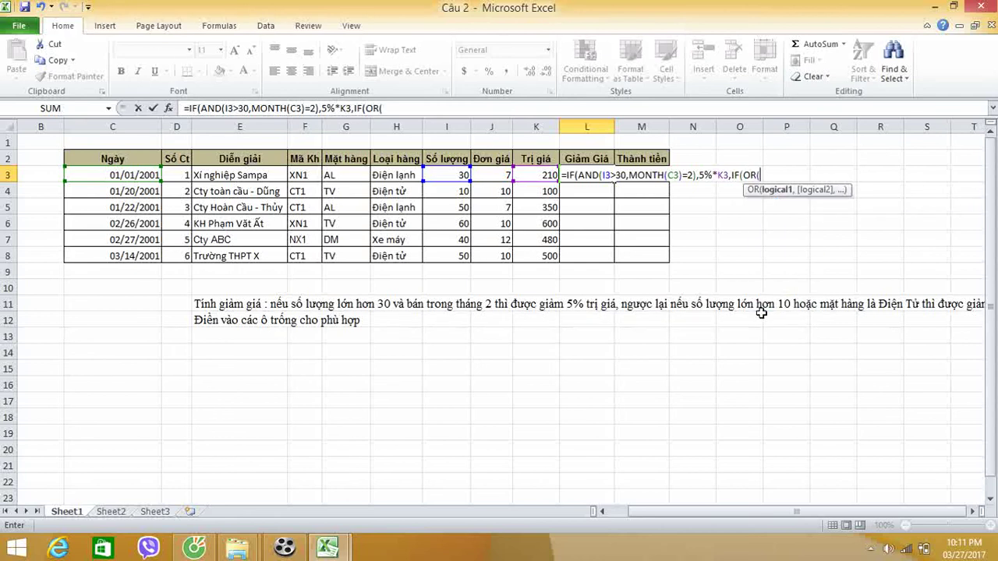
pyautogui.click(450, 173)
pyautogui.write('>10')
pyautogui.write(',')
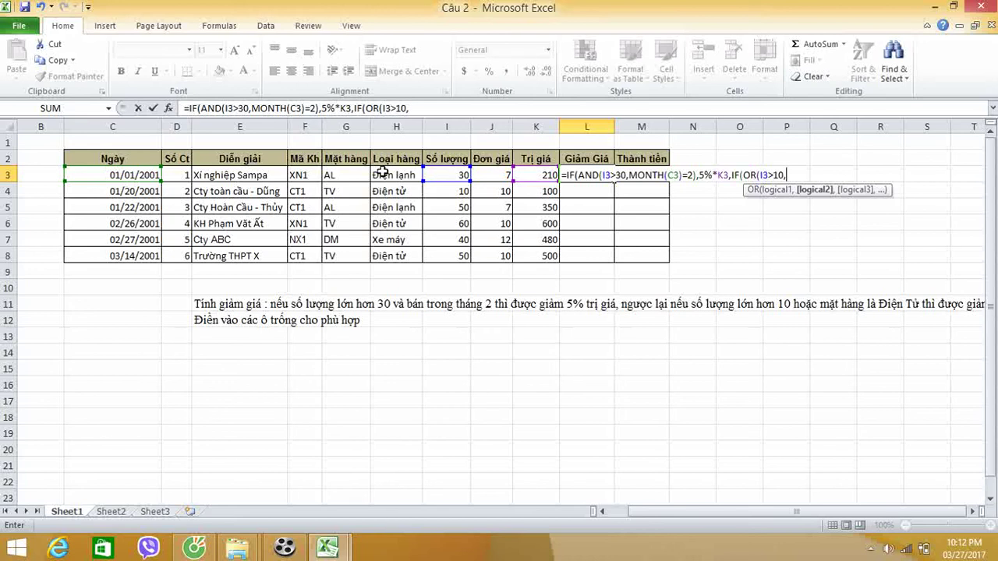
pyautogui.click(351, 173)
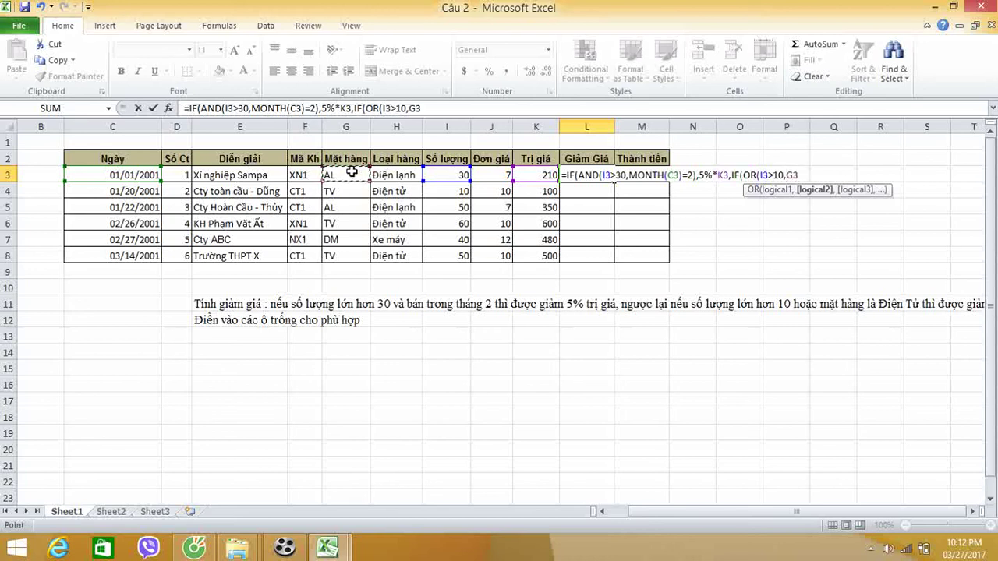
pyautogui.write('=')
pyautogui.write('"T')
pyautogui.write('V')
pyautogui.write('")')
pyautogui.press('BackSpace')
pyautogui.write(')')
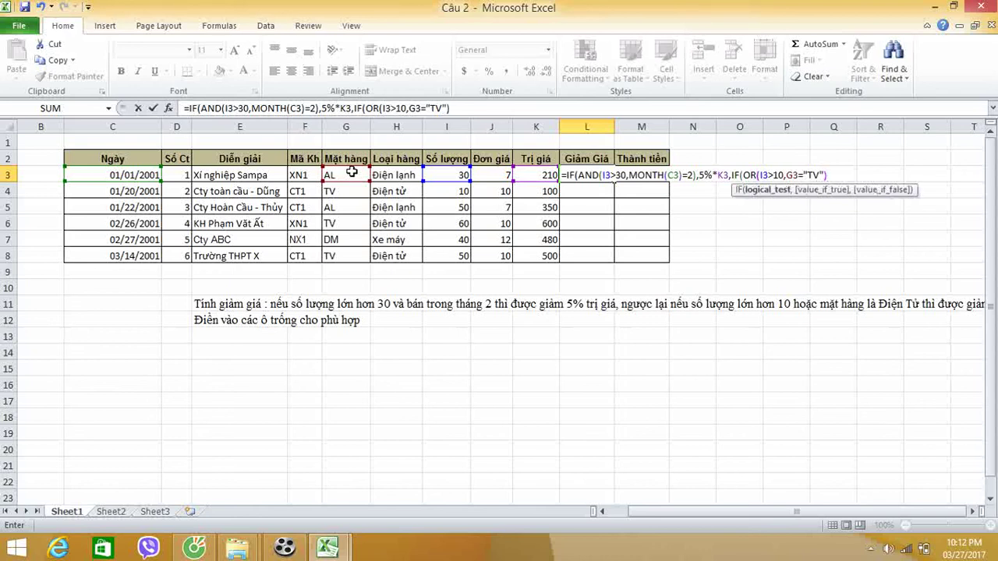
pyautogui.write(',')
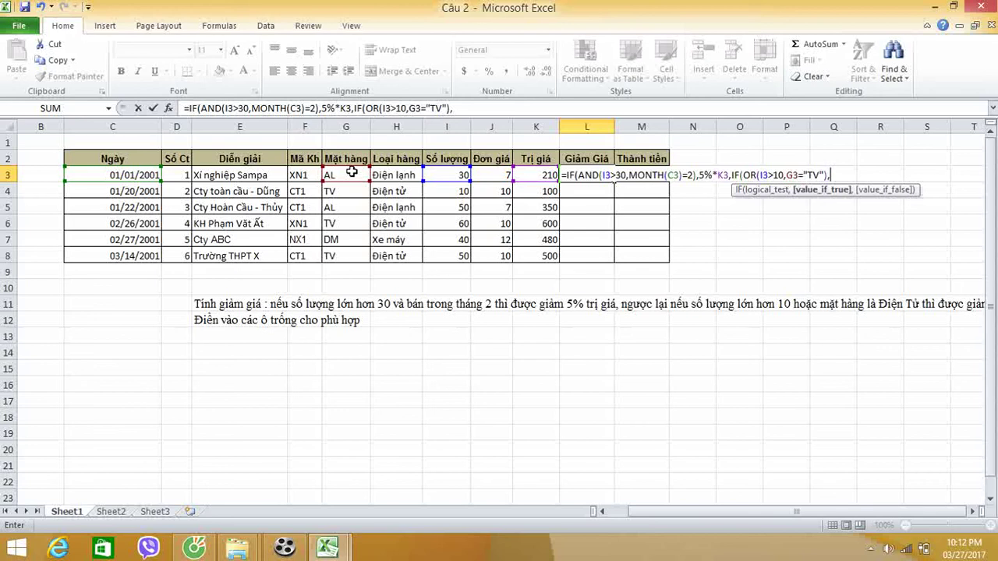
pyautogui.write('3')
pyautogui.write('%*')
pyautogui.click(532, 175)
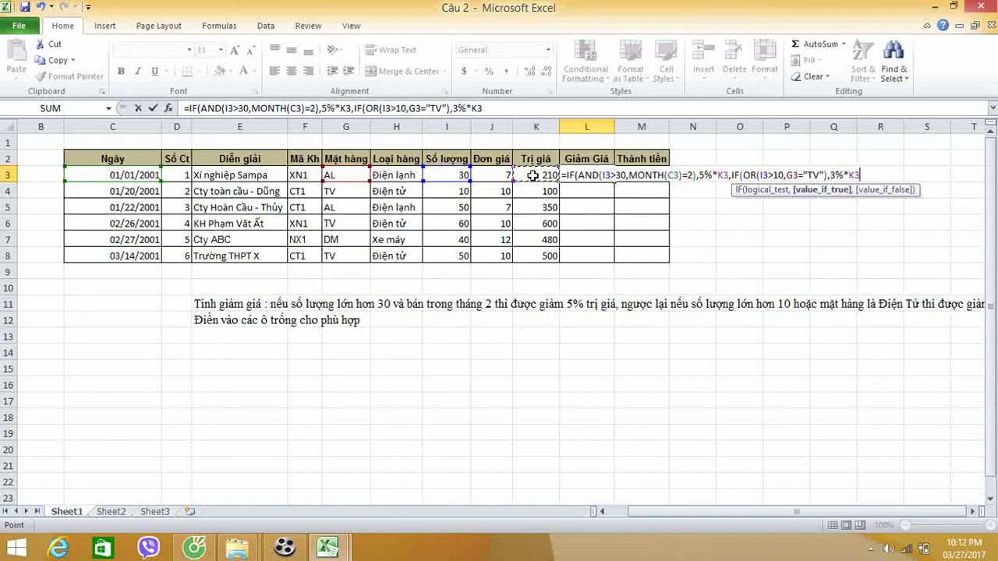
pyautogui.write(',0')
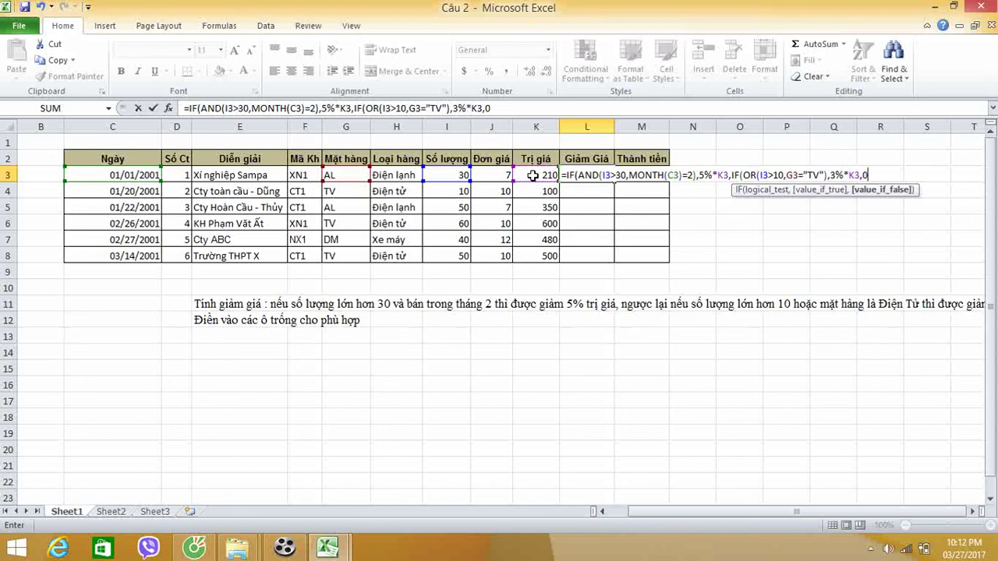
pyautogui.write('))')
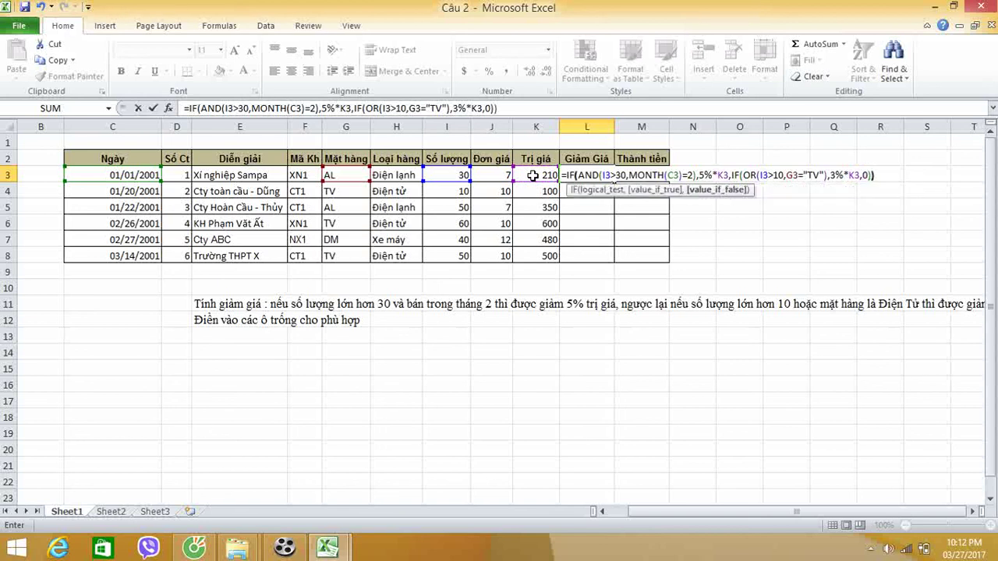
pyautogui.press('Return')
# - Fill Giảm Giá down to L8 and enter =K3-L3 in Thành tiền cell M3
pyautogui.click(591, 177)
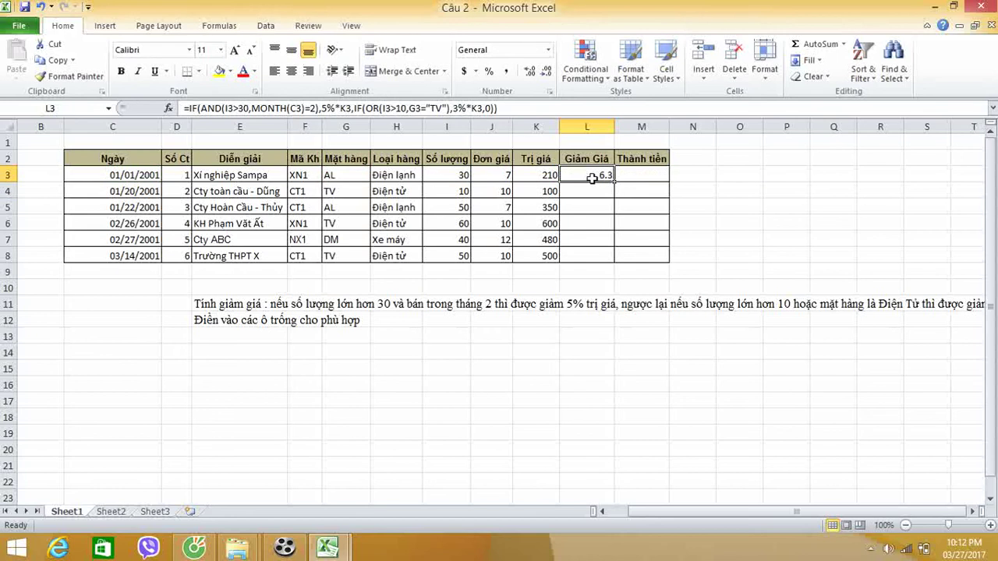
pyautogui.moveTo(614, 180); pyautogui.dragTo(614, 259)
pyautogui.click(639, 175)
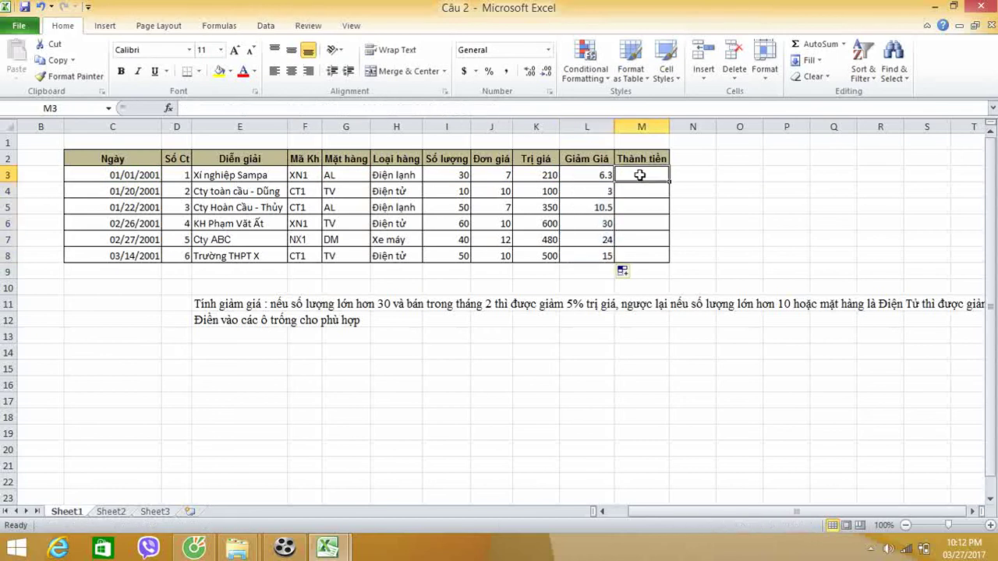
pyautogui.write('=')
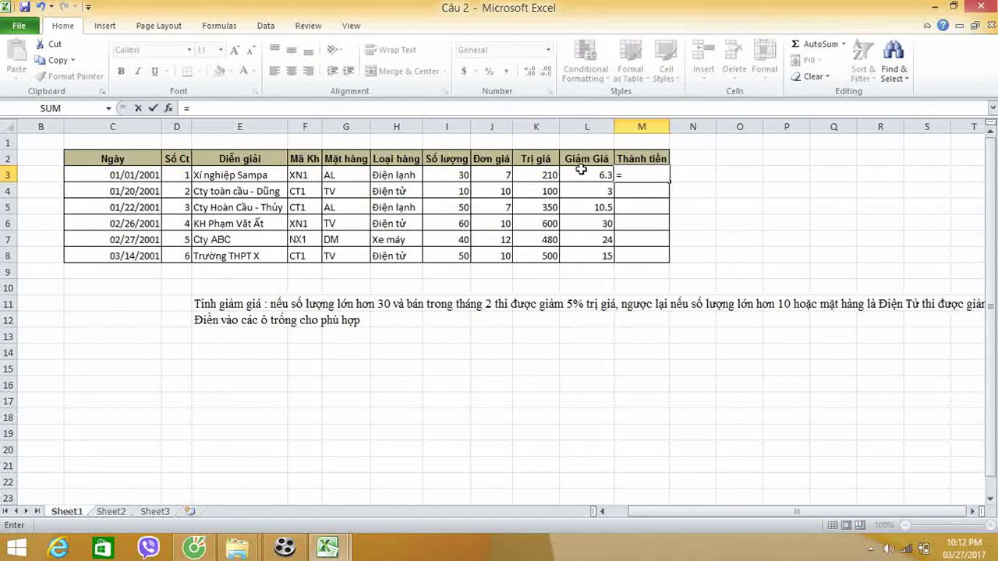
pyautogui.click(540, 174)
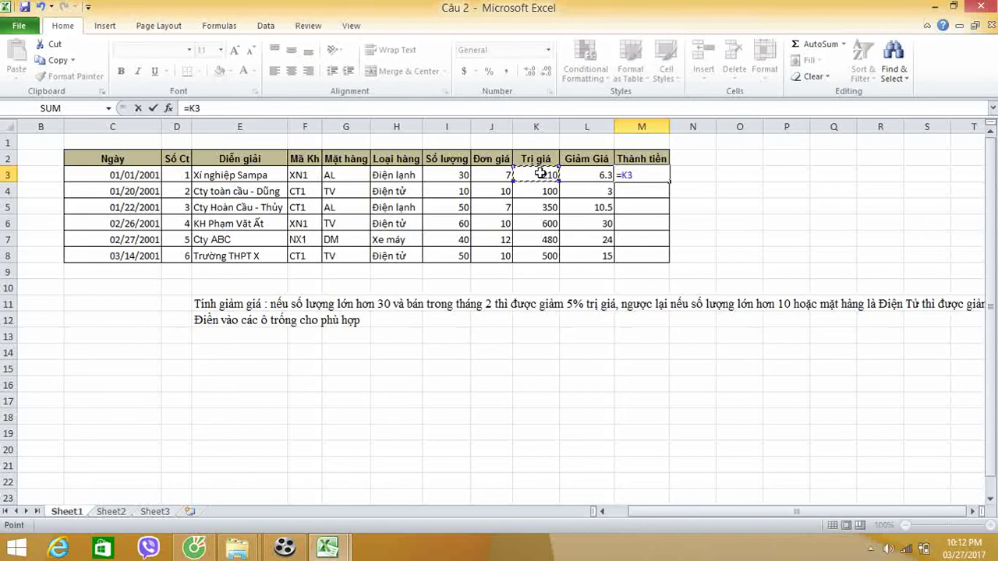
pyautogui.write('-')
pyautogui.click(578, 175)
pyautogui.press('Return')
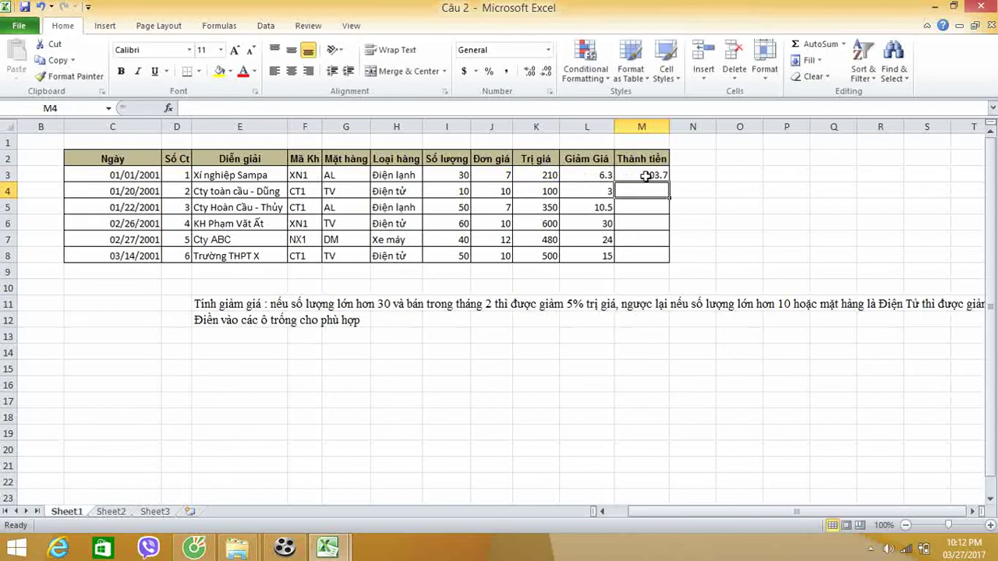
# - Copy the M3 formula down to M8 and close the Câu 2 workbook
pyautogui.click(644, 176)
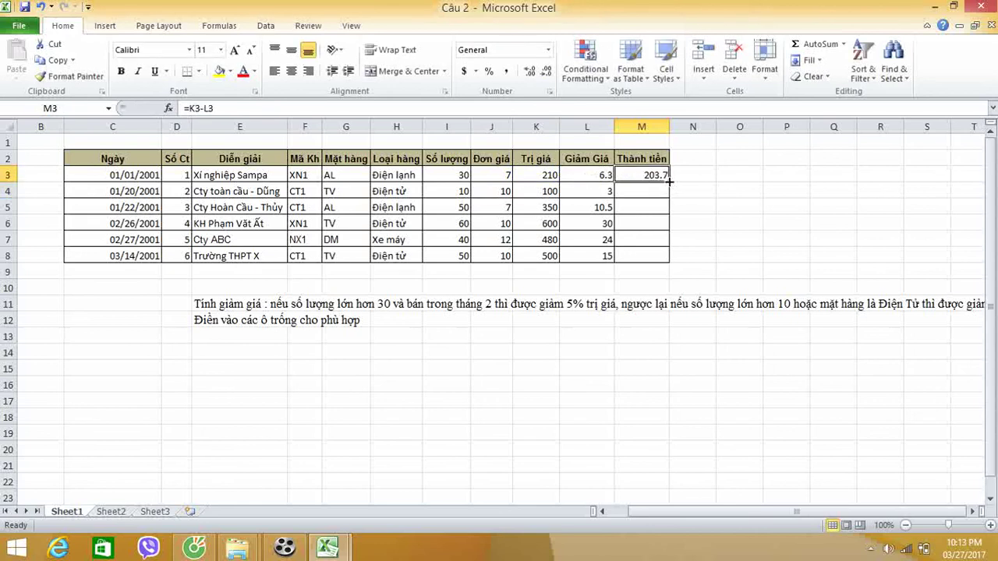
pyautogui.moveTo(671, 183); pyautogui.dragTo(668, 258)
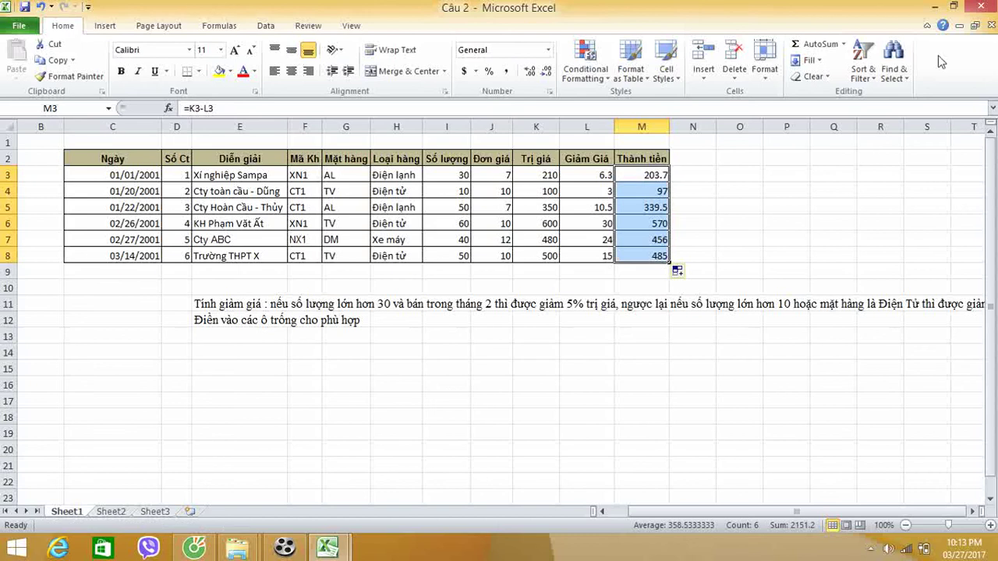
pyautogui.click(980, 6)
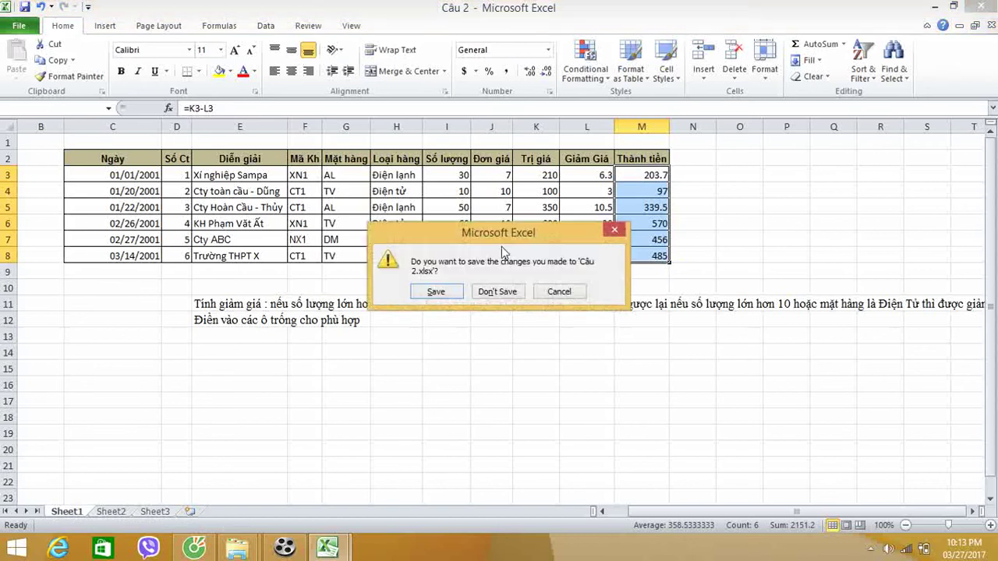
# - Save Câu 2 and open the Câu 3 workbook from File Explorer
pyautogui.click(450, 291)
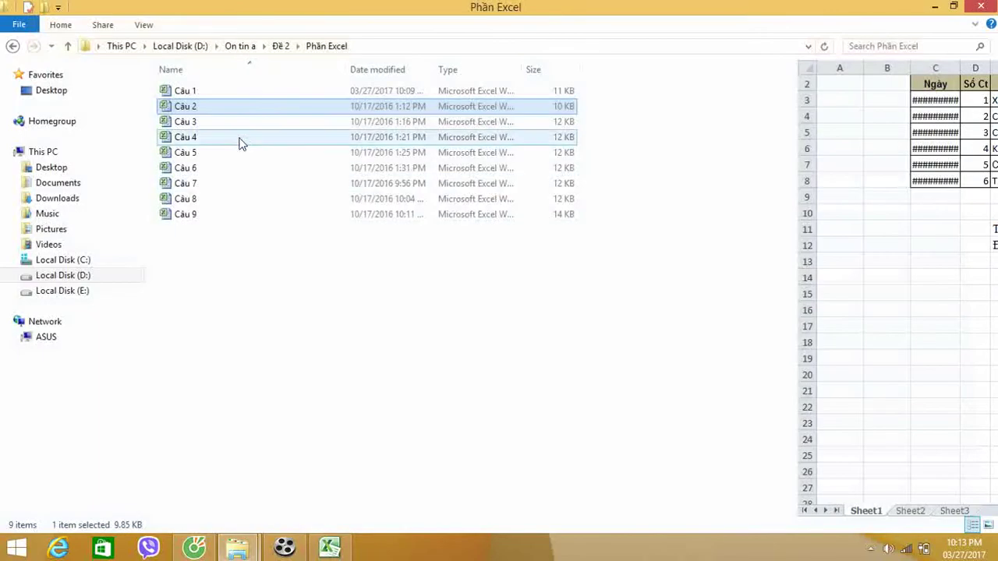
pyautogui.click(224, 131)
pyautogui.doubleClick(224, 132)
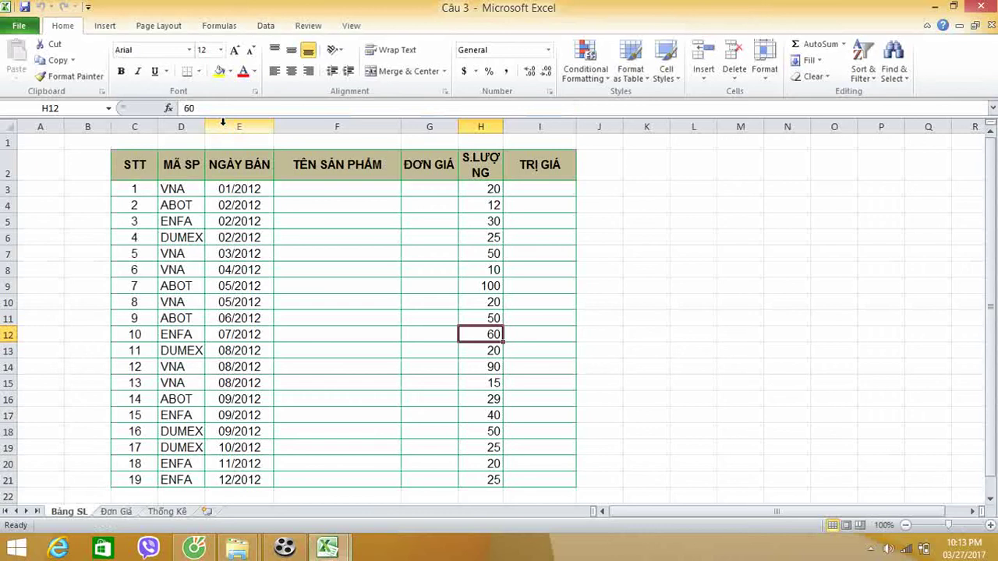
# - On Câu 3's Đơn Giá sheet, widen columns C and F so dates and Sữa bột Enfa Grow show fully
pyautogui.click(124, 512)
pyautogui.click(319, 349)
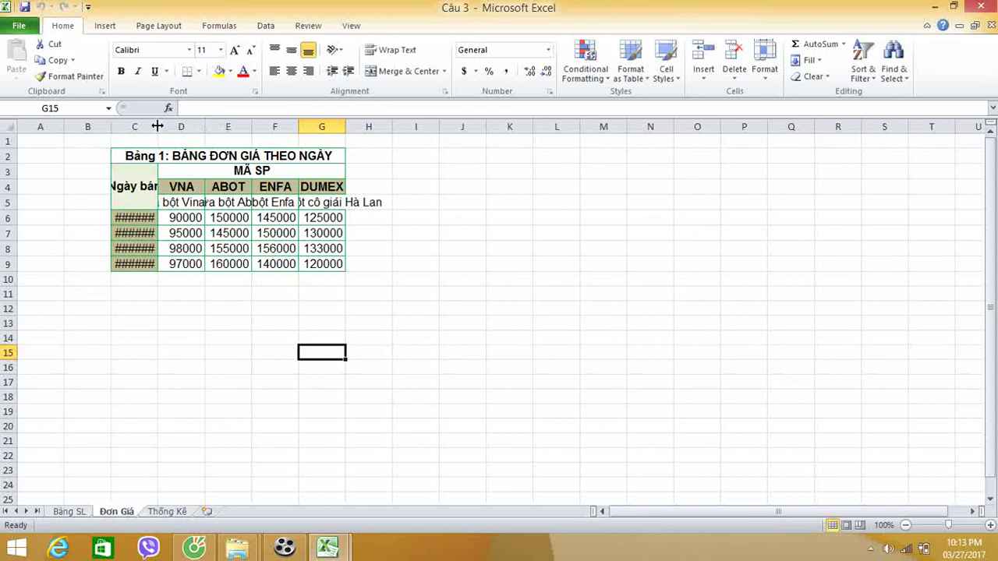
pyautogui.moveTo(158, 126); pyautogui.dragTo(661, 127)
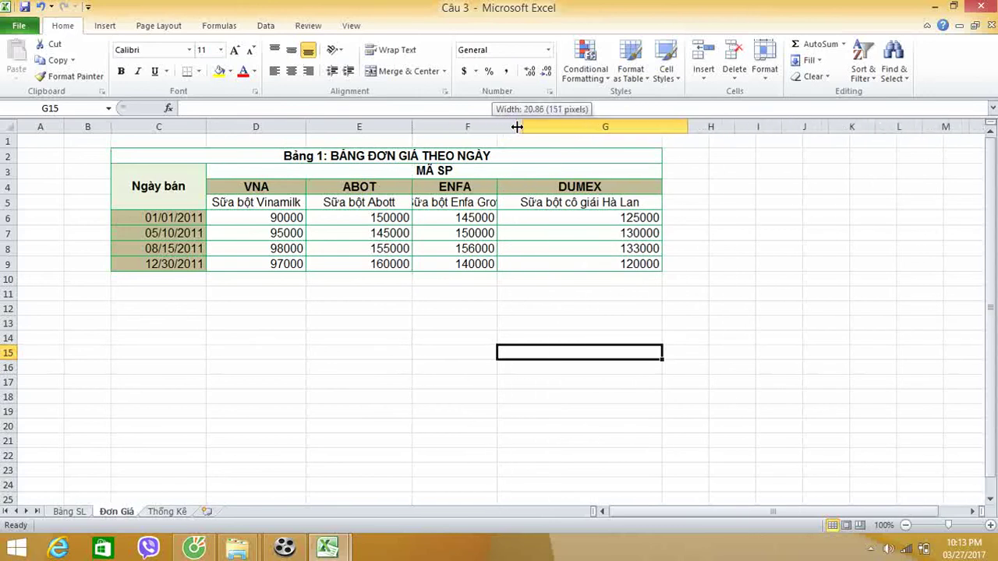
pyautogui.moveTo(491, 126); pyautogui.dragTo(522, 126)
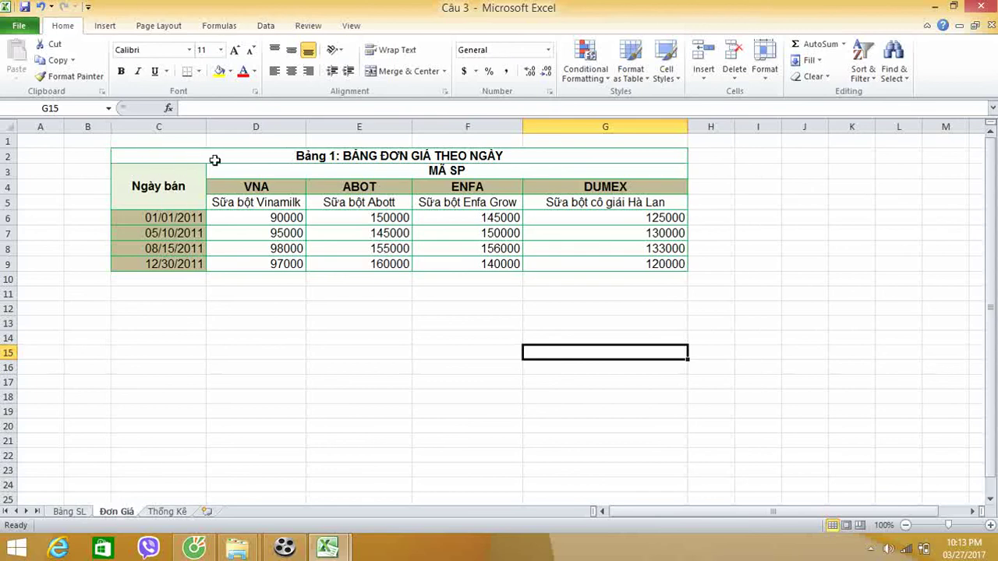
pyautogui.click(289, 394)
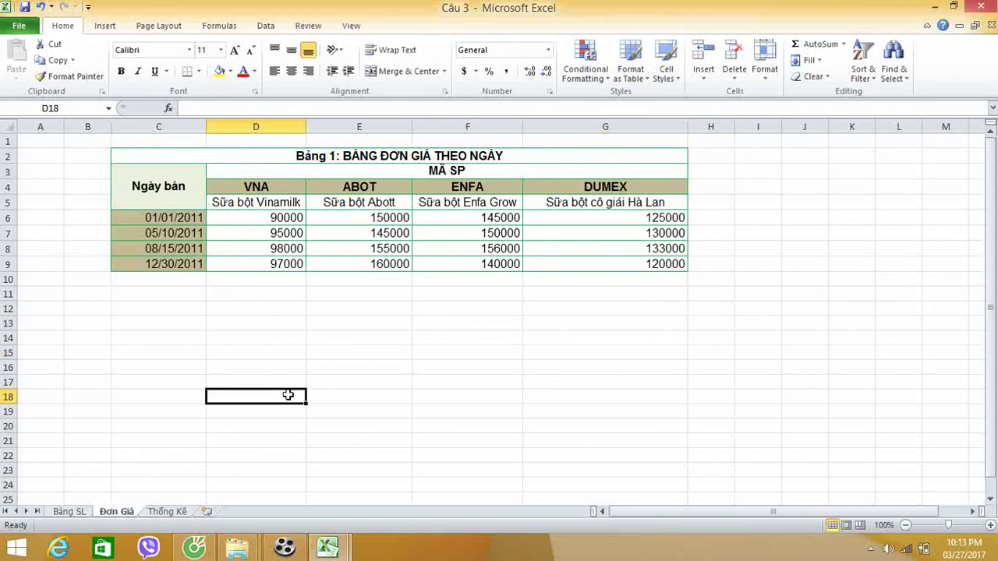
pyautogui.click(300, 336)
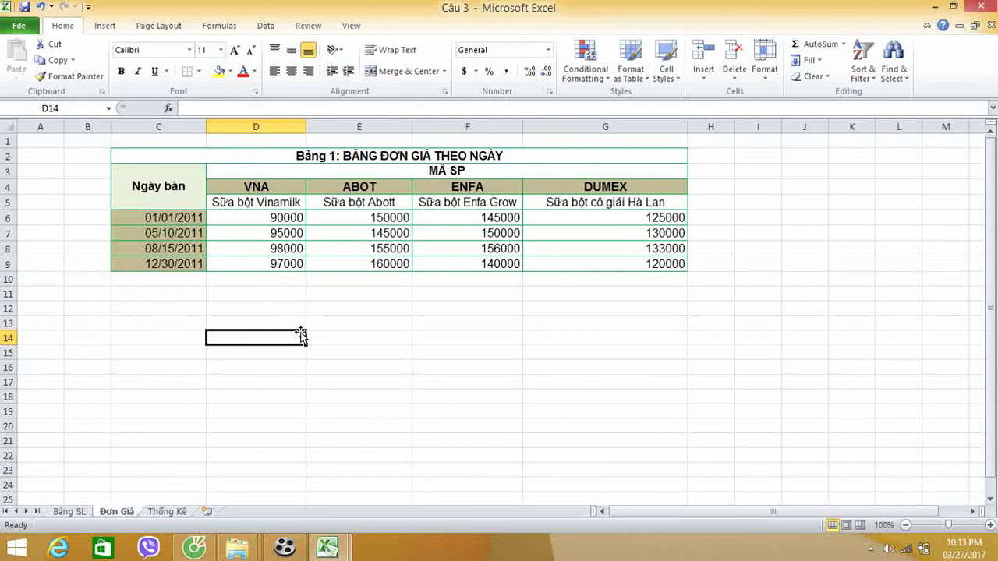
# - Copy the price grid D4:G9 on the Đơn Giá sheet and paste it at D12
pyautogui.click(234, 186)
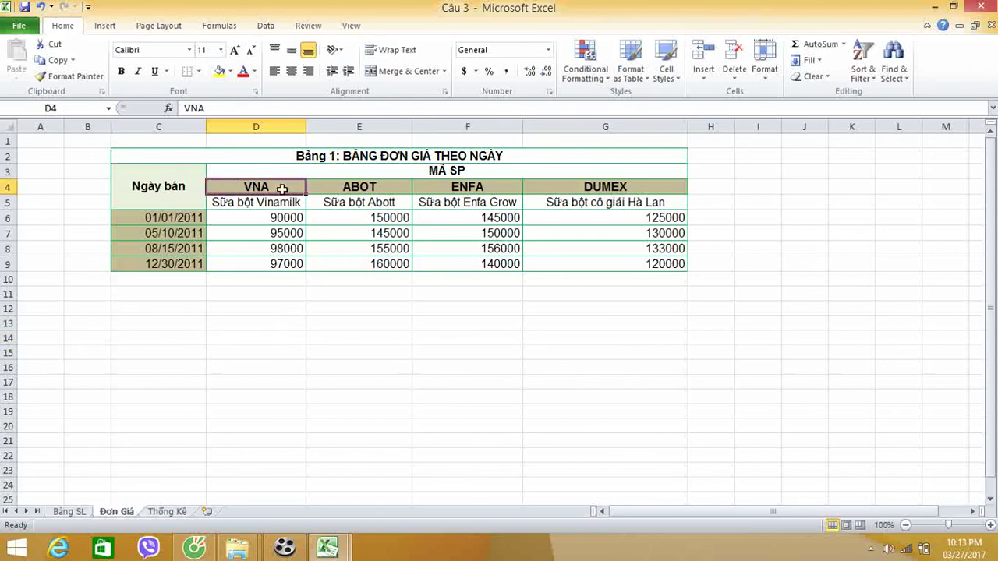
pyautogui.moveTo(281, 188)
pyautogui.mouseDown()
pyautogui.moveTo(594, 202)
pyautogui.moveTo(593, 264)
pyautogui.mouseUp()
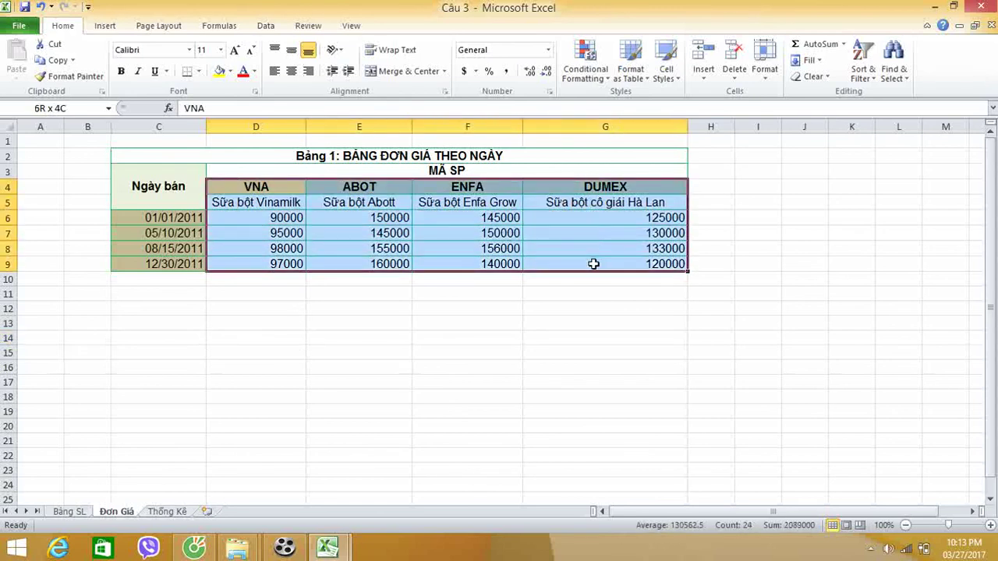
pyautogui.rightClick(344, 218)
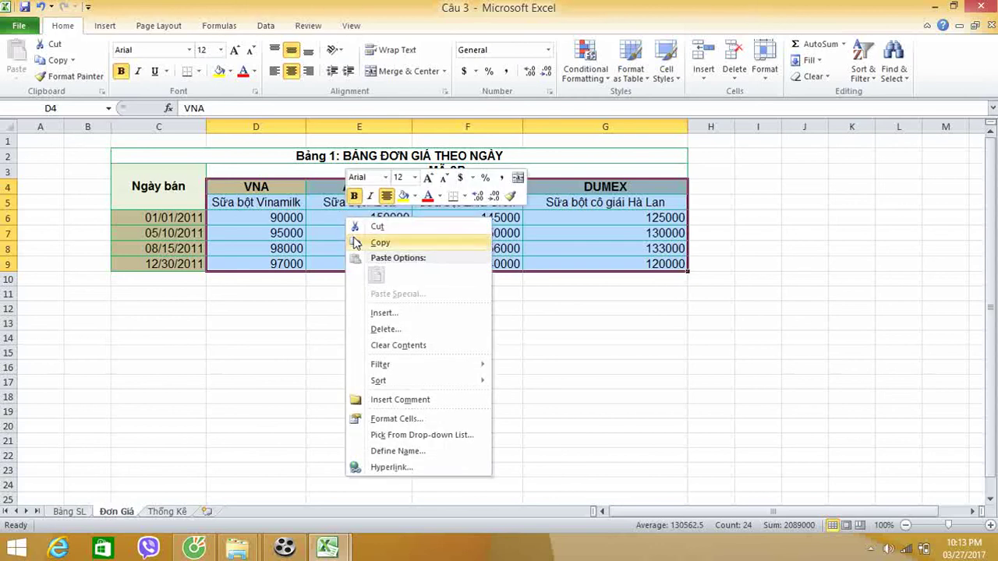
pyautogui.click(358, 242)
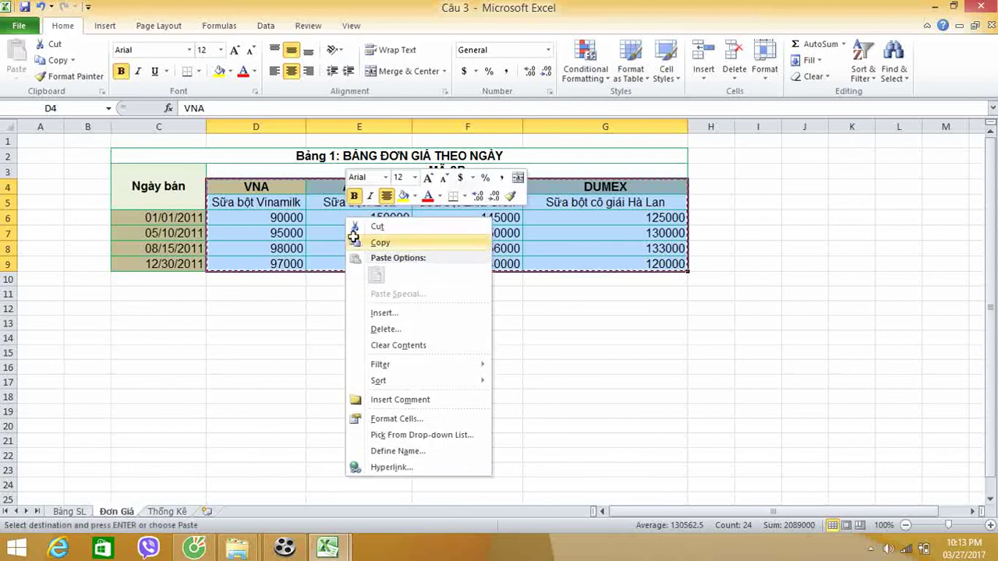
pyautogui.rightClick(261, 308)
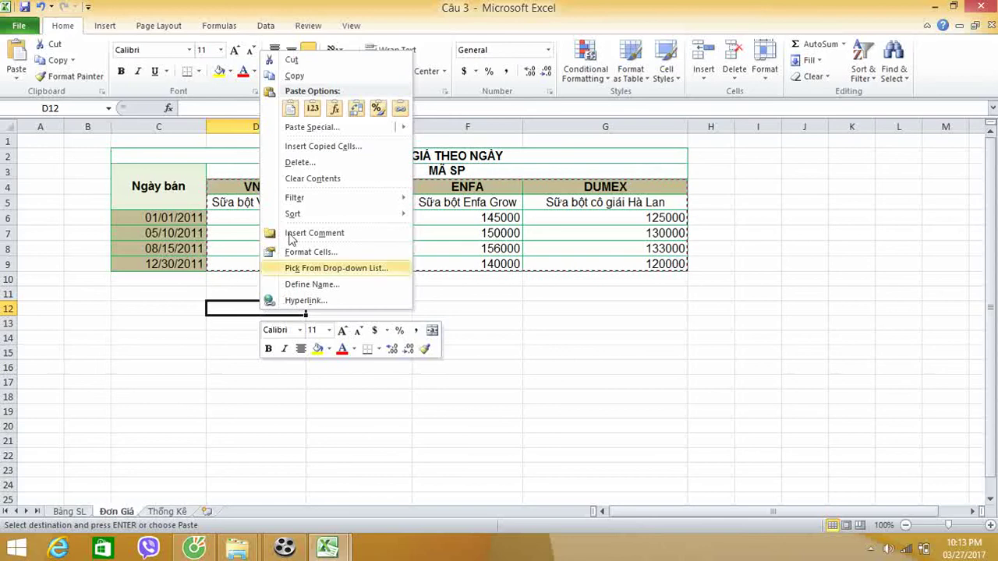
pyautogui.click(292, 107)
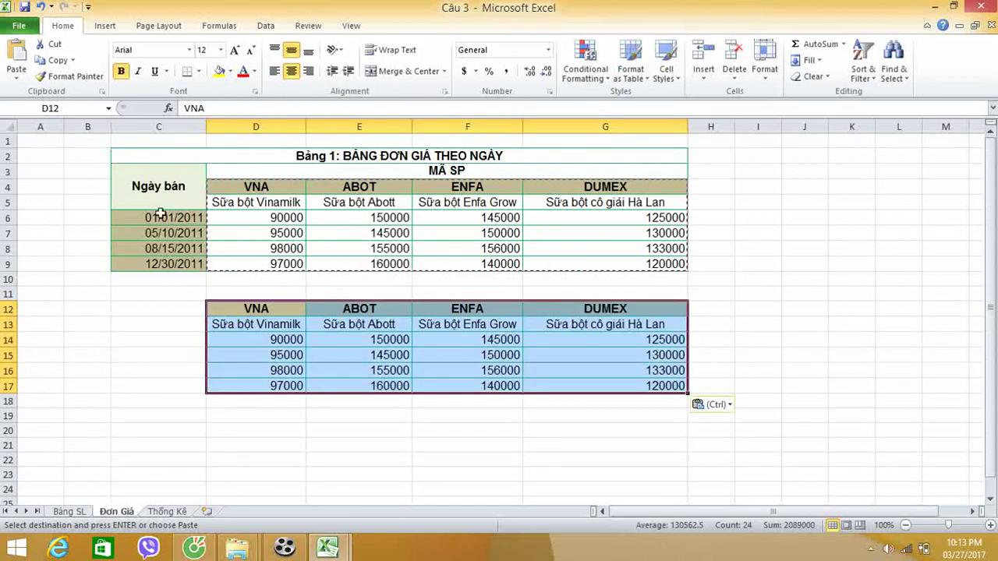
# - Copy the sale dates from column C into C14:C17 beside the copied grid, then return to Bảng SL
pyautogui.moveTo(156, 218); pyautogui.dragTo(165, 265)
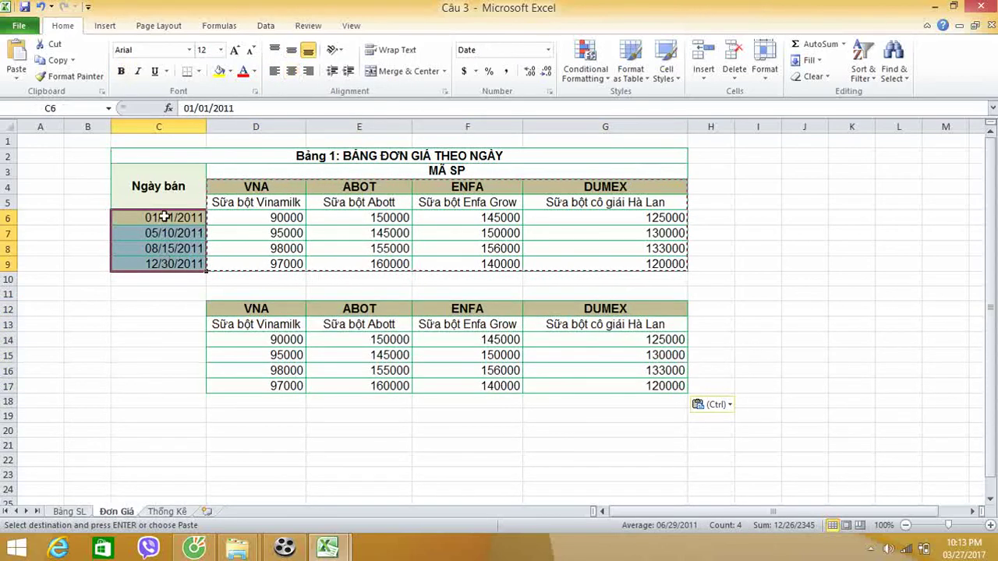
pyautogui.rightClick(165, 222)
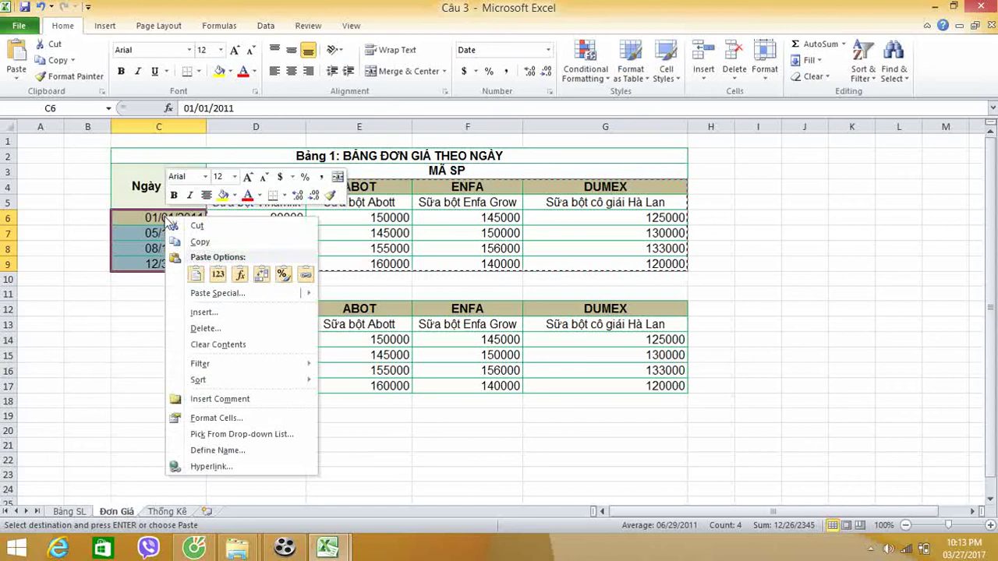
pyautogui.click(187, 244)
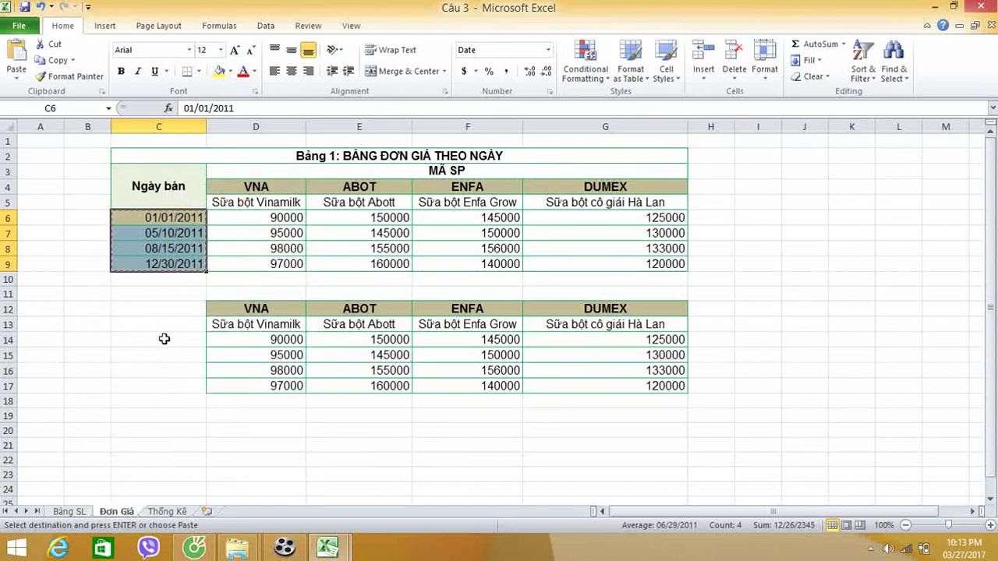
pyautogui.rightClick(166, 341)
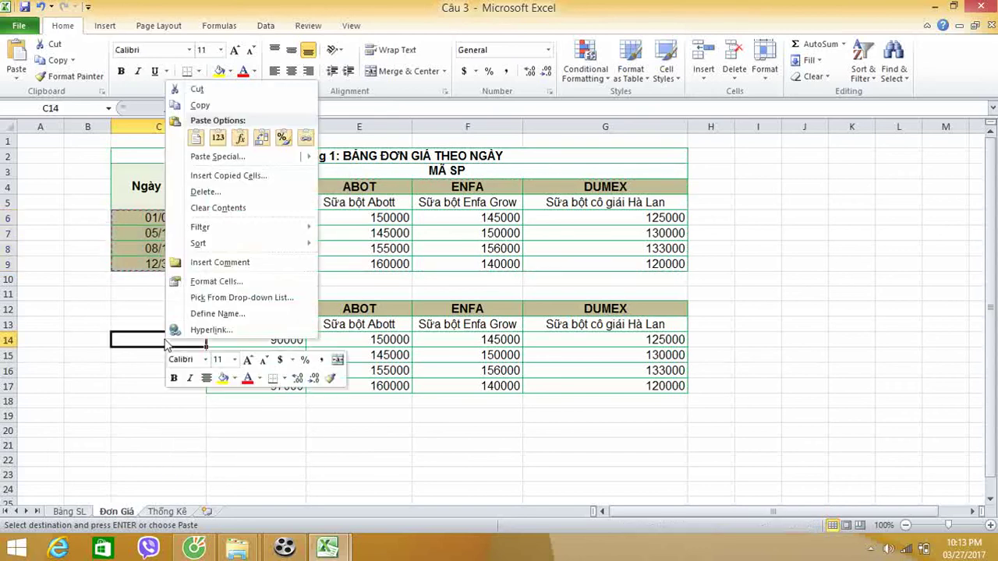
pyautogui.click(196, 138)
pyautogui.click(336, 431)
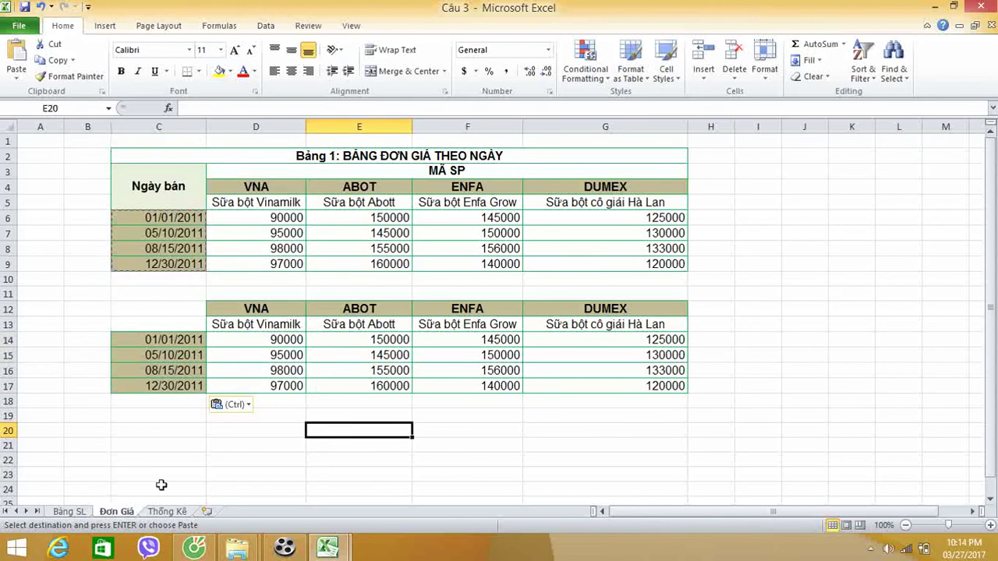
pyautogui.click(81, 514)
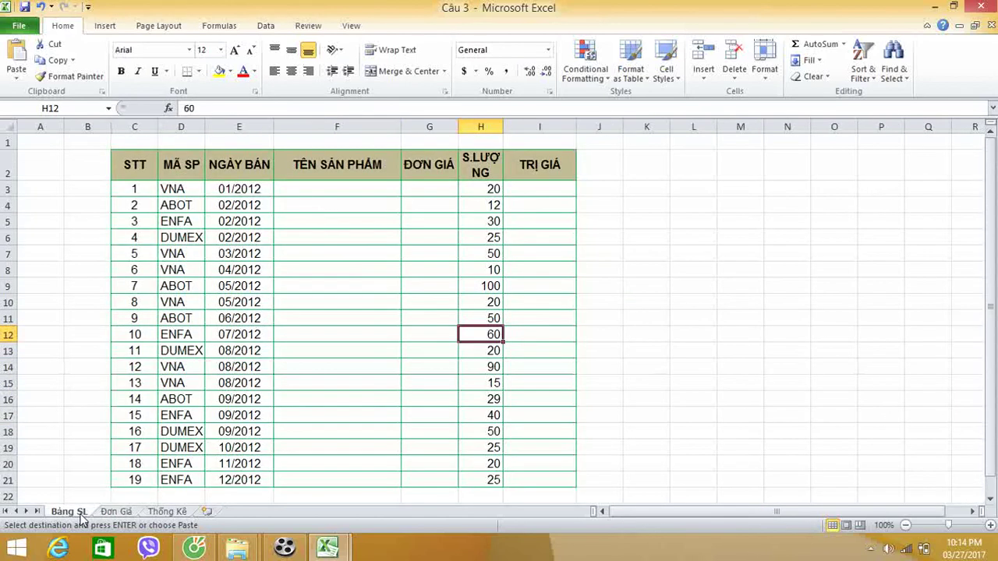
# - Enter =HLOOKUP(D3,'Đơn Giá'!$D$12:$G$13,2,0) in F3 so it returns Sữa bột Vinamilk
pyautogui.click(341, 190)
pyautogui.write('=h')
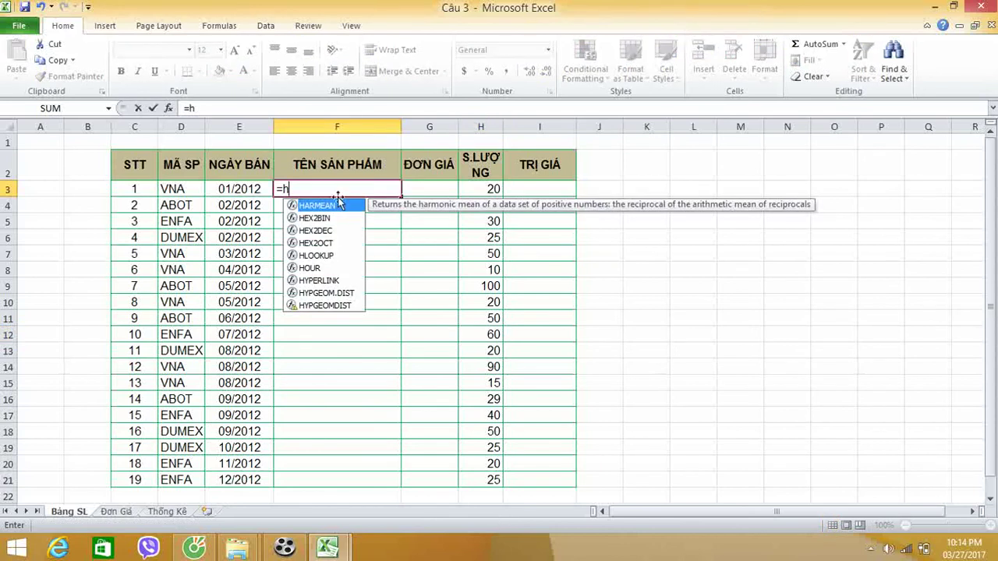
pyautogui.doubleClick(316, 255)
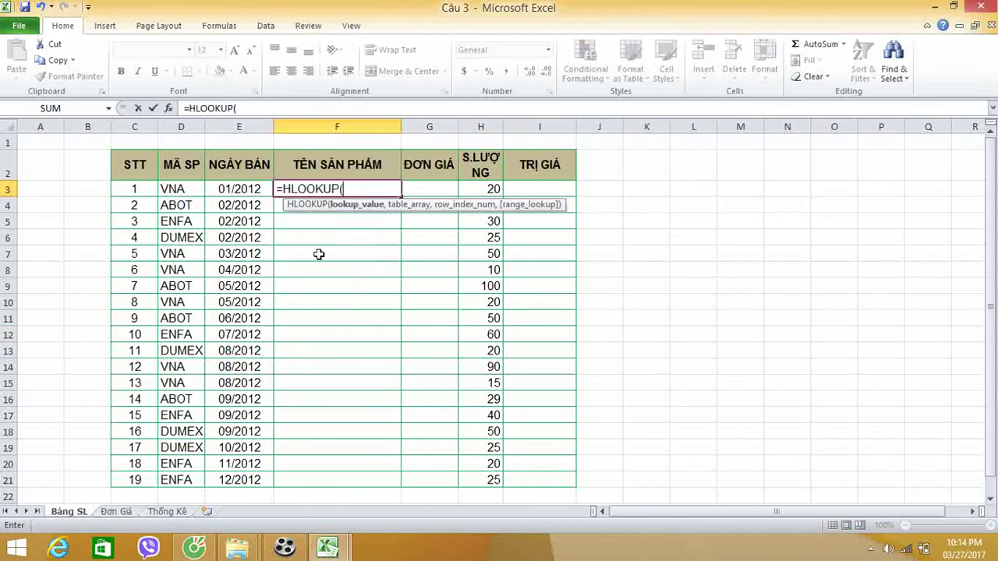
pyautogui.click(188, 190)
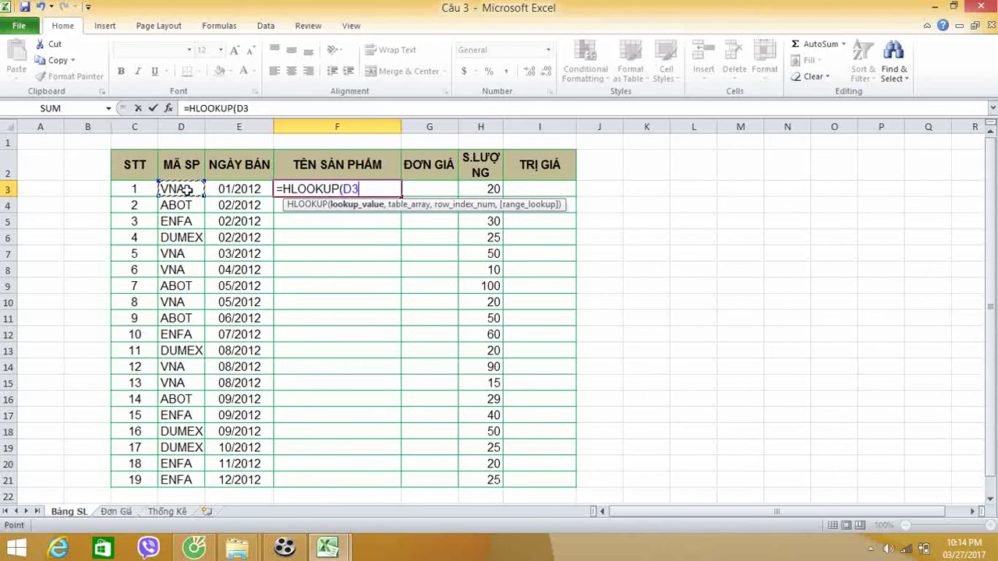
pyautogui.write(',')
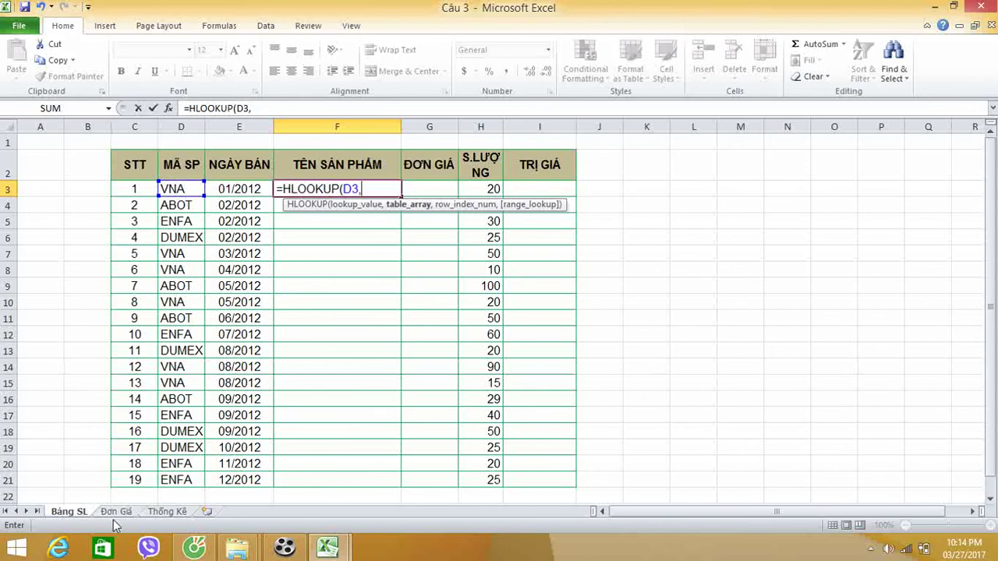
pyautogui.click(117, 511)
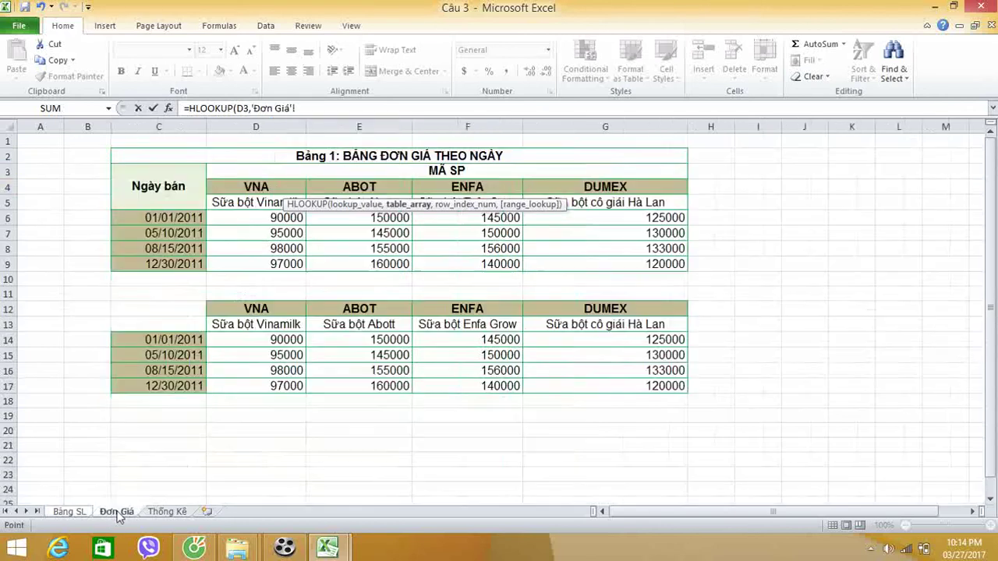
pyautogui.click(262, 310)
pyautogui.moveTo(261, 310); pyautogui.dragTo(637, 321)
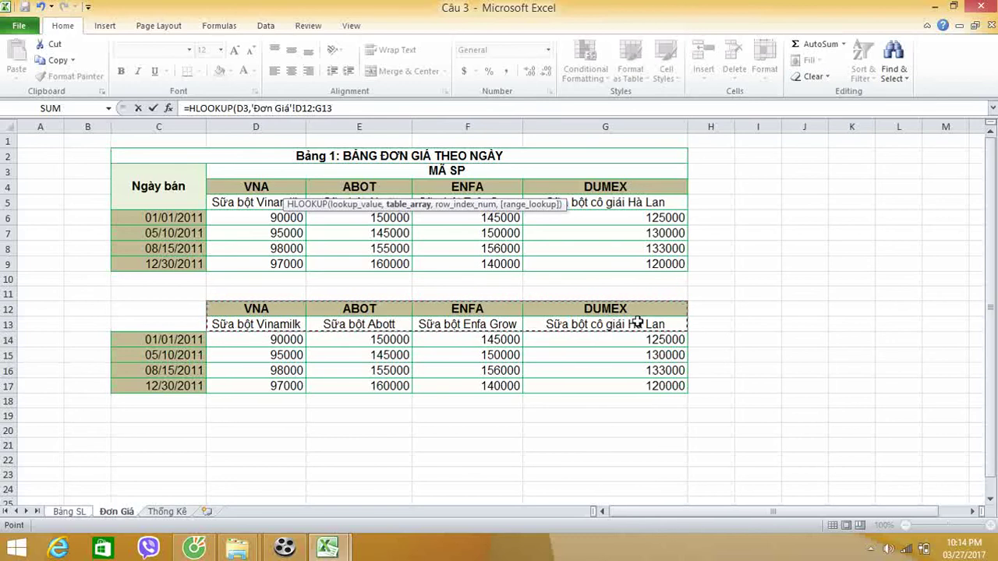
pyautogui.press('F4')
pyautogui.write('$G$13,')
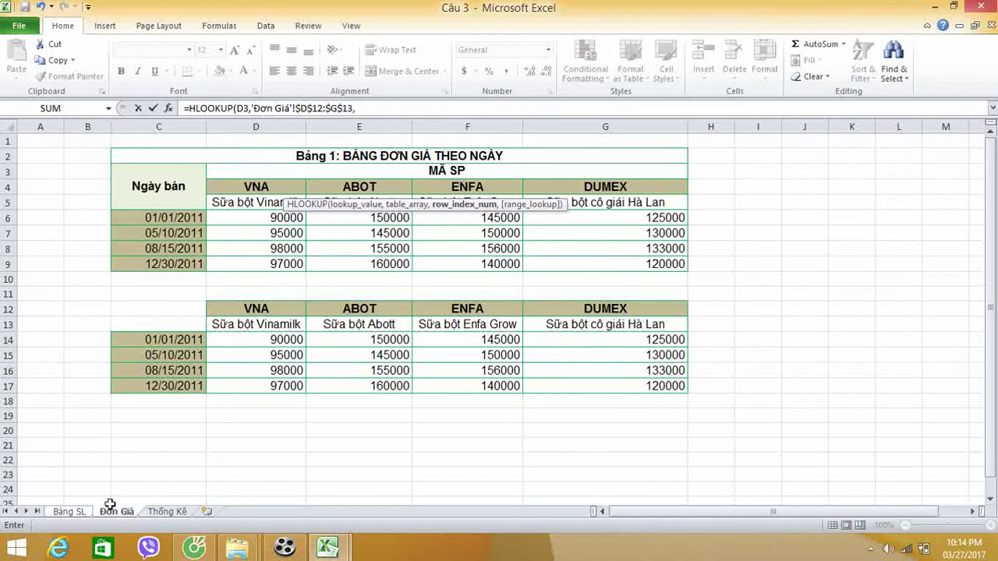
pyautogui.click(69, 511)
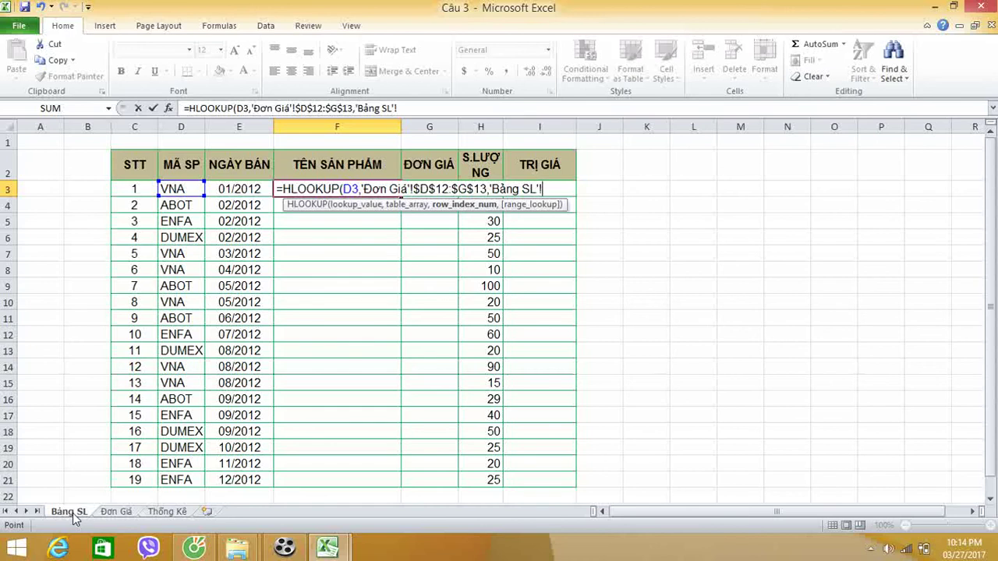
pyautogui.press('BackSpace')
pyautogui.press('BackSpace')
pyautogui.press('BackSpace')
pyautogui.press('BackSpace')
pyautogui.press('BackSpace')
pyautogui.press('BackSpace')
pyautogui.press('BackSpace')
pyautogui.press('BackSpace')
pyautogui.press('BackSpace')
pyautogui.write('2')
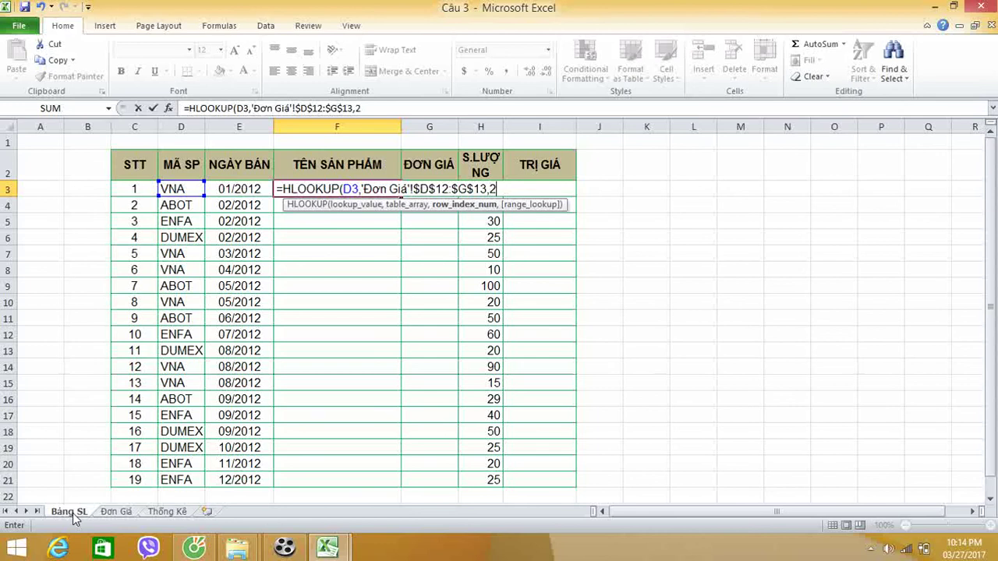
pyautogui.write(',')
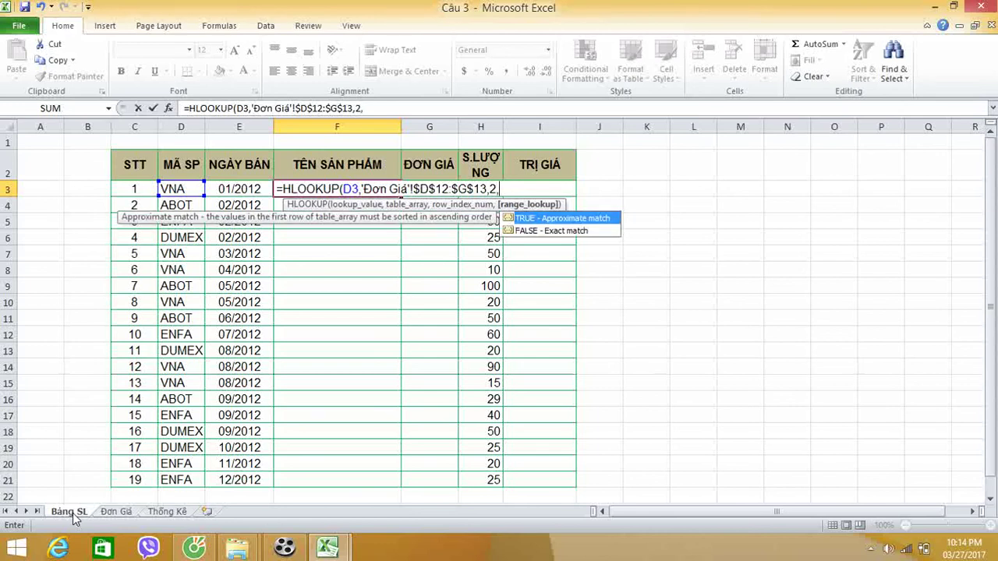
pyautogui.write(')')
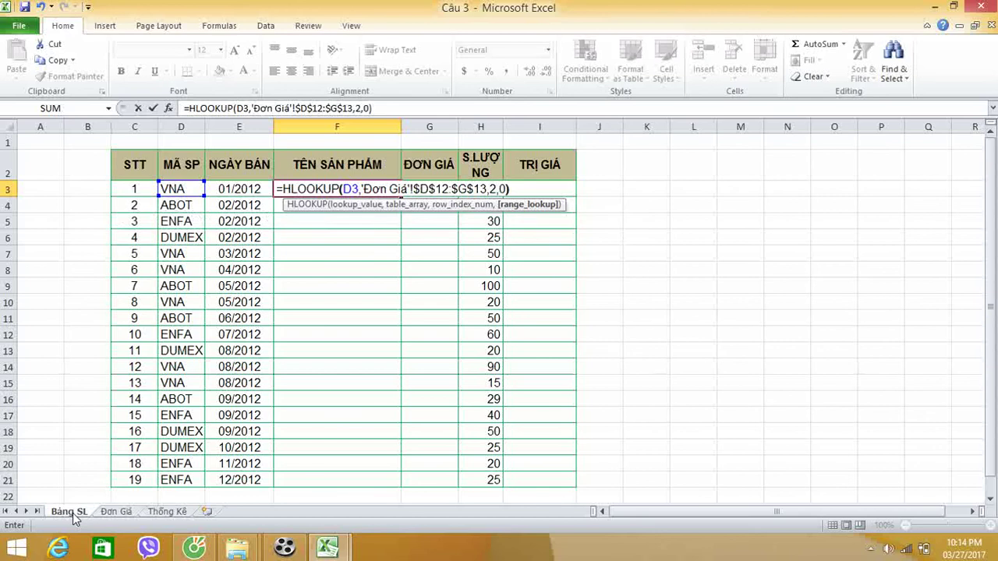
pyautogui.press('Return')
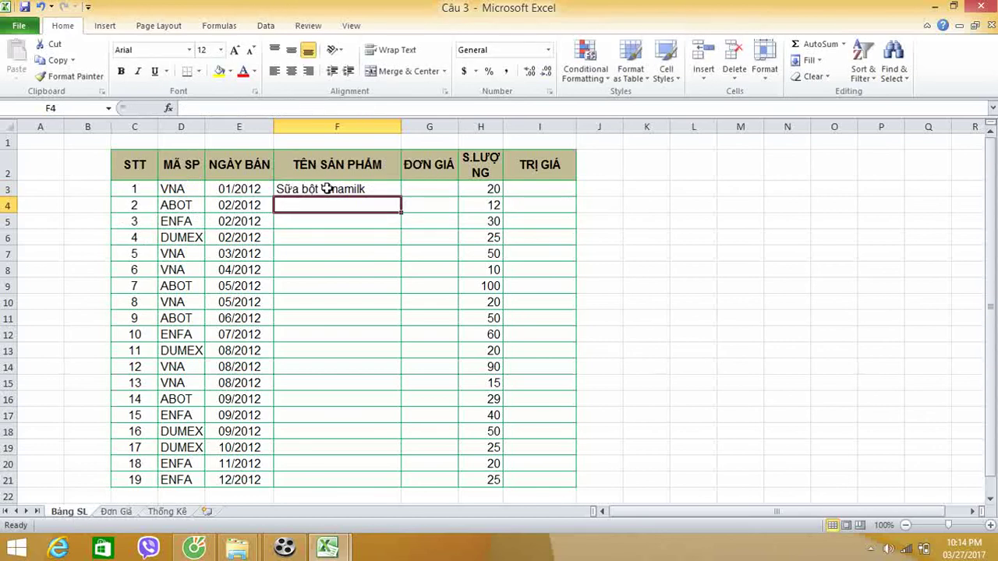
# - Fill the product-name formula from F3 down to F21
pyautogui.click(328, 190)
pyautogui.moveTo(401, 195); pyautogui.dragTo(405, 481)
pyautogui.click(395, 463)
pyautogui.click(685, 425)
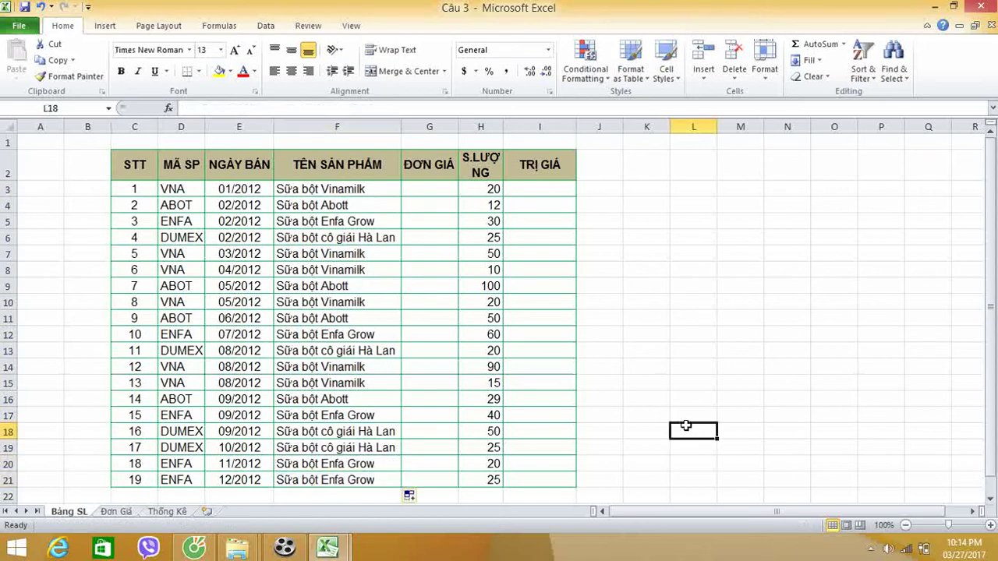
# - Check the Đơn Giá price table, then widen column G on Bảng SL for the long formula
pyautogui.click(436, 189)
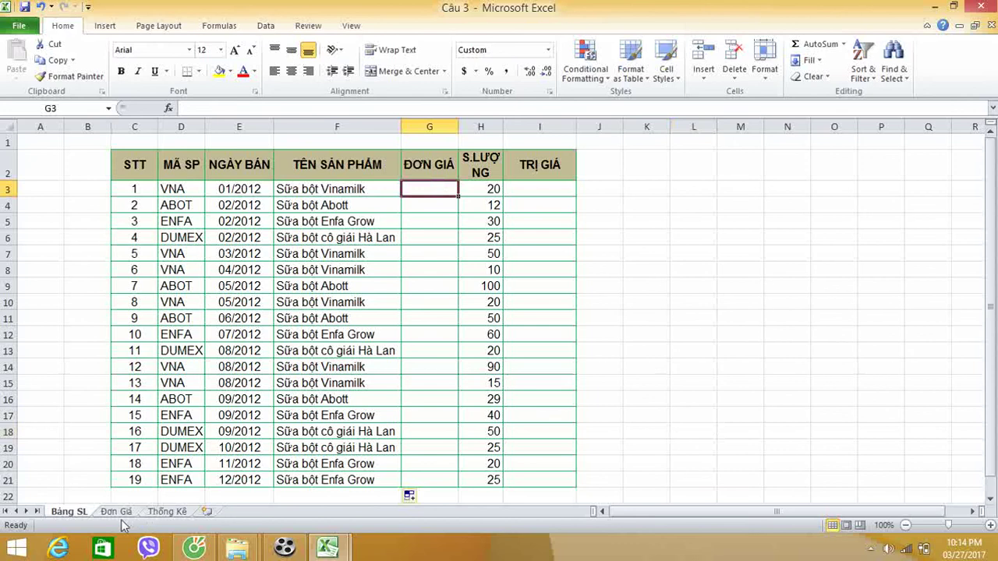
pyautogui.click(117, 513)
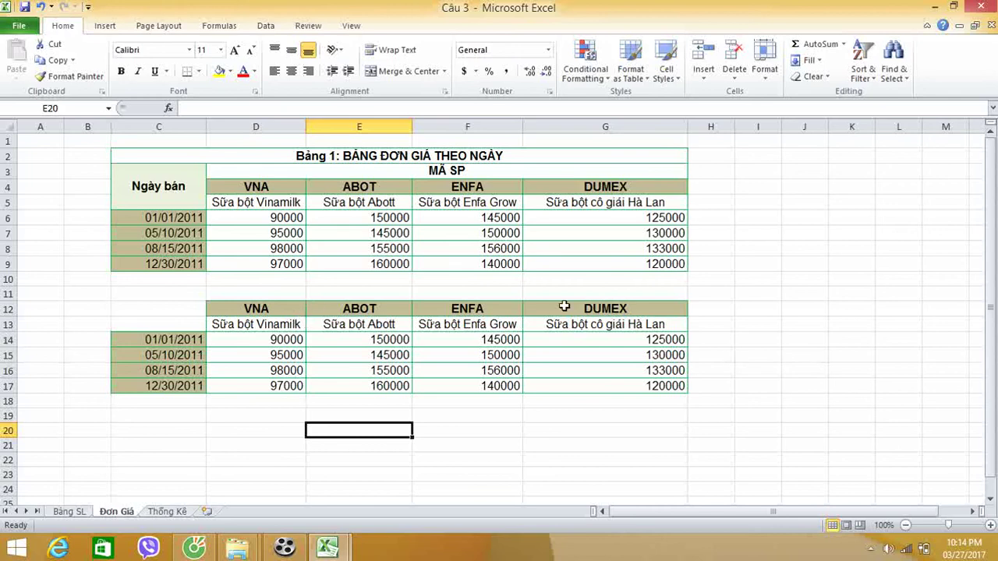
pyautogui.click(72, 512)
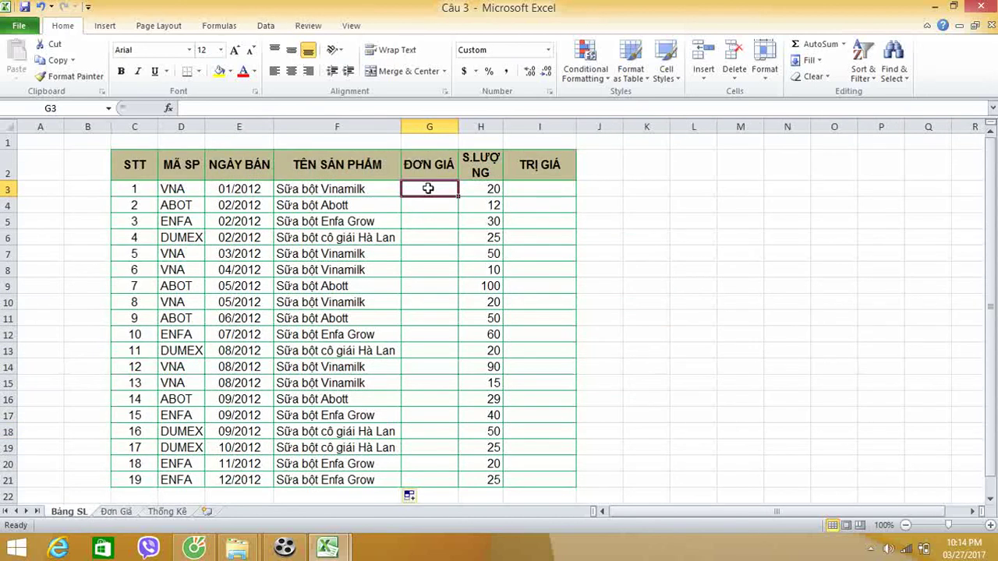
pyautogui.moveTo(458, 127); pyautogui.dragTo(857, 128)
# - Start G3 with =IF(D3="VNA",VLOOKUP(E3, for the VNA price branch
pyautogui.write('=')
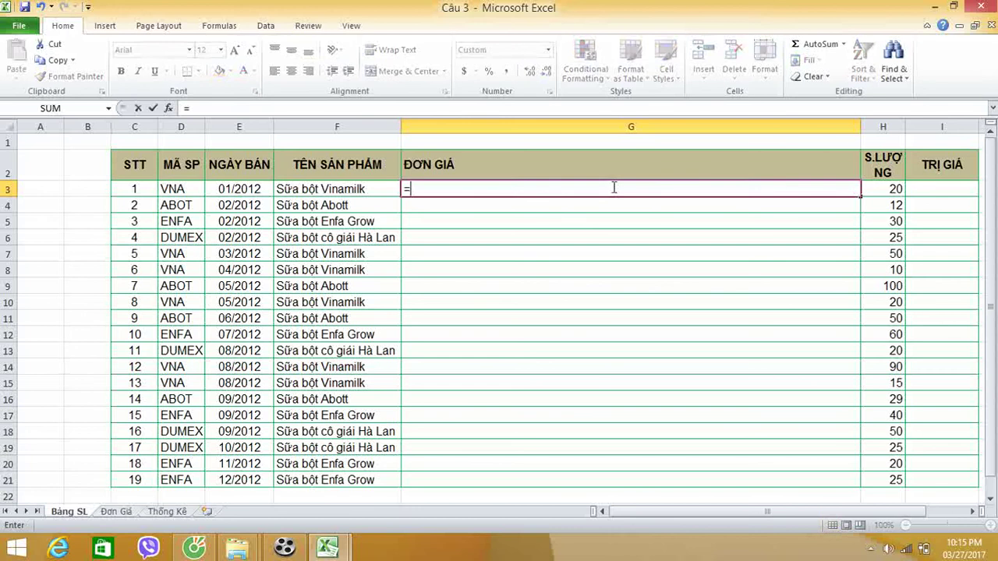
pyautogui.write('I')
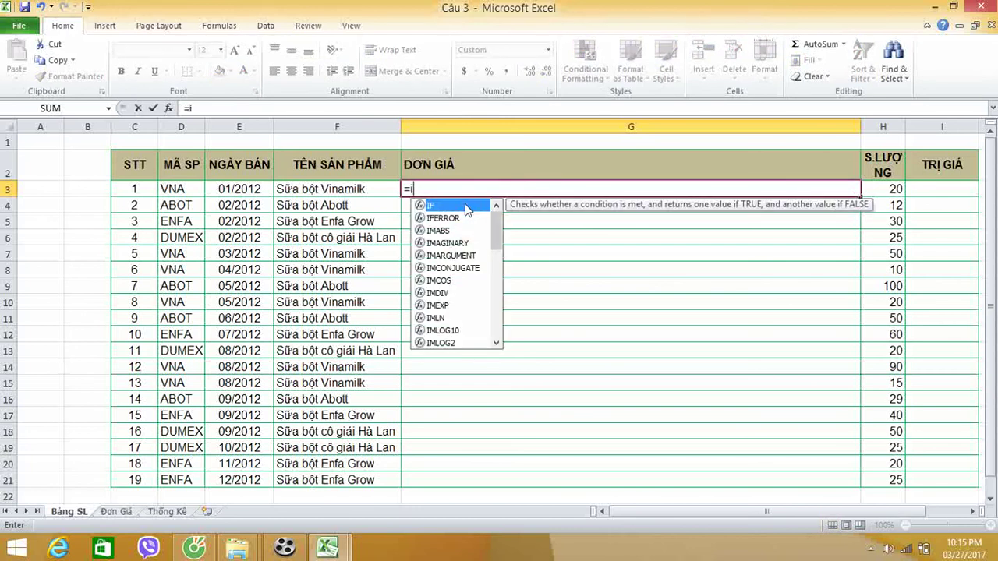
pyautogui.doubleClick(465, 204)
pyautogui.click(176, 189)
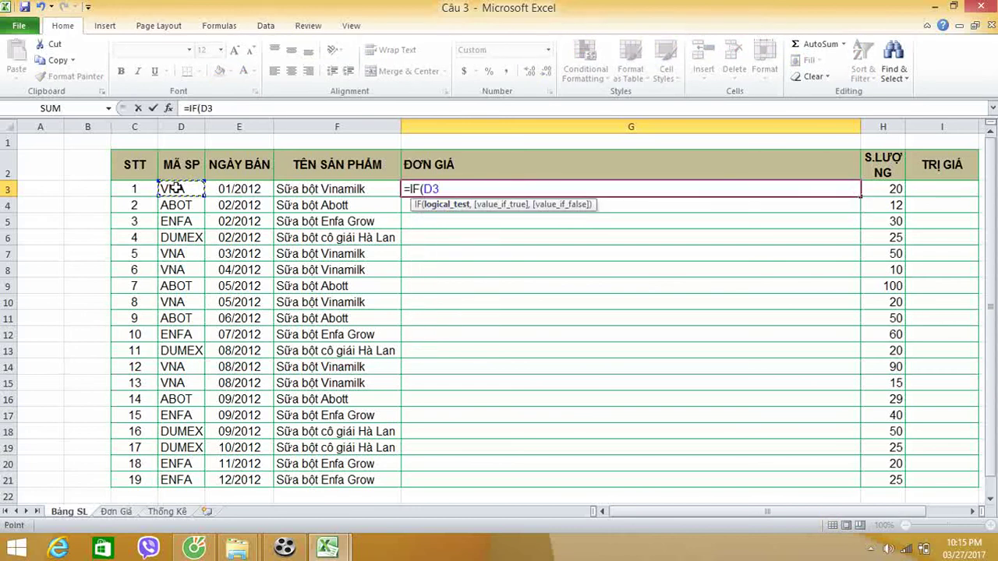
pyautogui.write('="V')
pyautogui.write('NA')
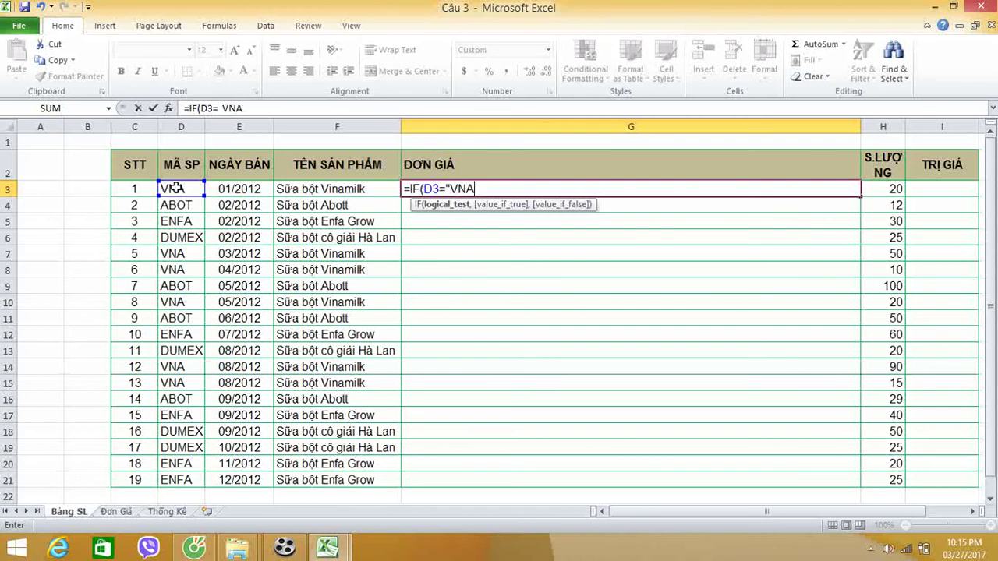
pyautogui.write('",v')
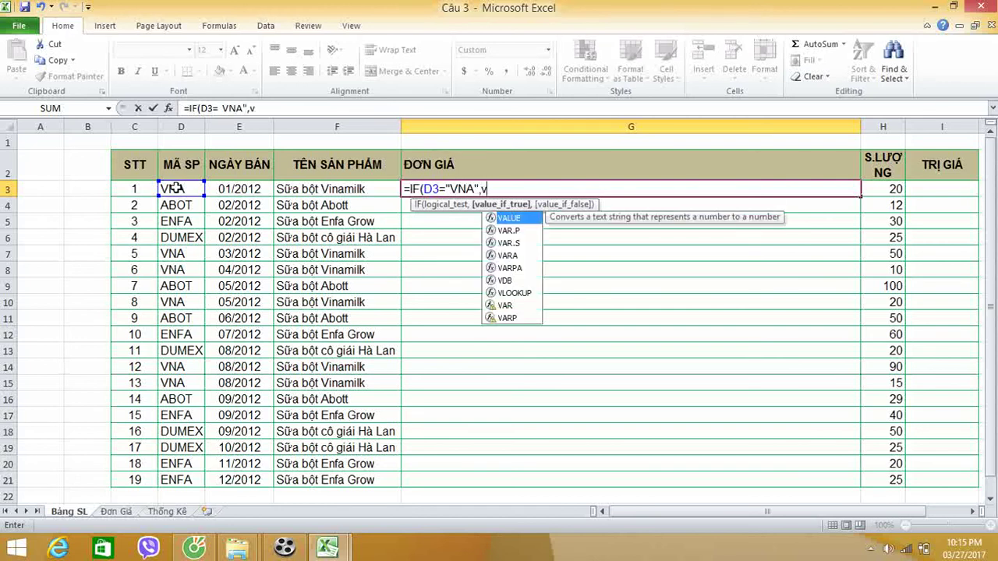
pyautogui.doubleClick(515, 293)
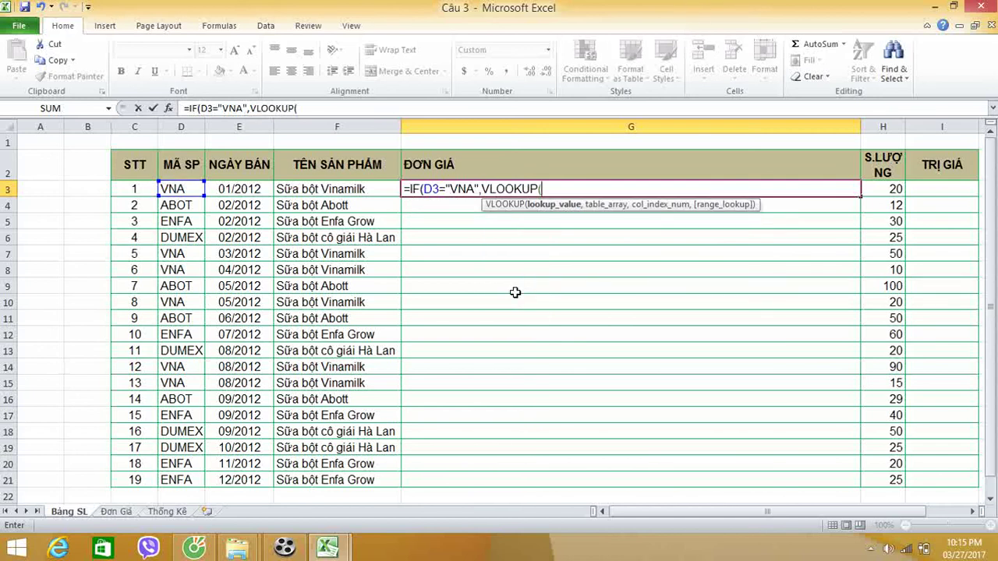
pyautogui.click(254, 189)
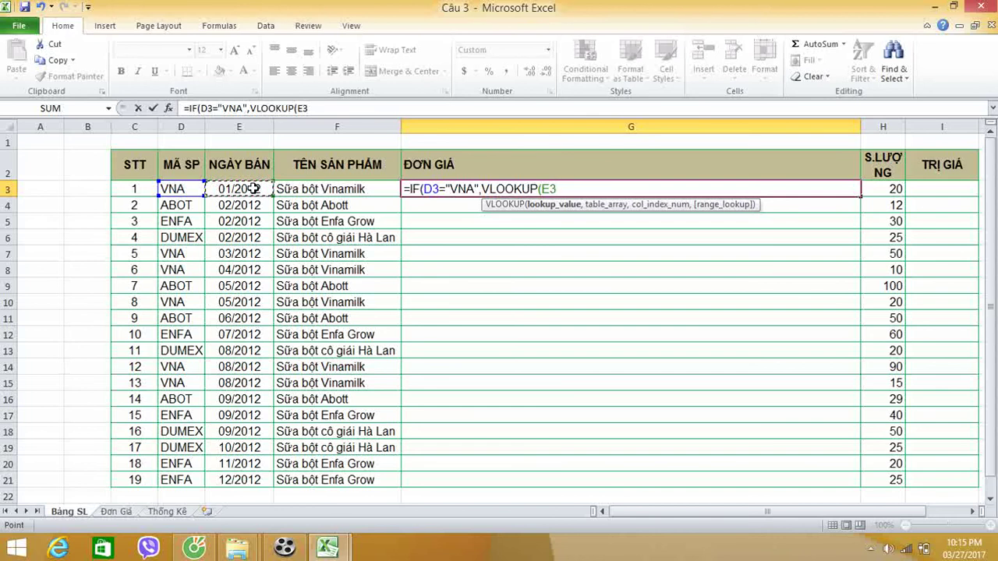
pyautogui.write(',')
# - Finish the VNA lookup with 'Đơn Giá'!$C$14:$D$17, column 2, approximate match, and begin the next IF
pyautogui.click(122, 510)
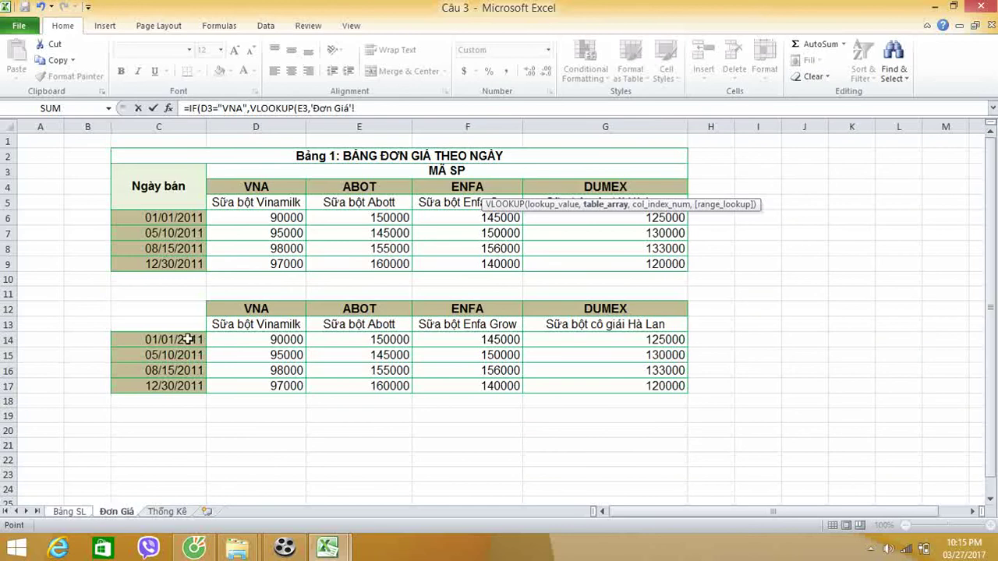
pyautogui.moveTo(181, 339); pyautogui.dragTo(262, 390)
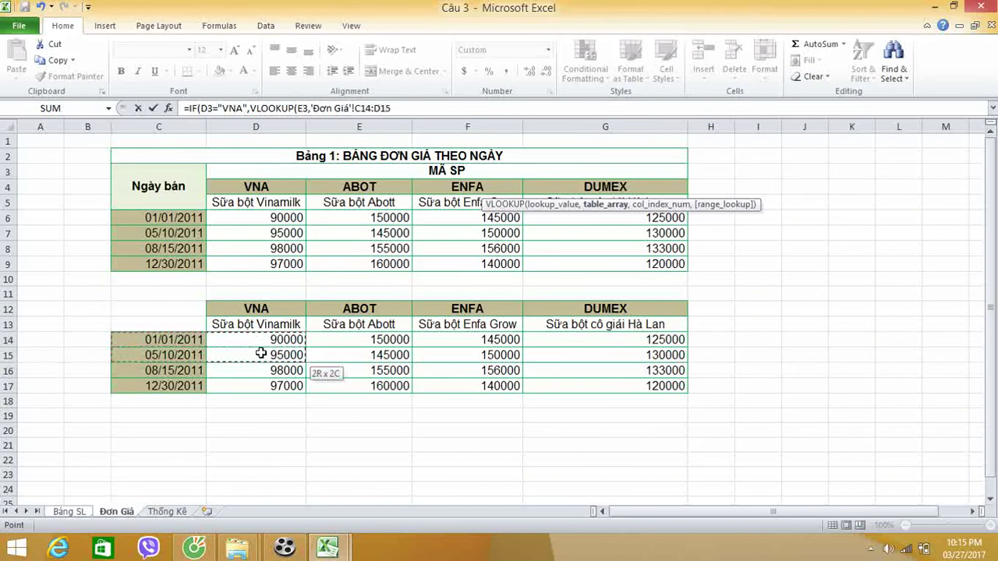
pyautogui.press('F4')
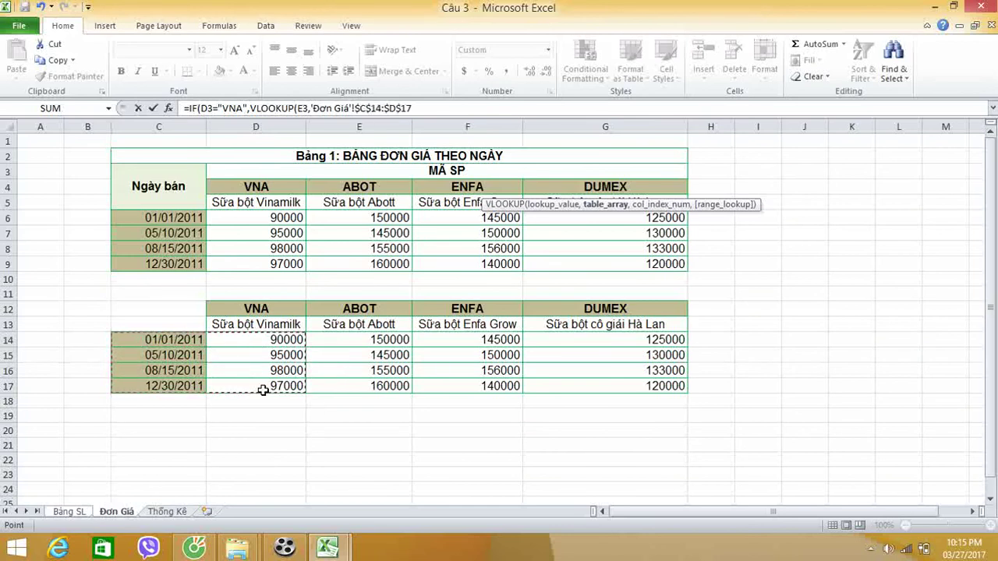
pyautogui.write(',')
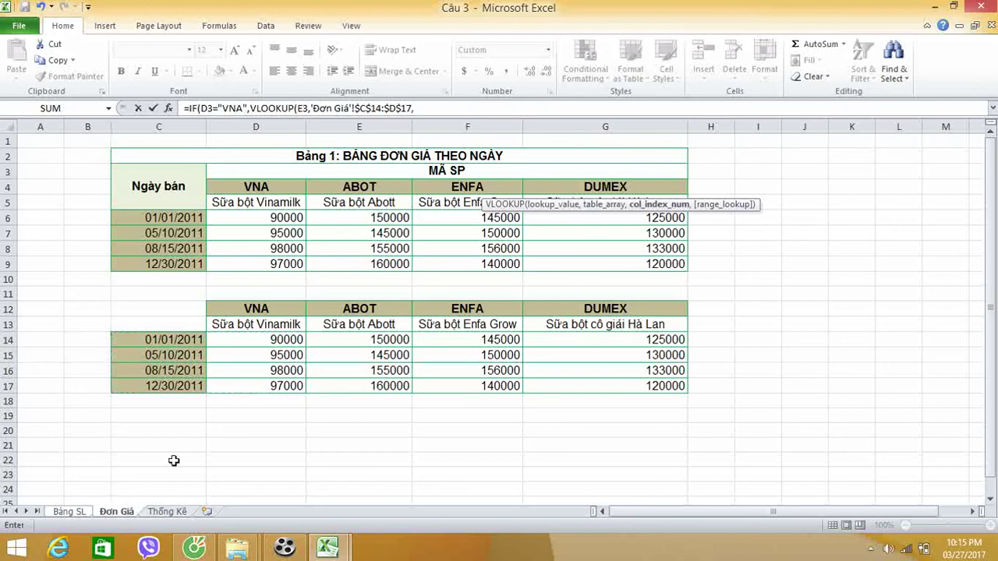
pyautogui.click(68, 511)
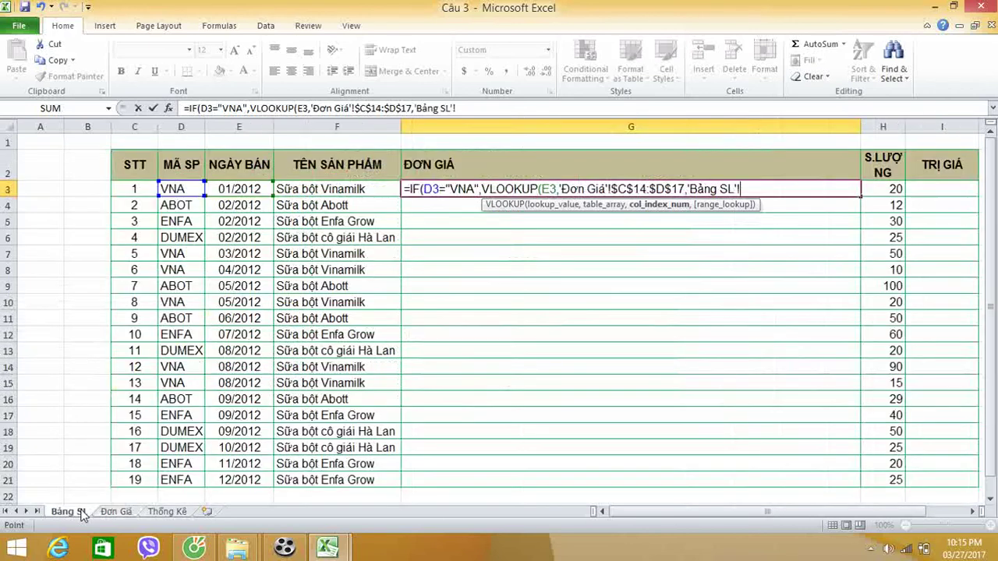
pyautogui.press('BackSpace')
pyautogui.press('BackSpace')
pyautogui.press('BackSpace')
pyautogui.press('BackSpace')
pyautogui.press('BackSpace')
pyautogui.press('BackSpace')
pyautogui.press('BackSpace')
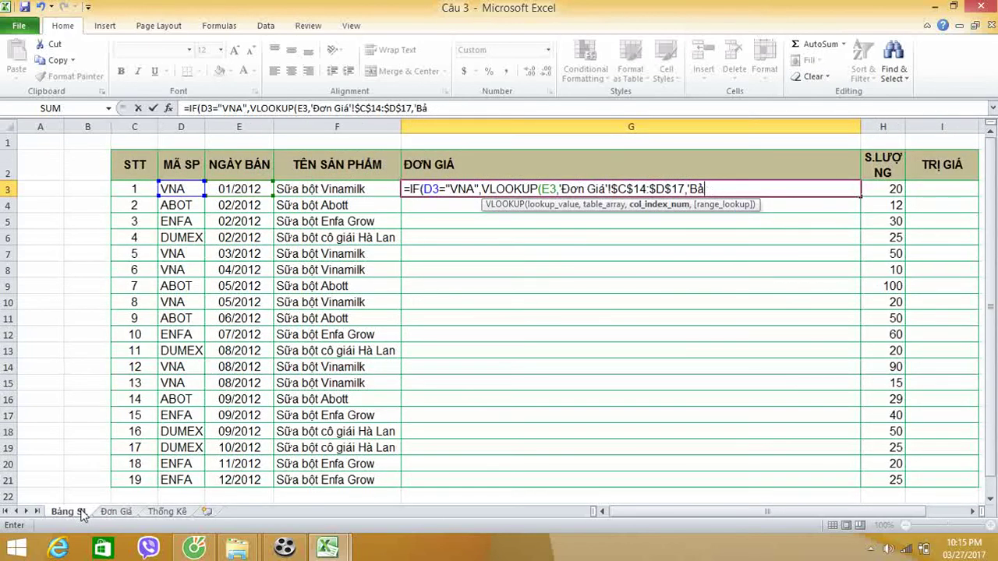
pyautogui.press('BackSpace')
pyautogui.press('BackSpace')
pyautogui.write(',1')
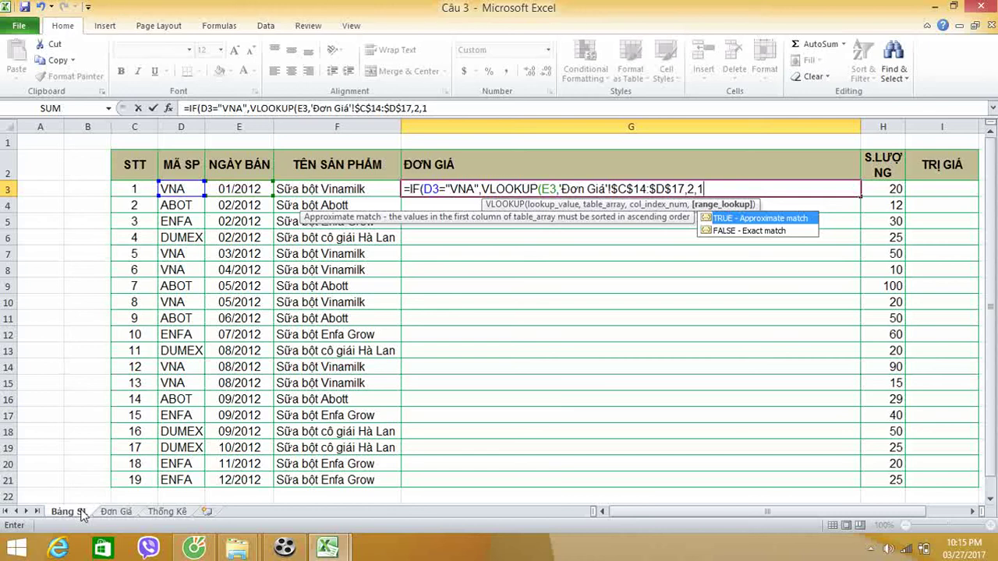
pyautogui.write(')')
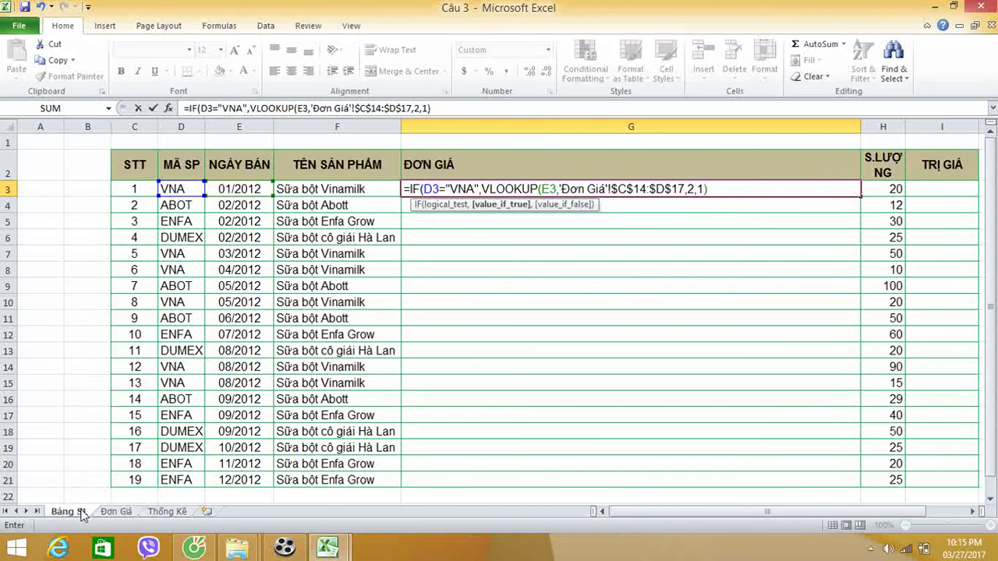
pyautogui.write(',')
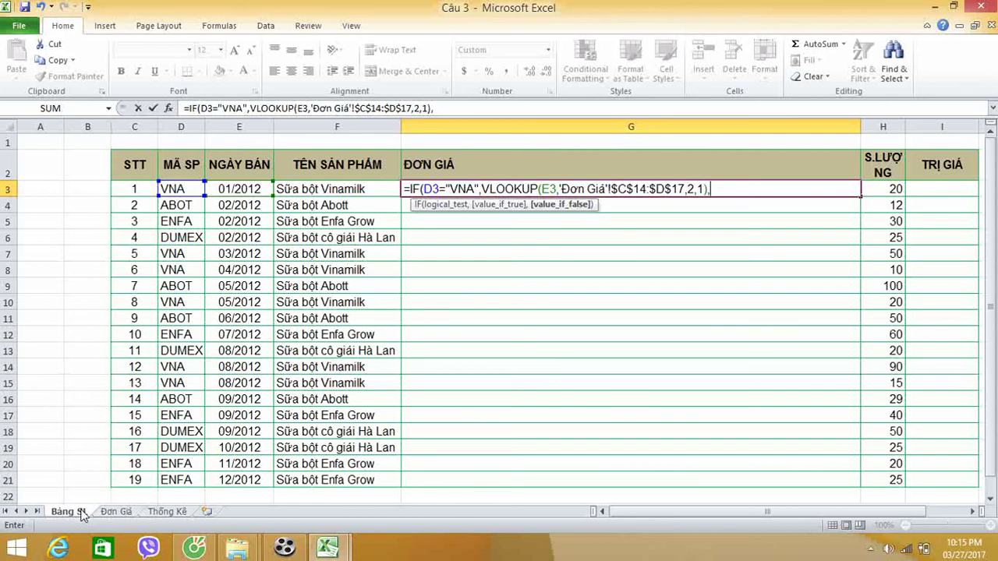
pyautogui.write('i')
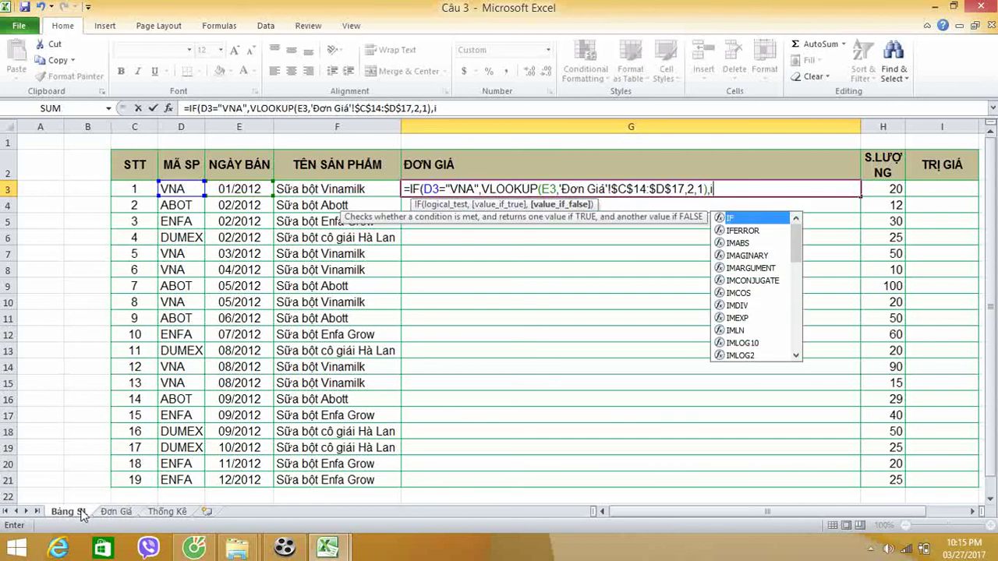
# - Add a nested IF testing D3="ABOT" with a VLOOKUP on sale date E3
pyautogui.doubleClick(754, 219)
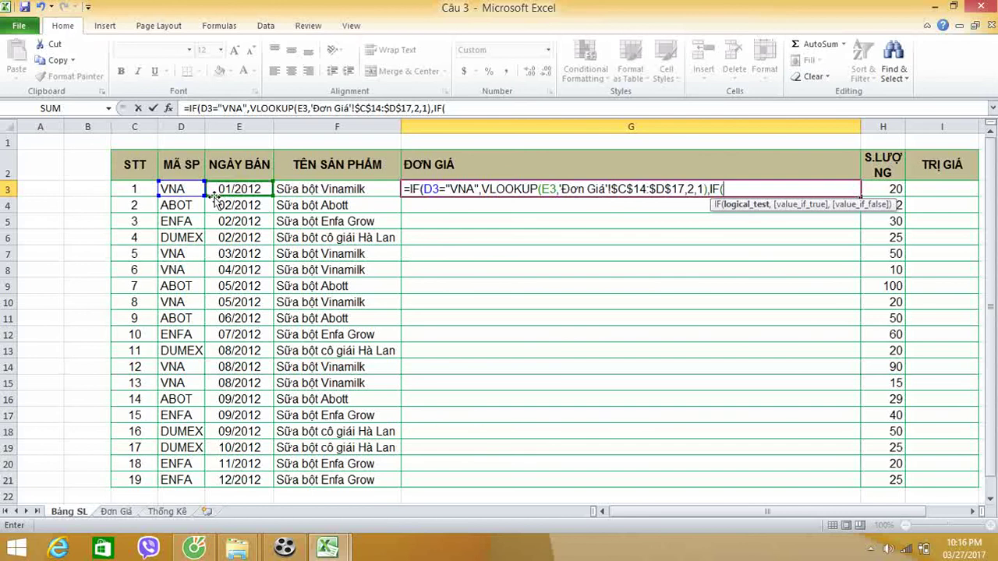
pyautogui.click(182, 189)
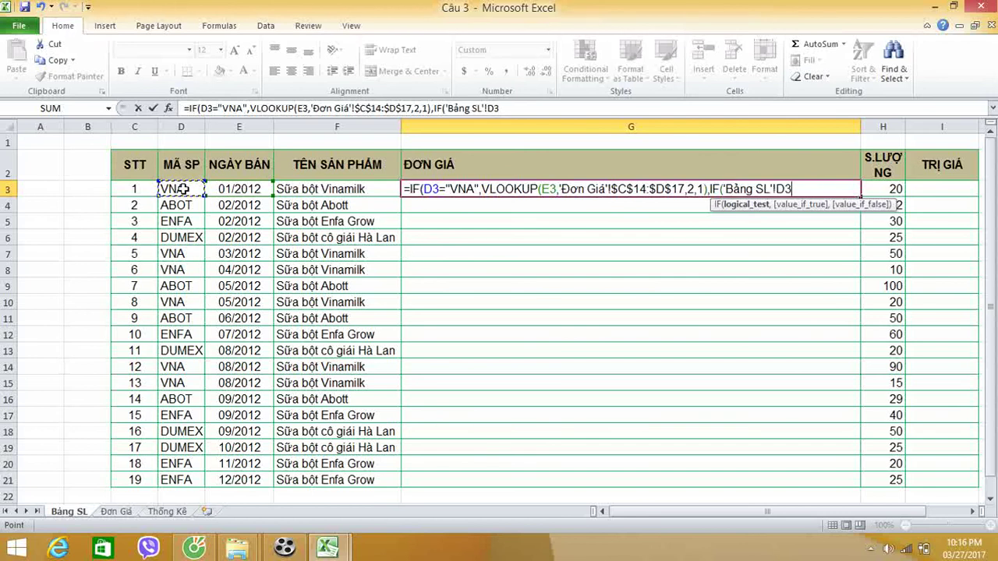
pyautogui.write('="A')
pyautogui.write('BO')
pyautogui.write('T')
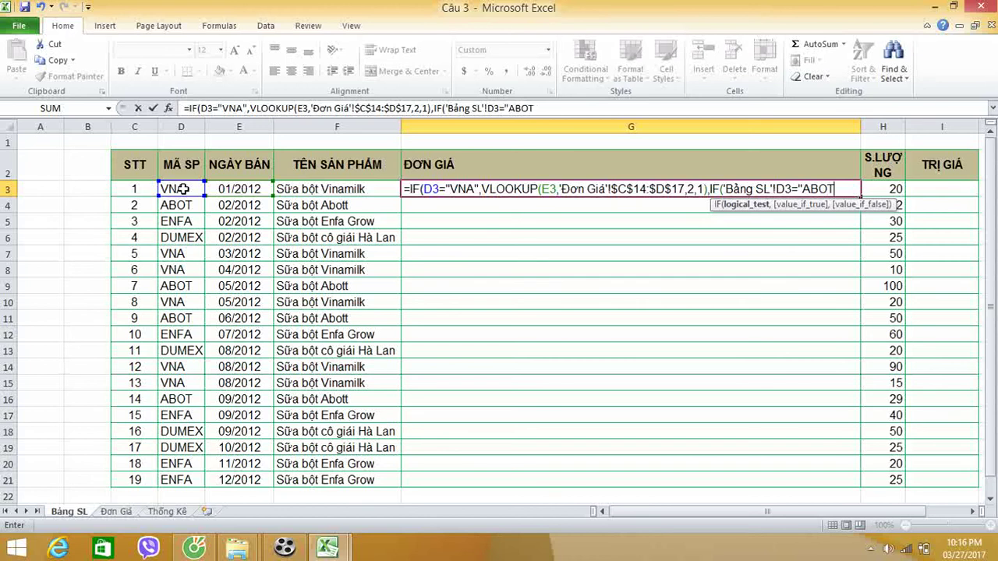
pyautogui.write('"')
pyautogui.write(',v')
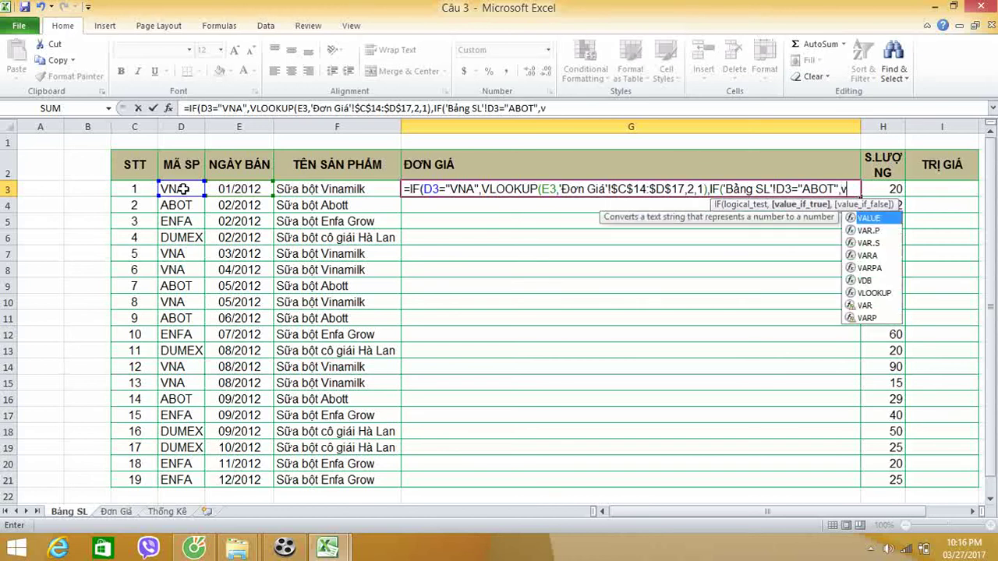
pyautogui.doubleClick(869, 292)
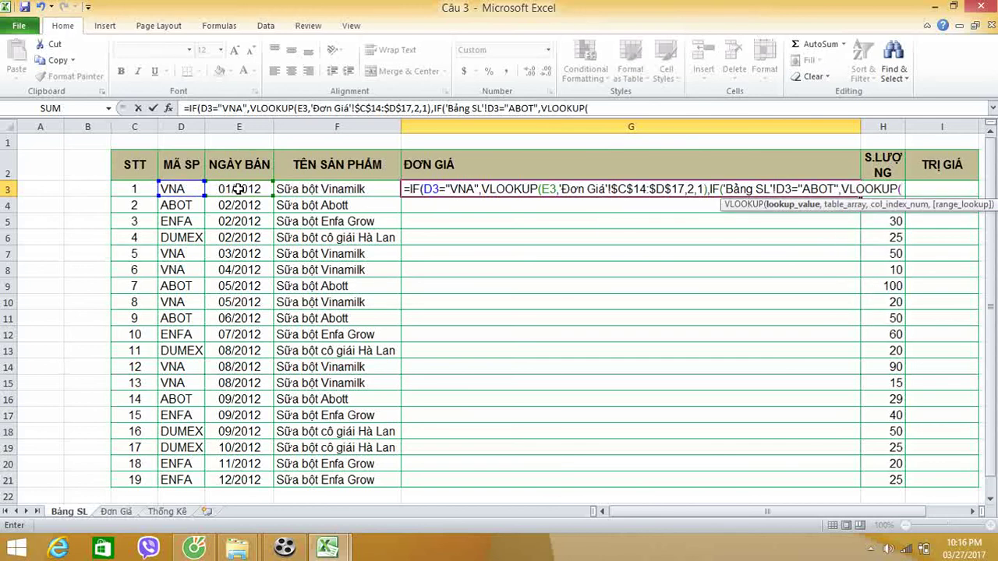
pyautogui.click(239, 188)
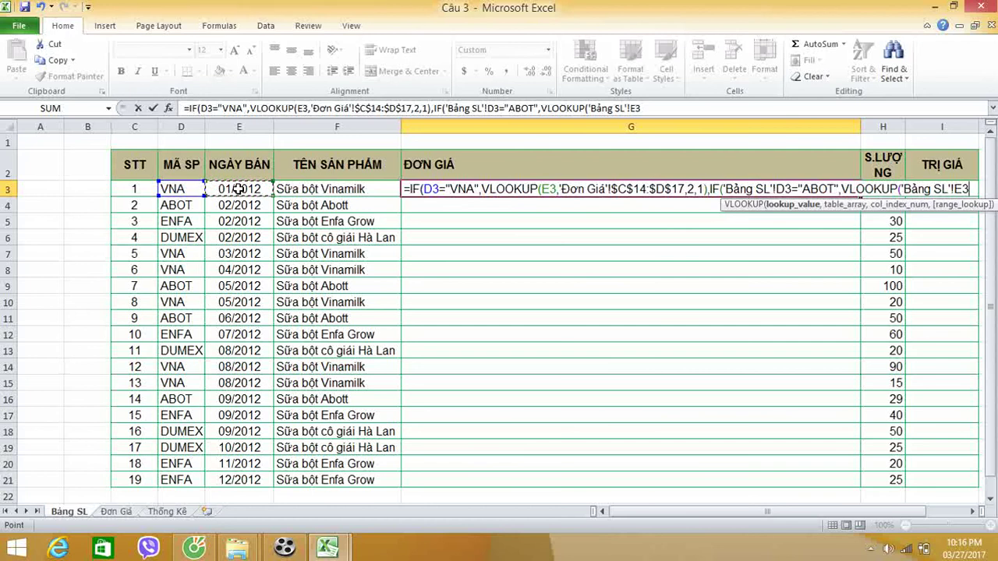
pyautogui.write(',')
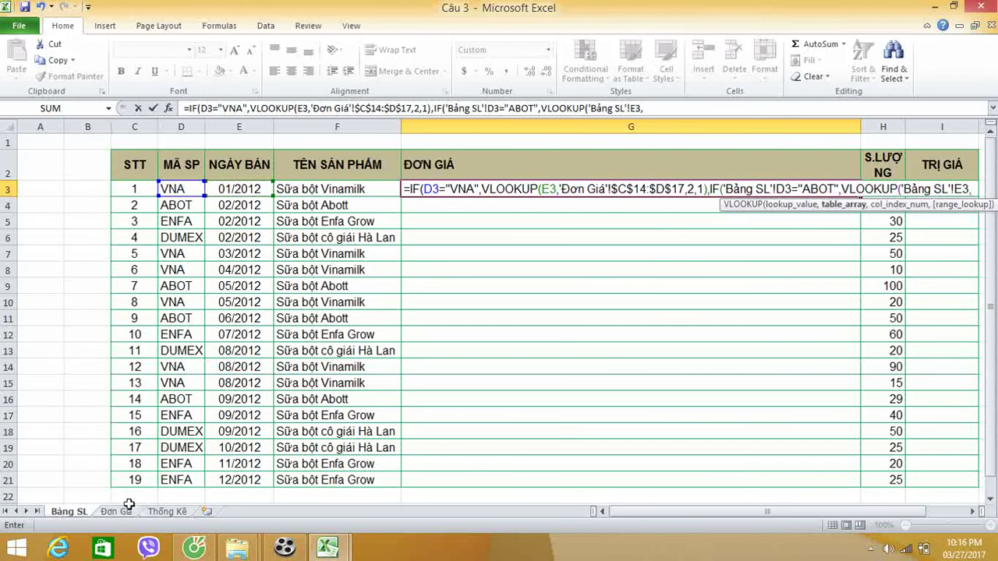
# - Point the ABOT lookup at 'Đơn Giá'!$C$14:$E$17, column 3, approximate match, and start the next IF
pyautogui.click(117, 511)
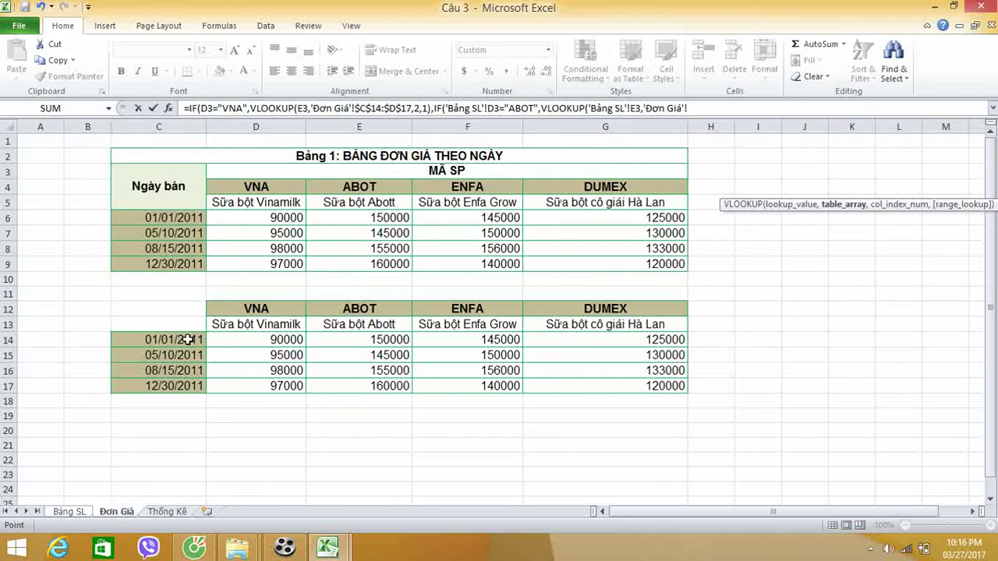
pyautogui.moveTo(187, 340); pyautogui.dragTo(379, 383)
pyautogui.press('F4')
pyautogui.write(",'Bảng SL'!")
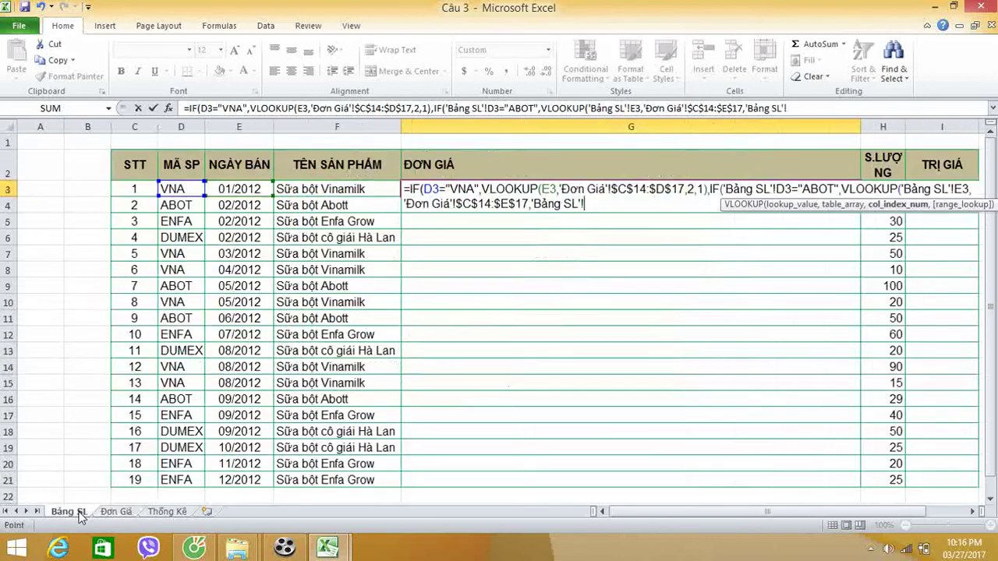
pyautogui.click(80, 516)
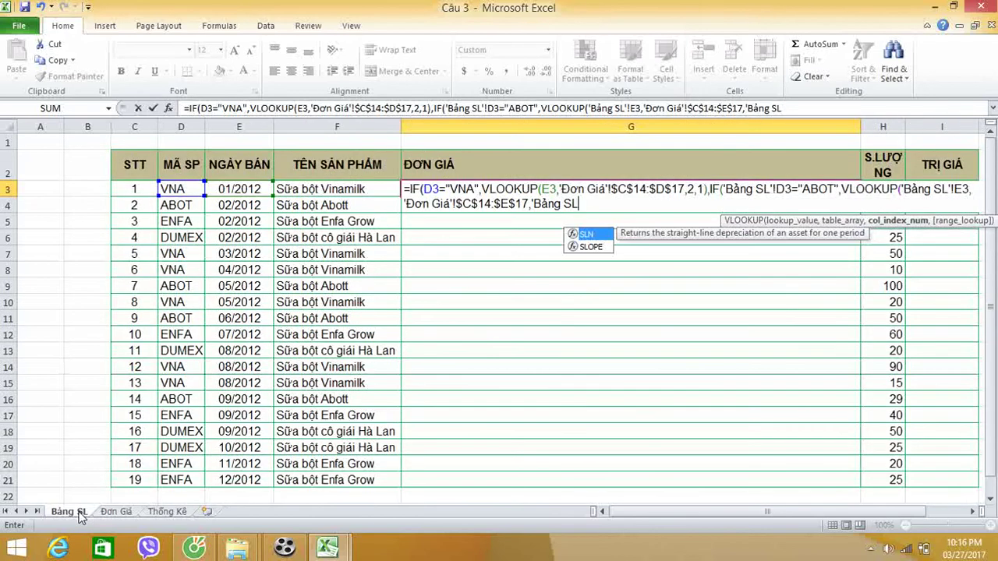
pyautogui.press('BackSpace')
pyautogui.press('BackSpace')
pyautogui.press('BackSpace')
pyautogui.press('BackSpace')
pyautogui.press('BackSpace')
pyautogui.press('BackSpace')
pyautogui.press('BackSpace')
pyautogui.press('BackSpace')
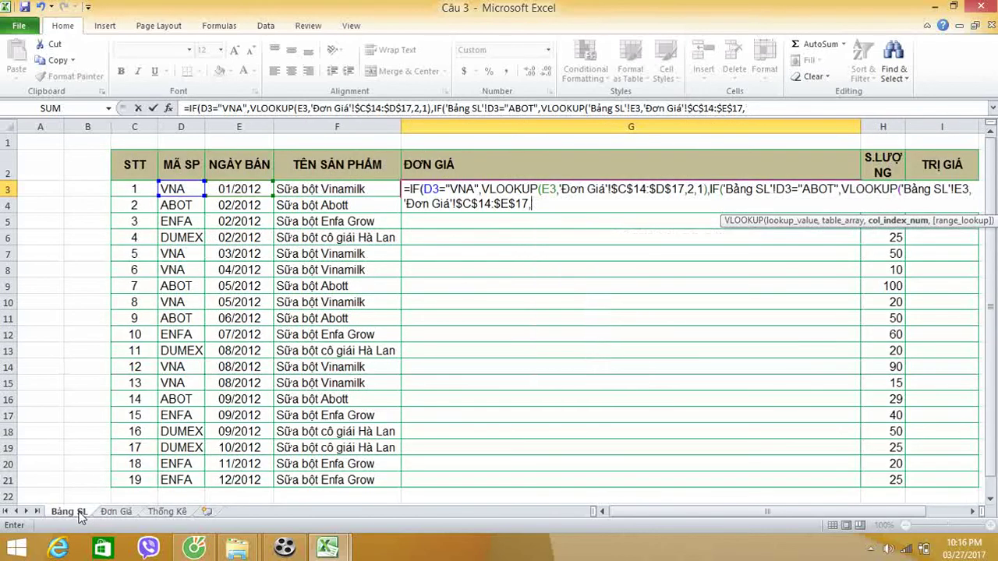
pyautogui.write('3,1')
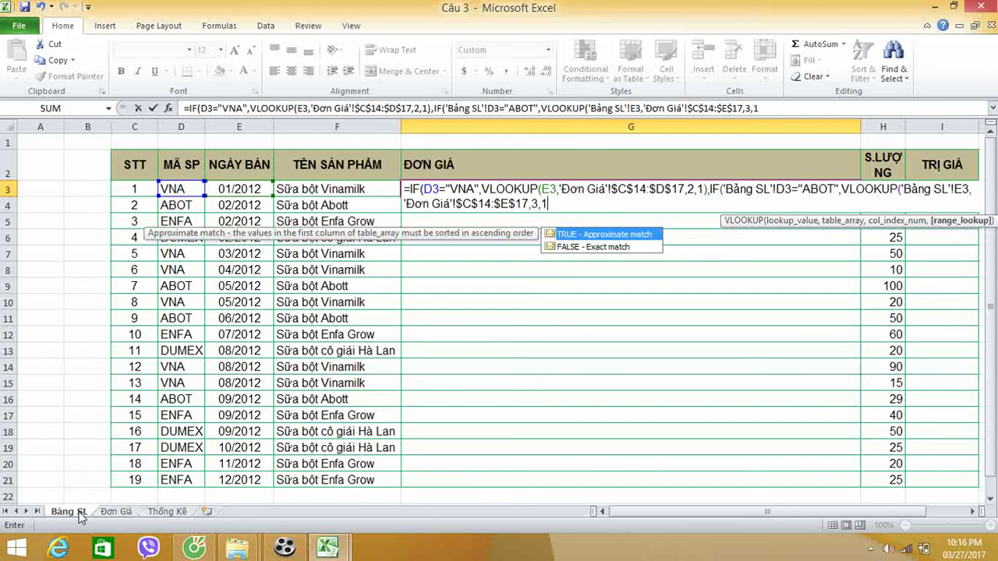
pyautogui.write(')')
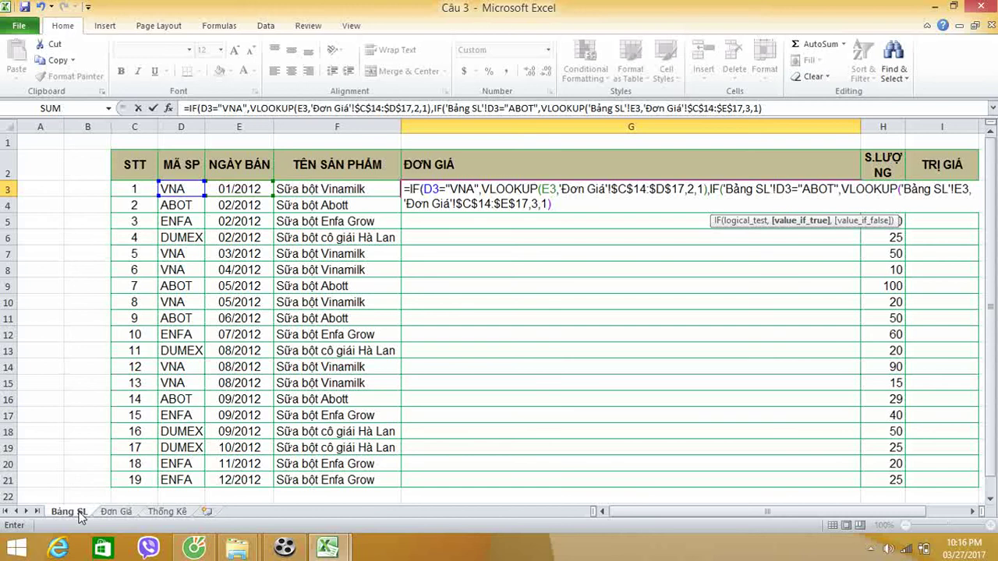
pyautogui.write(',')
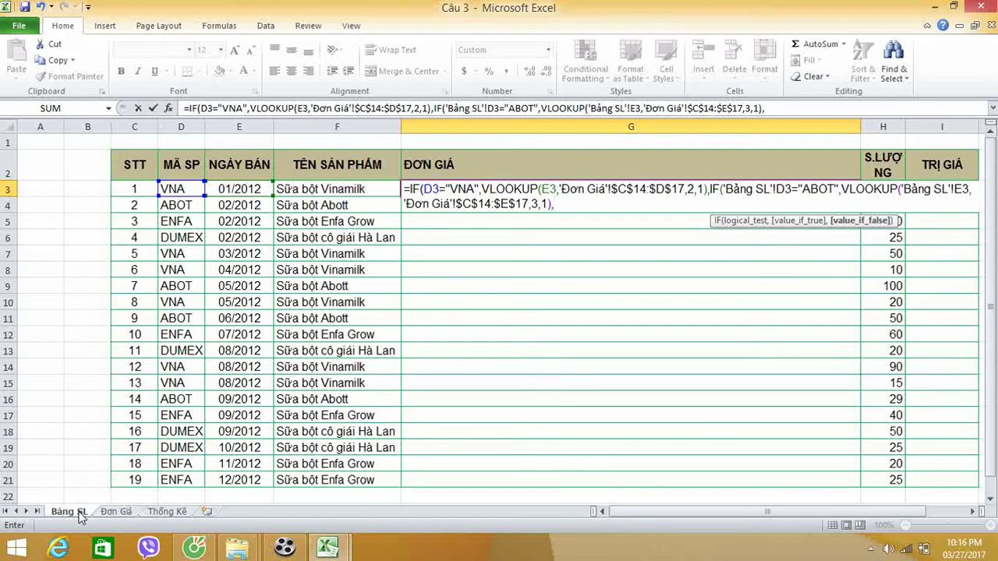
pyautogui.write('i')
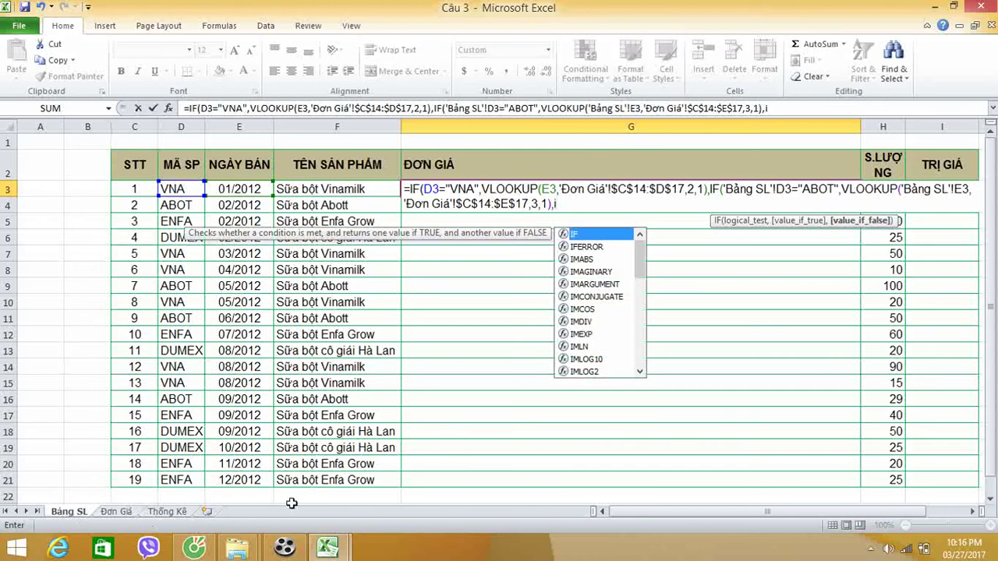
# - Add a nested IF testing D3="ENFA" with a VLOOKUP on sale date E3
pyautogui.doubleClick(583, 236)
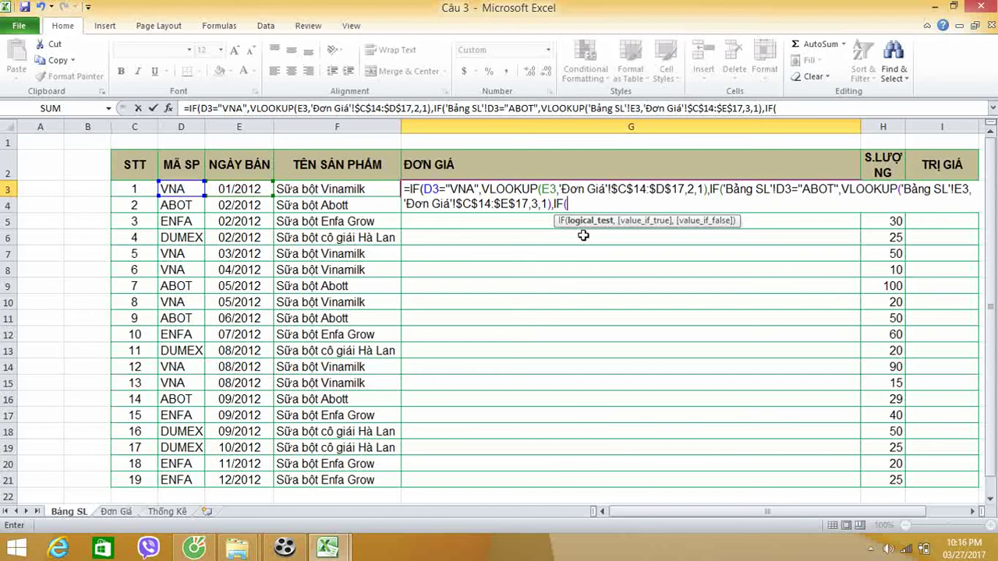
pyautogui.click(187, 188)
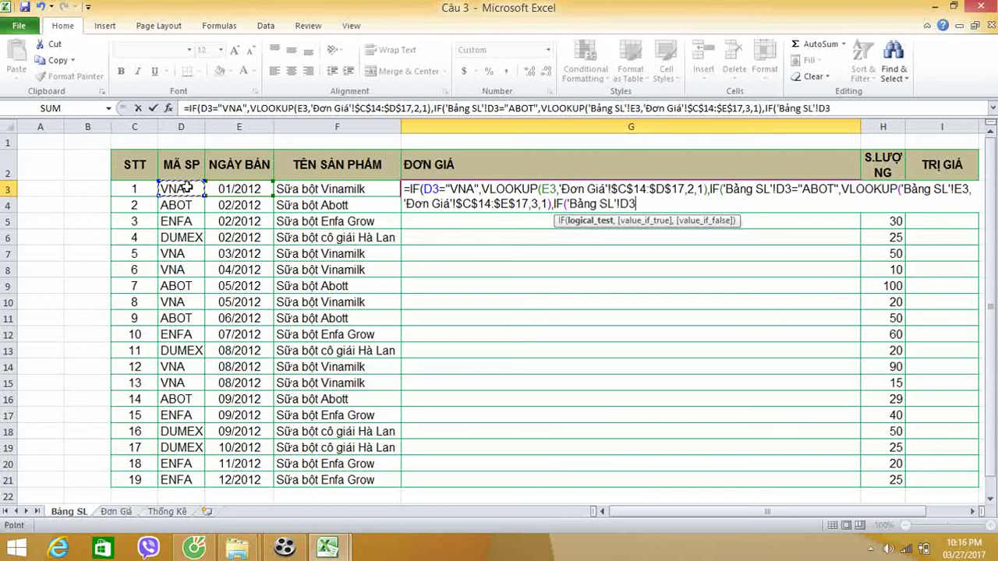
pyautogui.write('=')
pyautogui.write('"')
pyautogui.write('EN')
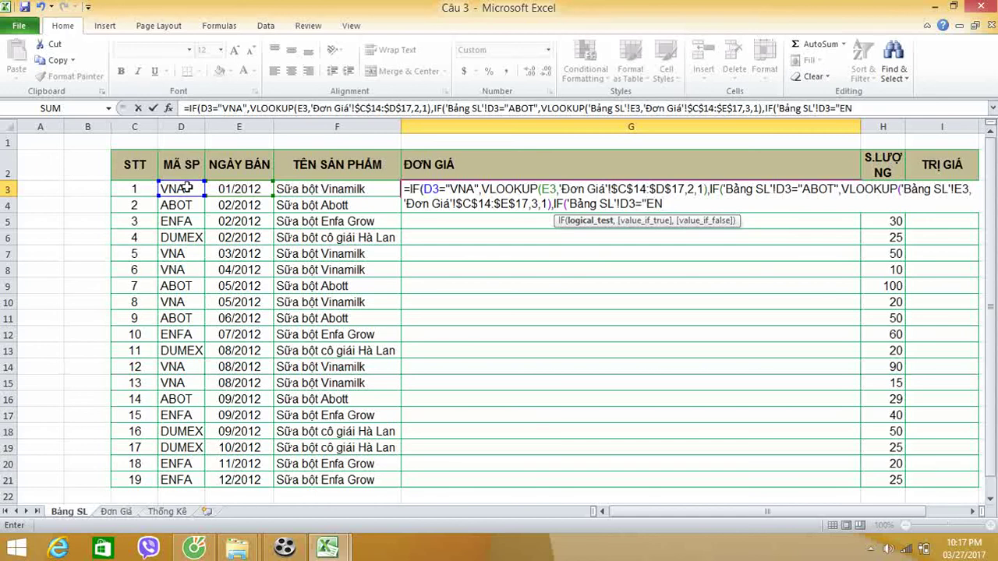
pyautogui.write('FA"')
pyautogui.write(',')
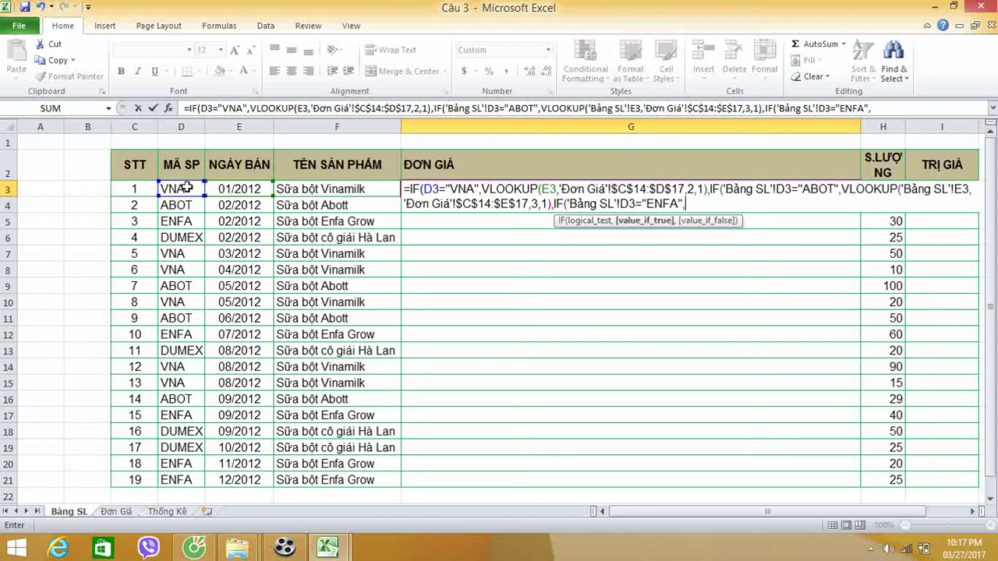
pyautogui.write('v')
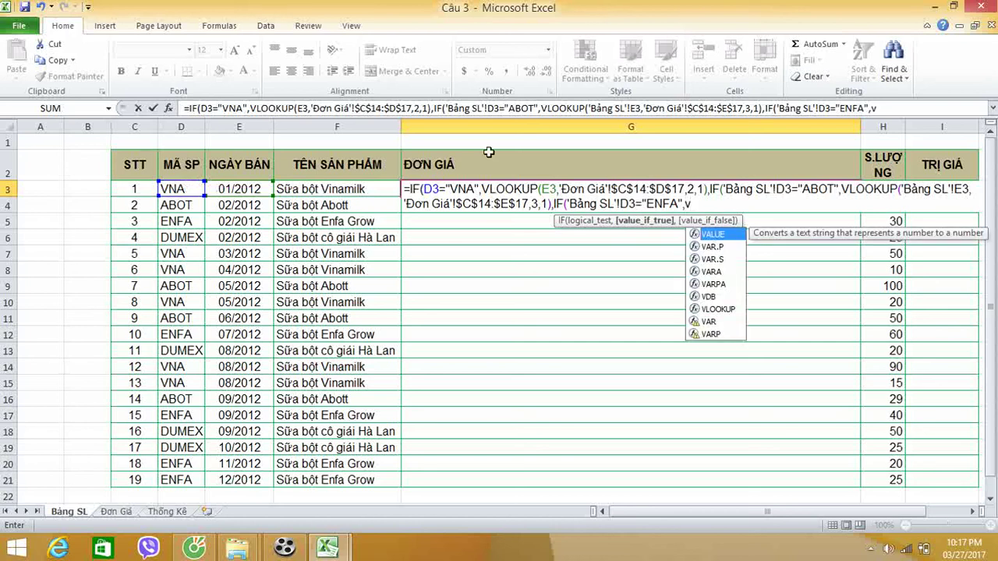
pyautogui.doubleClick(705, 308)
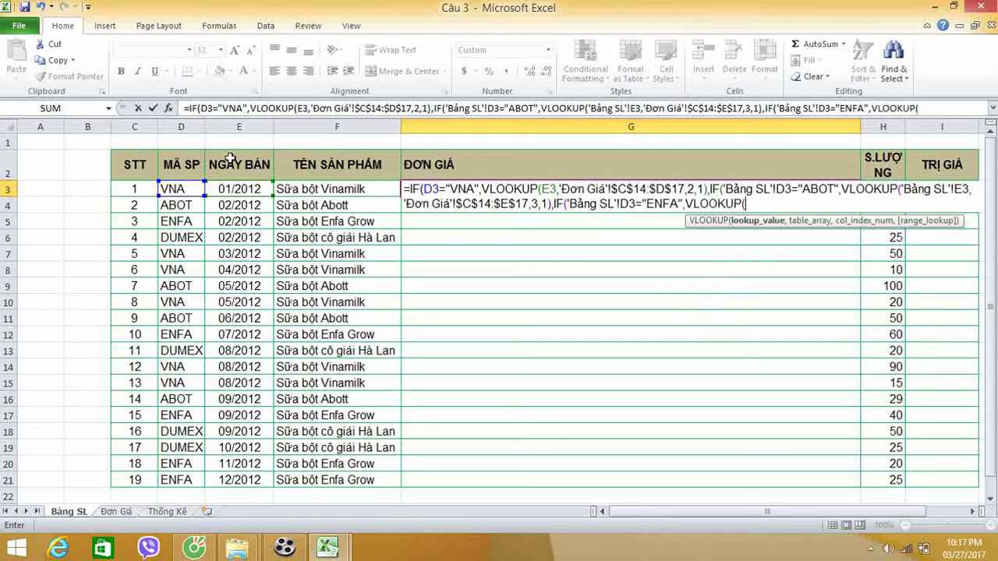
pyautogui.click(232, 188)
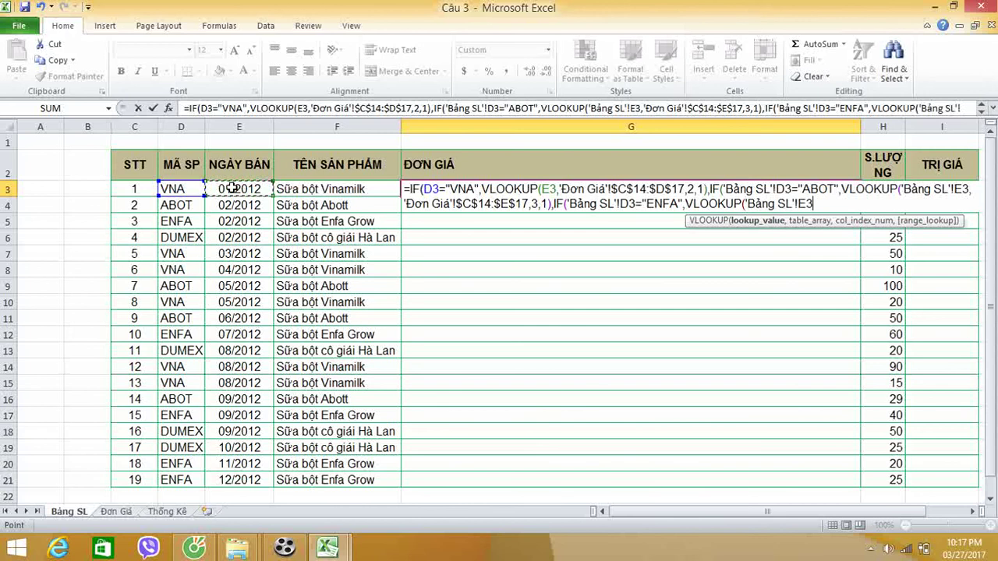
pyautogui.write(',')
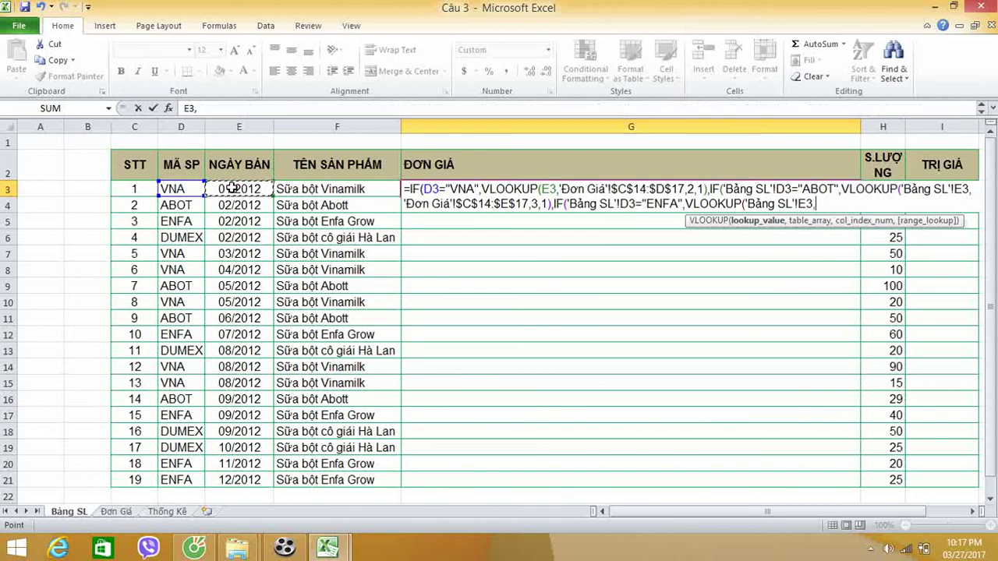
# - Set the ENFA lookup to 'Đơn Giá'!$C$14:$F$17, column 4, approximate match, and start the final VLOOKUP
pyautogui.click(113, 512)
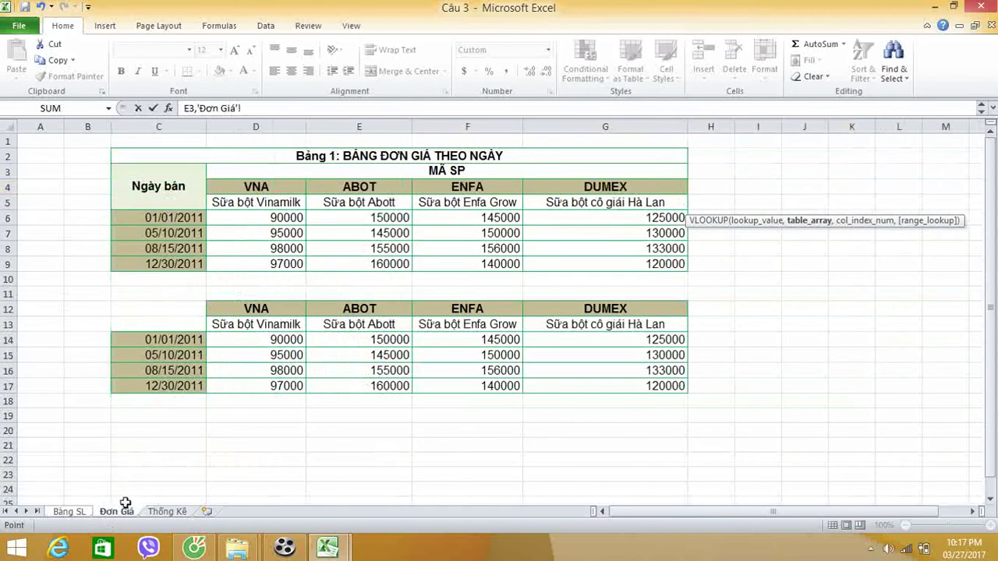
pyautogui.moveTo(172, 338); pyautogui.dragTo(461, 386)
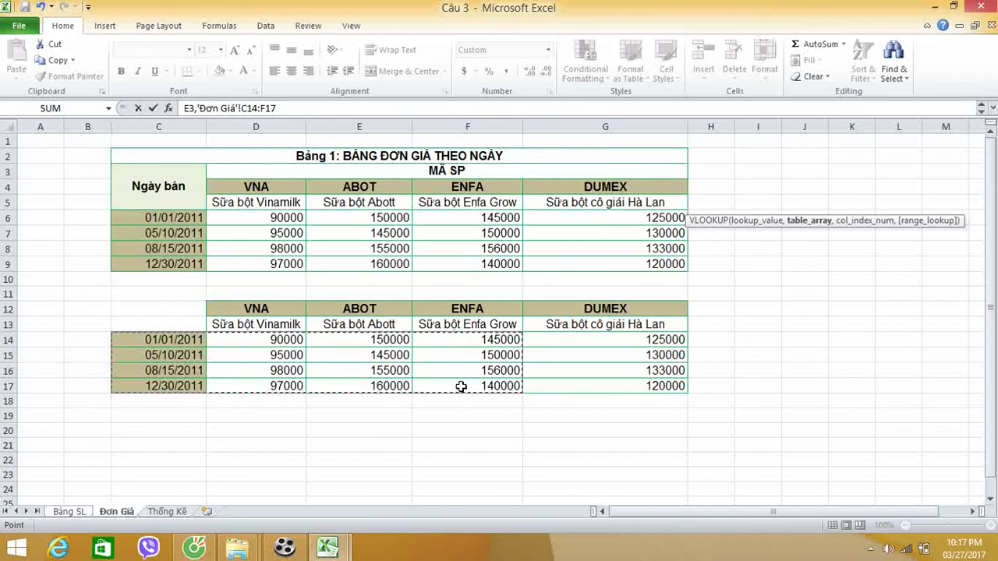
pyautogui.press('F4')
pyautogui.write('$F$17,')
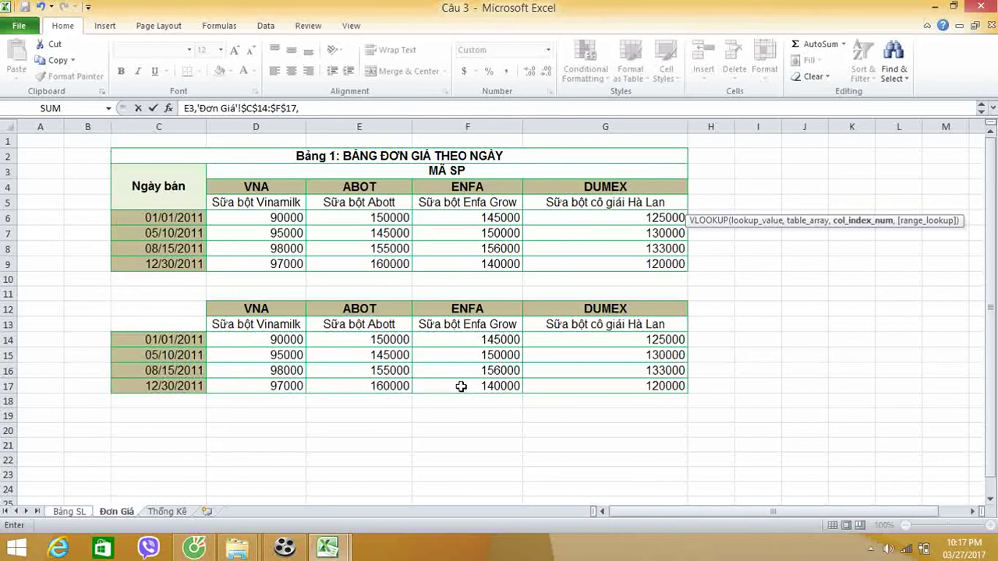
pyautogui.click(69, 511)
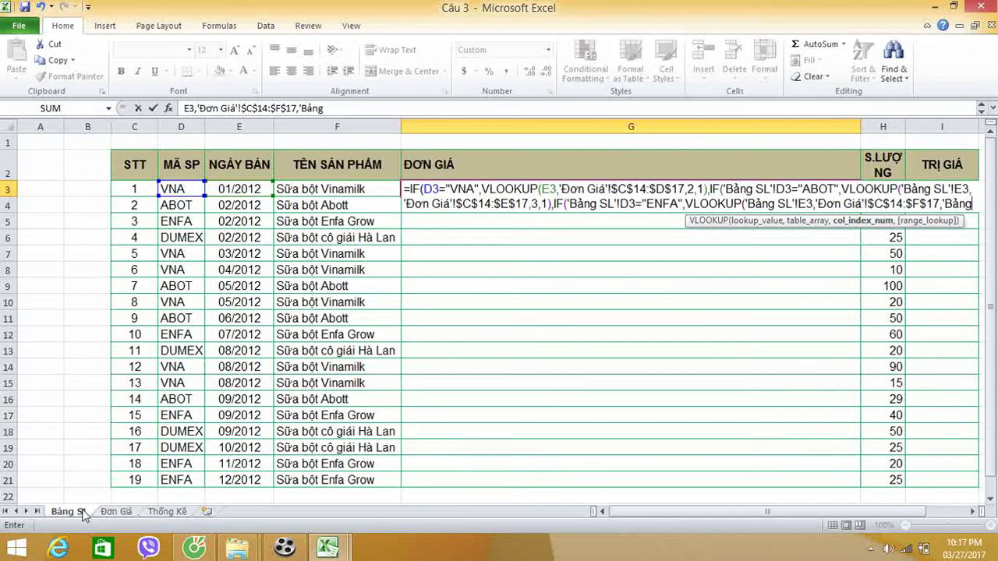
pyautogui.press('BackSpace')
pyautogui.press('BackSpace')
pyautogui.press('BackSpace')
pyautogui.press('BackSpace')
pyautogui.press('BackSpace')
pyautogui.write('4,')
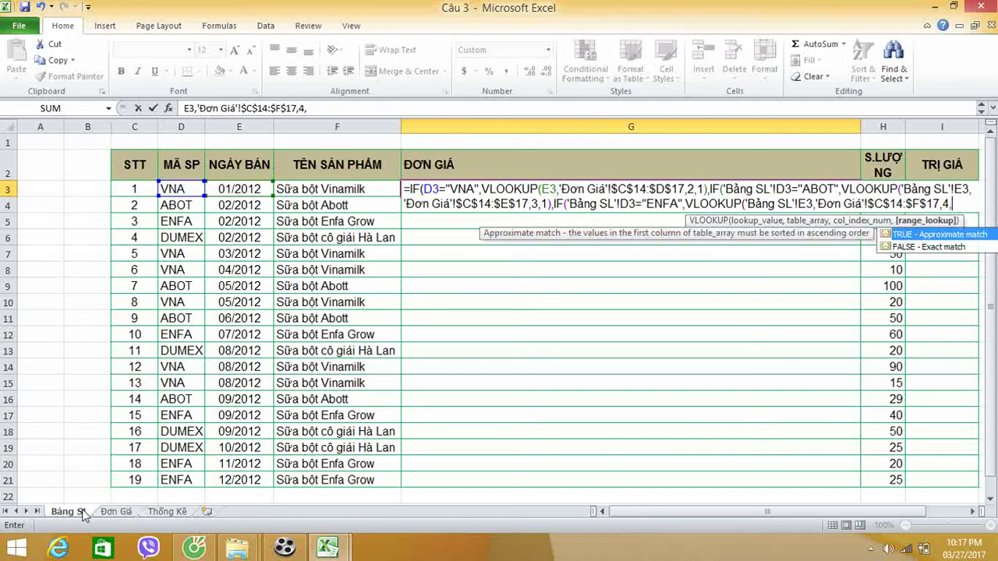
pyautogui.write('1')
pyautogui.write(')')
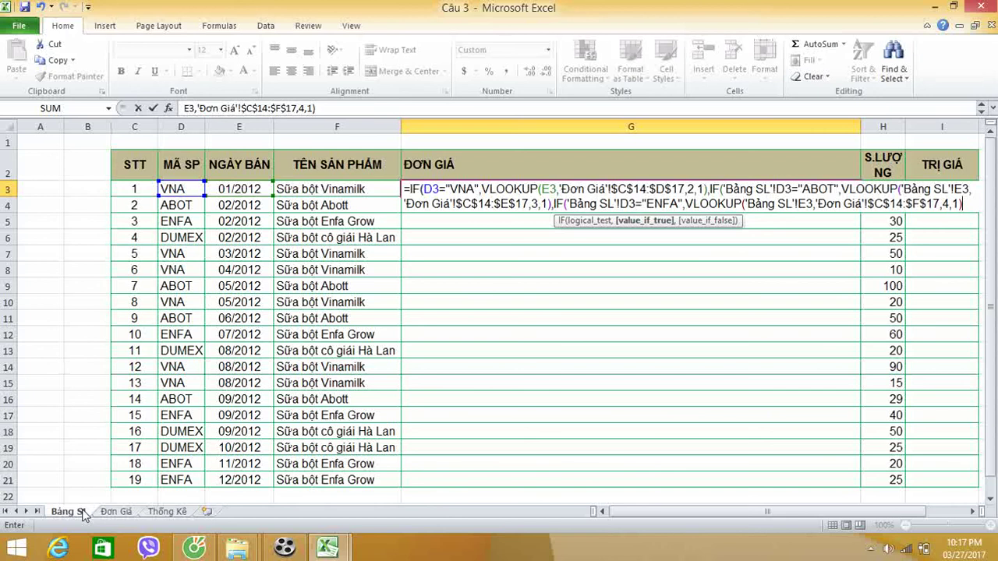
pyautogui.write(',')
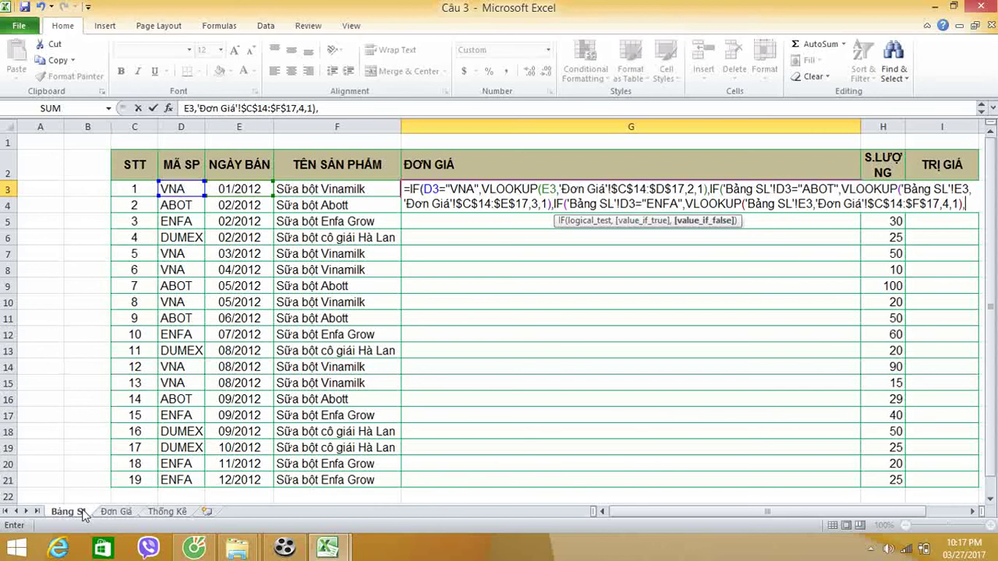
pyautogui.write('v')
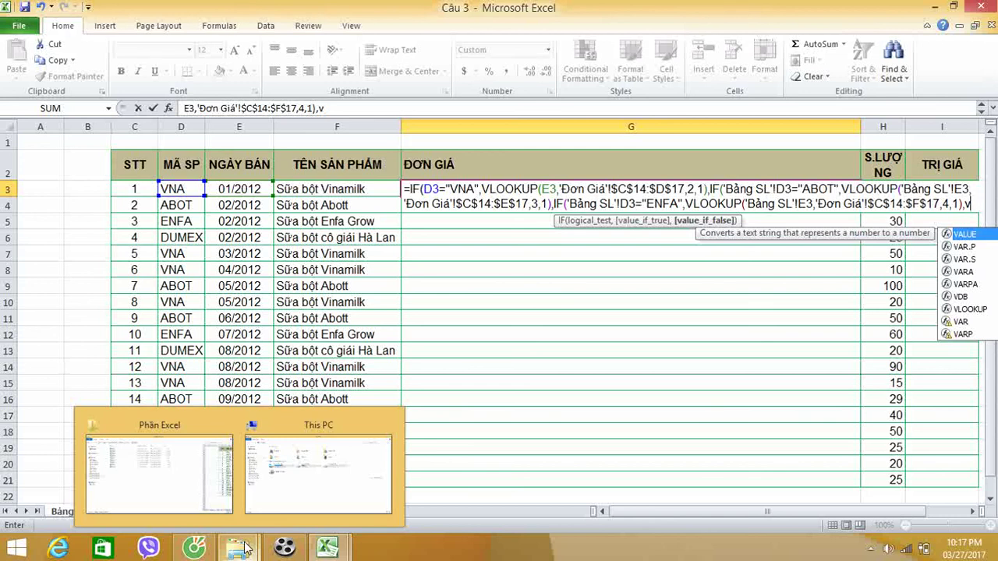
# - Build the final DUMEX VLOOKUP on E3 with absolute range 'Đơn Giá'!$C$14:$G$17
pyautogui.doubleClick(951, 309)
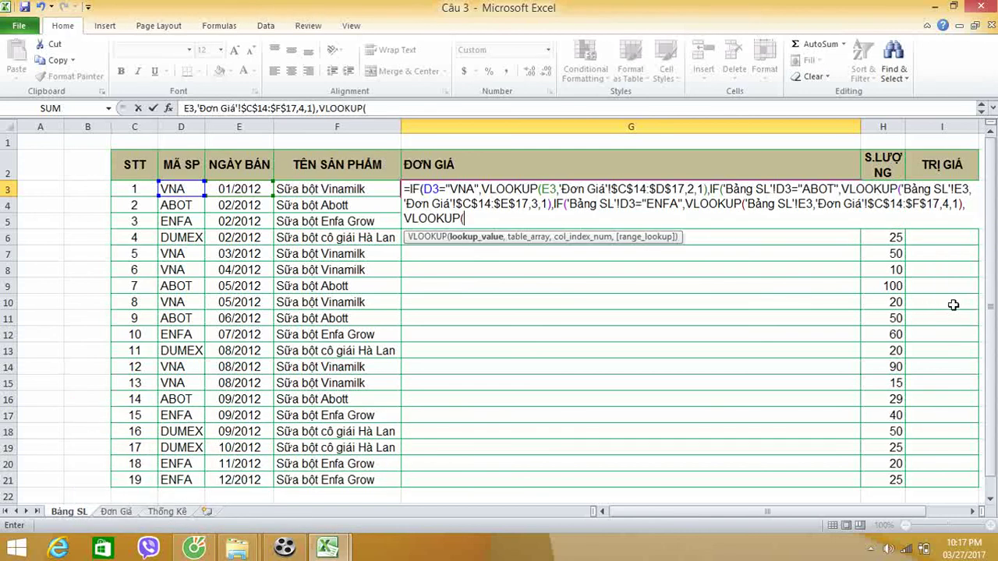
pyautogui.click(246, 189)
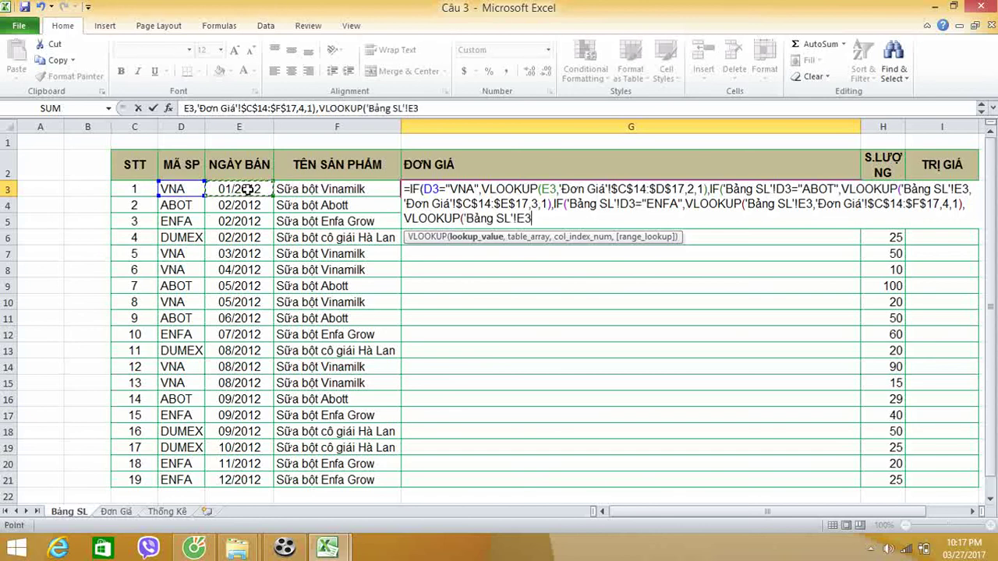
pyautogui.write(',')
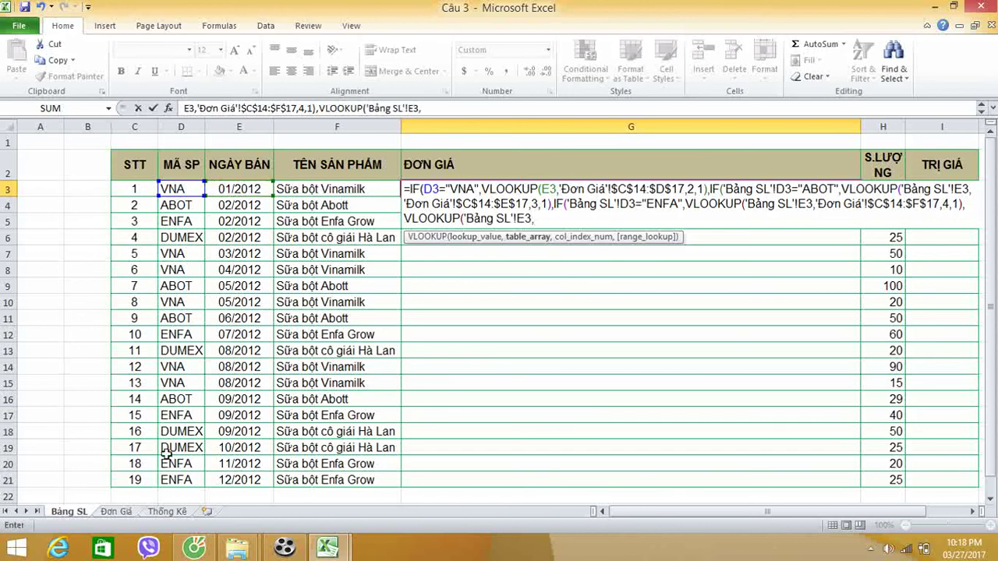
pyautogui.click(117, 513)
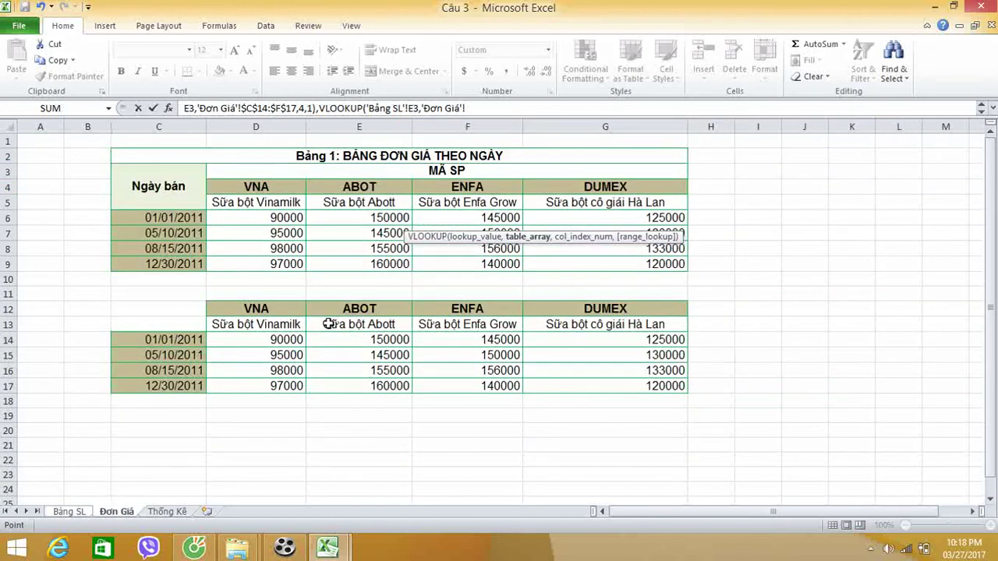
pyautogui.moveTo(164, 340); pyautogui.dragTo(637, 388)
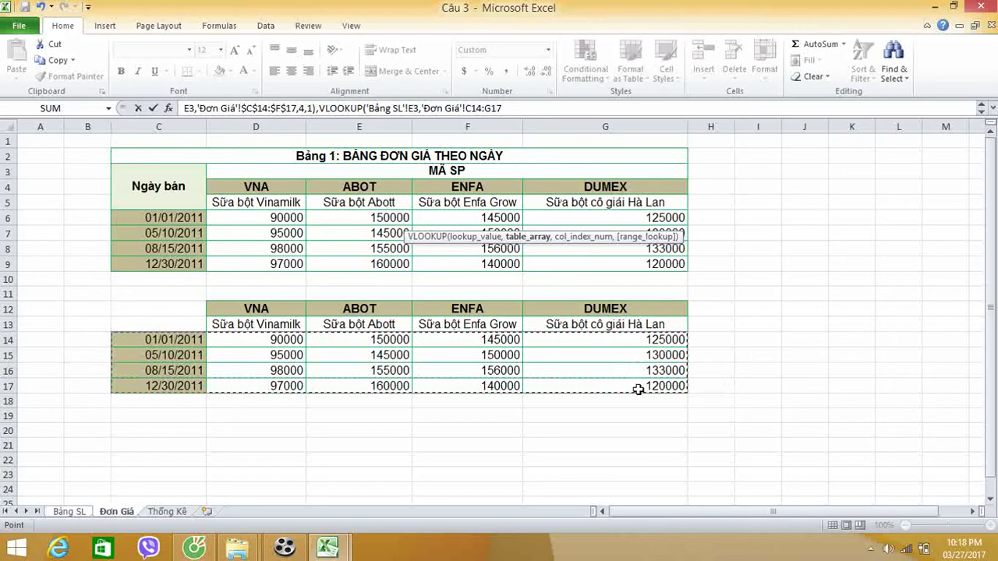
pyautogui.press('F4')
pyautogui.write(',')
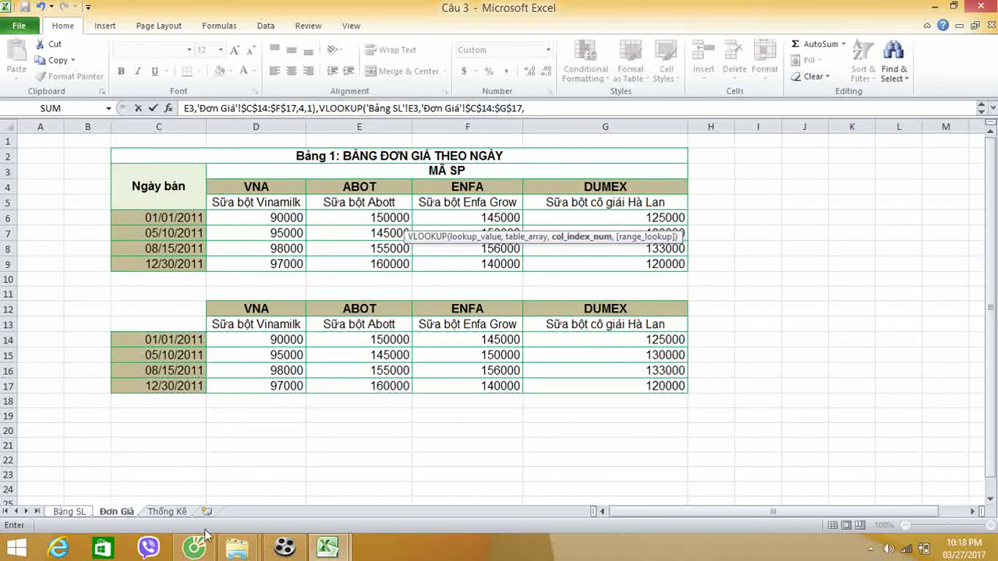
# - Finish with column 5, approximate match, close all brackets and commit G3, showing 97,000
pyautogui.click(81, 514)
pyautogui.press('BackSpace')
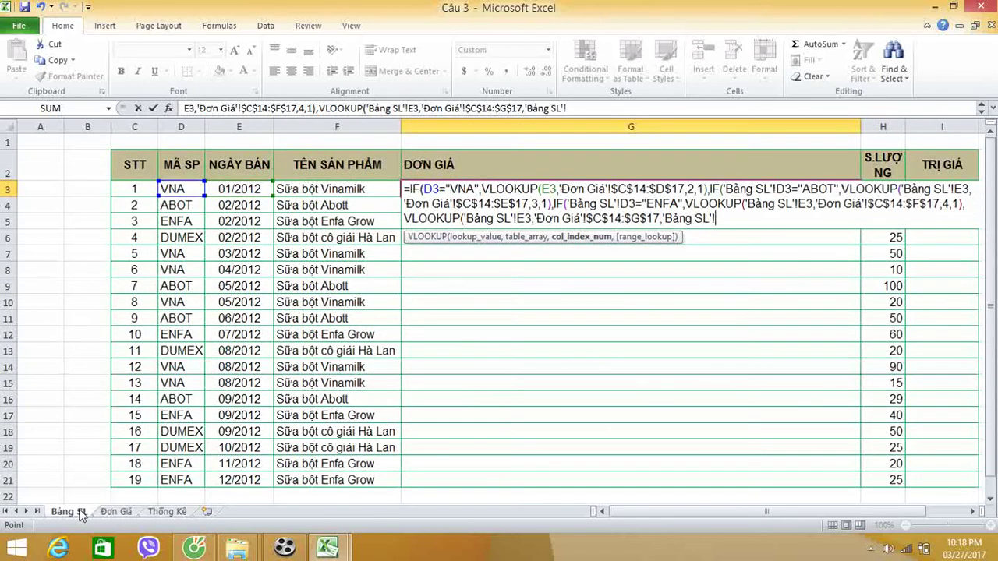
pyautogui.press('BackSpace')
pyautogui.press('BackSpace')
pyautogui.press('BackSpace')
pyautogui.press('BackSpace')
pyautogui.press('BackSpace')
pyautogui.press('BackSpace')
pyautogui.press('BackSpace')
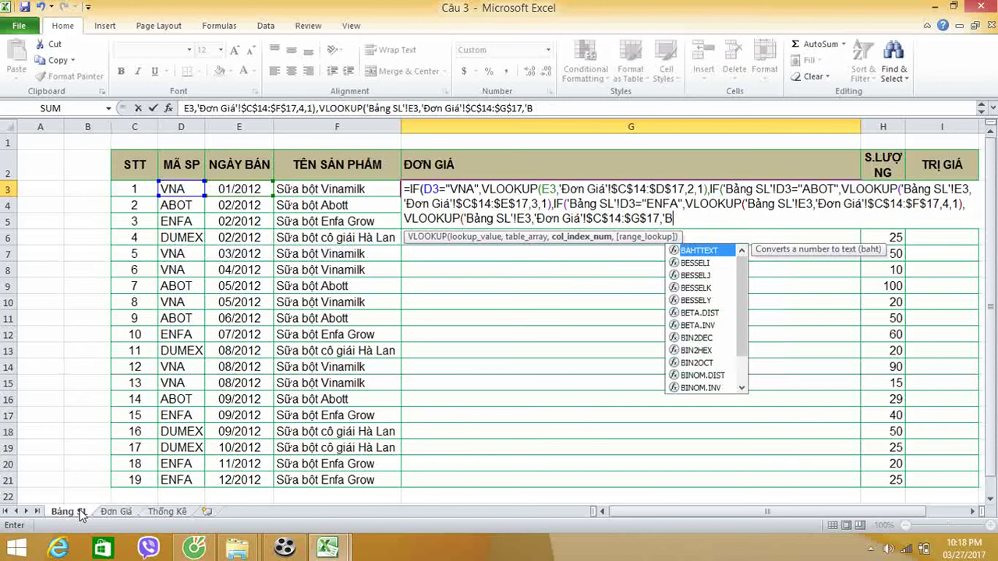
pyautogui.press('BackSpace')
pyautogui.press('BackSpace')
pyautogui.write('5,')
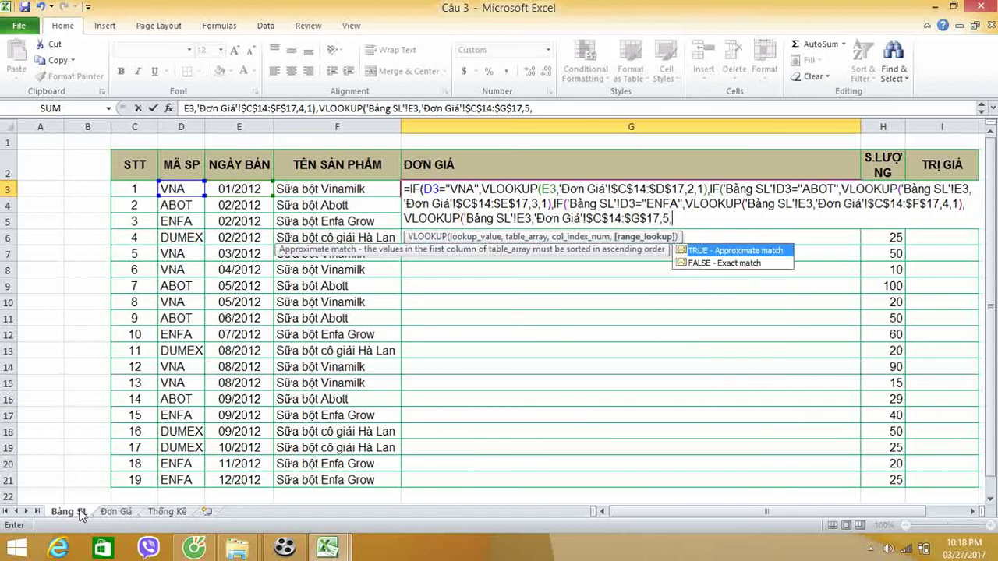
pyautogui.write('1)')
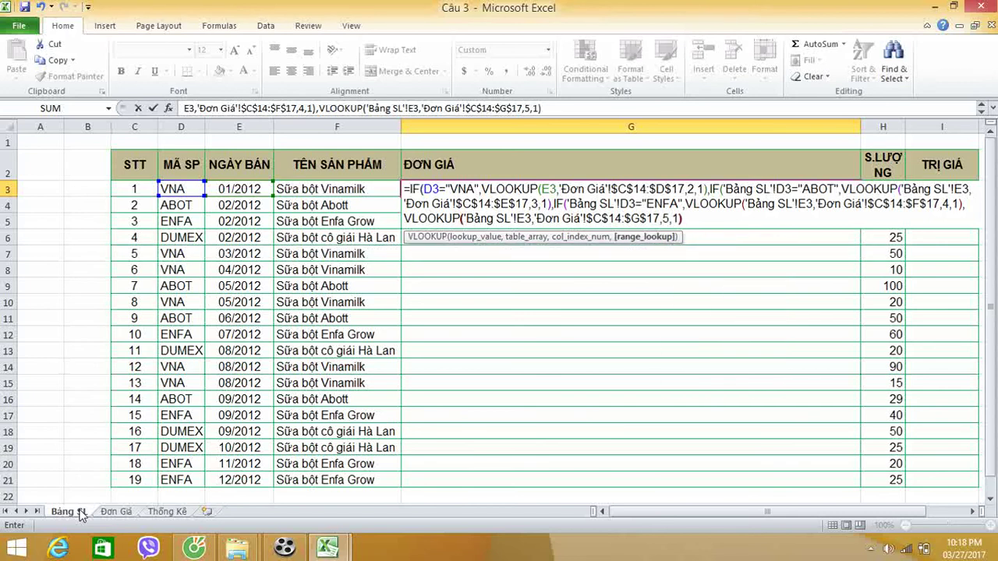
pyautogui.write(')')
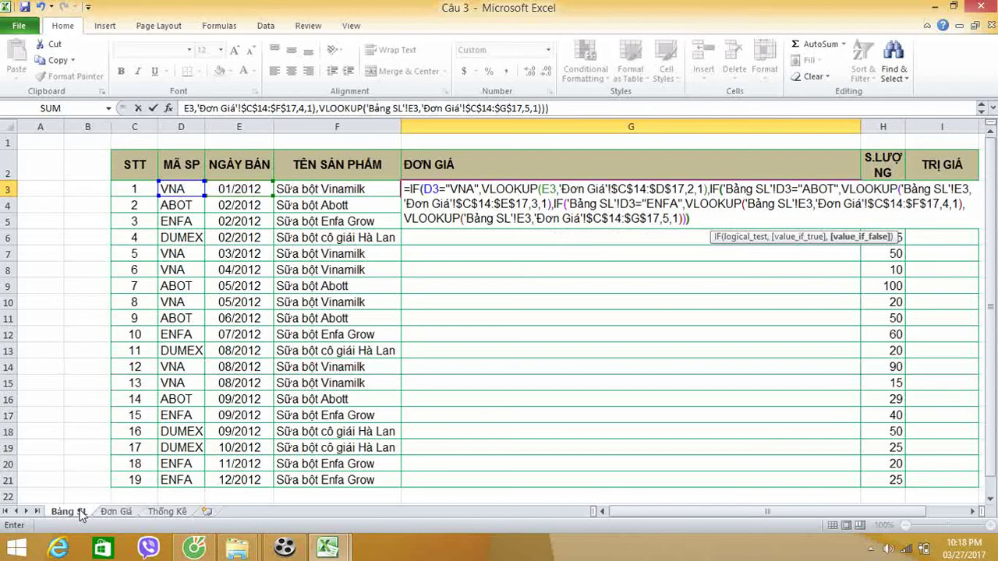
pyautogui.write(')')
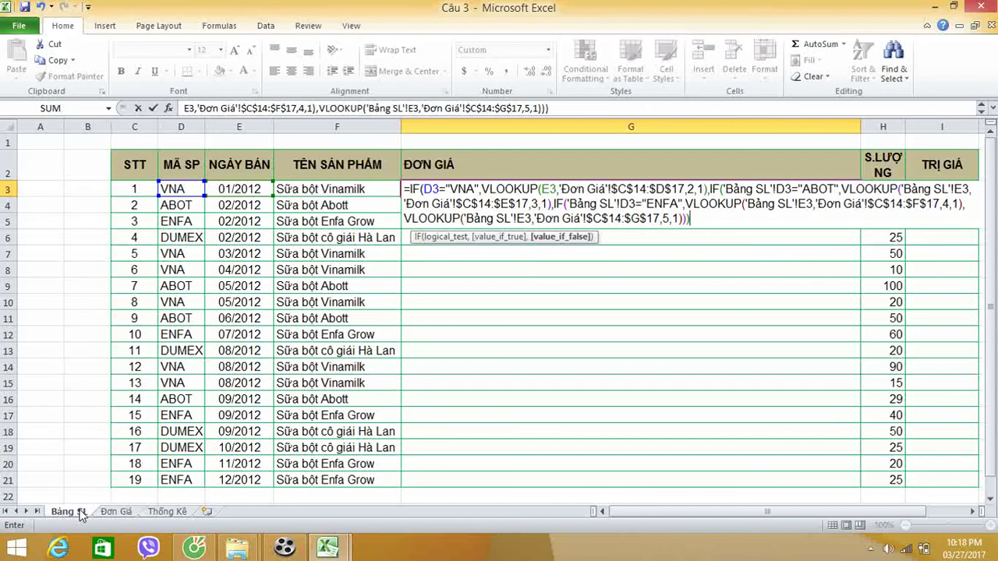
pyautogui.write(')')
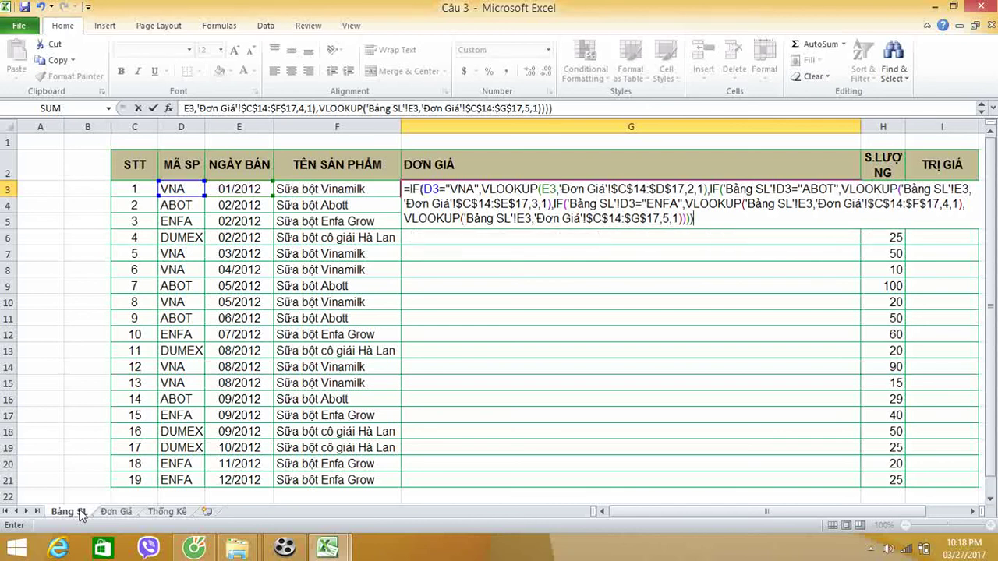
pyautogui.press('Return')
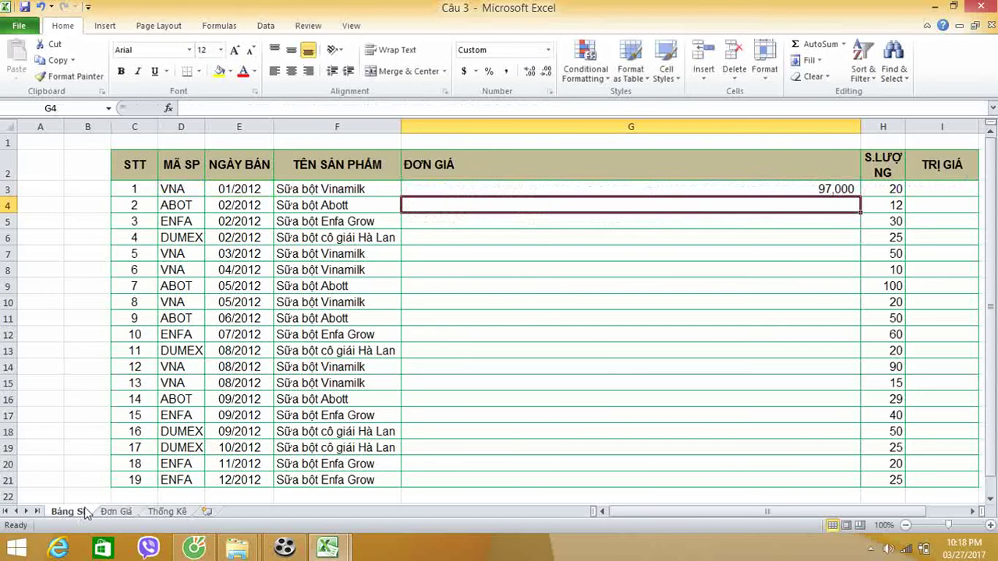
# - Copy the G3 price formula down to G21 and narrow column G back to fit
pyautogui.click(682, 191)
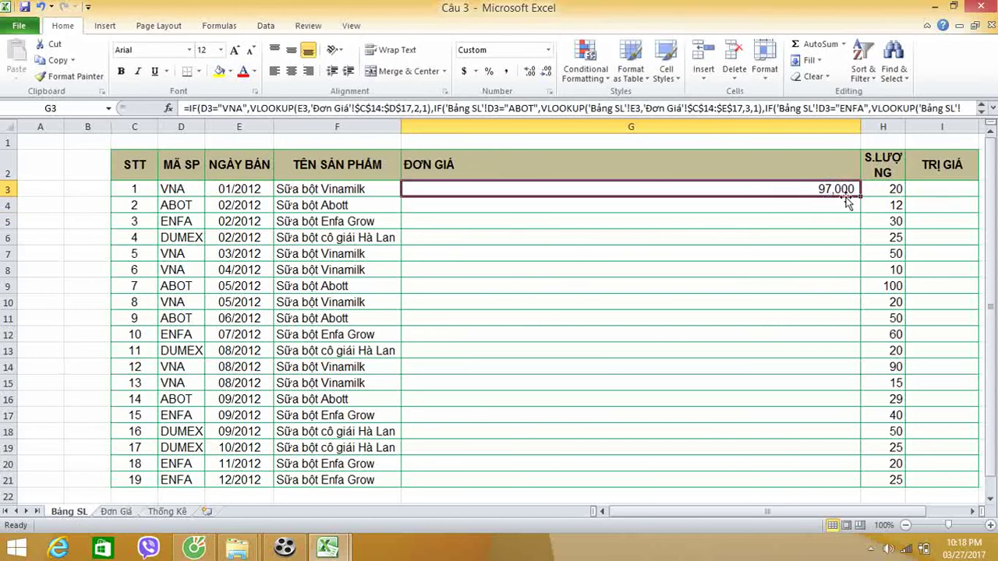
pyautogui.moveTo(860, 196)
pyautogui.mouseDown()
pyautogui.moveTo(833, 442)
pyautogui.moveTo(855, 466)
pyautogui.mouseUp()
pyautogui.click(855, 466)
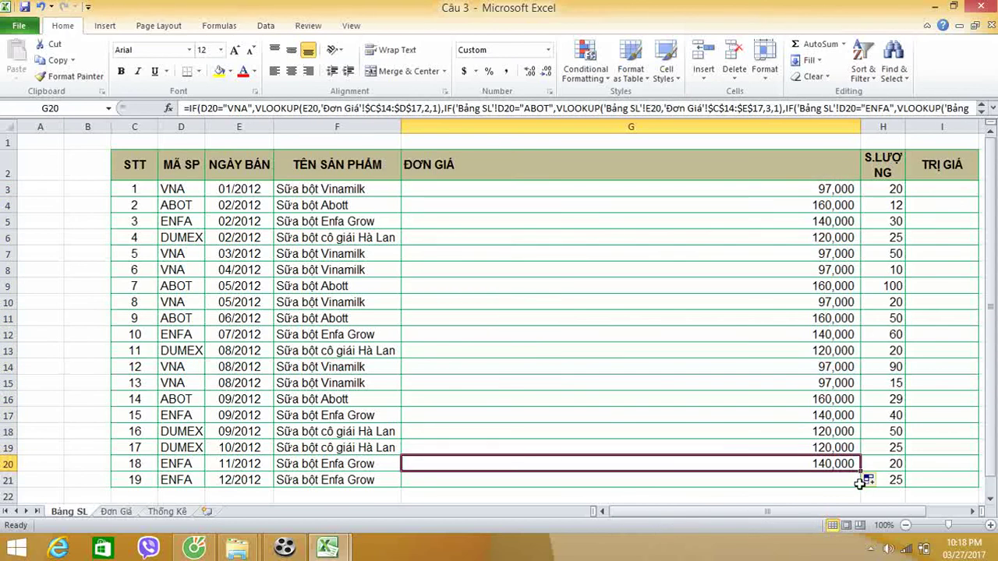
pyautogui.moveTo(860, 471); pyautogui.dragTo(857, 486)
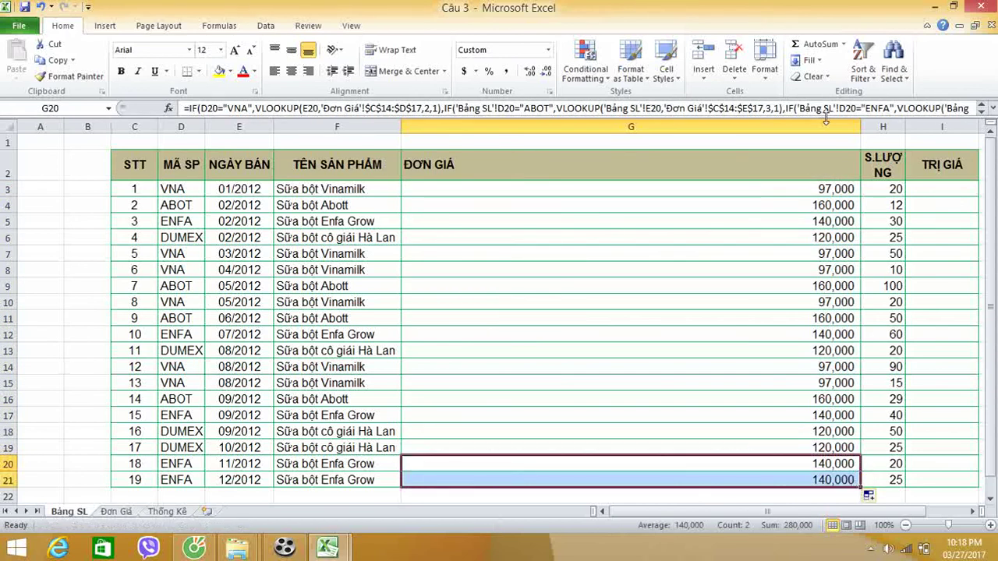
pyautogui.moveTo(857, 127); pyautogui.dragTo(475, 127)
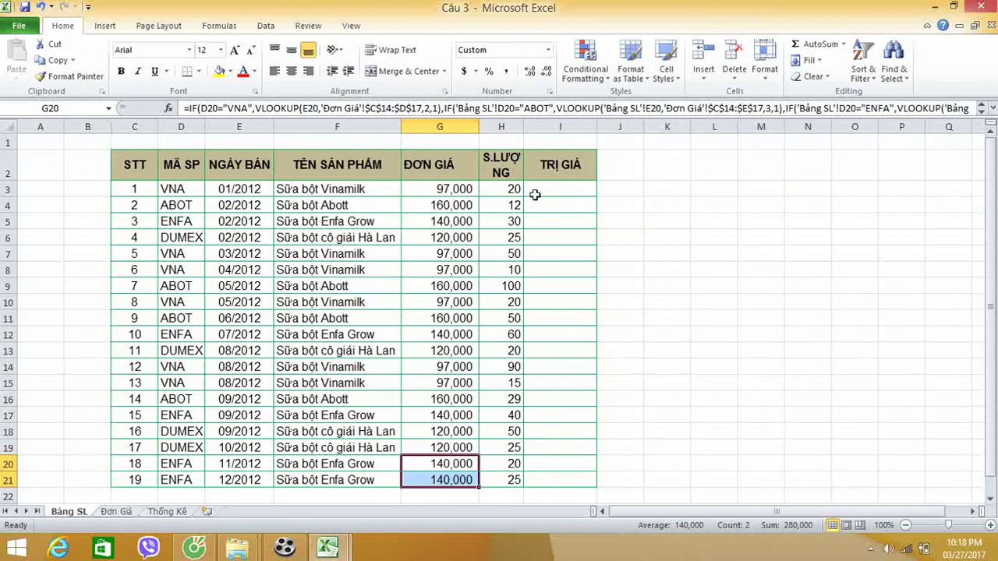
# - Enter =G3*H3 in I3 to get the Trị giá of 1,940,000
pyautogui.click(553, 191)
pyautogui.write('=')
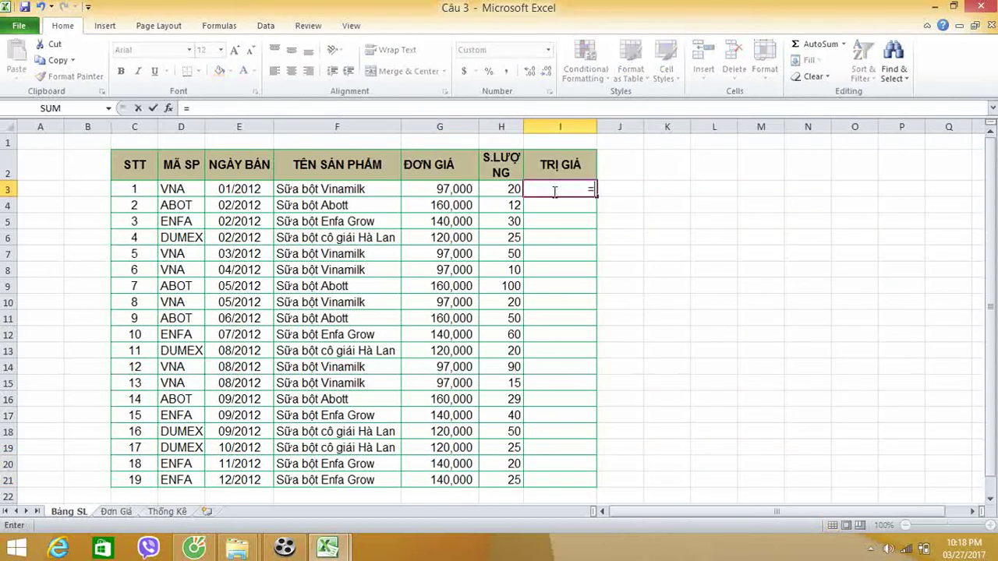
pyautogui.click(456, 189)
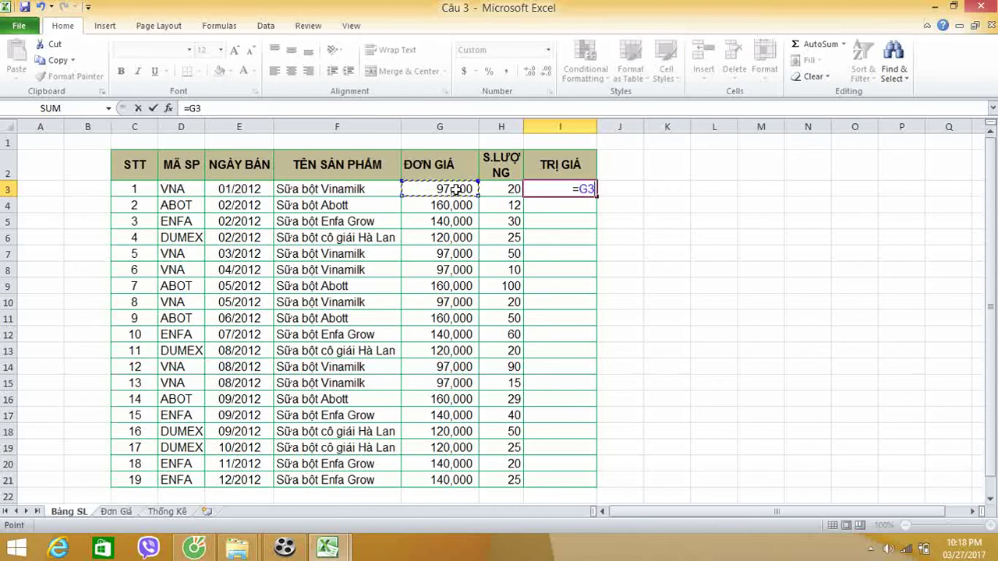
pyautogui.write('*')
pyautogui.click(513, 188)
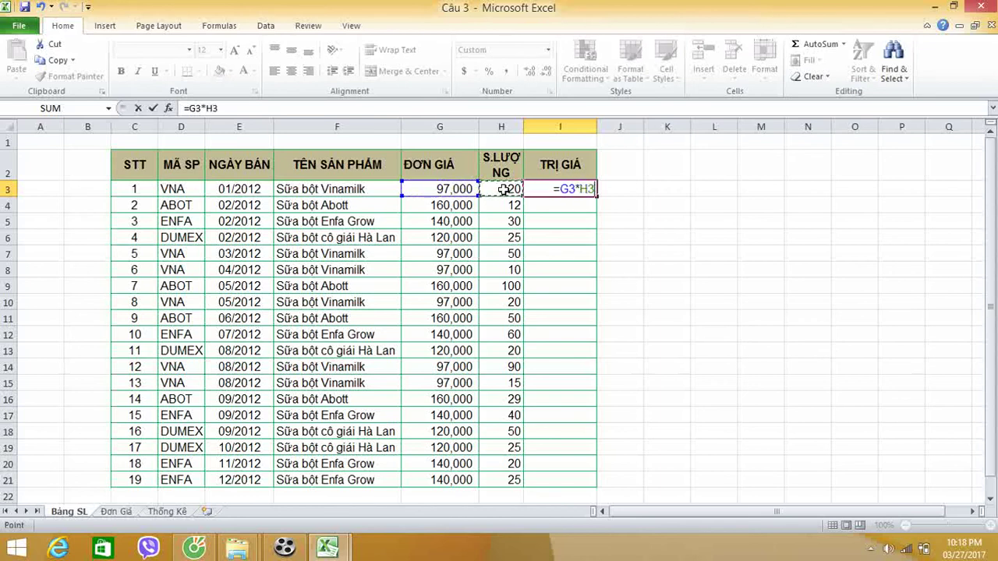
pyautogui.press('Return')
# - Fill the Trị giá formula down to I21 and review G3's price formula
pyautogui.click(548, 188)
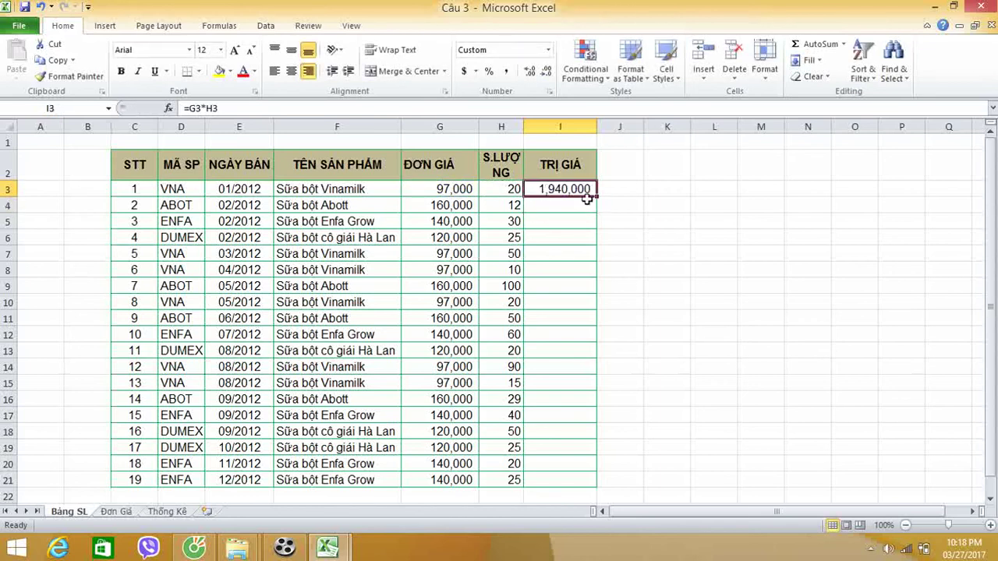
pyautogui.moveTo(595, 196); pyautogui.dragTo(592, 481)
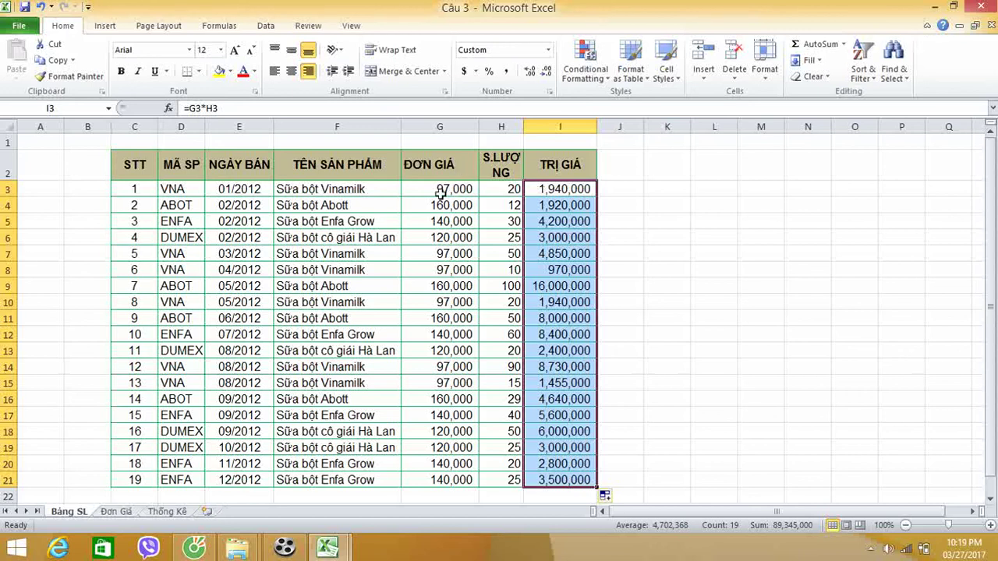
pyautogui.click(425, 189)
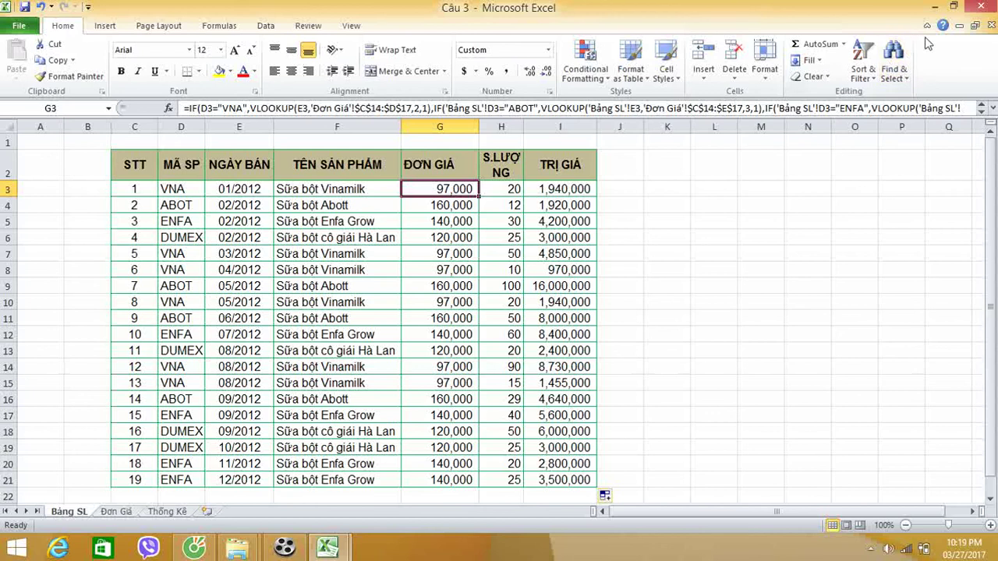
# - Save and close the Câu 3 workbook, then open Câu 4 from File Explorer
pyautogui.click(980, 6)
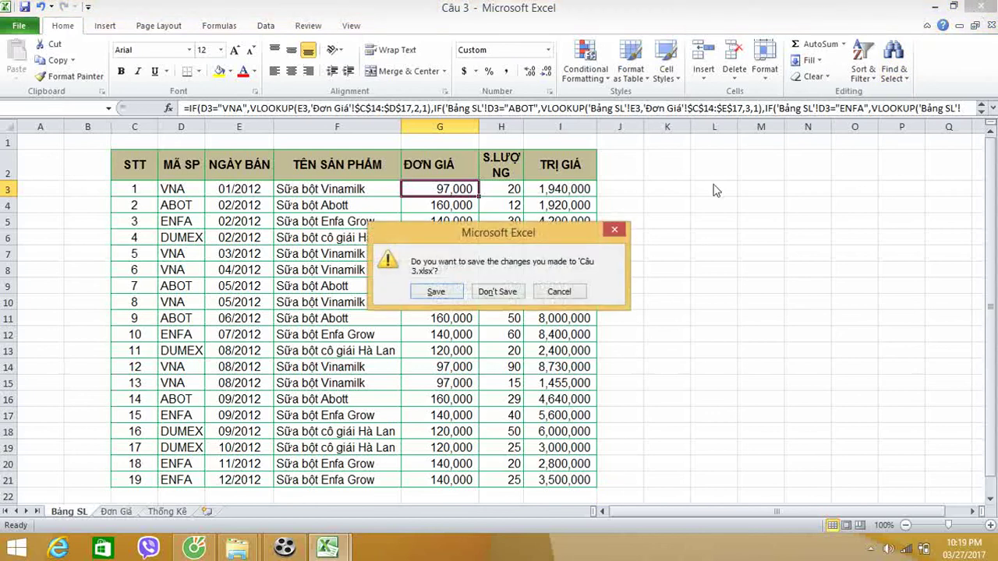
pyautogui.click(449, 295)
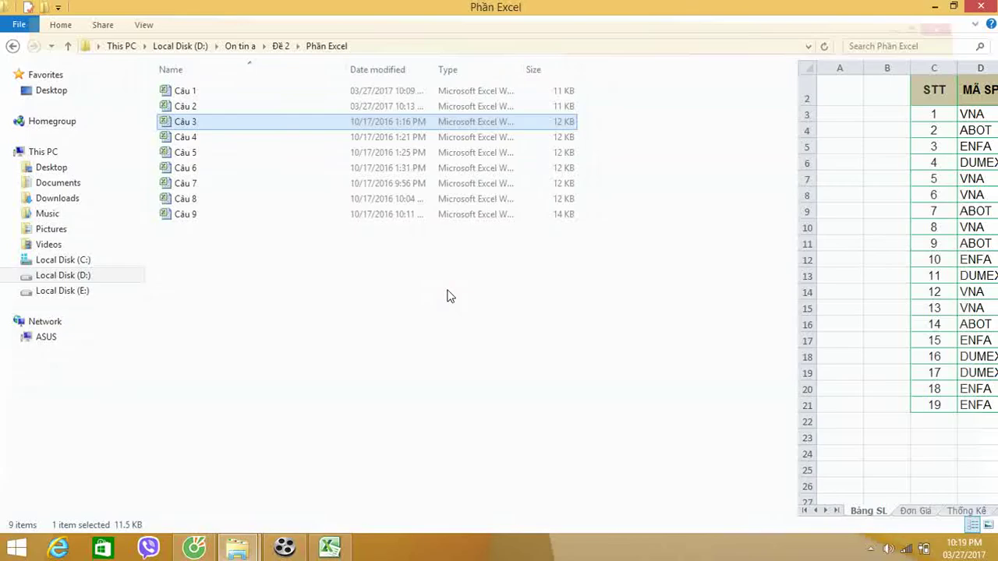
pyautogui.doubleClick(233, 139)
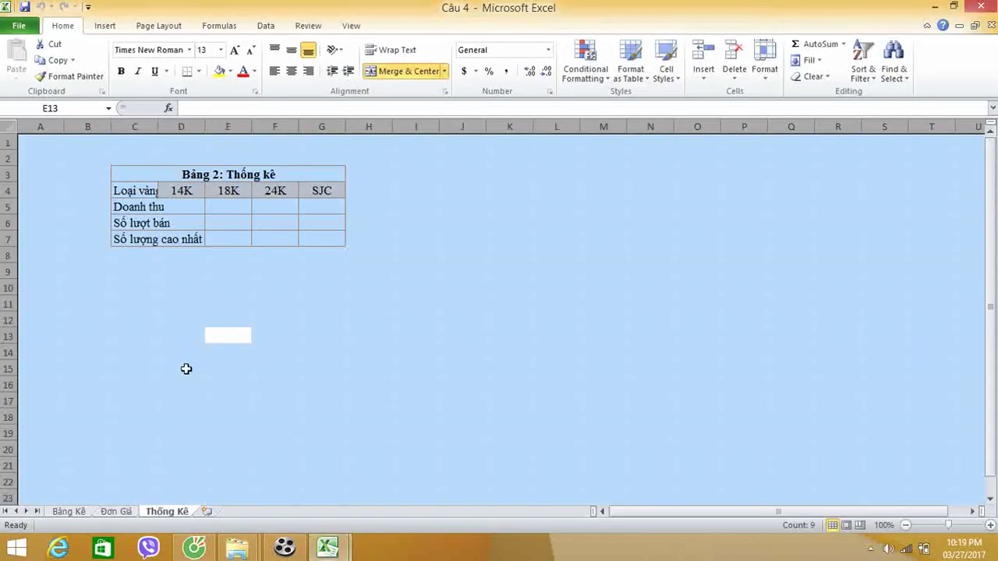
# - Widen columns D and C of the Thống Kê table so the labels fit
pyautogui.click(161, 461)
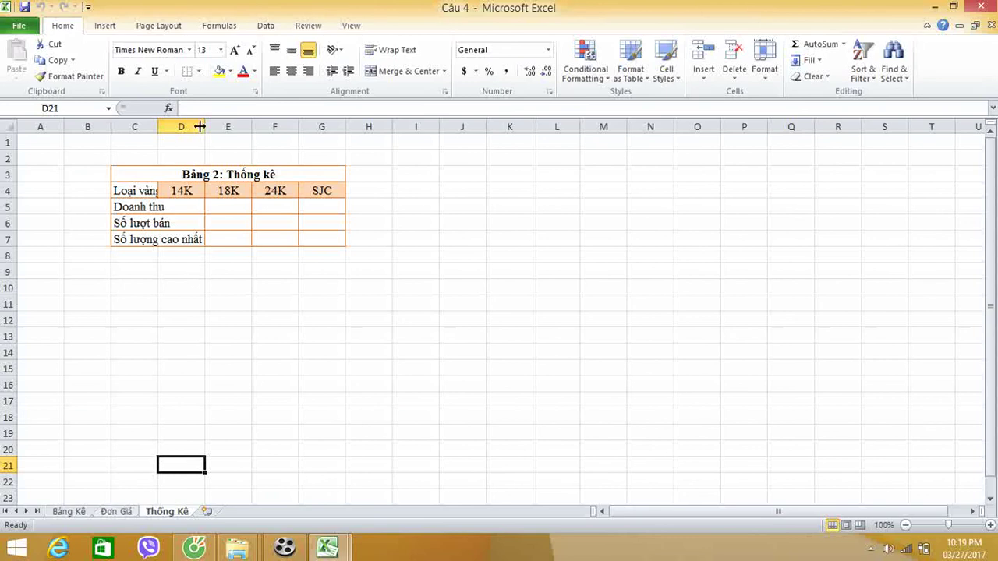
pyautogui.moveTo(205, 129); pyautogui.dragTo(373, 127)
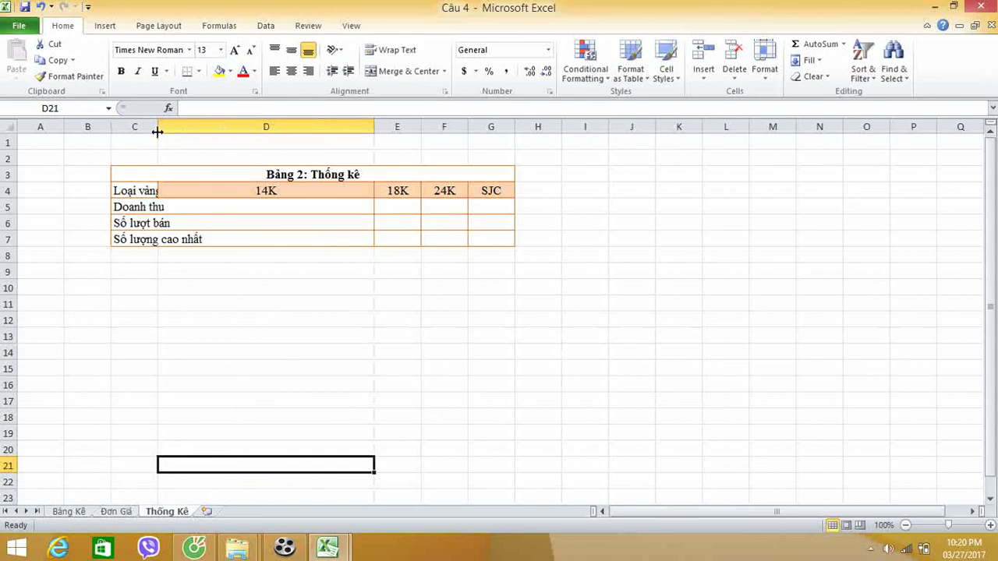
pyautogui.moveTo(155, 129); pyautogui.dragTo(285, 129)
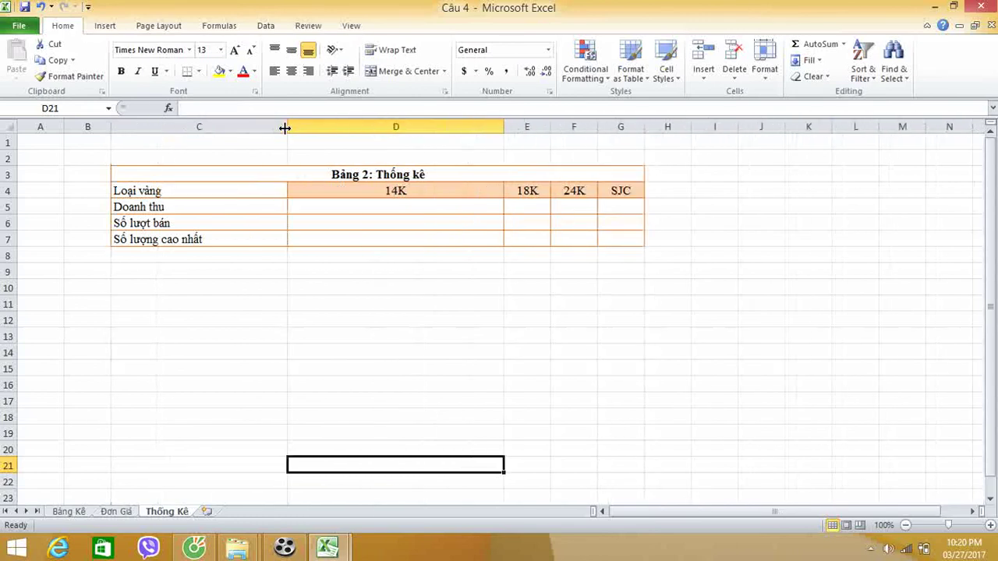
pyautogui.click(361, 303)
pyautogui.click(355, 254)
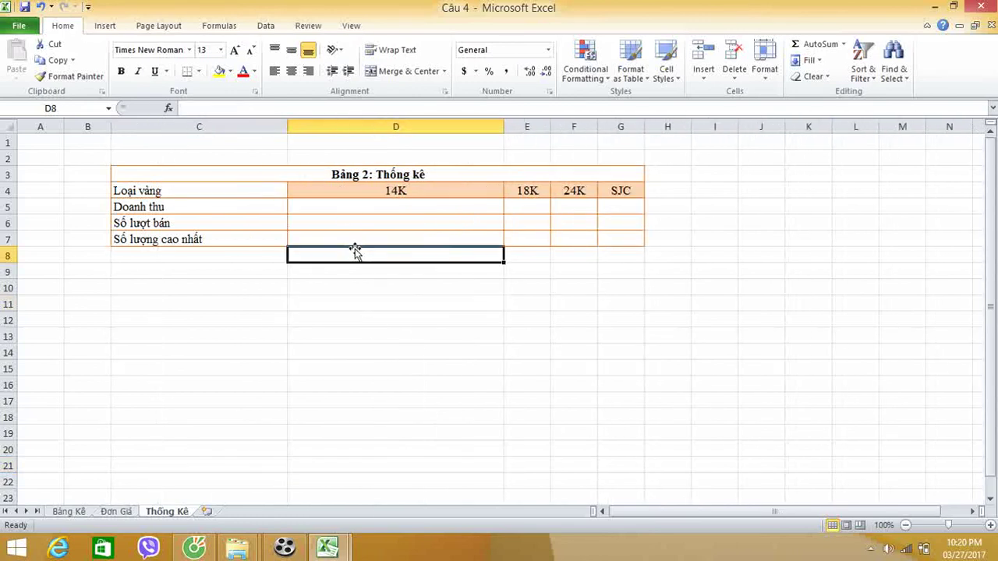
pyautogui.click(326, 213)
pyautogui.click(340, 194)
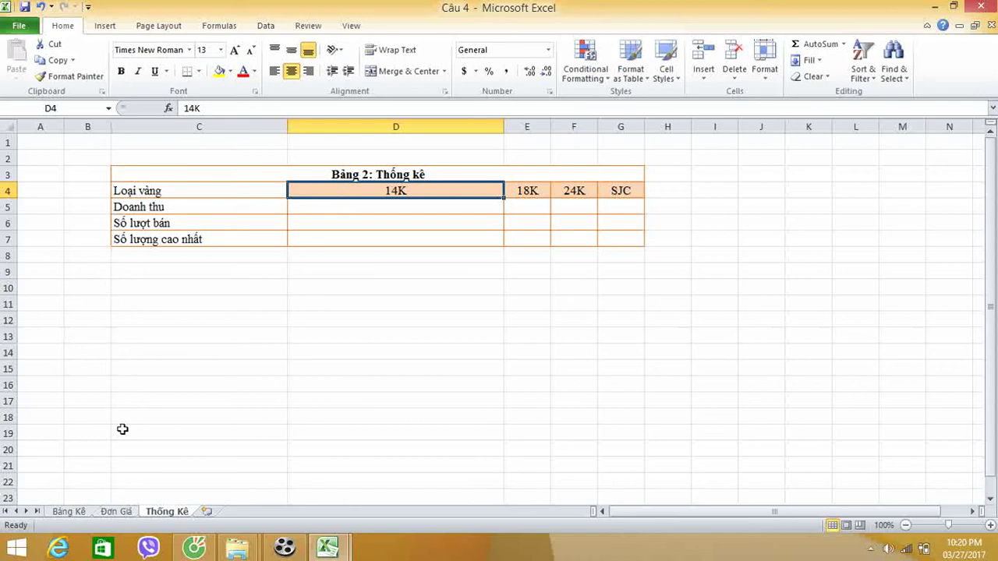
# - Compare the Bảng Kê and Đơn Giá sheets, ending on Bảng Kê
pyautogui.click(68, 511)
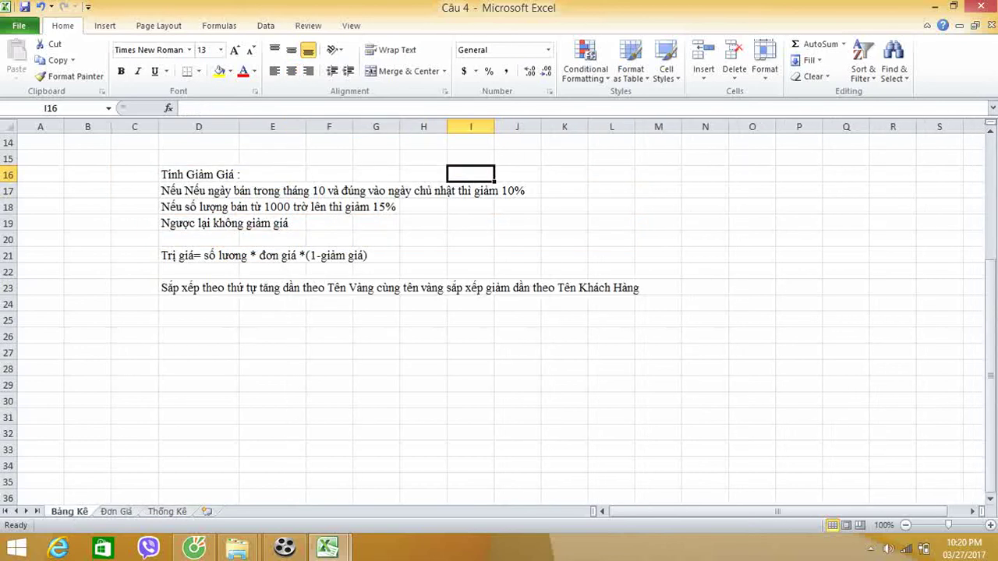
pyautogui.moveTo(990, 437); pyautogui.dragTo(990, 319)
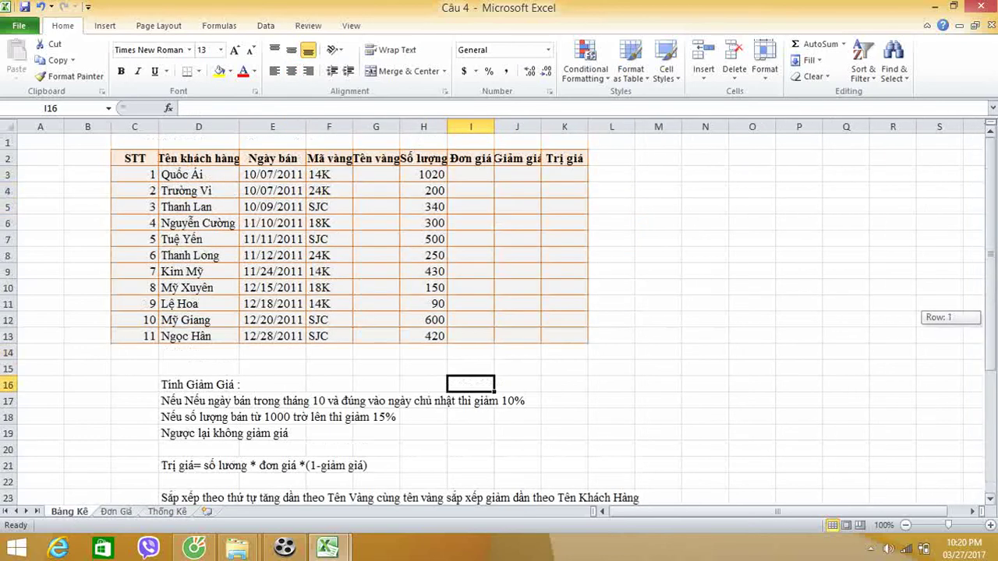
pyautogui.click(476, 174)
pyautogui.click(120, 512)
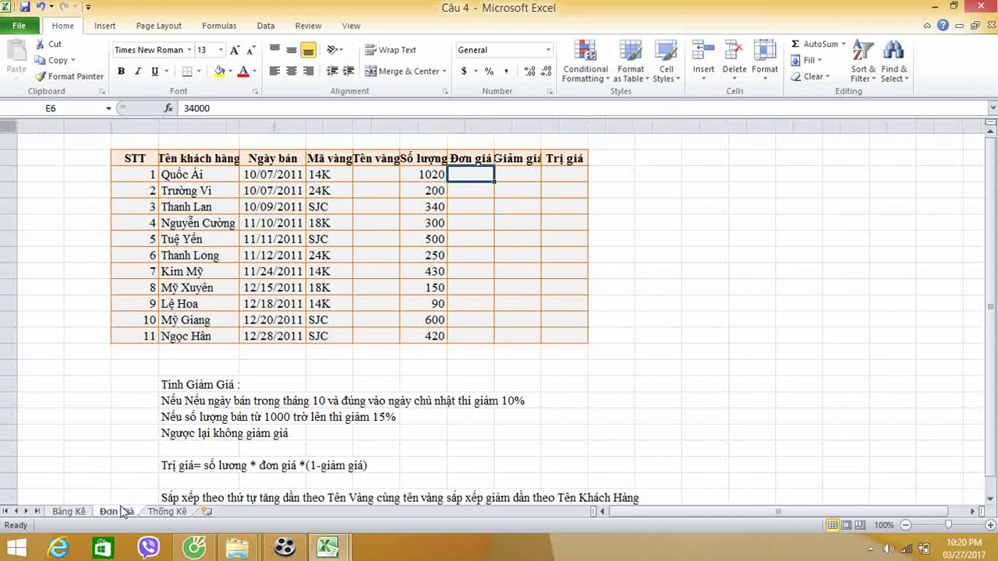
pyautogui.click(262, 318)
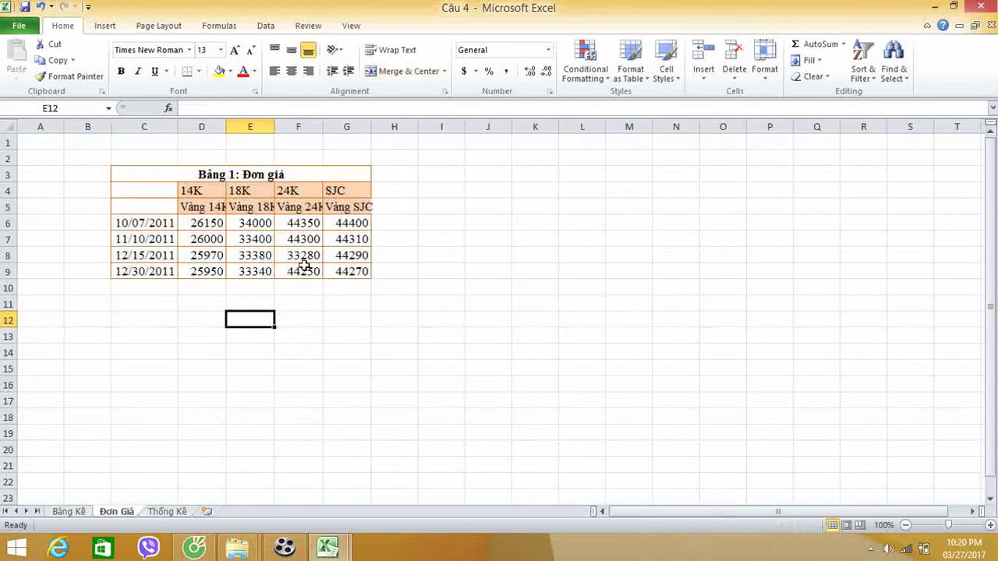
pyautogui.click(429, 269)
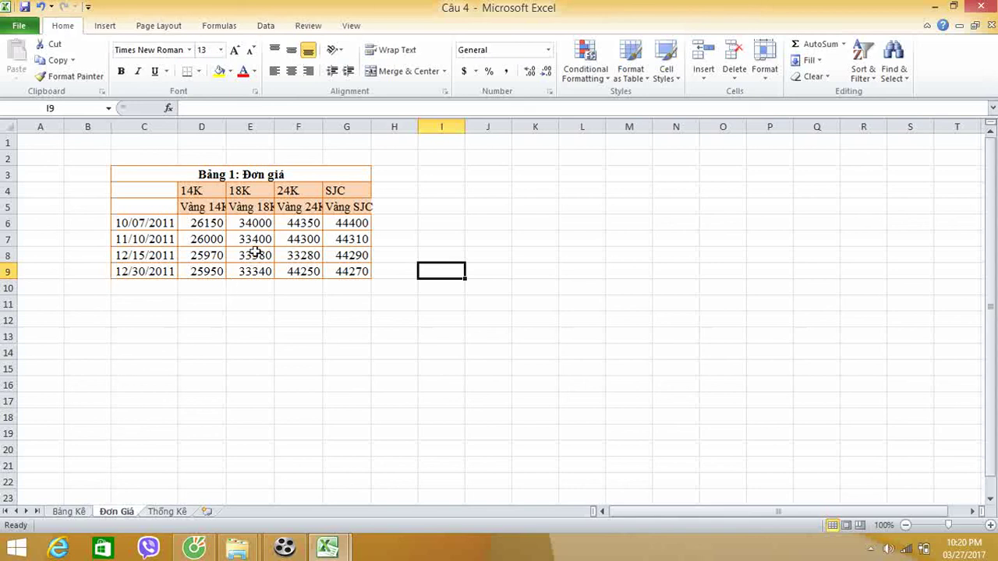
pyautogui.click(78, 513)
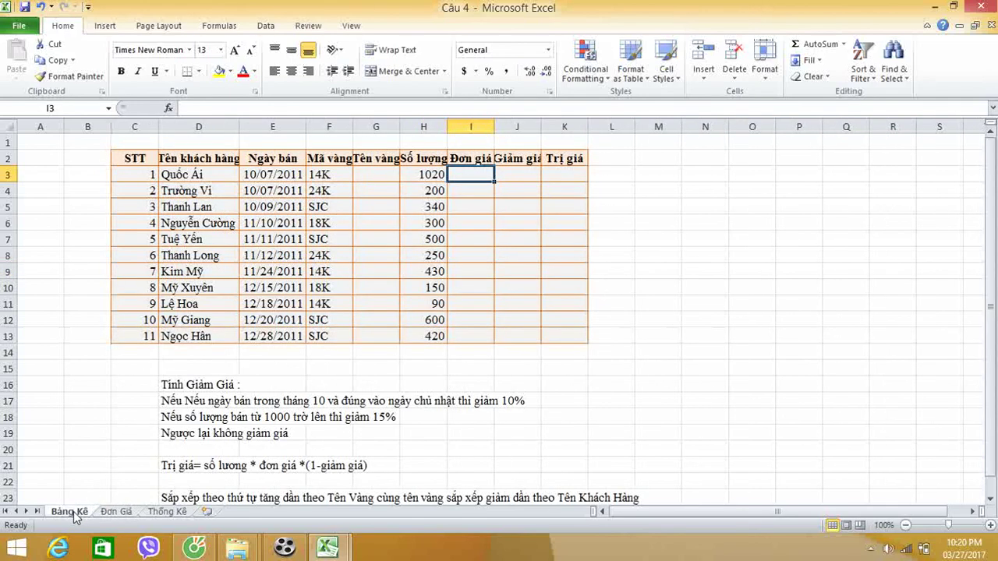
pyautogui.click(383, 175)
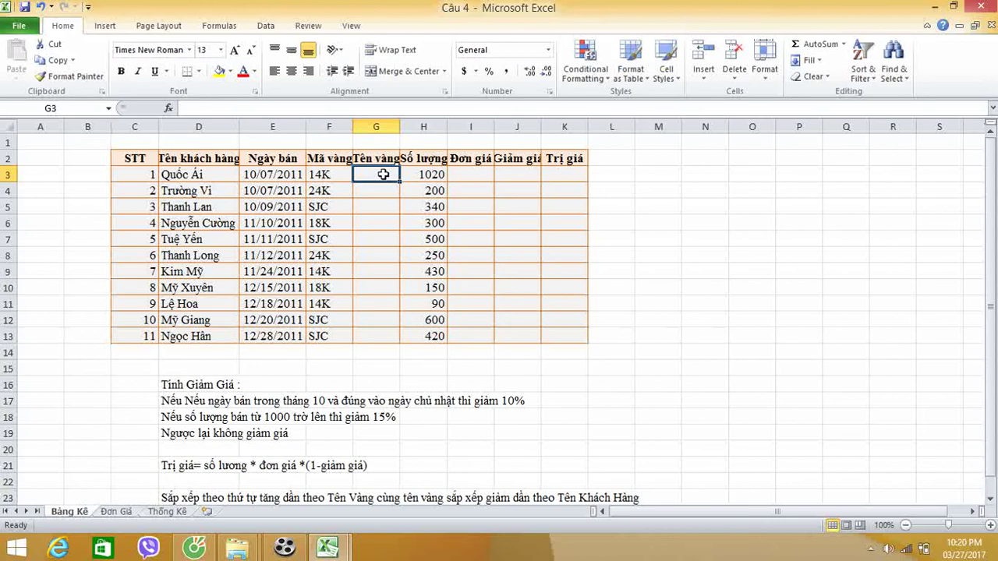
pyautogui.click(119, 512)
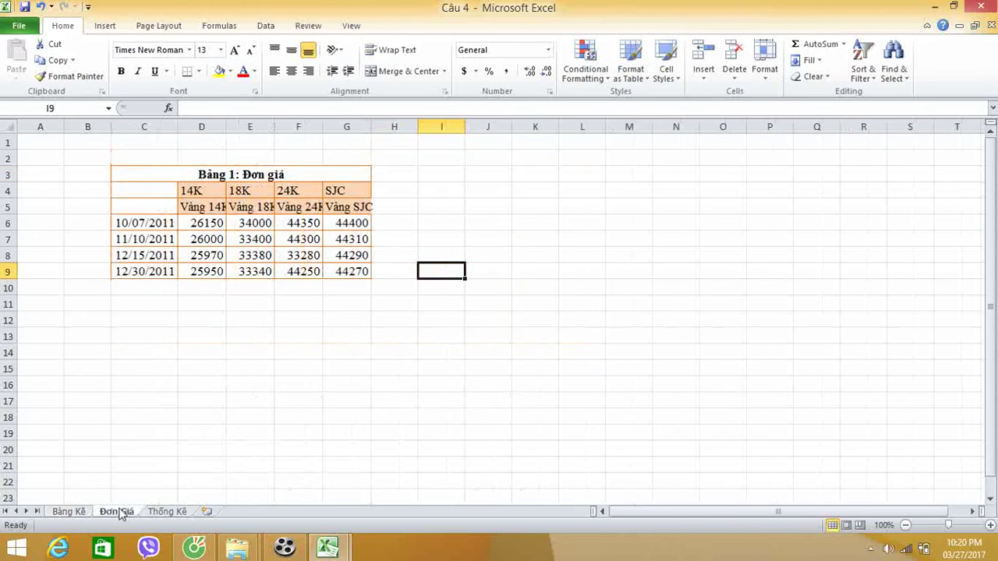
pyautogui.click(69, 512)
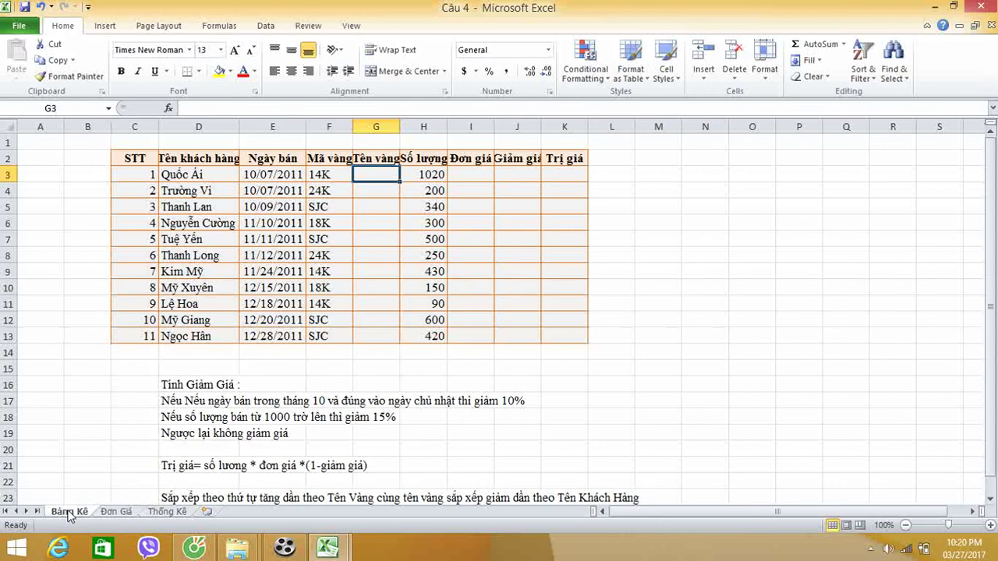
# - Enter =HLOOKUP(F3,'Đơn Giá'!$D$4:$G$5,2,0) in G3
pyautogui.write('=h')
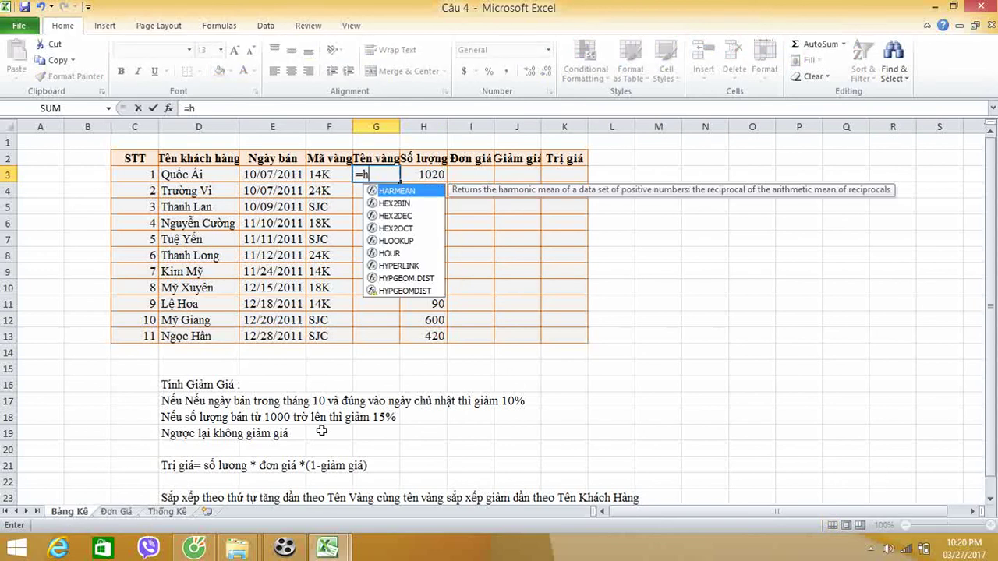
pyautogui.doubleClick(406, 240)
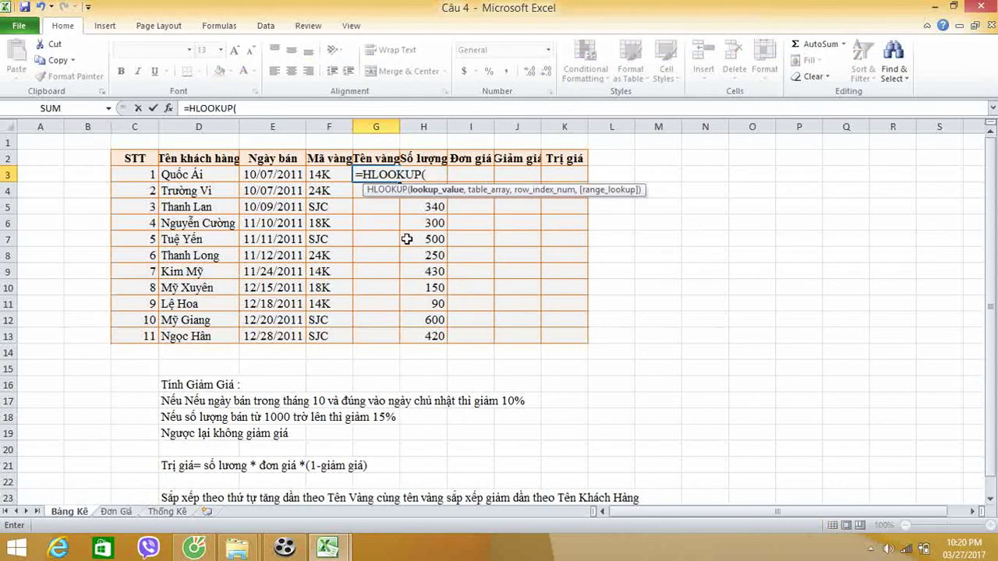
pyautogui.click(328, 175)
pyautogui.write(',')
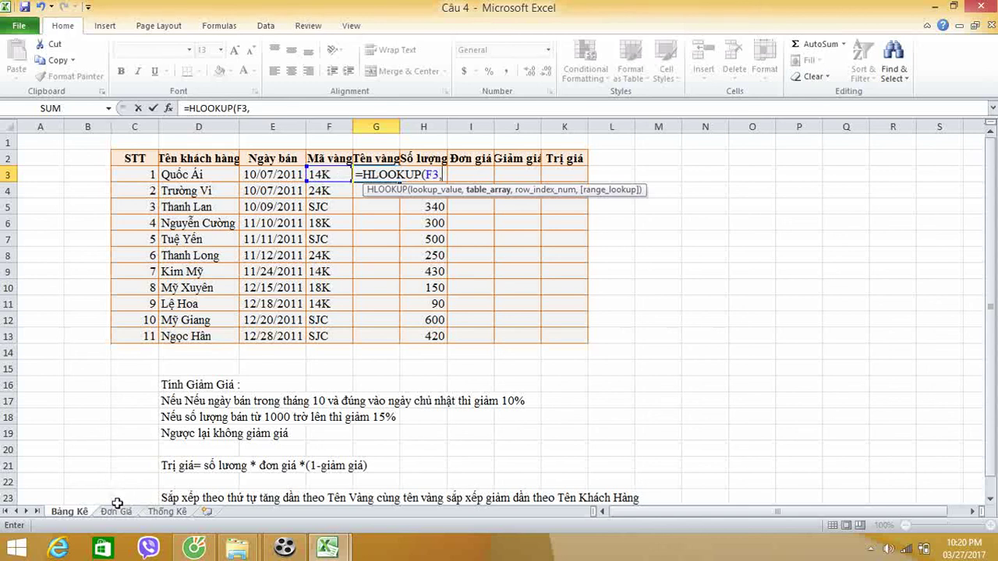
pyautogui.click(116, 513)
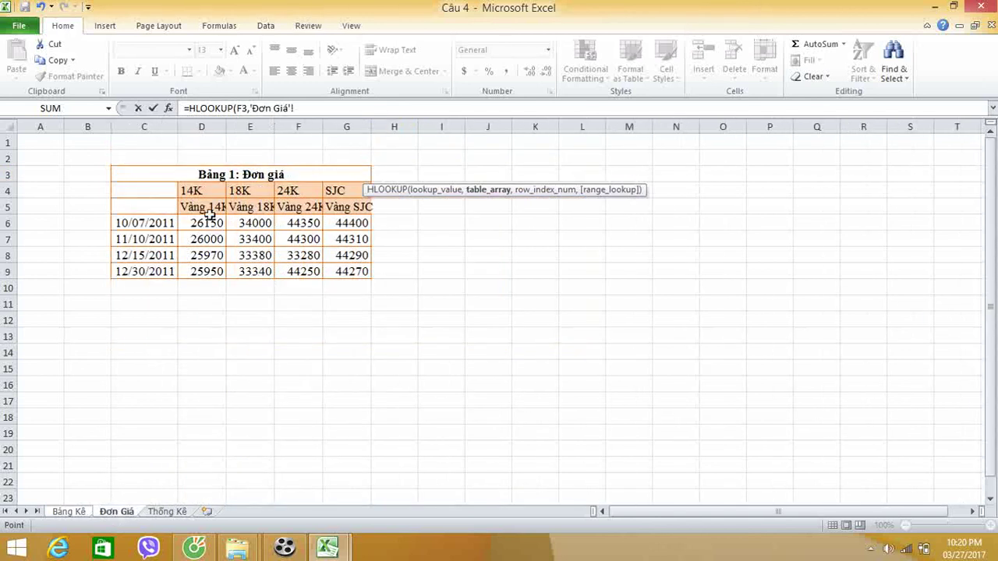
pyautogui.moveTo(194, 191); pyautogui.dragTo(351, 204)
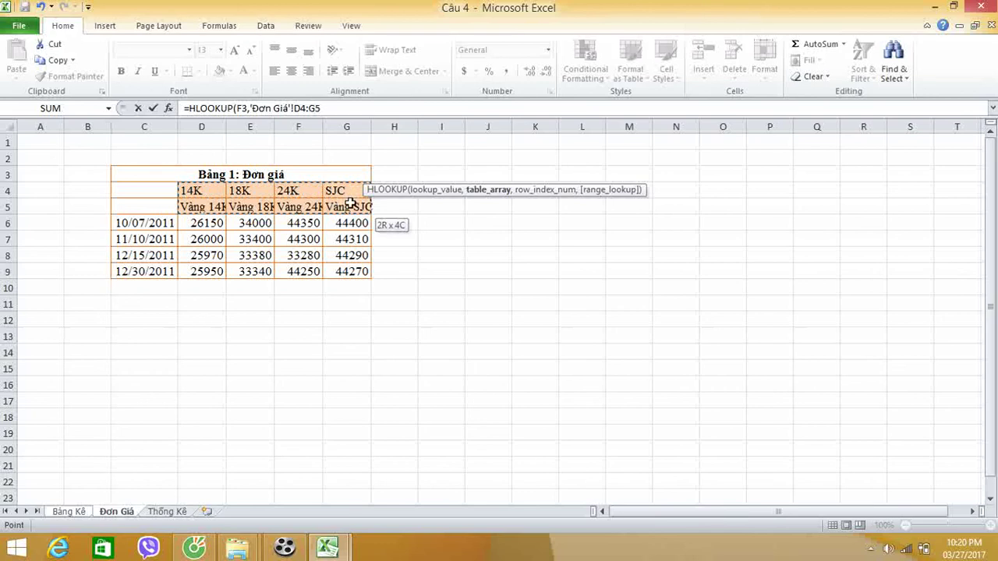
pyautogui.press('F4')
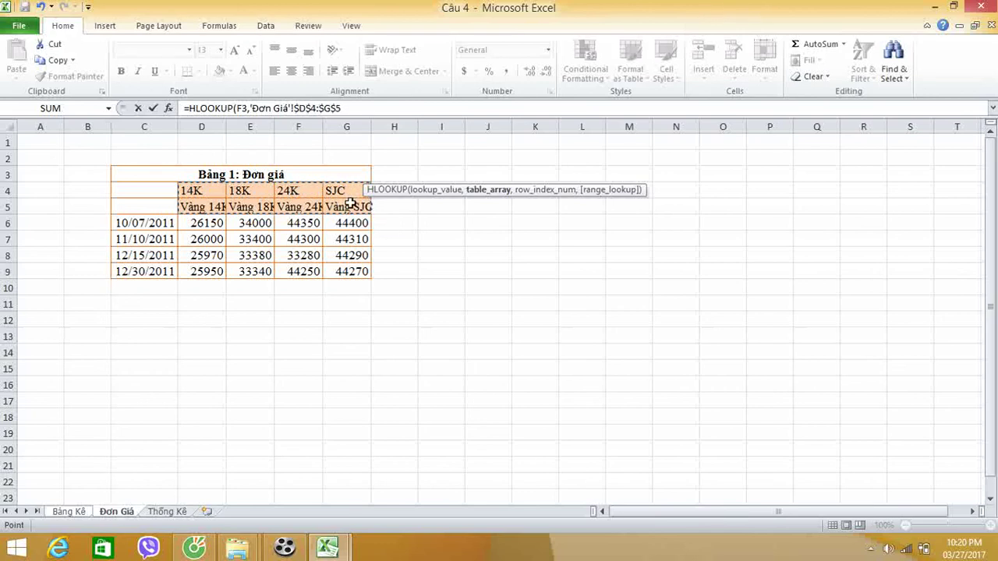
pyautogui.write(",'Bảng Kê'!")
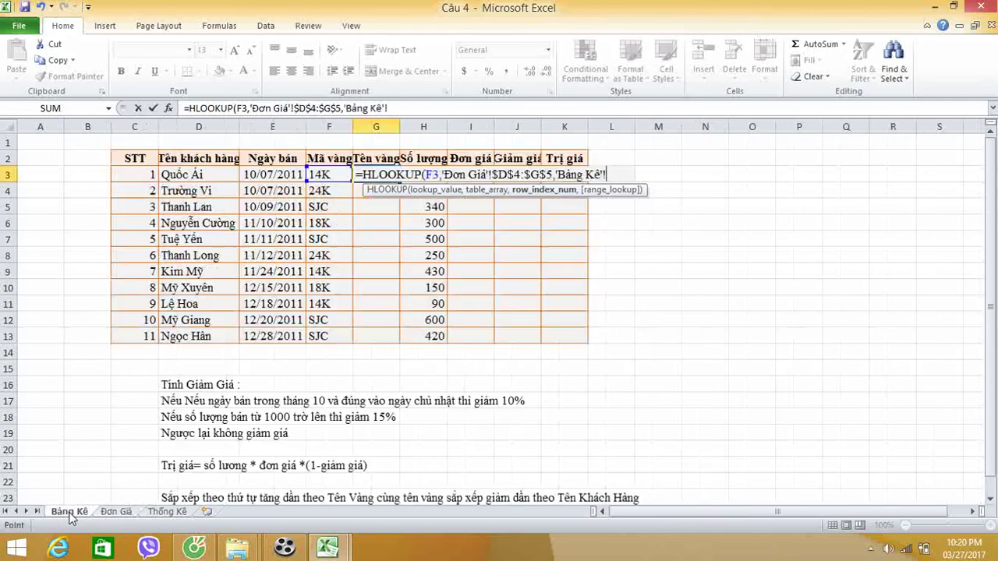
pyautogui.click(68, 512)
pyautogui.press('BackSpace')
pyautogui.press('BackSpace')
pyautogui.press('BackSpace')
pyautogui.press('BackSpace')
pyautogui.press('BackSpace')
pyautogui.press('BackSpace')
pyautogui.press('BackSpace')
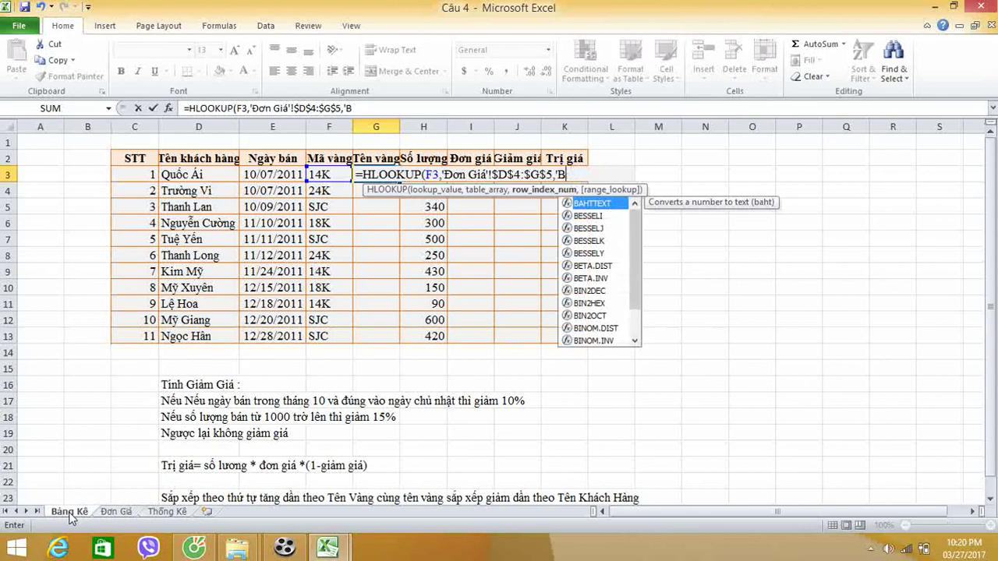
pyautogui.press('BackSpace')
pyautogui.press('BackSpace')
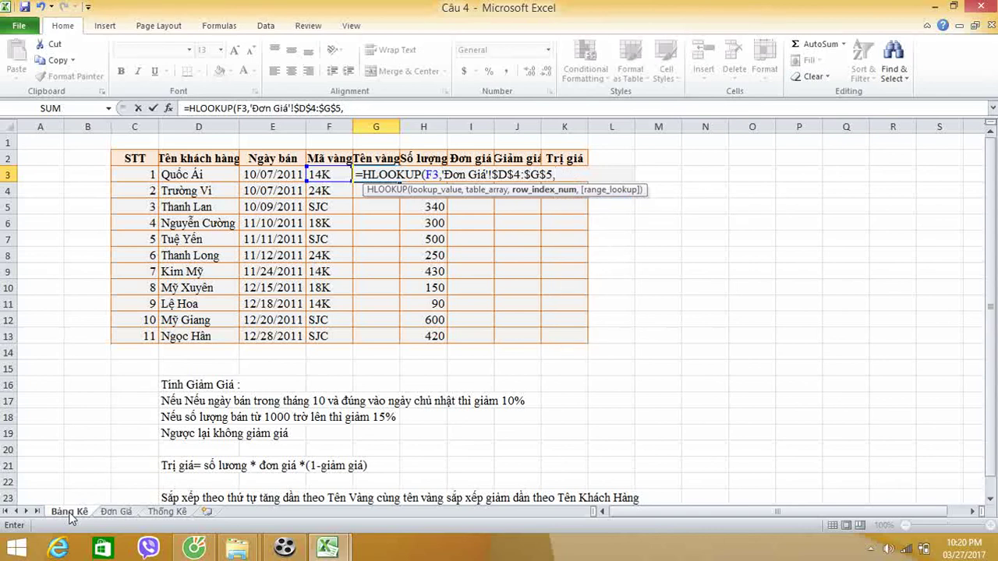
pyautogui.write('2,0')
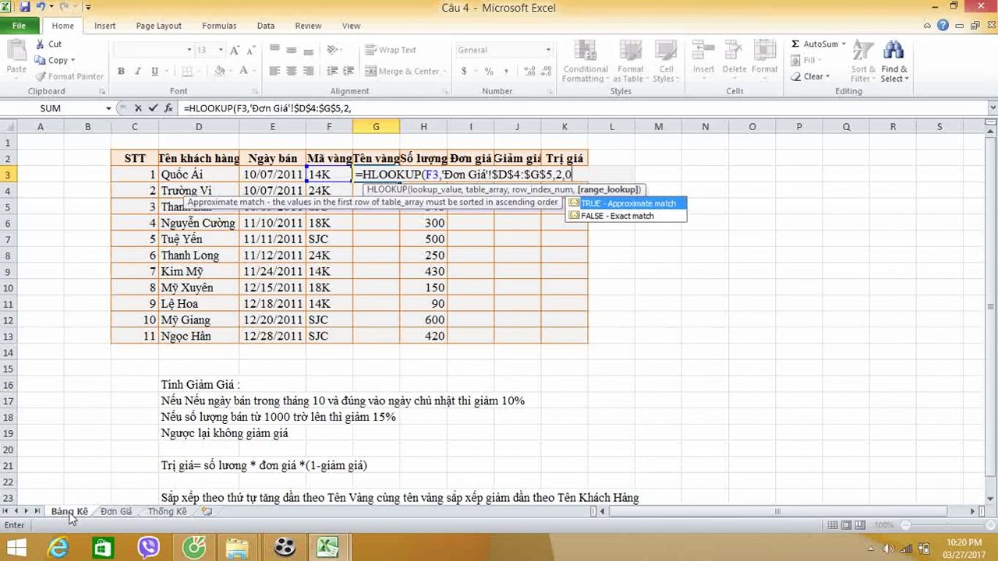
pyautogui.write(')')
pyautogui.press('Return')
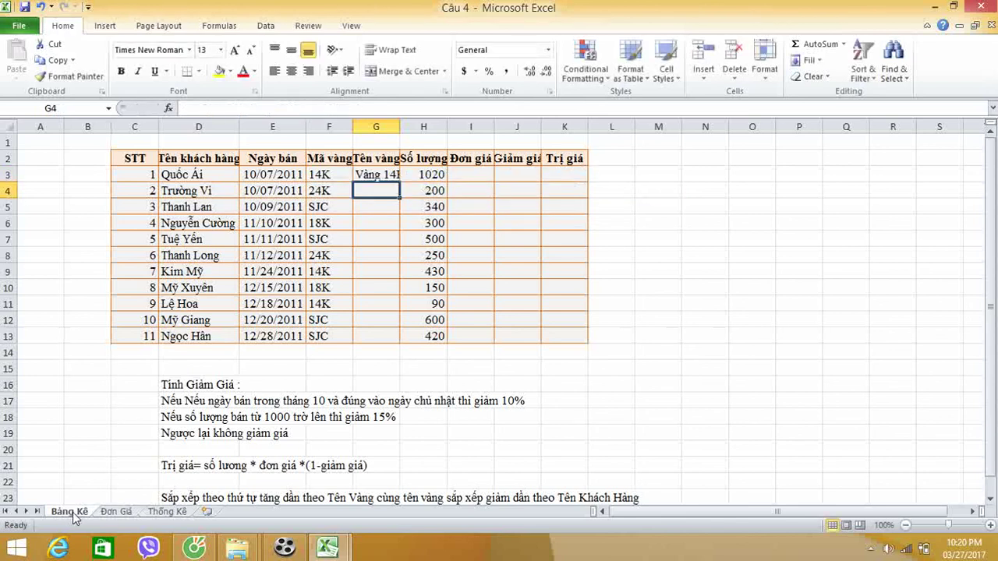
# - Fill the G3 lookup formula down to G13
pyautogui.click(371, 173)
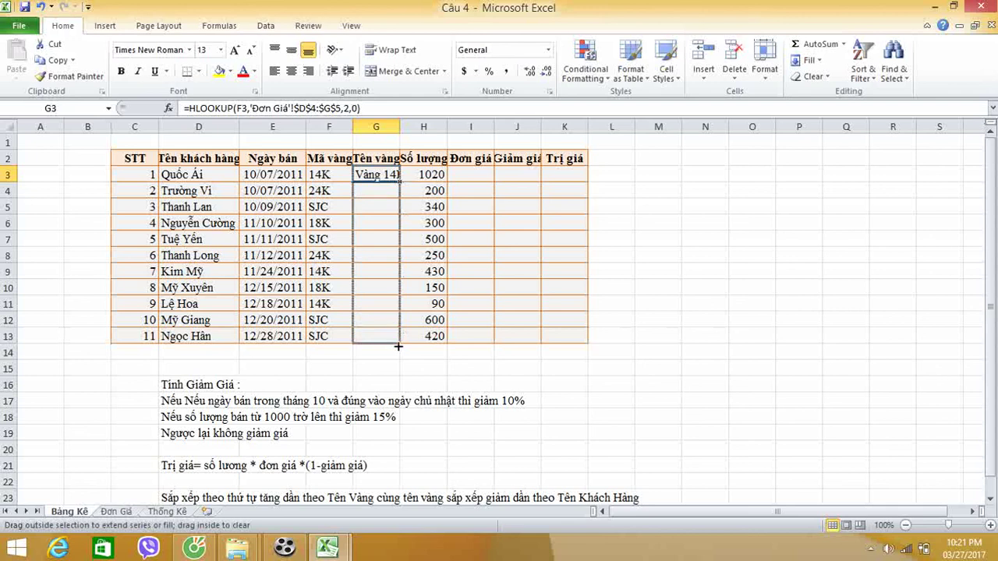
pyautogui.moveTo(399, 182); pyautogui.dragTo(397, 341)
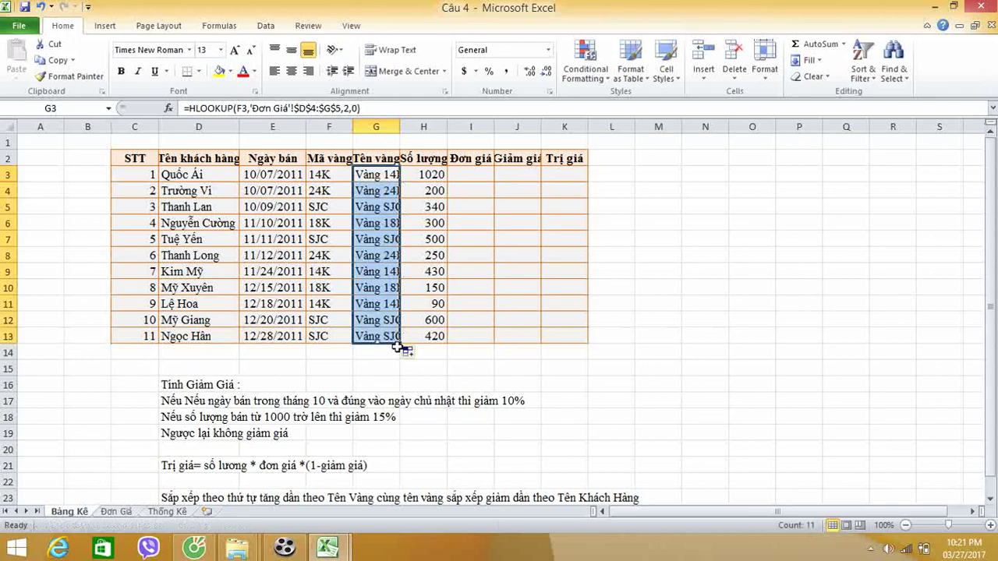
pyautogui.click(474, 174)
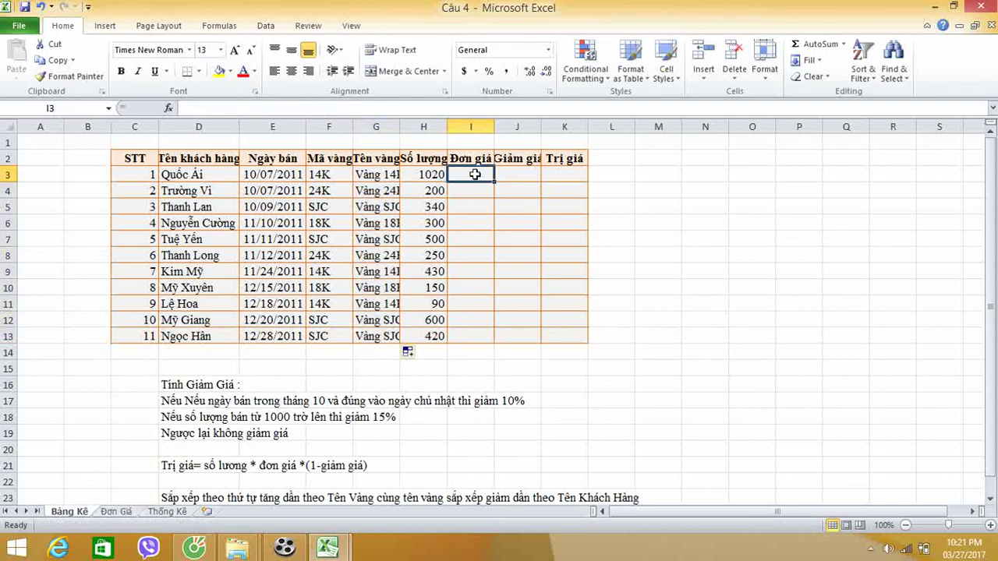
# - Start an IF formula in I3 testing F3="14K"
pyautogui.click(125, 513)
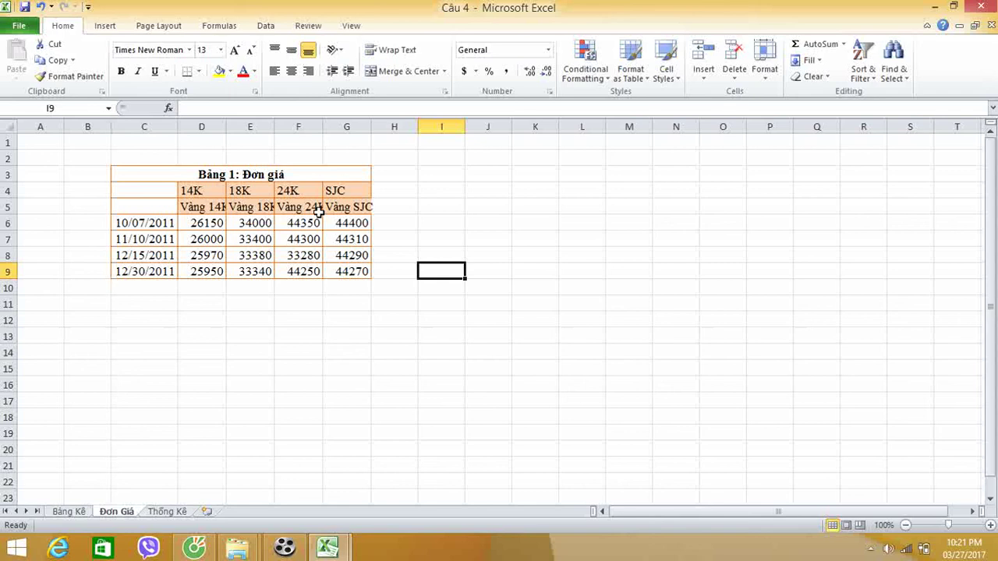
pyautogui.click(71, 512)
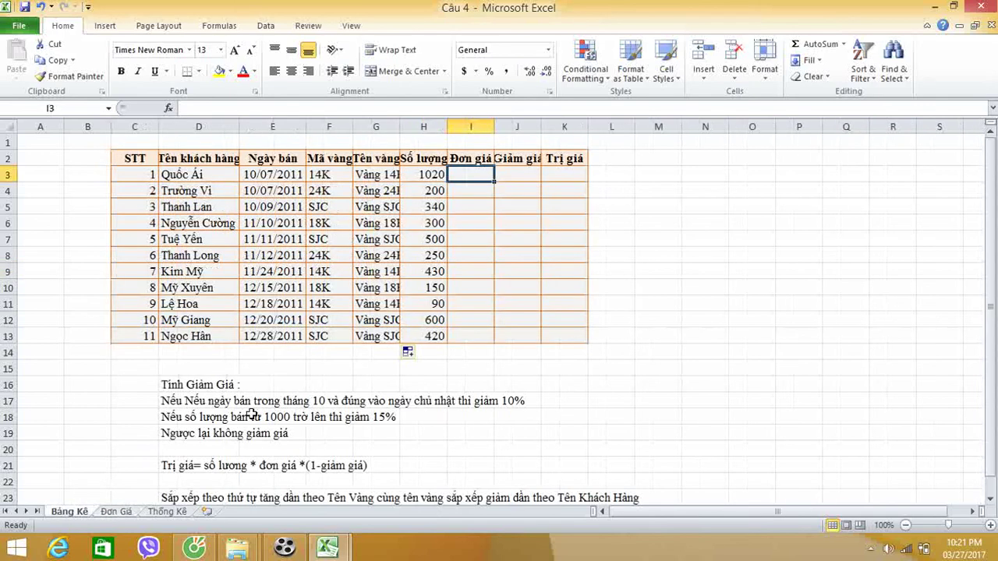
pyautogui.write('=i')
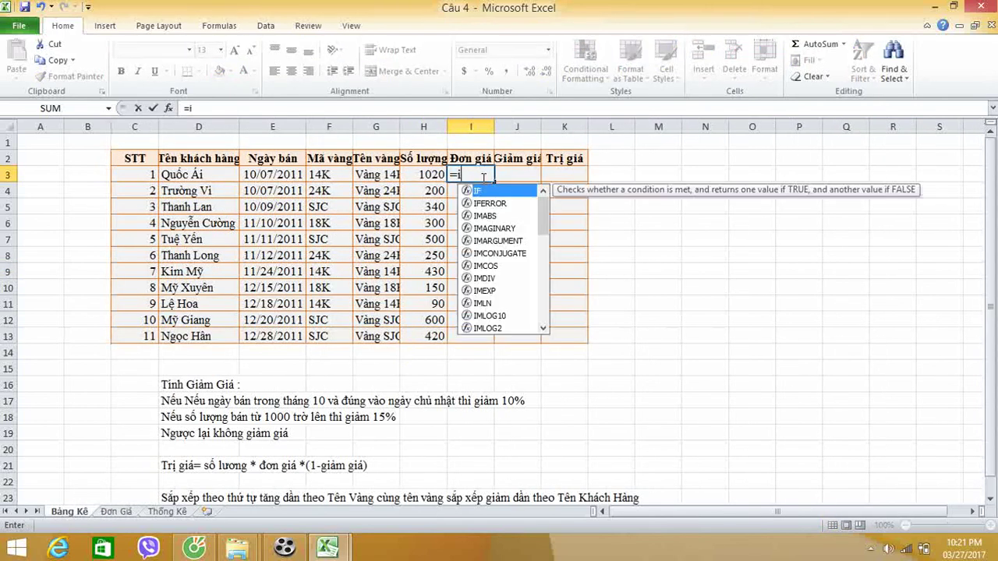
pyautogui.press('Tab')
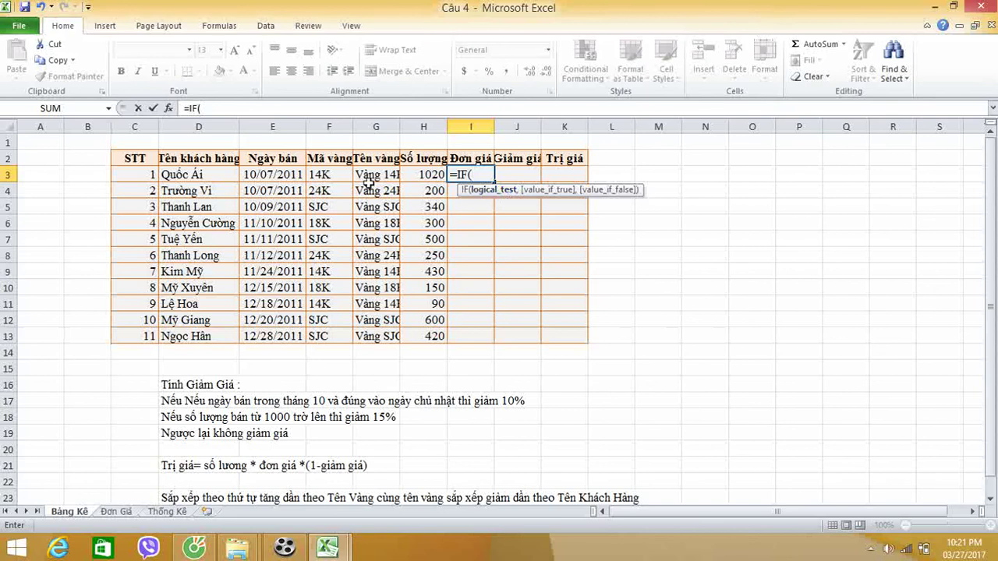
pyautogui.click(329, 175)
pyautogui.write('=')
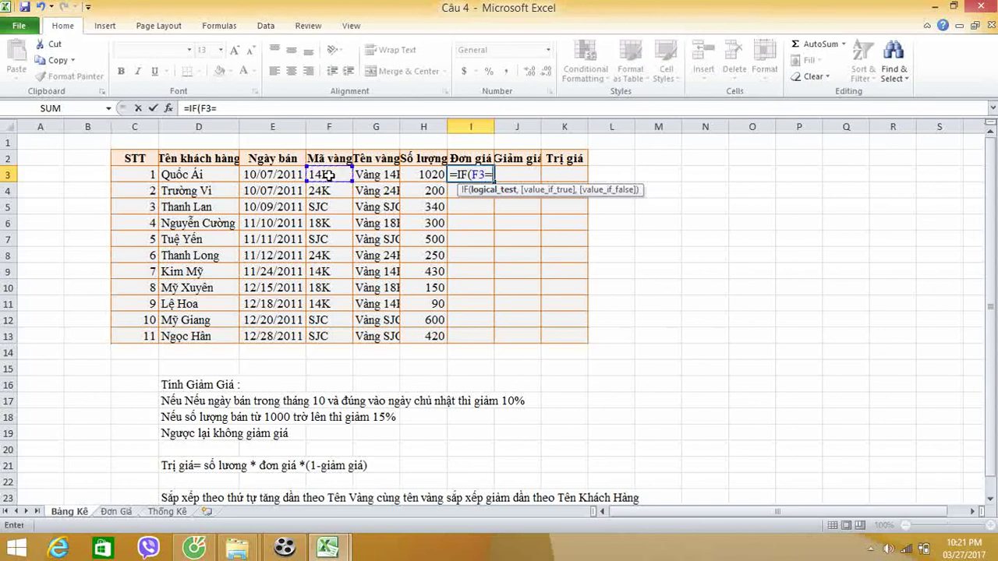
pyautogui.write('"14')
pyautogui.write('K')
pyautogui.write('"')
pyautogui.write(',')
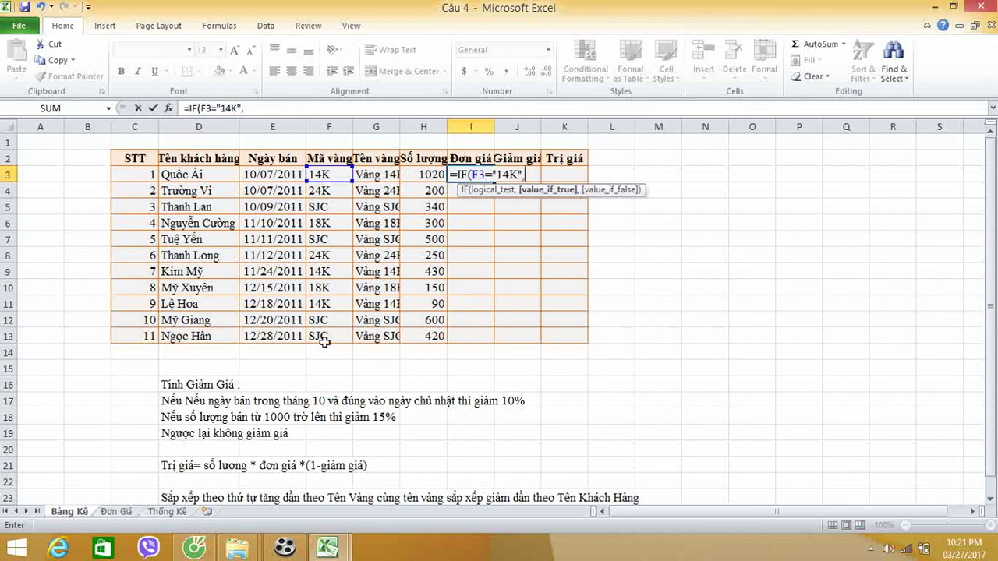
# - Add the absolute range 'Đơn Giá'!$C$6:$D$9 with arguments 2,1 to the formula
pyautogui.click(128, 512)
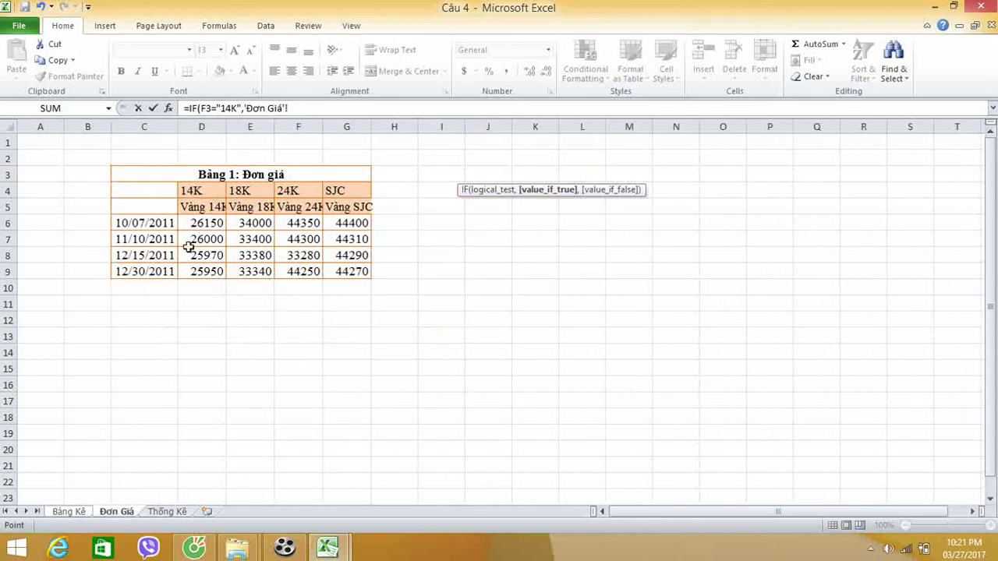
pyautogui.moveTo(137, 222); pyautogui.dragTo(201, 272)
pyautogui.press('F4')
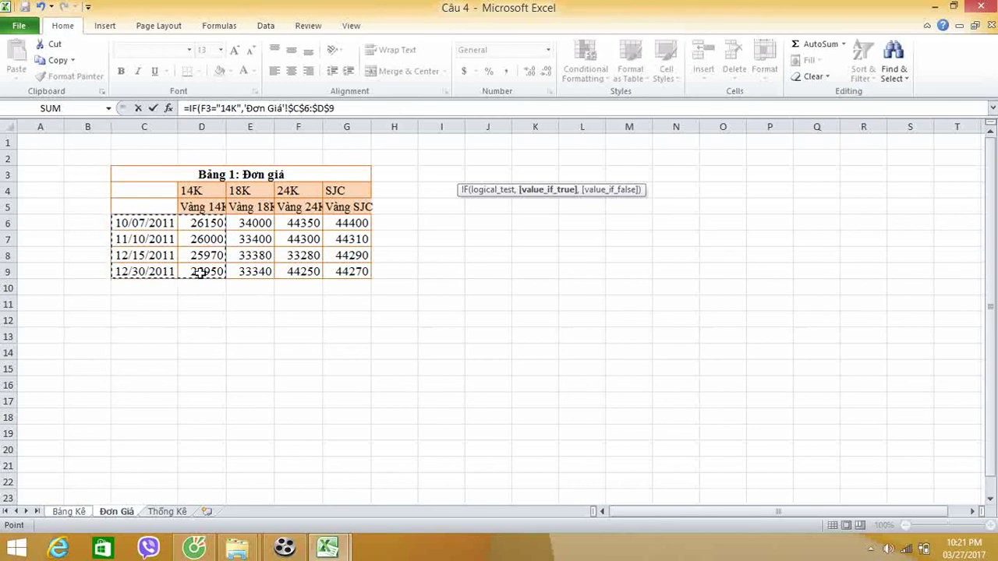
pyautogui.write(',')
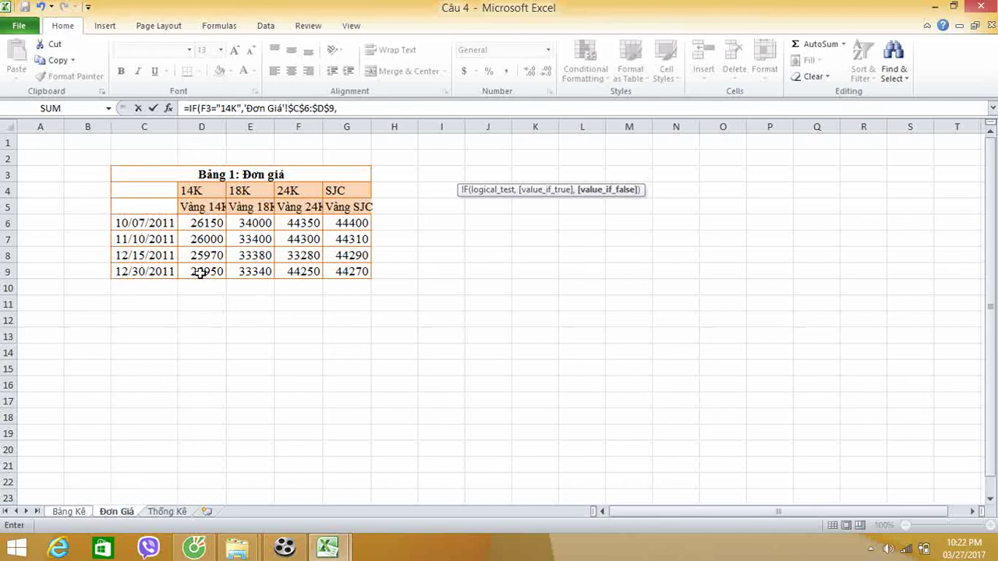
pyautogui.click(64, 512)
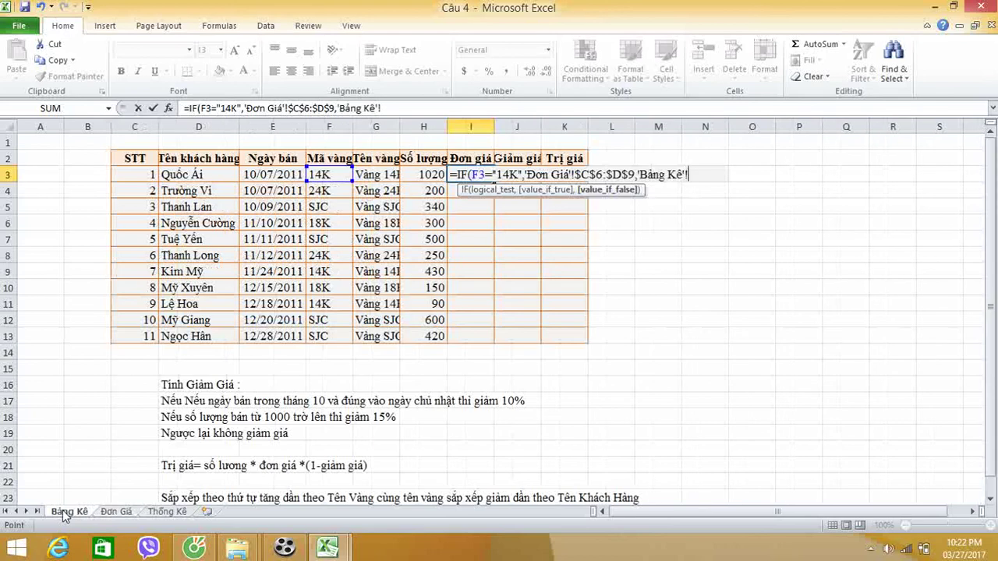
pyautogui.press('BackSpace')
pyautogui.press('BackSpace')
pyautogui.press('BackSpace')
pyautogui.press('BackSpace')
pyautogui.press('BackSpace')
pyautogui.press('BackSpace')
pyautogui.press('BackSpace')
pyautogui.press('BackSpace')
pyautogui.press('BackSpace')
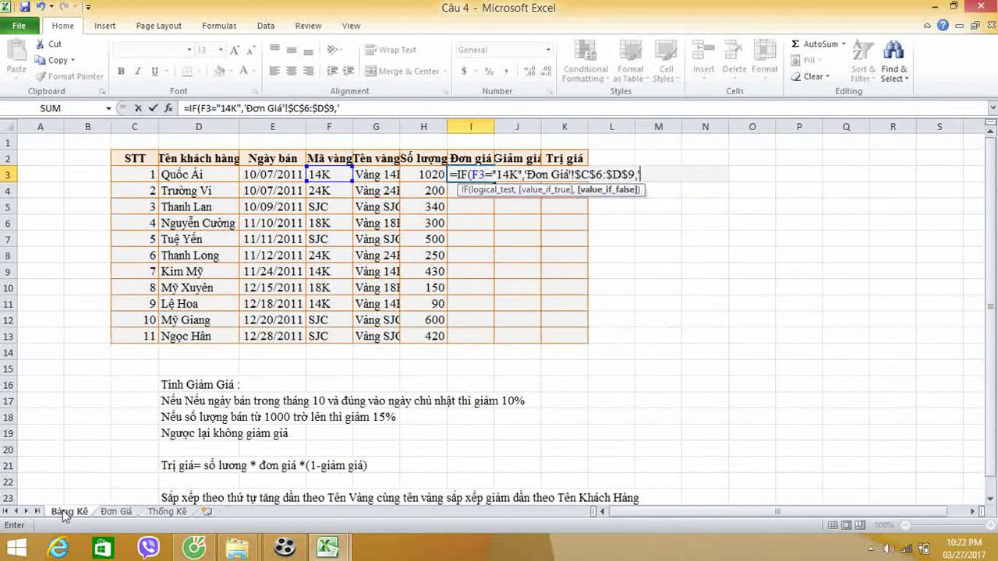
pyautogui.press('BackSpace')
pyautogui.write('2,')
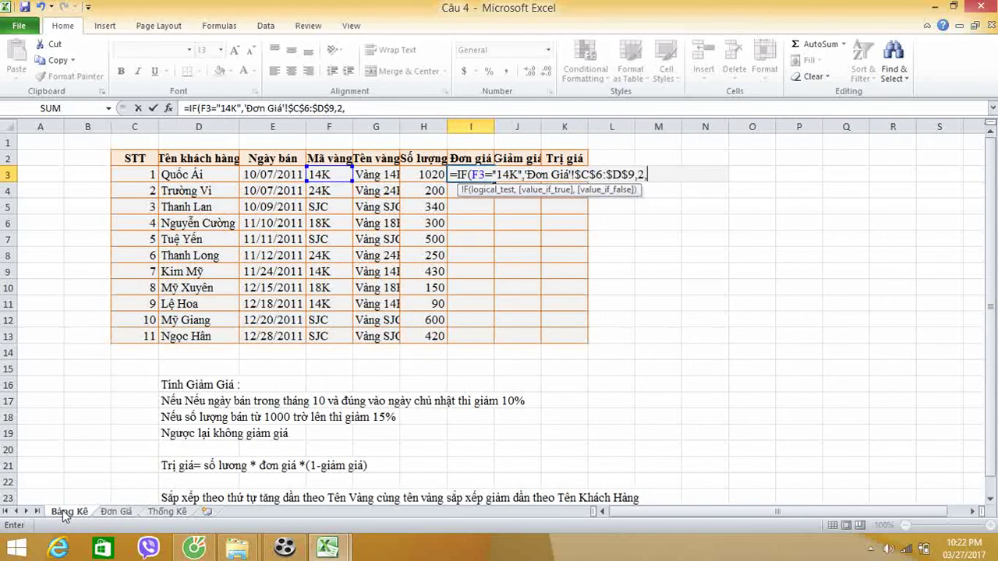
pyautogui.write('1')
# - Replace the formula's end with a VLOOKUP using sale date E3 as lookup value
pyautogui.press('BackSpace')
pyautogui.press('BackSpace')
pyautogui.press('BackSpace')
pyautogui.press('BackSpace')
pyautogui.press('BackSpace')
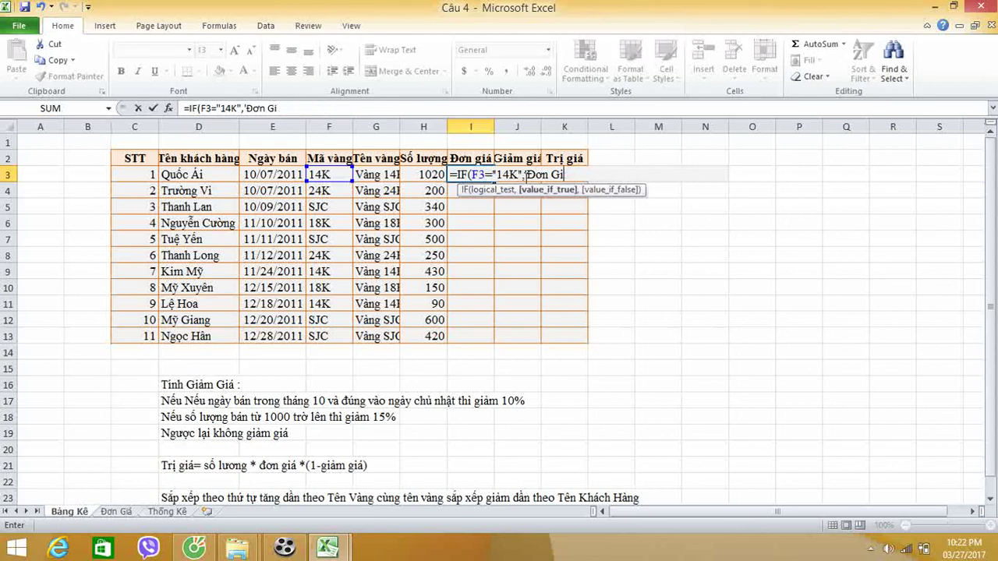
pyautogui.press('BackSpace')
pyautogui.press('BackSpace')
pyautogui.press('BackSpace')
pyautogui.write('v')
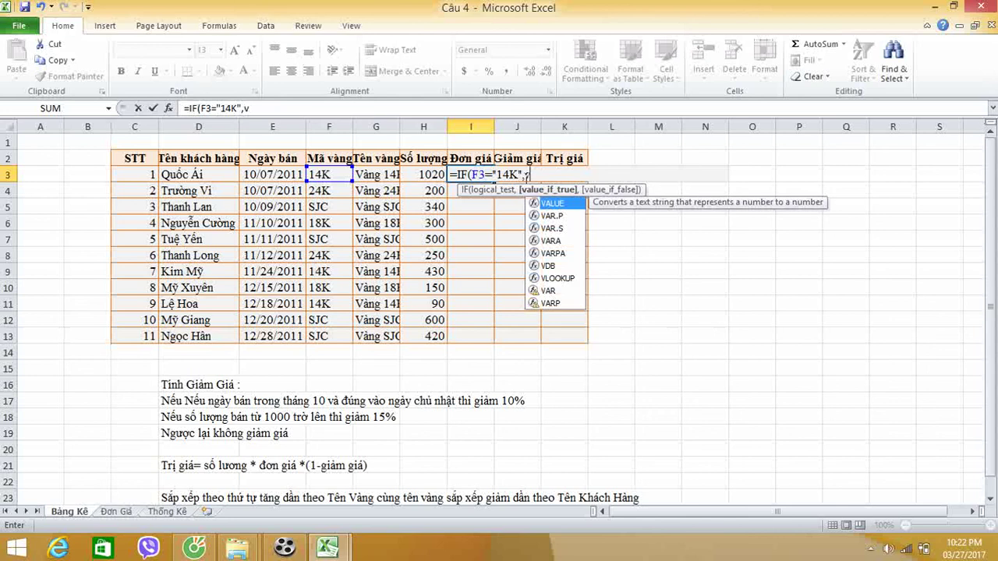
pyautogui.doubleClick(558, 278)
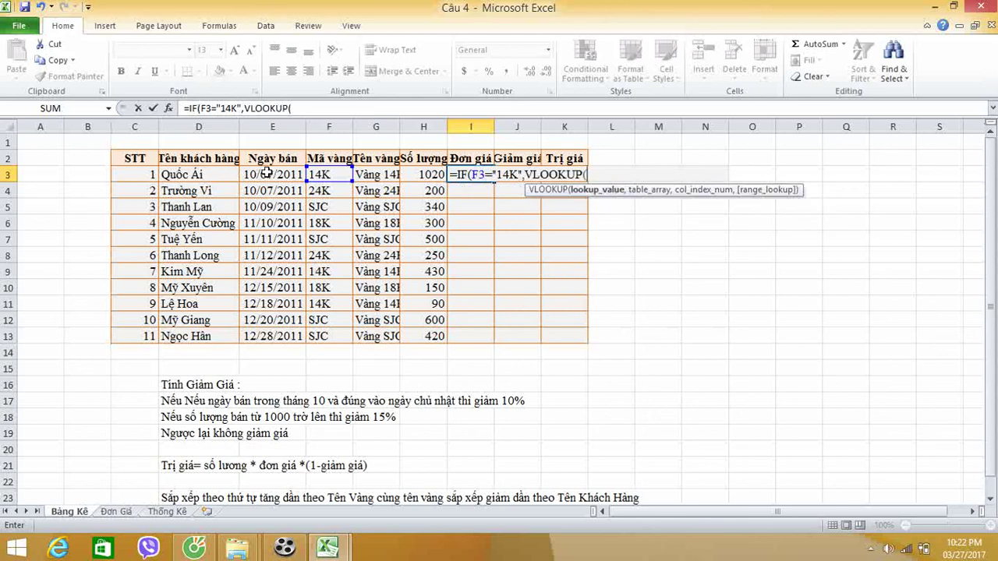
pyautogui.click(267, 173)
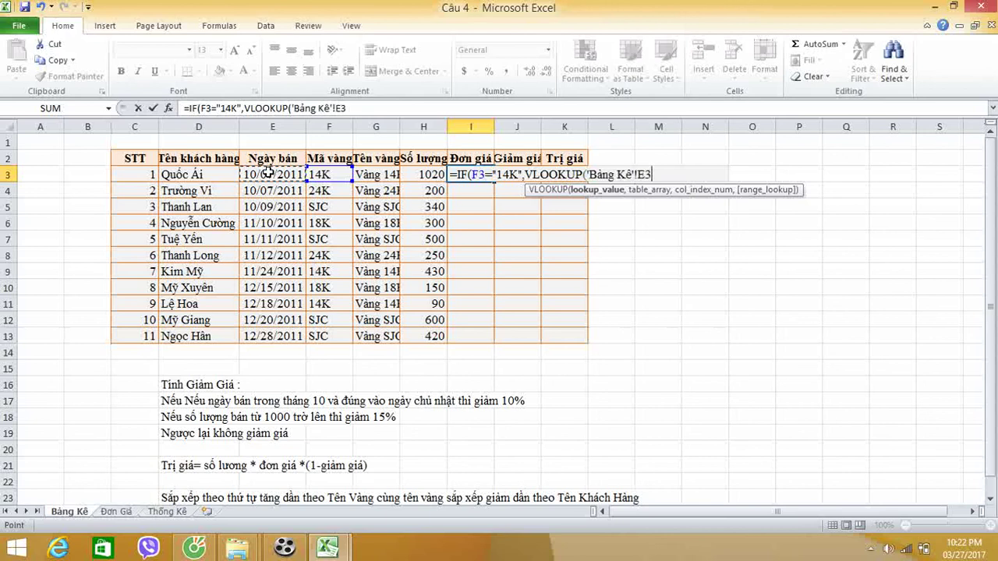
pyautogui.write(',')
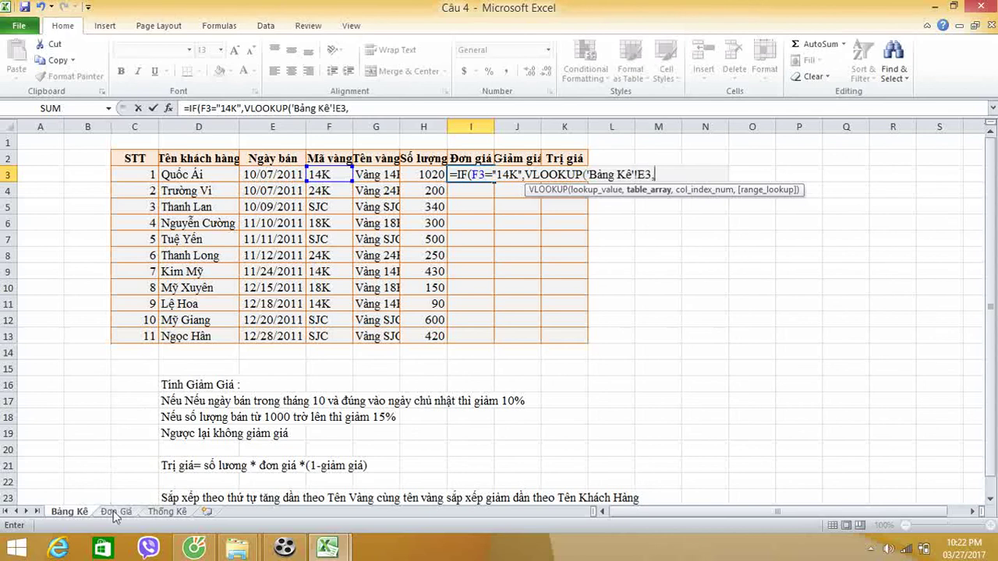
# - Complete the VLOOKUP with 'Đơn Giá'!$C$6:$D$9, column 2, match 1, and close it
pyautogui.click(116, 512)
pyautogui.moveTo(129, 226); pyautogui.dragTo(209, 273)
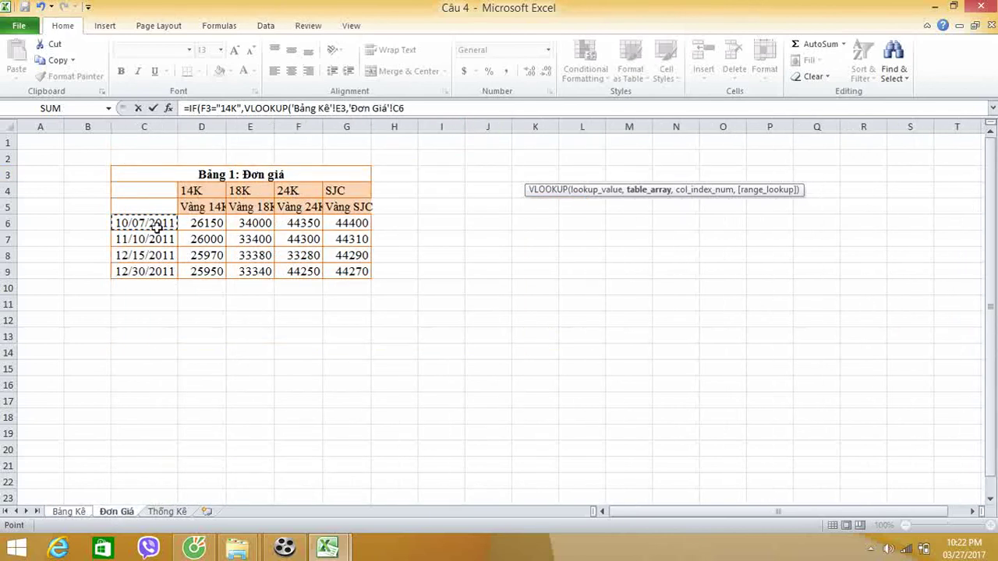
pyautogui.press('F4')
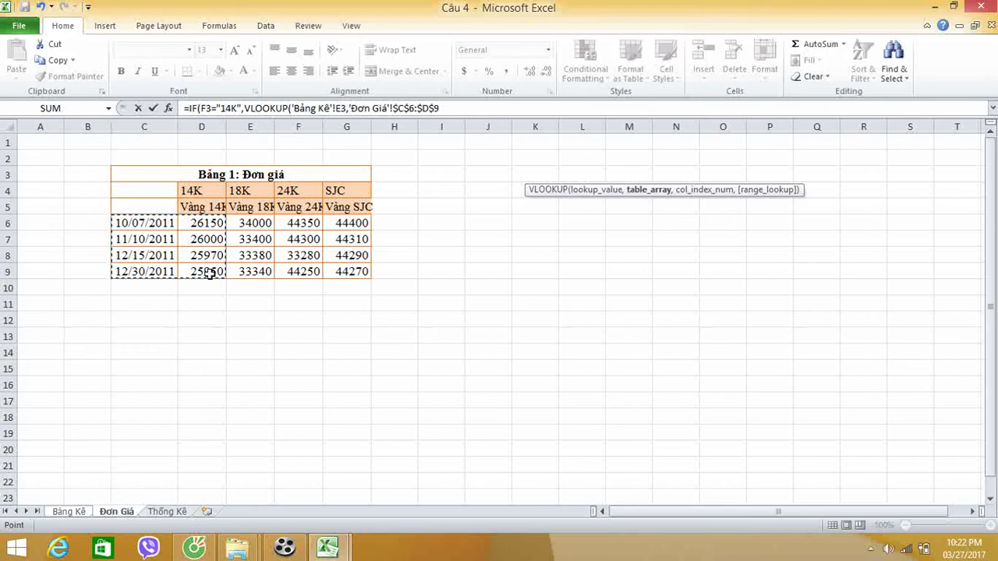
pyautogui.write(',')
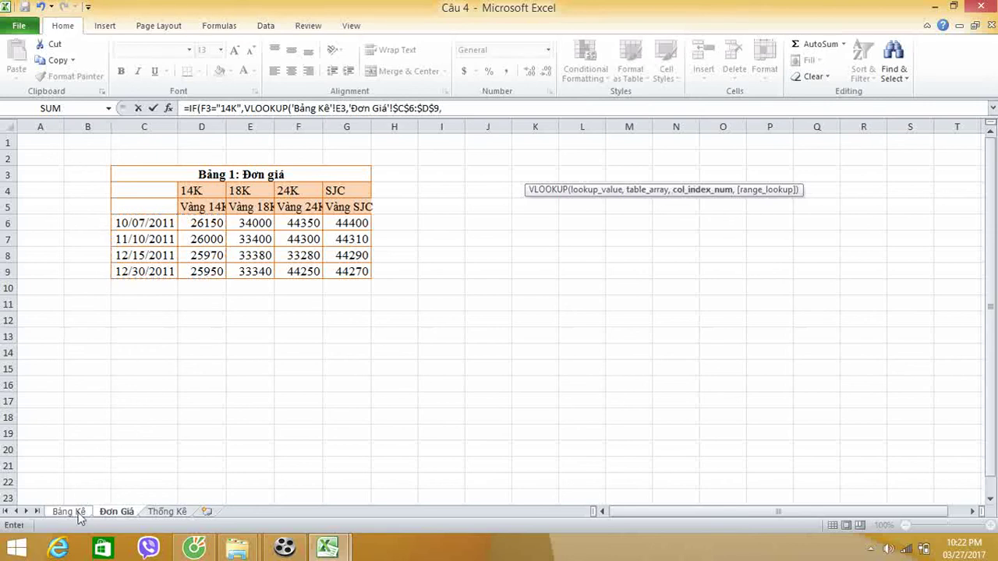
pyautogui.click(70, 512)
pyautogui.press('BackSpace')
pyautogui.press('BackSpace')
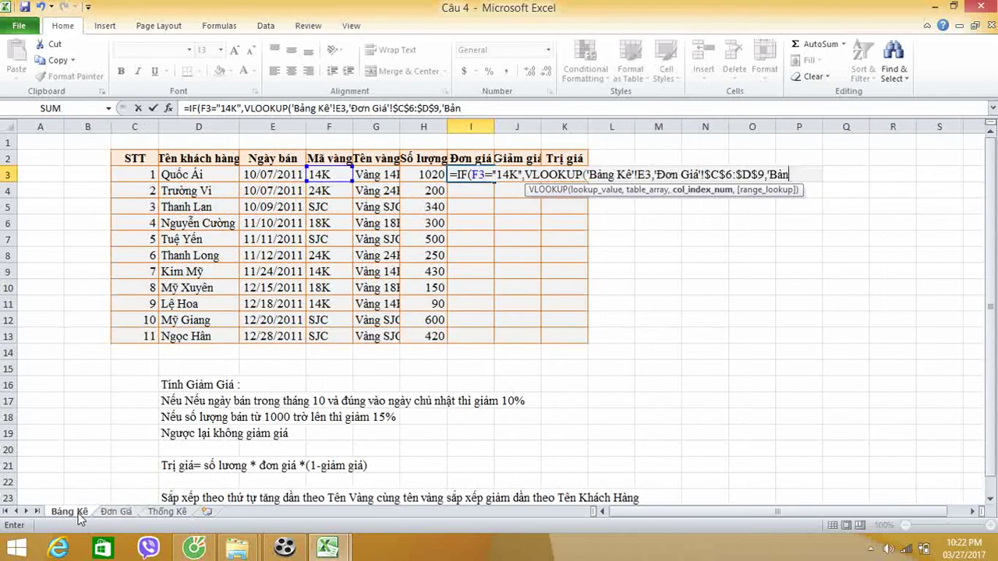
pyautogui.press('BackSpace')
pyautogui.press('BackSpace')
pyautogui.press('BackSpace')
pyautogui.press('BackSpace')
pyautogui.write('2')
pyautogui.write(',1')
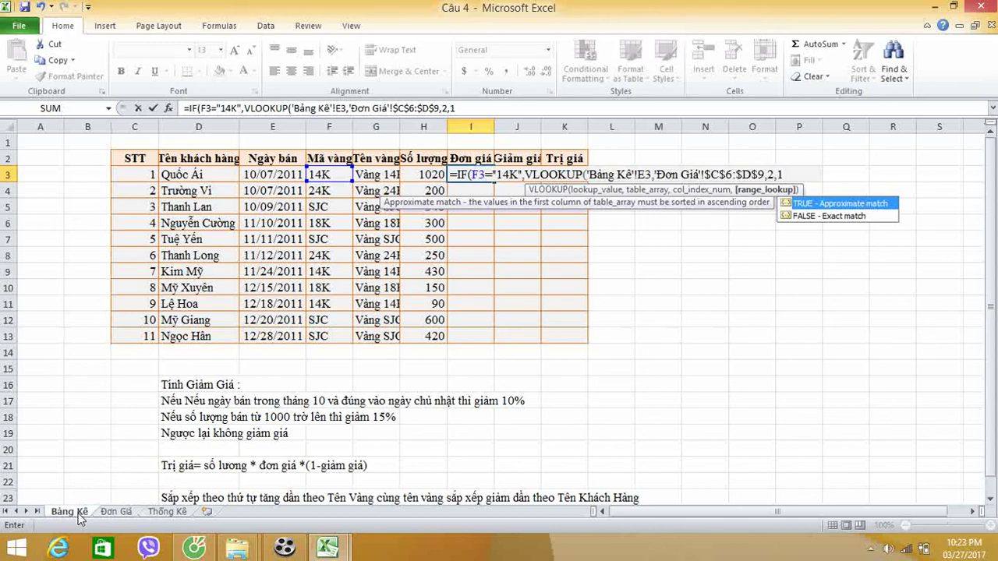
pyautogui.write(')')
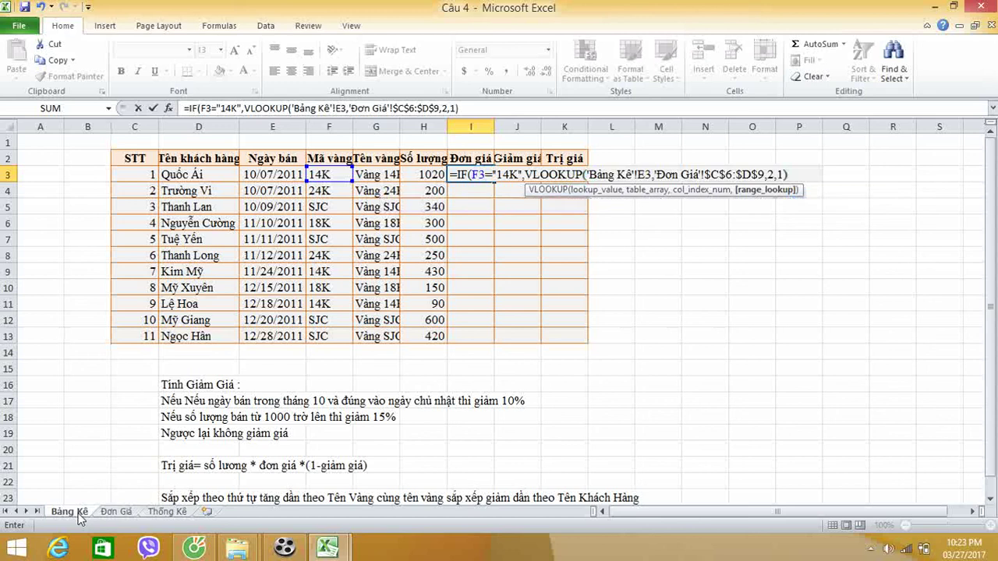
pyautogui.write(',')
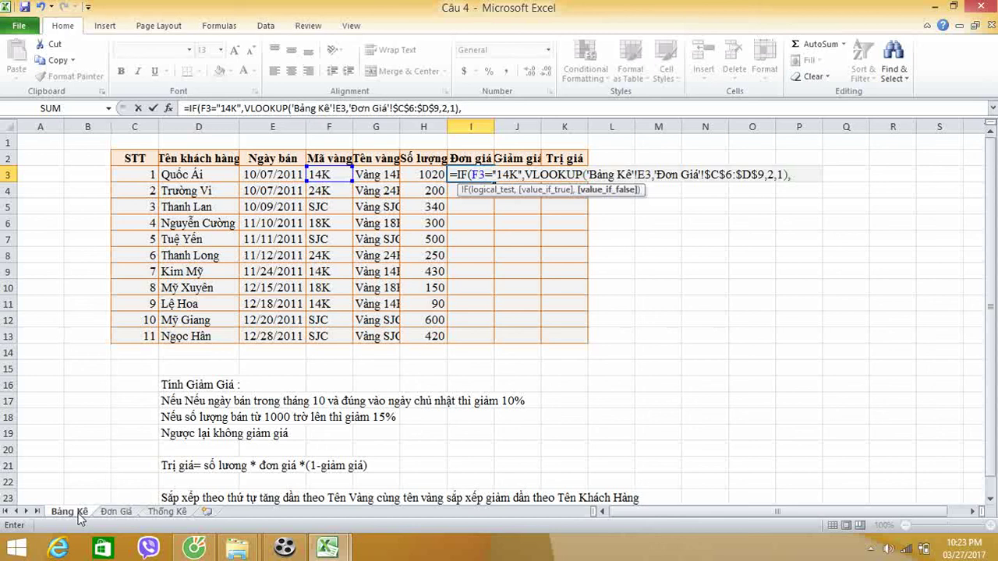
# - Add a nested IF testing F3="24K"
pyautogui.write('i')
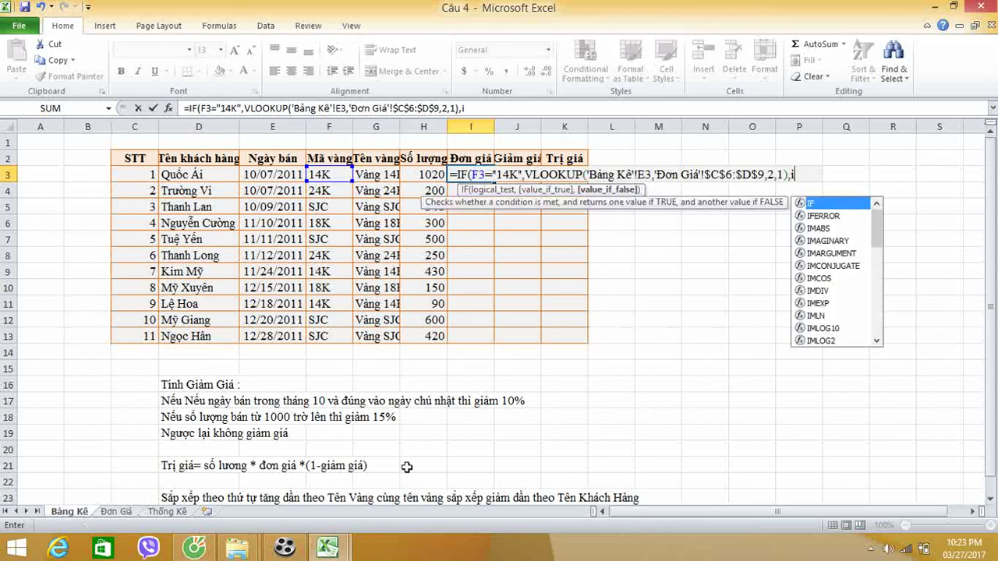
pyautogui.doubleClick(837, 204)
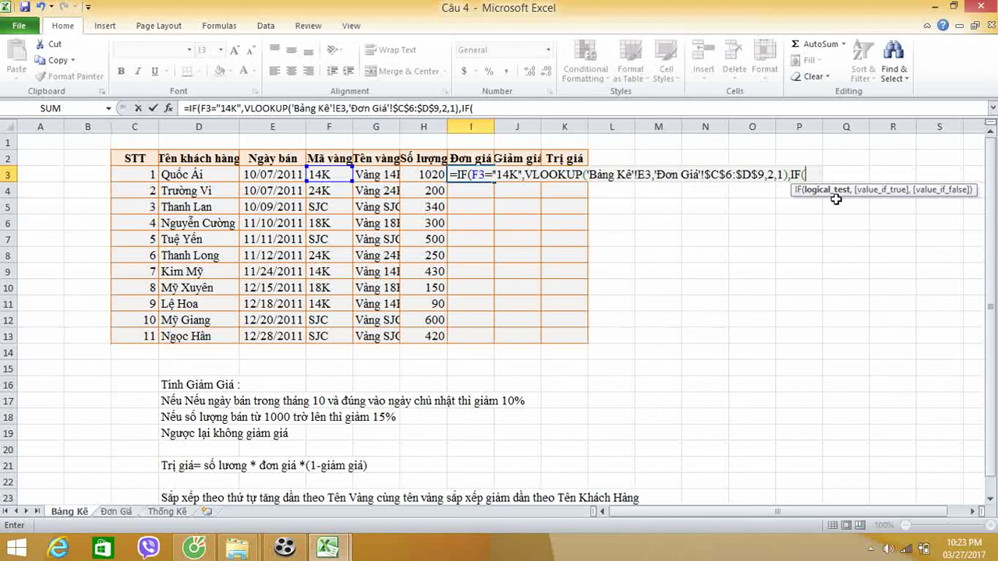
pyautogui.click(327, 175)
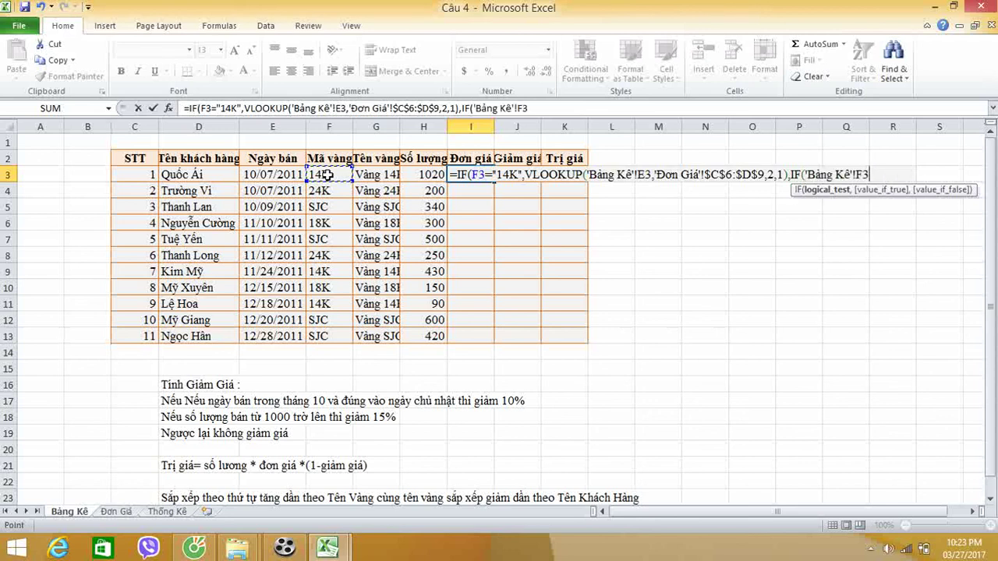
pyautogui.write('="')
pyautogui.write('24K')
pyautogui.write(',')
pyautogui.write('v')
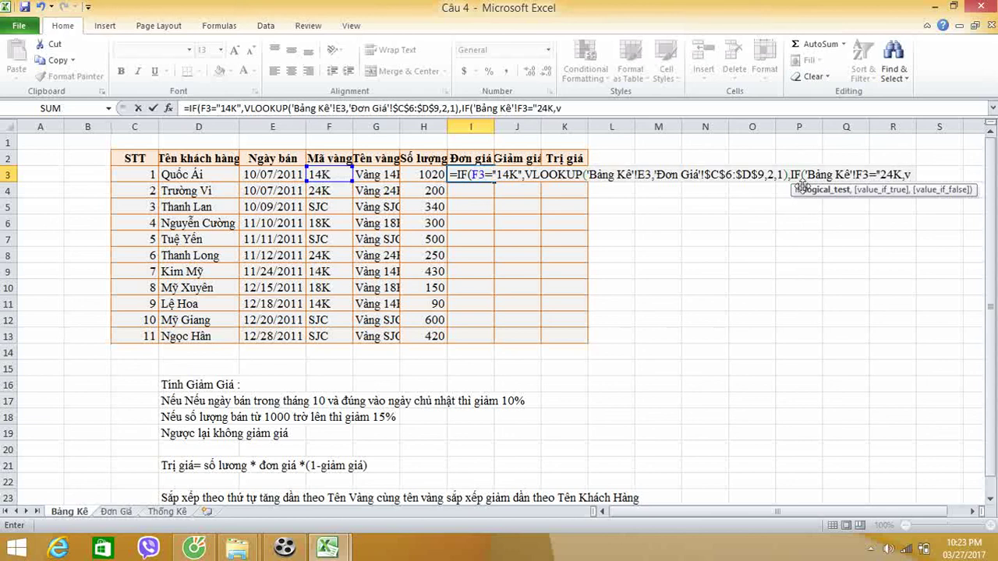
pyautogui.press('BackSpace')
pyautogui.press('BackSpace')
pyautogui.write('",')
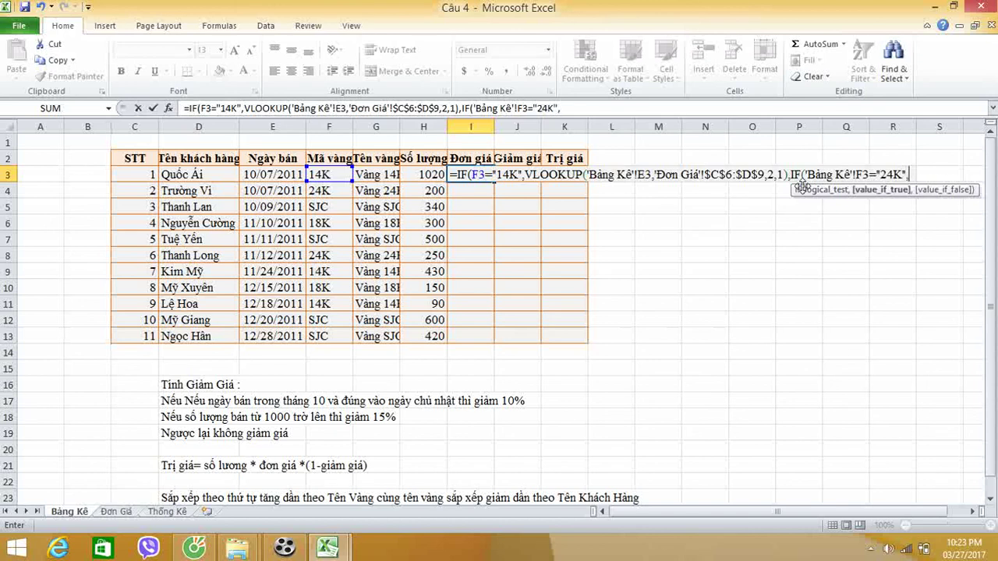
pyautogui.write('v')
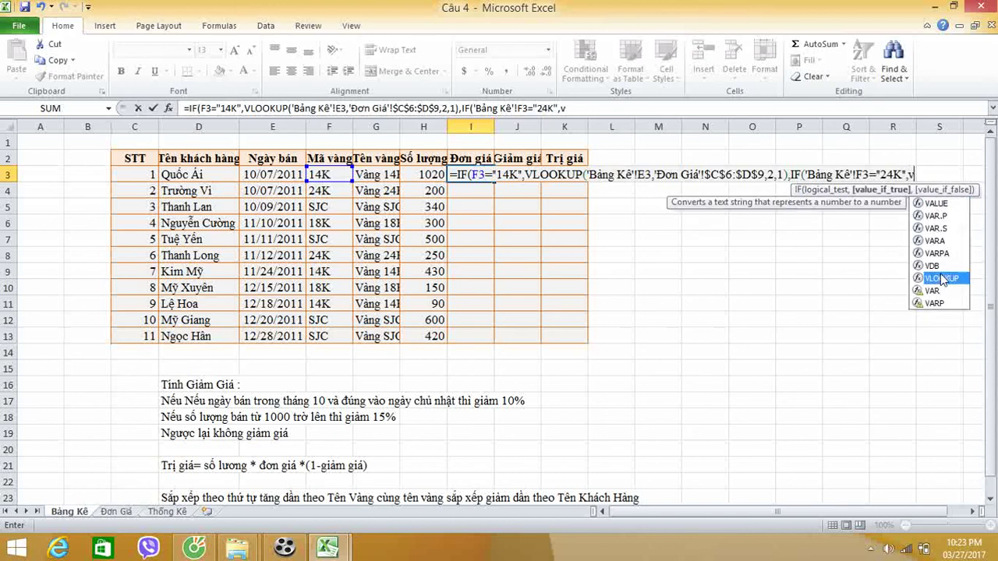
# - Start the 24K VLOOKUP of E3 against the absolute range 'Đơn Giá'!$C$6:$F$9
pyautogui.doubleClick(940, 274)
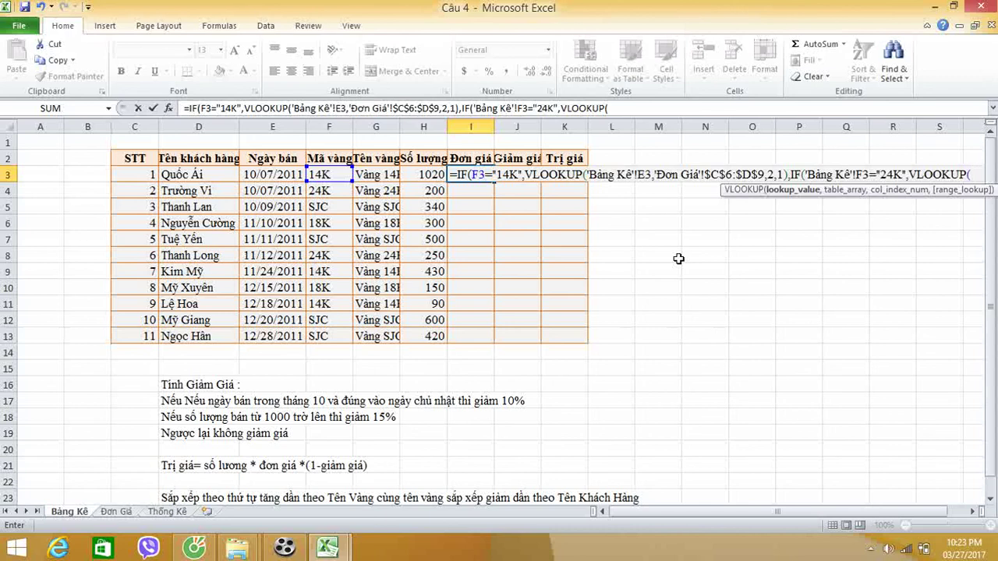
pyautogui.click(263, 173)
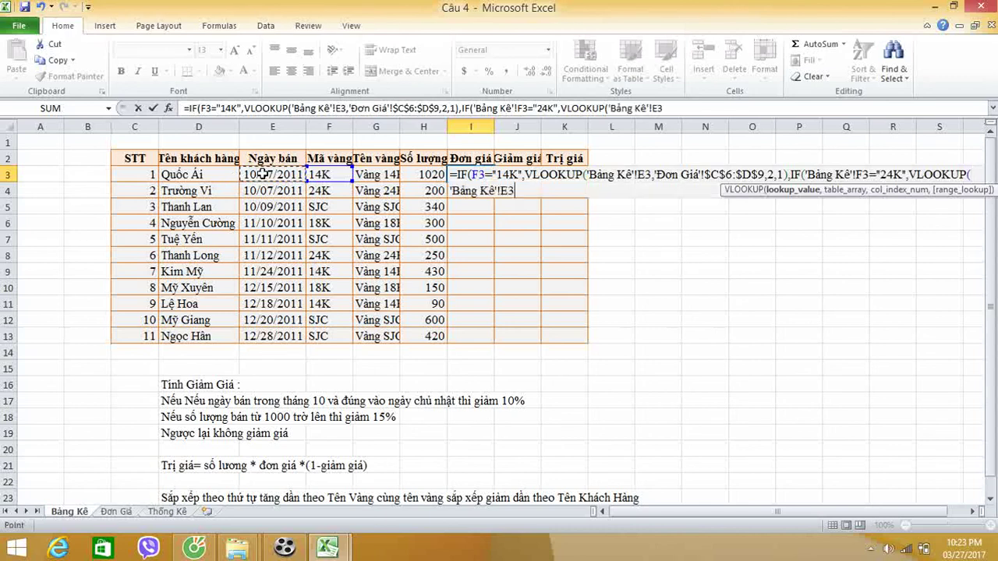
pyautogui.write(',')
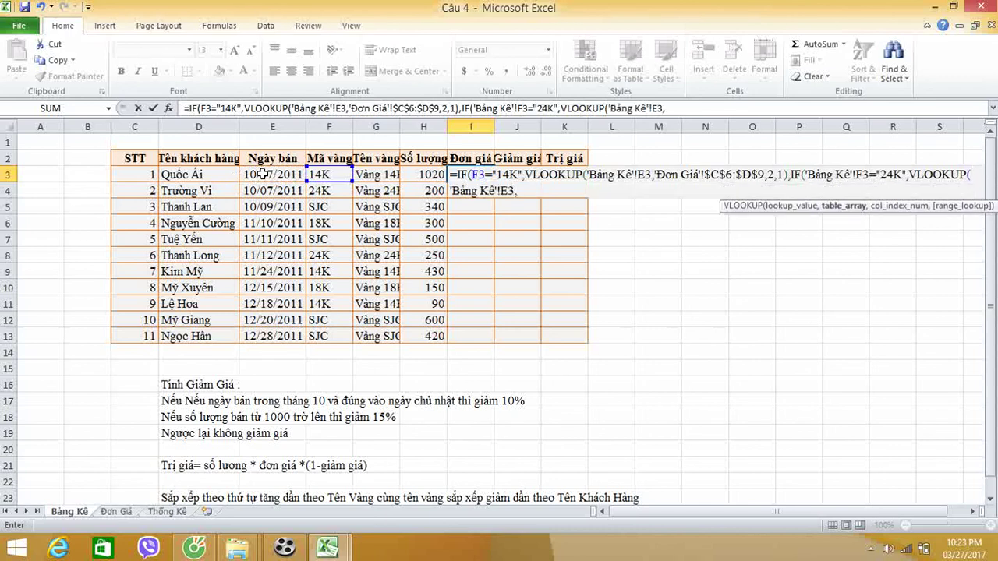
pyautogui.click(117, 512)
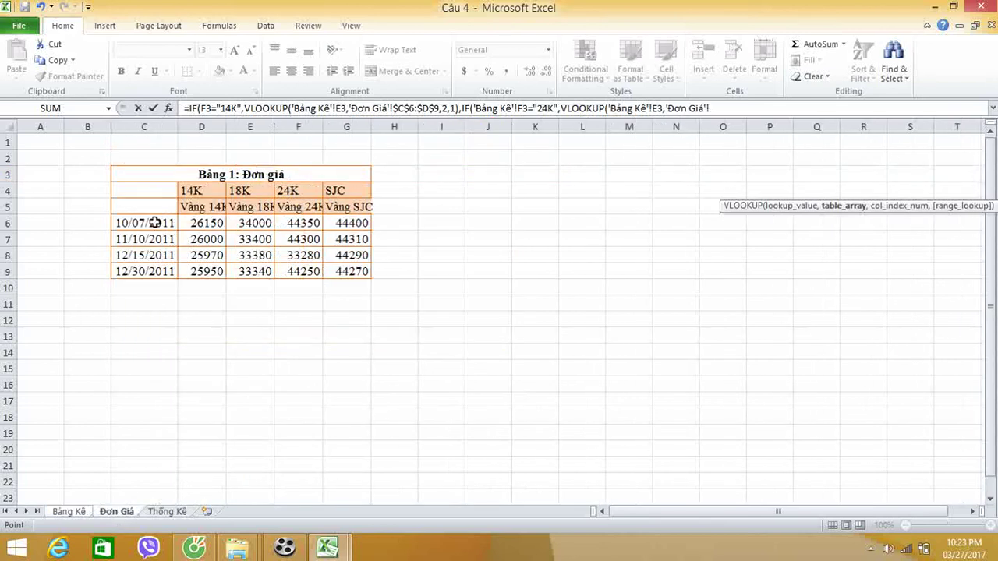
pyautogui.moveTo(156, 223); pyautogui.dragTo(296, 273)
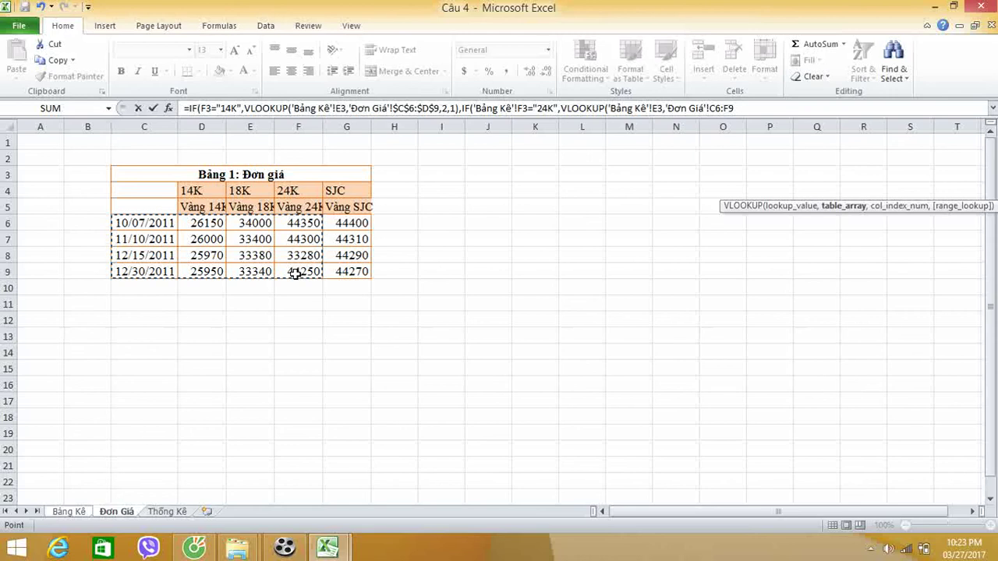
pyautogui.press('F4')
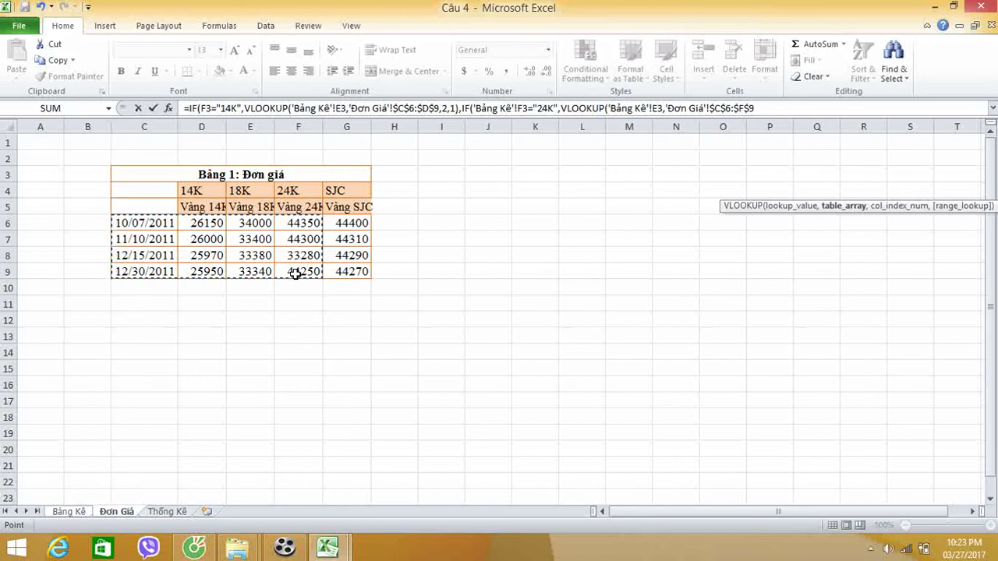
pyautogui.click(69, 512)
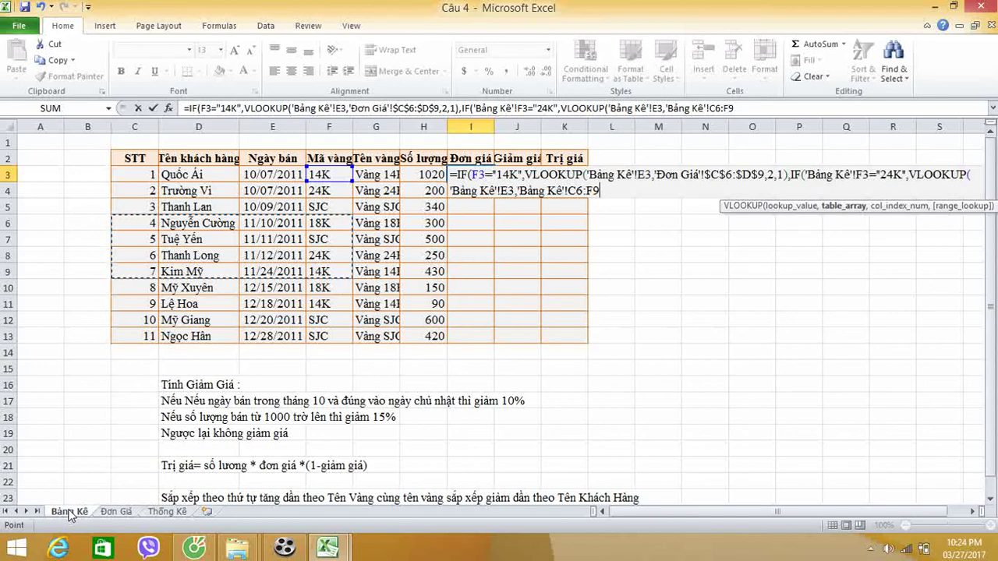
# - Fix the 24K lookup to 'Đơn Giá'!$C$6:$F$9, column 4, match 1, and close it
pyautogui.press('BackSpace')
pyautogui.press('BackSpace')
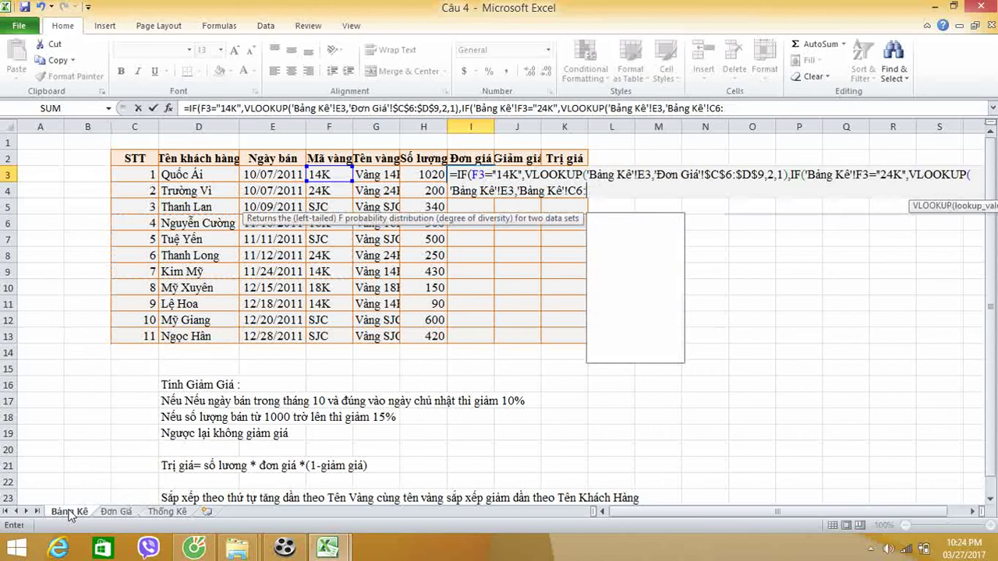
pyautogui.press('BackSpace')
pyautogui.press('BackSpace')
pyautogui.press('BackSpace')
pyautogui.press('BackSpace')
pyautogui.press('BackSpace')
pyautogui.press('BackSpace')
pyautogui.press('BackSpace')
pyautogui.press('BackSpace')
pyautogui.press('BackSpace')
pyautogui.press('BackSpace')
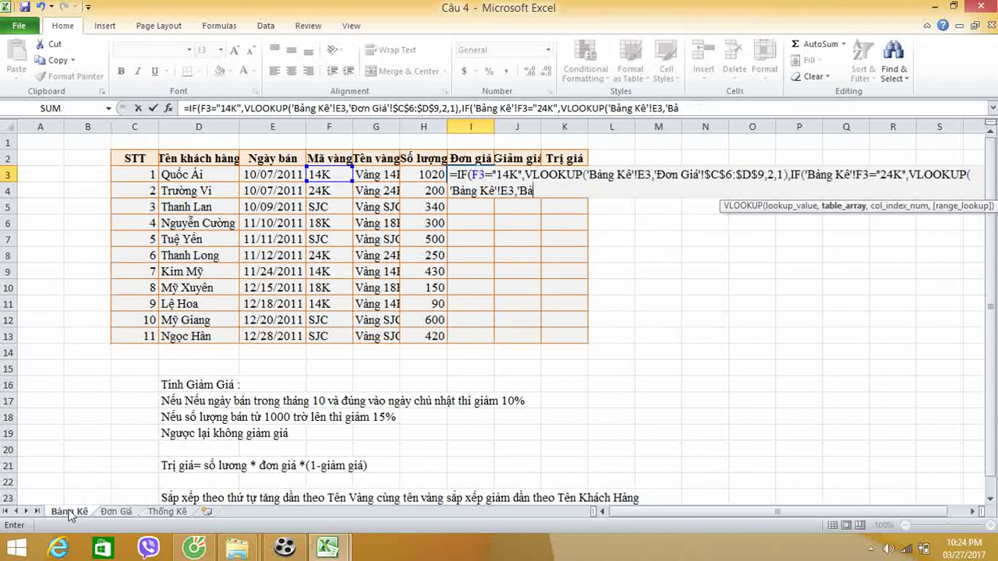
pyautogui.press('BackSpace')
pyautogui.press('BackSpace')
pyautogui.click(104, 513)
pyautogui.moveTo(145, 223)
pyautogui.mouseDown()
pyautogui.moveTo(288, 231)
pyautogui.moveTo(292, 271)
pyautogui.mouseUp()
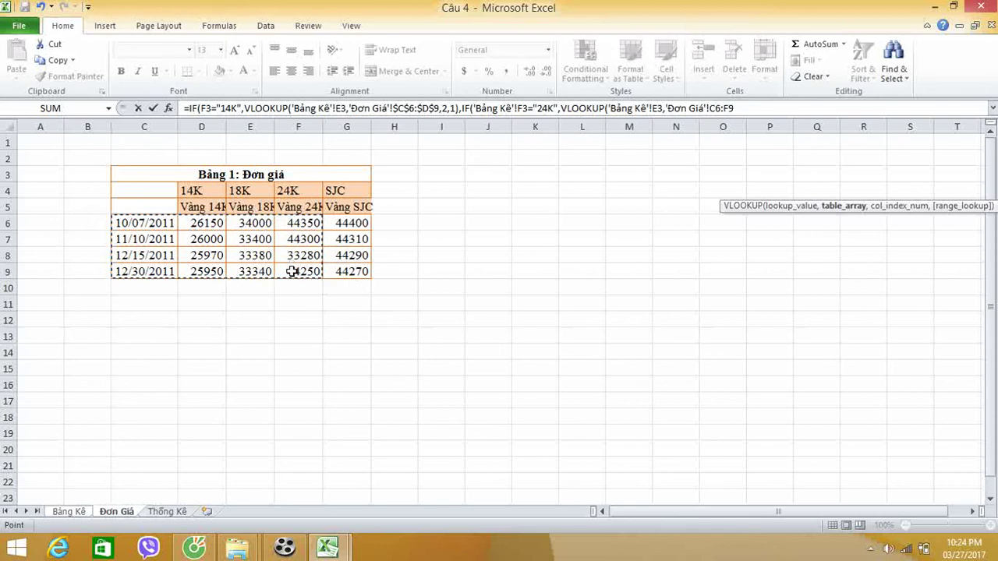
pyautogui.press('F4')
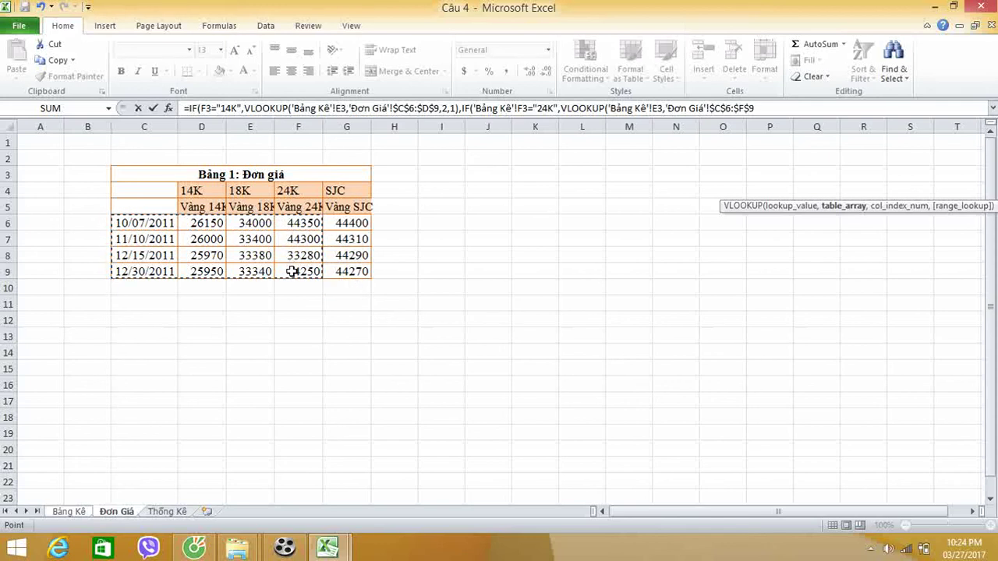
pyautogui.write(',')
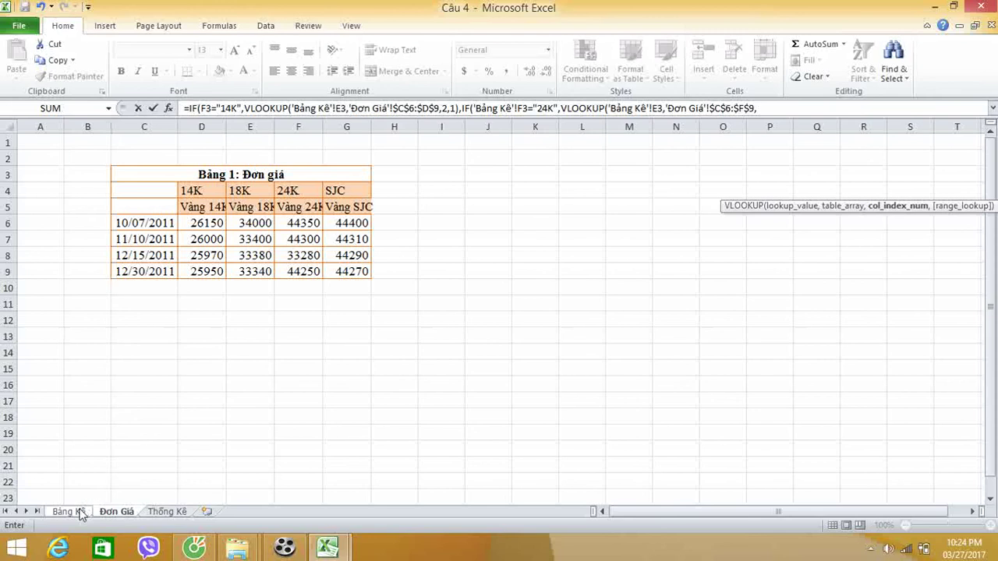
pyautogui.click(81, 512)
pyautogui.press('BackSpace')
pyautogui.press('BackSpace')
pyautogui.press('BackSpace')
pyautogui.press('BackSpace')
pyautogui.press('BackSpace')
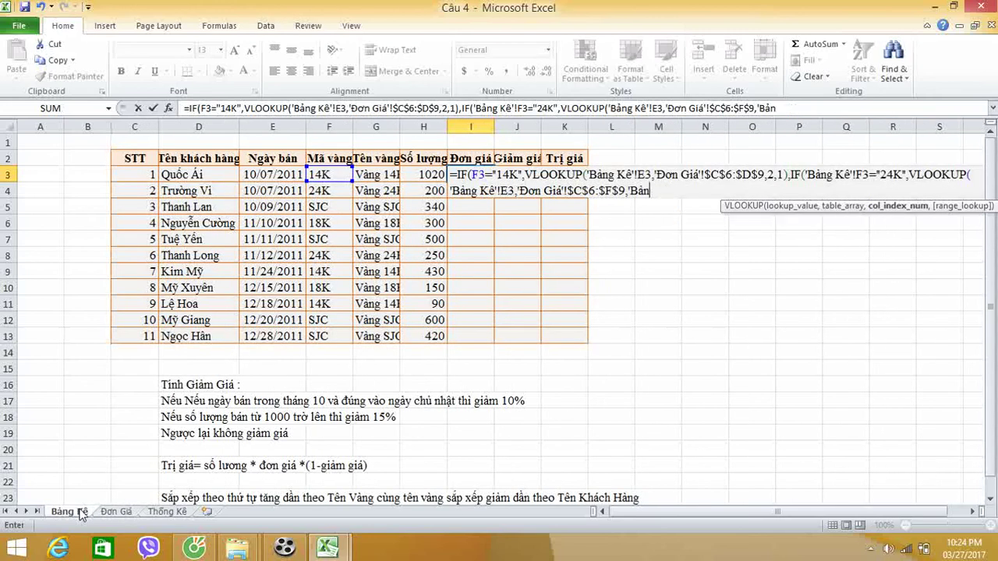
pyautogui.press('BackSpace')
pyautogui.press('BackSpace')
pyautogui.press('BackSpace')
pyautogui.press('BackSpace')
pyautogui.write('4')
pyautogui.write(',')
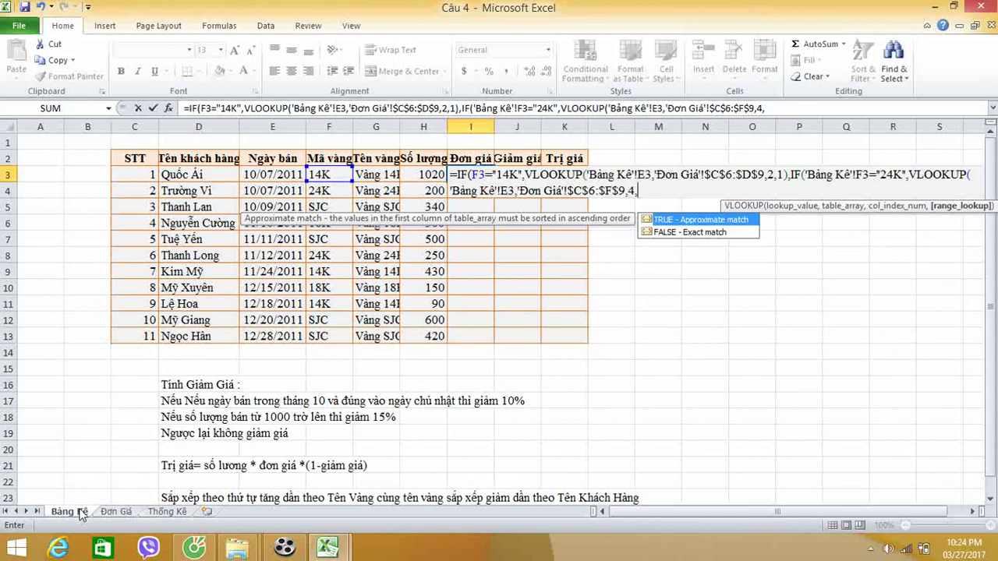
pyautogui.write('1')
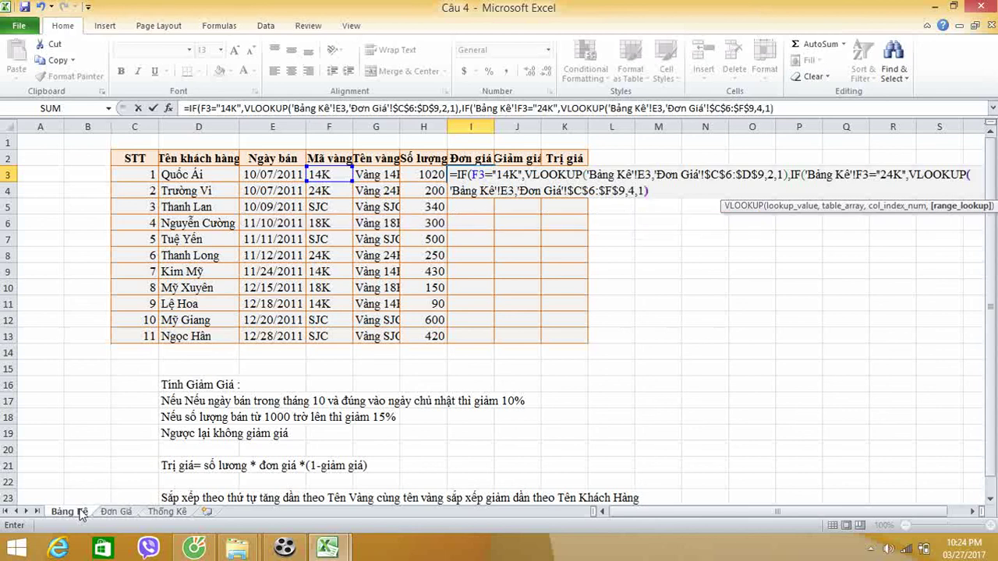
pyautogui.write(')')
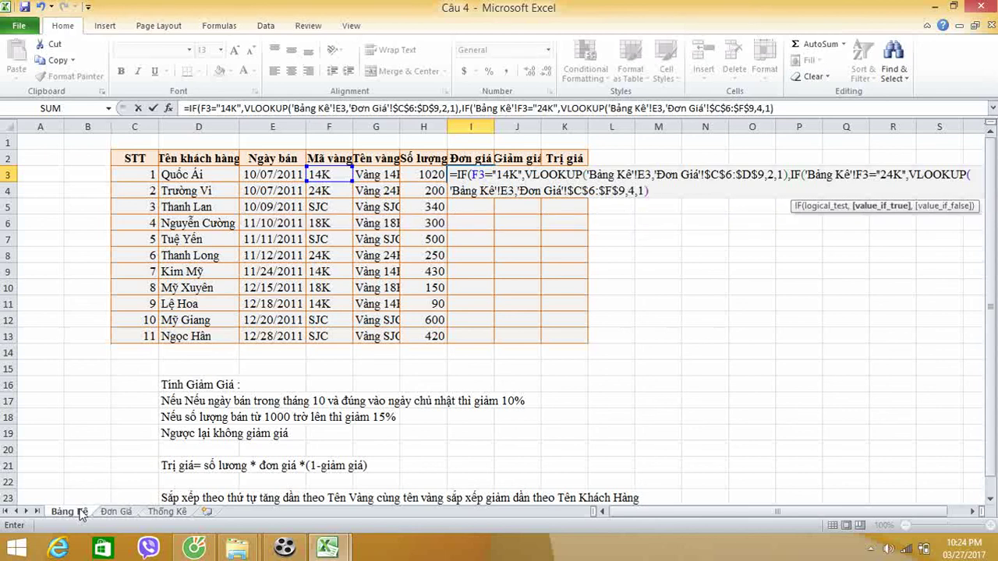
pyautogui.write(',')
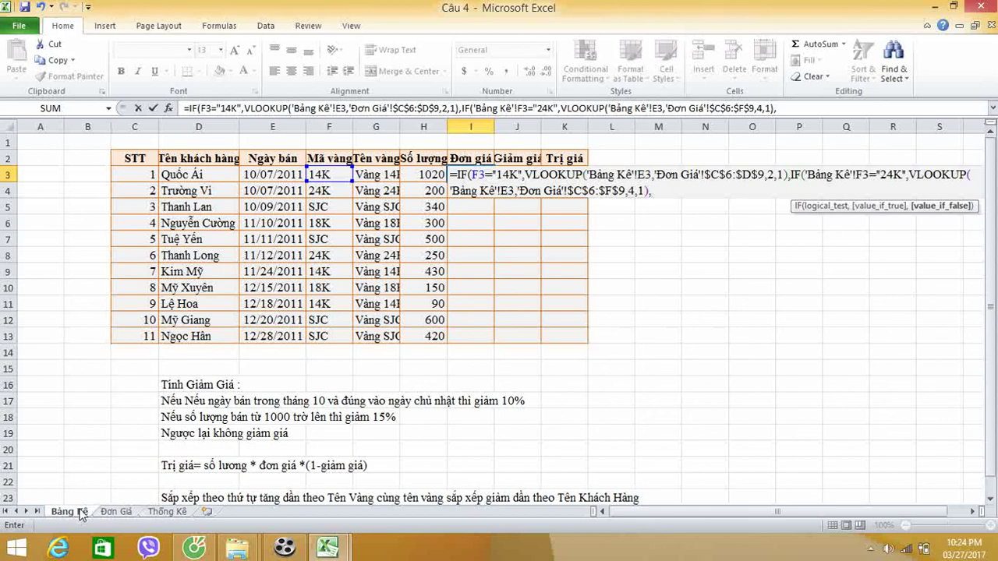
pyautogui.write('i')
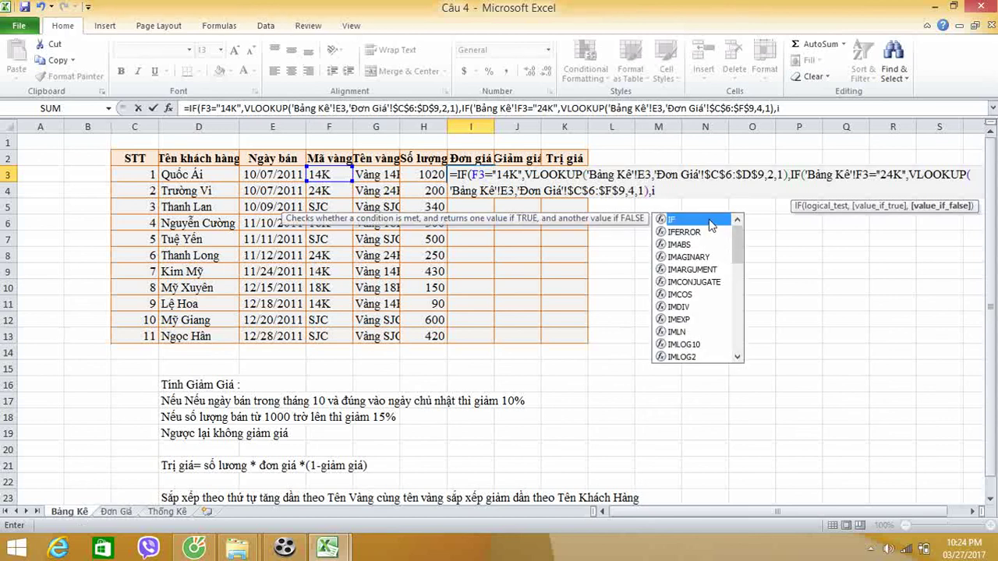
# - Add a third nested IF testing F3="18K"
pyautogui.doubleClick(709, 222)
pyautogui.click(322, 177)
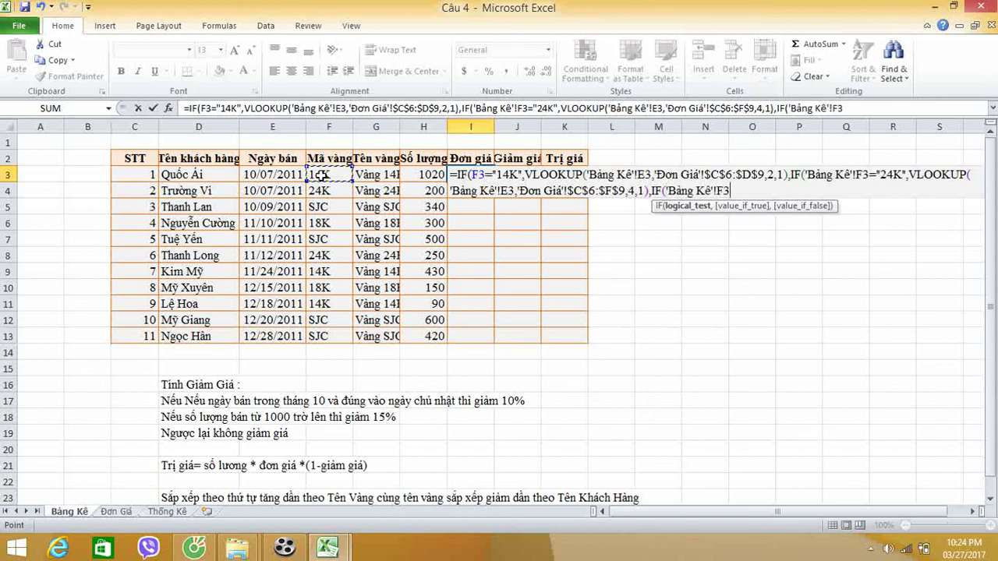
pyautogui.write('="1')
pyautogui.write('8K')
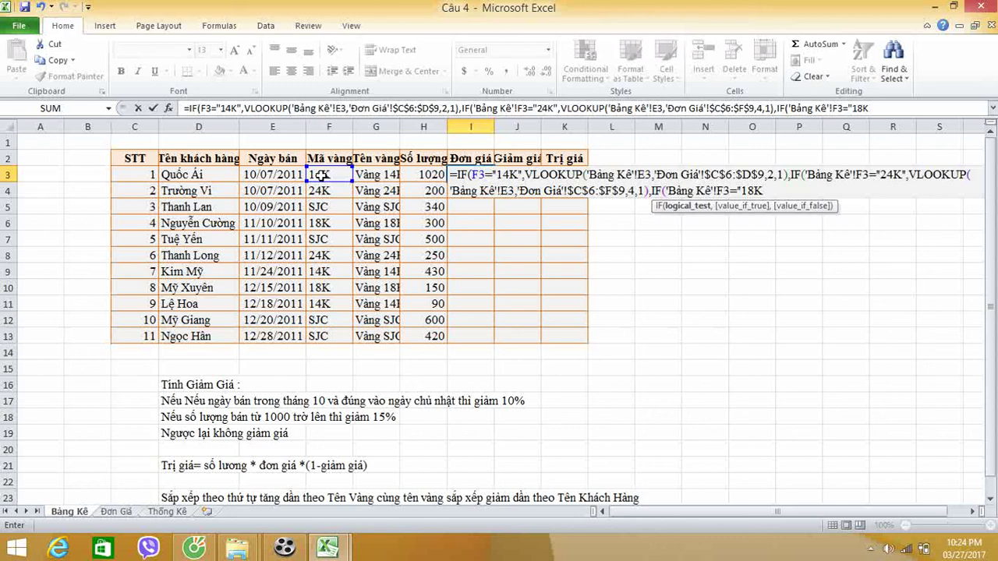
pyautogui.write('",')
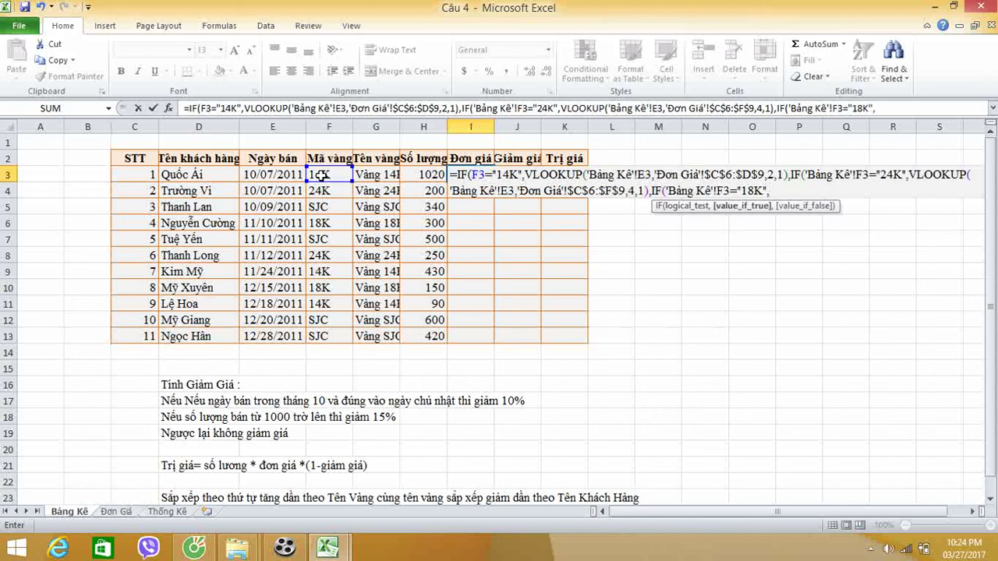
pyautogui.write('v')
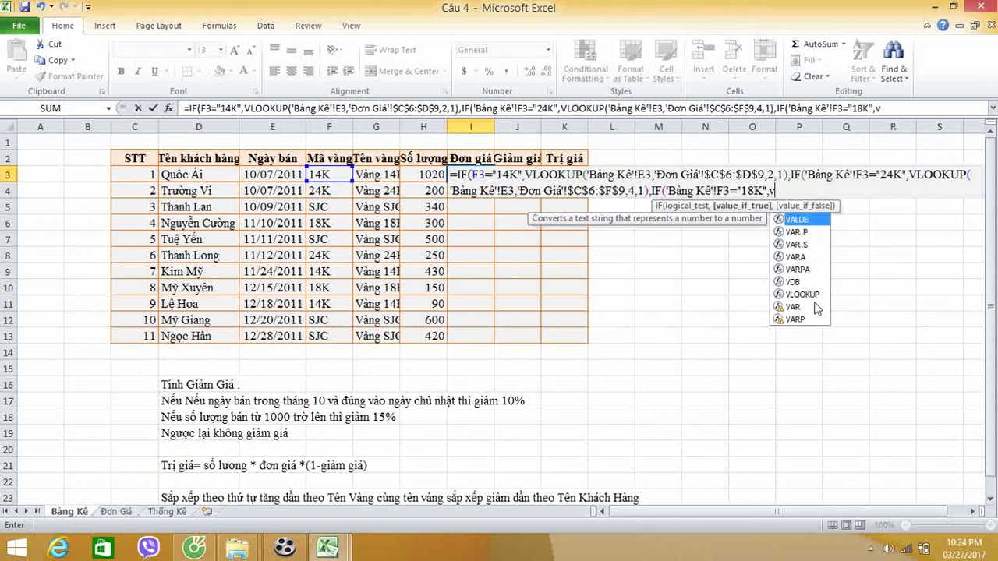
# - Return VLOOKUP(E3,'Đơn Giá'!$C$6:$E$9,3,1) for the 18K case
pyautogui.doubleClick(803, 295)
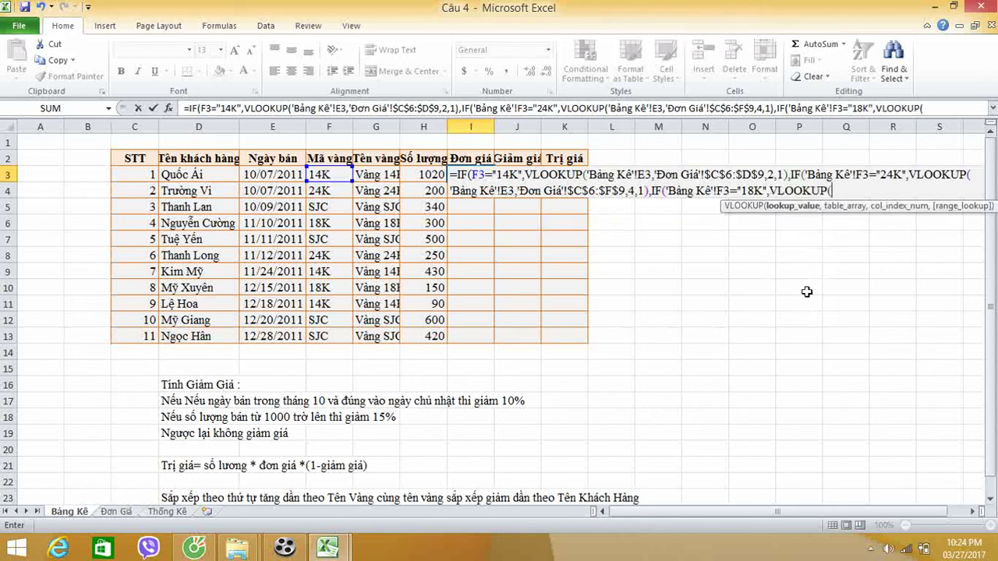
pyautogui.click(279, 175)
pyautogui.write(',')
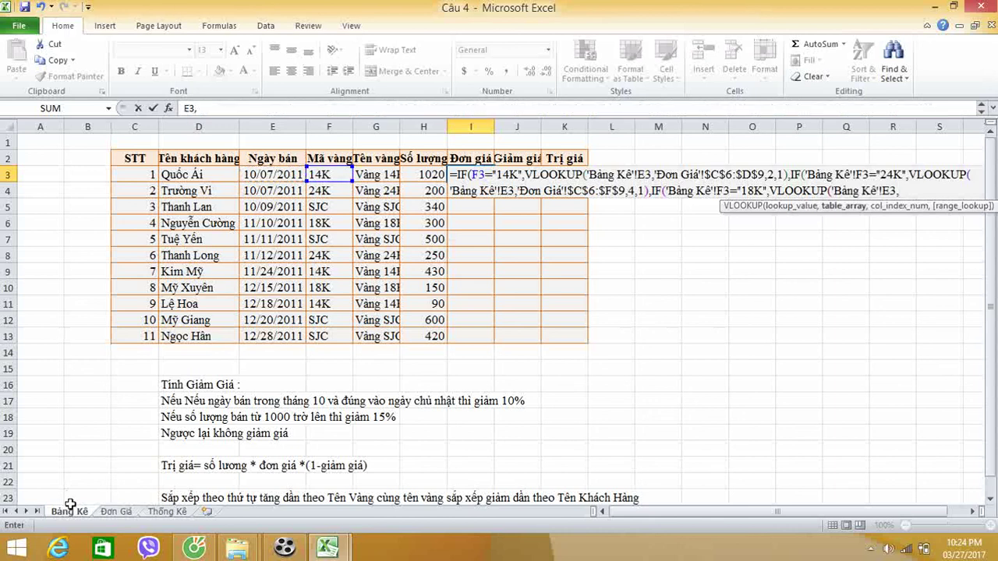
pyautogui.click(115, 512)
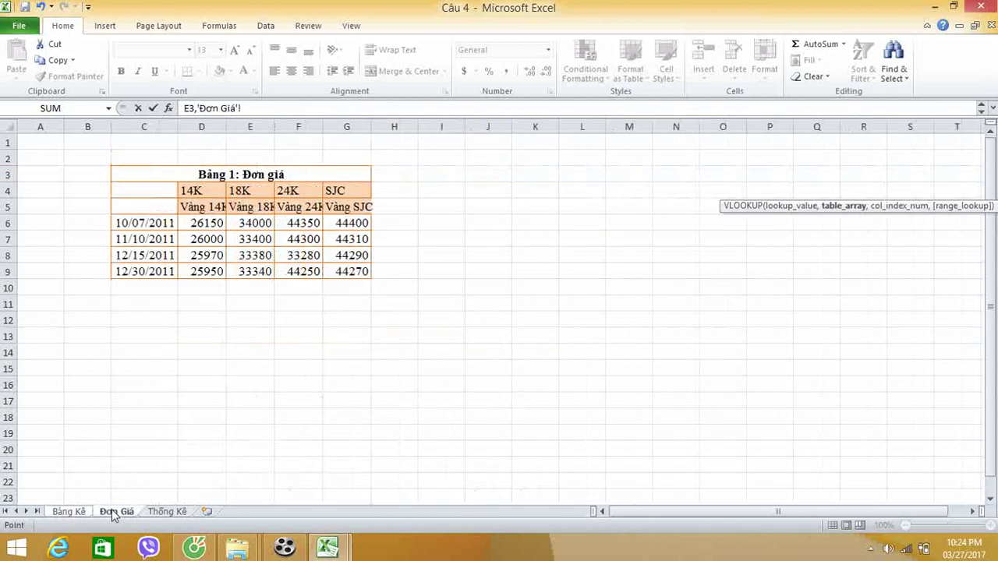
pyautogui.click(173, 222)
pyautogui.moveTo(173, 223); pyautogui.dragTo(256, 271)
pyautogui.press('F4')
pyautogui.write(',')
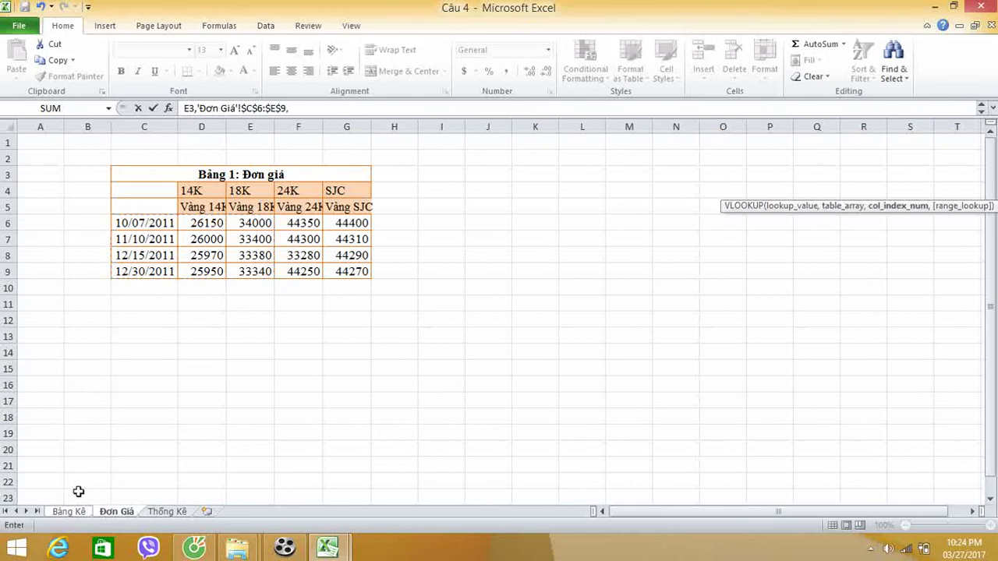
pyautogui.click(69, 511)
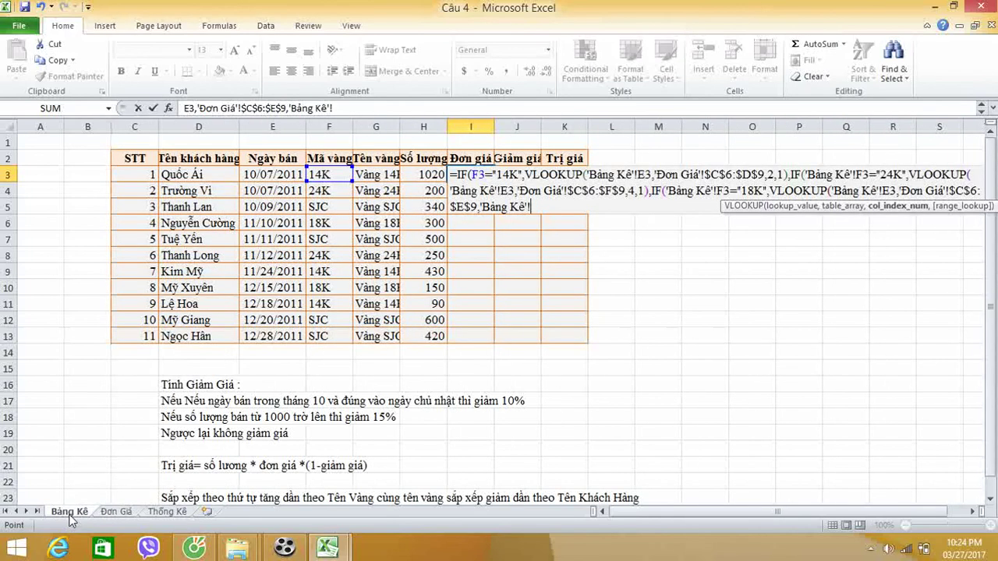
pyautogui.press('BackSpace')
pyautogui.press('BackSpace')
pyautogui.press('BackSpace')
pyautogui.press('BackSpace')
pyautogui.press('BackSpace')
pyautogui.press('BackSpace')
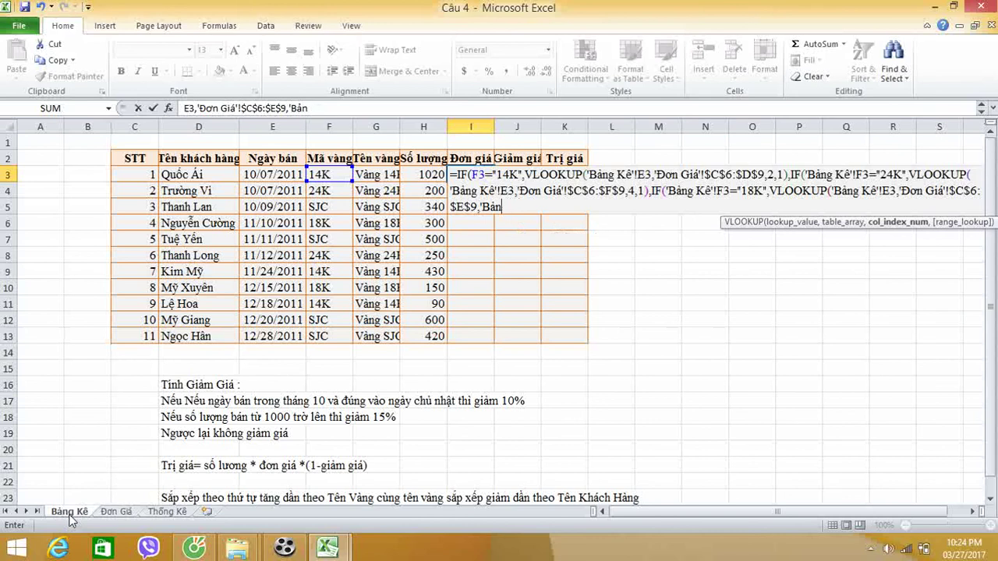
pyautogui.press('BackSpace')
pyautogui.press('BackSpace')
pyautogui.press('BackSpace')
pyautogui.press('BackSpace')
pyautogui.write('3,1')
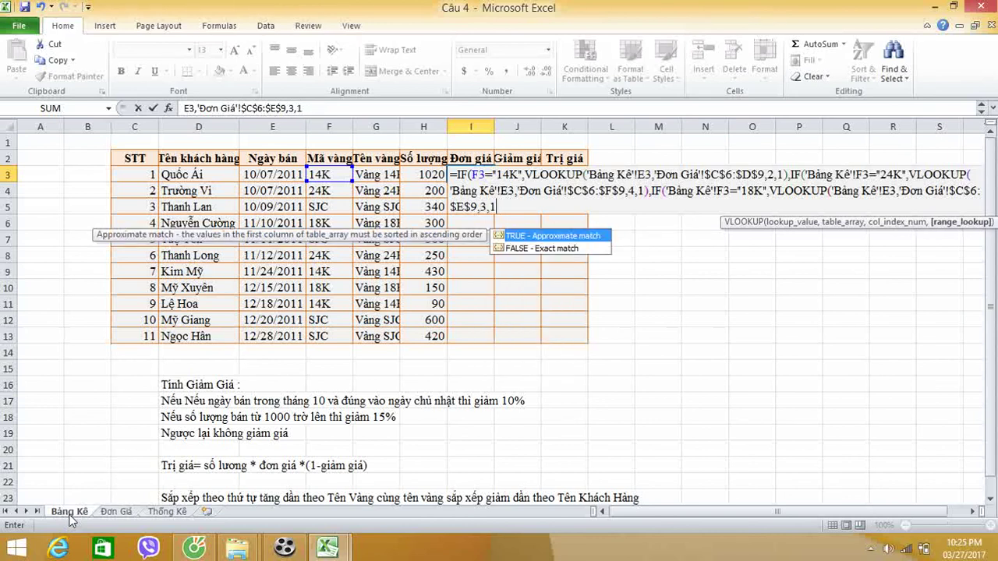
pyautogui.write(')')
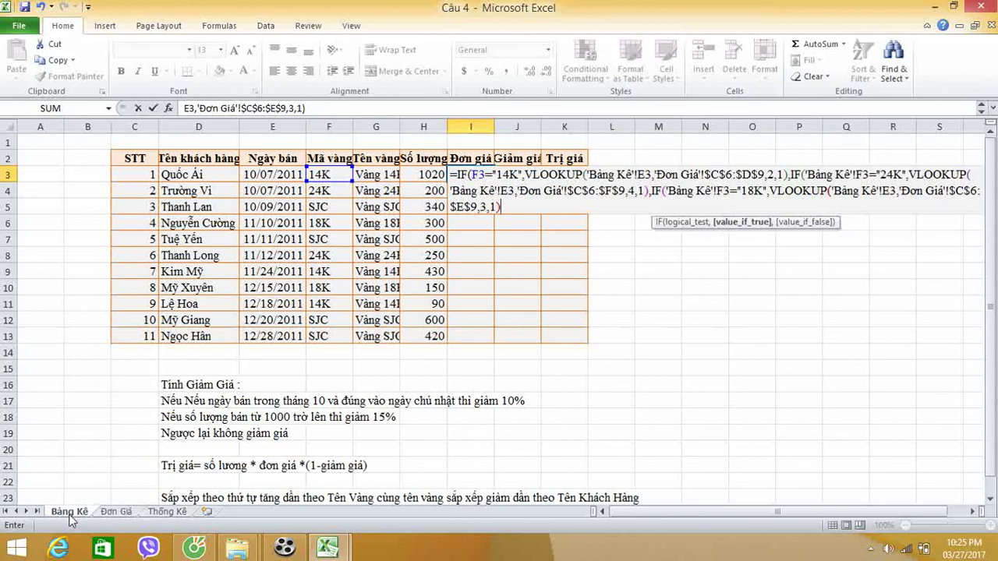
pyautogui.write(',')
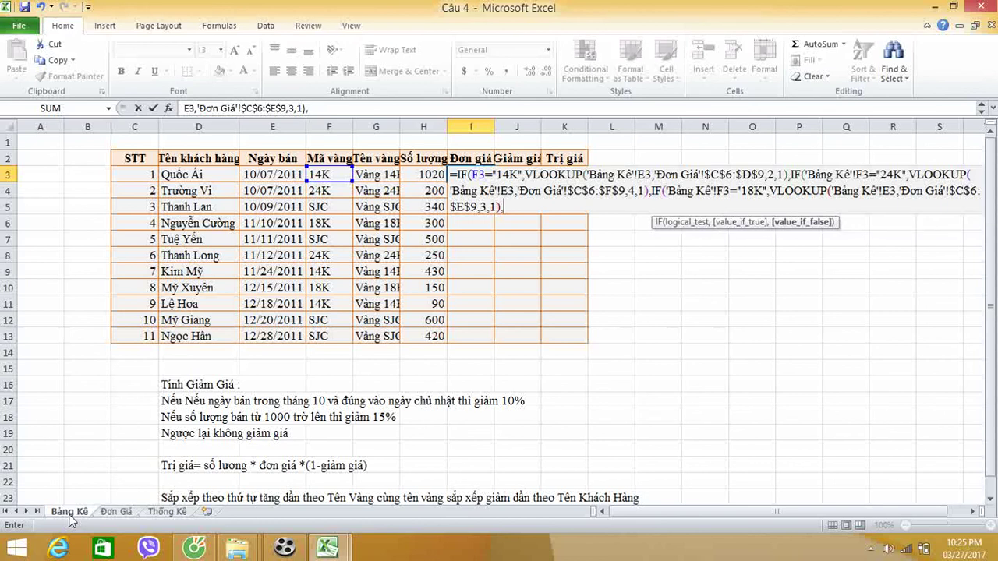
pyautogui.write('v')
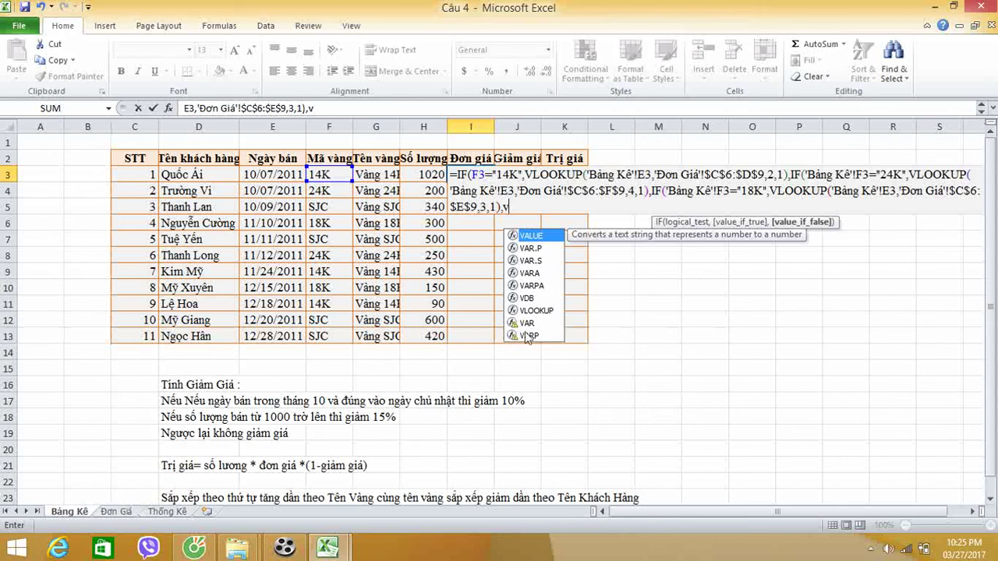
# - End with VLOOKUP(E3,'Đơn Giá'!$C$6:$G$9,5,1), close all parentheses, and commit I3 (26150)
pyautogui.doubleClick(537, 311)
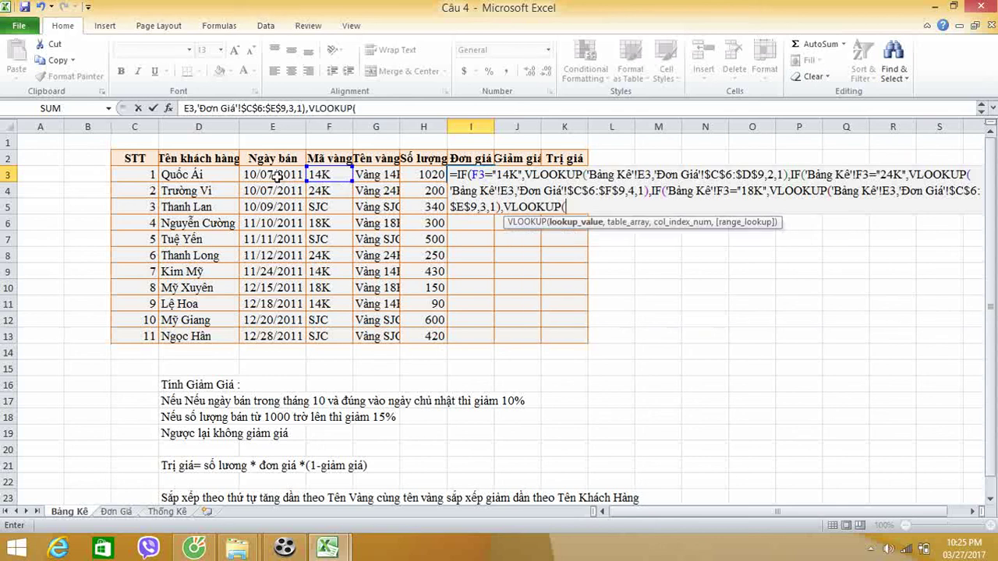
pyautogui.click(277, 176)
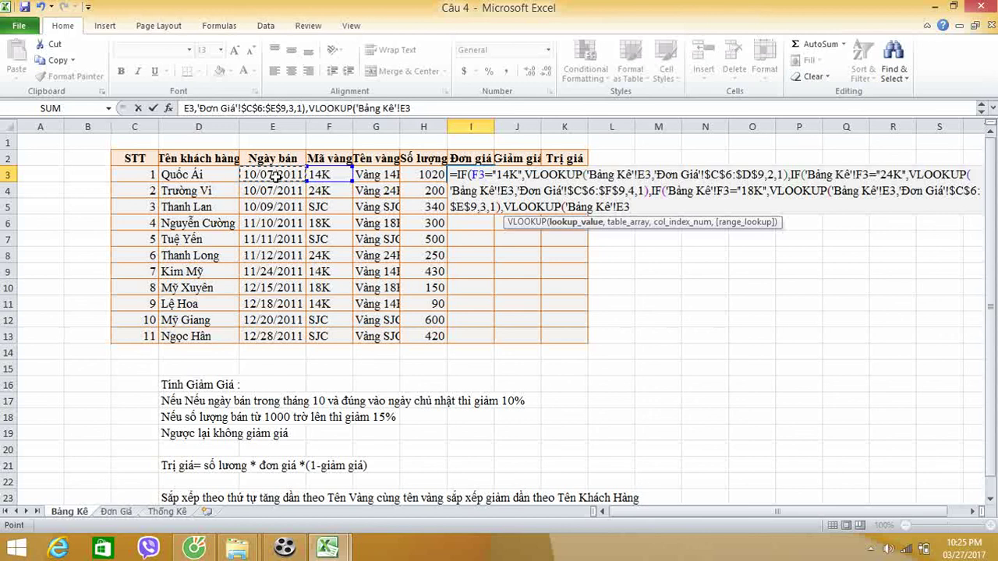
pyautogui.write(',')
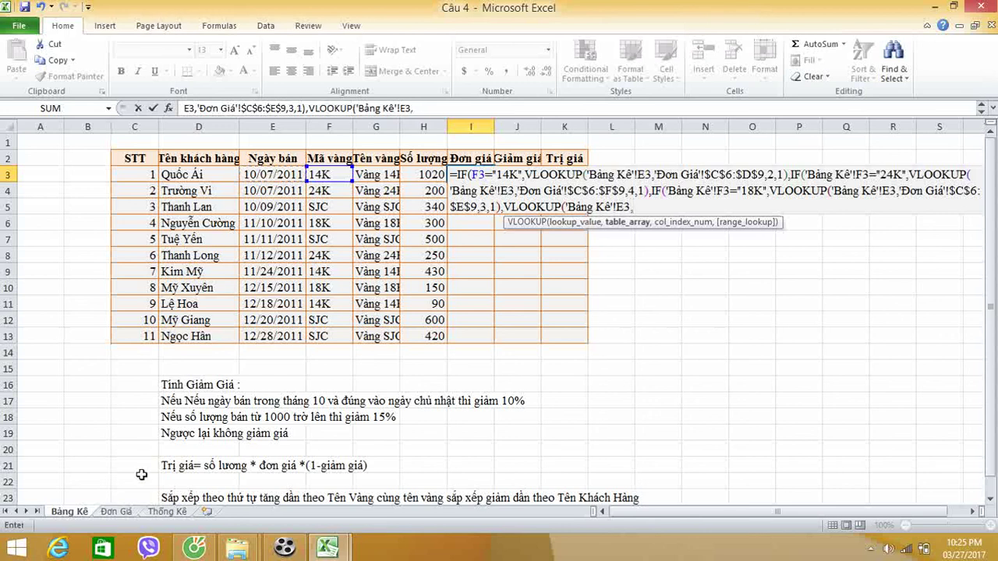
pyautogui.click(130, 513)
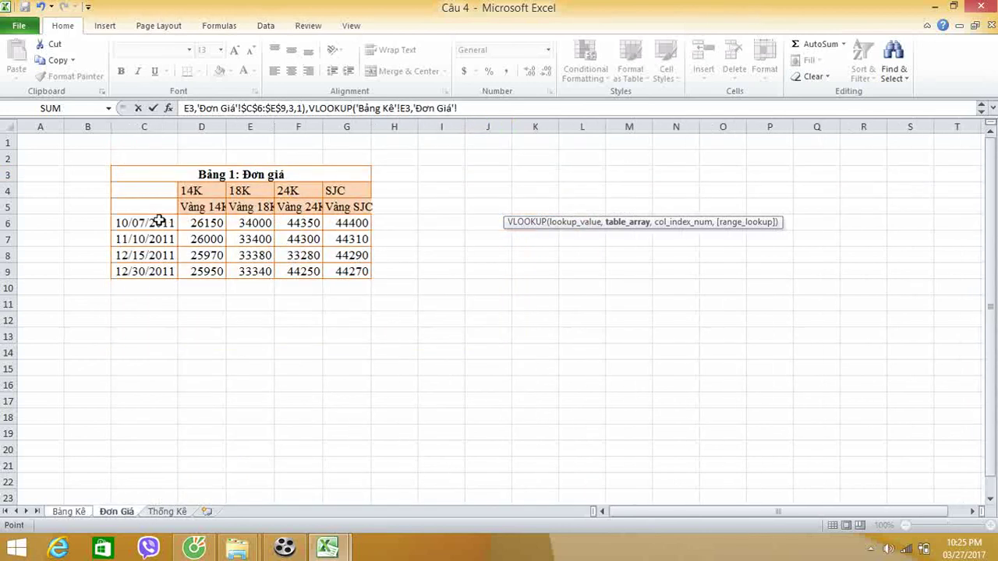
pyautogui.moveTo(147, 222)
pyautogui.mouseDown()
pyautogui.moveTo(346, 256)
pyautogui.moveTo(345, 273)
pyautogui.mouseUp()
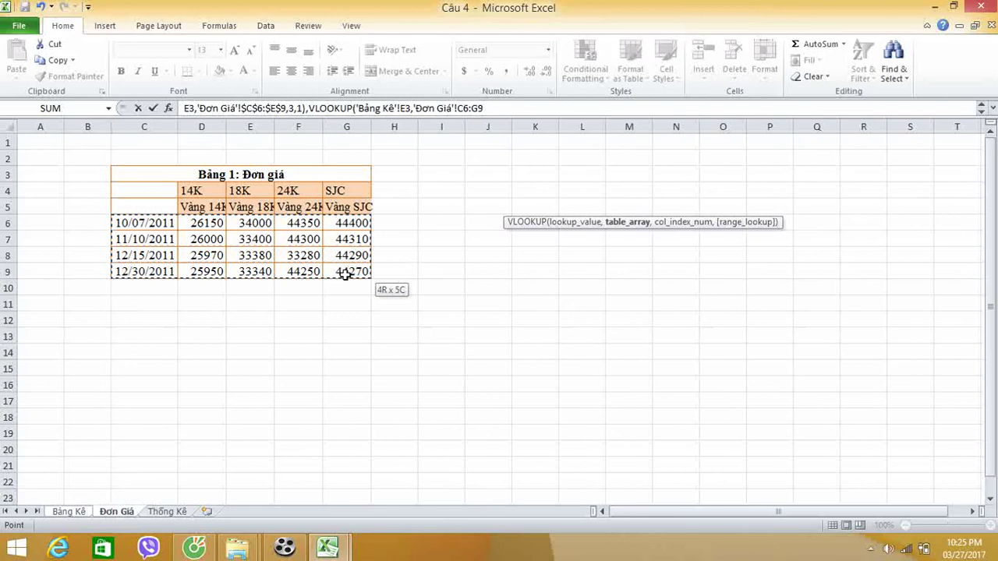
pyautogui.press('F4')
pyautogui.write('$G$9,')
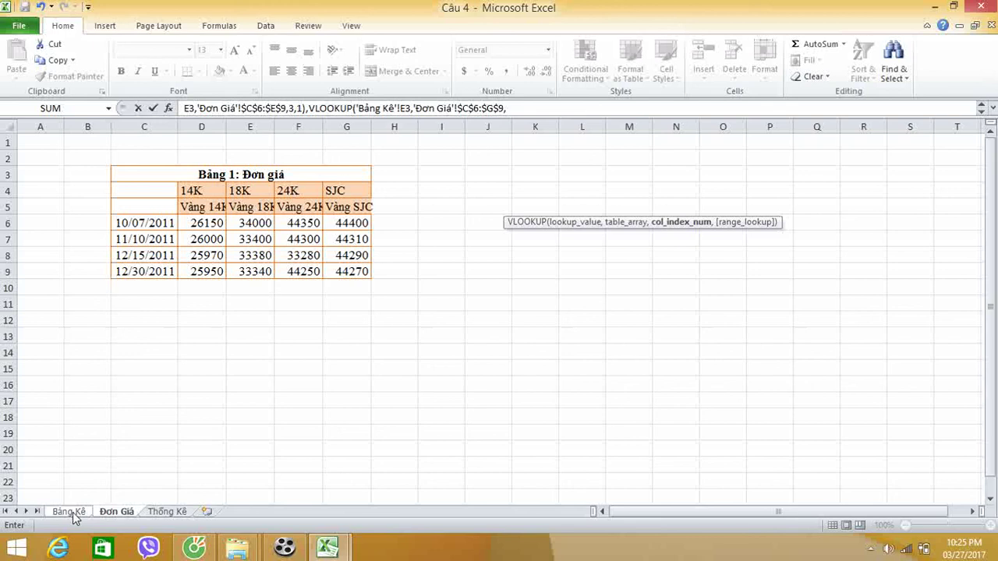
pyautogui.click(73, 512)
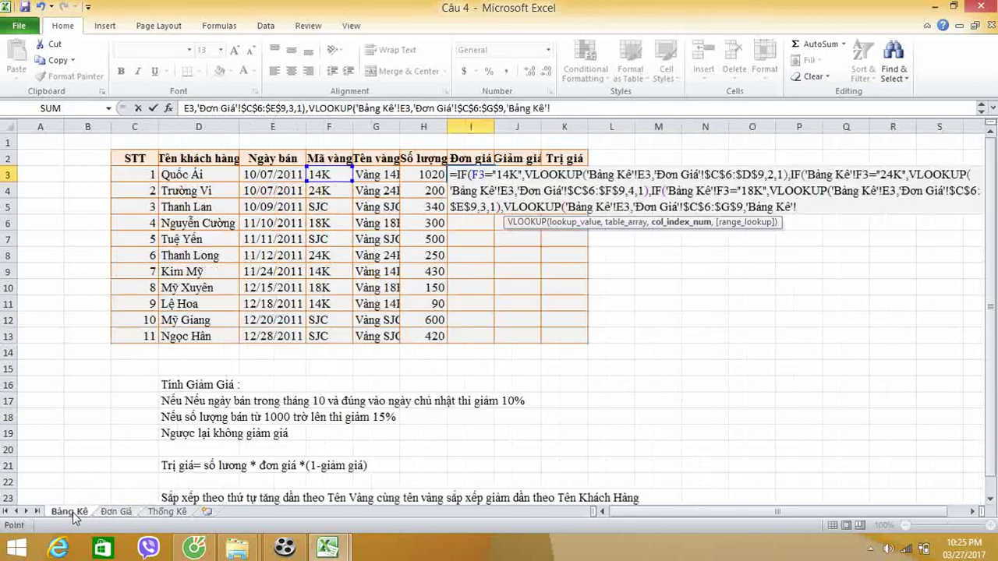
pyautogui.press('BackSpace')
pyautogui.press('BackSpace')
pyautogui.press('BackSpace')
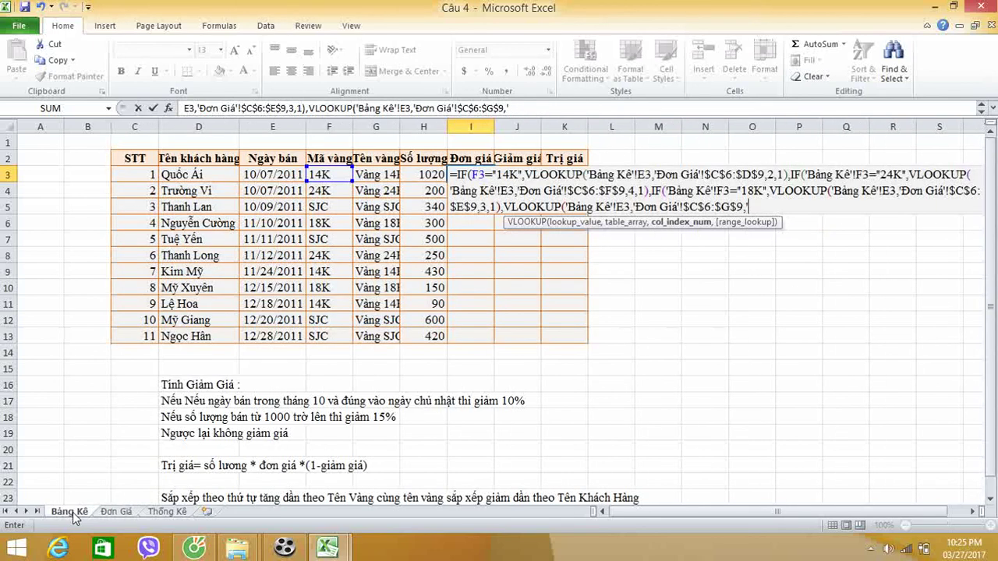
pyautogui.write('5,')
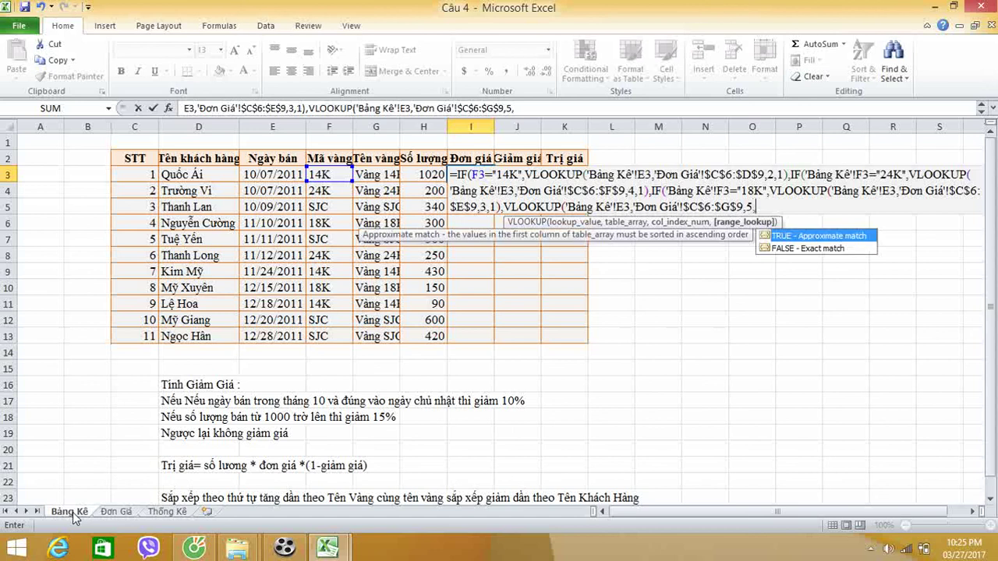
pyautogui.write('1')
pyautogui.write(')')
pyautogui.write(')')
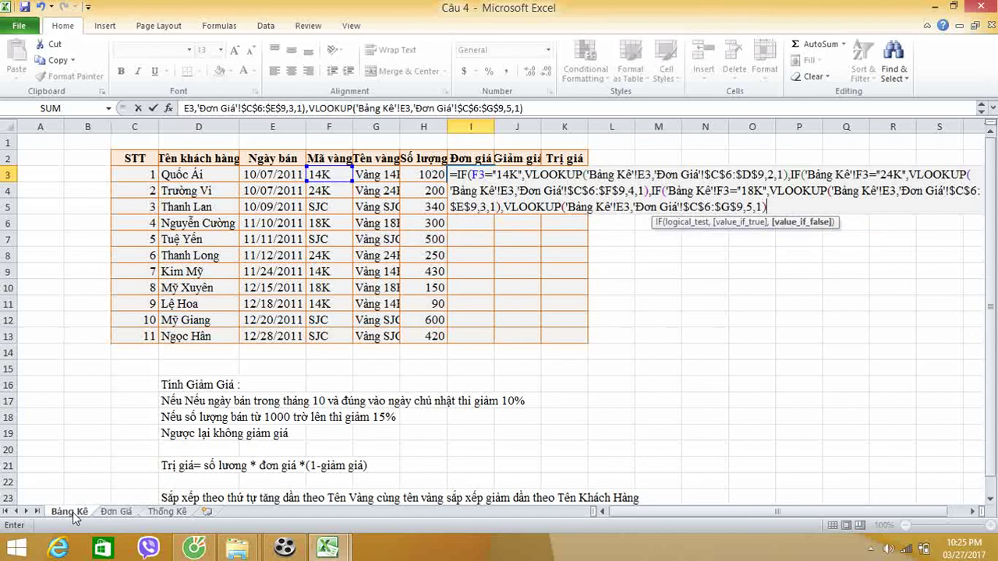
pyautogui.write('))')
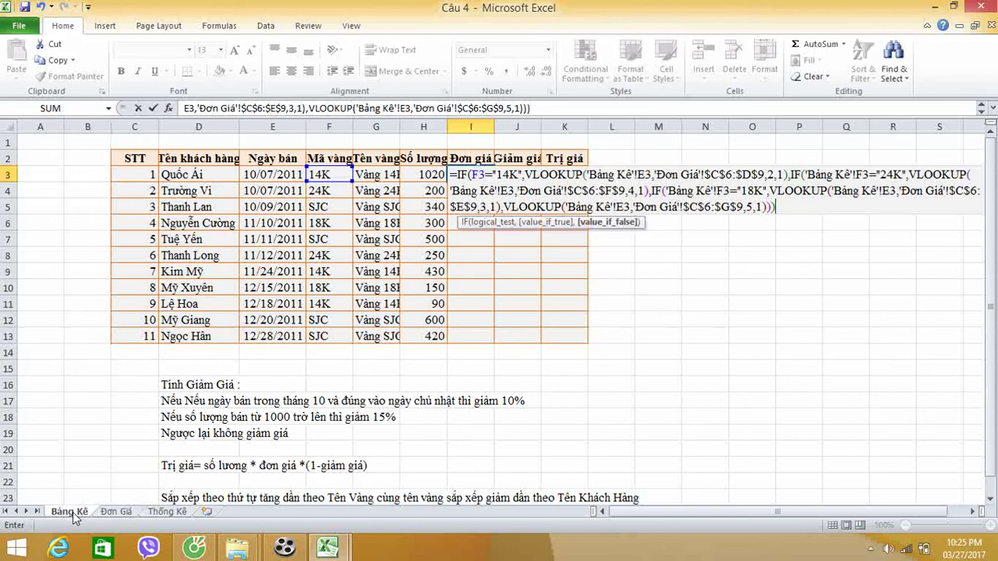
pyautogui.press('Return')
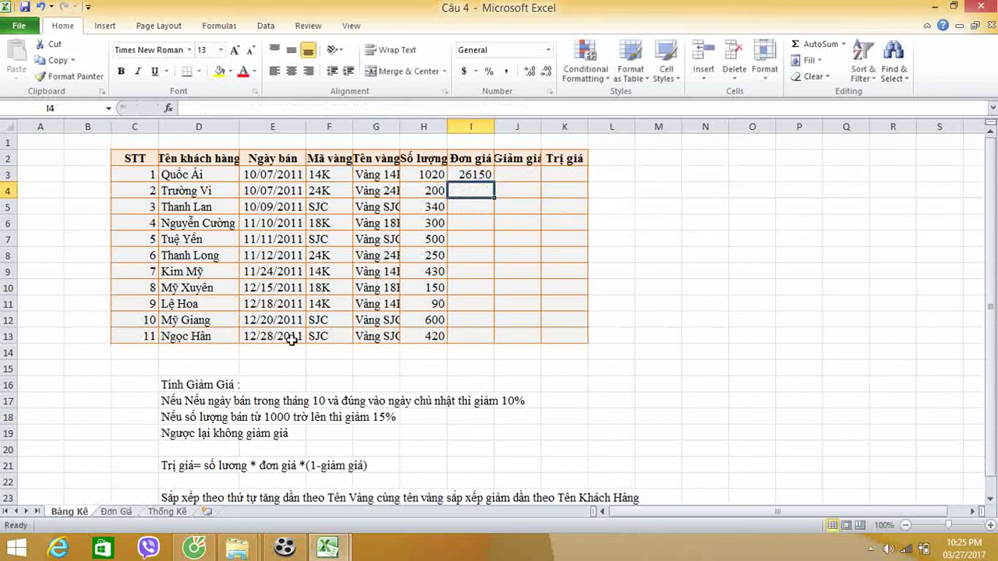
# - Fill the I3 price formula down to I13, giving prices like 44350 and 33400
pyautogui.click(481, 173)
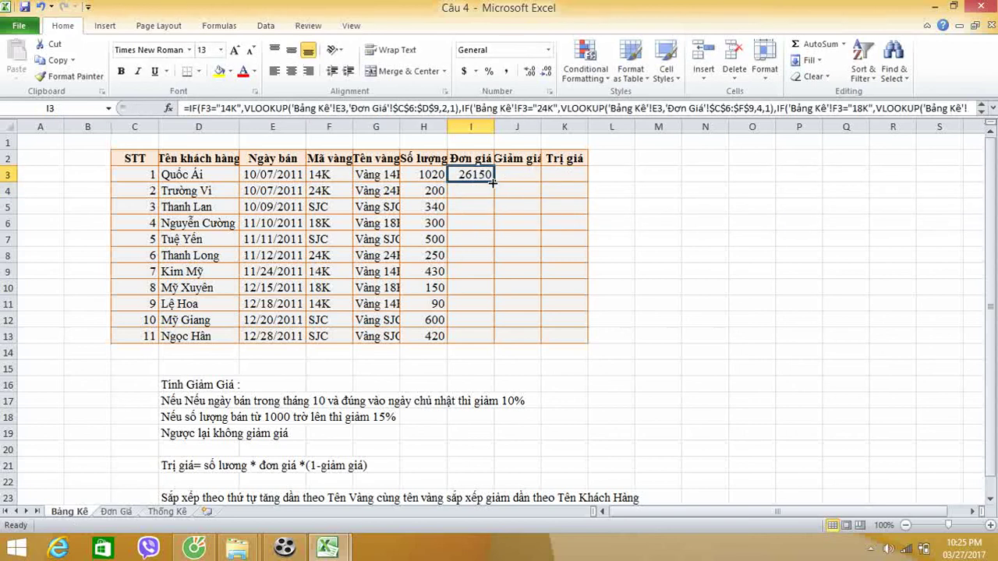
pyautogui.moveTo(493, 183); pyautogui.dragTo(491, 352)
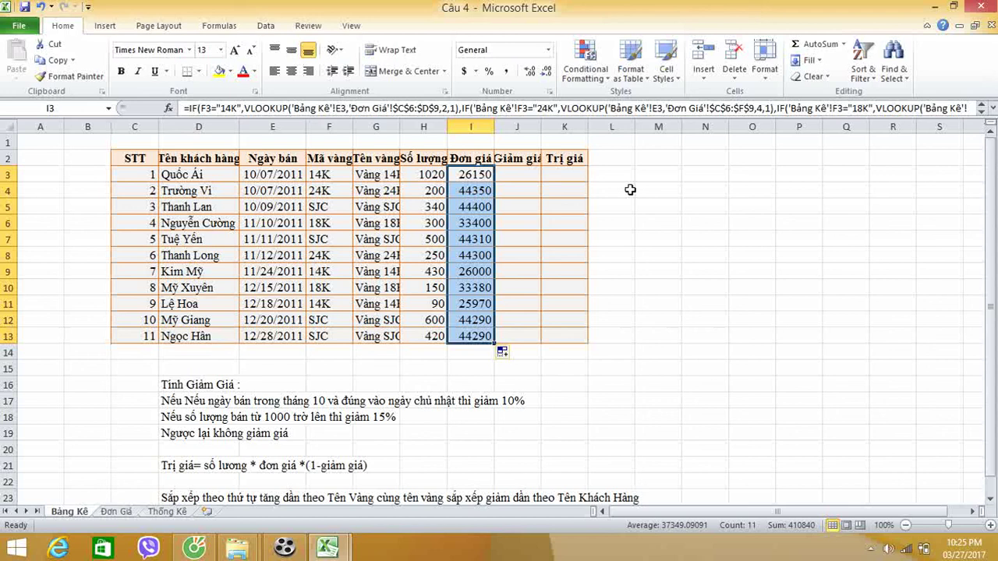
# - In J3, begin =IF(AND(MONTH(E3)=10, and start typing a WEEKDAY test
pyautogui.click(525, 174)
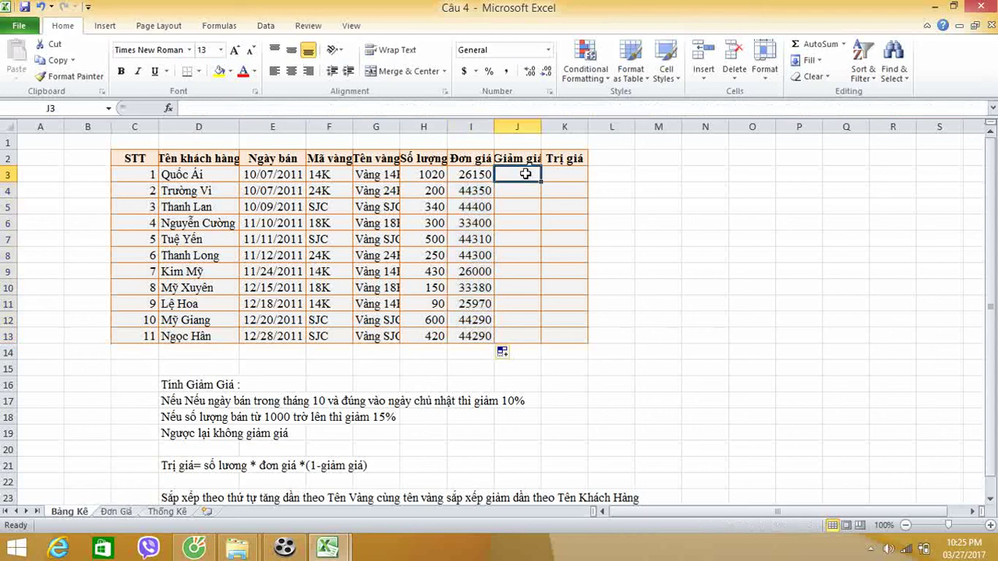
pyautogui.write('=i')
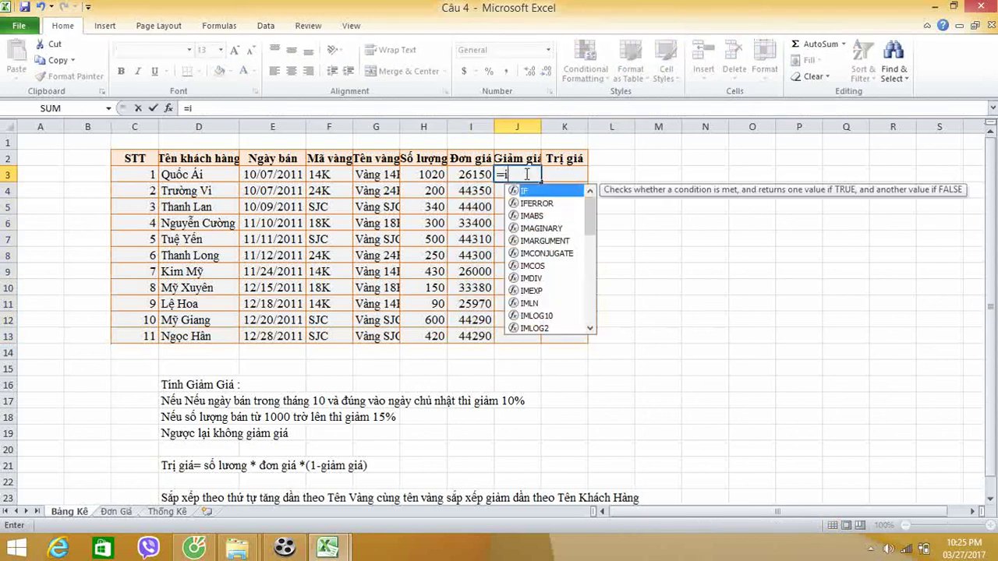
pyautogui.doubleClick(532, 190)
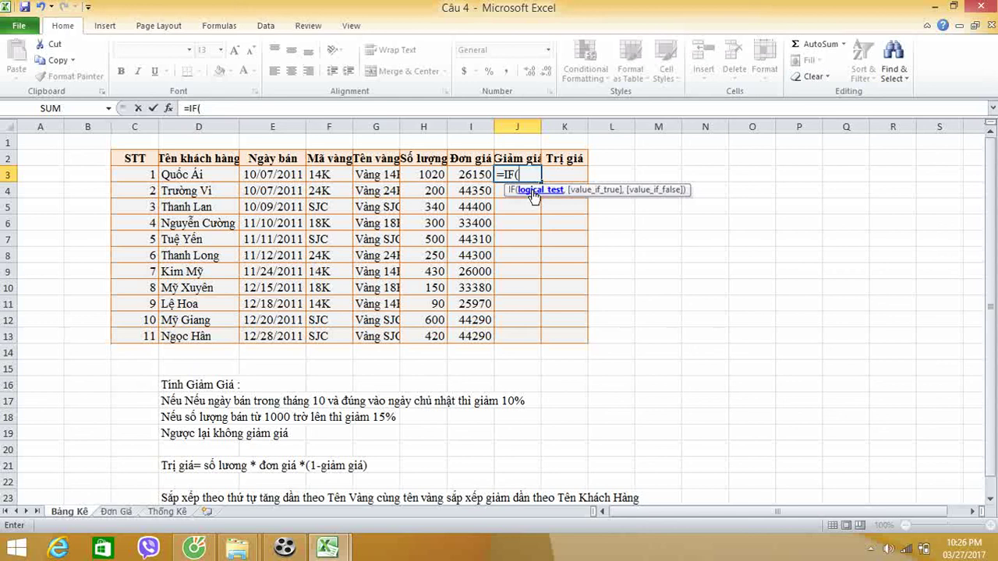
pyautogui.write('A')
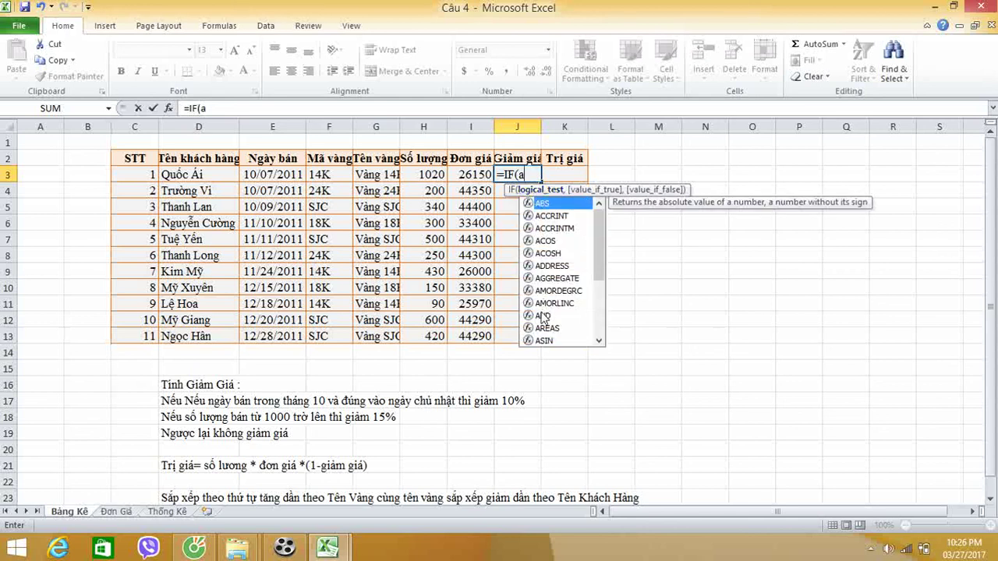
pyautogui.write('ND(')
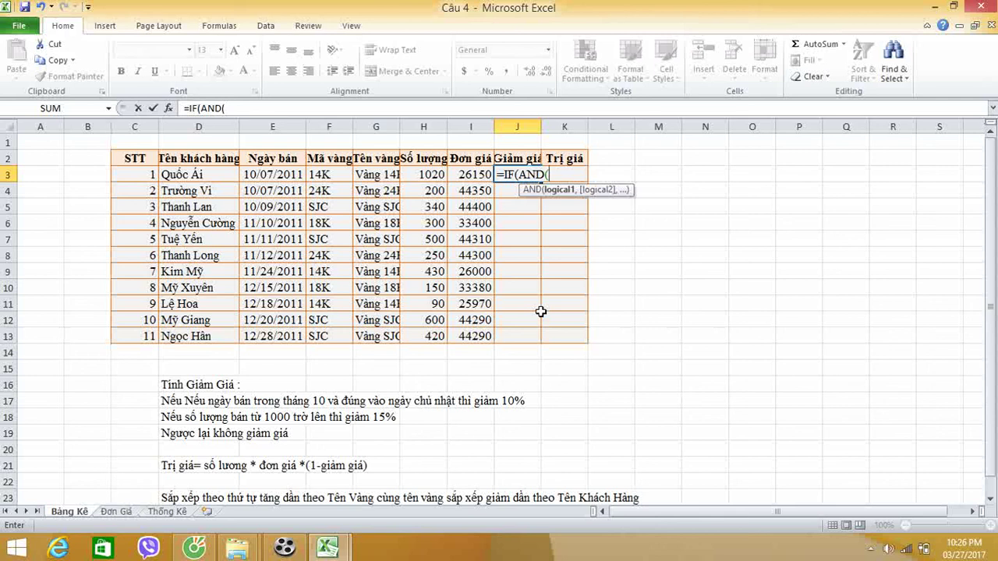
pyautogui.write('m')
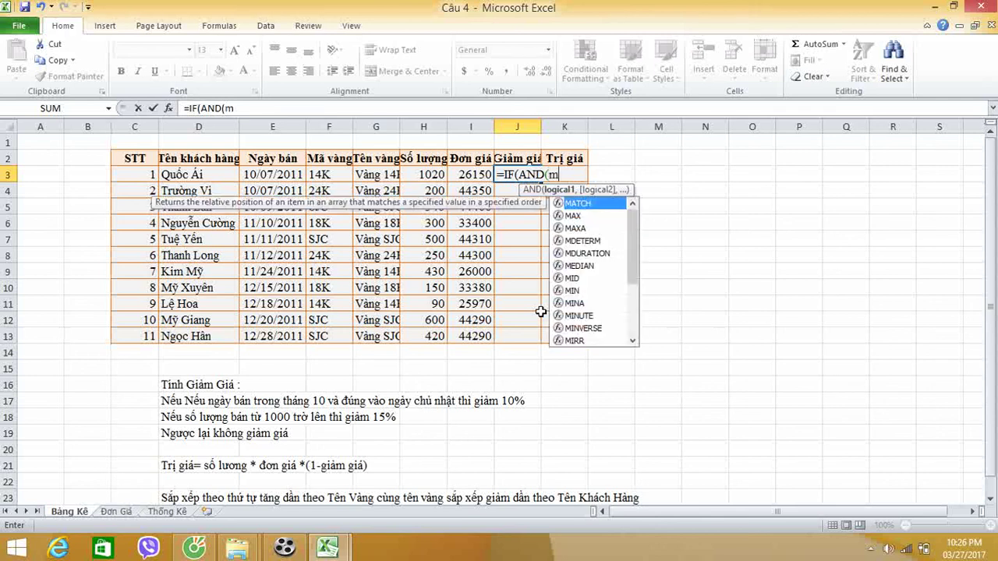
pyautogui.write('on')
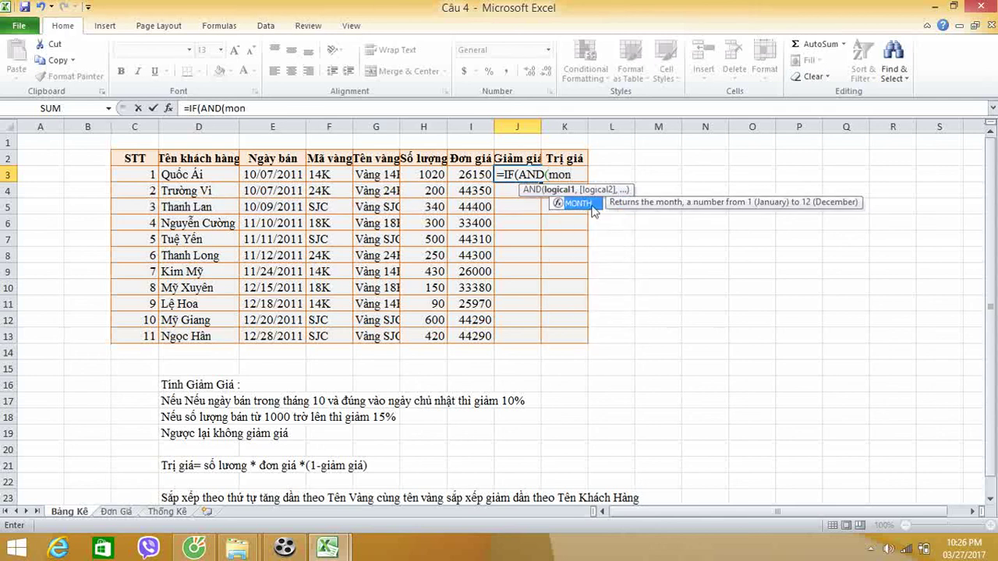
pyautogui.doubleClick(590, 202)
pyautogui.click(285, 175)
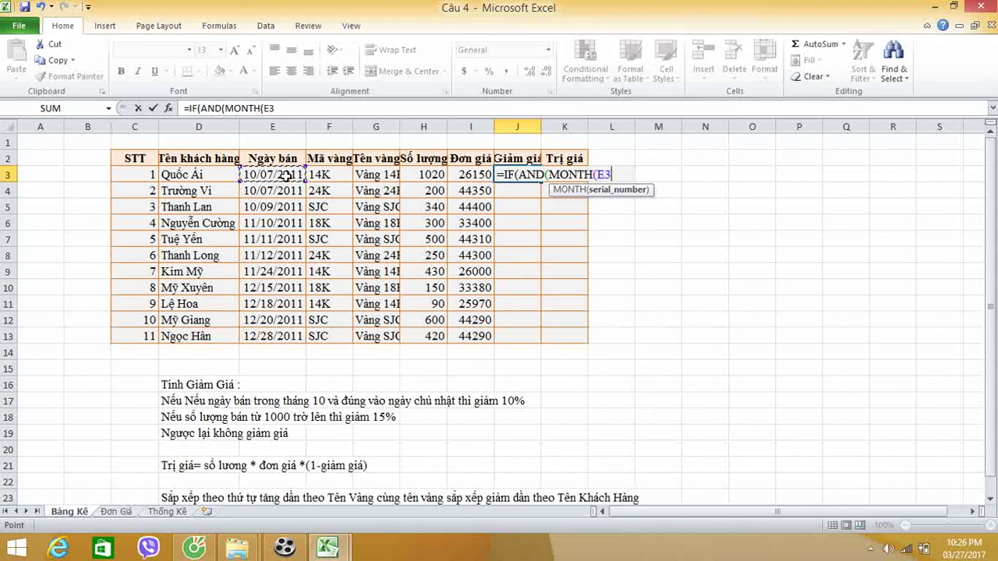
pyautogui.write(')')
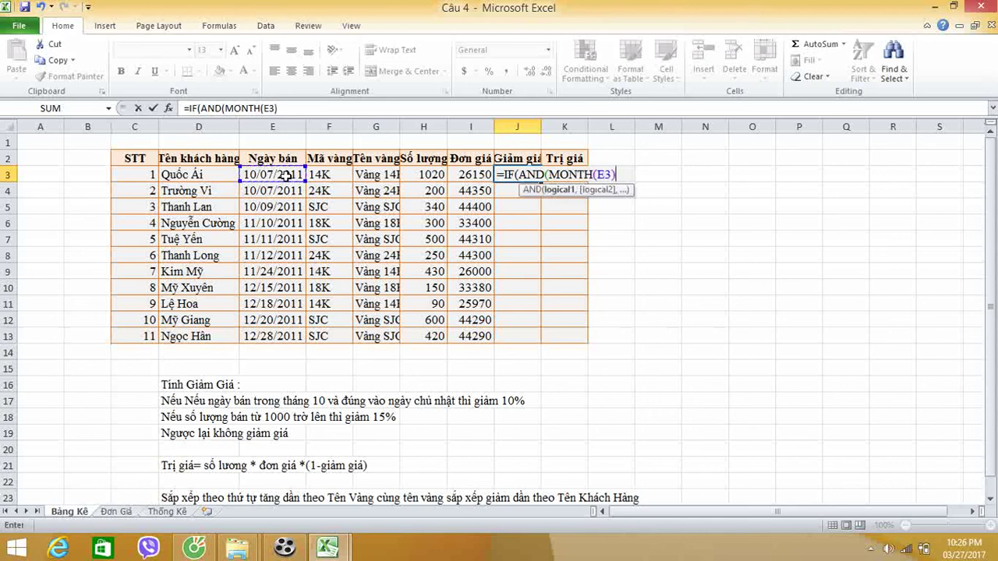
pyautogui.write('=10')
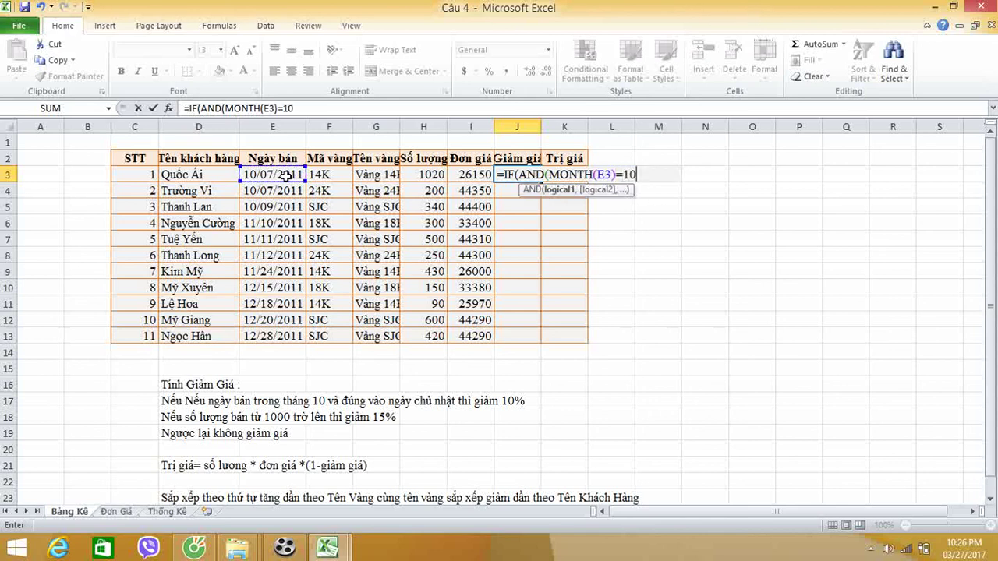
pyautogui.write(',')
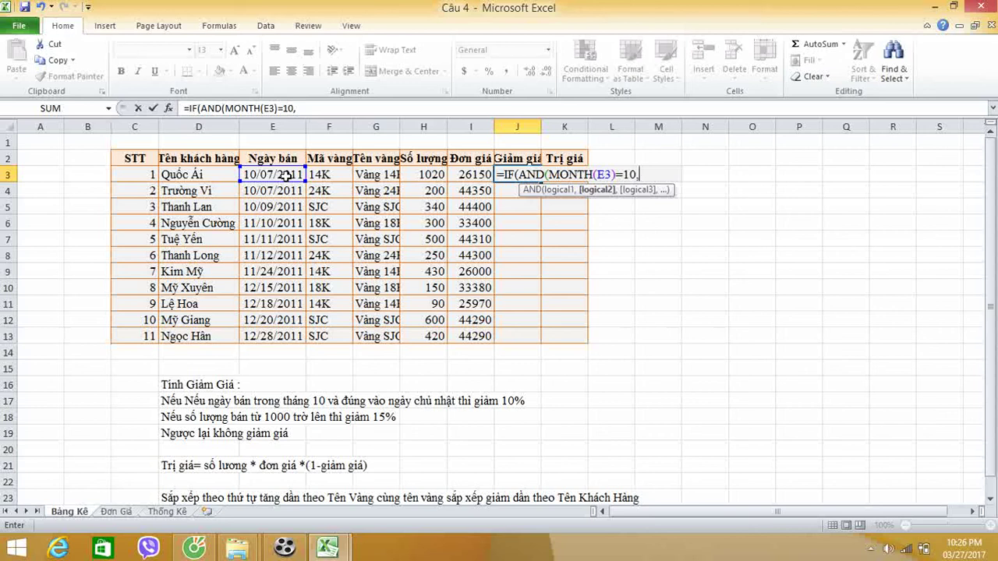
pyautogui.write('we')
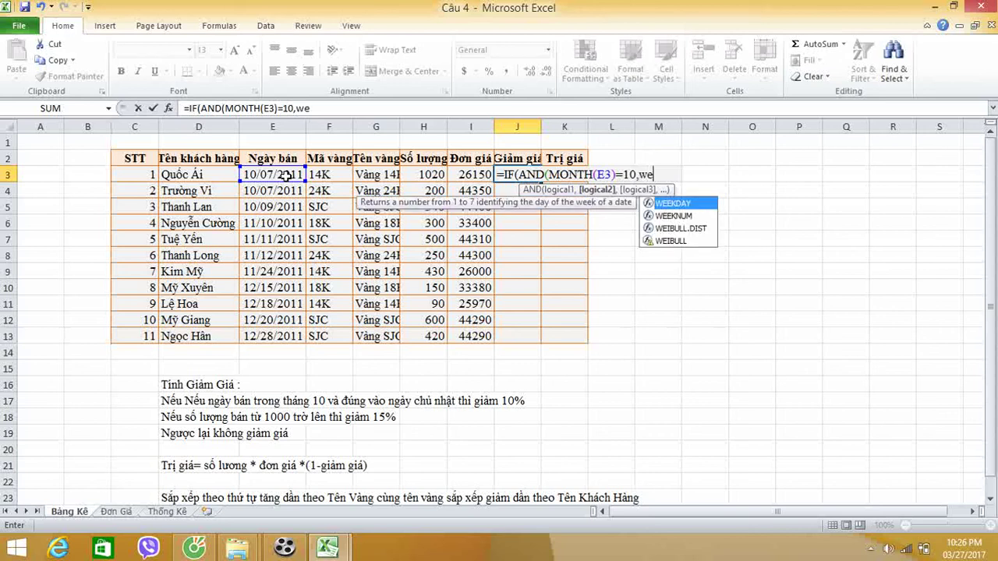
# - Add the WEEKDAY(E3,1)=1 condition so October Sundays return 10%
pyautogui.doubleClick(661, 204)
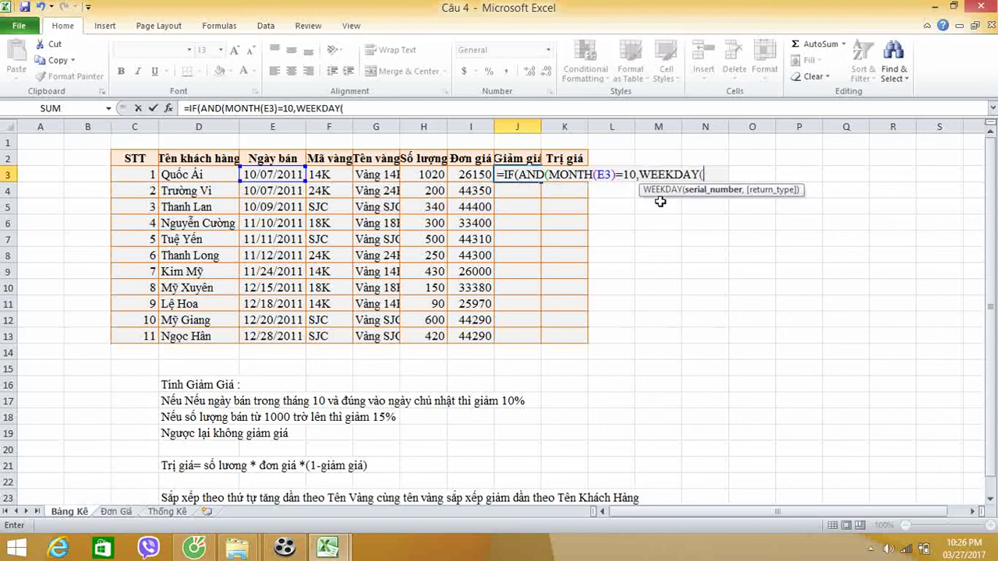
pyautogui.click(282, 174)
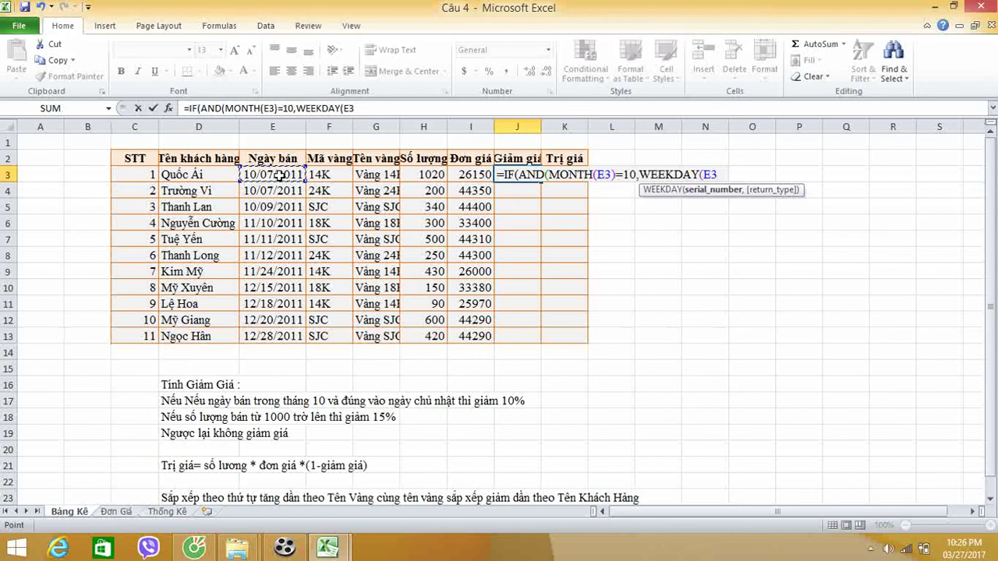
pyautogui.write(',')
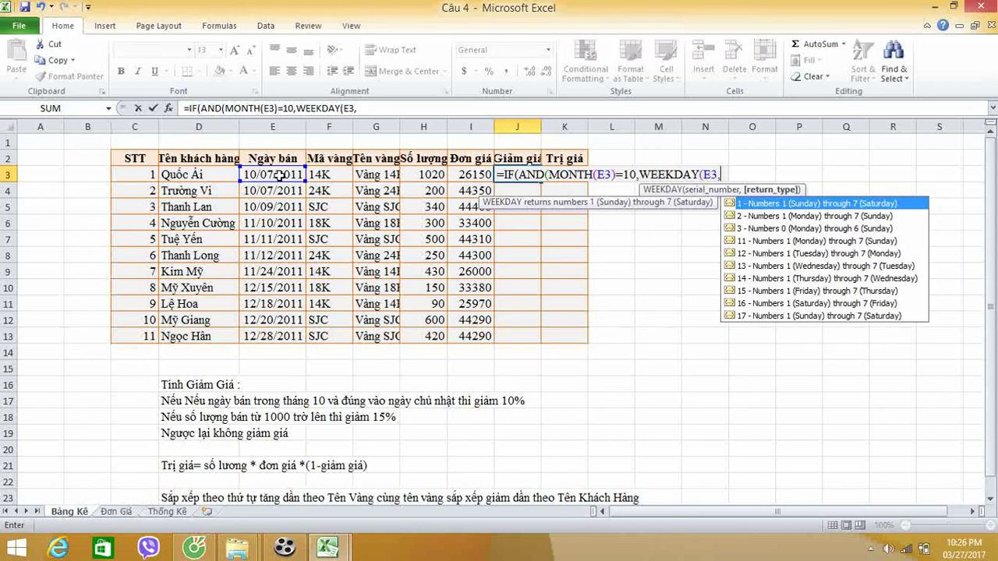
pyautogui.write('1')
pyautogui.write(')=')
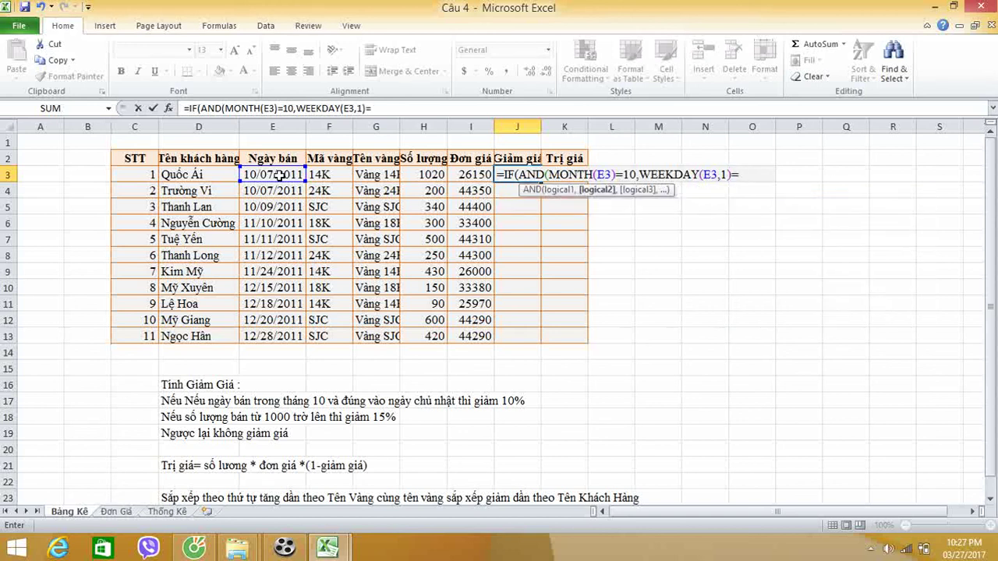
pyautogui.write('1')
pyautogui.write(')')
pyautogui.write(',')
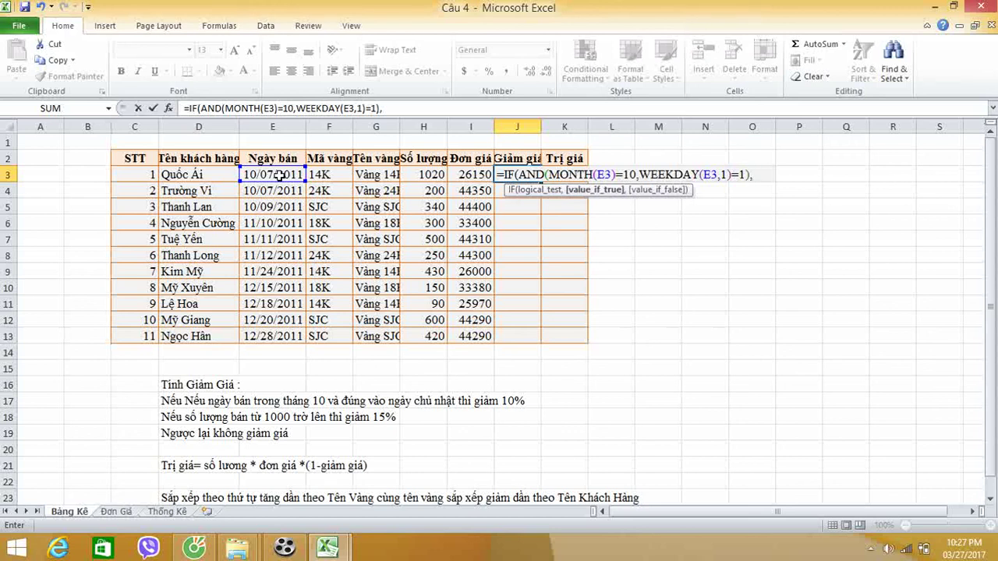
pyautogui.write('10')
pyautogui.write('%')
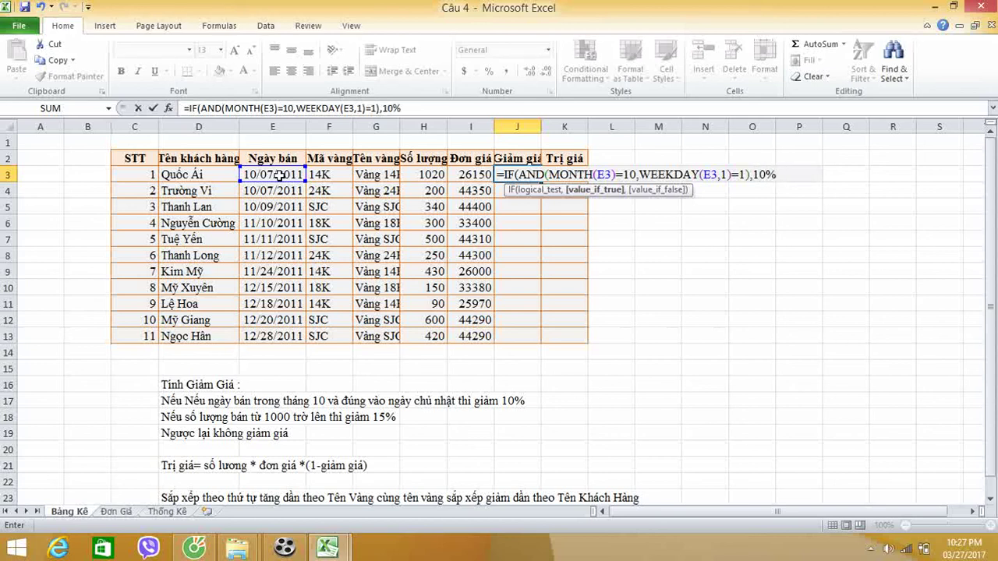
pyautogui.write(',')
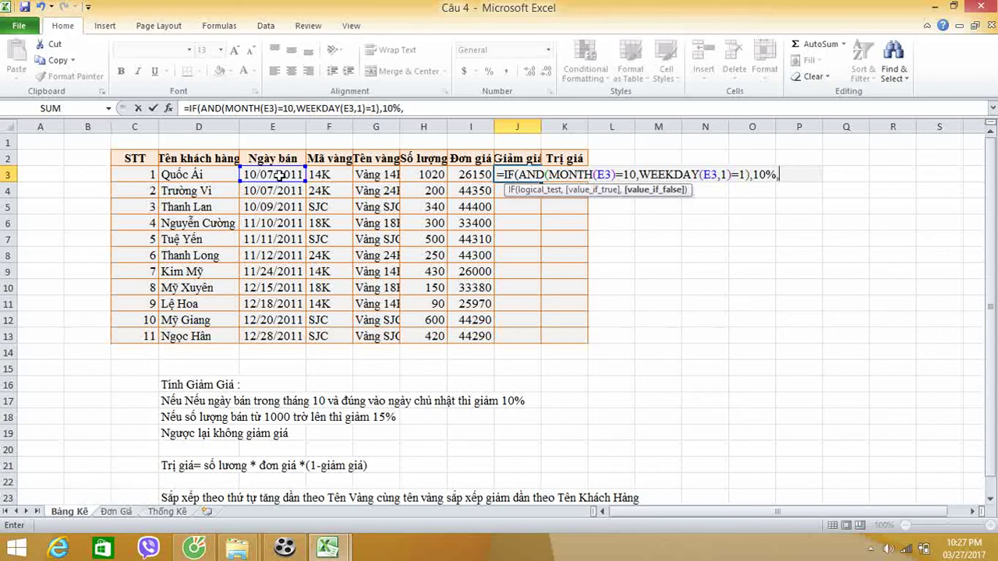
# - Add the nested IF(H3>=1000,15%,0), commit it, and fill J3 down to J13
pyautogui.write('i')
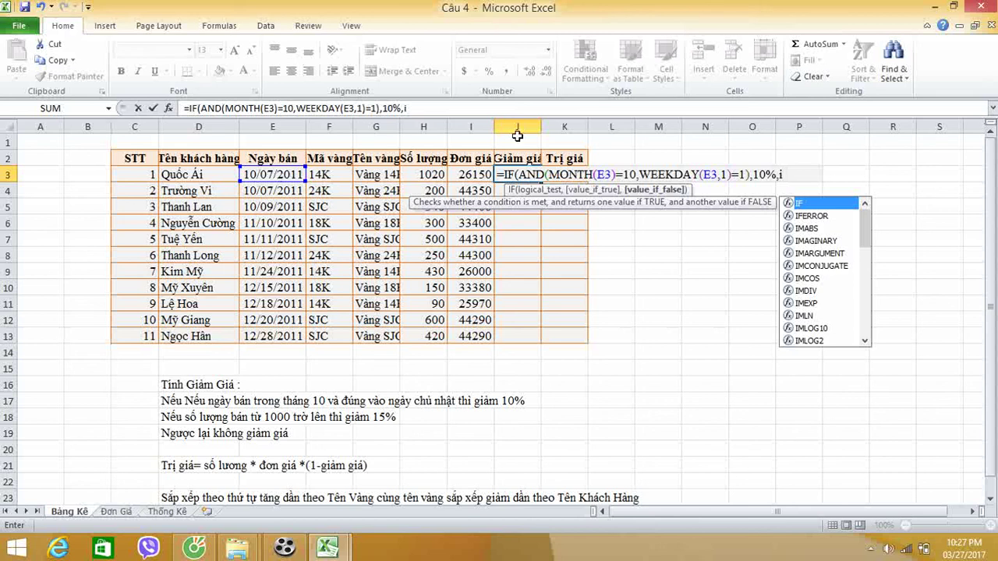
pyautogui.doubleClick(812, 205)
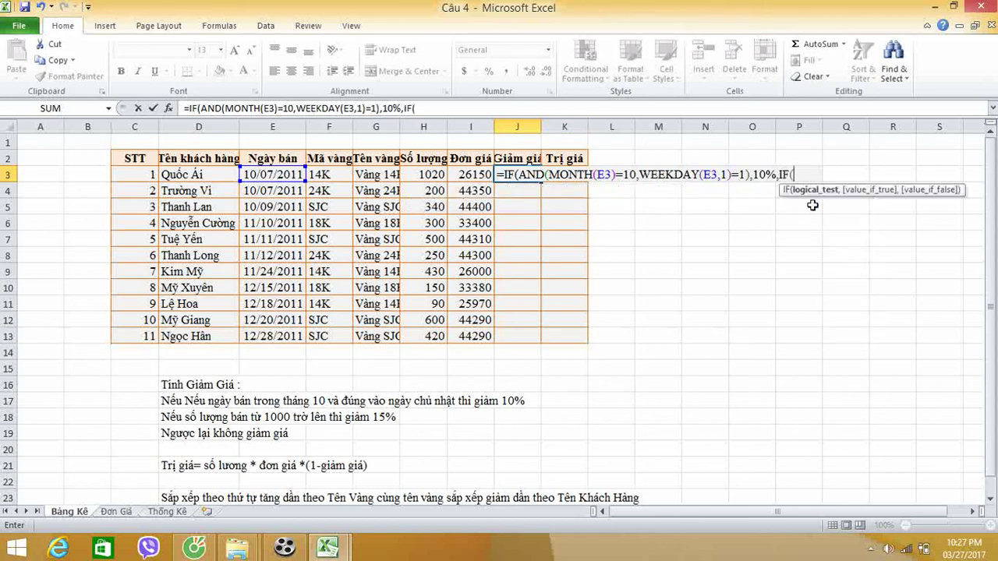
pyautogui.click(433, 175)
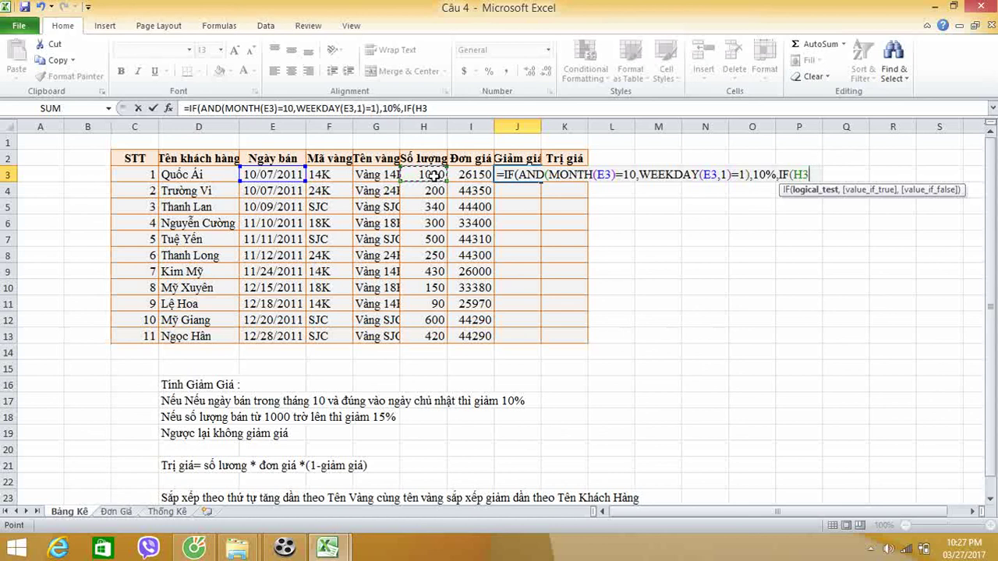
pyautogui.write('>=')
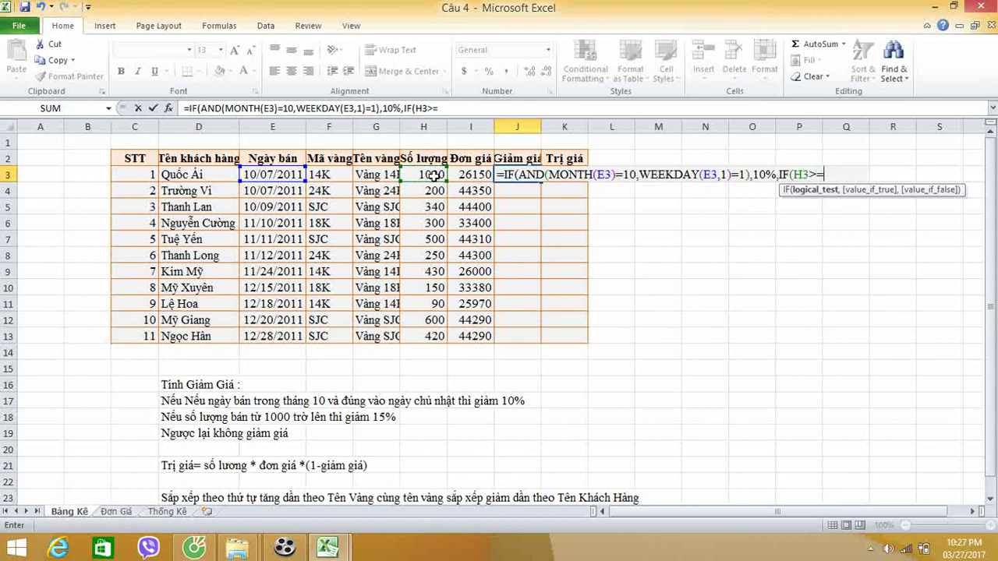
pyautogui.write('1000')
pyautogui.write(',')
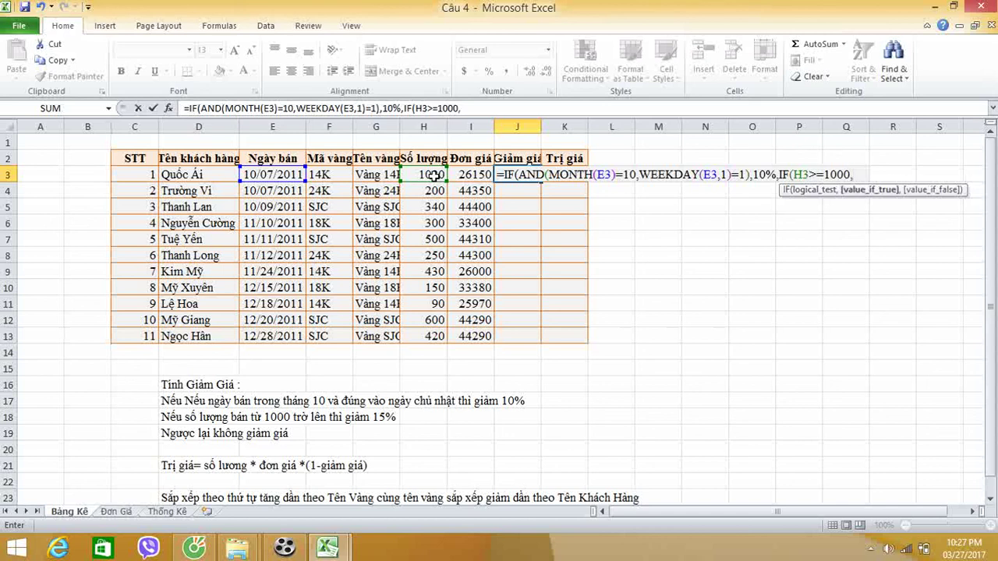
pyautogui.write('1')
pyautogui.write('5%')
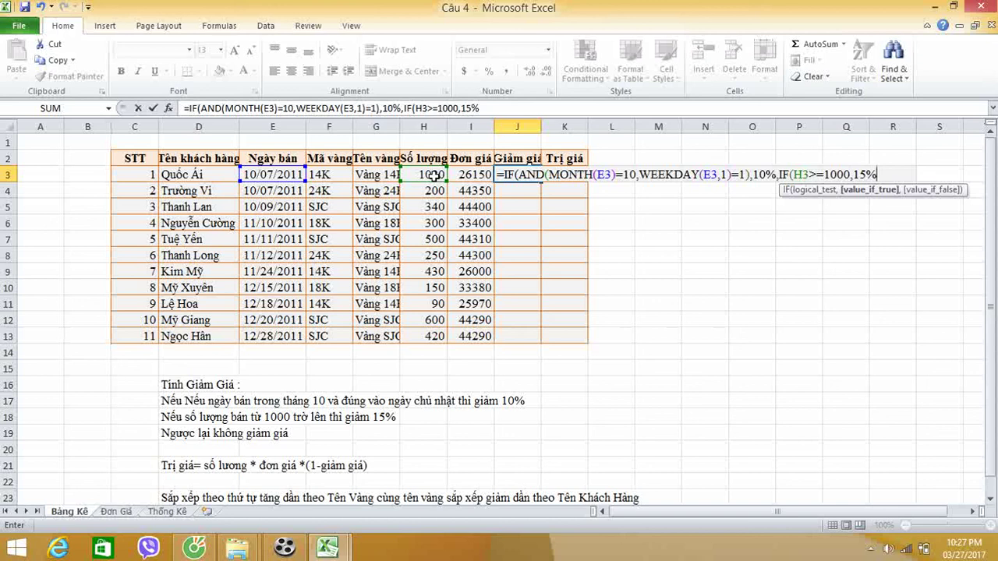
pyautogui.write(',')
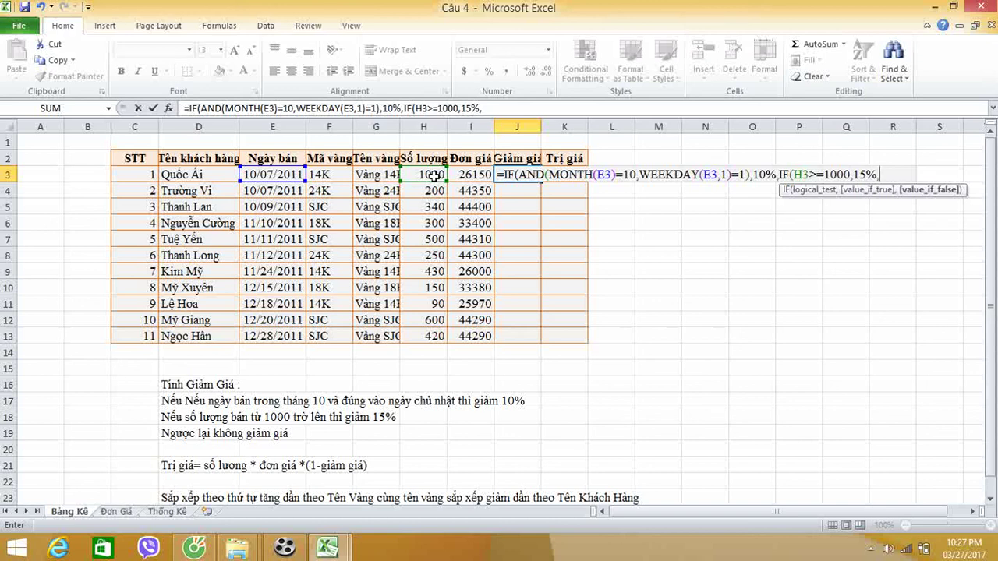
pyautogui.write('0))')
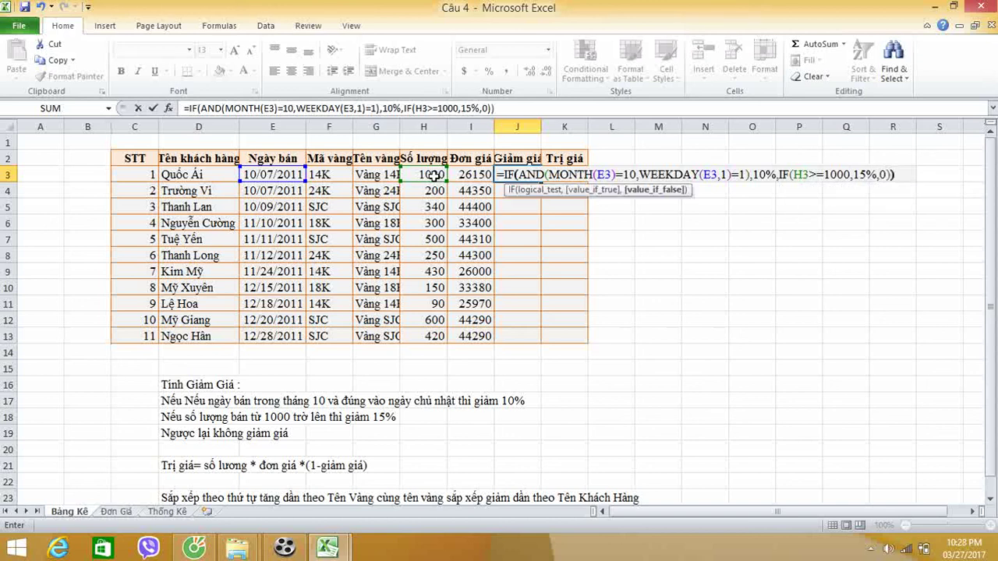
pyautogui.press('Return')
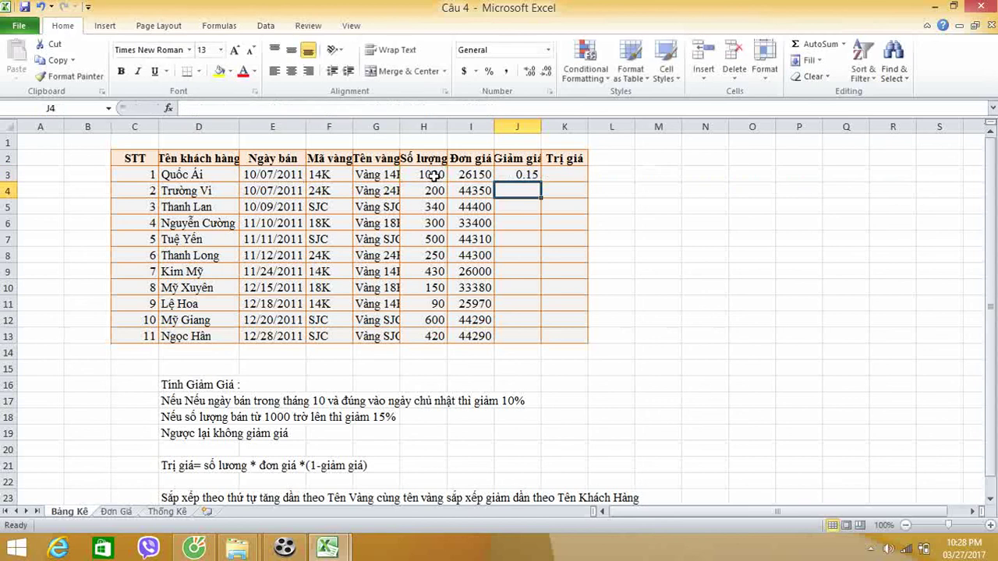
pyautogui.click(496, 174)
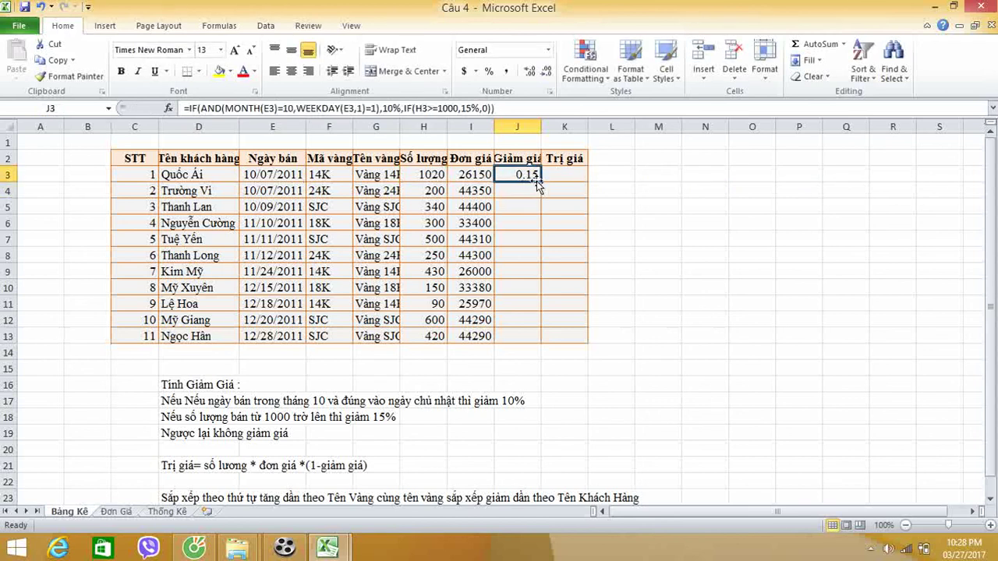
pyautogui.moveTo(539, 180); pyautogui.dragTo(540, 344)
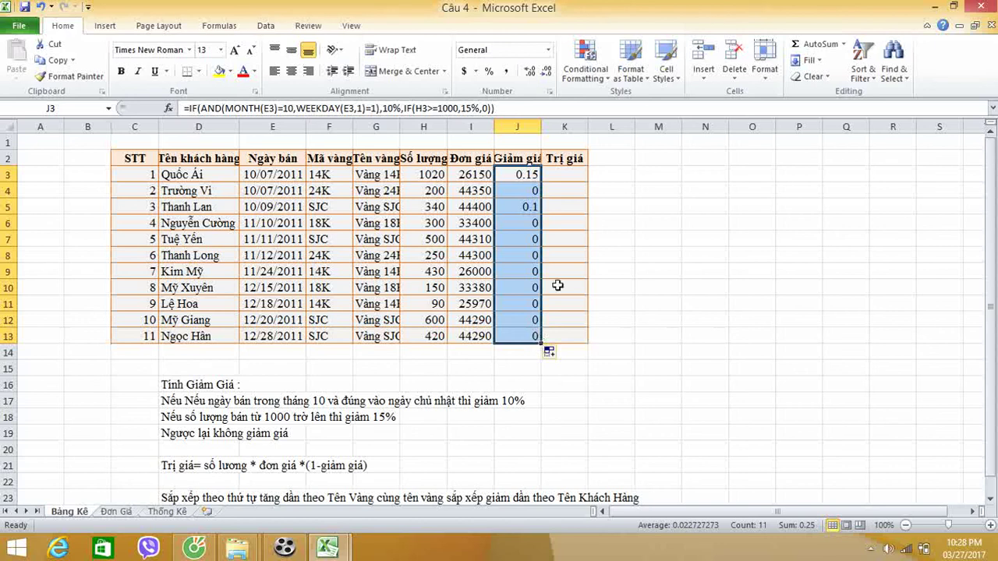
# - Enter =H3*I3*(1-J3) in K3 as the Trị giá formula
pyautogui.click(574, 176)
pyautogui.write('=')
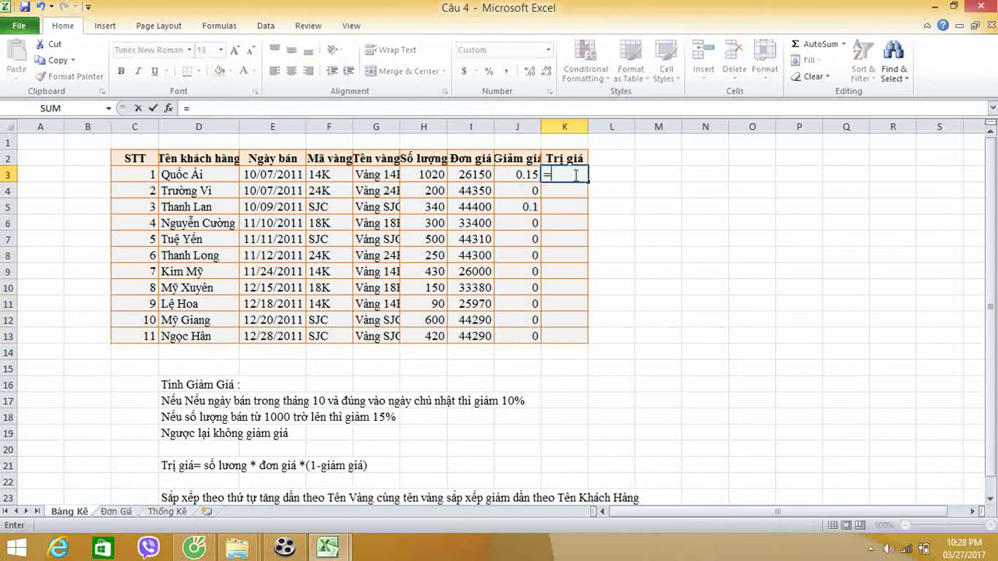
pyautogui.click(428, 175)
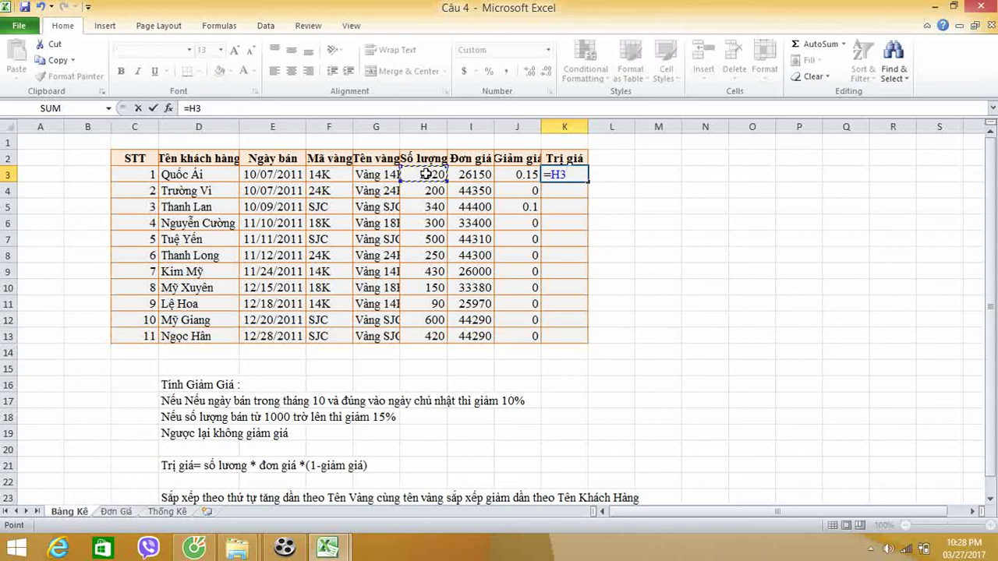
pyautogui.write('*')
pyautogui.click(465, 174)
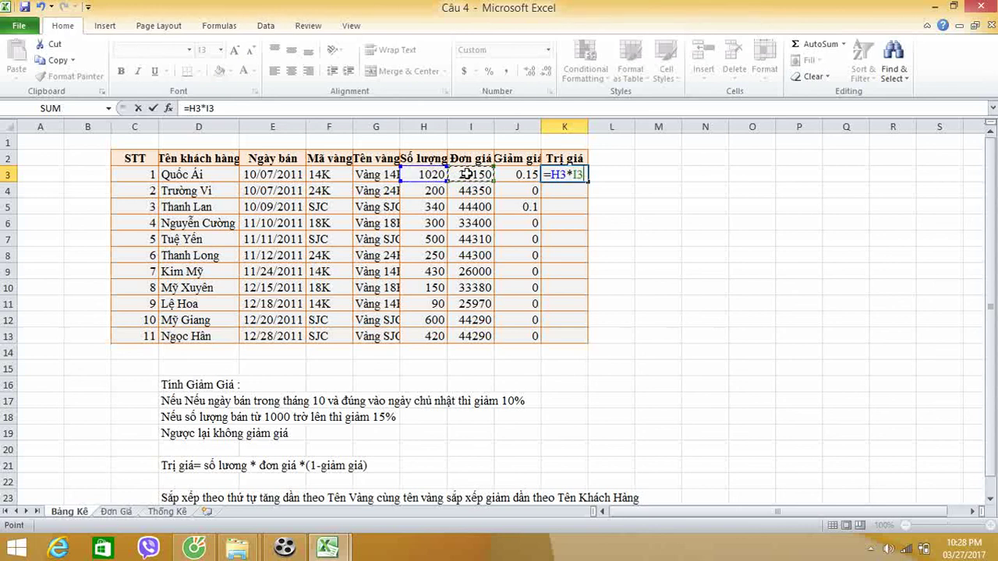
pyautogui.write('*(')
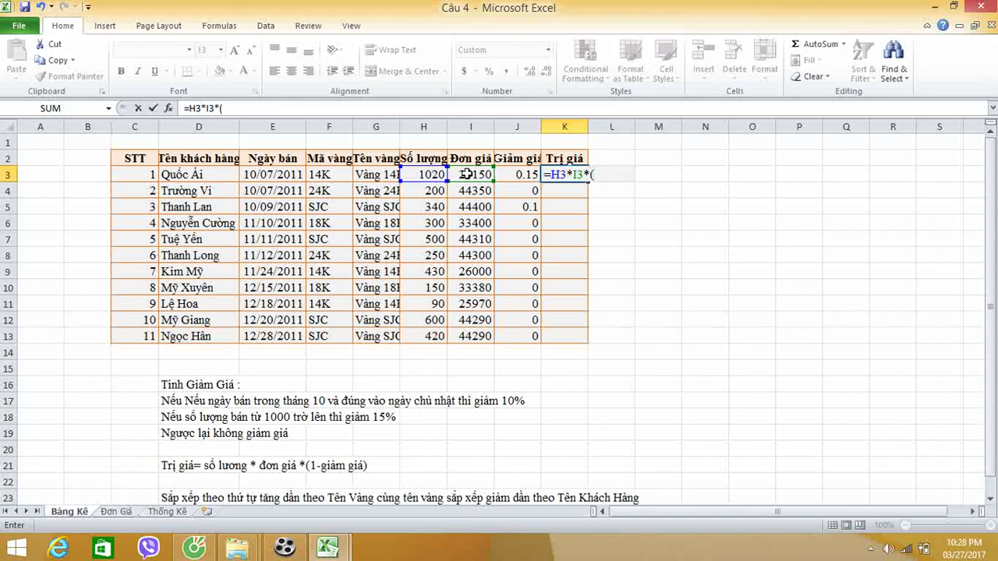
pyautogui.write('1-')
pyautogui.click(520, 175)
pyautogui.write(')')
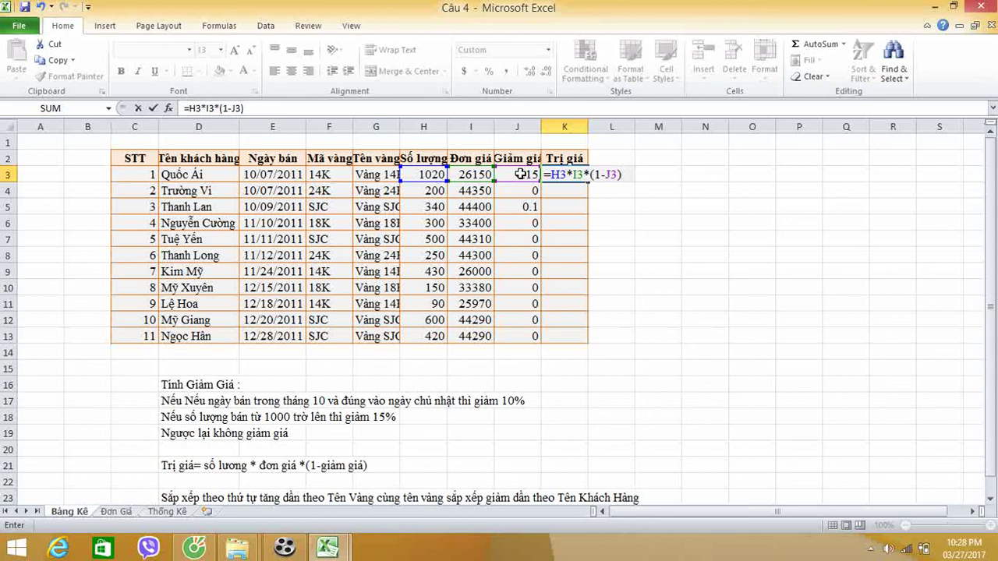
pyautogui.press('Return')
# - Fill the K3 formula down to K13 and close the Câu 4 workbook
pyautogui.click(572, 175)
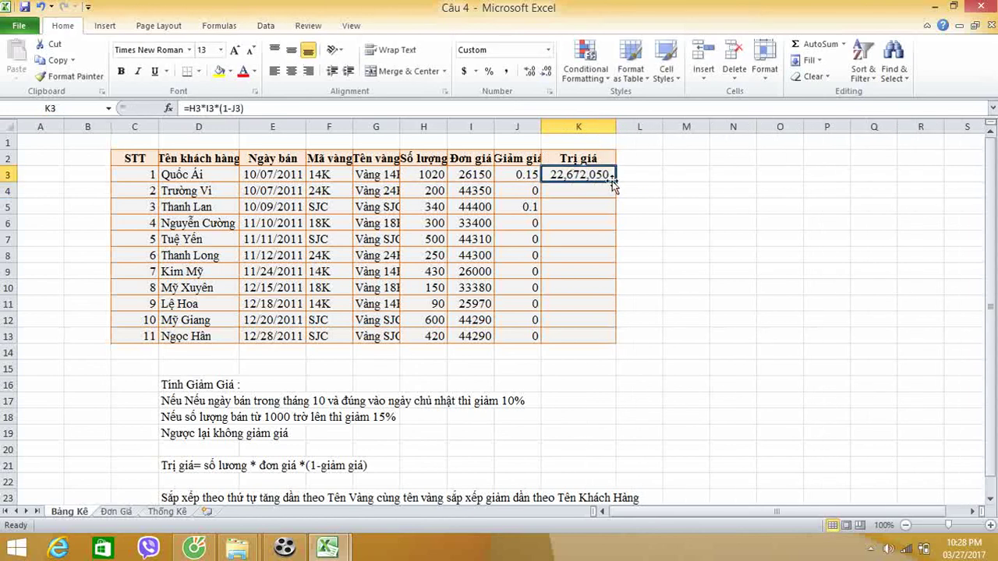
pyautogui.moveTo(615, 182); pyautogui.dragTo(616, 343)
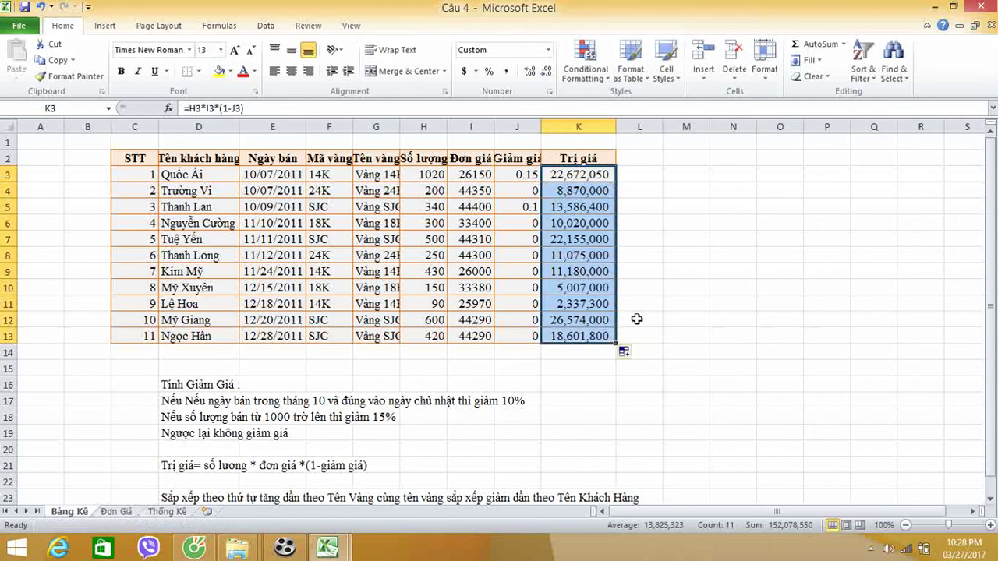
pyautogui.click(977, 8)
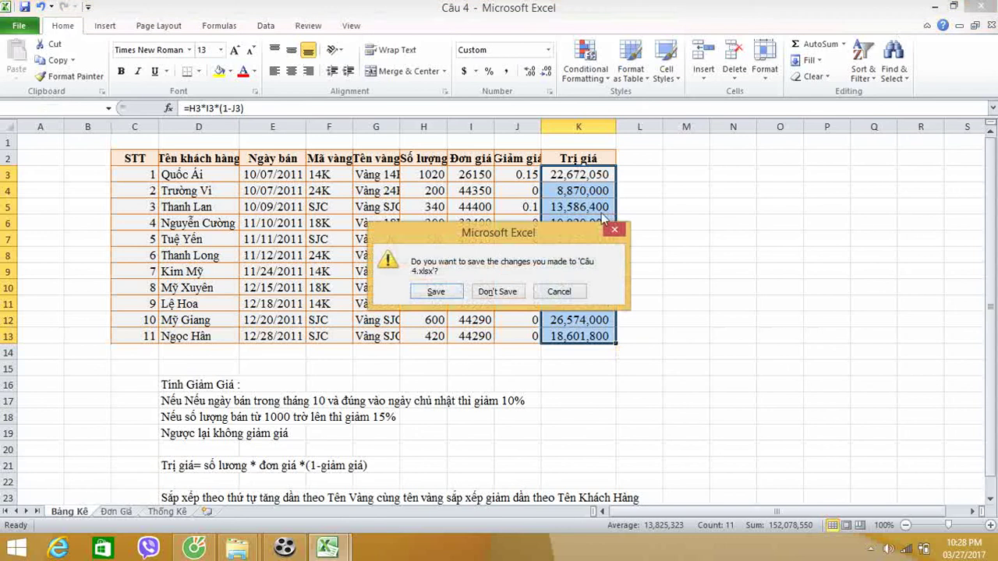
# - Save Câu 4, open Câu 5, and widen column C on Bảng Giá
pyautogui.click(448, 295)
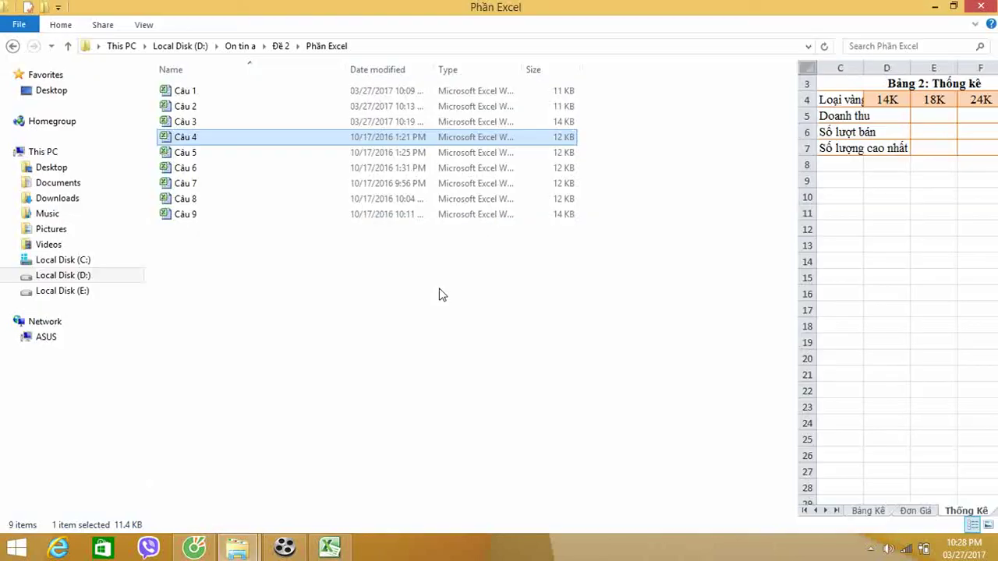
pyautogui.click(258, 160)
pyautogui.doubleClick(253, 158)
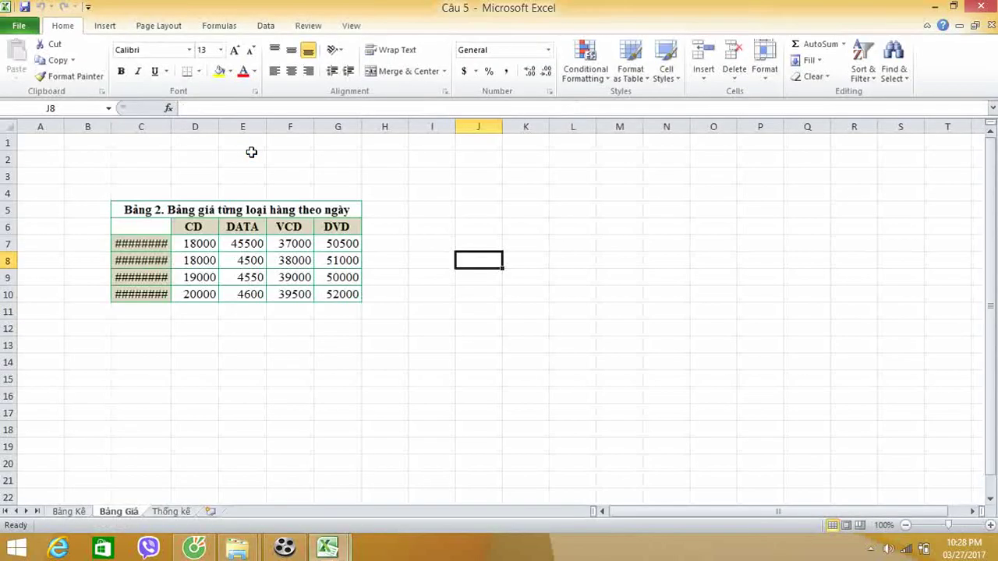
pyautogui.moveTo(172, 127); pyautogui.dragTo(246, 127)
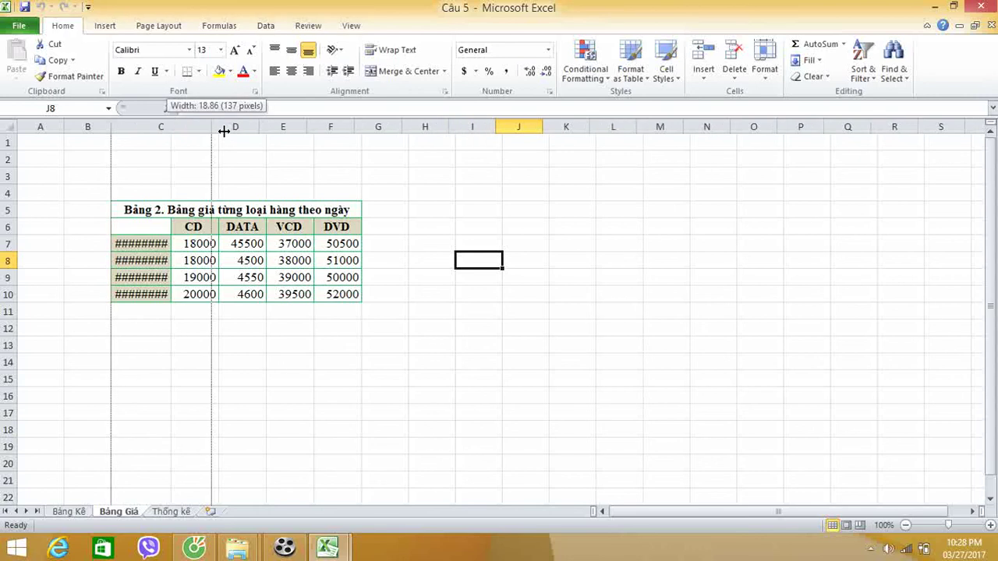
# - Select E4 on Bảng Kê, check the Bảng Giá price table, and return
pyautogui.click(86, 513)
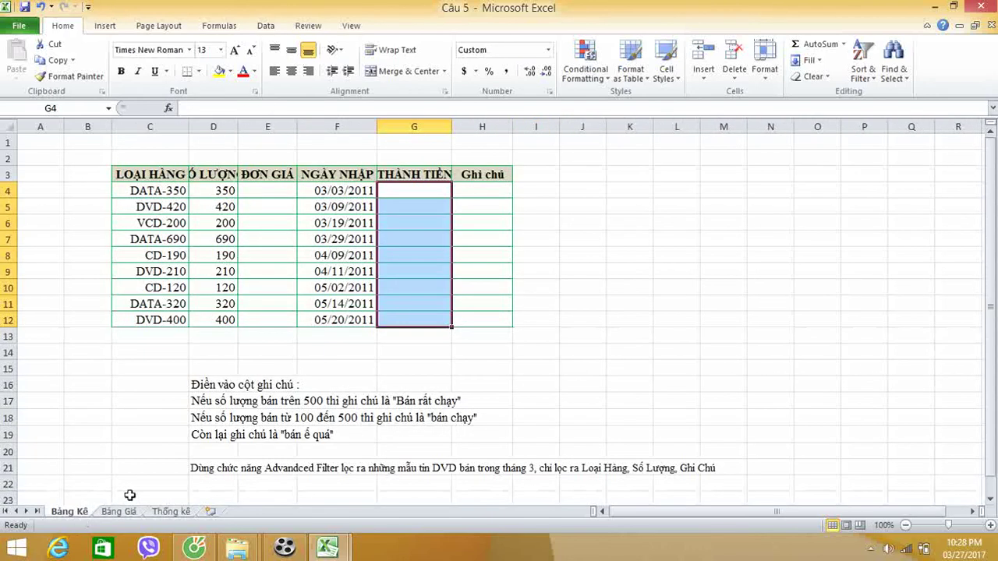
pyautogui.click(466, 332)
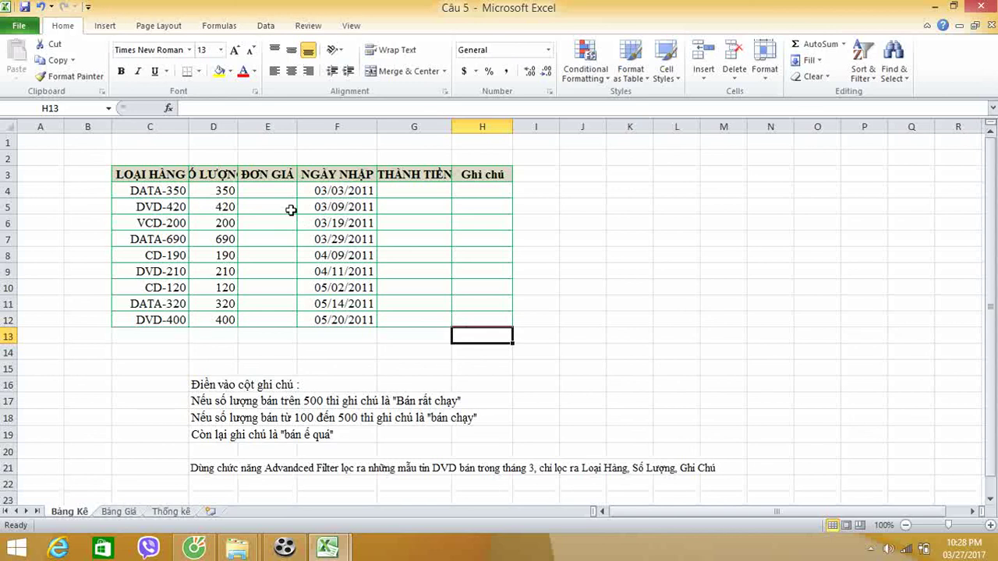
pyautogui.click(276, 191)
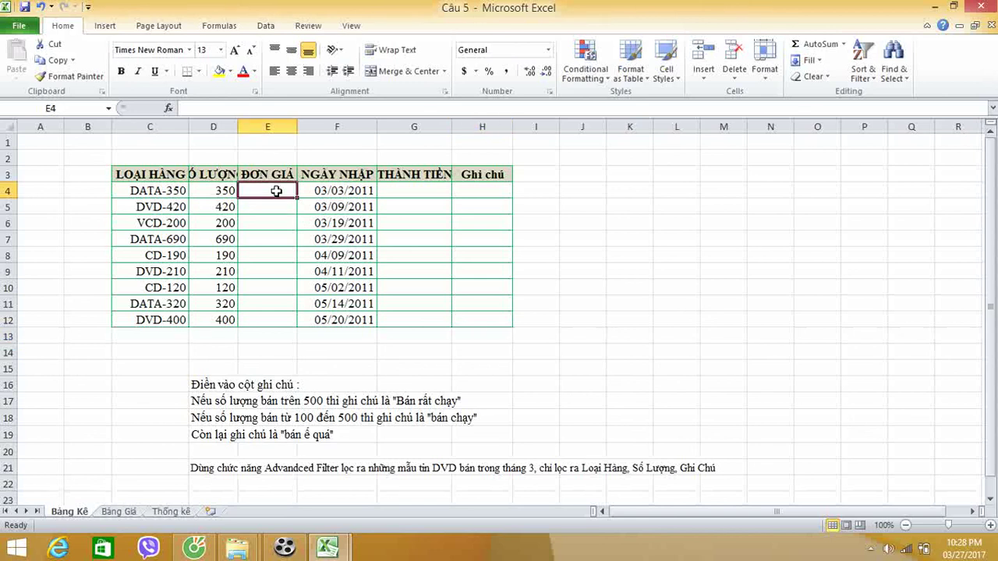
pyautogui.click(118, 511)
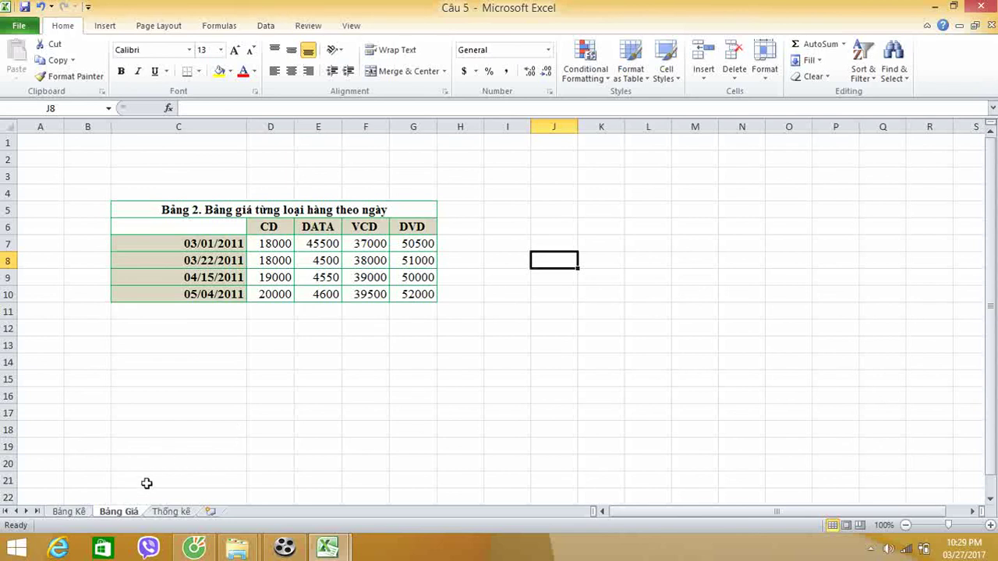
pyautogui.click(81, 511)
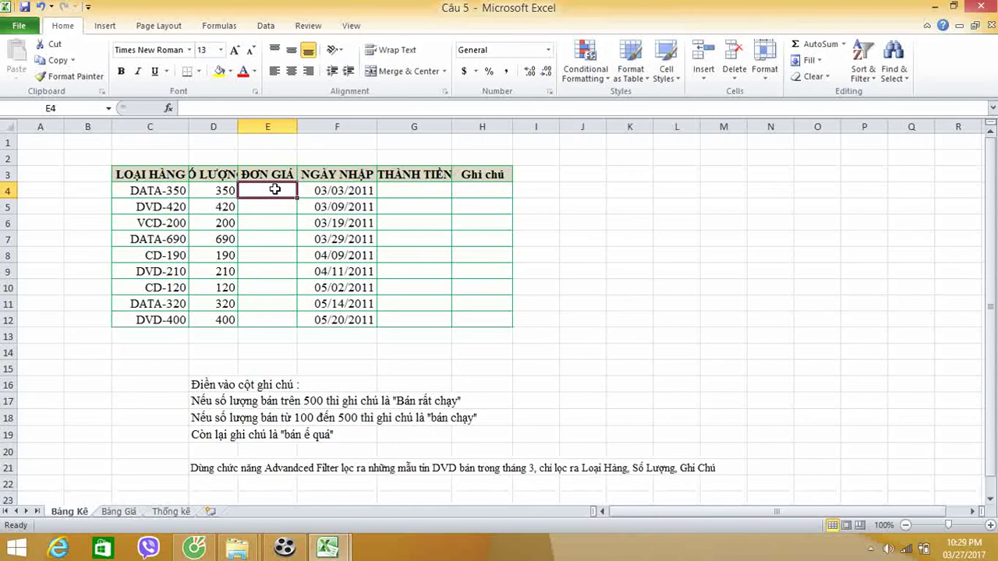
pyautogui.write('=i')
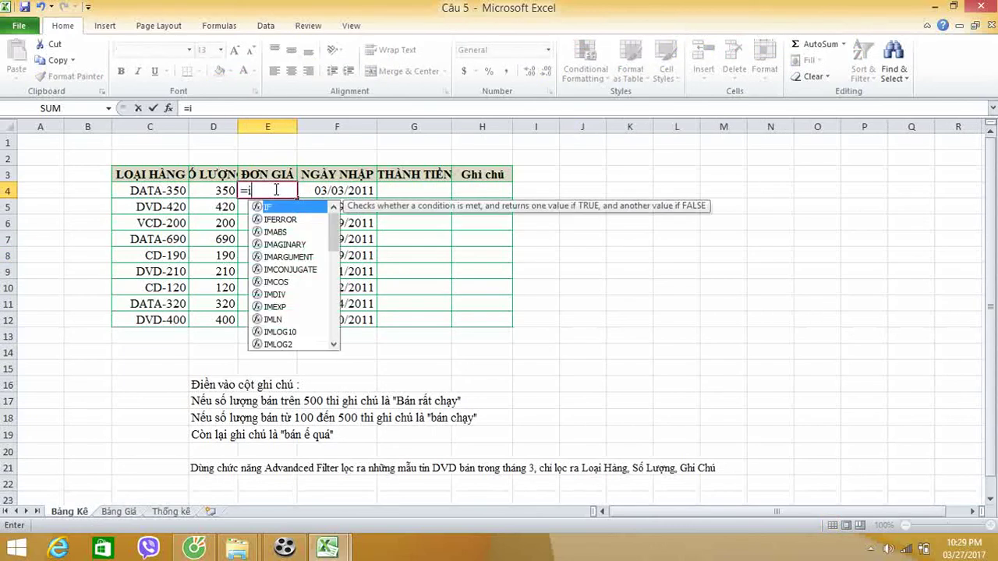
pyautogui.doubleClick(275, 207)
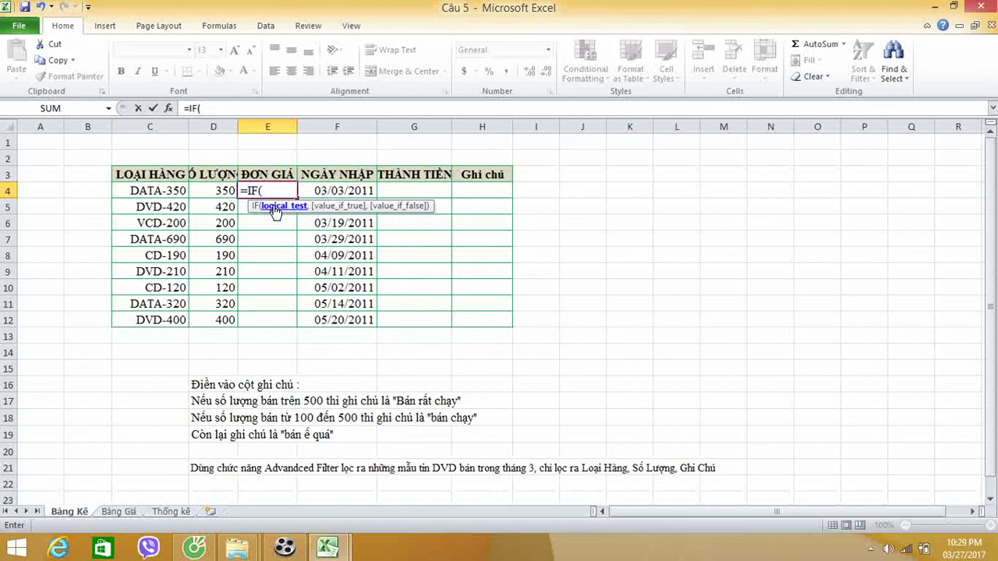
pyautogui.press('Escape')
pyautogui.press('Escape')
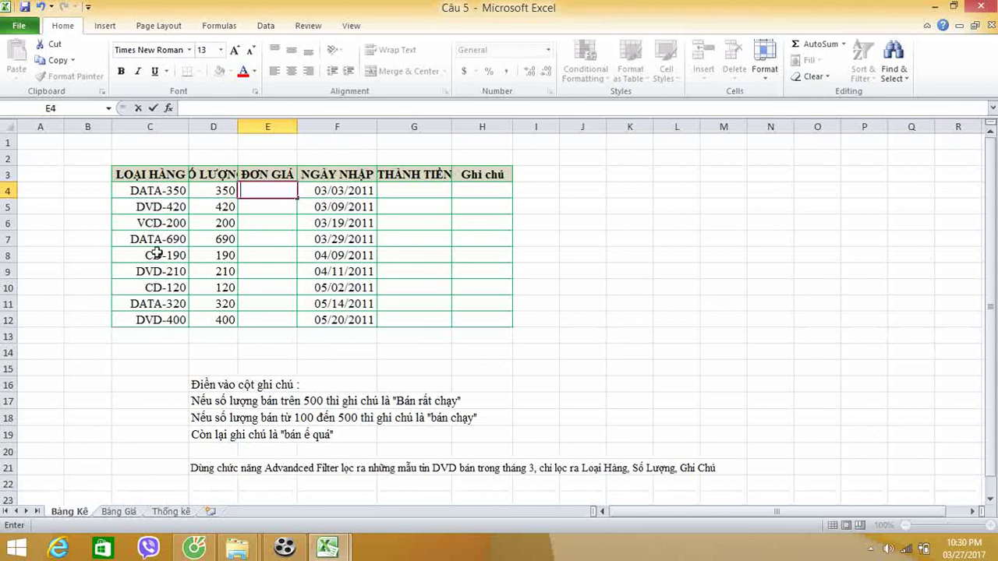
# - Enter =LEN(C4)-4 in E4, which displays 4
pyautogui.click(263, 193)
pyautogui.write('1')
pyautogui.press('BackSpace')
pyautogui.write('=l')
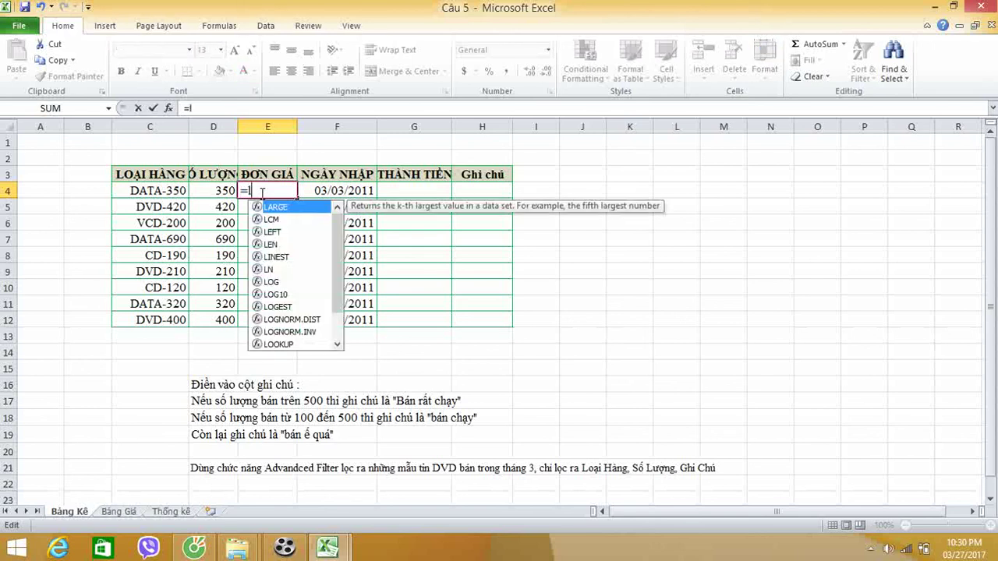
pyautogui.doubleClick(270, 244)
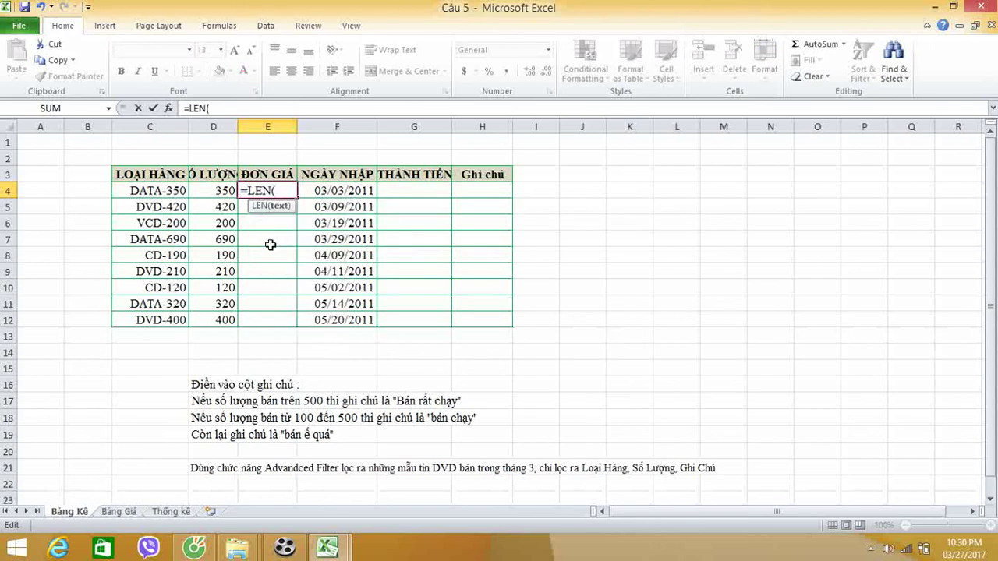
pyautogui.click(158, 191)
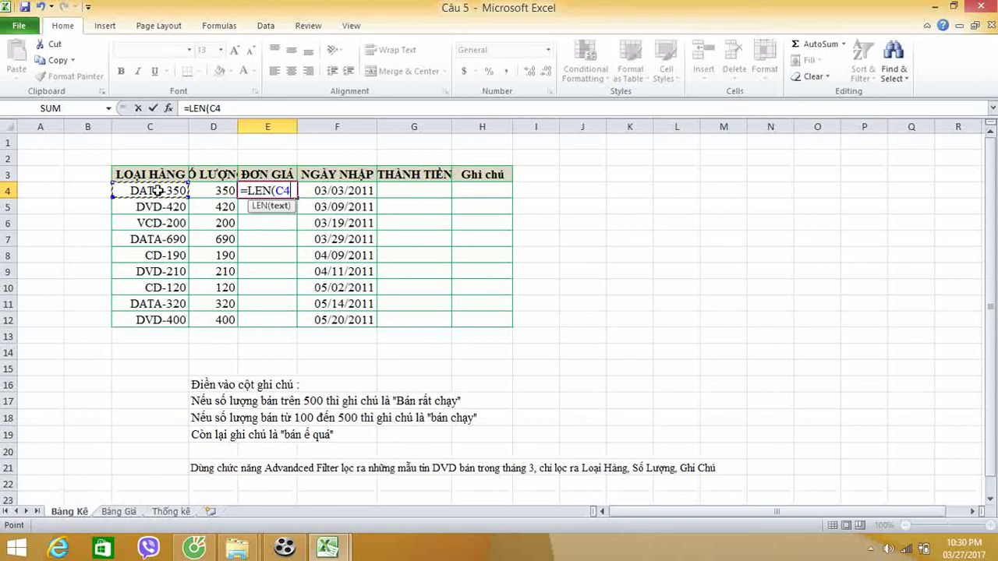
pyautogui.write(')')
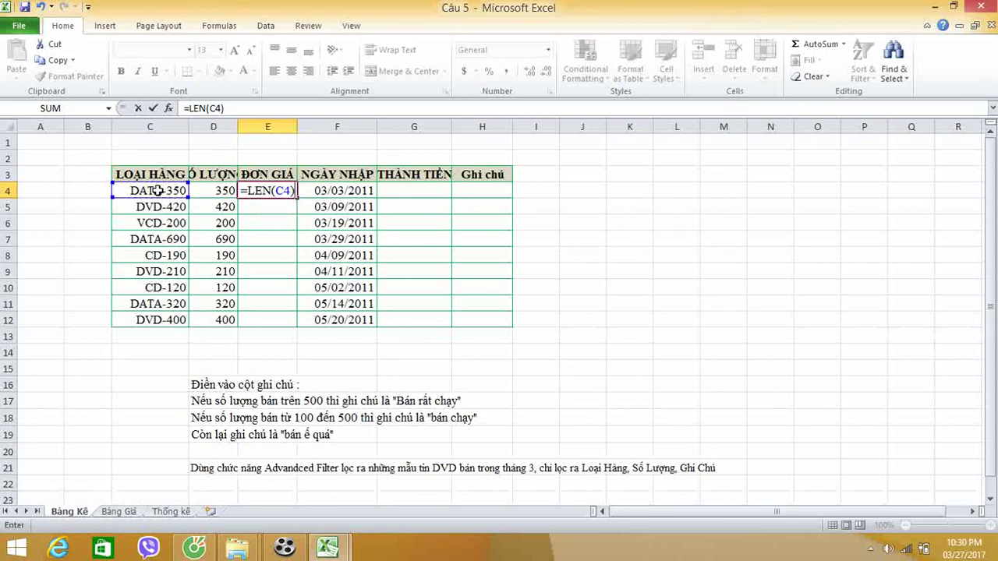
pyautogui.write('-')
pyautogui.write('4')
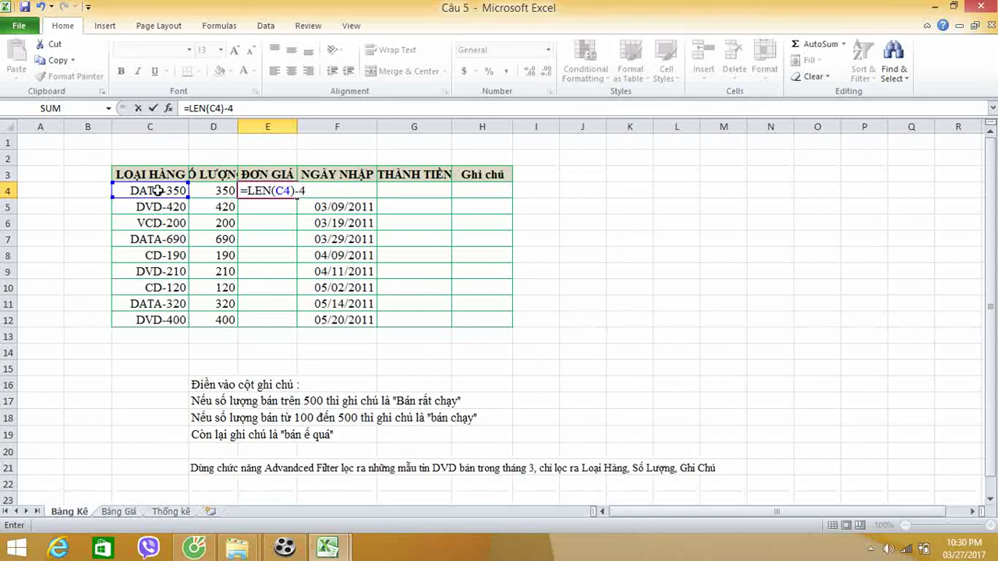
pyautogui.press('Return')
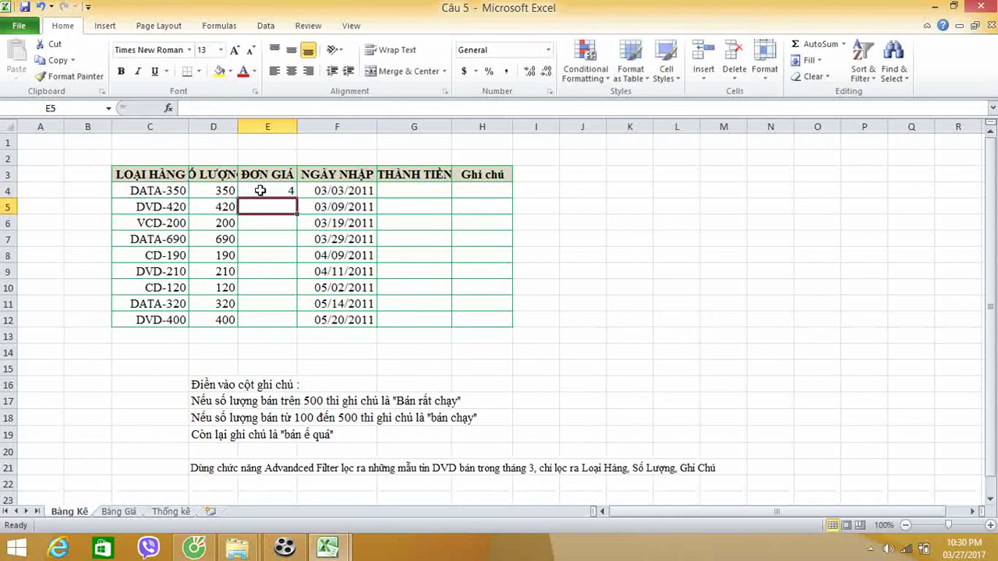
# - Wrap E4's formula into =LEFT(C4,LEN(C4)-4) so it shows DATA
pyautogui.click(260, 190)
pyautogui.doubleClick(261, 190)
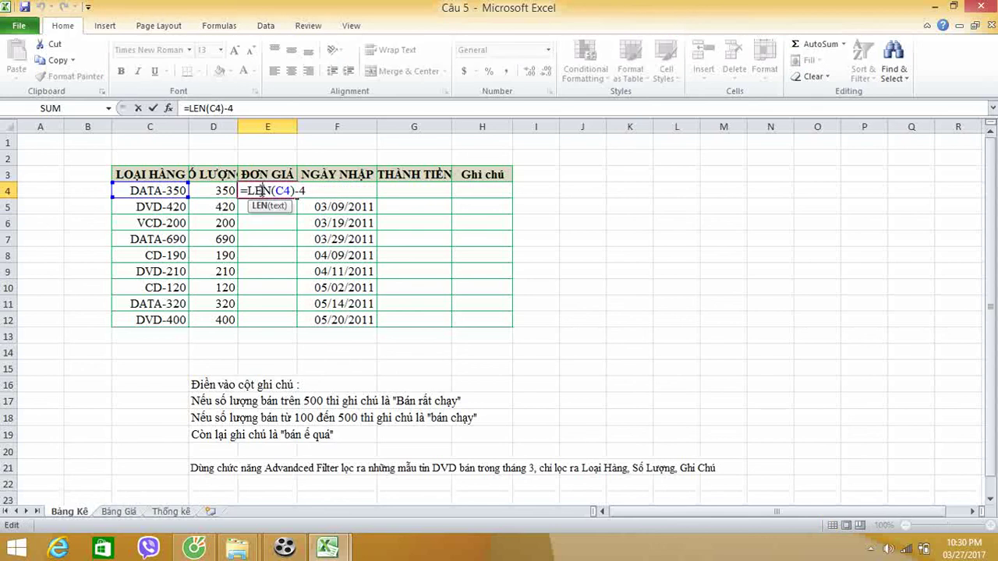
pyautogui.click(244, 191)
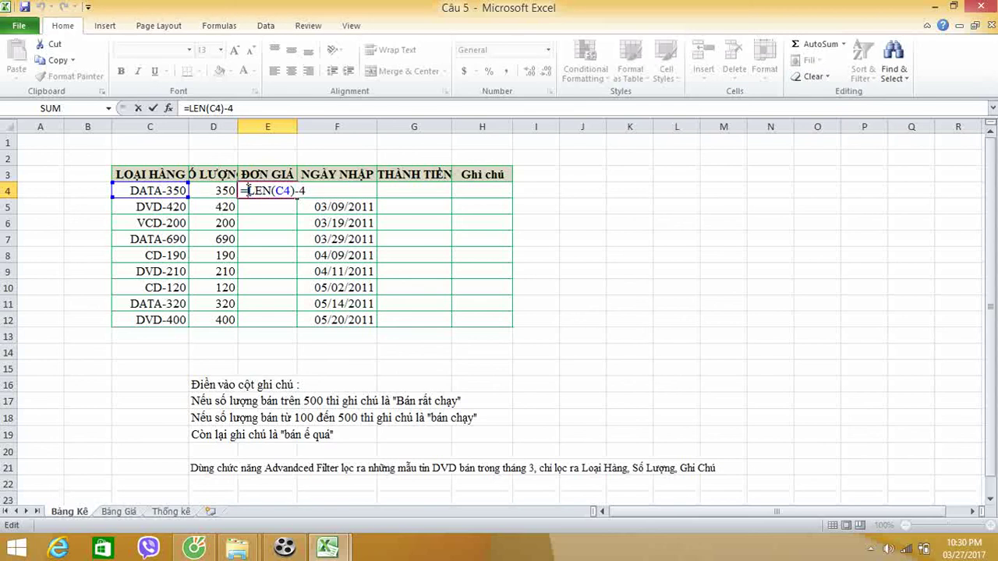
pyautogui.write('l')
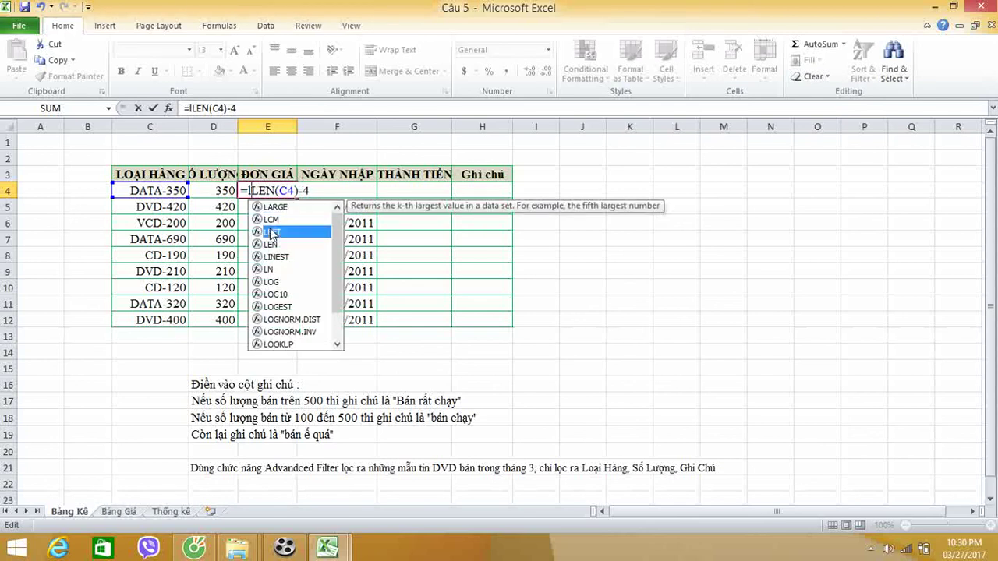
pyautogui.doubleClick(270, 230)
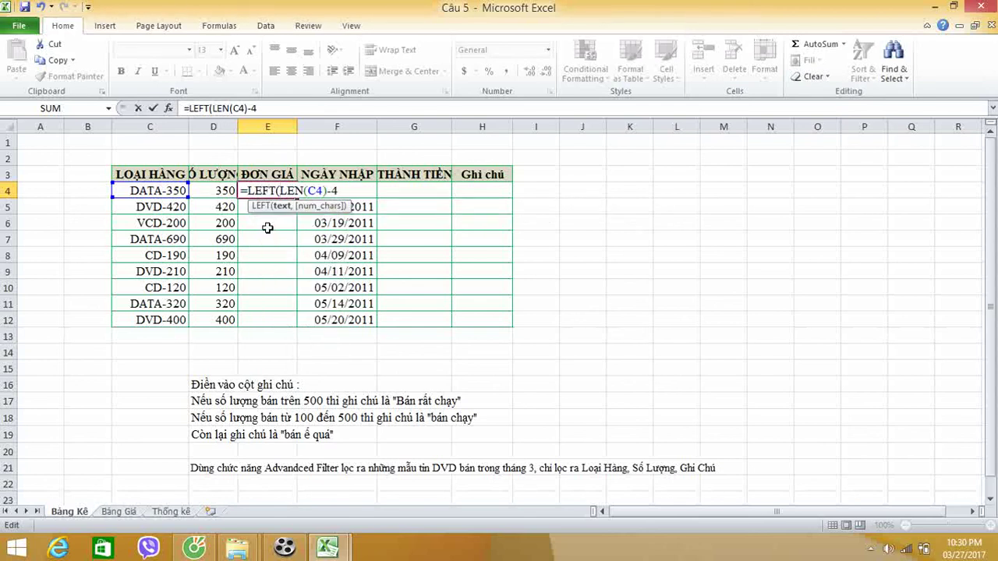
pyautogui.click(160, 190)
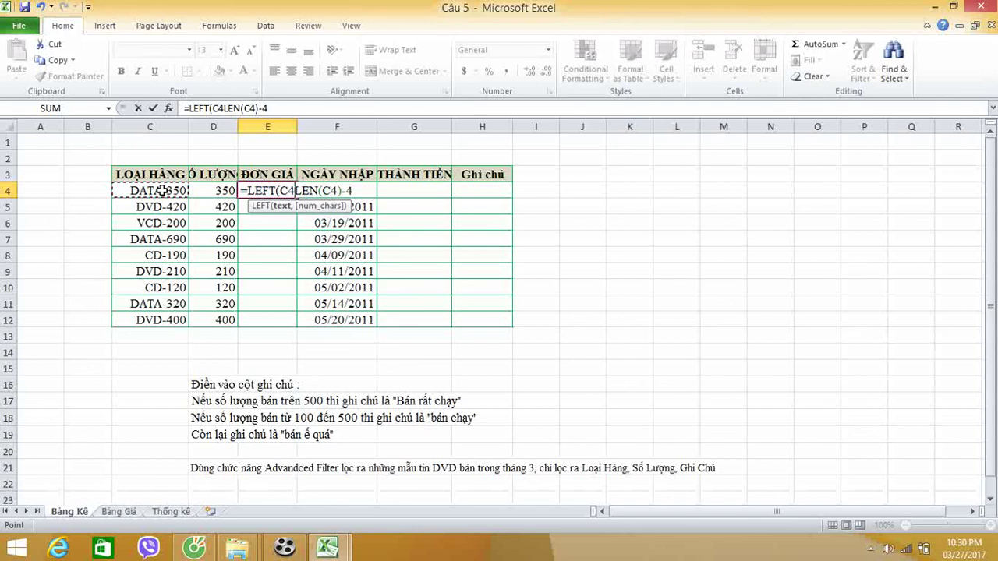
pyautogui.write(',')
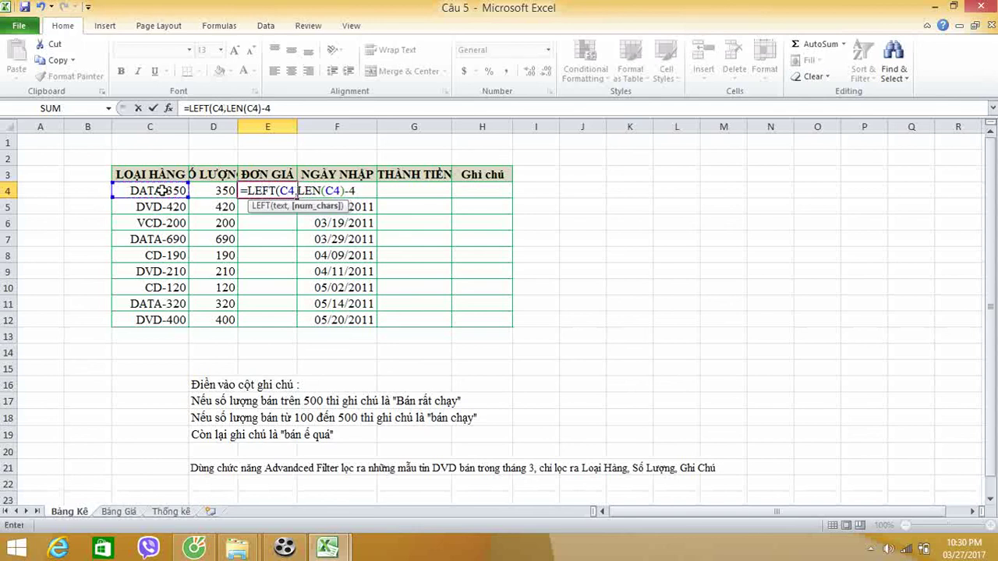
pyautogui.click(361, 190)
pyautogui.write(')')
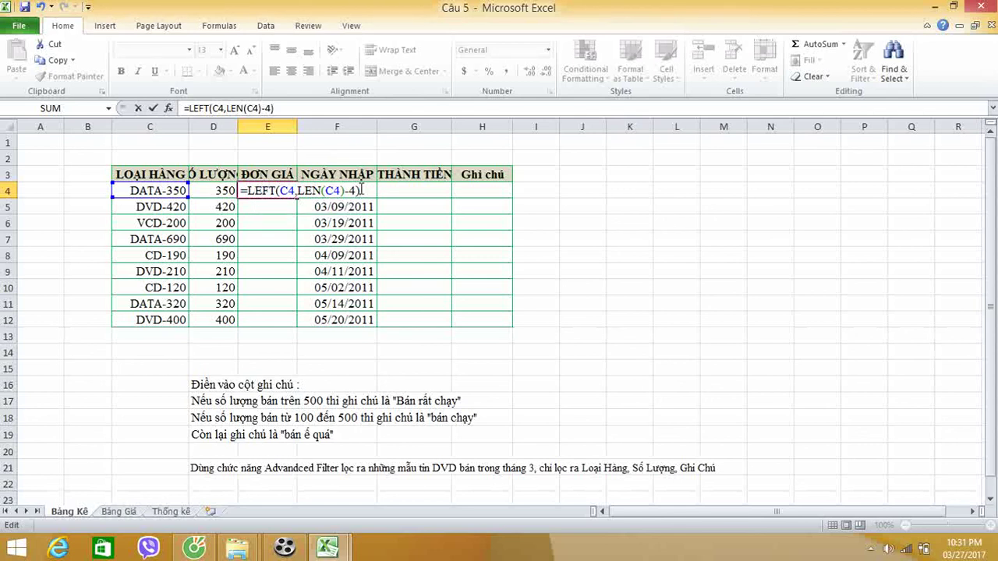
pyautogui.press('Return')
# - Fill the E4 prefix formula down through E12
pyautogui.click(279, 191)
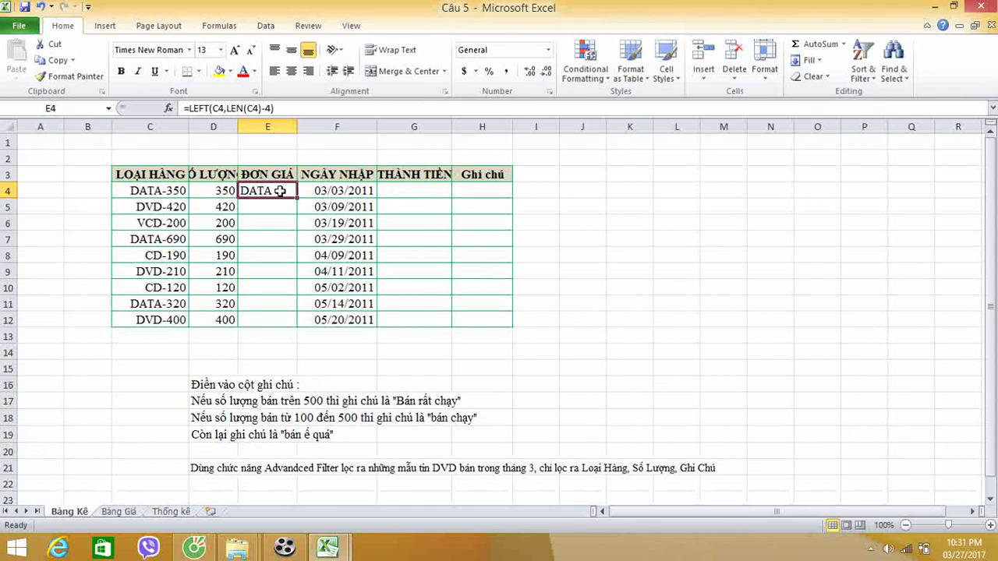
pyautogui.moveTo(296, 198); pyautogui.dragTo(294, 328)
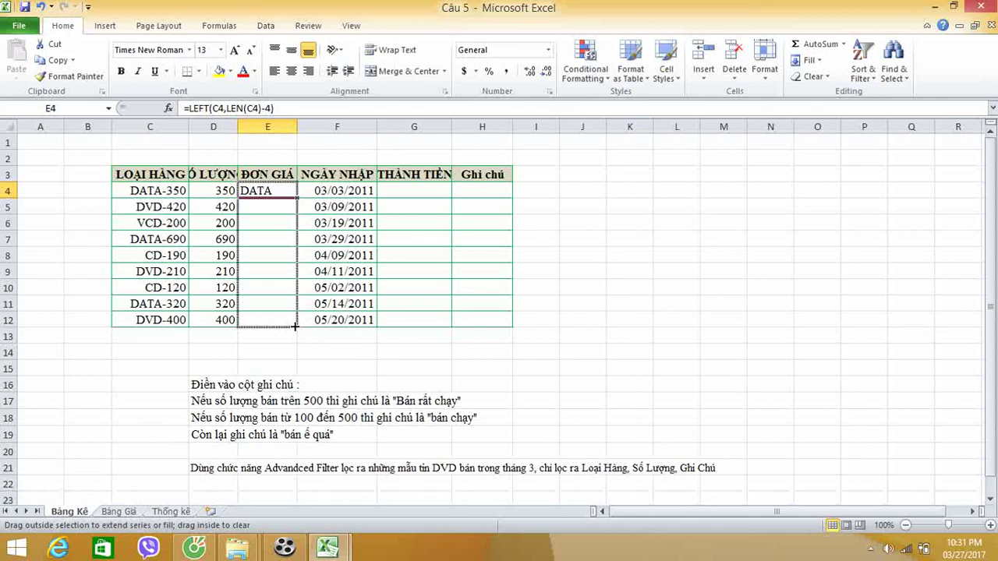
pyautogui.moveTo(294, 327); pyautogui.dragTo(295, 326)
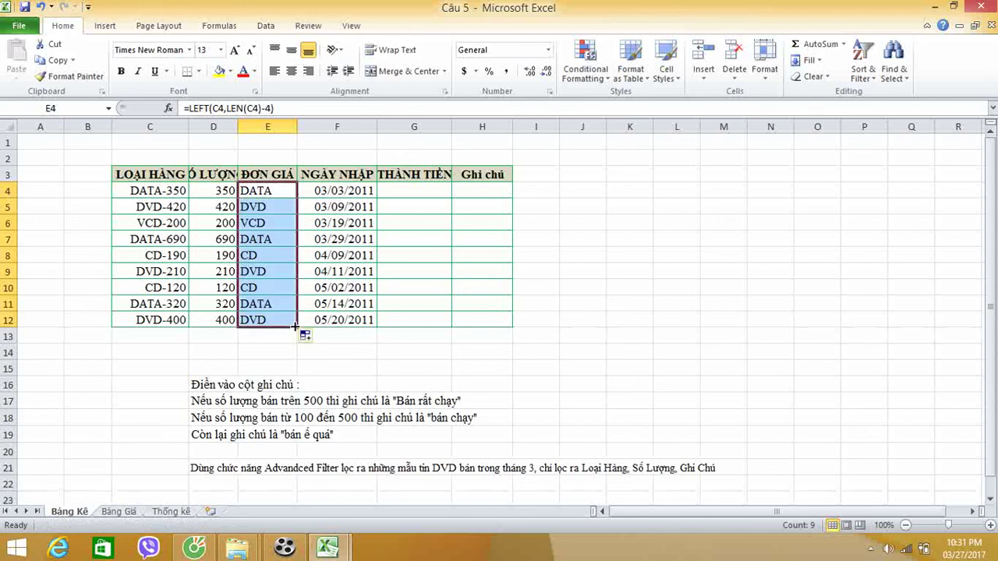
# - Widen column E and start wrapping E4's formula in IF(...="DATA",
pyautogui.moveTo(297, 128); pyautogui.dragTo(335, 129)
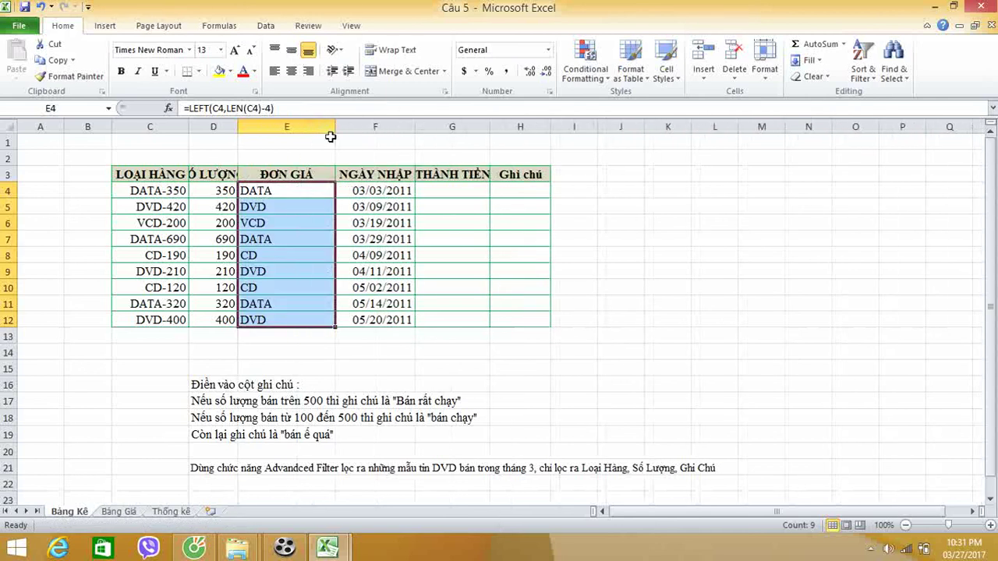
pyautogui.click(304, 193)
pyautogui.doubleClick(304, 194)
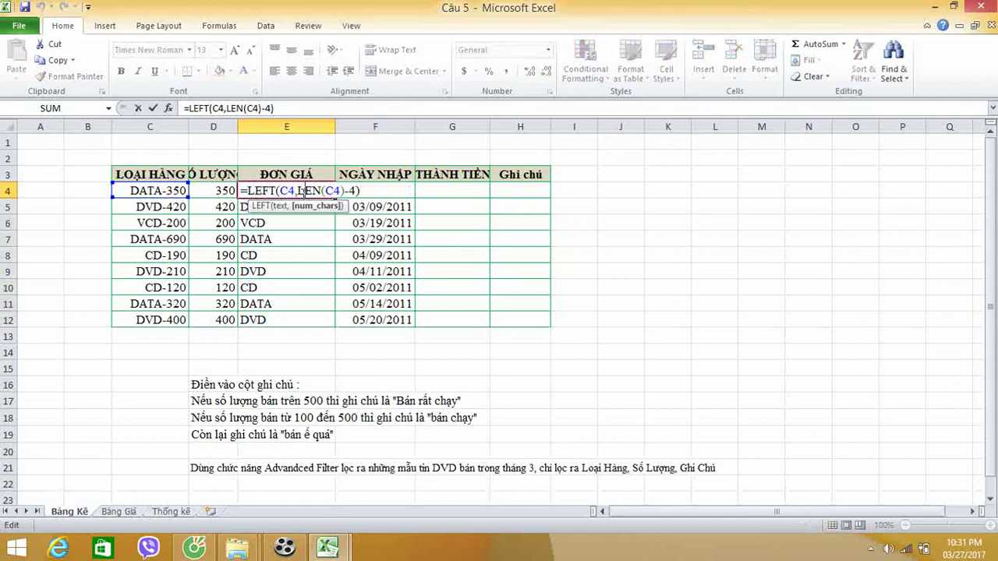
pyautogui.click(248, 191)
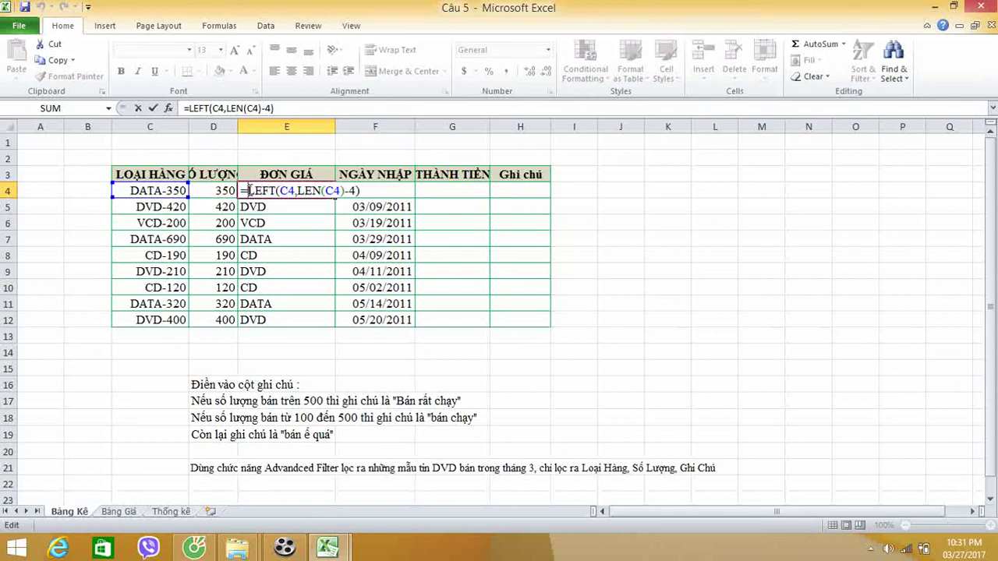
pyautogui.write('I')
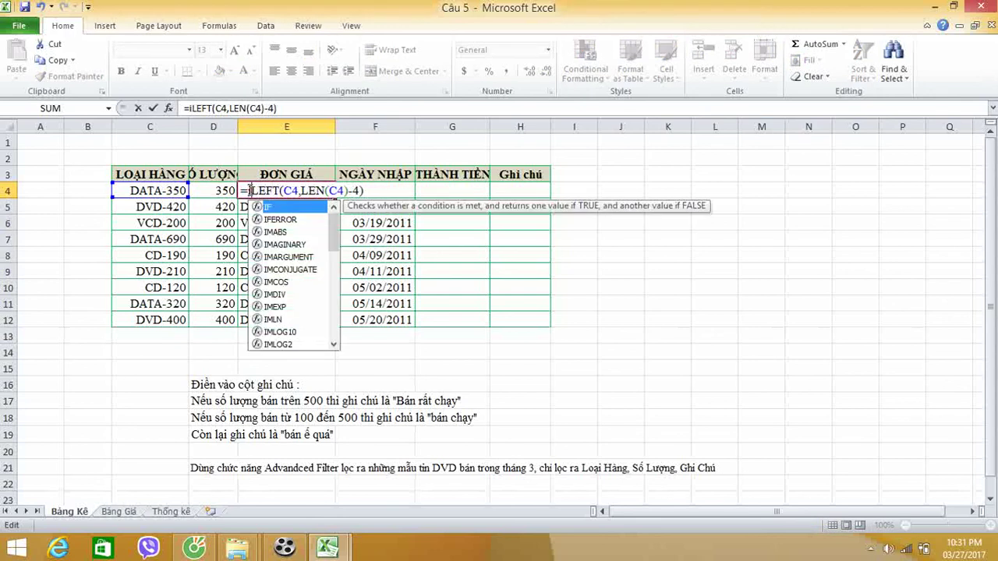
pyautogui.doubleClick(269, 207)
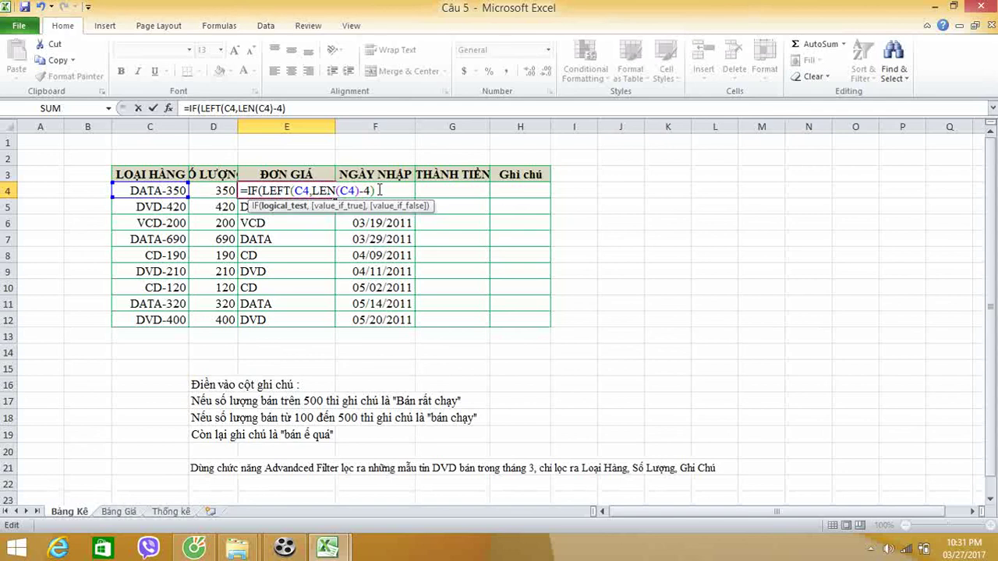
pyautogui.write('=')
pyautogui.write('"DA')
pyautogui.write('TA"')
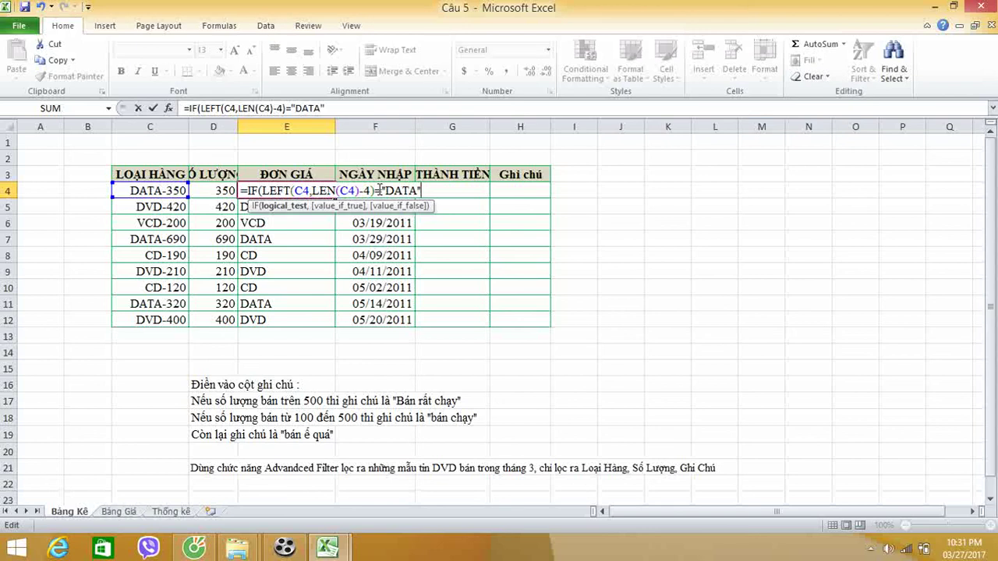
pyautogui.write(',')
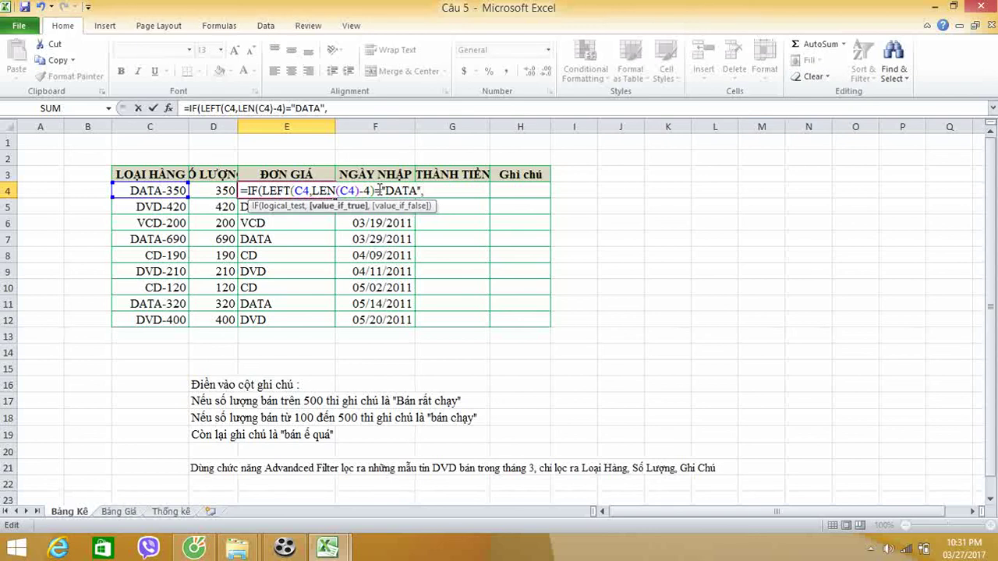
# - Remove the IF wrapper to restore the LEFT formula and accept Excel's correction
pyautogui.press('BackSpace')
pyautogui.press('BackSpace')
pyautogui.press('BackSpace')
pyautogui.press('BackSpace')
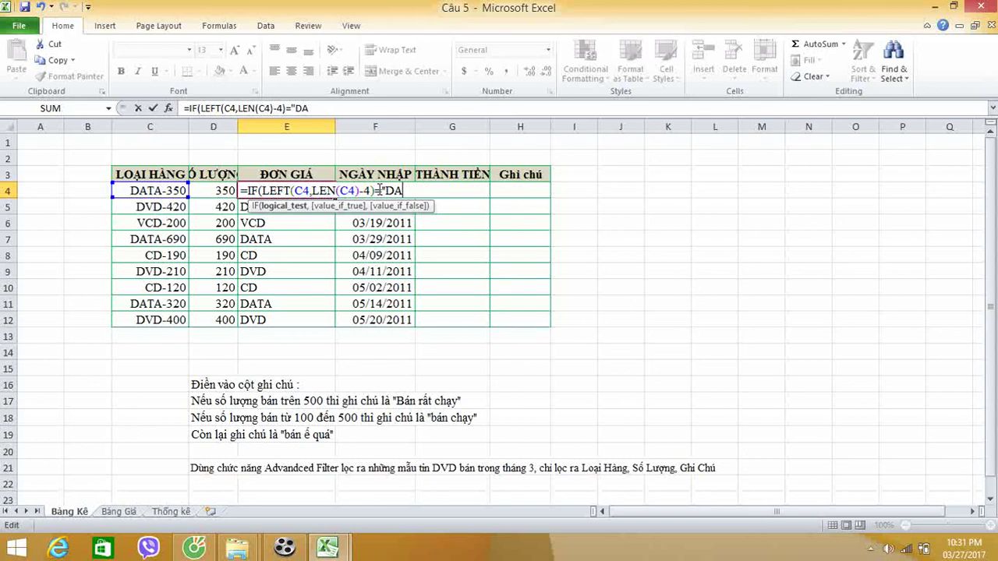
pyautogui.press('BackSpace')
pyautogui.press('BackSpace')
pyautogui.press('BackSpace')
pyautogui.press('BackSpace')
pyautogui.click(263, 190)
pyautogui.press('BackSpace')
pyautogui.press('BackSpace')
pyautogui.press('BackSpace')
pyautogui.press('BackSpace')
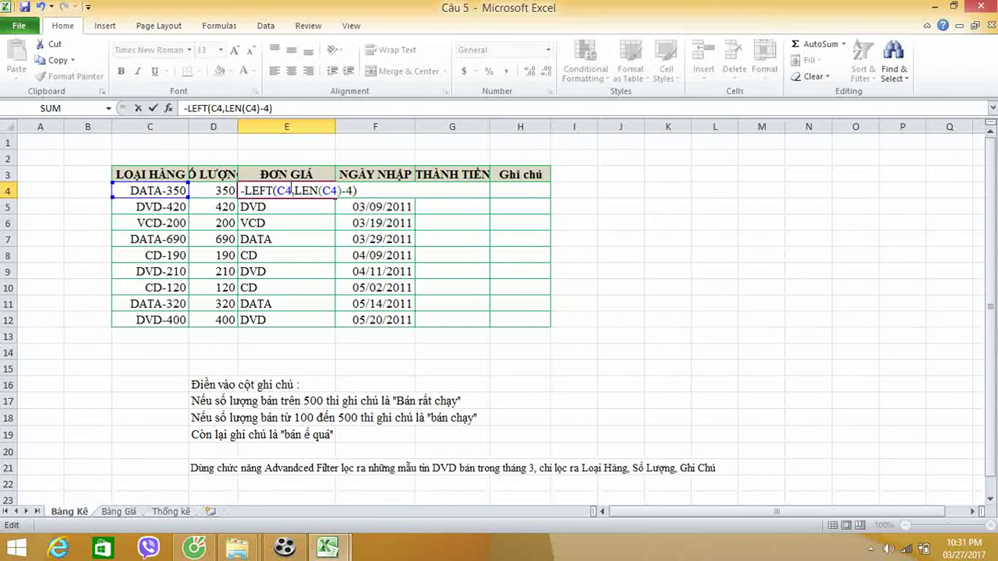
pyautogui.write('=')
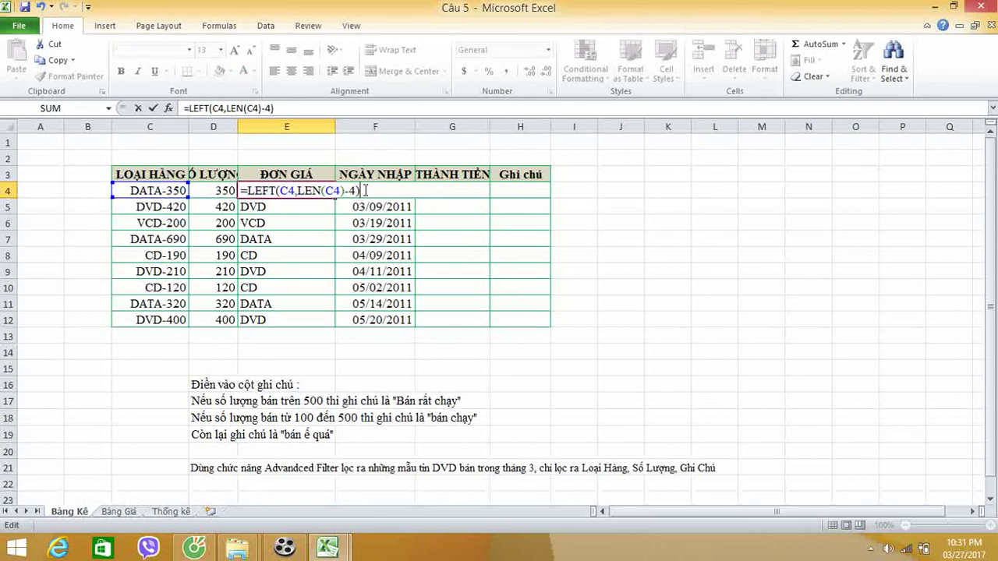
pyautogui.click(359, 191)
pyautogui.press('BackSpace')
pyautogui.press('Return')
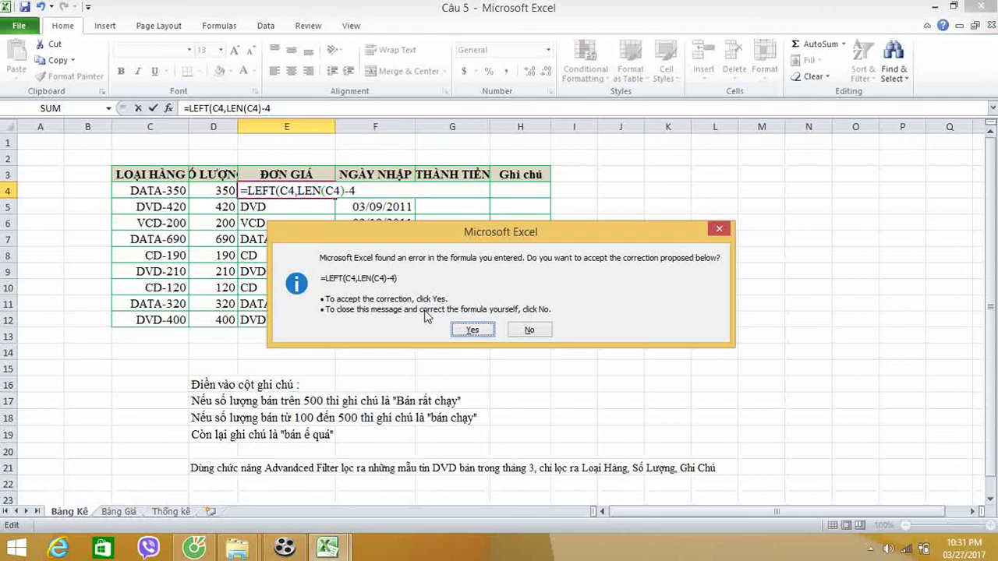
pyautogui.click(467, 329)
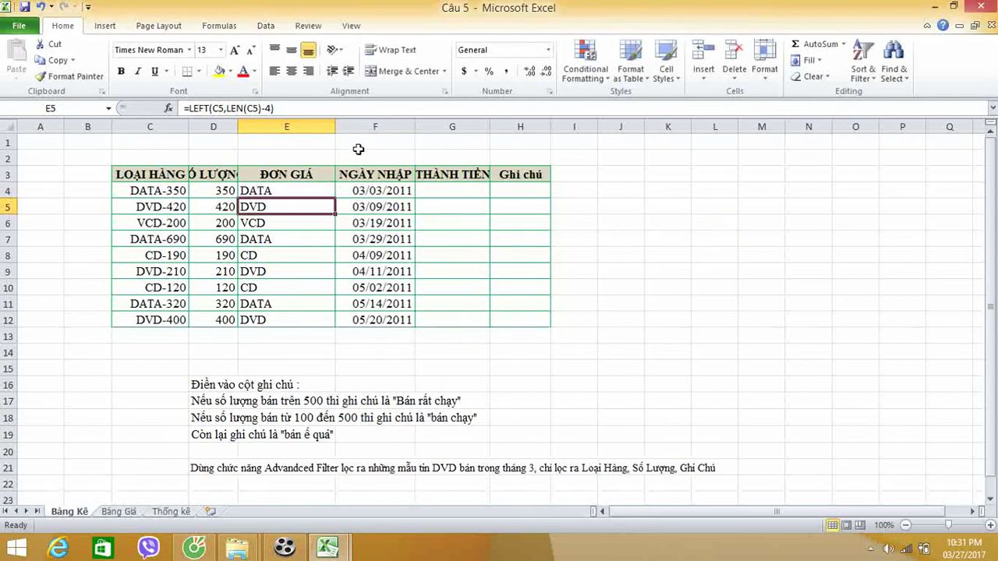
# - Stretch columns E and F across the sheet, then narrow the NGÀY NHẬP column back
pyautogui.moveTo(411, 127); pyautogui.dragTo(815, 144)
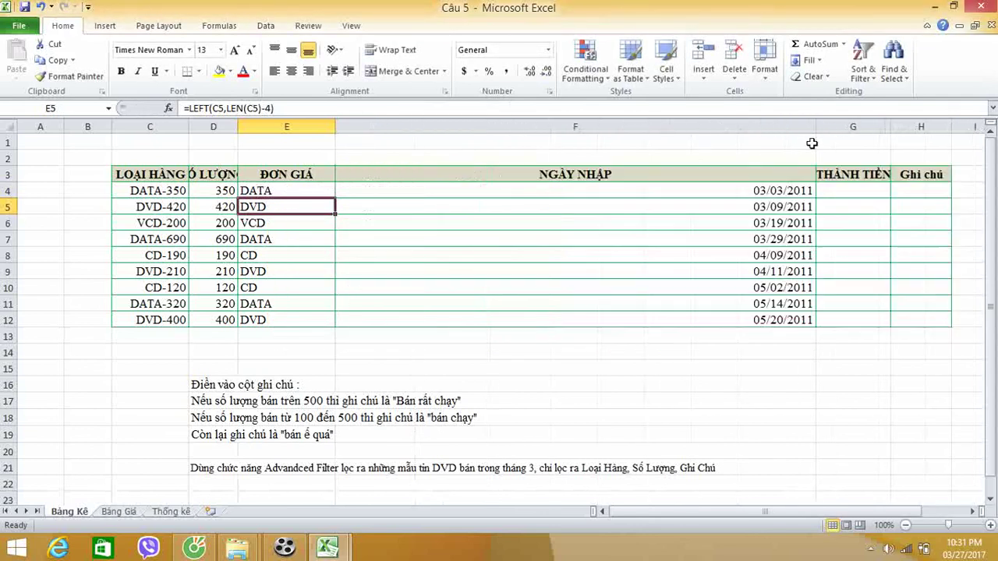
pyautogui.moveTo(337, 130); pyautogui.dragTo(780, 142)
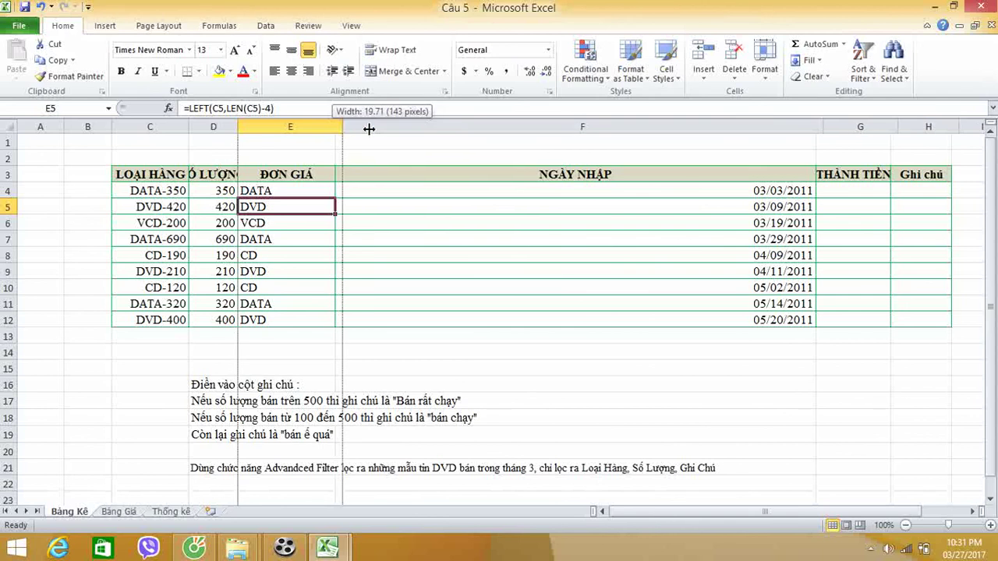
pyautogui.click(777, 142)
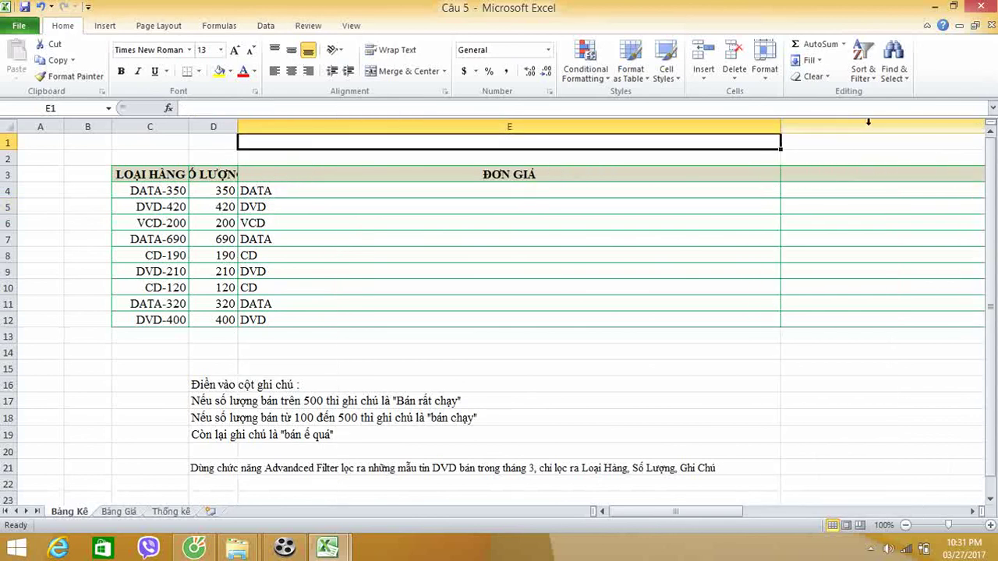
pyautogui.moveTo(659, 511); pyautogui.dragTo(749, 511)
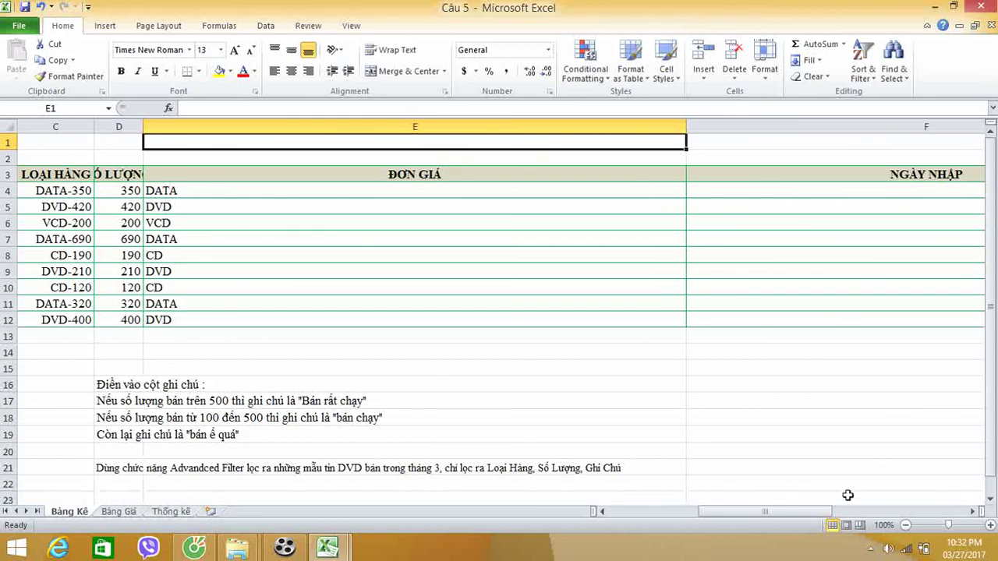
pyautogui.moveTo(827, 512); pyautogui.dragTo(829, 514)
pyautogui.click(862, 512)
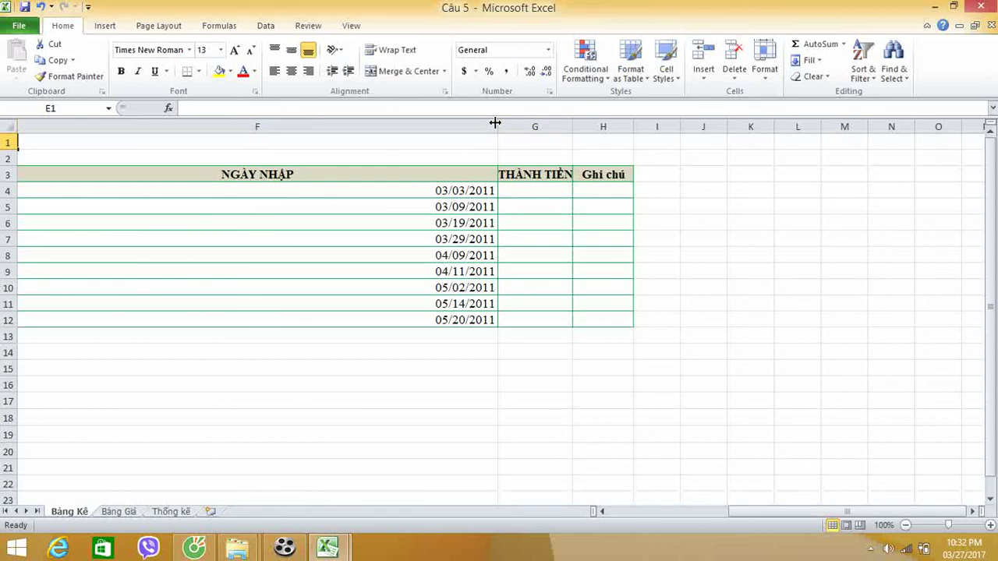
pyautogui.moveTo(495, 124); pyautogui.dragTo(152, 125)
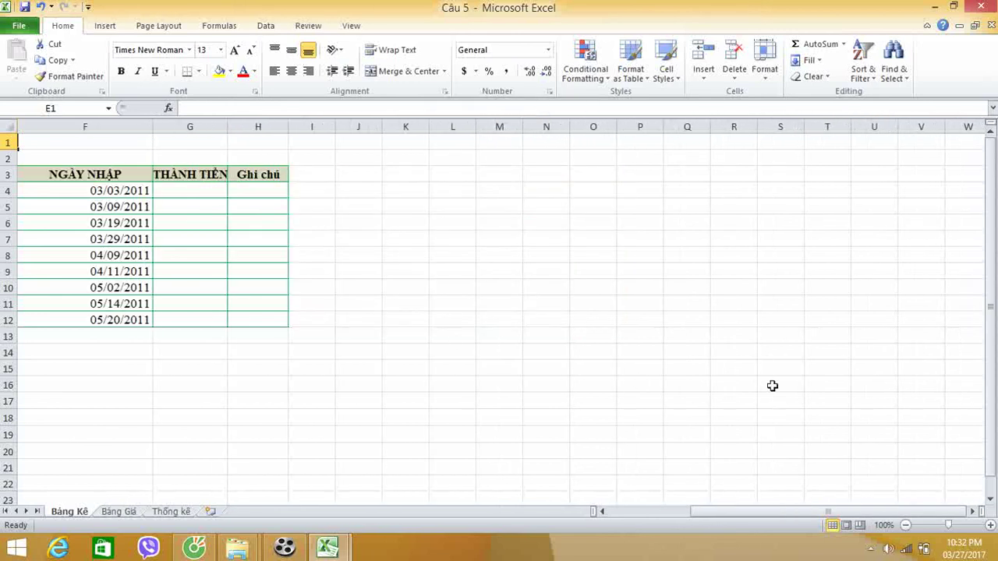
pyautogui.moveTo(764, 511); pyautogui.dragTo(630, 528)
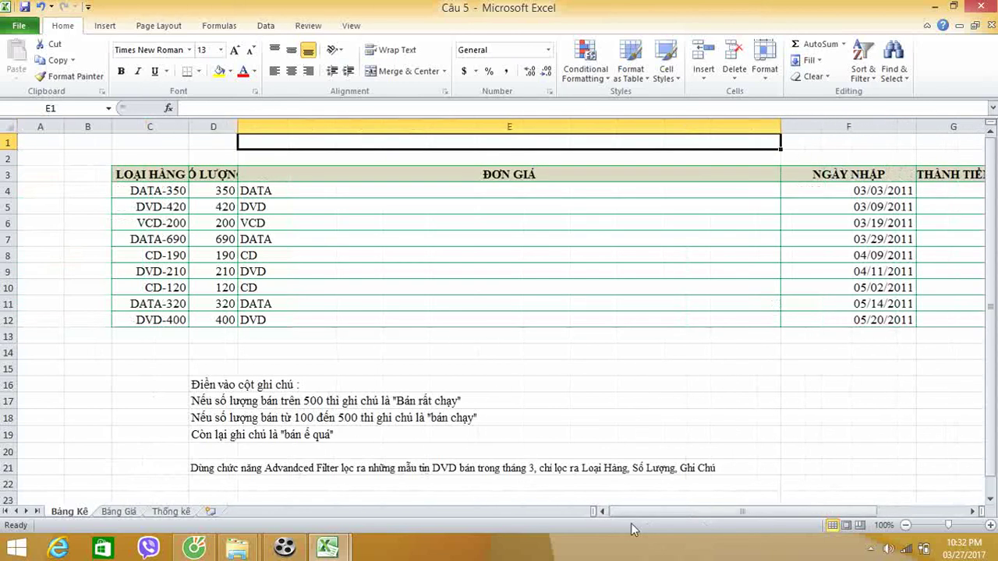
pyautogui.click(370, 190)
# - Wrap E4's LEFT formula in IF with the test ="DATA"
pyautogui.doubleClick(372, 190)
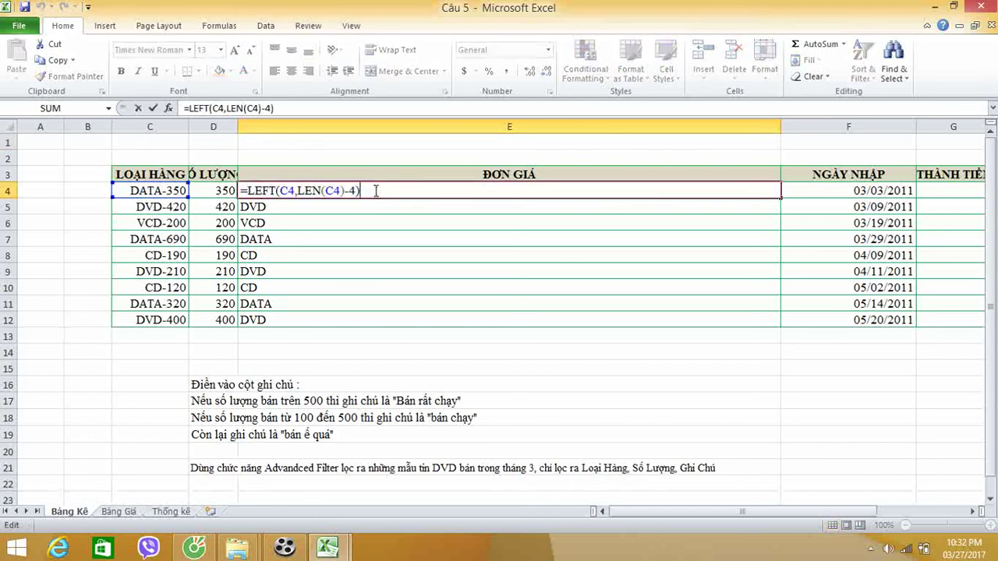
pyautogui.click(246, 190)
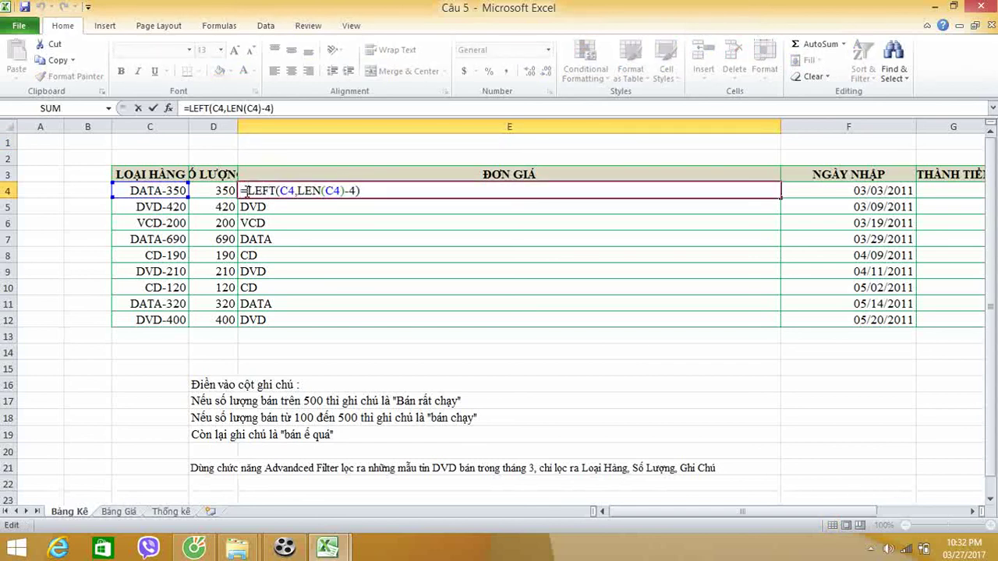
pyautogui.write('i')
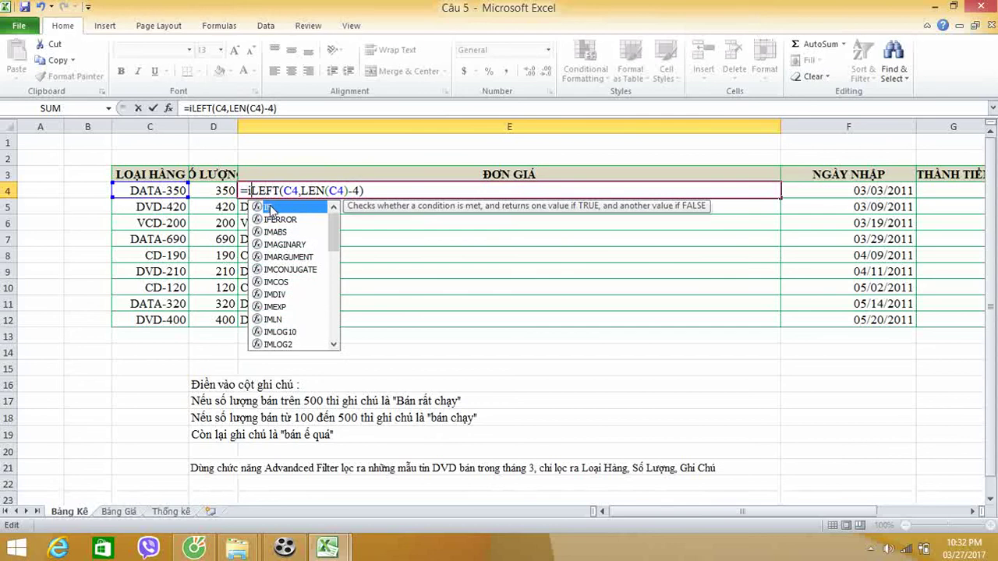
pyautogui.doubleClick(269, 208)
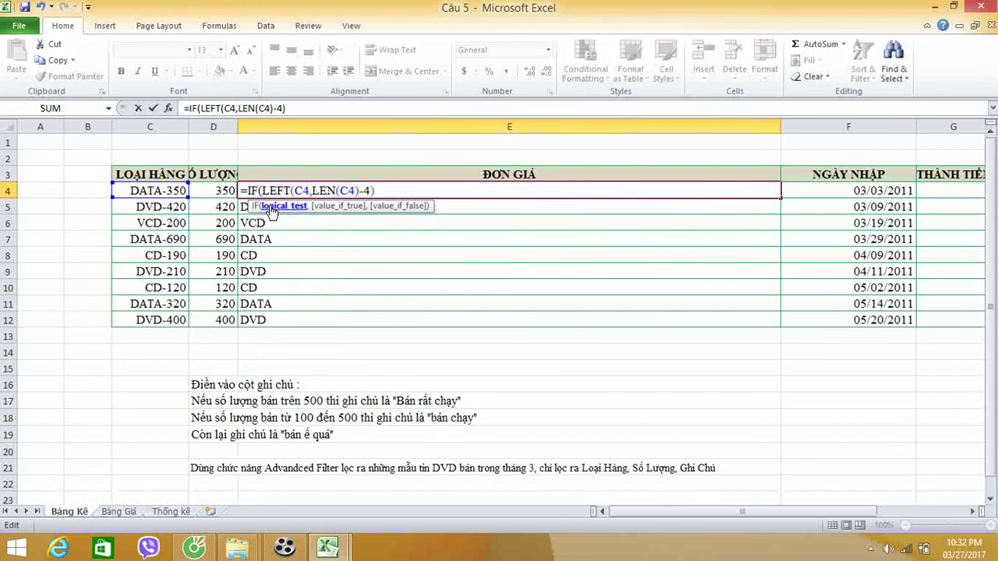
pyautogui.click(387, 189)
pyautogui.write('=')
pyautogui.write('"DAT')
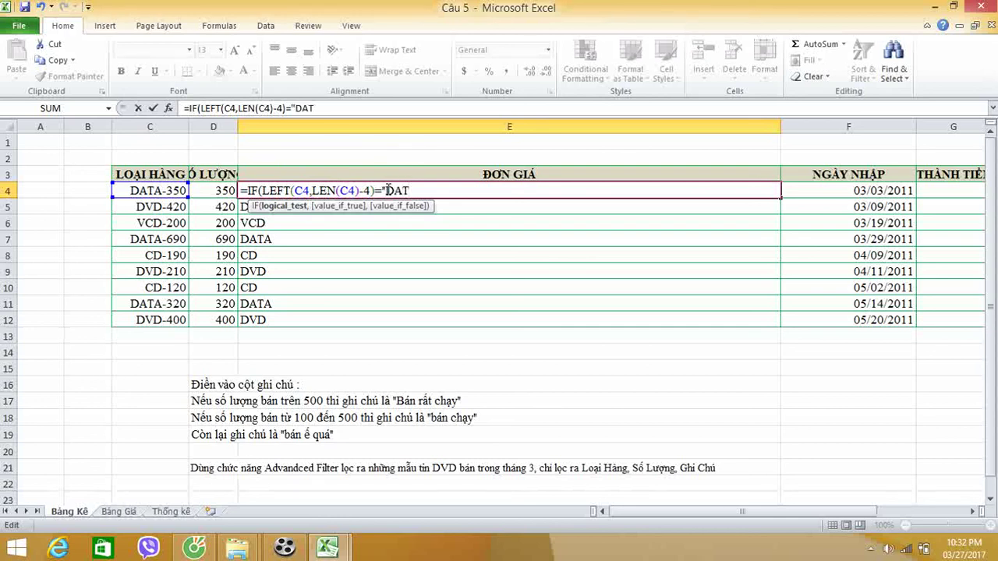
pyautogui.write('A')
pyautogui.write('",v')
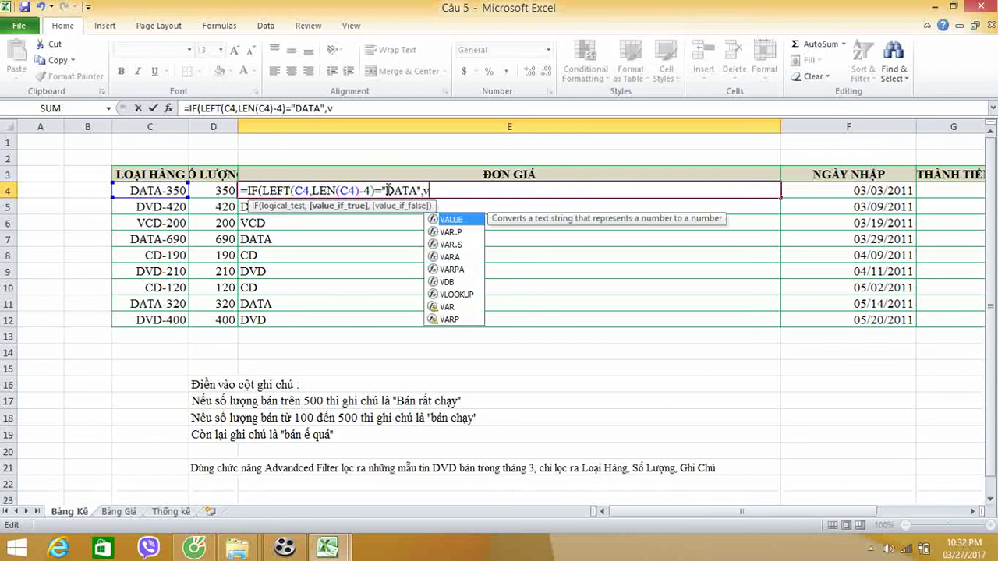
# - Add VLOOKUP(F4, 'Bảng Giá'!$C$7:$E$10 as the DATA branch
pyautogui.doubleClick(450, 294)
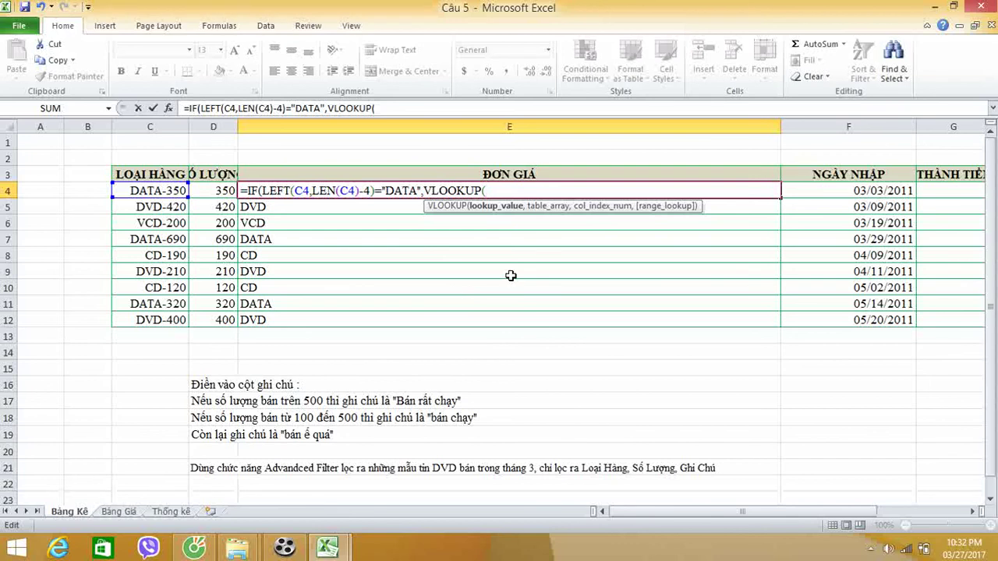
pyautogui.click(815, 194)
pyautogui.write(',')
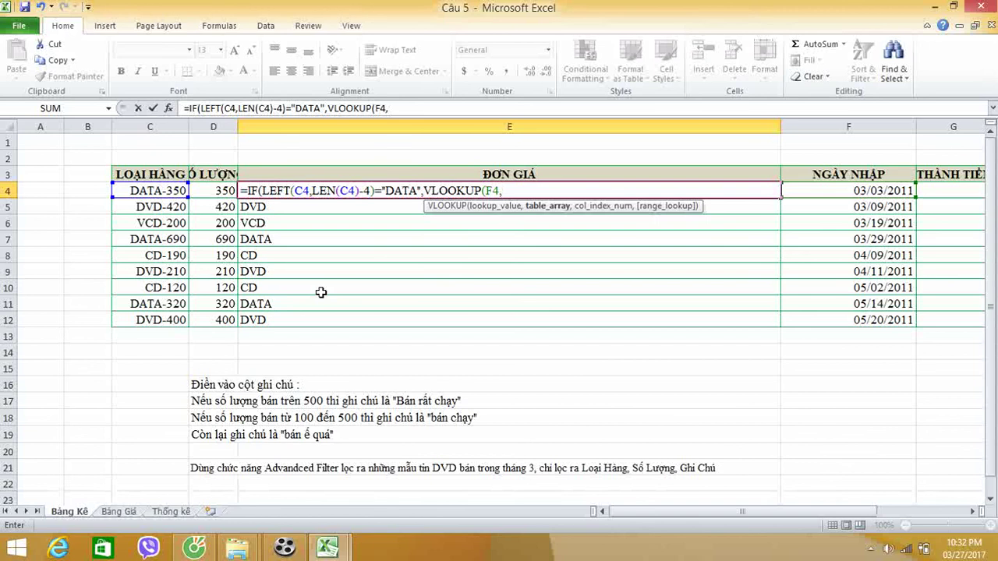
pyautogui.click(125, 512)
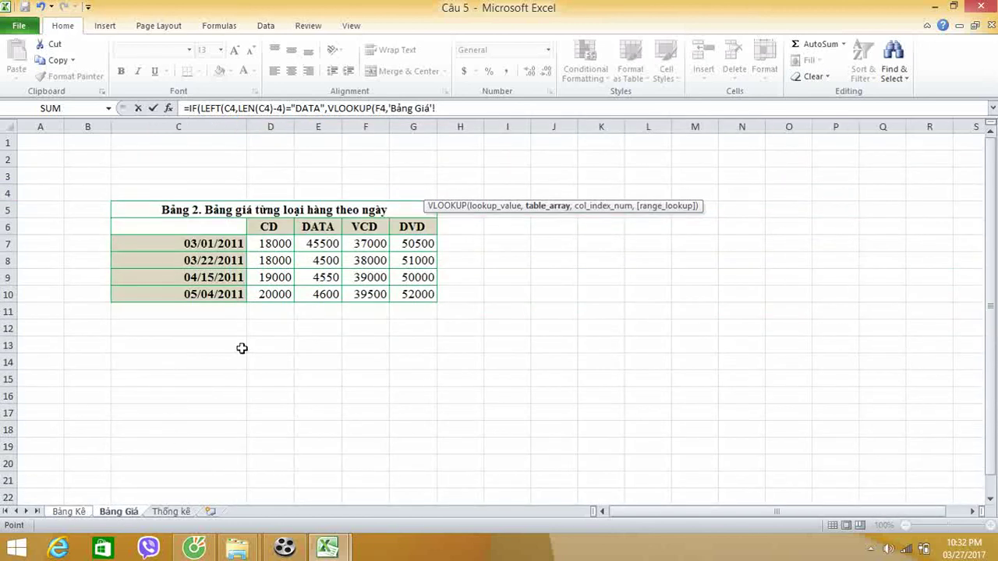
pyautogui.moveTo(209, 247)
pyautogui.mouseDown()
pyautogui.moveTo(308, 244)
pyautogui.moveTo(312, 295)
pyautogui.mouseUp()
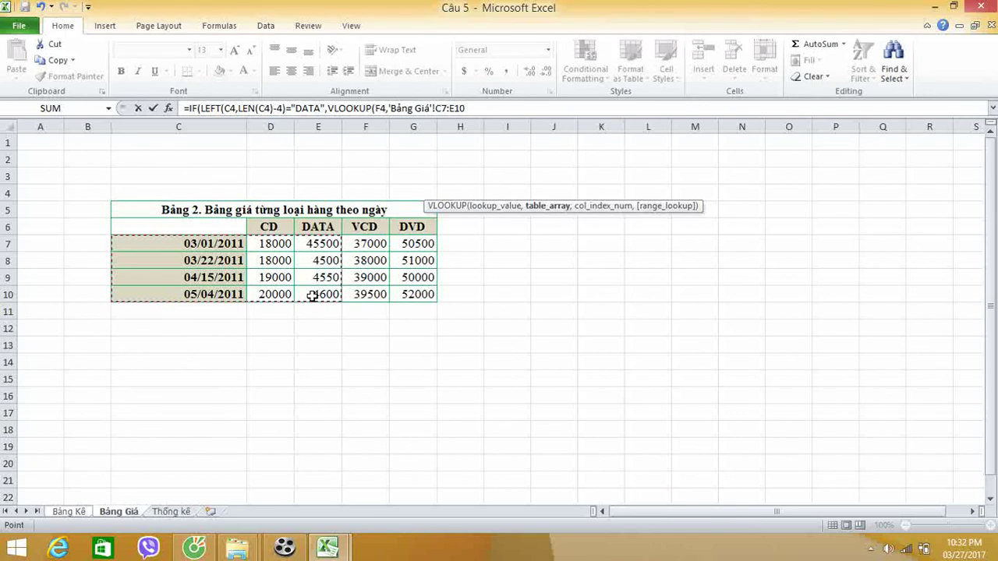
pyautogui.press('F4')
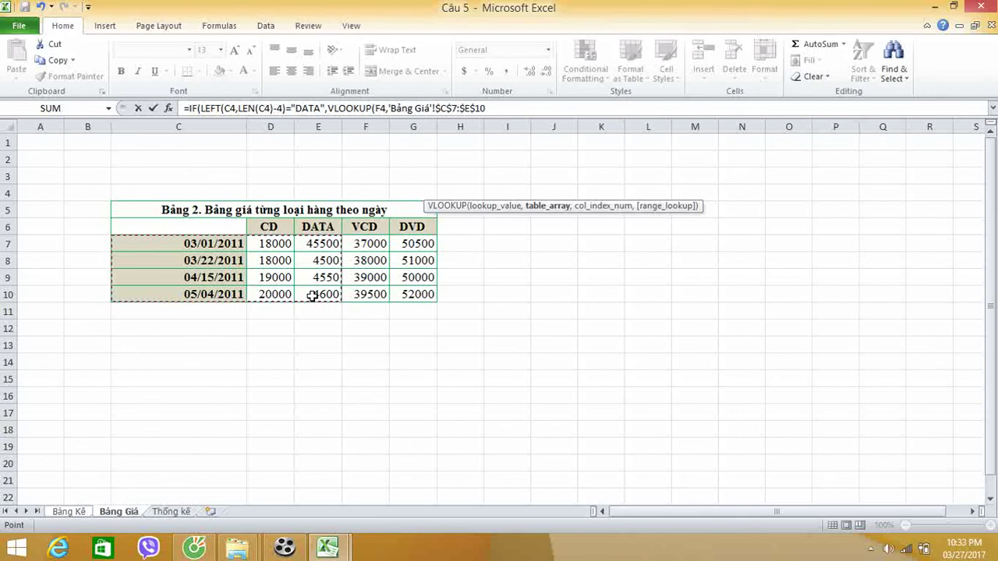
# - Close the DATA VLOOKUP with column 3 and match 1, then open a nested IF
pyautogui.write(',')
pyautogui.click(68, 513)
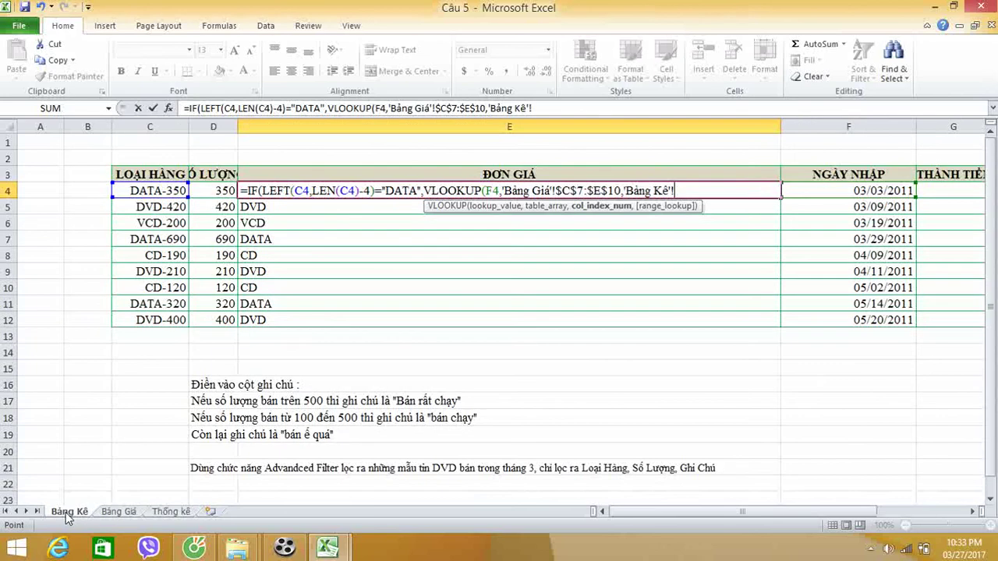
pyautogui.press('BackSpace')
pyautogui.press('BackSpace')
pyautogui.press('BackSpace')
pyautogui.press('BackSpace')
pyautogui.press('BackSpace')
pyautogui.press('BackSpace')
pyautogui.press('BackSpace')
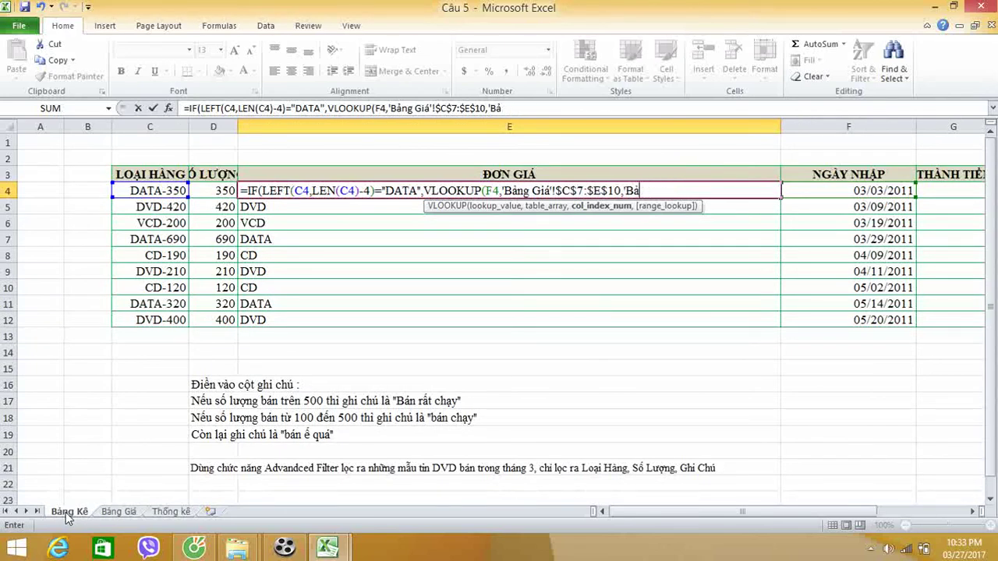
pyautogui.press('BackSpace')
pyautogui.press('BackSpace')
pyautogui.press('BackSpace')
pyautogui.write('3,1')
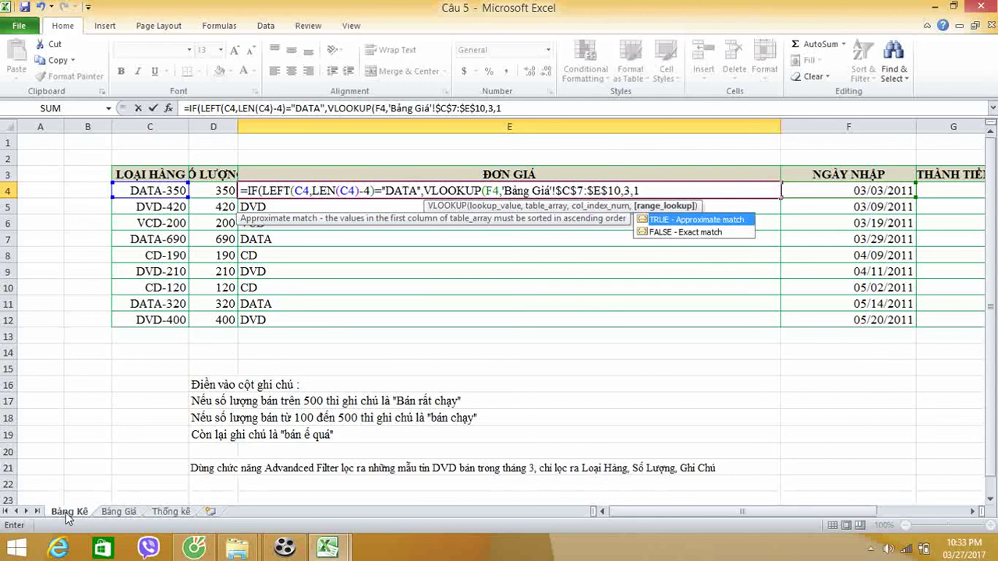
pyautogui.write(')')
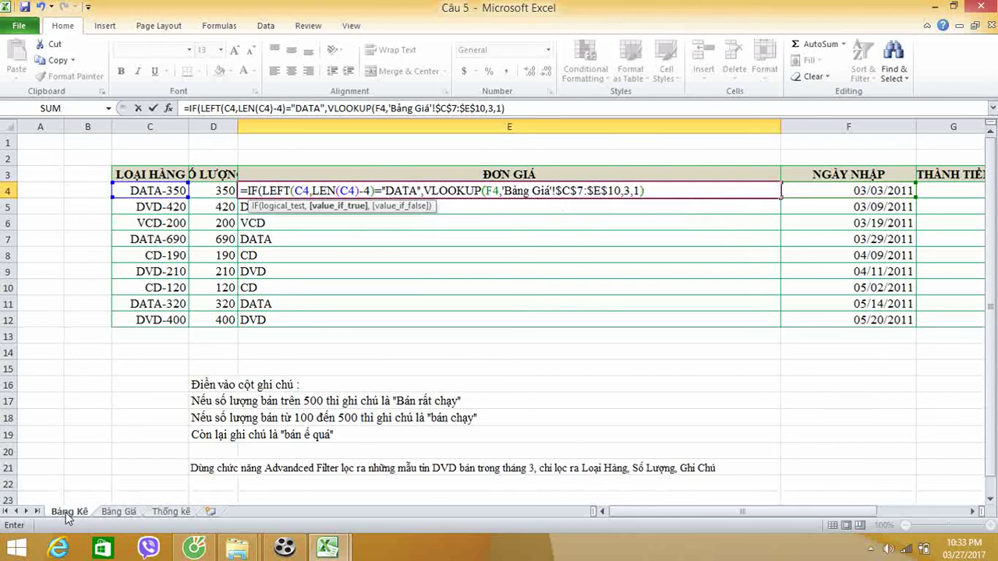
pyautogui.write(',')
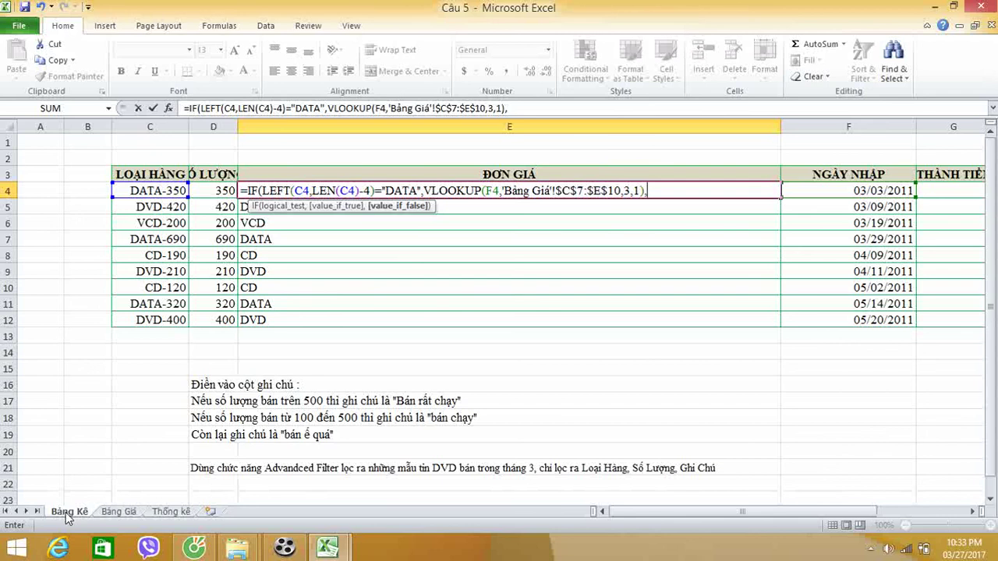
pyautogui.write('i')
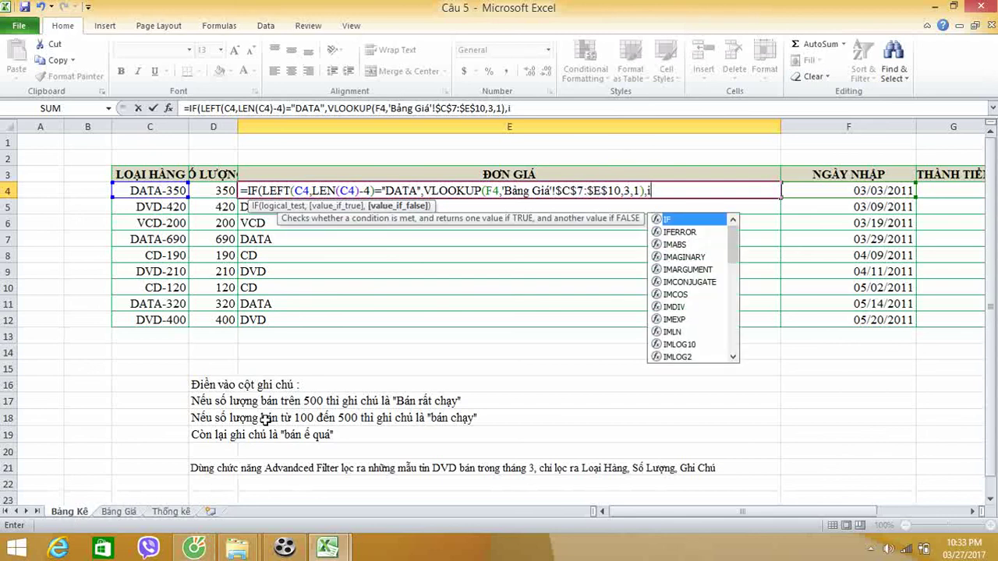
pyautogui.doubleClick(689, 220)
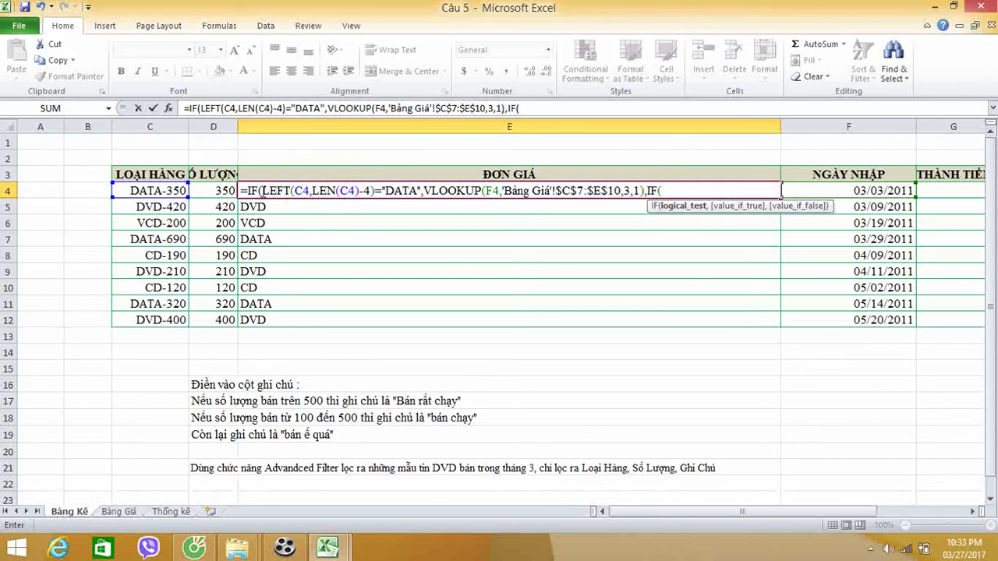
# - Copy the LEFT/LEN DATA condition into the nested IF, then dismiss the formula error message
pyautogui.moveTo(259, 190); pyautogui.dragTo(421, 191)
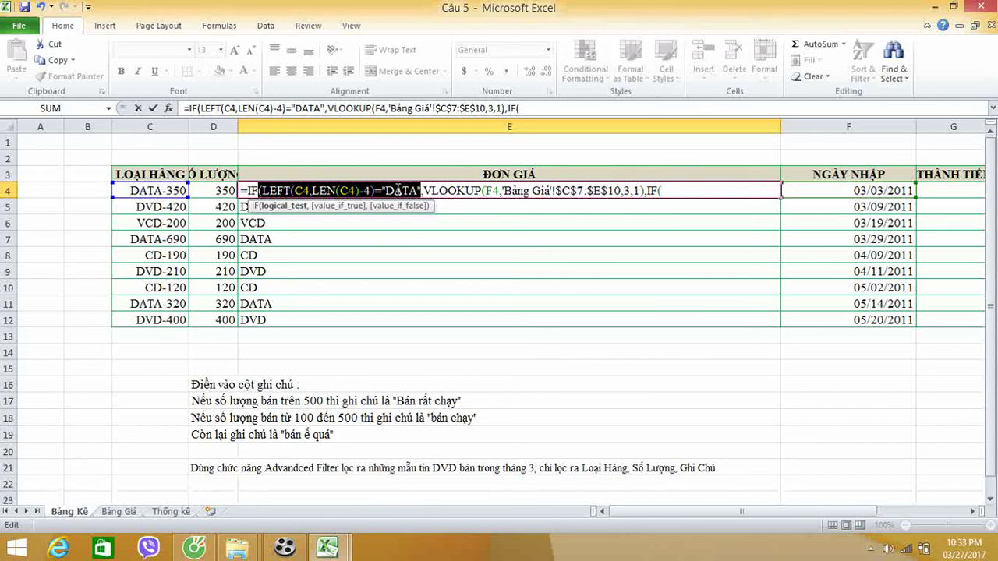
pyautogui.hotkey('ctrl', 'c')
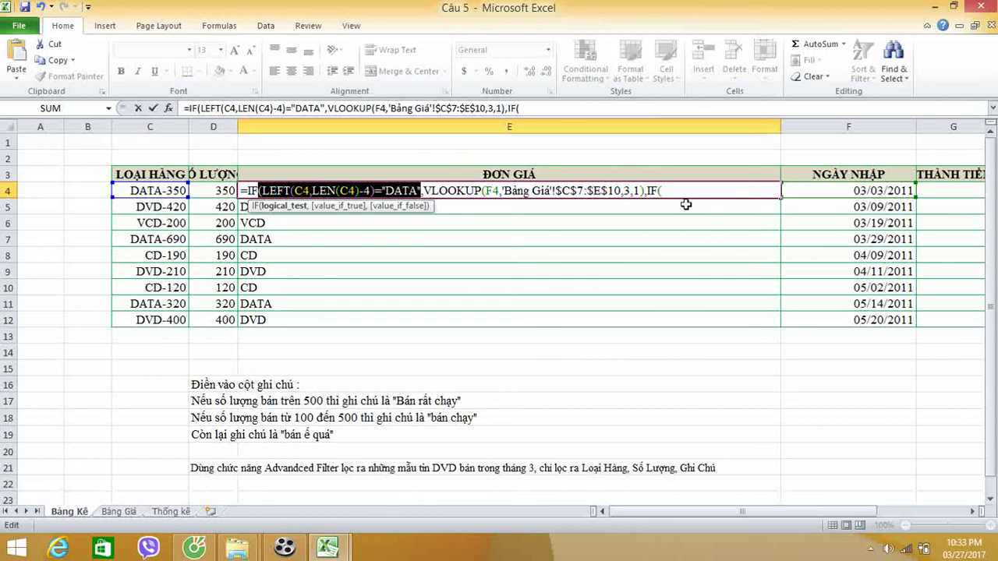
pyautogui.click(677, 190)
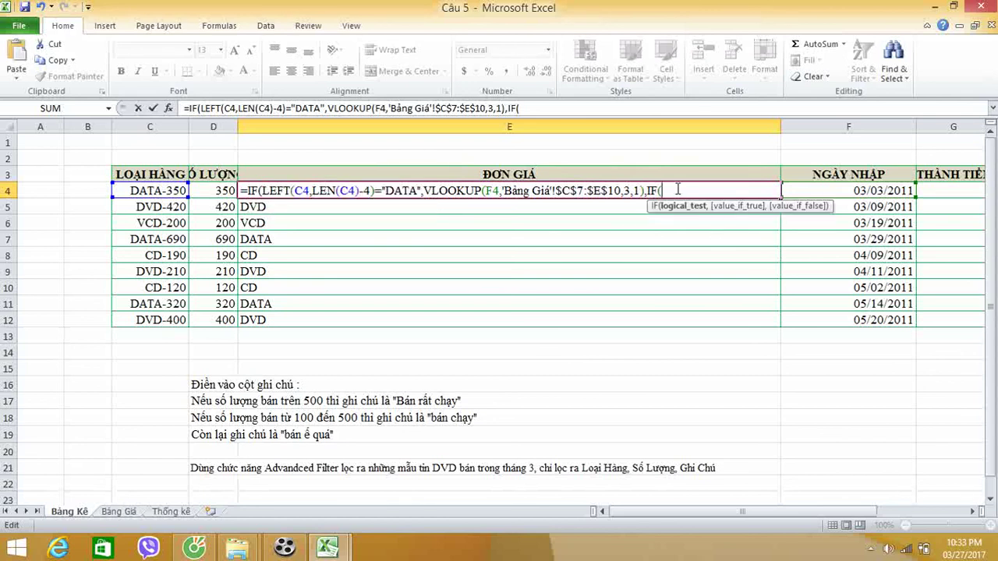
pyautogui.hotkey('ctrl', 'v')
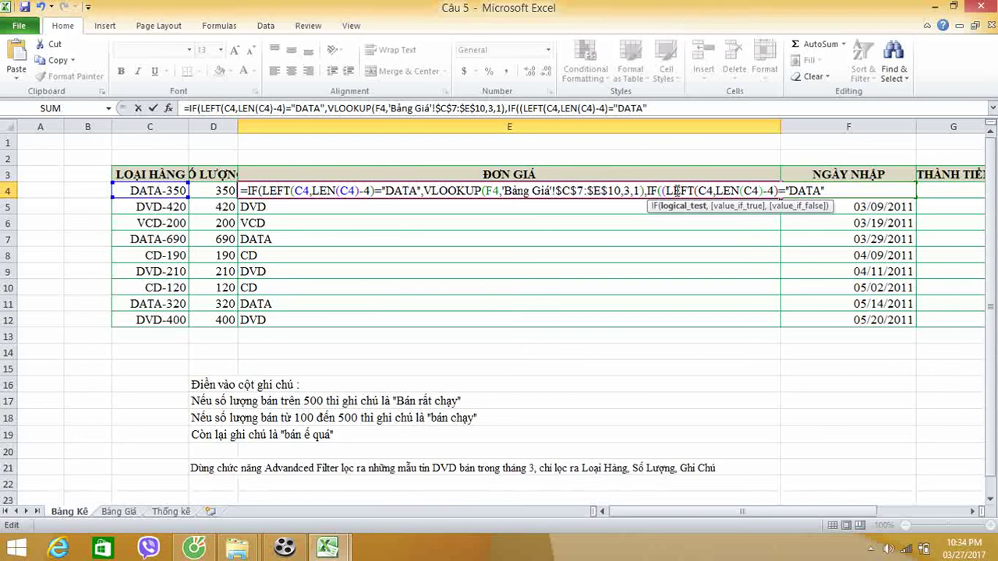
pyautogui.press('BackSpace')
pyautogui.press('BackSpace')
pyautogui.press('BackSpace')
pyautogui.press('BackSpace')
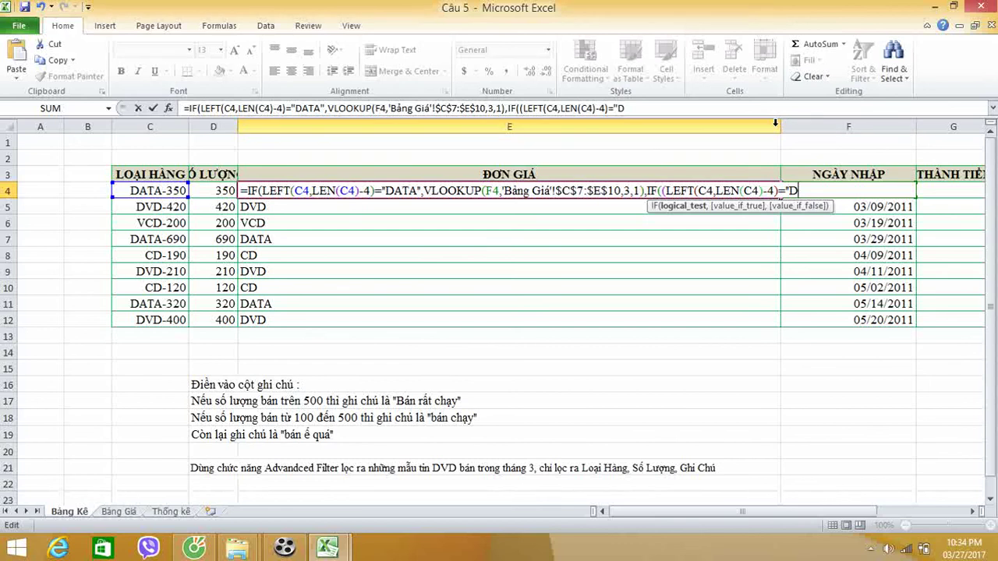
pyautogui.click(774, 123)
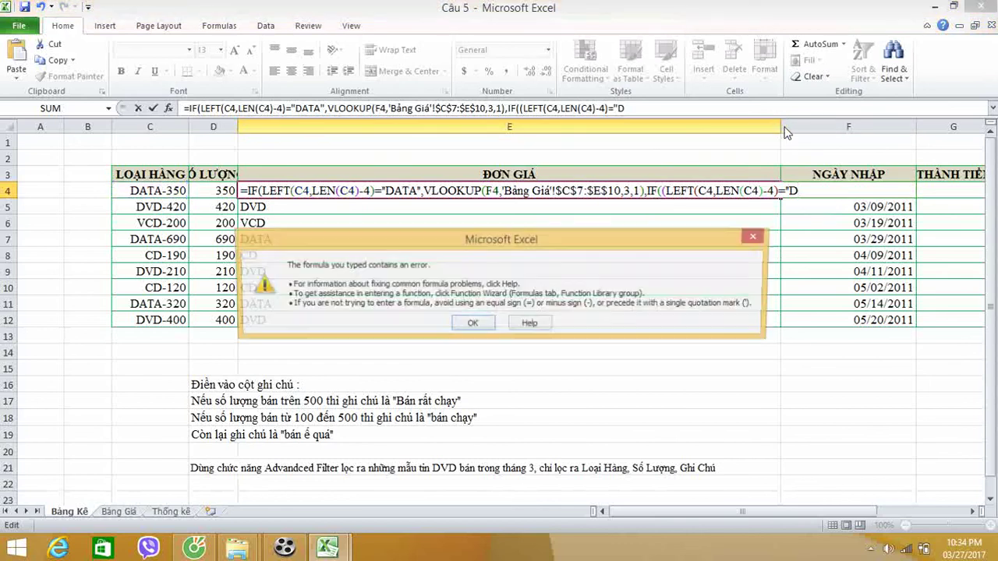
pyautogui.click(474, 324)
# - Replace the broken nested IF with 0 as the fallback so E4 shows 45500
pyautogui.press('BackSpace')
pyautogui.press('BackSpace')
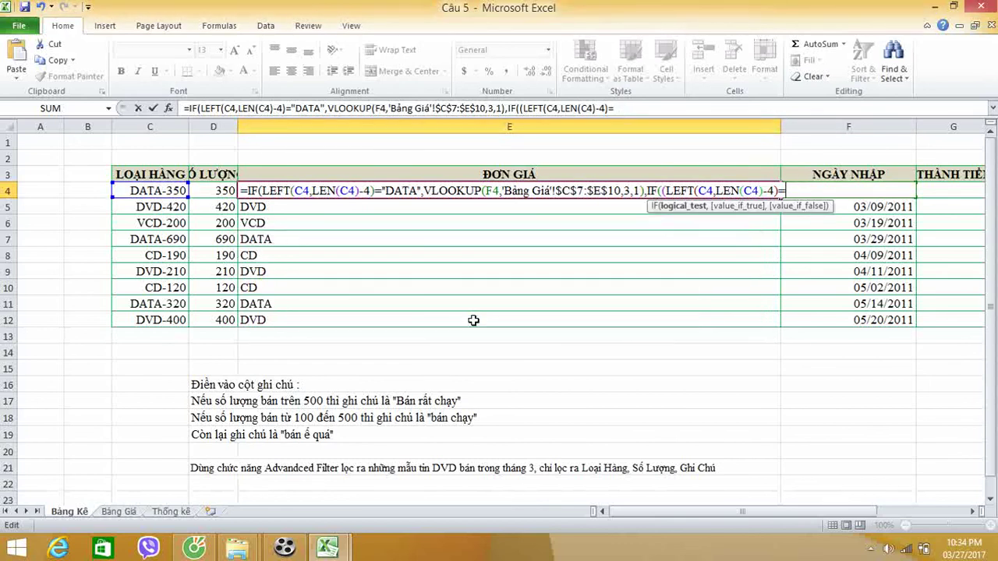
pyautogui.press('BackSpace')
pyautogui.press('BackSpace')
pyautogui.press('BackSpace')
pyautogui.press('BackSpace')
pyautogui.press('BackSpace')
pyautogui.press('BackSpace')
pyautogui.press('BackSpace')
pyautogui.press('BackSpace')
pyautogui.press('BackSpace')
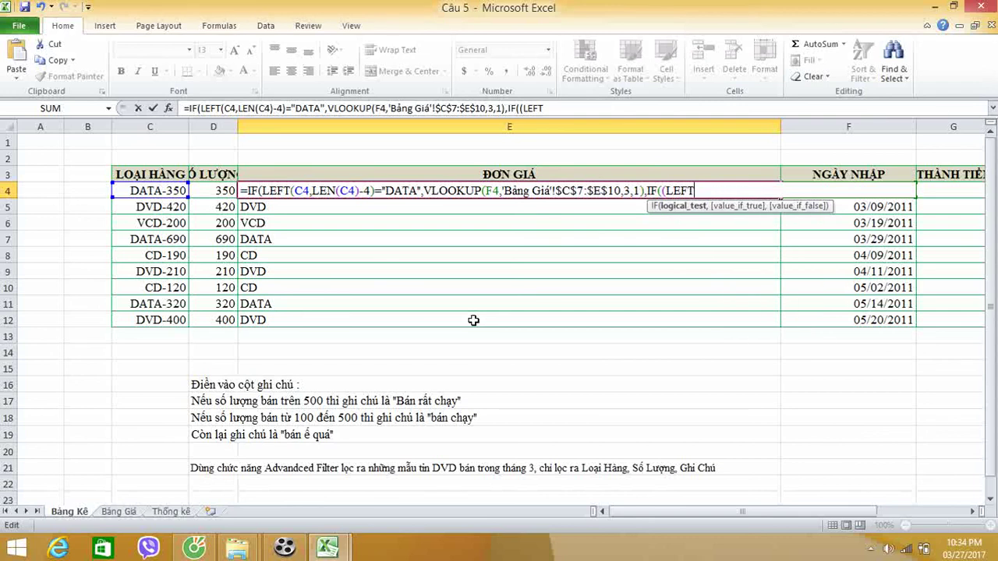
pyautogui.press('BackSpace')
pyautogui.press('BackSpace')
pyautogui.press('BackSpace')
pyautogui.press('BackSpace')
pyautogui.press('BackSpace')
pyautogui.press('BackSpace')
pyautogui.press('BackSpace')
pyautogui.press('BackSpace')
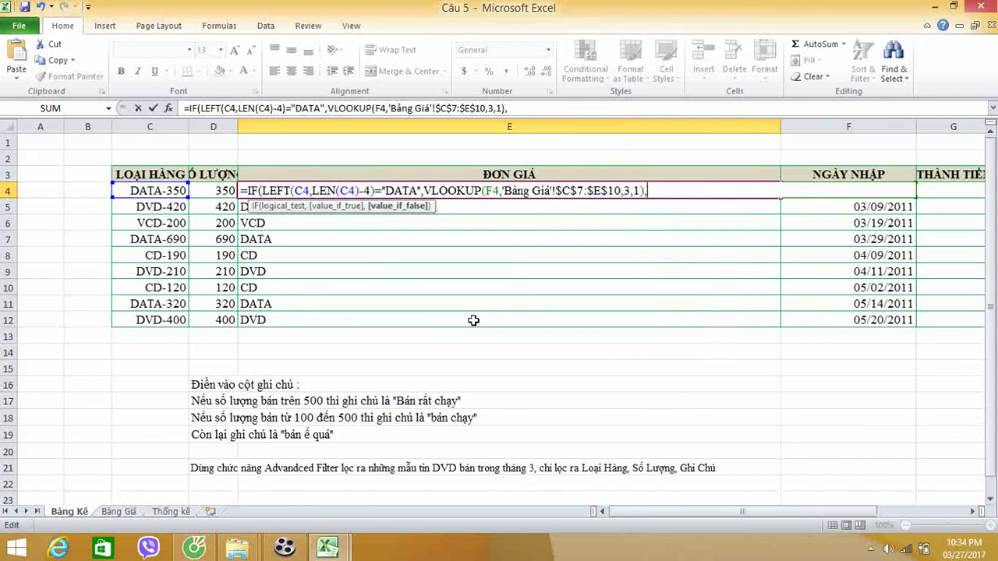
pyautogui.write('0)')
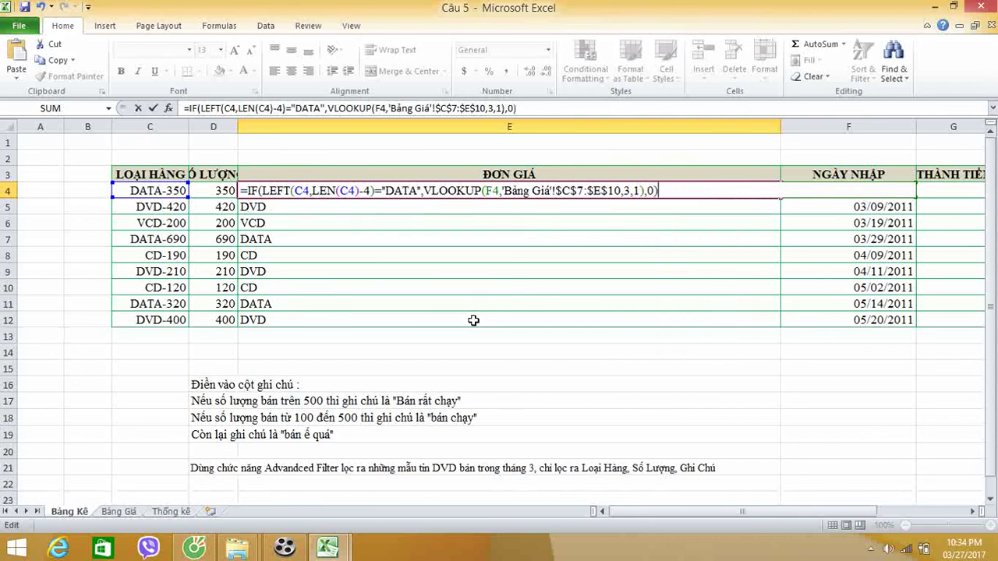
pyautogui.press('Return')
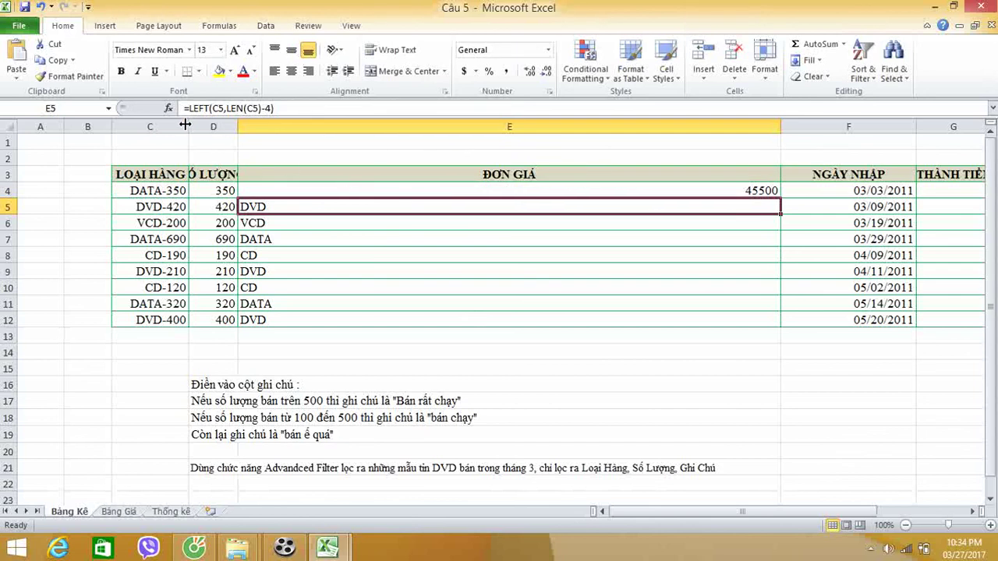
# - Narrow the LOẠI HÀNG and SỐ LƯỢNG columns and widen ĐƠN GIÁ to fit E4's formula
pyautogui.moveTo(112, 125); pyautogui.dragTo(67, 125)
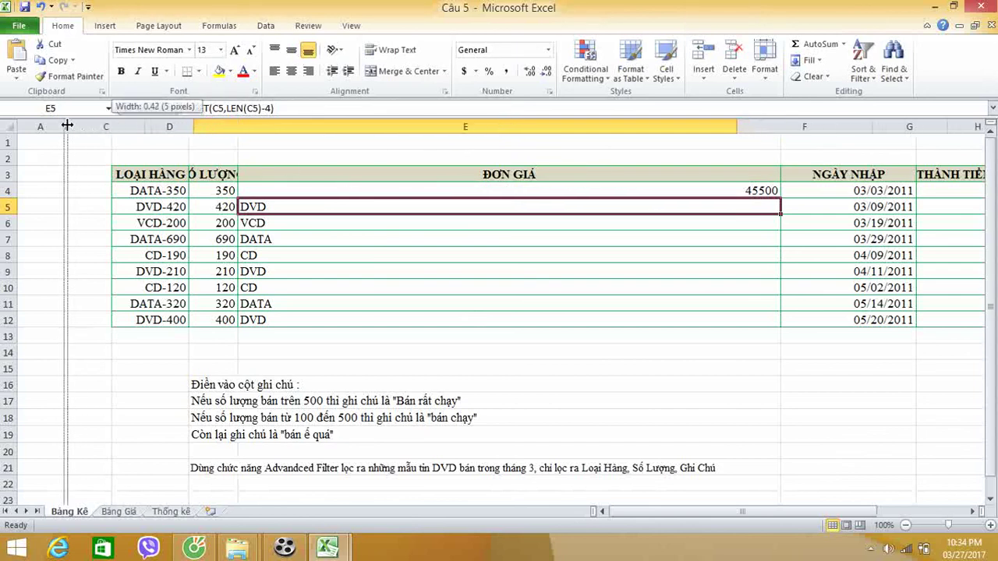
pyautogui.moveTo(145, 126)
pyautogui.mouseDown()
pyautogui.moveTo(123, 127)
pyautogui.moveTo(152, 123)
pyautogui.mouseUp()
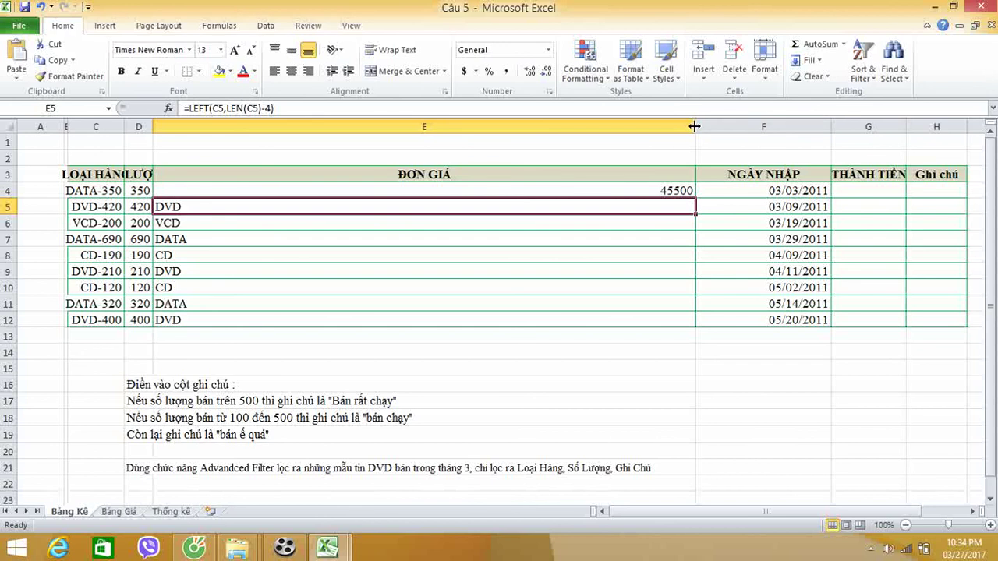
pyautogui.moveTo(695, 126); pyautogui.dragTo(878, 127)
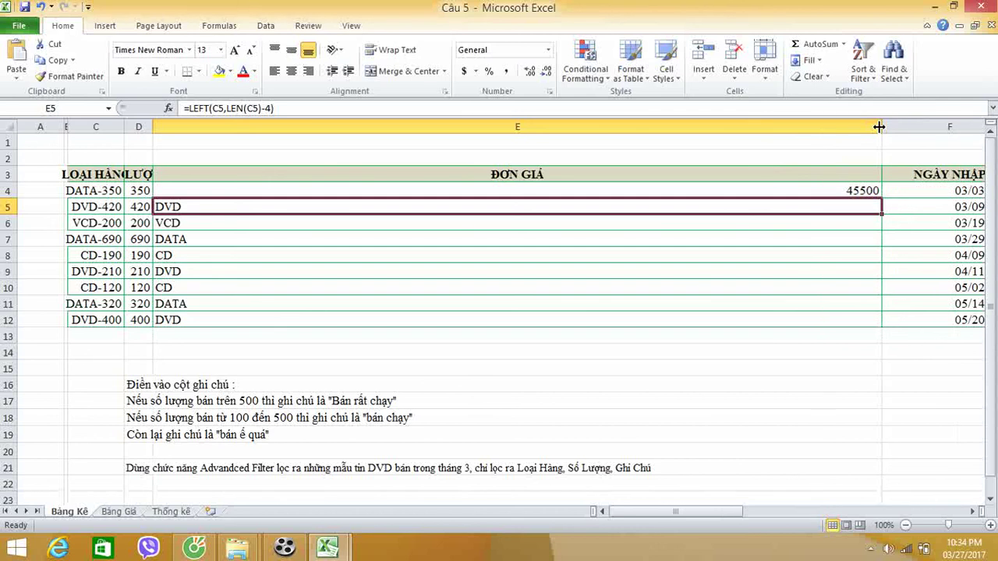
# - In E4, replace the trailing 0) with a new IF testing LEFT(C4,LEN(C4)-4)="DVD"
pyautogui.doubleClick(588, 191)
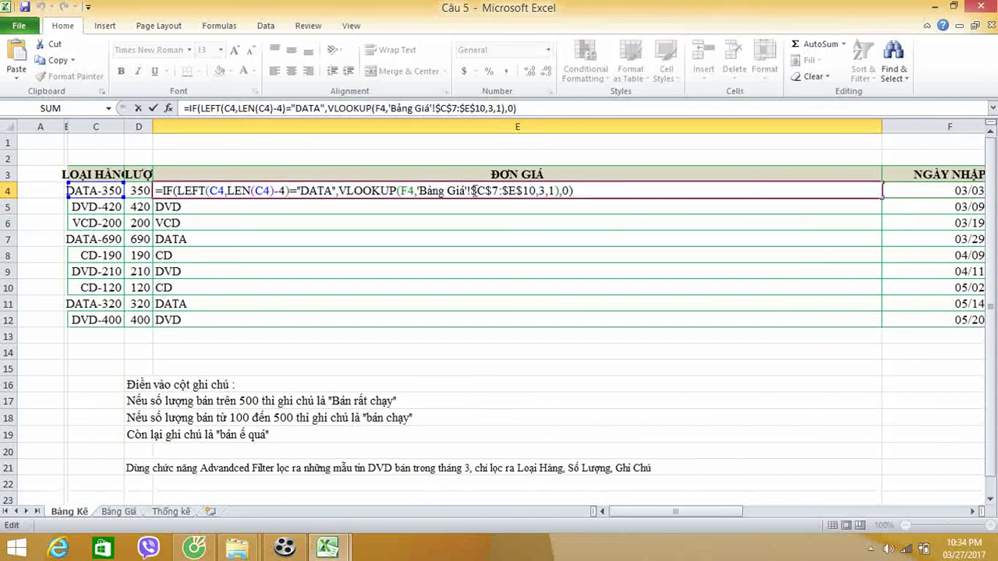
pyautogui.press('BackSpace')
pyautogui.press('BackSpace')
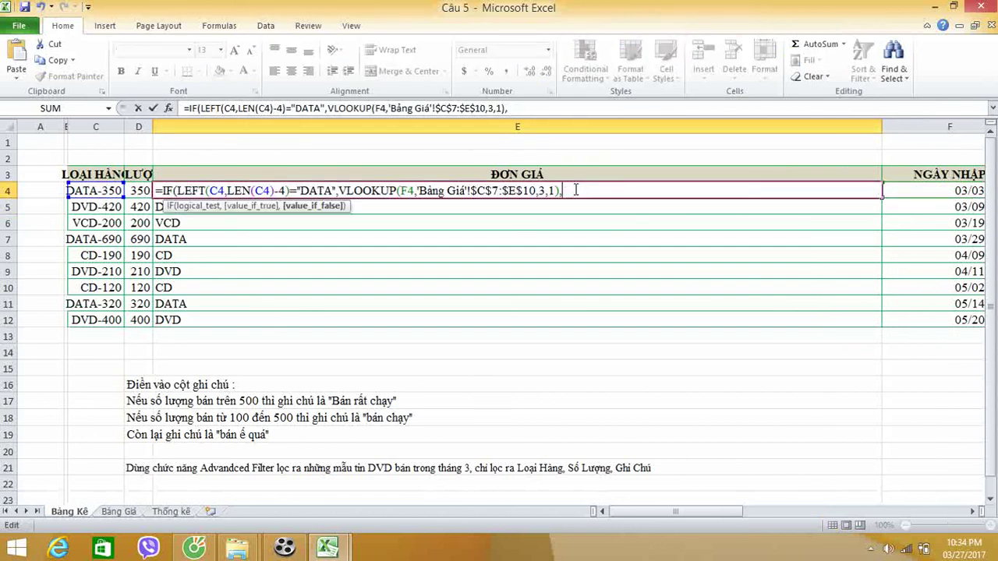
pyautogui.write('IF')
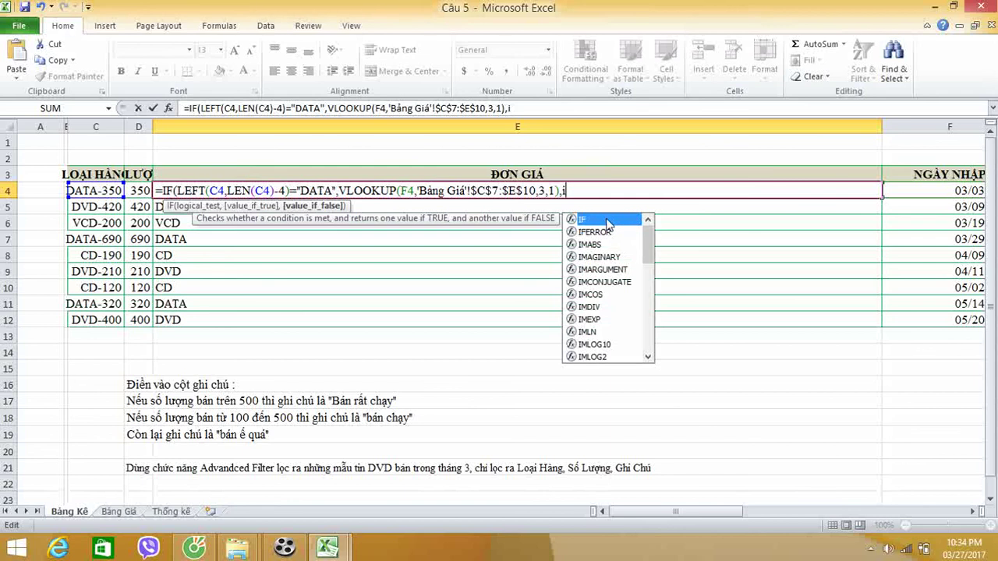
pyautogui.write('(')
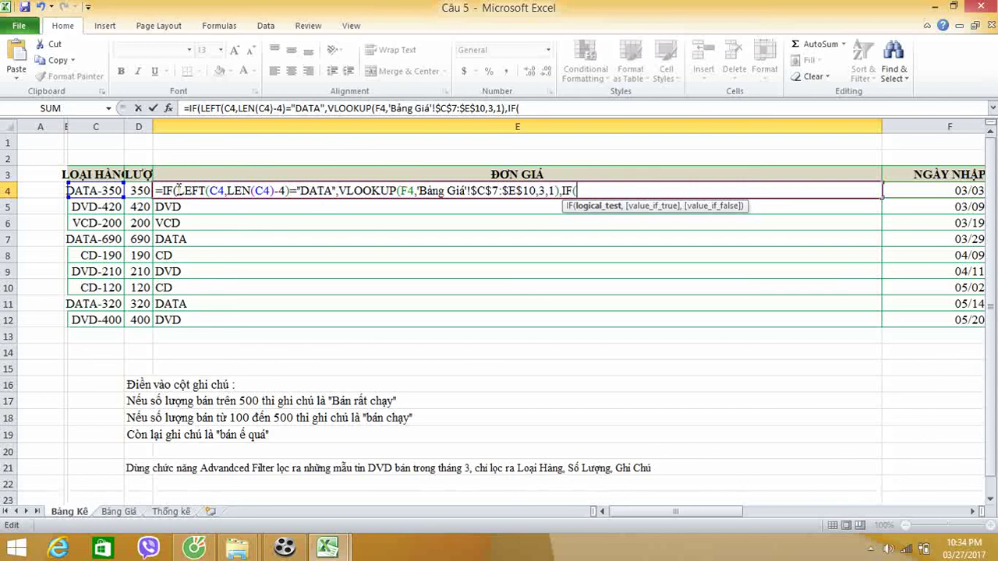
pyautogui.moveTo(178, 190); pyautogui.dragTo(336, 191)
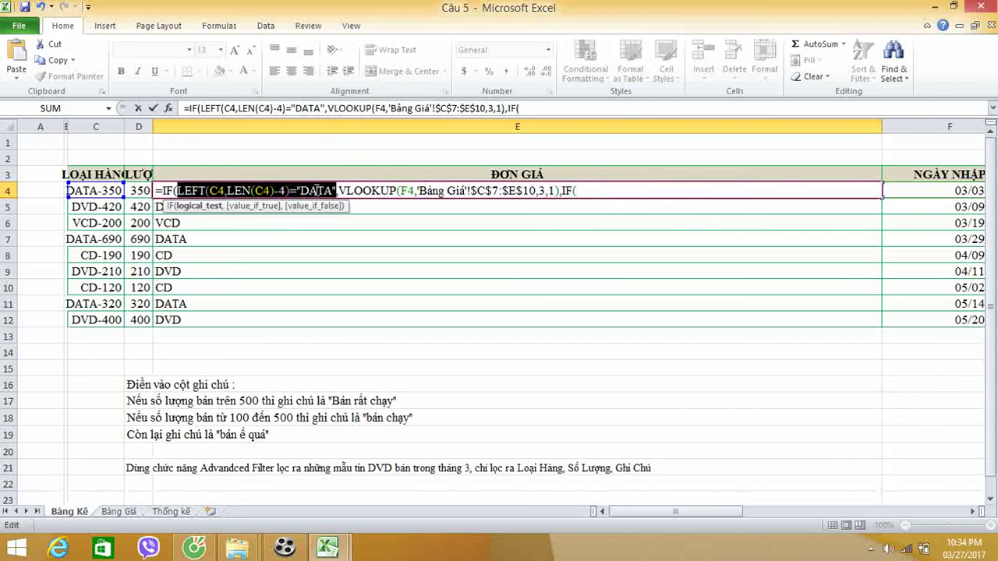
pyautogui.click(594, 191)
pyautogui.hotkey('ctrl', 'v')
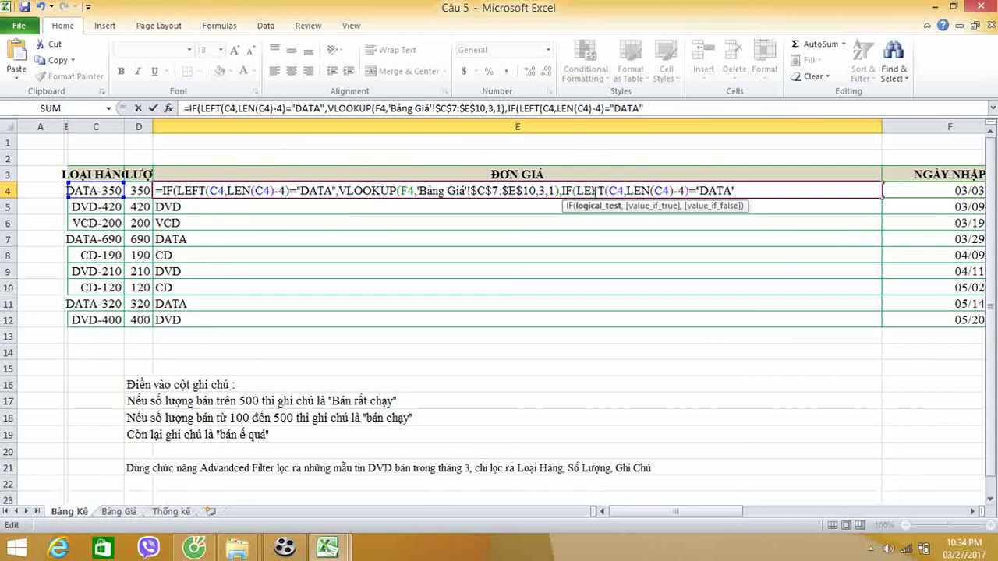
pyautogui.press('BackSpace')
pyautogui.press('BackSpace')
pyautogui.press('BackSpace')
pyautogui.press('BackSpace')
pyautogui.write('VD')
pyautogui.write('"')
pyautogui.write(',')
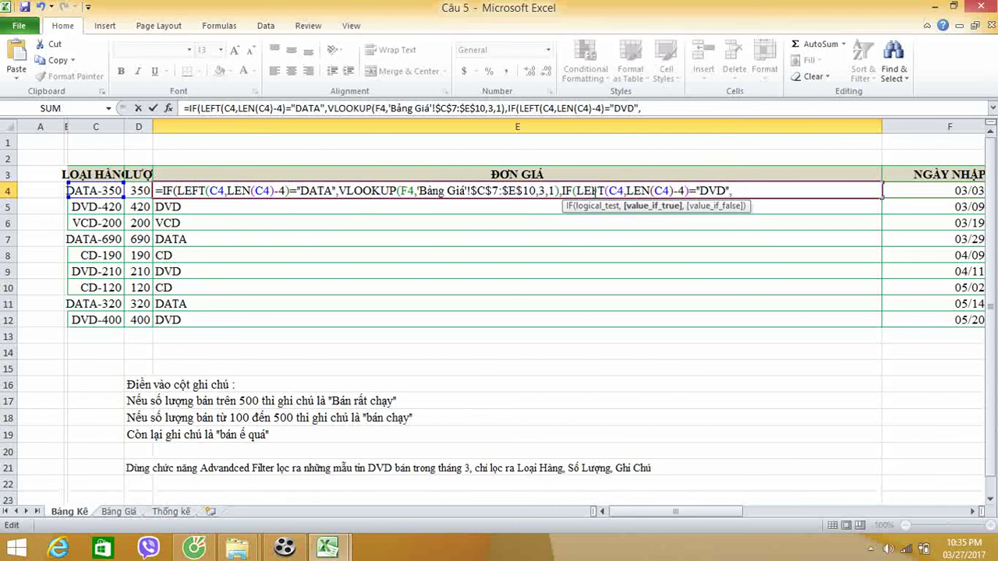
pyautogui.write('v')
# - Start a VLOOKUP in the DVD branch with F4 as the lookup value
pyautogui.click(754, 295)
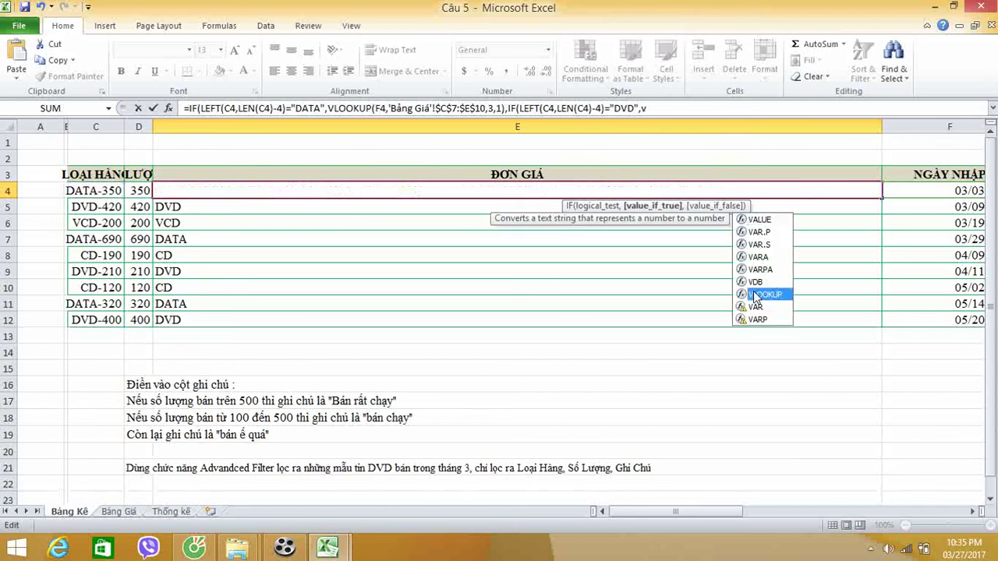
pyautogui.doubleClick(754, 295)
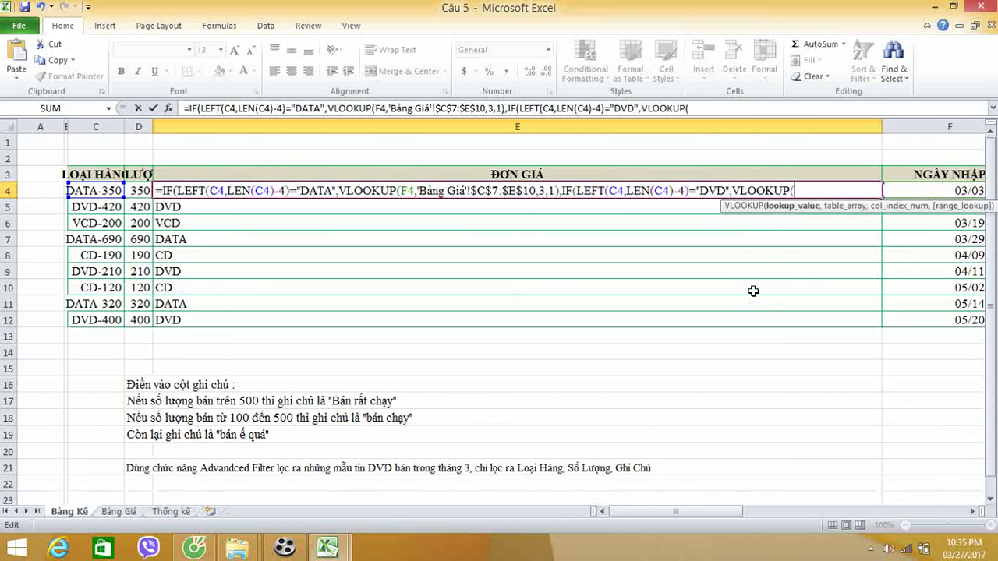
pyautogui.click(954, 191)
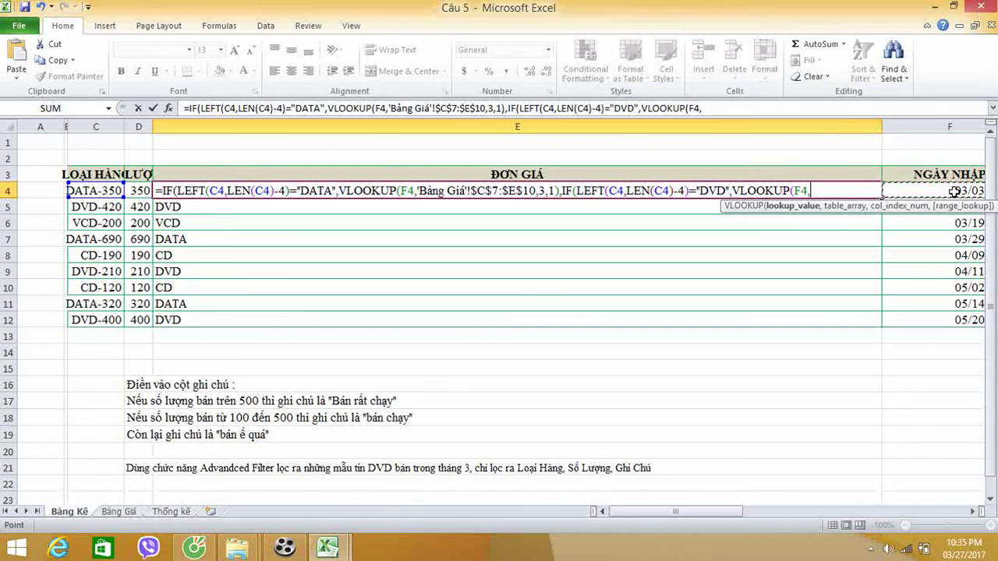
# - Point the DVD VLOOKUP at the absolute range 'Bảng Giá'!$C$7:$G$10
pyautogui.write(',')
pyautogui.click(117, 512)
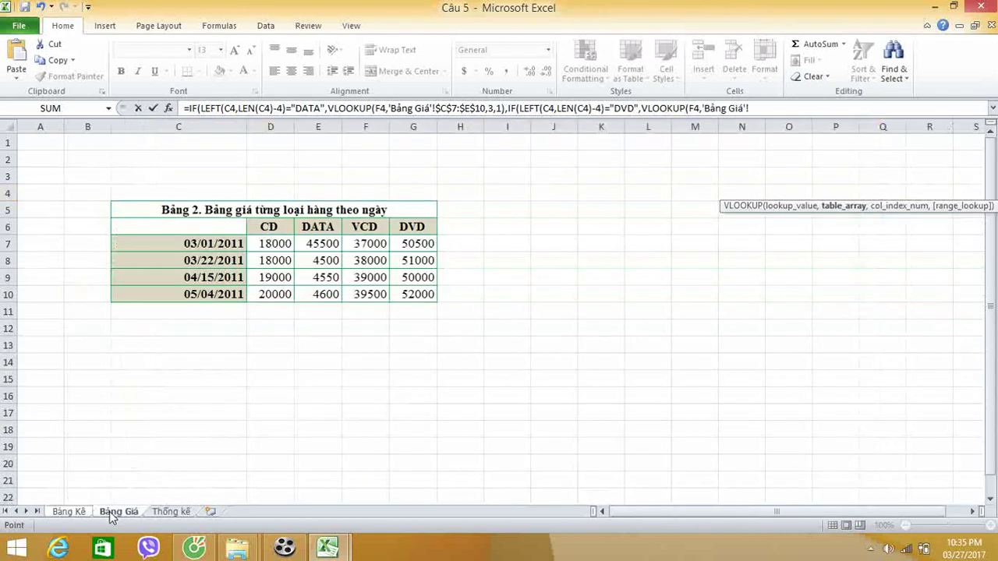
pyautogui.moveTo(195, 239)
pyautogui.mouseDown()
pyautogui.moveTo(406, 265)
pyautogui.moveTo(406, 292)
pyautogui.mouseUp()
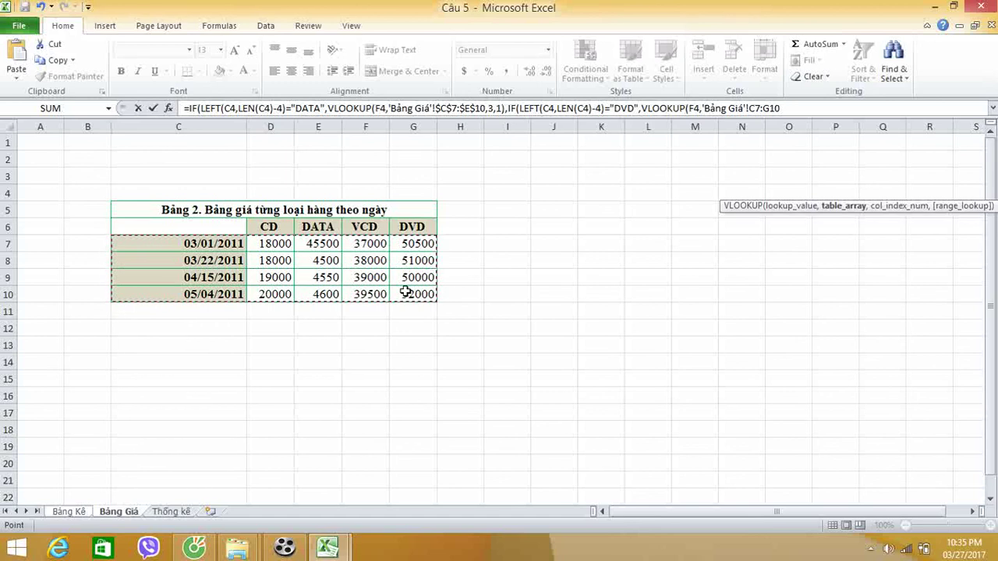
pyautogui.press('F4')
# - Complete the DVD VLOOKUP with column 5, close the IFs, commit, and widen column E
pyautogui.write('$G$10,')
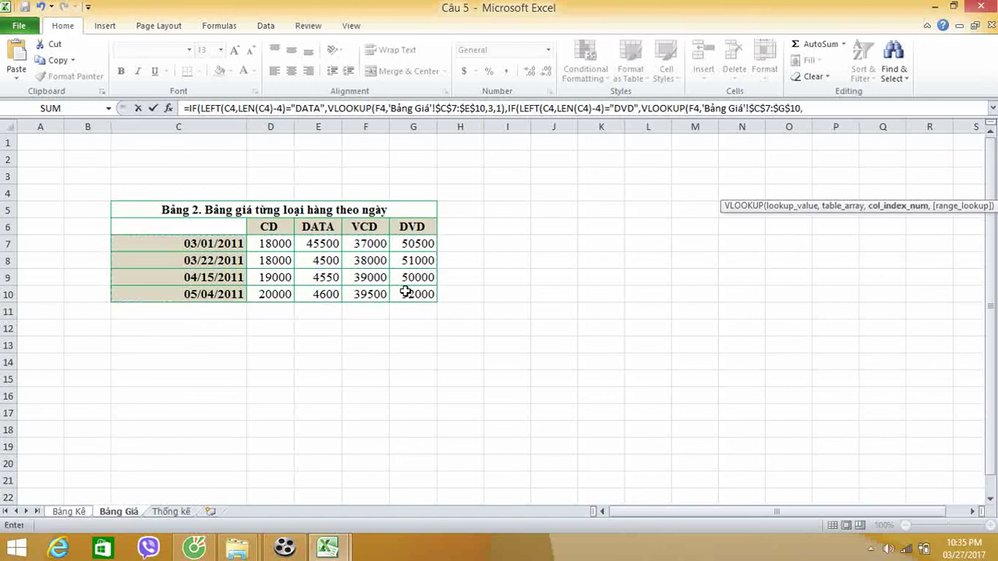
pyautogui.click(72, 511)
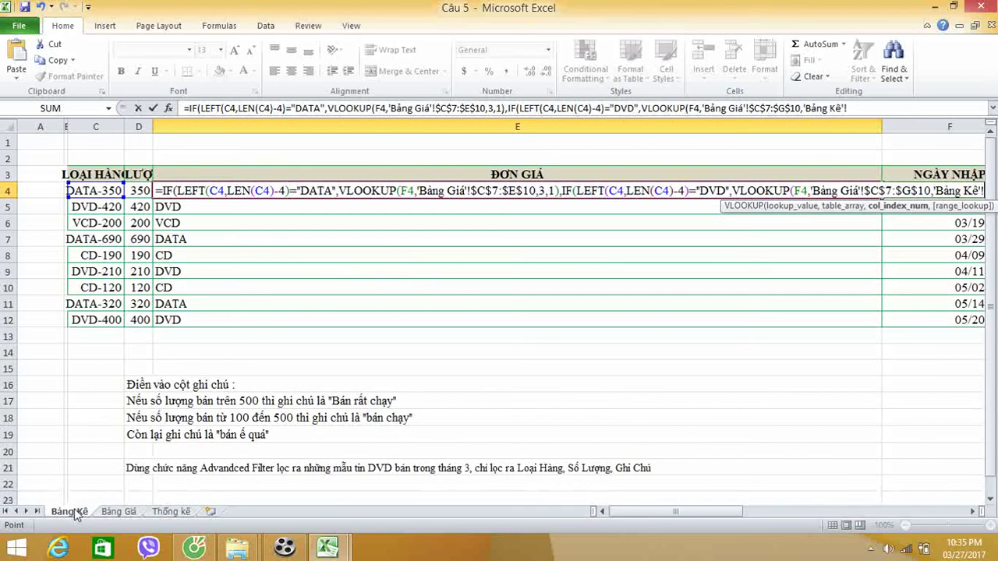
pyautogui.press('BackSpace')
pyautogui.press('BackSpace')
pyautogui.press('BackSpace')
pyautogui.press('BackSpace')
pyautogui.press('BackSpace')
pyautogui.press('BackSpace')
pyautogui.press('BackSpace')
pyautogui.press('BackSpace')
pyautogui.press('BackSpace')
pyautogui.press('BackSpace')
pyautogui.write('5')
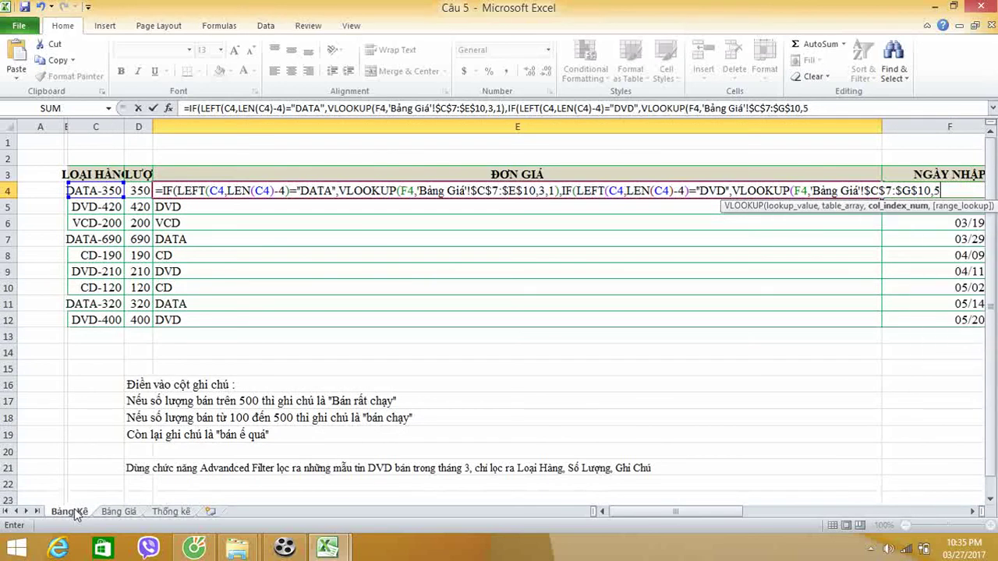
pyautogui.write(',1')
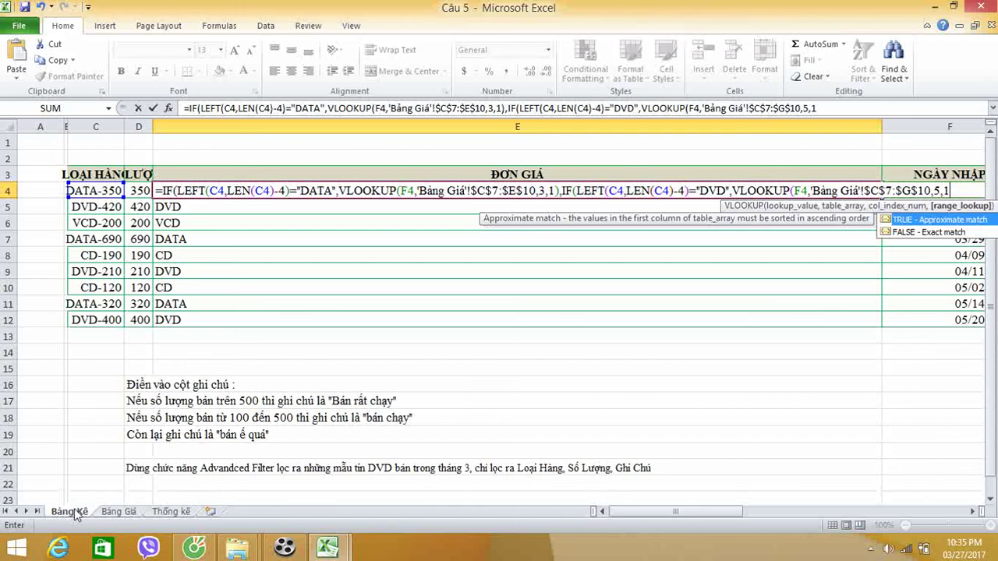
pyautogui.write(')')
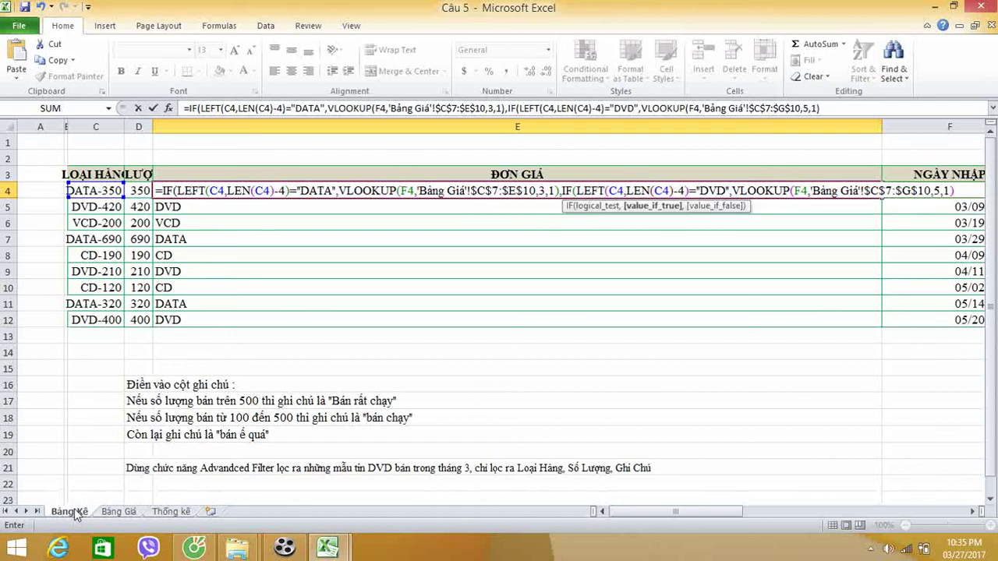
pyautogui.write(',')
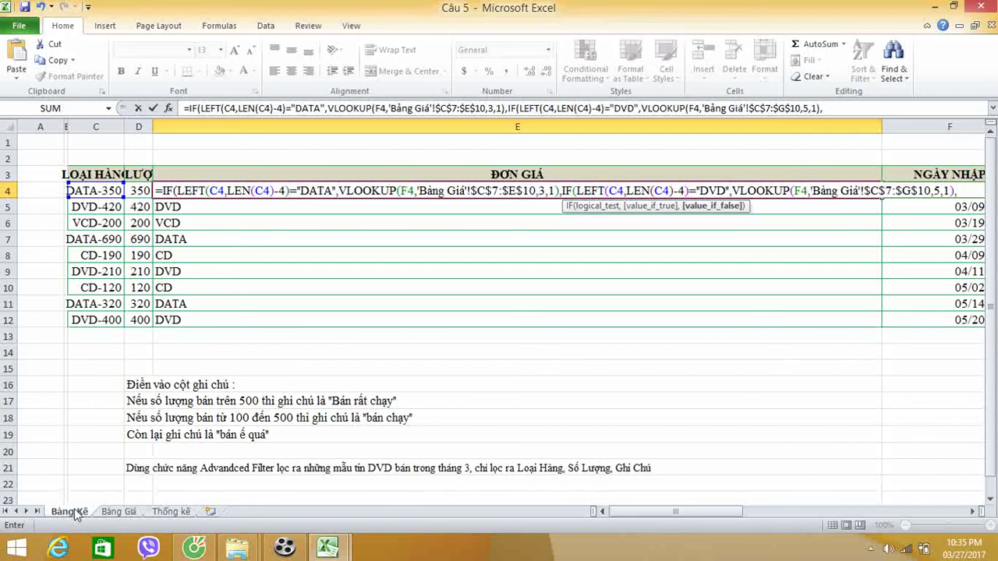
pyautogui.write('0')
pyautogui.write('))')
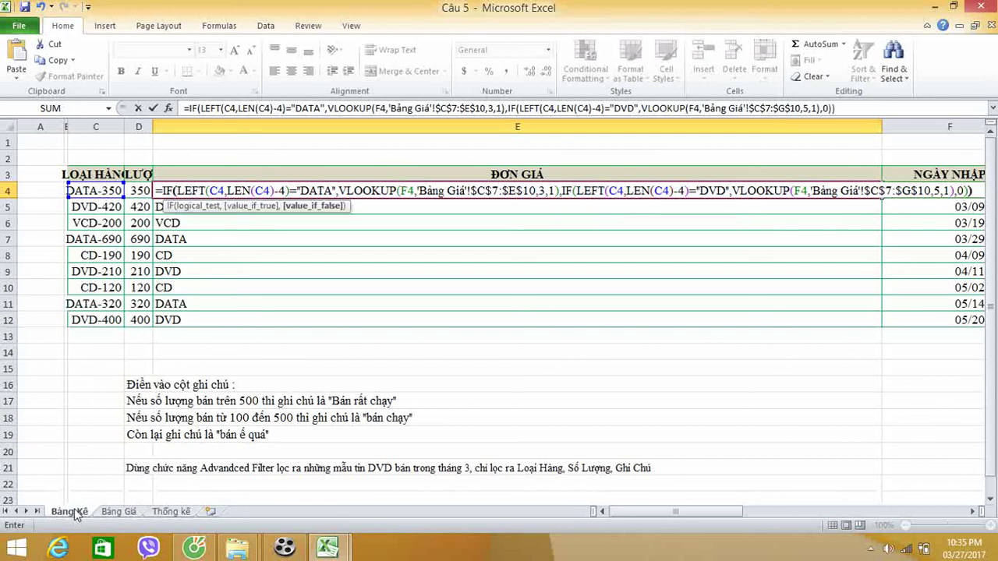
pyautogui.press('Return')
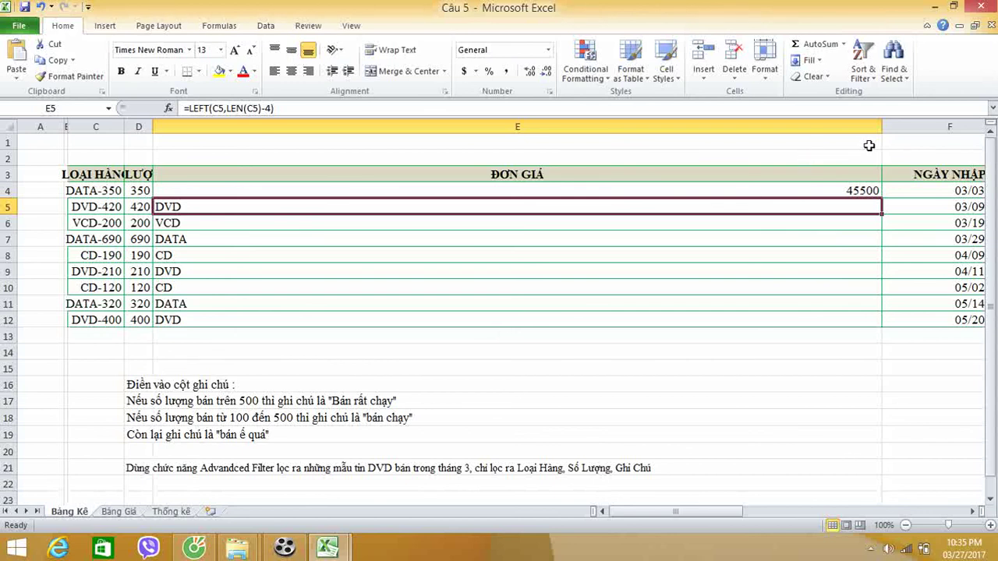
pyautogui.moveTo(882, 126); pyautogui.dragTo(972, 126)
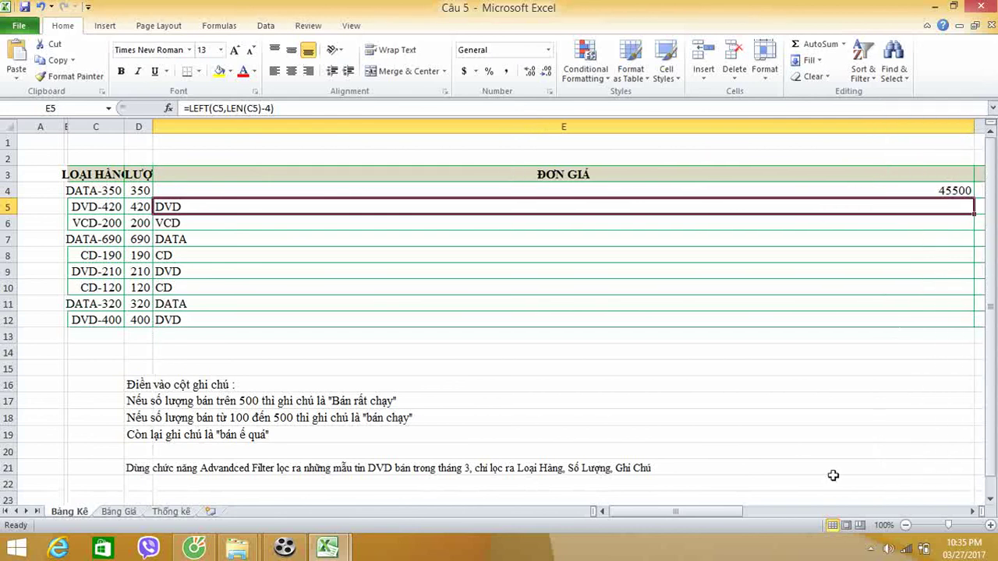
pyautogui.moveTo(724, 513); pyautogui.dragTo(815, 516)
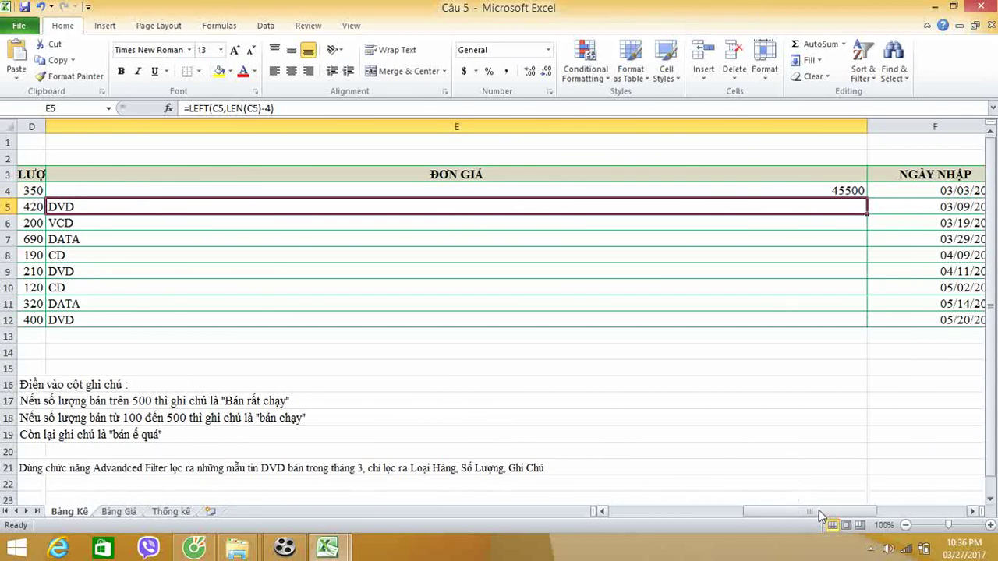
# - In E4, replace the formula's final 0 with a new IF
pyautogui.doubleClick(557, 190)
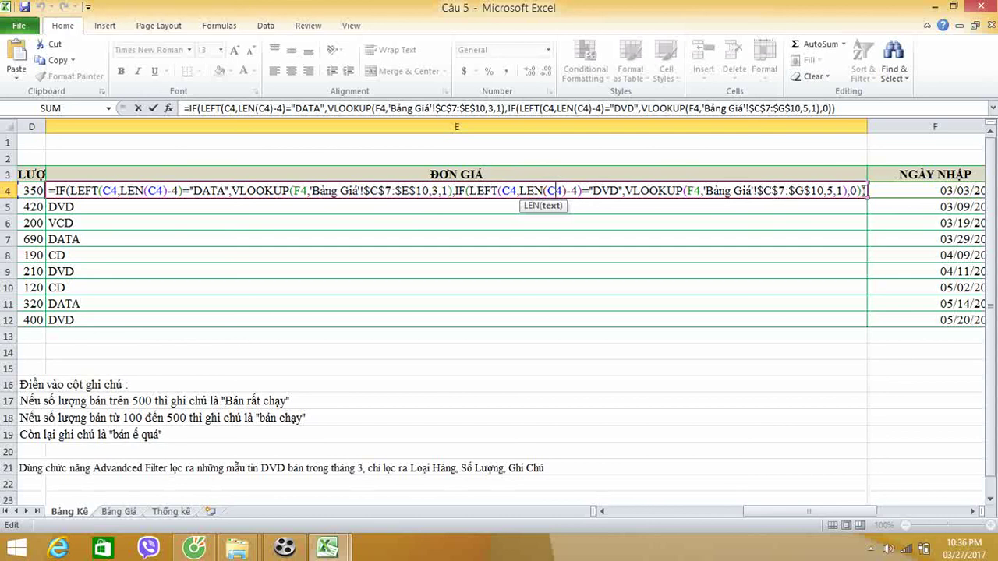
pyautogui.click(855, 190)
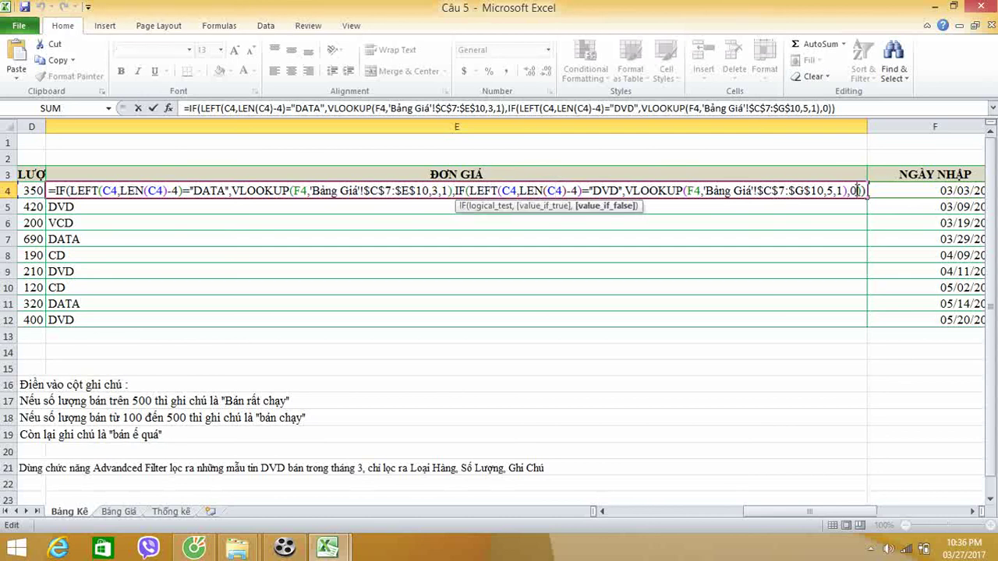
pyautogui.press('BackSpace')
pyautogui.write('I')
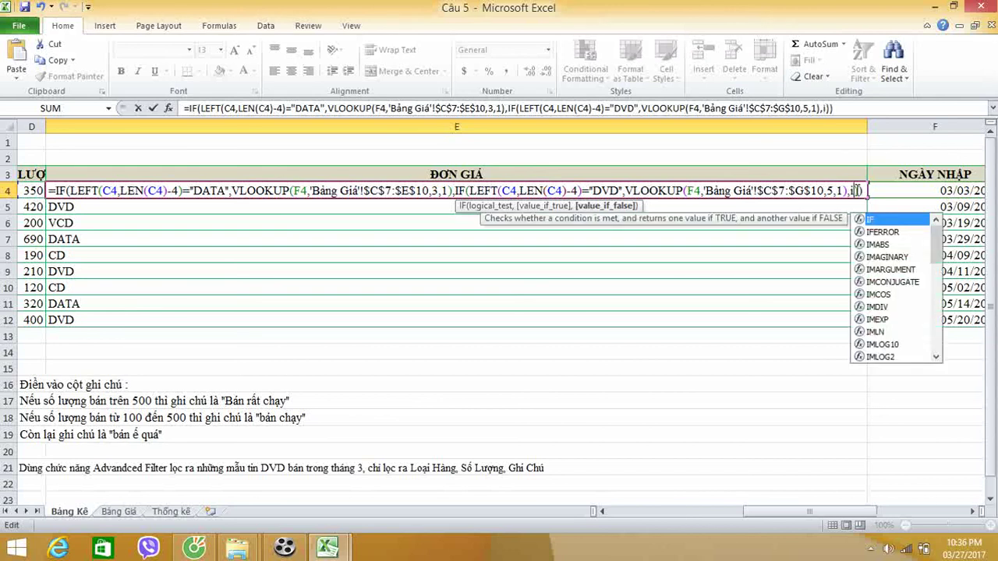
pyautogui.doubleClick(869, 222)
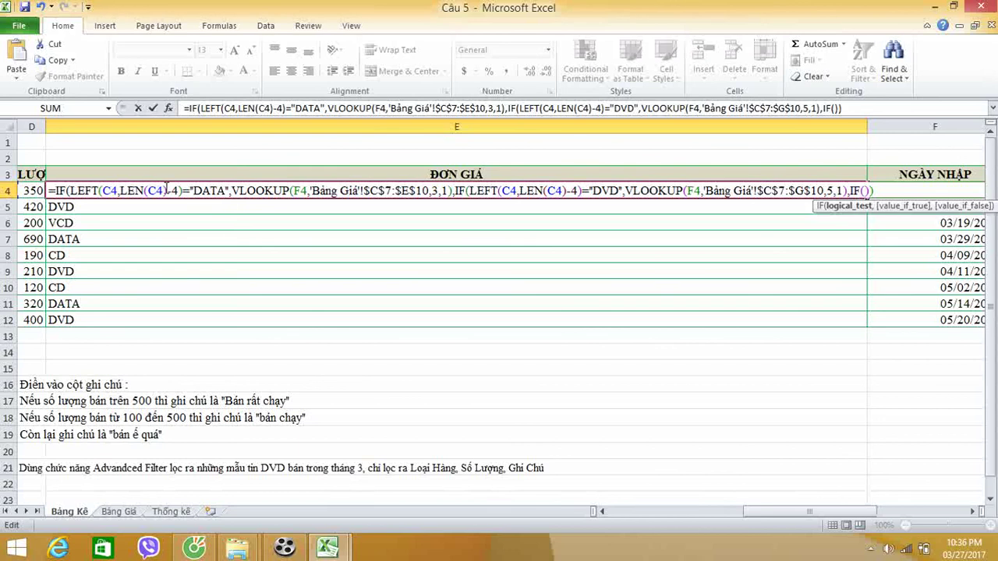
# - Paste a copy of the LEFT(C4,LEN(C4)-4)="DATA" test into the third IF
pyautogui.moveTo(69, 190); pyautogui.dragTo(229, 191)
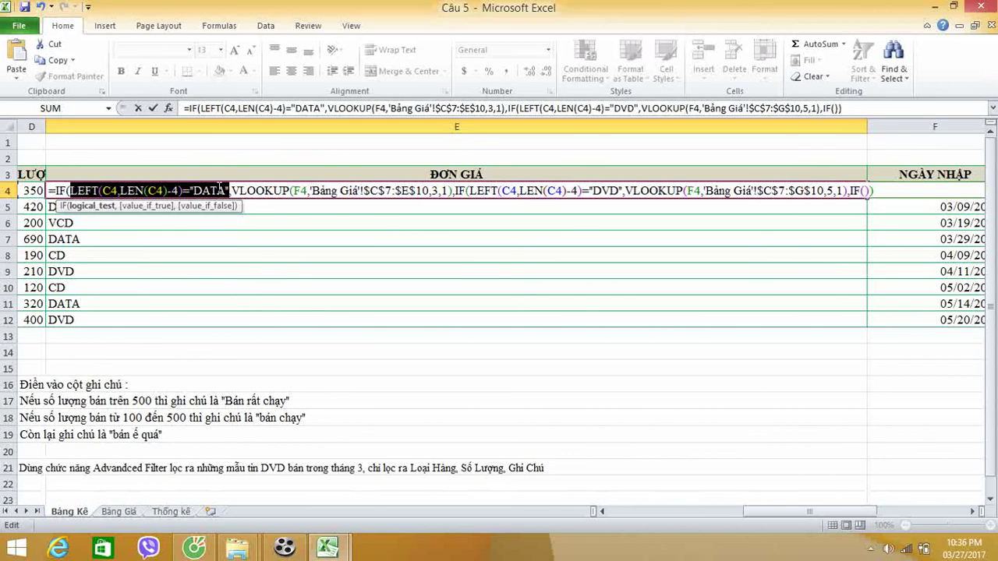
pyautogui.click(867, 189)
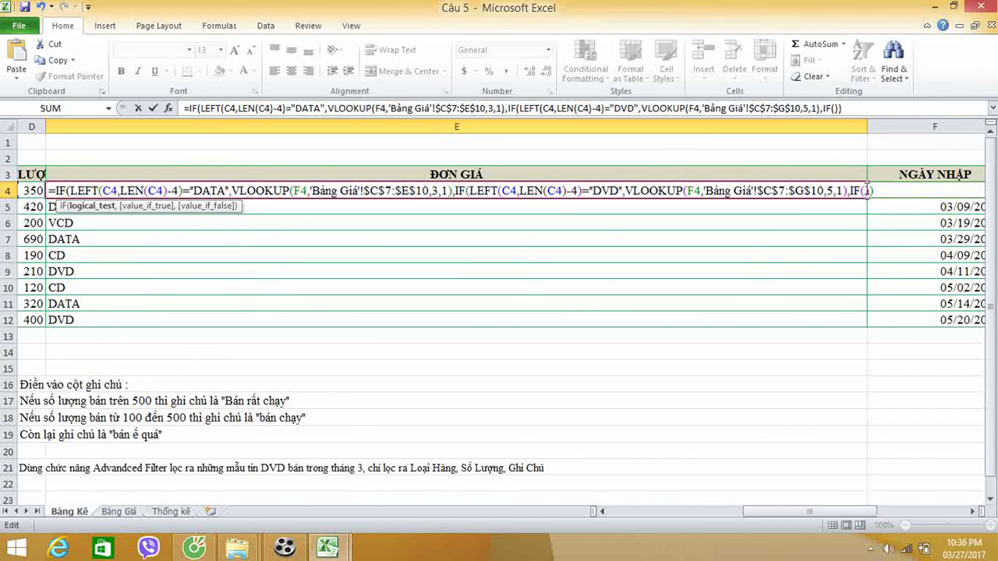
pyautogui.write('LEFT(C4,LEN(C4)-4)="DATA"')
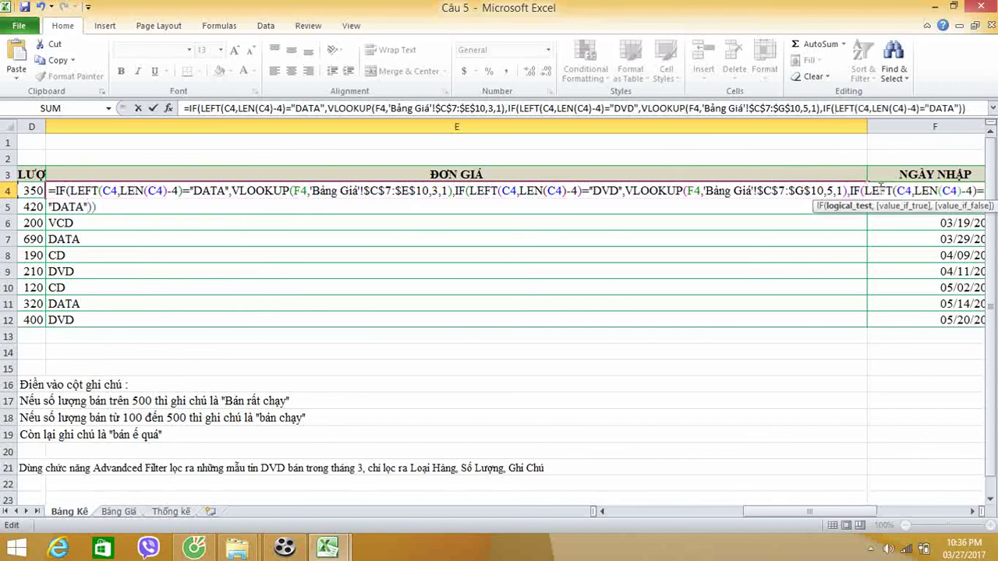
pyautogui.click(972, 511)
pyautogui.click(972, 511)
pyautogui.click(972, 511)
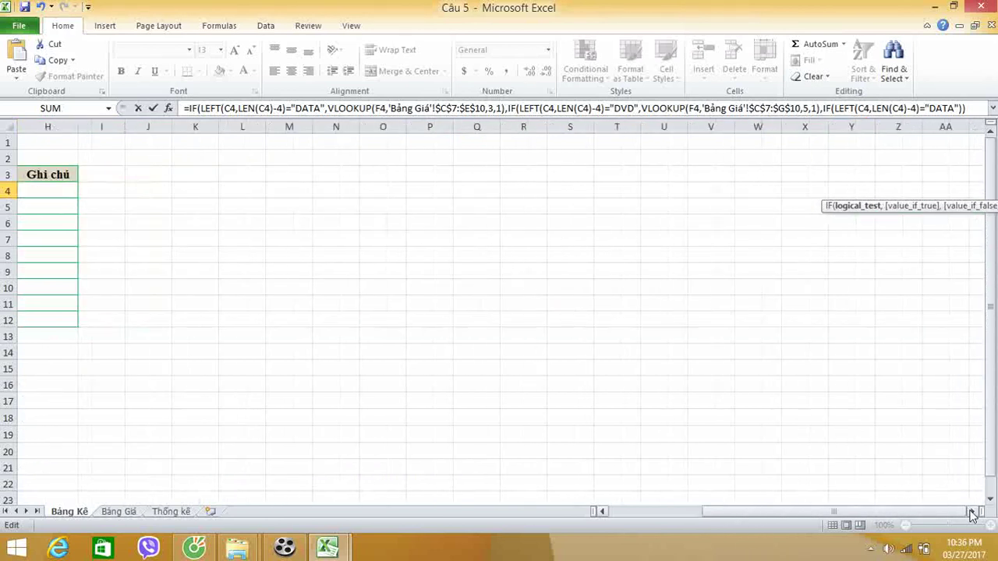
pyautogui.click(603, 512)
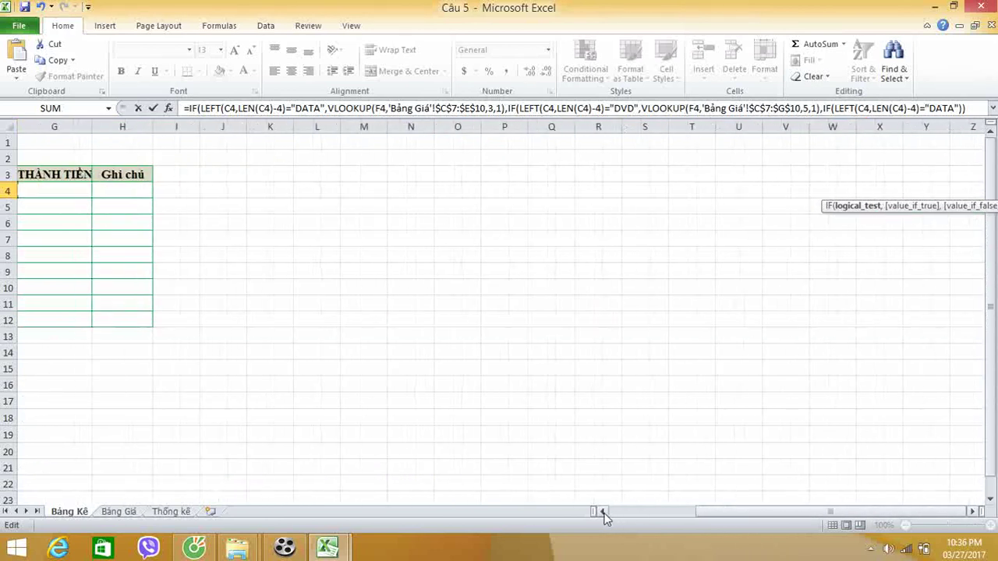
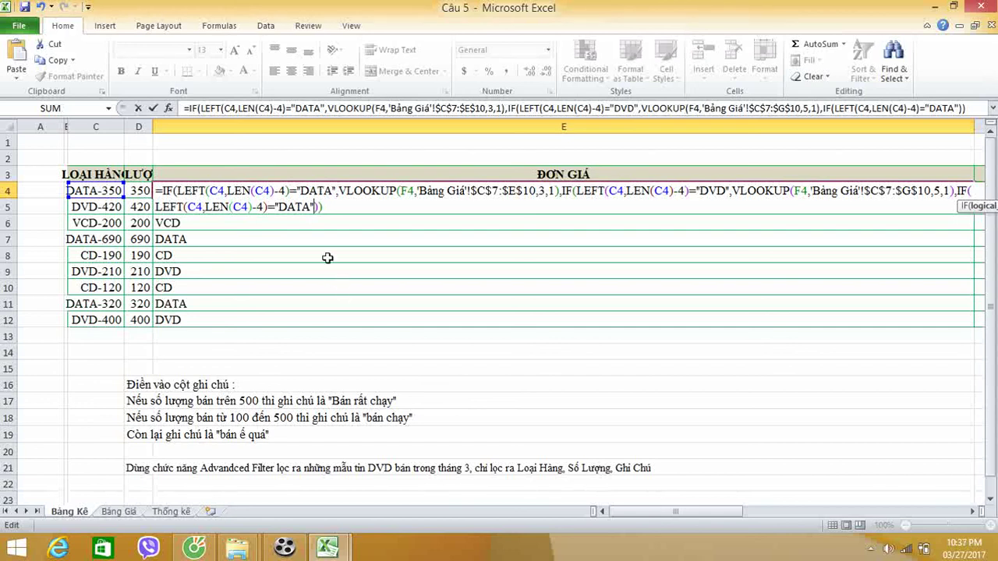
# - Replace DATA with VCD in the last IF condition of the E4 formula
pyautogui.click(310, 206)
pyautogui.press('BackSpace')
pyautogui.press('BackSpace')
pyautogui.press('BackSpace')
pyautogui.press('BackSpace')
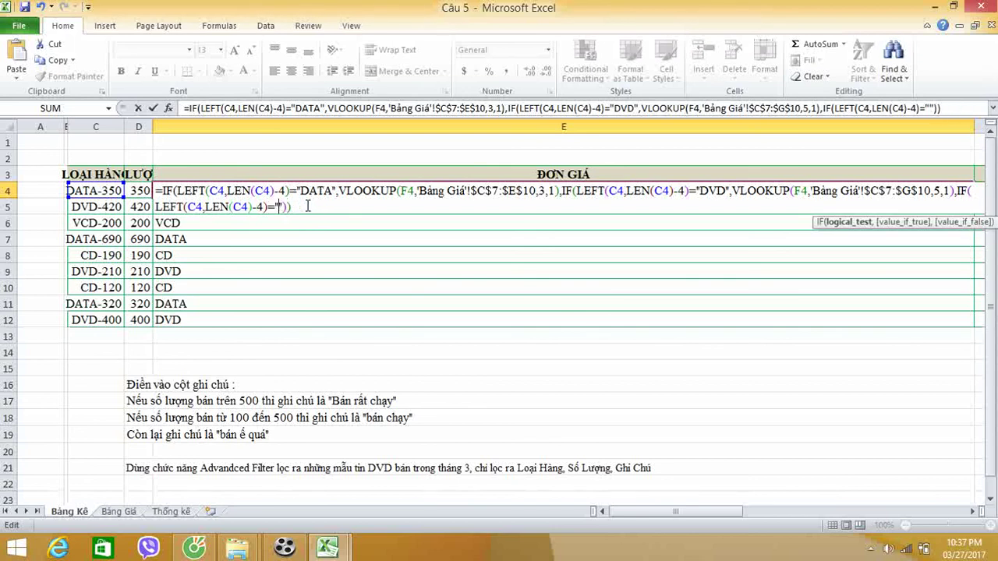
pyautogui.write('VCD')
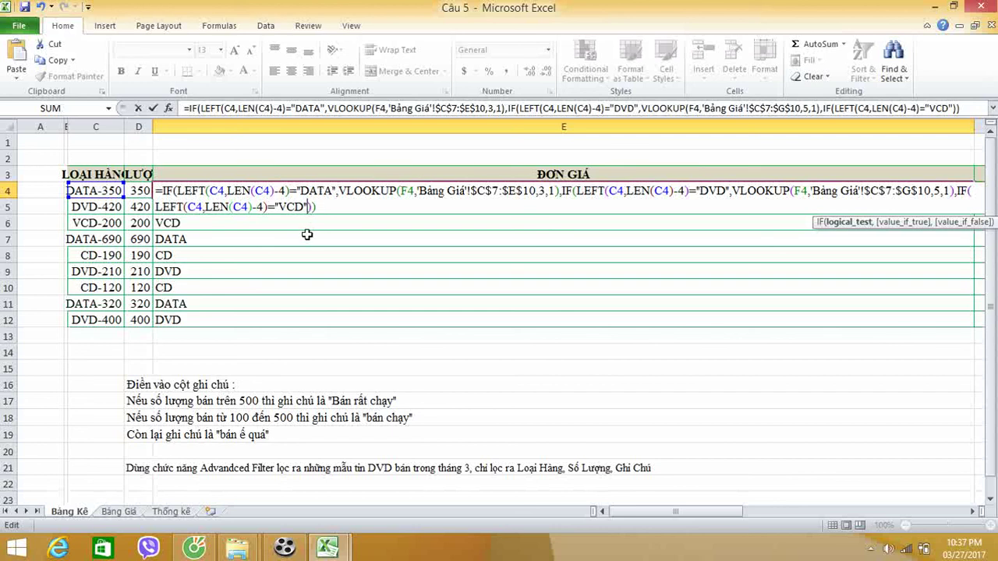
# - Begin a VLOOKUP for the VCD case with F4 as its lookup value
pyautogui.write(',')
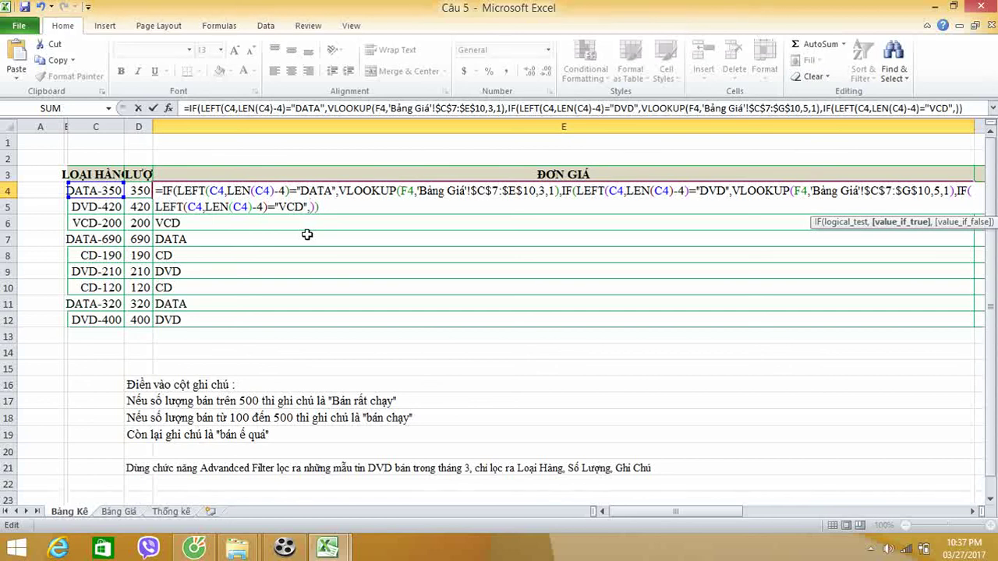
pyautogui.write('v')
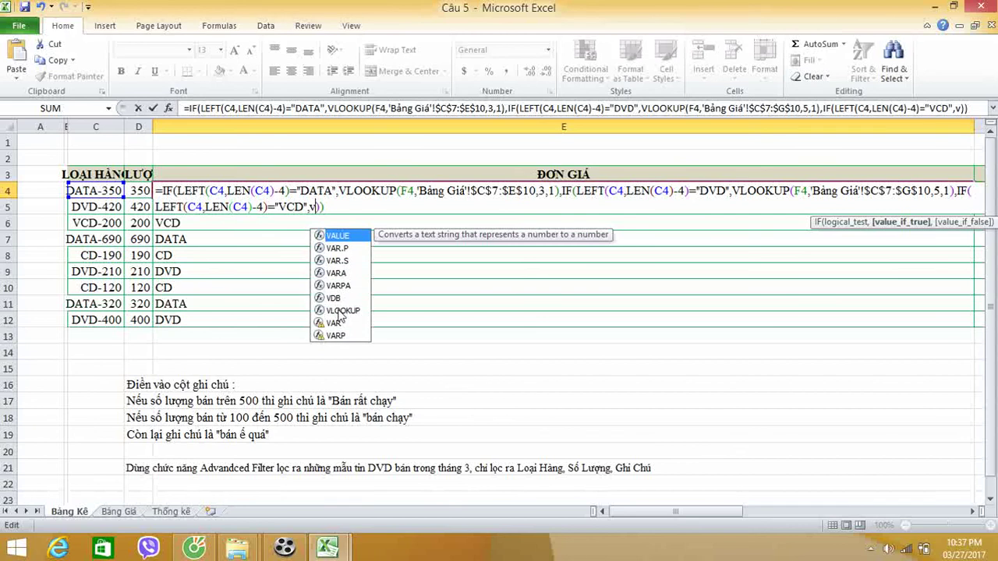
pyautogui.doubleClick(342, 310)
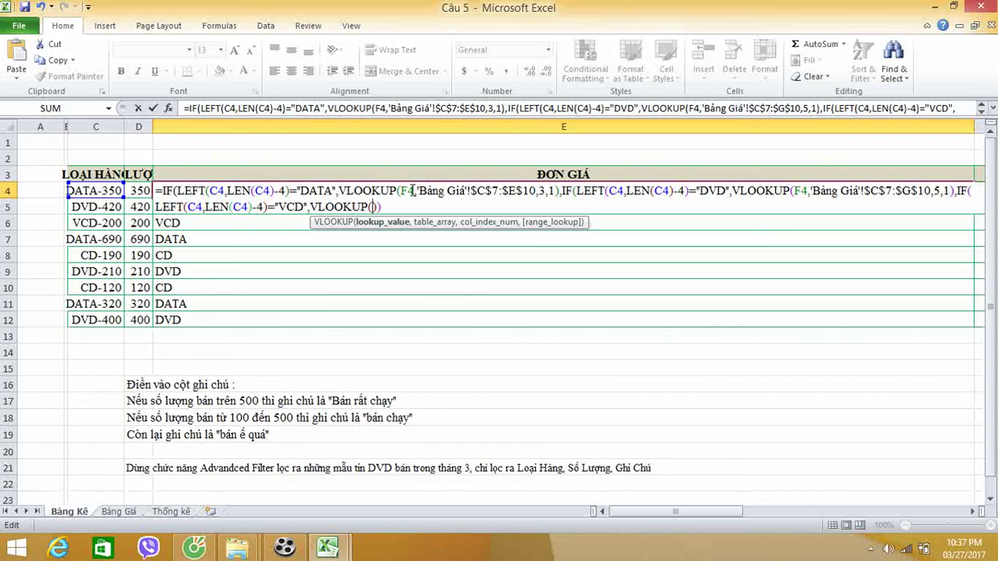
pyautogui.moveTo(414, 190)
pyautogui.mouseDown()
pyautogui.moveTo(397, 190)
pyautogui.moveTo(414, 192)
pyautogui.mouseUp()
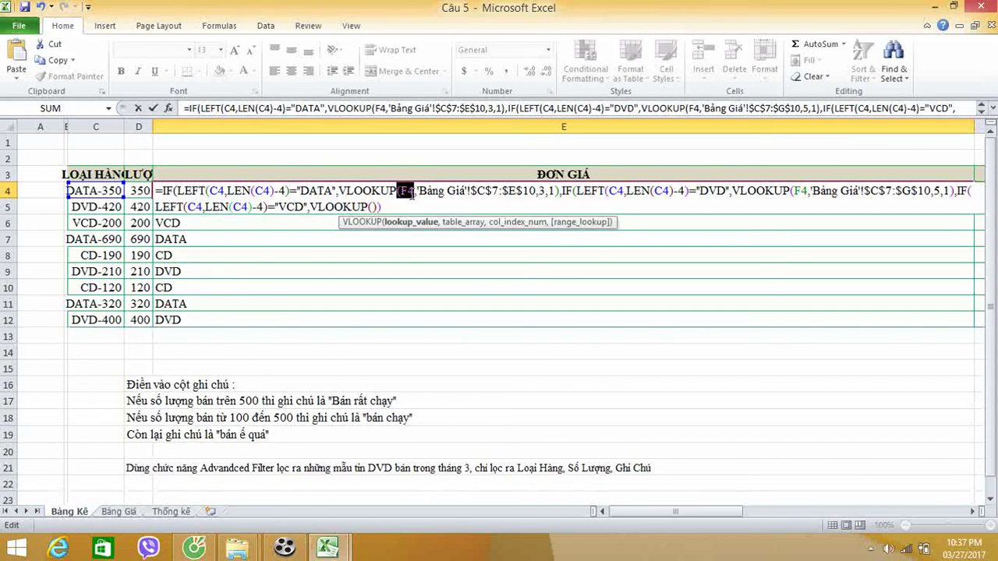
pyautogui.click(413, 194)
pyautogui.moveTo(413, 191); pyautogui.dragTo(402, 191)
pyautogui.click(371, 206)
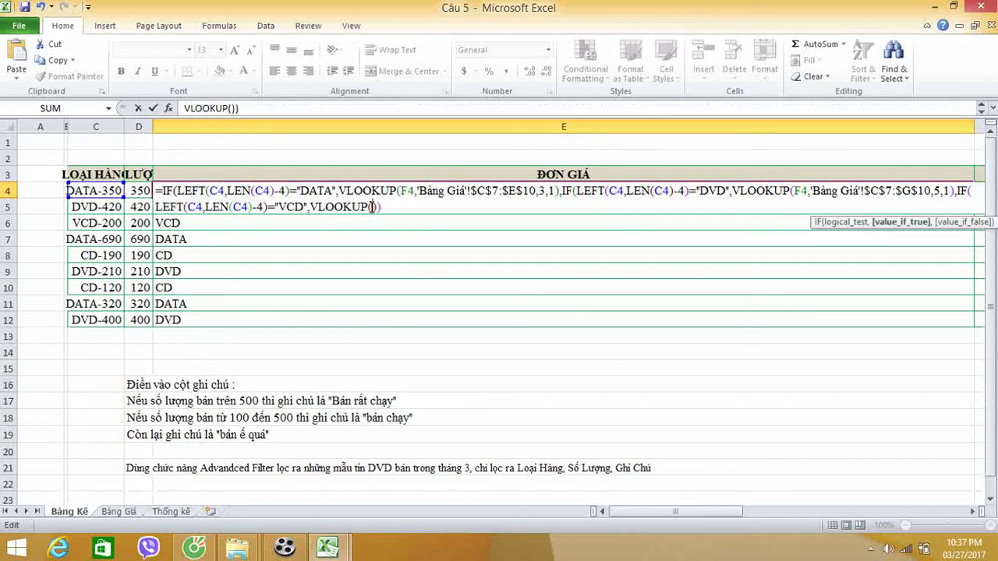
pyautogui.write('F4,')
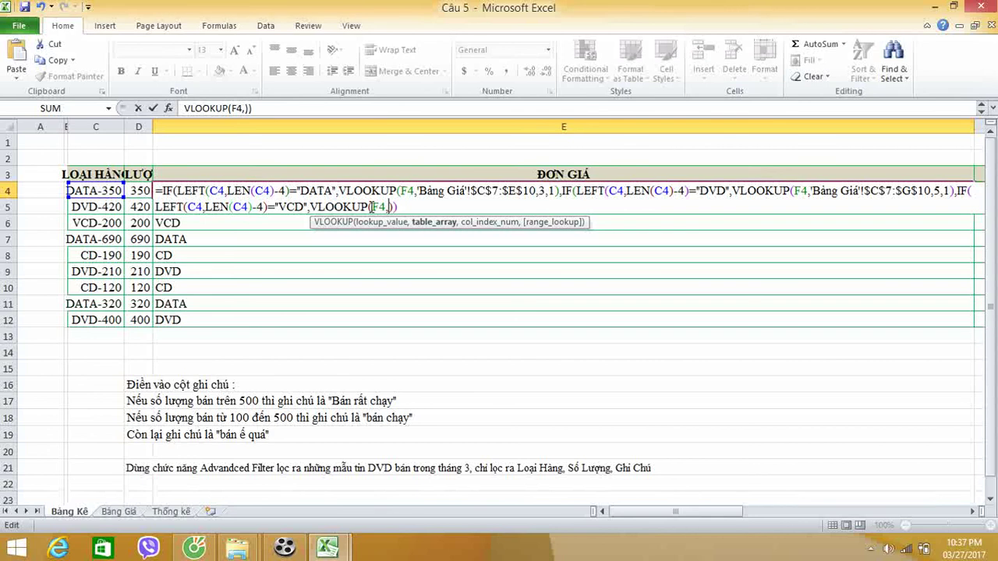
# - Give the VCD lookup the range 'Bảng Giá'!$C$7:$F$10, column 3 and match type 1
pyautogui.click(119, 511)
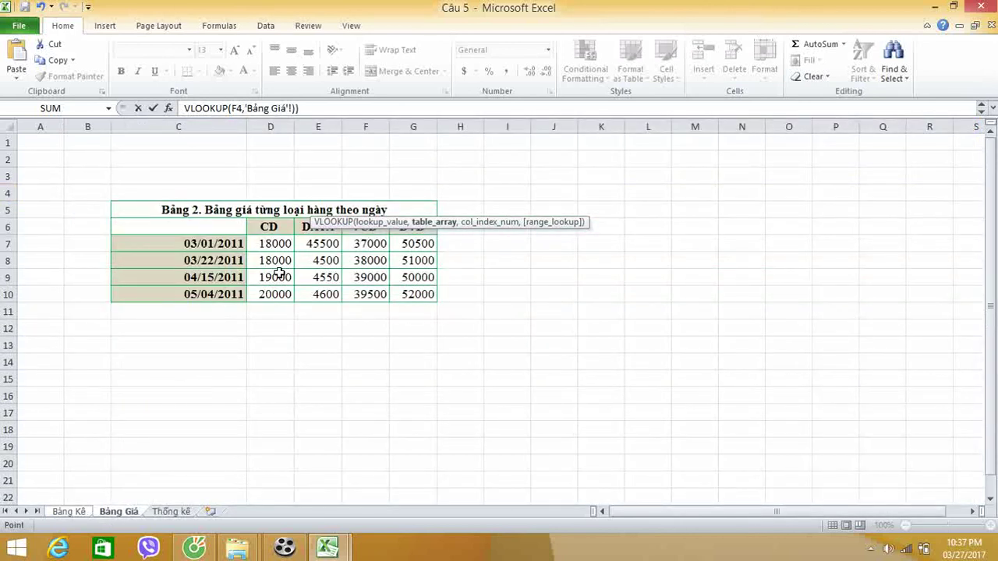
pyautogui.moveTo(217, 243)
pyautogui.mouseDown()
pyautogui.moveTo(361, 260)
pyautogui.moveTo(361, 293)
pyautogui.mouseUp()
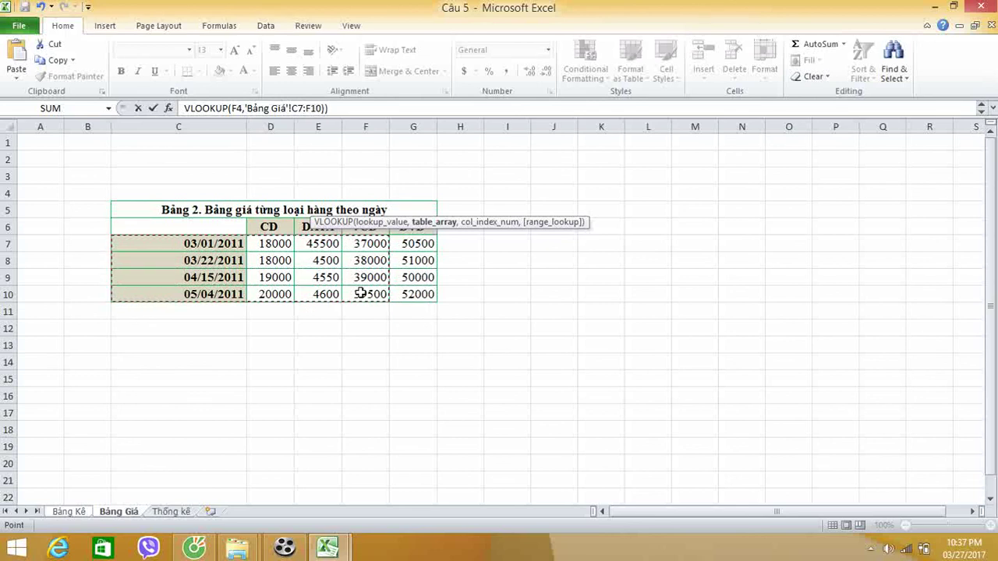
pyautogui.press('F4')
pyautogui.write('$F$10,')
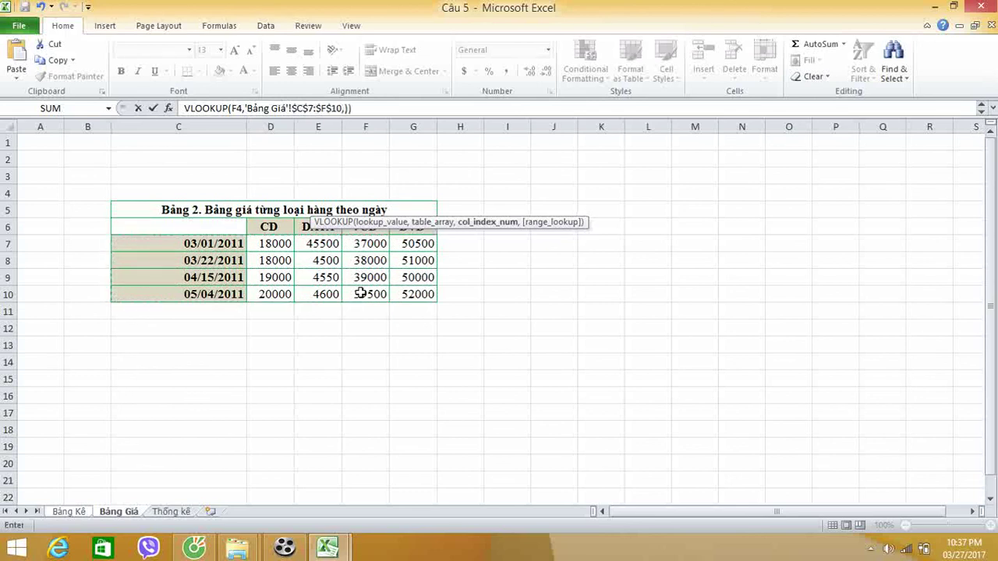
pyautogui.click(76, 513)
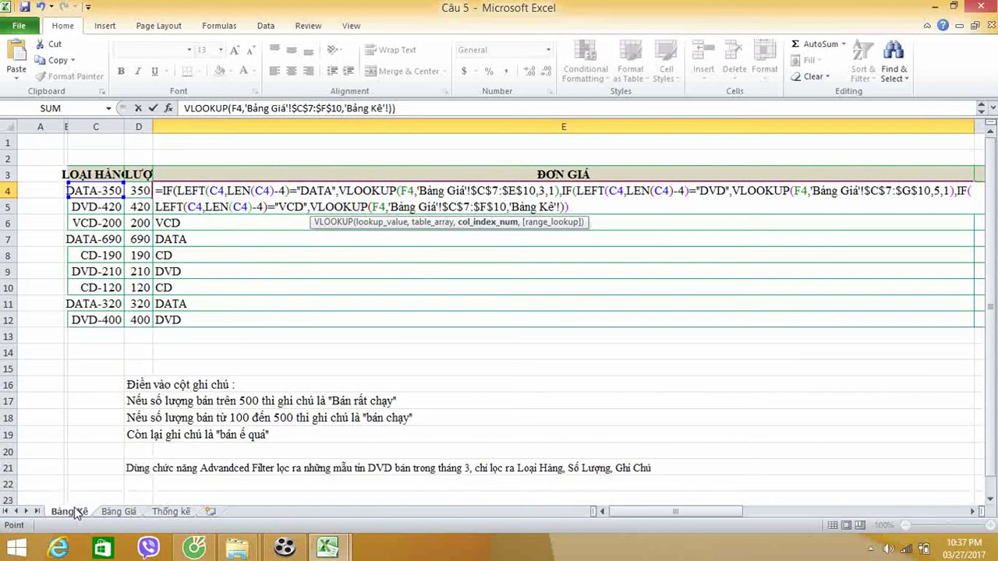
pyautogui.press('BackSpace')
pyautogui.press('BackSpace')
pyautogui.press('BackSpace')
pyautogui.press('BackSpace')
pyautogui.press('BackSpace')
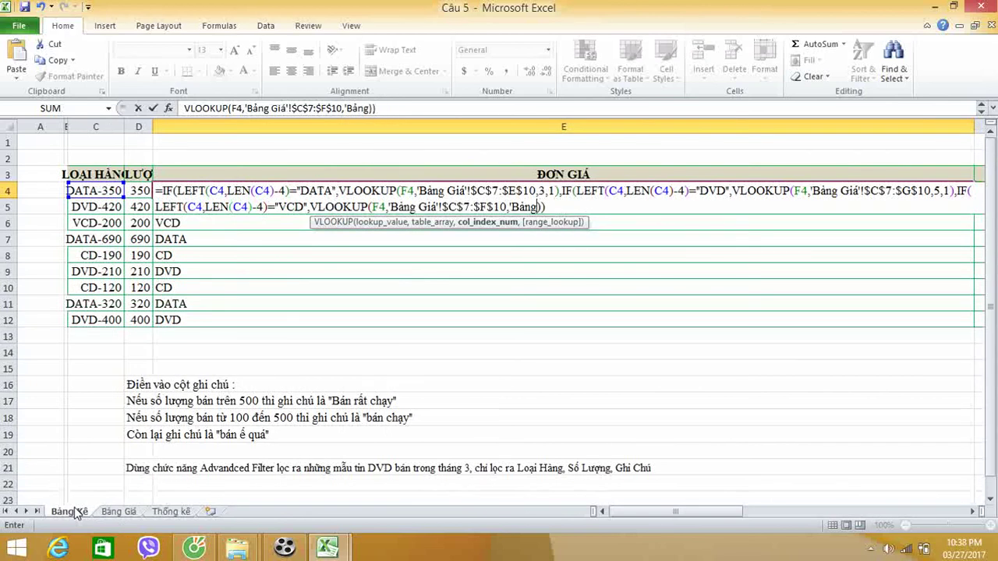
pyautogui.press('BackSpace')
pyautogui.press('BackSpace')
pyautogui.press('BackSpace')
pyautogui.press('BackSpace')
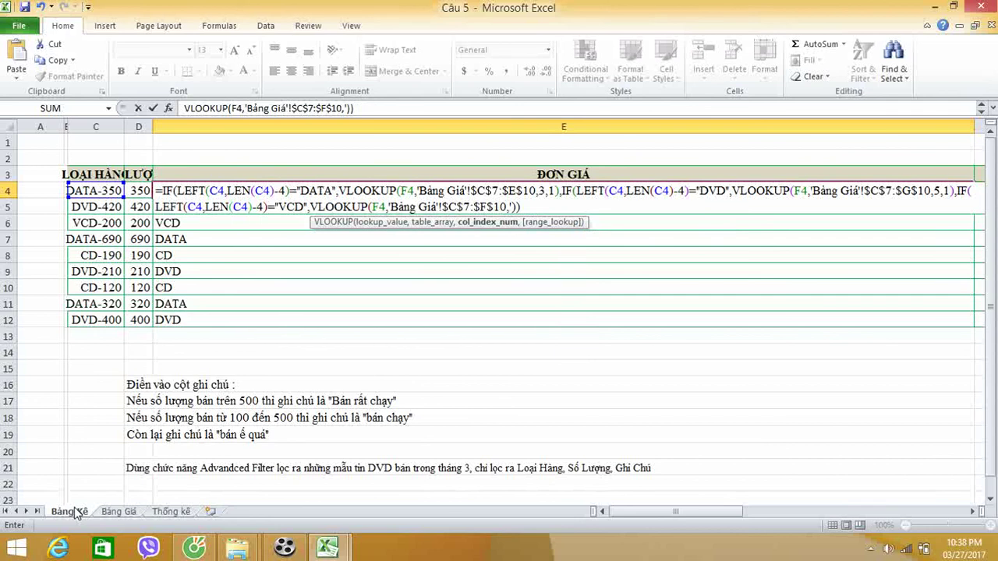
pyautogui.press('BackSpace')
pyautogui.write('3')
pyautogui.write(',1')
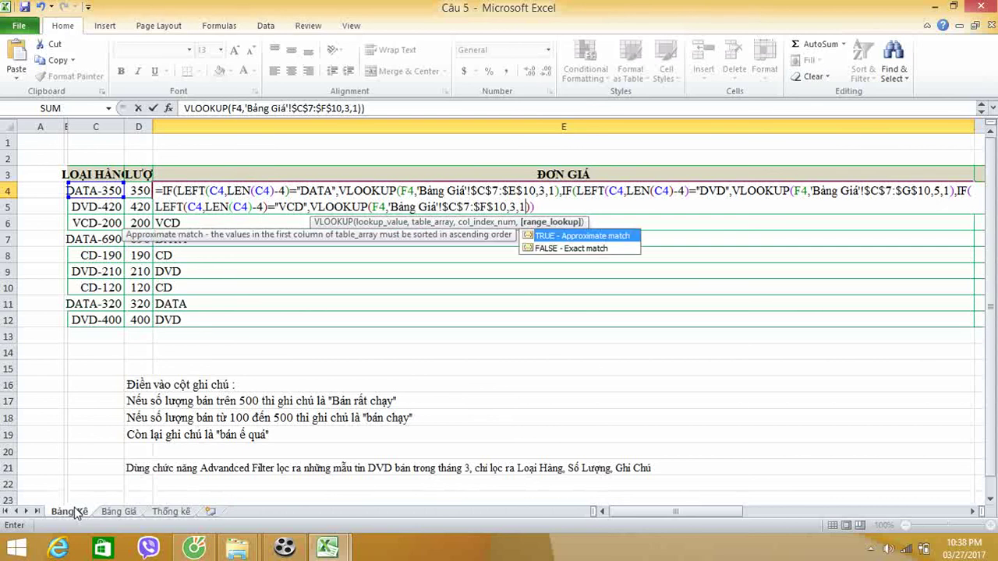
pyautogui.write('))')
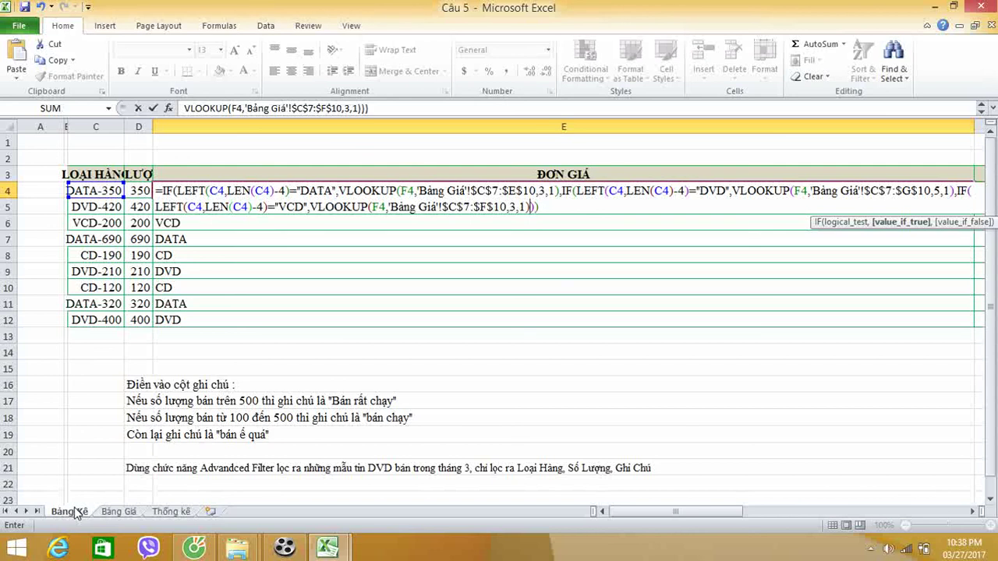
pyautogui.write(',')
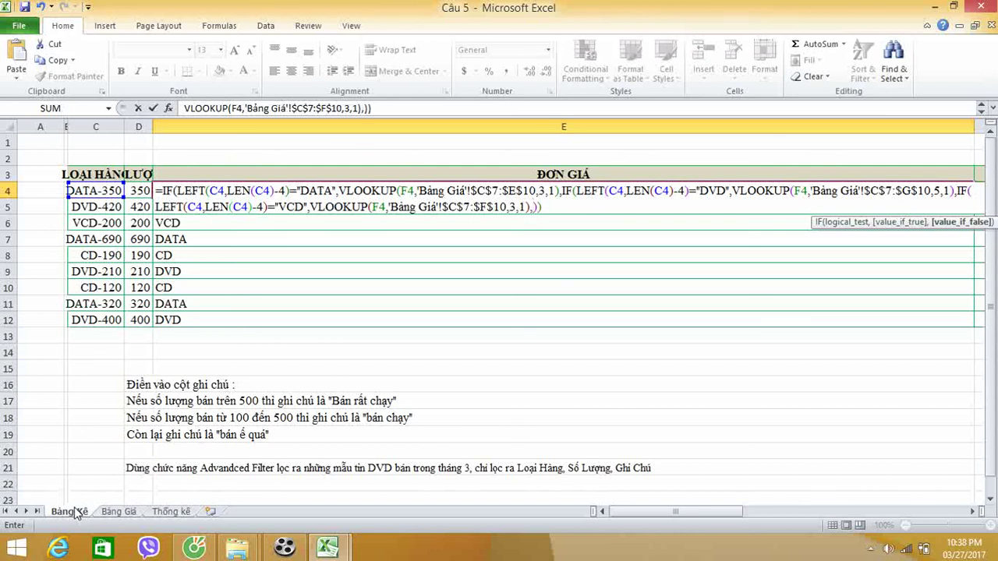
pyautogui.write('v')
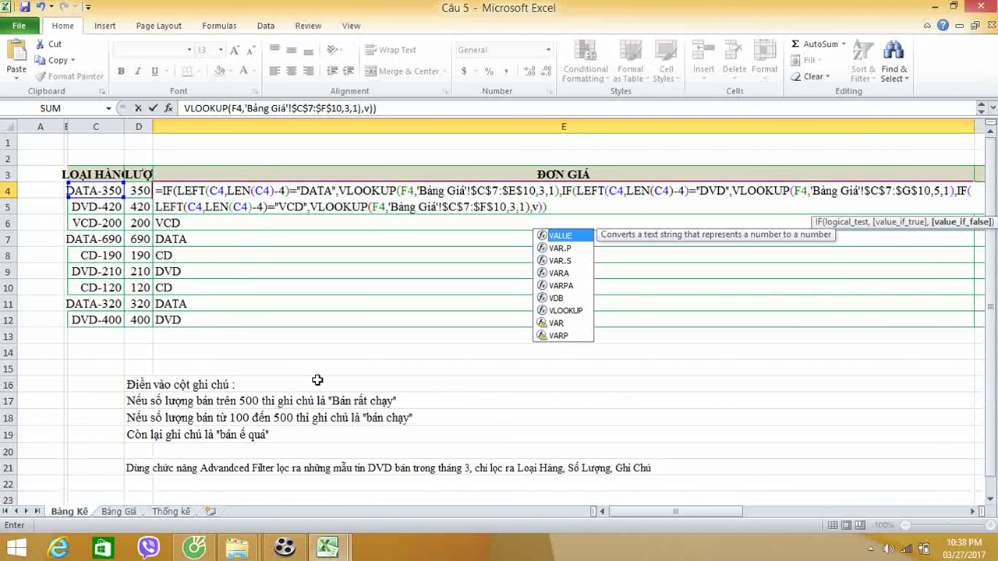
# - Add a final fallback VLOOKUP with F4 as its lookup value
pyautogui.doubleClick(560, 310)
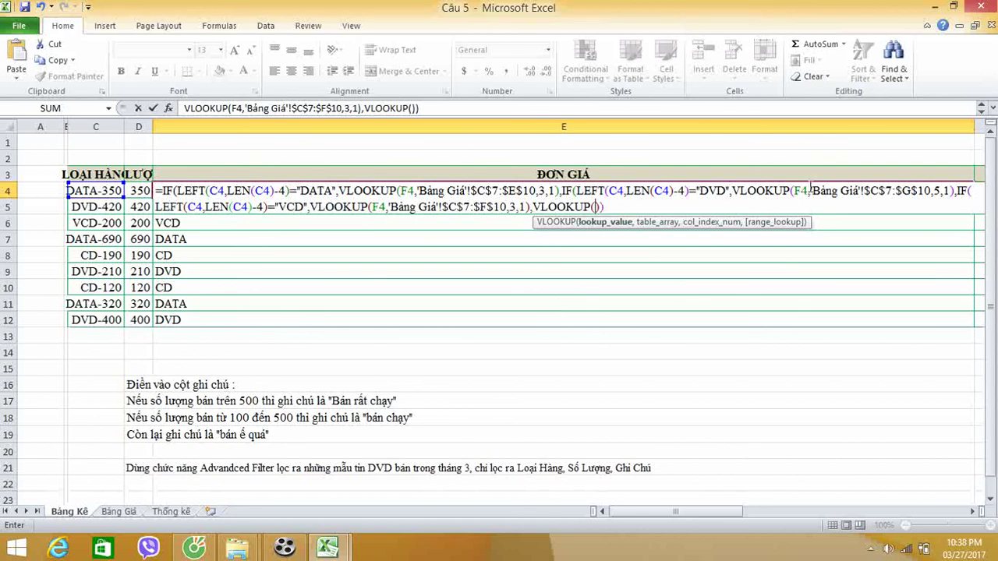
pyautogui.doubleClick(800, 191)
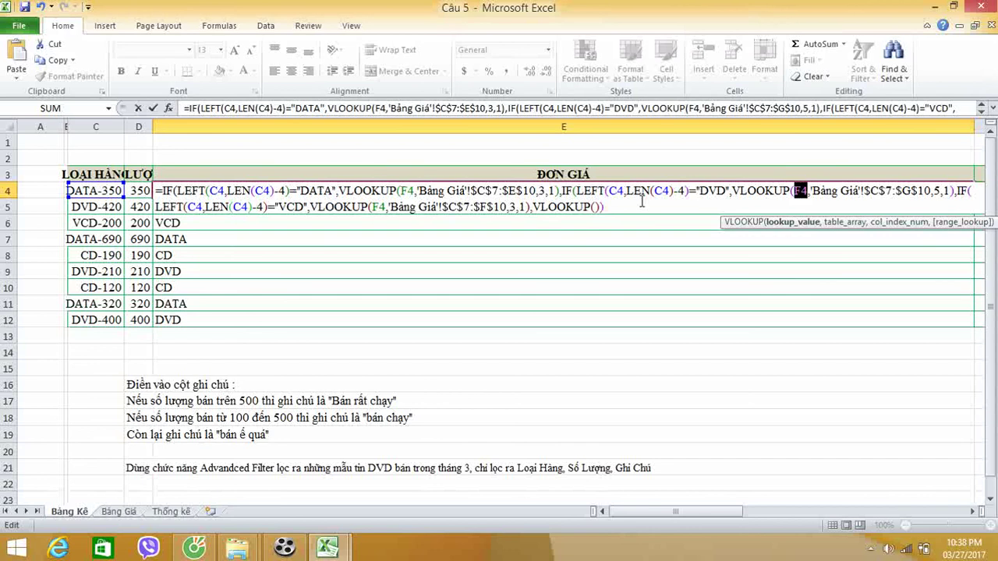
pyautogui.click(596, 206)
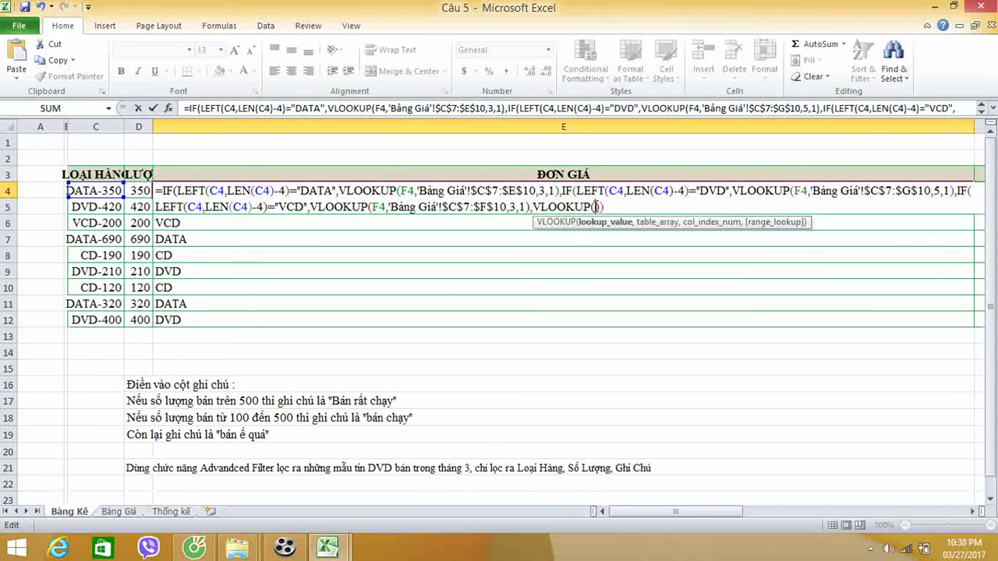
pyautogui.write('F4')
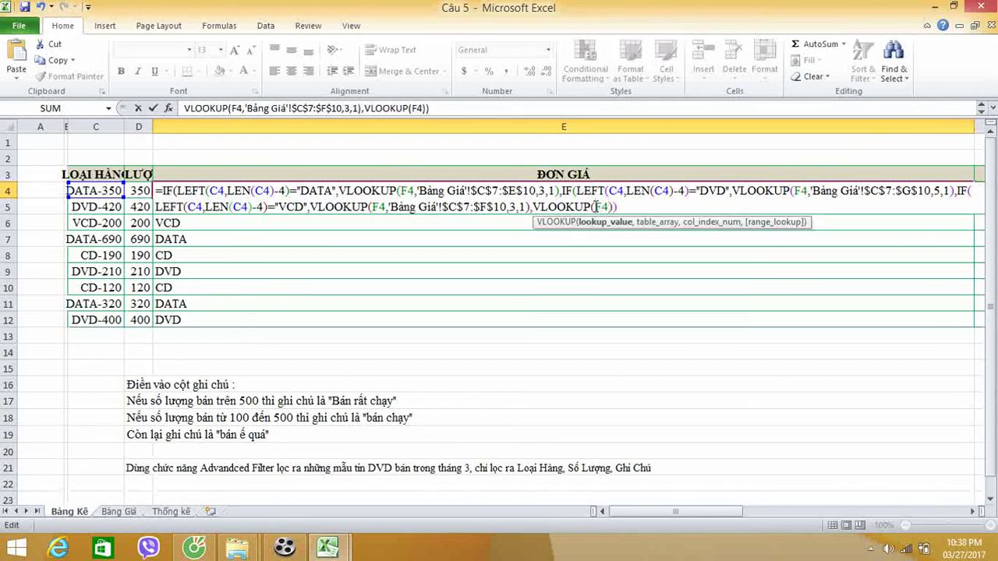
pyautogui.write(',')
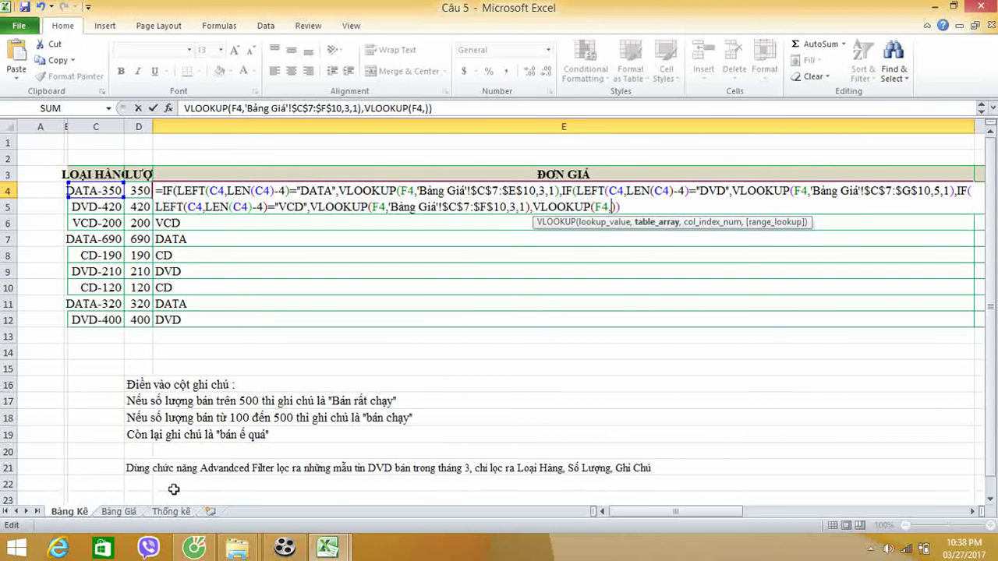
# - Point the fallback at 'Bảng Giá'!$C$7:$D$10, column 2, match 1, and submit E4
pyautogui.click(124, 512)
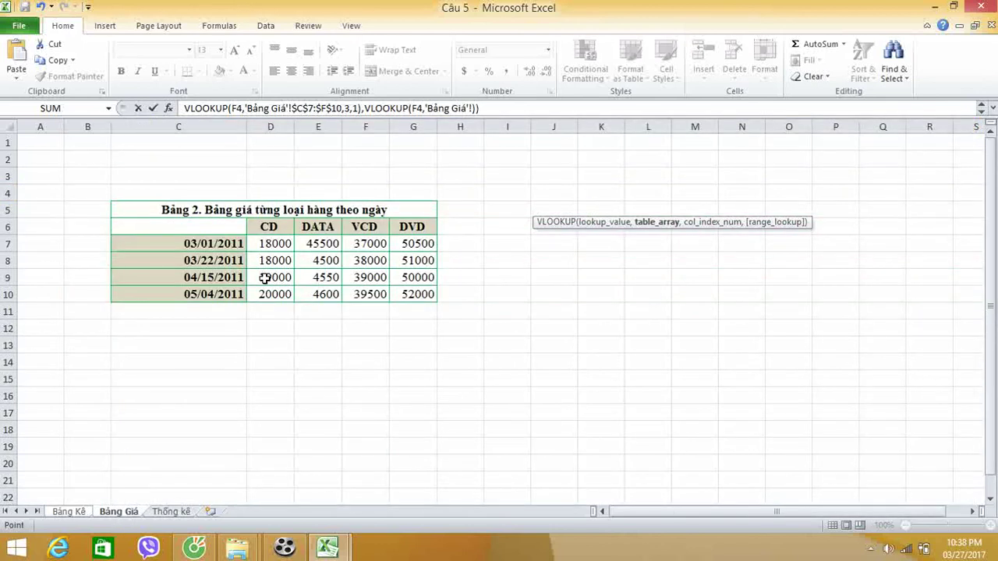
pyautogui.click(226, 243)
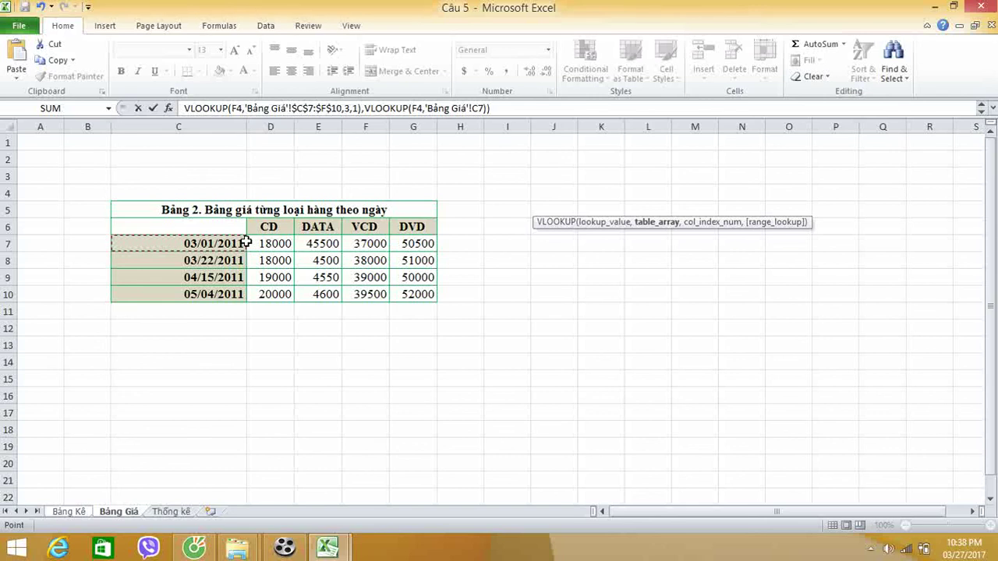
pyautogui.moveTo(245, 242)
pyautogui.mouseDown()
pyautogui.moveTo(329, 258)
pyautogui.moveTo(260, 276)
pyautogui.moveTo(259, 292)
pyautogui.mouseUp()
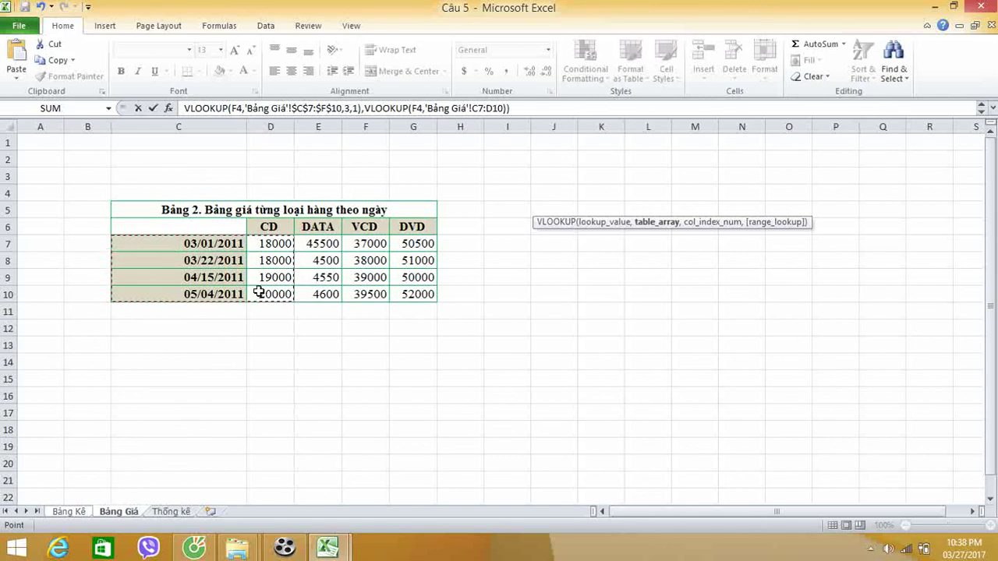
pyautogui.press('F4')
pyautogui.write('$D$10,')
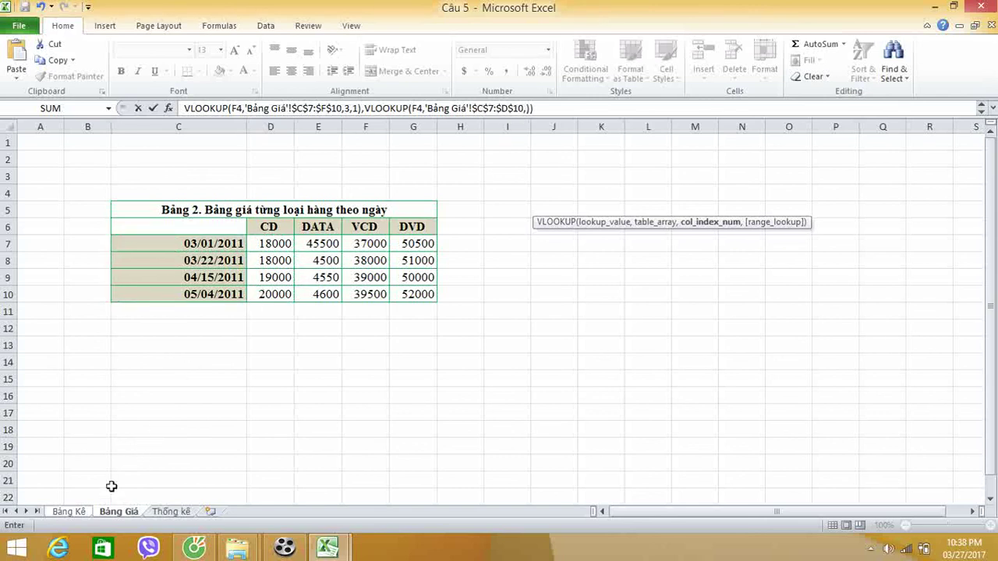
pyautogui.click(70, 512)
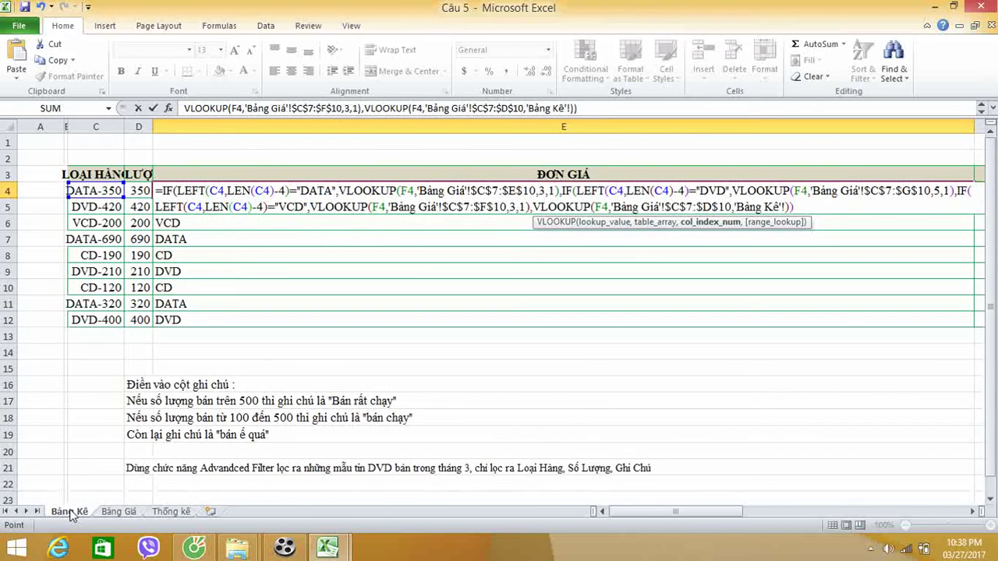
pyautogui.press('BackSpace')
pyautogui.press('BackSpace')
pyautogui.press('BackSpace')
pyautogui.press('BackSpace')
pyautogui.press('BackSpace')
pyautogui.press('BackSpace')
pyautogui.press('BackSpace')
pyautogui.press('BackSpace')
pyautogui.press('BackSpace')
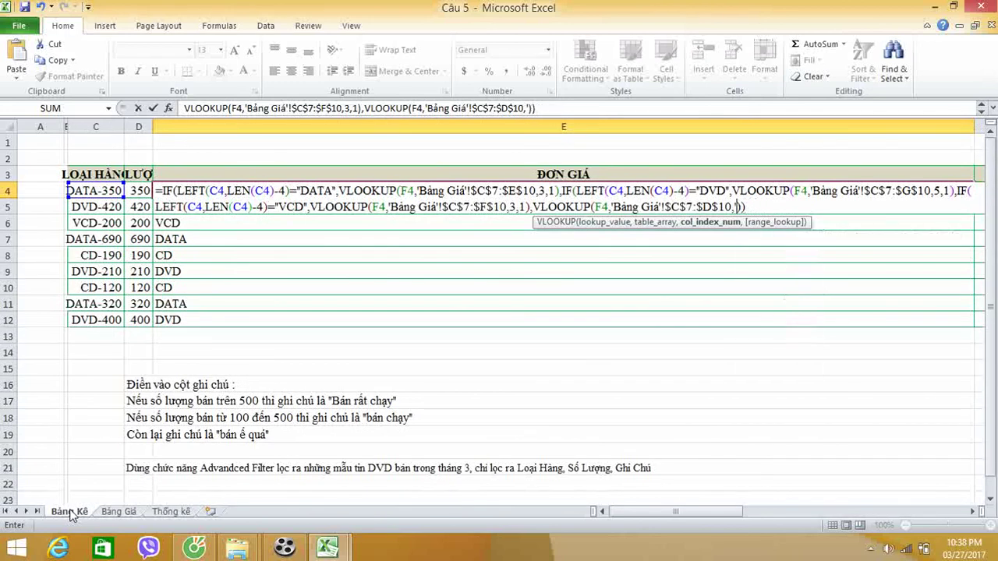
pyautogui.press('BackSpace')
pyautogui.write('2,')
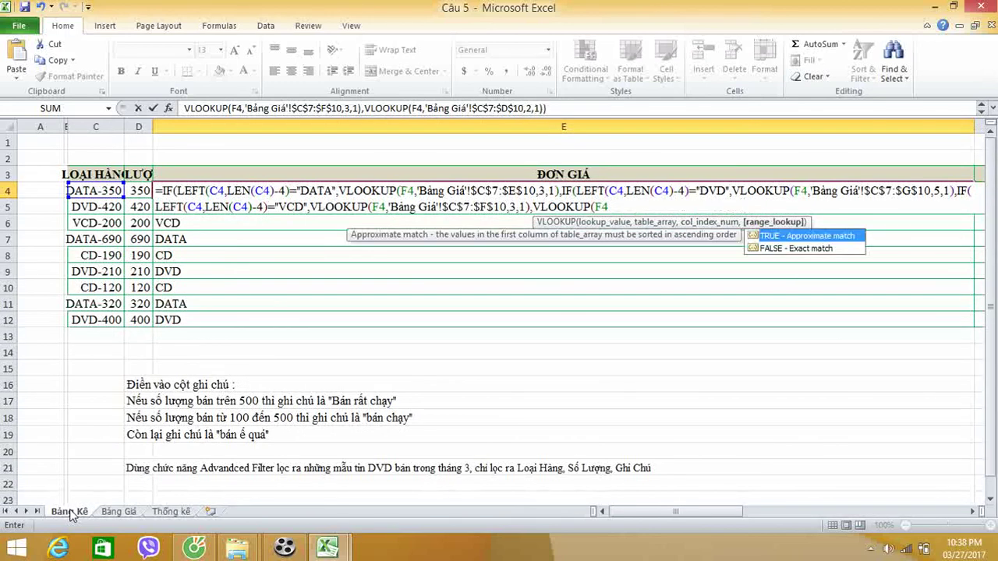
pyautogui.write('1')
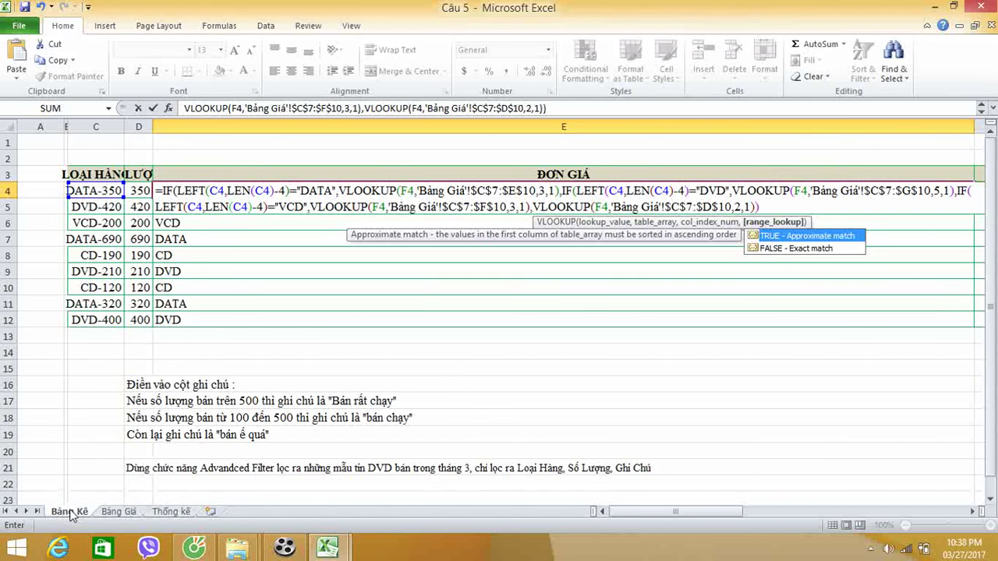
pyautogui.write(')')
pyautogui.press('Right')
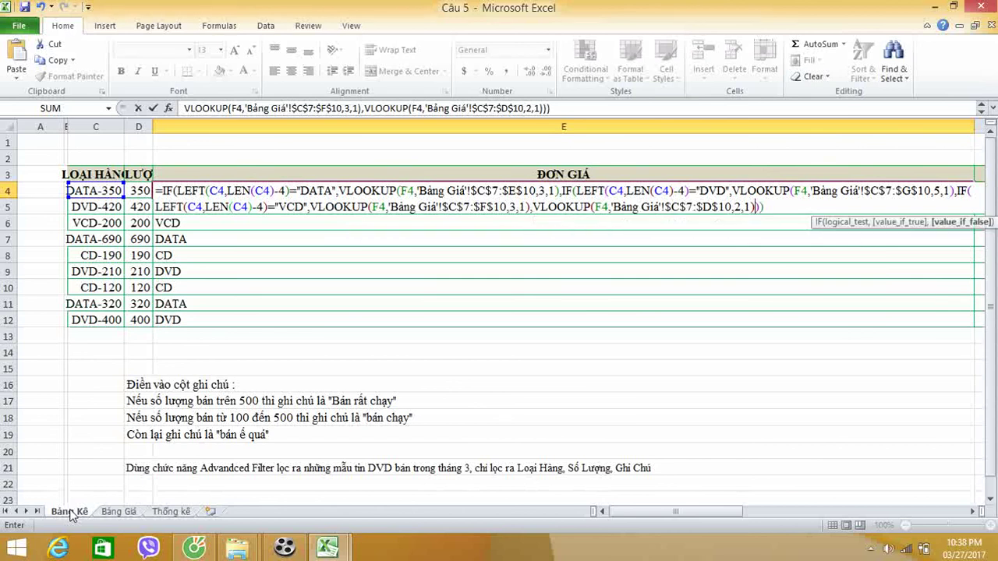
pyautogui.press('Return')
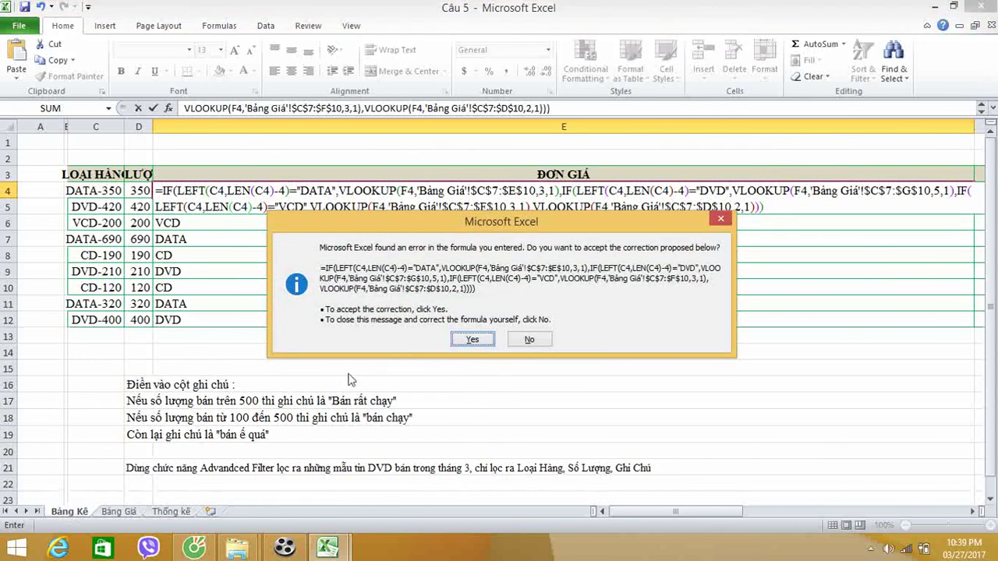
# - Accept Excel's formula correction and fill the E4 unit-price formula down to E12
pyautogui.click(468, 340)
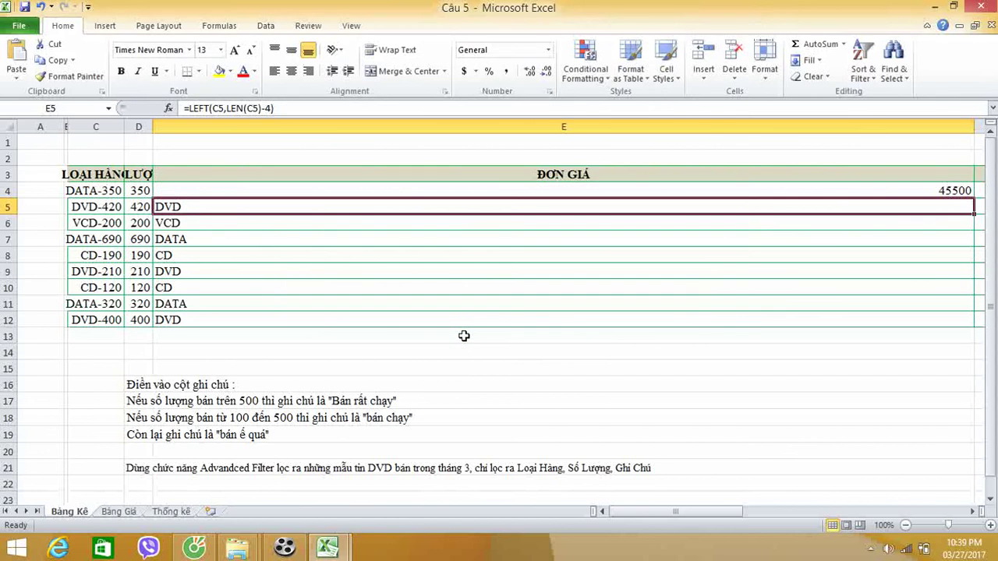
pyautogui.click(834, 193)
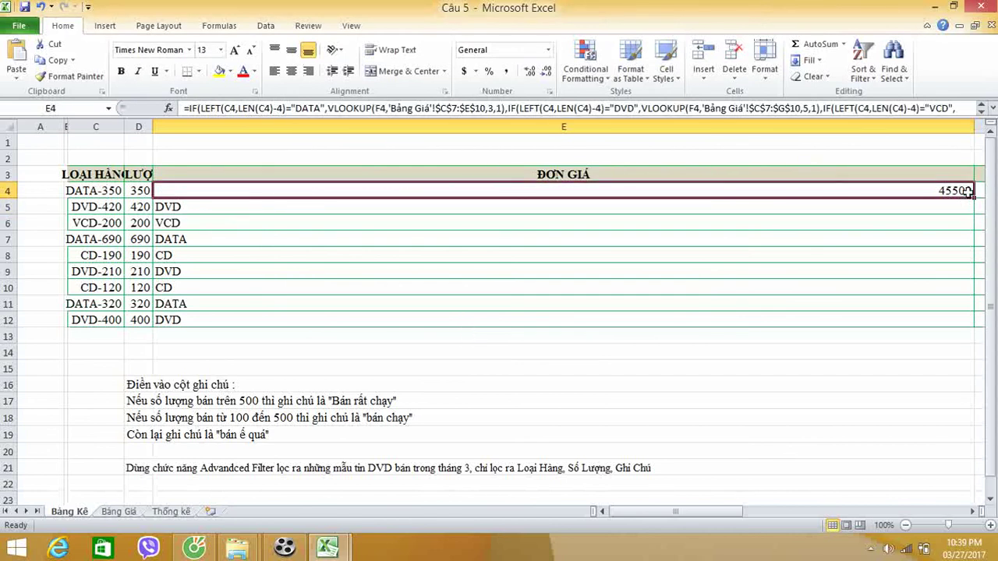
pyautogui.moveTo(974, 200); pyautogui.dragTo(973, 320)
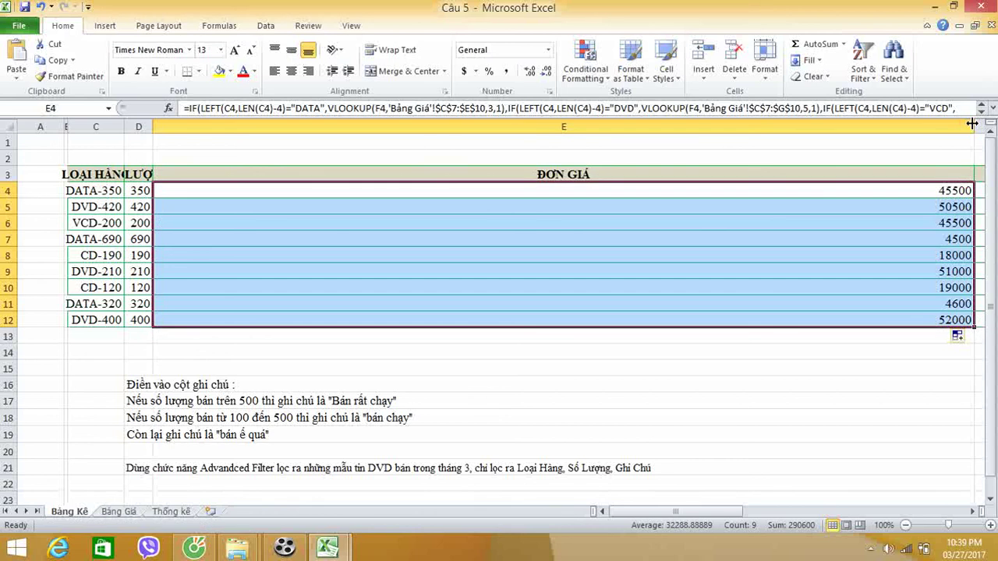
# - Narrow column E and check the E4 formula against the Bảng Giá price table
pyautogui.moveTo(972, 124); pyautogui.dragTo(311, 129)
pyautogui.click(257, 192)
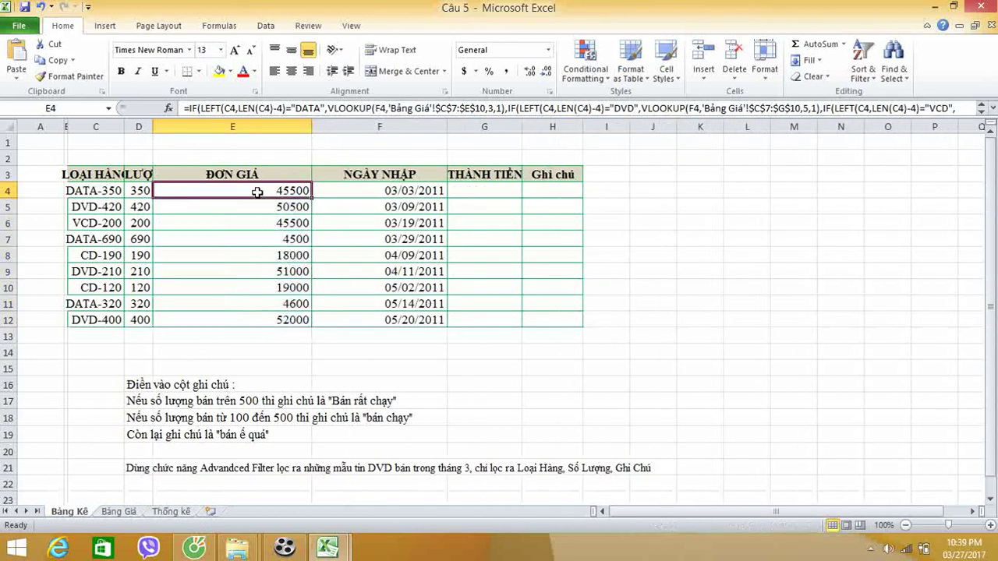
pyautogui.doubleClick(257, 192)
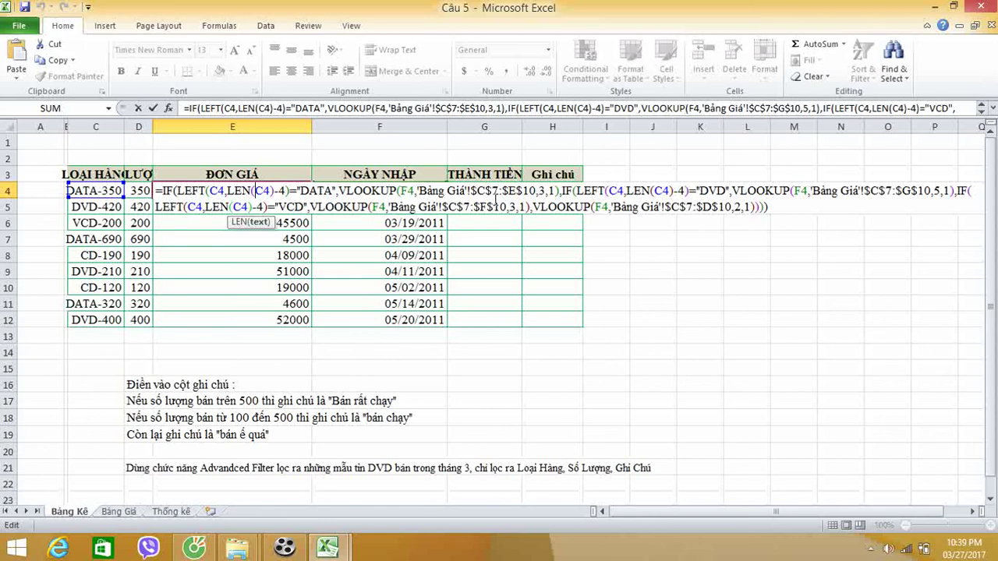
pyautogui.press('Return')
pyautogui.click(118, 512)
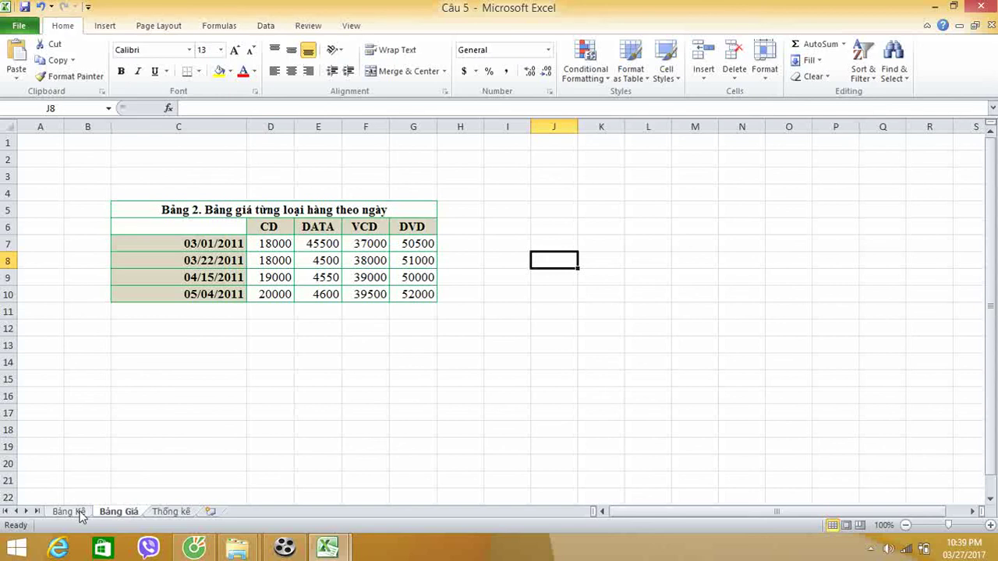
pyautogui.click(81, 512)
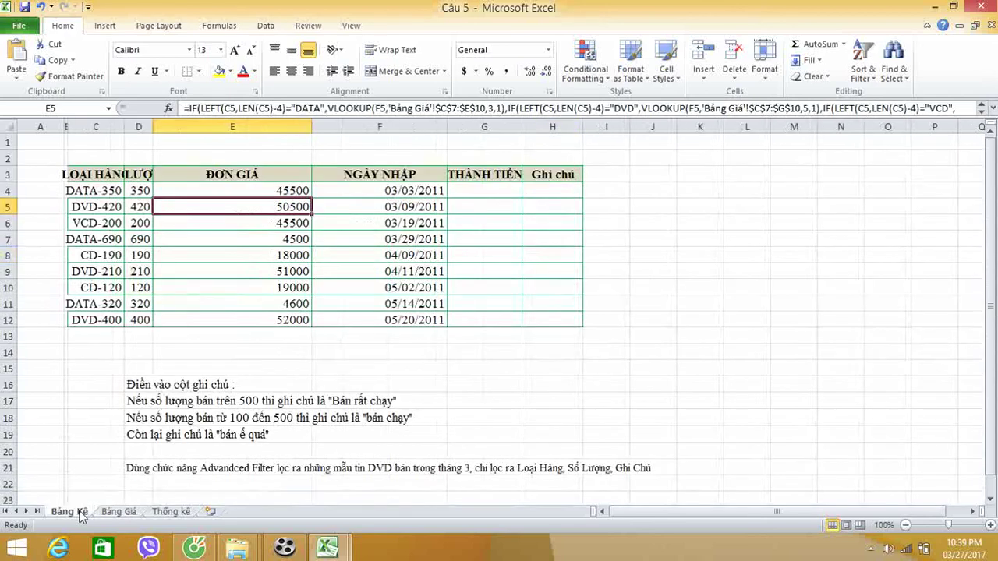
pyautogui.doubleClick(201, 190)
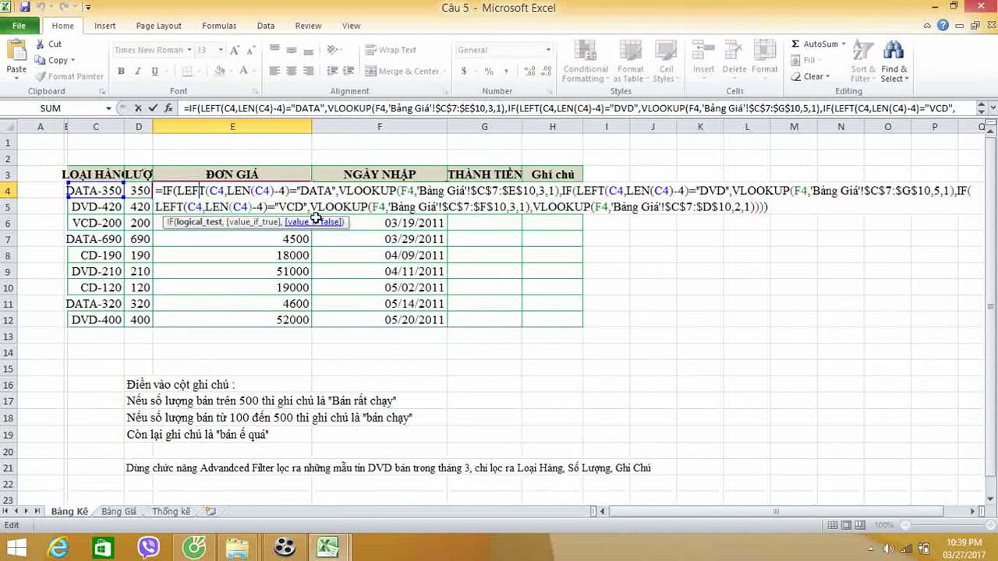
pyautogui.press('Return')
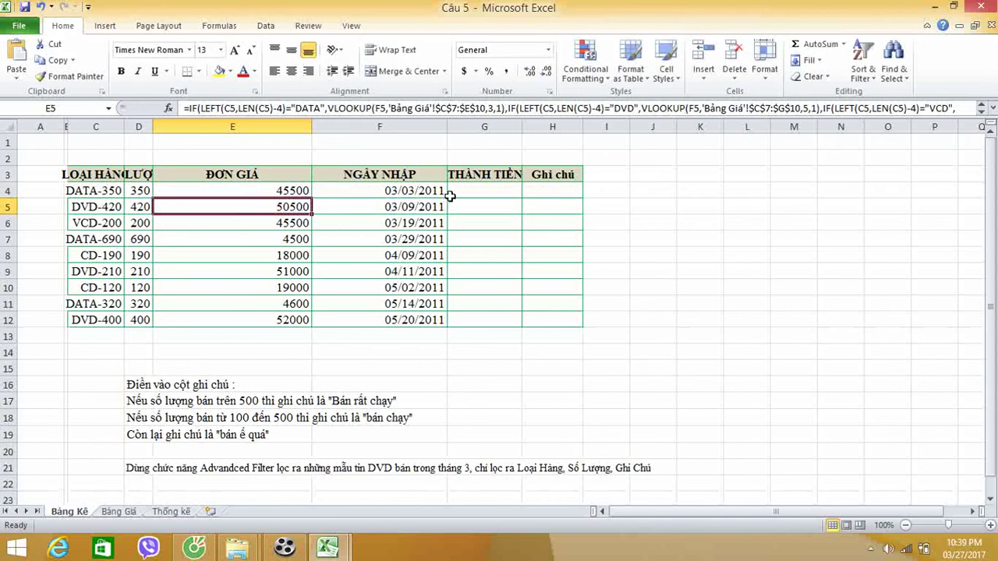
# - Widen column D, enter =D4*E4 in G4 and fill it down to G12
pyautogui.moveTo(146, 126); pyautogui.dragTo(201, 126)
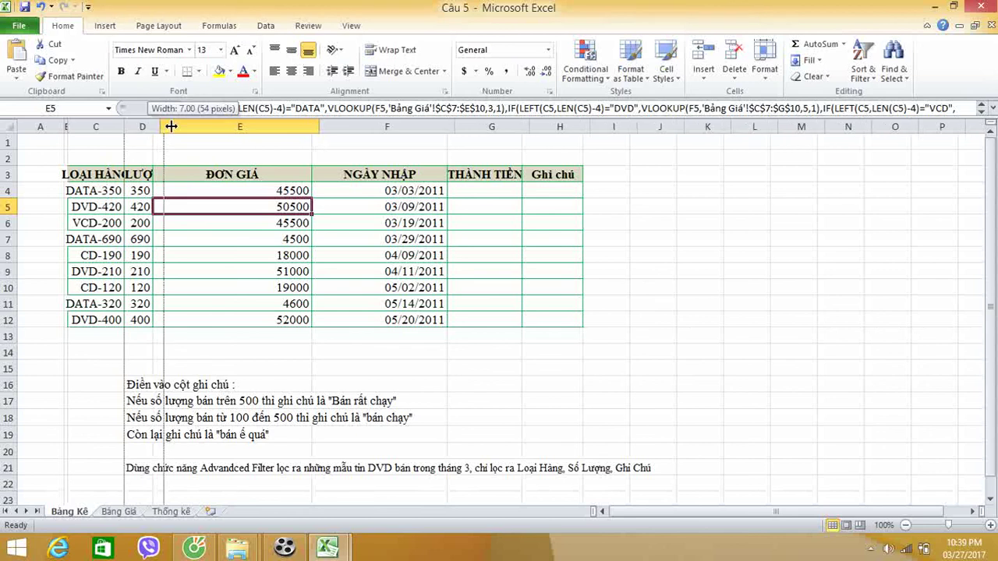
pyautogui.click(524, 191)
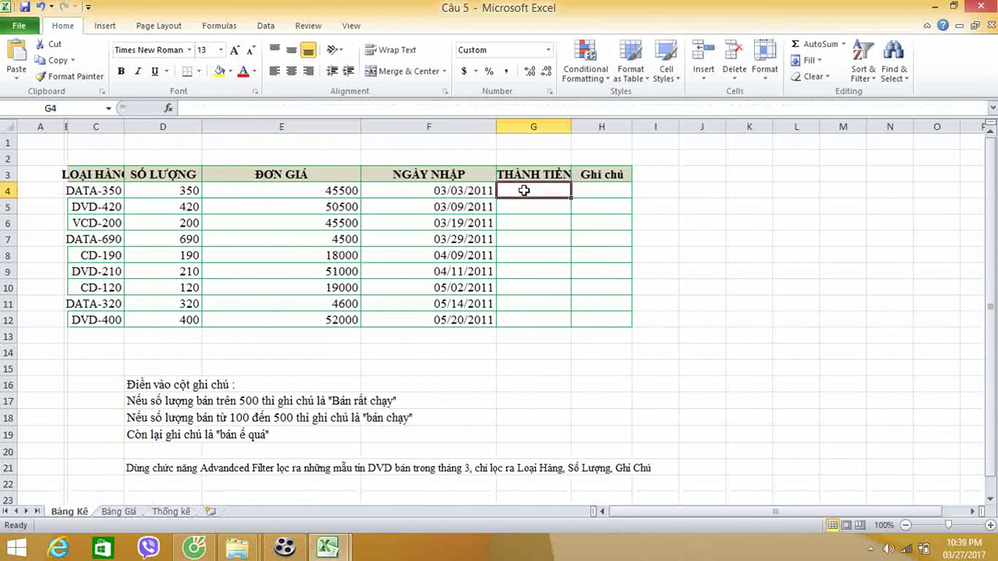
pyautogui.write('=')
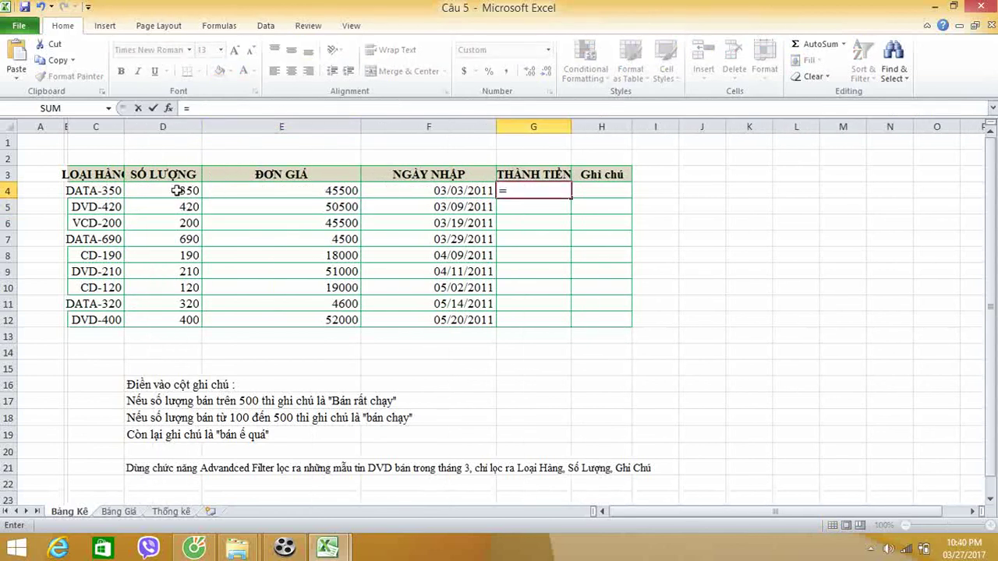
pyautogui.click(172, 191)
pyautogui.write('*')
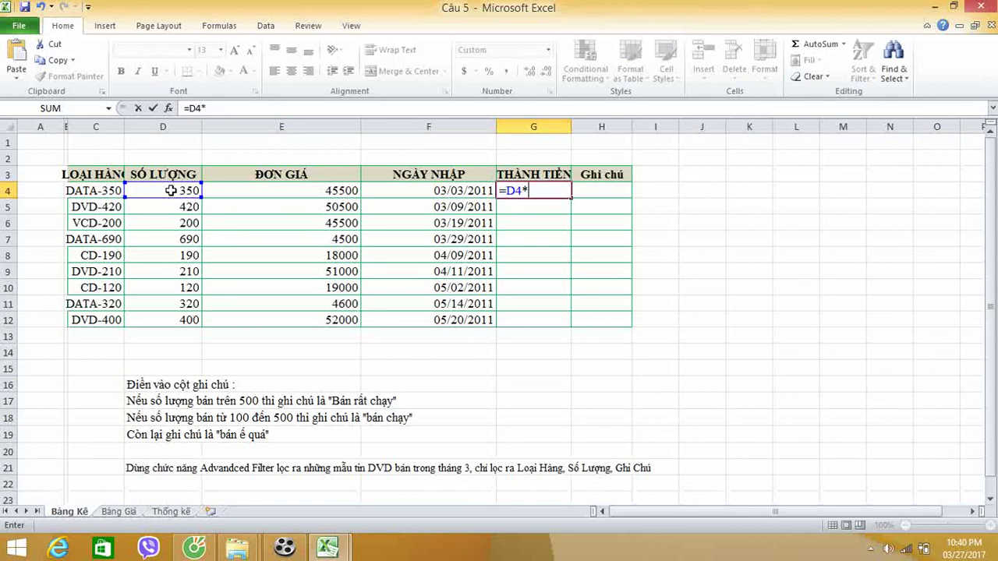
pyautogui.click(255, 191)
pyautogui.press('Return')
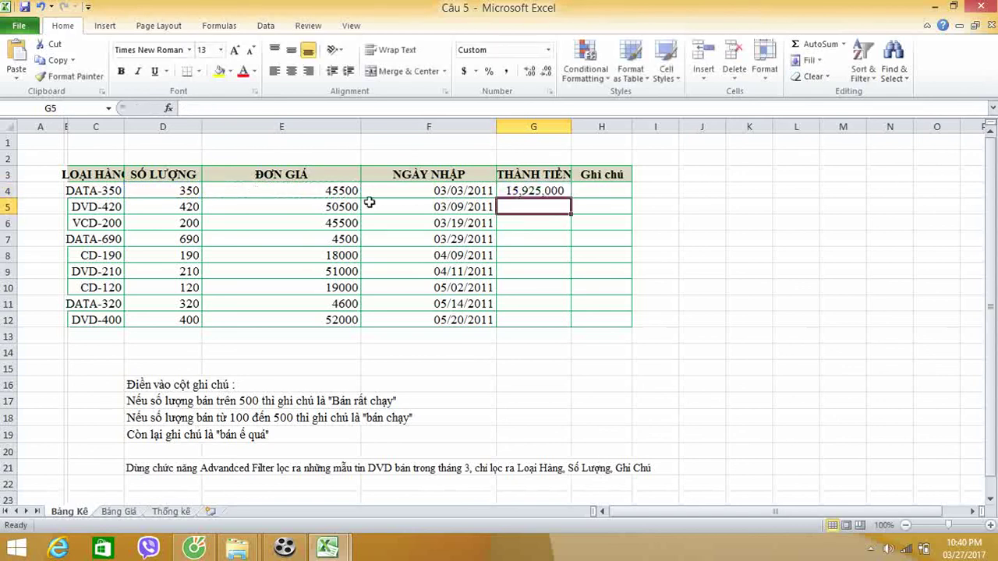
pyautogui.click(540, 190)
pyautogui.moveTo(572, 198); pyautogui.dragTo(570, 325)
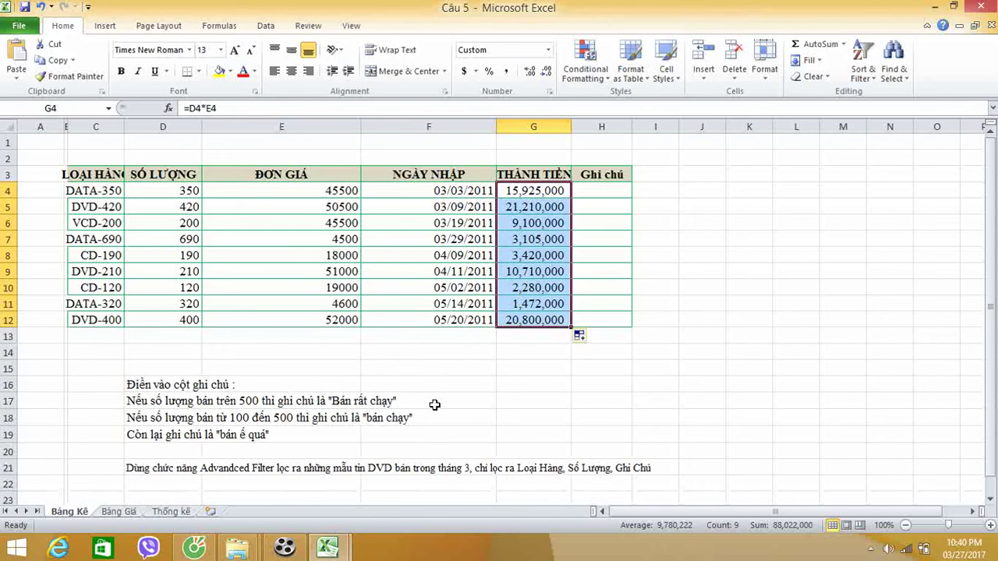
# - In H4 type =IF(D4>500,"BAN RAT CHAY", and start a nested IF
pyautogui.click(597, 190)
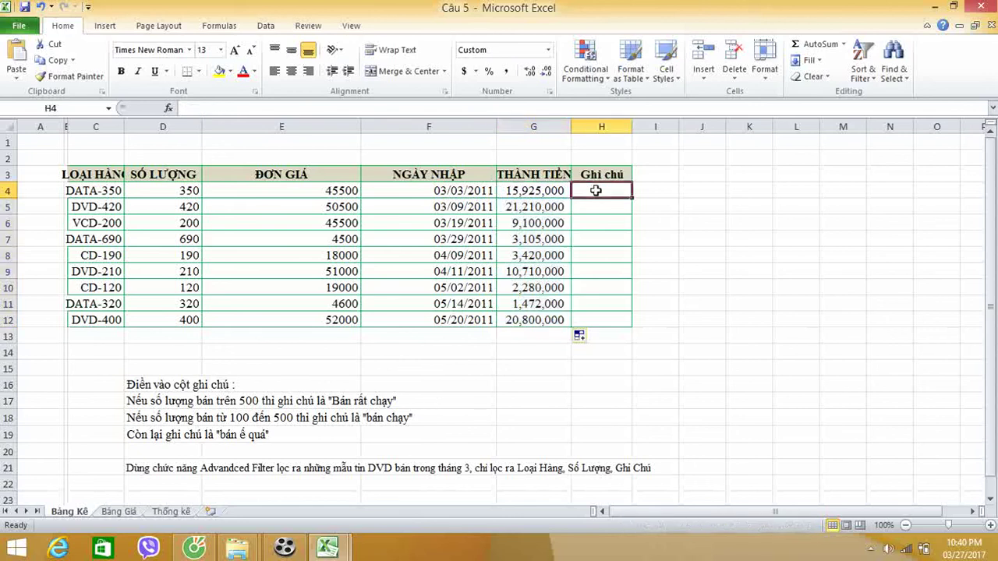
pyautogui.write('=')
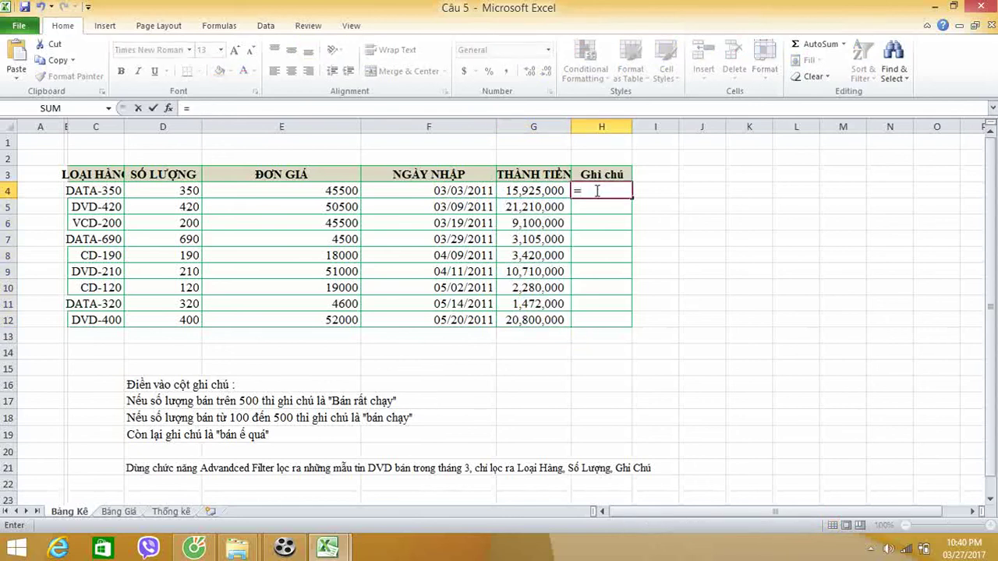
pyautogui.write('i')
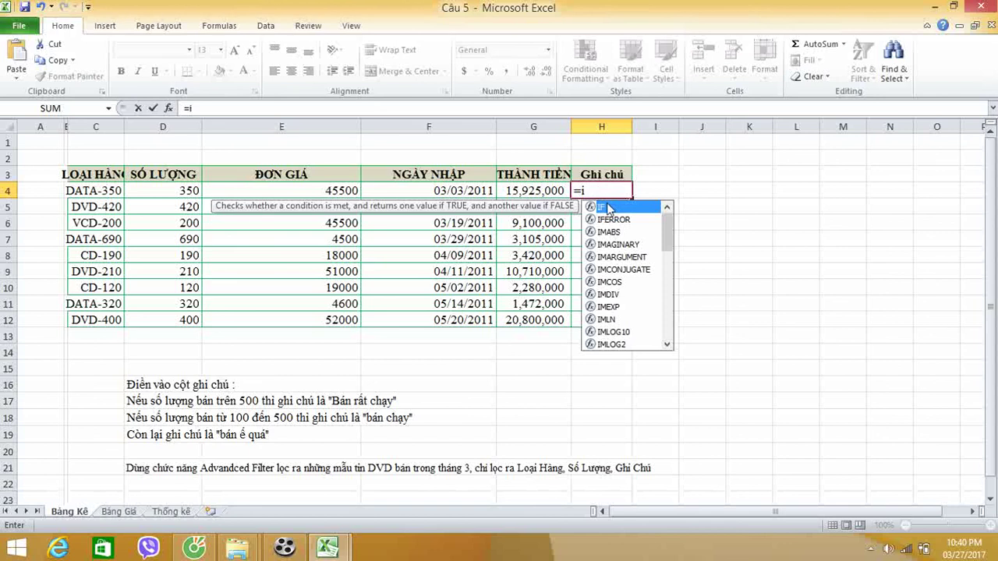
pyautogui.doubleClick(609, 208)
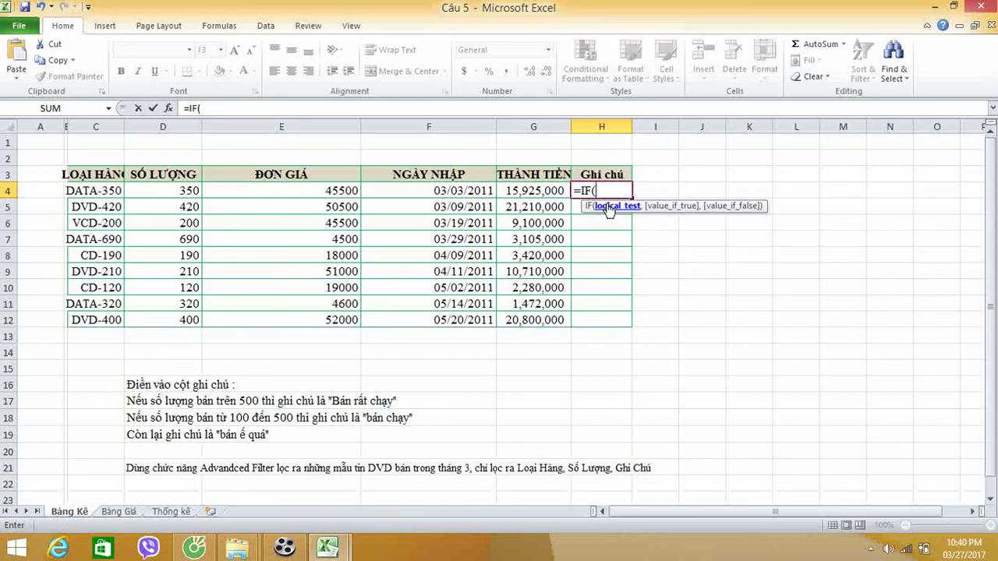
pyautogui.click(172, 188)
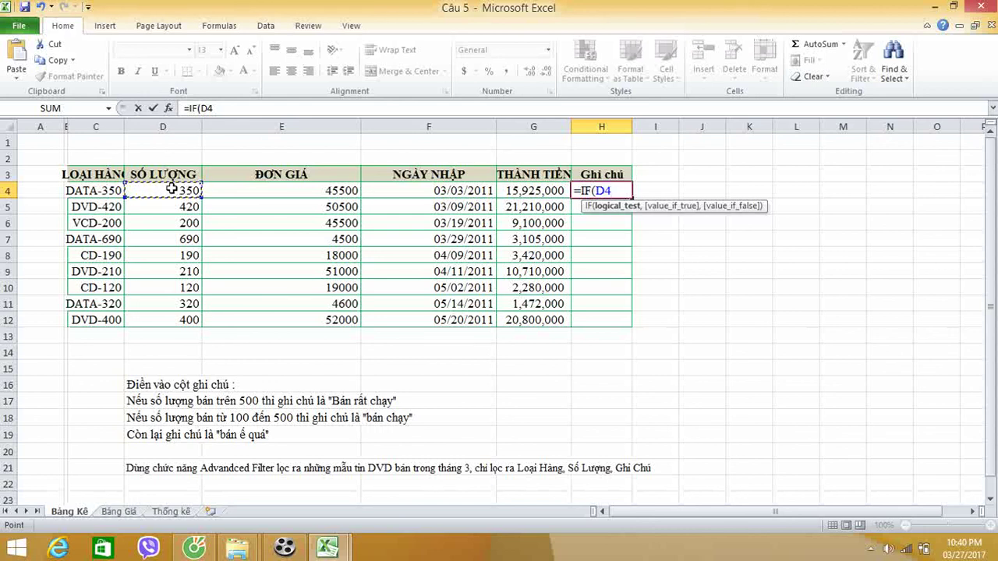
pyautogui.write('>')
pyautogui.write('500')
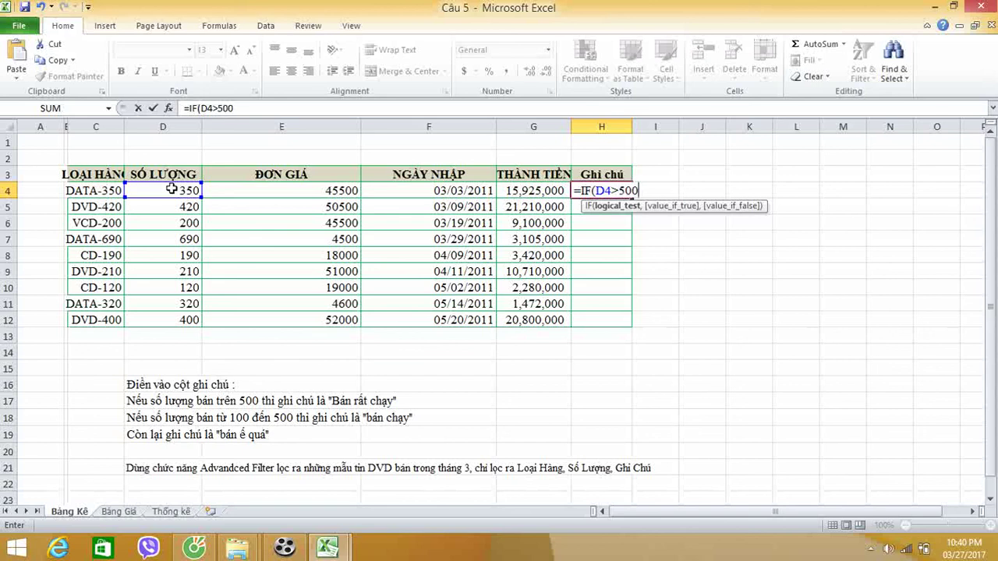
pyautogui.write(',')
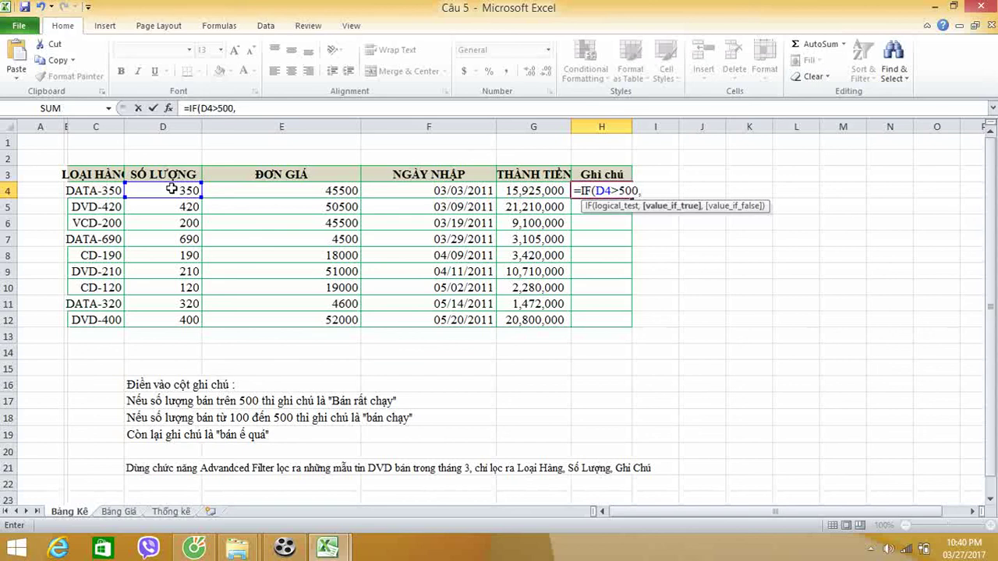
pyautogui.write('"B')
pyautogui.write('AN RAT')
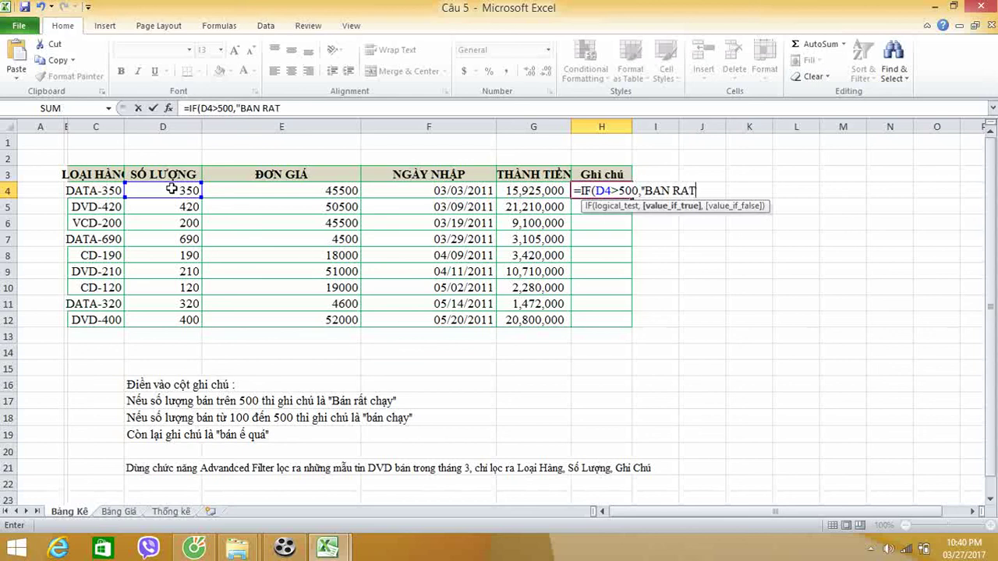
pyautogui.write(' CHAY')
pyautogui.write('"')
pyautogui.write(',i')
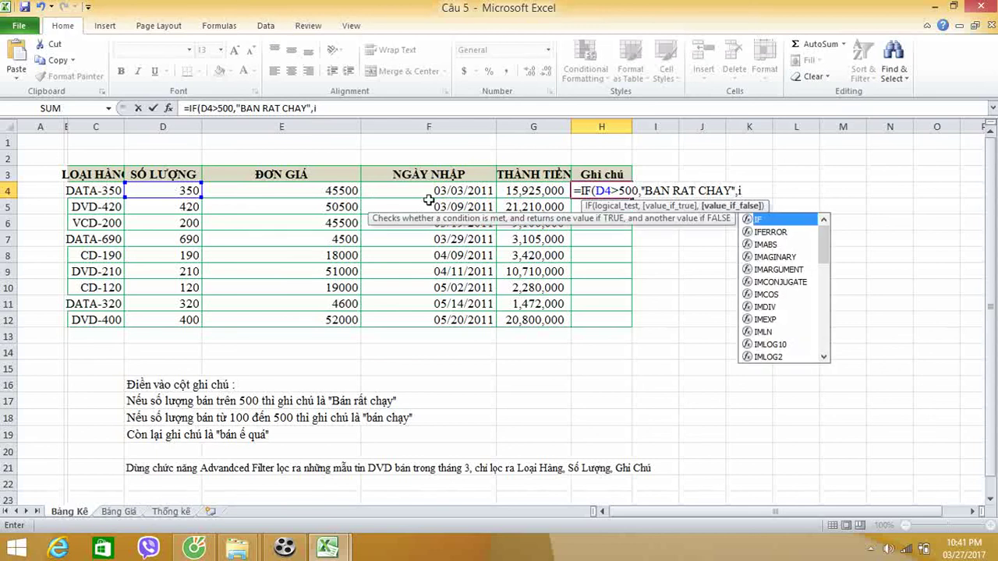
# - Complete the nested IF: 100<=D4<=500 gives "BAN CHAY", otherwise "BAN E QUA"; commit H4
pyautogui.doubleClick(768, 220)
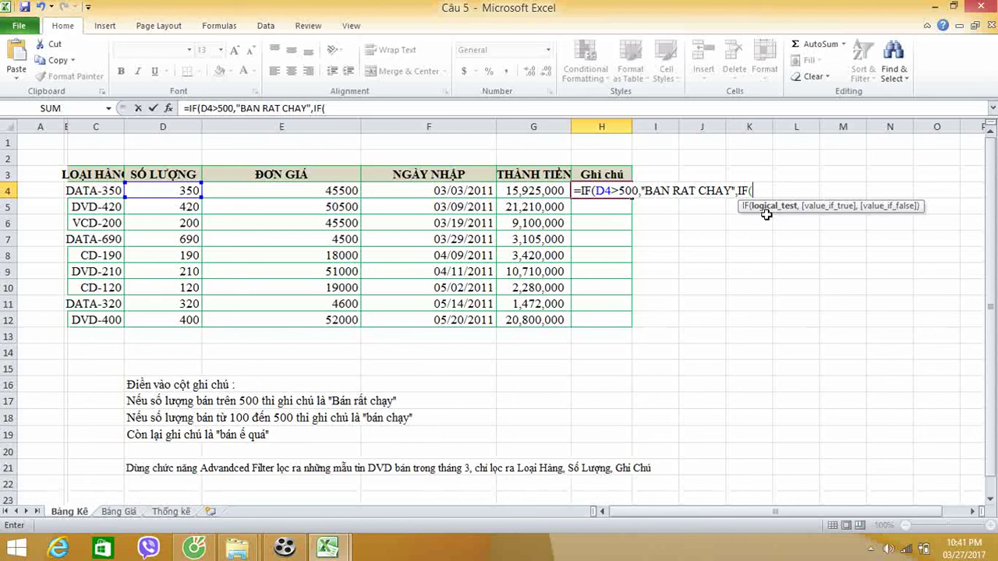
pyautogui.write('=<')
pyautogui.press('BackSpace')
pyautogui.press('BackSpace')
pyautogui.write('100')
pyautogui.write('<=')
pyautogui.click(166, 188)
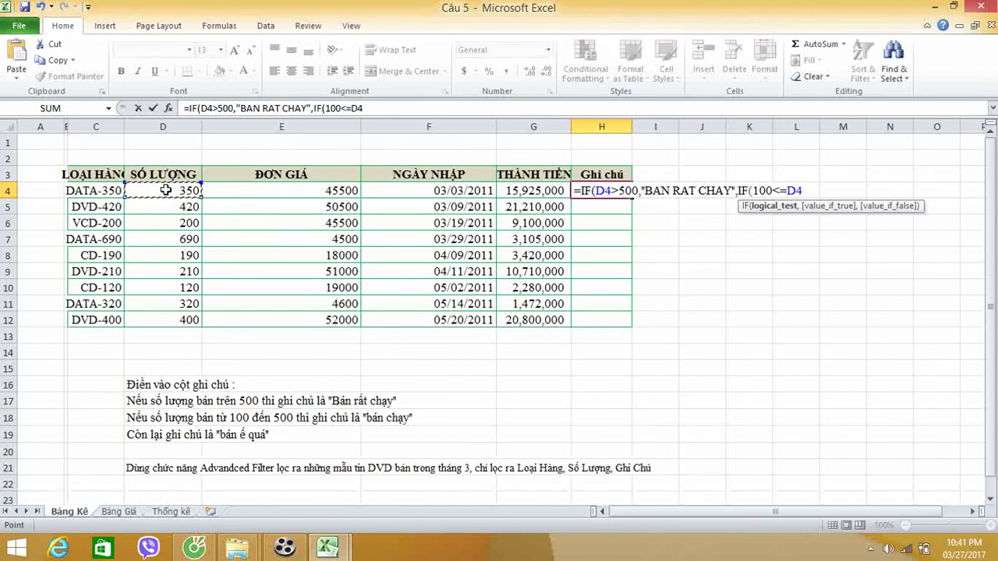
pyautogui.press('BackSpace')
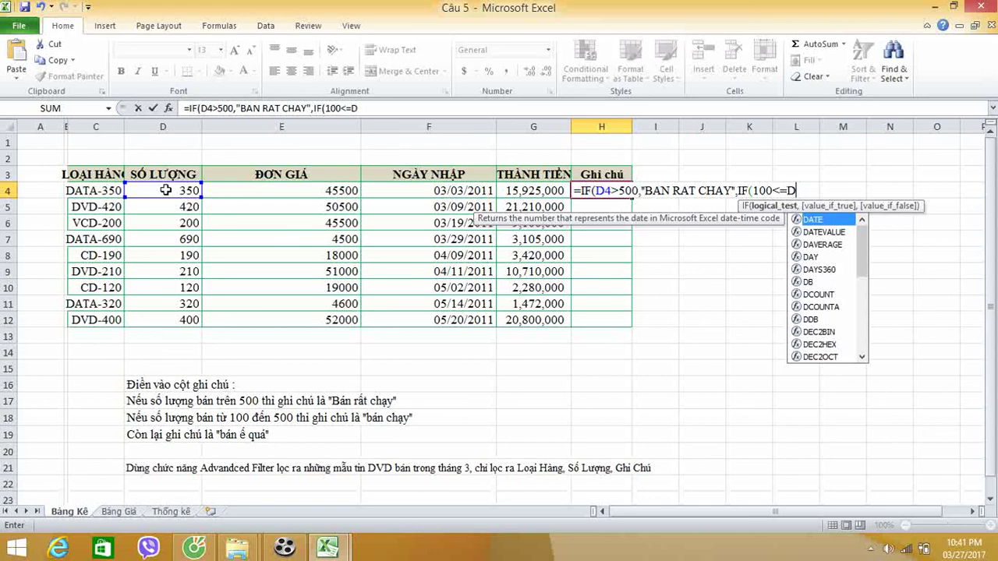
pyautogui.press('BackSpace')
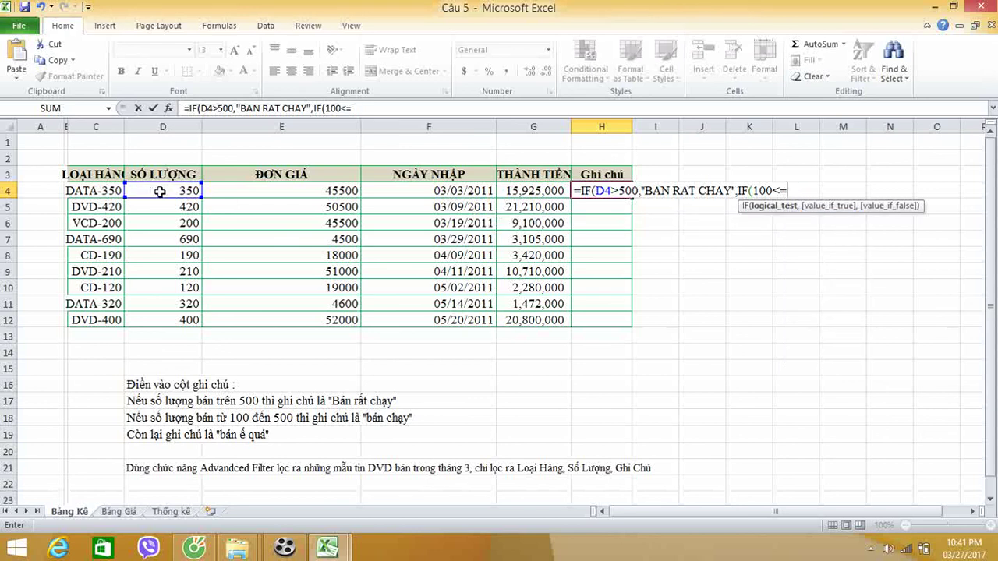
pyautogui.click(160, 192)
pyautogui.write('<=')
pyautogui.write('500')
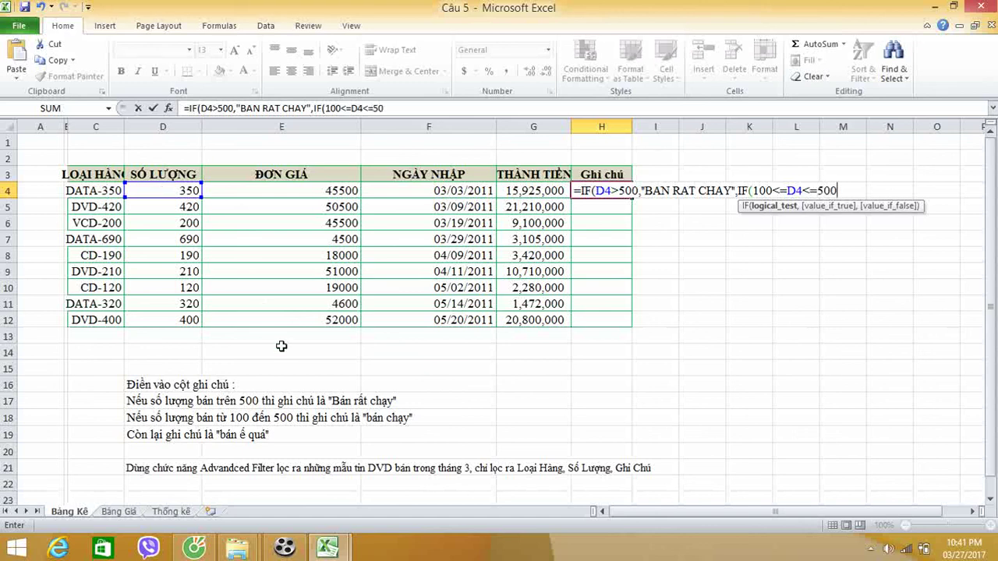
pyautogui.write(',')
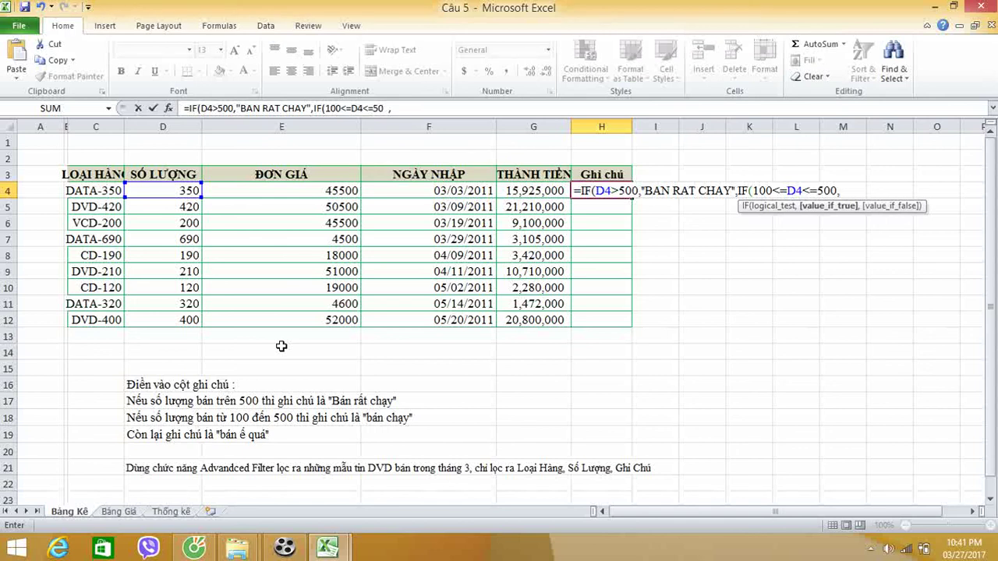
pyautogui.write('"')
pyautogui.write('BAN CH')
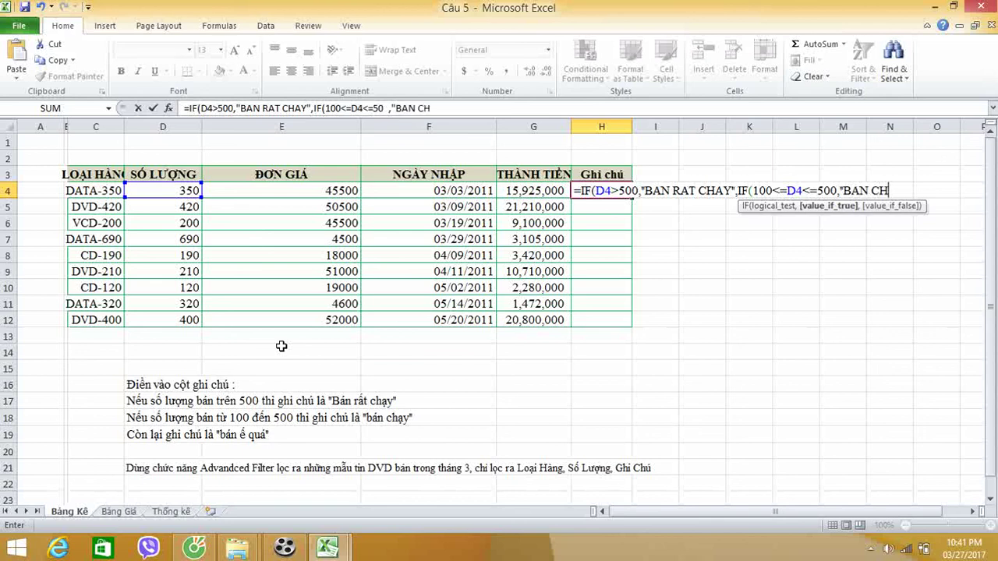
pyautogui.write('AY"')
pyautogui.write(',')
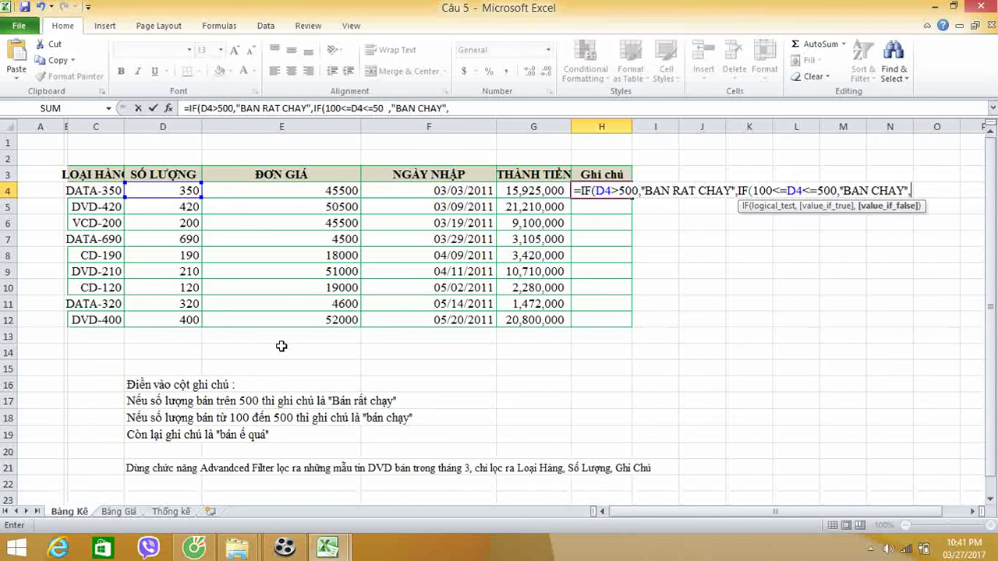
pyautogui.write('"BAN ')
pyautogui.write('E QU')
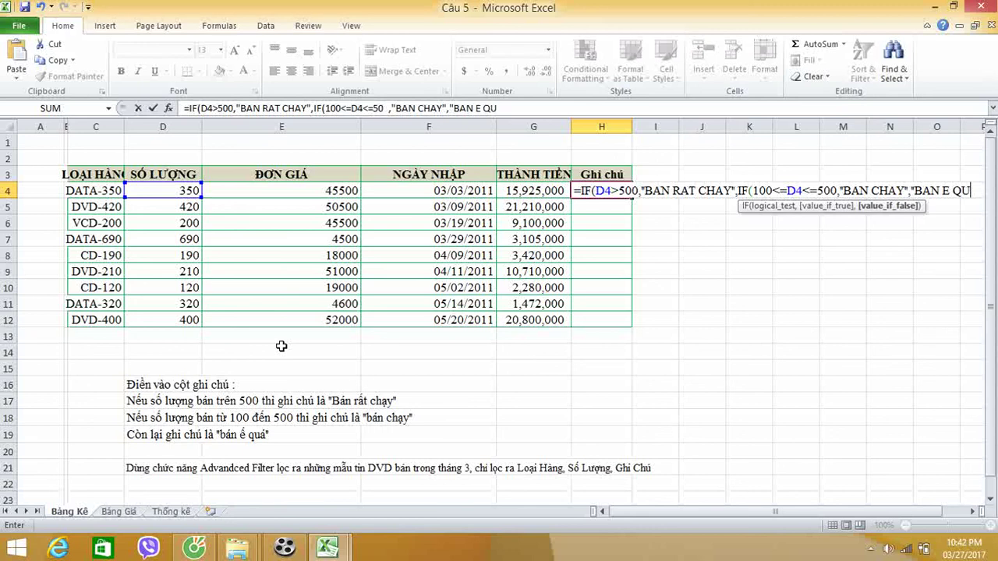
pyautogui.write('A')
pyautogui.write('")')
pyautogui.press('Return')
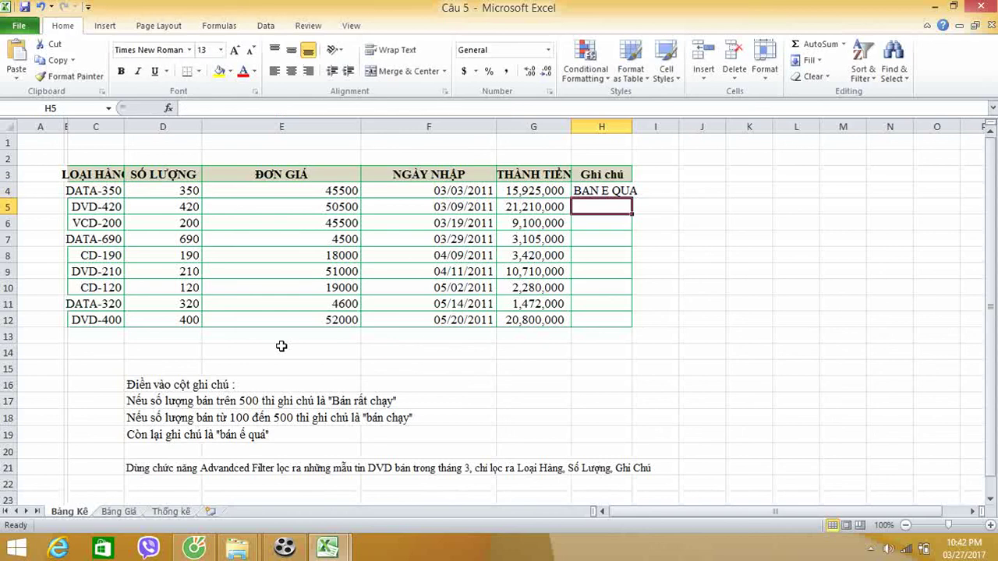
# - Fill the H4 note formula down to H12 and widen column H to fit the notes
pyautogui.click(591, 191)
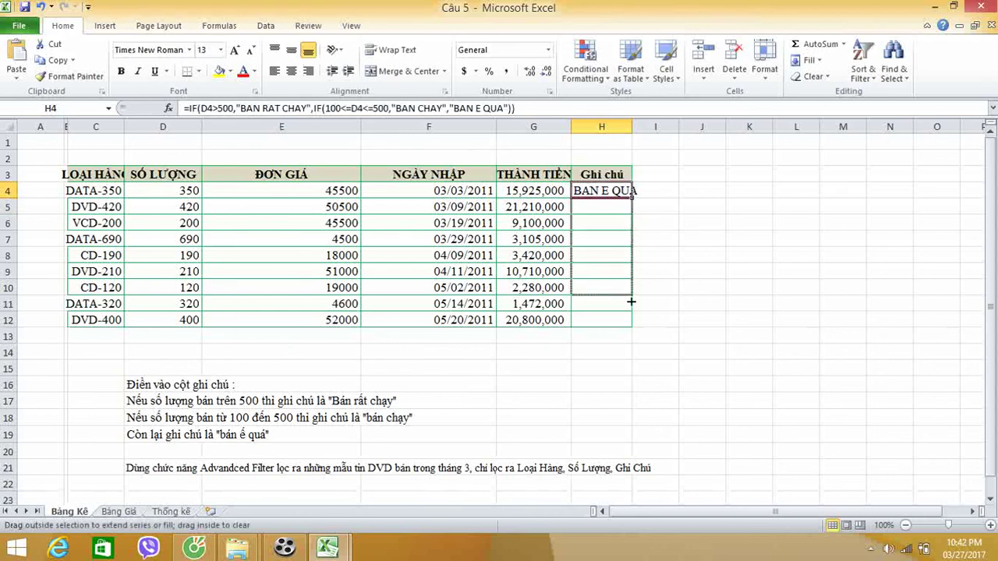
pyautogui.moveTo(631, 200); pyautogui.dragTo(635, 326)
pyautogui.click(636, 326)
pyautogui.click(675, 298)
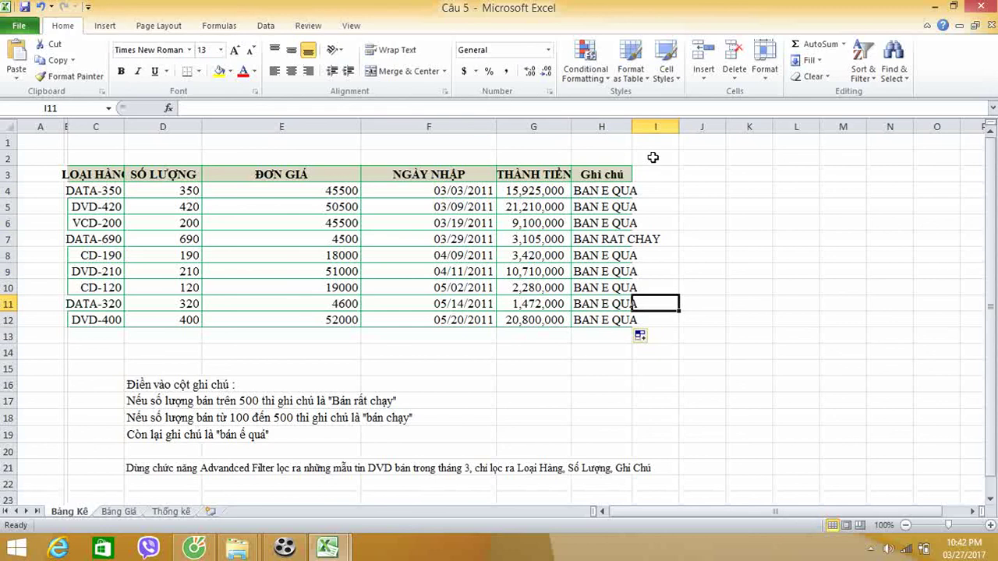
pyautogui.moveTo(632, 127); pyautogui.dragTo(689, 128)
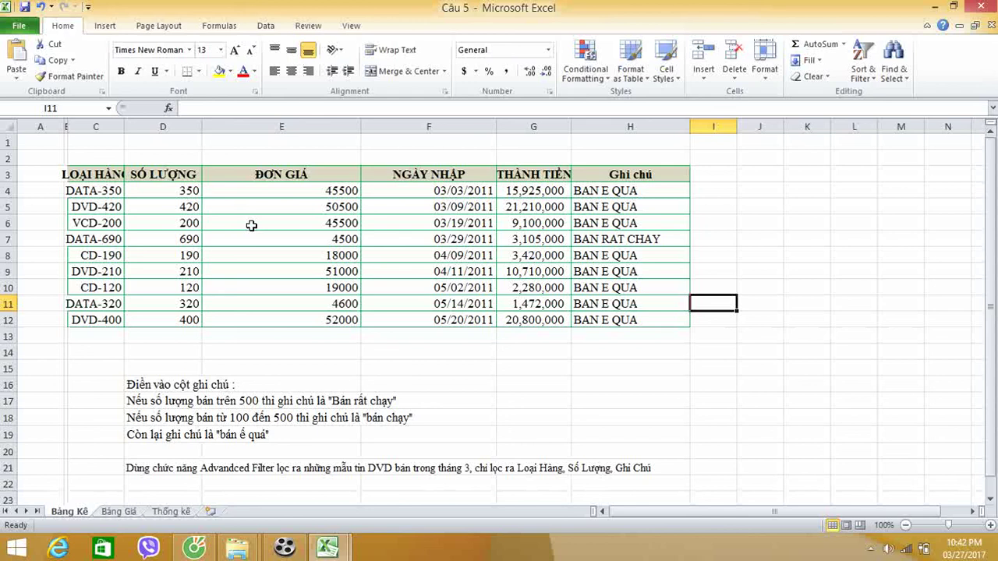
pyautogui.click(605, 191)
# - Change the second note condition in H4 from 100<=D4<=500 to D4>100
pyautogui.doubleClick(620, 193)
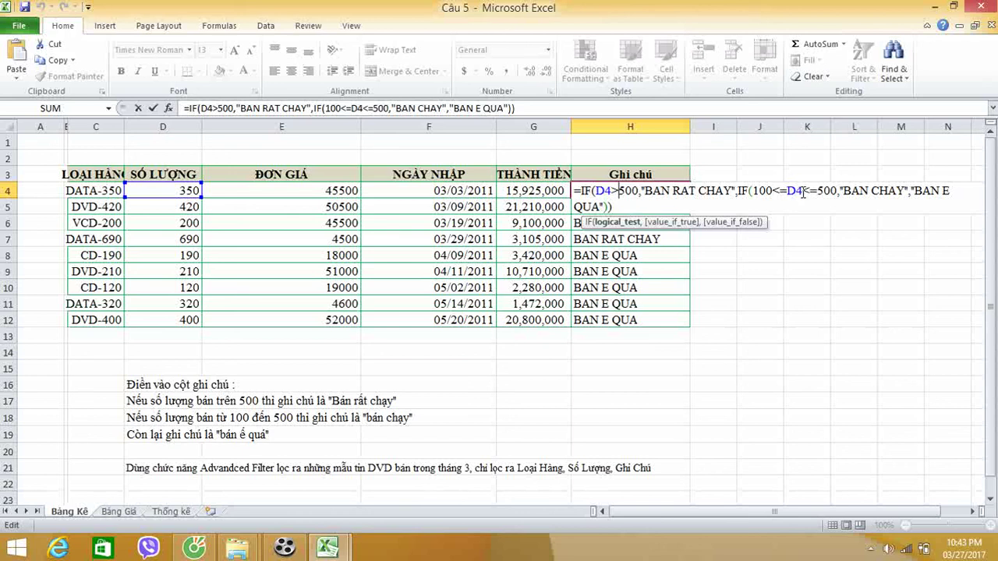
pyautogui.click(832, 193)
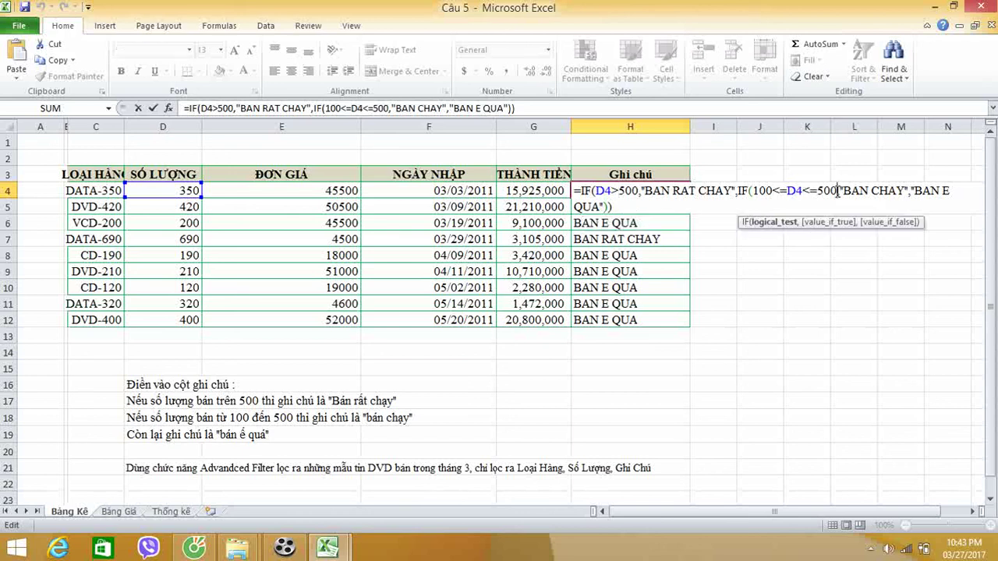
pyautogui.press('BackSpace')
pyautogui.press('BackSpace')
pyautogui.press('BackSpace')
pyautogui.press('BackSpace')
pyautogui.press('BackSpace')
pyautogui.press('BackSpace')
pyautogui.press('BackSpace')
pyautogui.press('BackSpace')
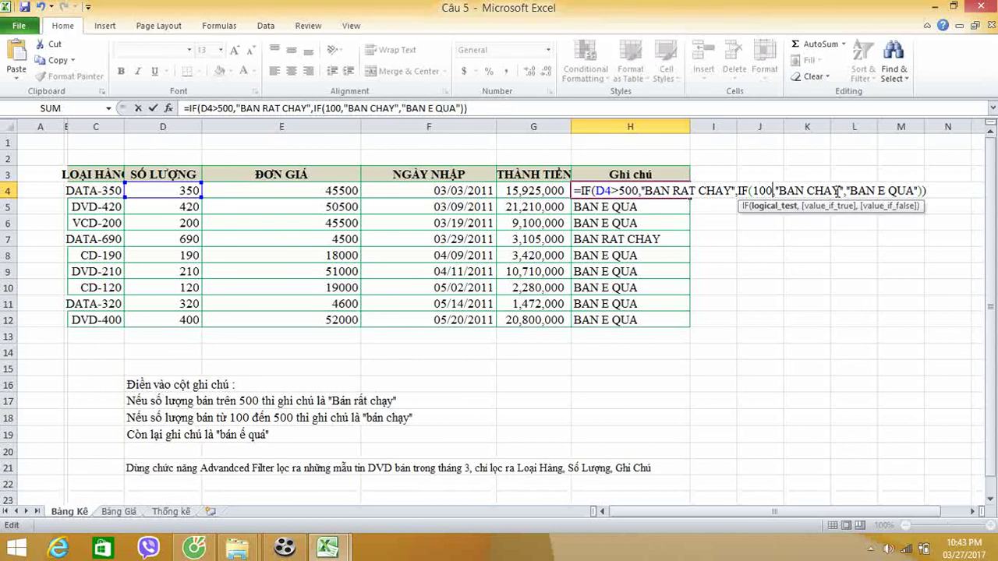
pyautogui.press('BackSpace')
pyautogui.press('BackSpace')
pyautogui.press('BackSpace')
pyautogui.press('BackSpace')
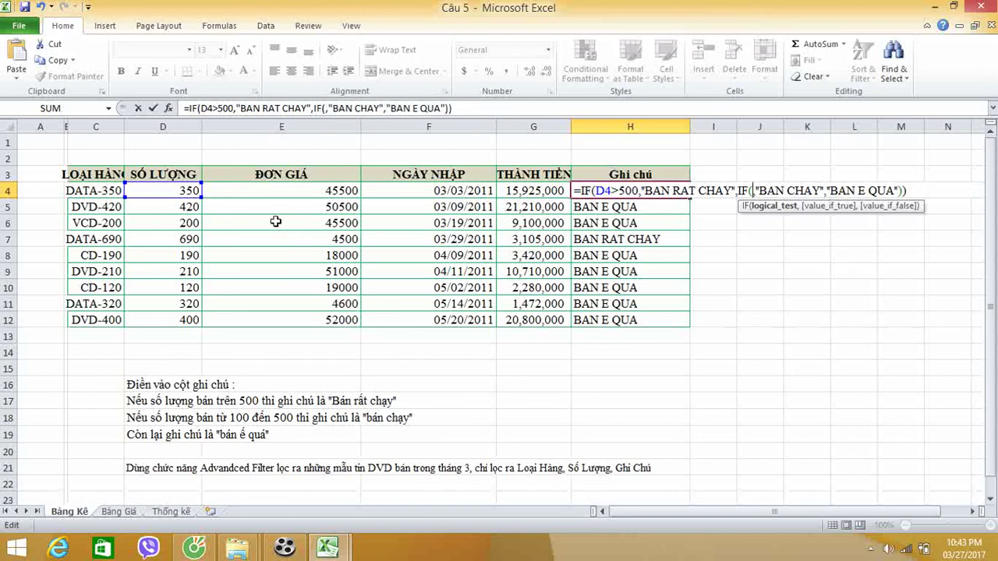
pyautogui.click(161, 192)
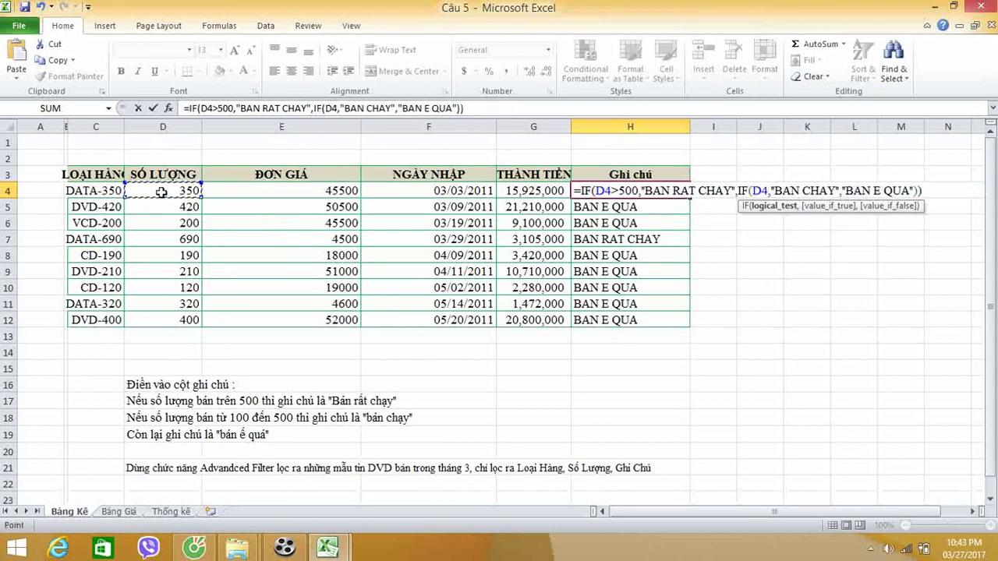
pyautogui.write('>10')
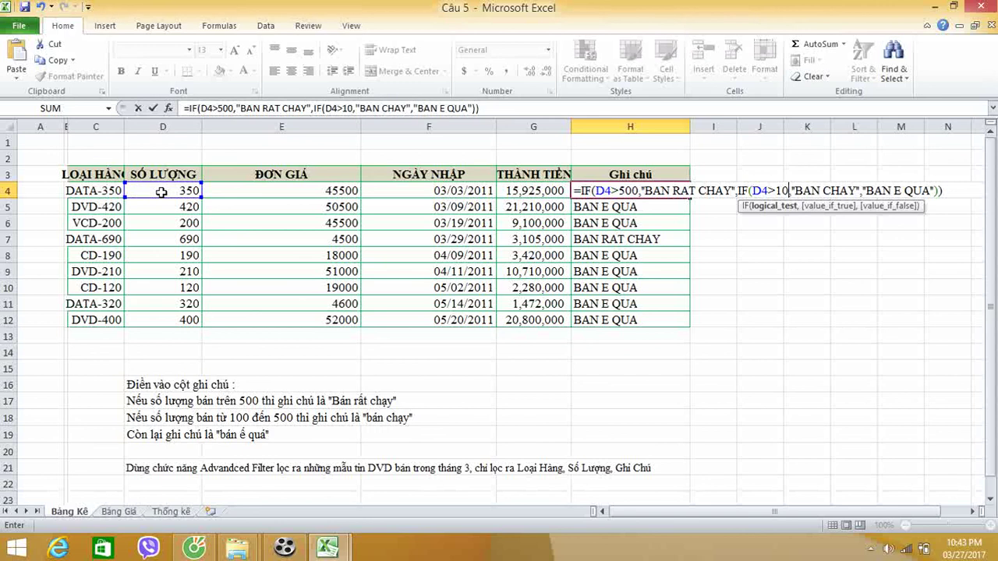
pyautogui.write('0')
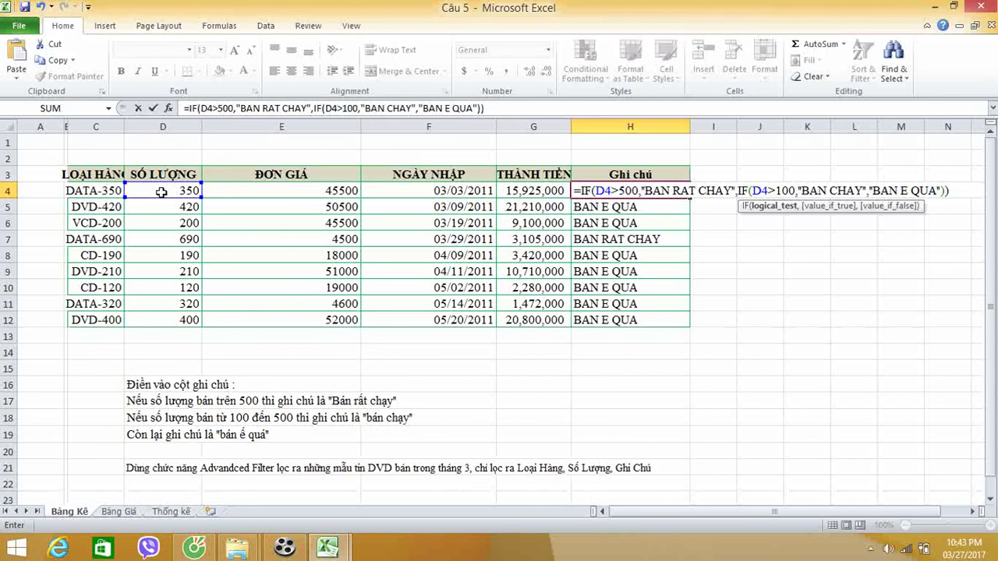
pyautogui.press('Return')
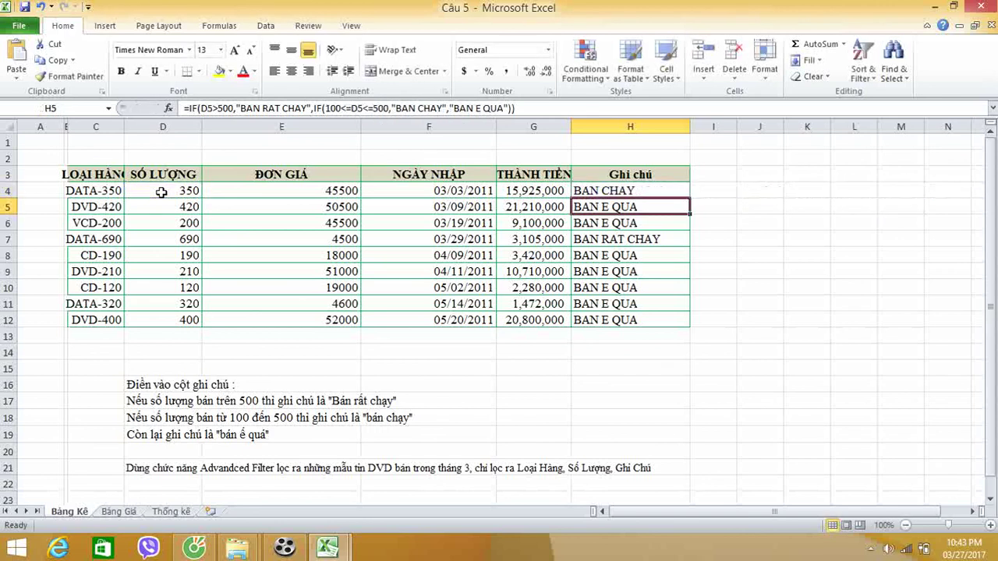
# - Refill the corrected note formula down to H12 and review H4
pyautogui.click(641, 190)
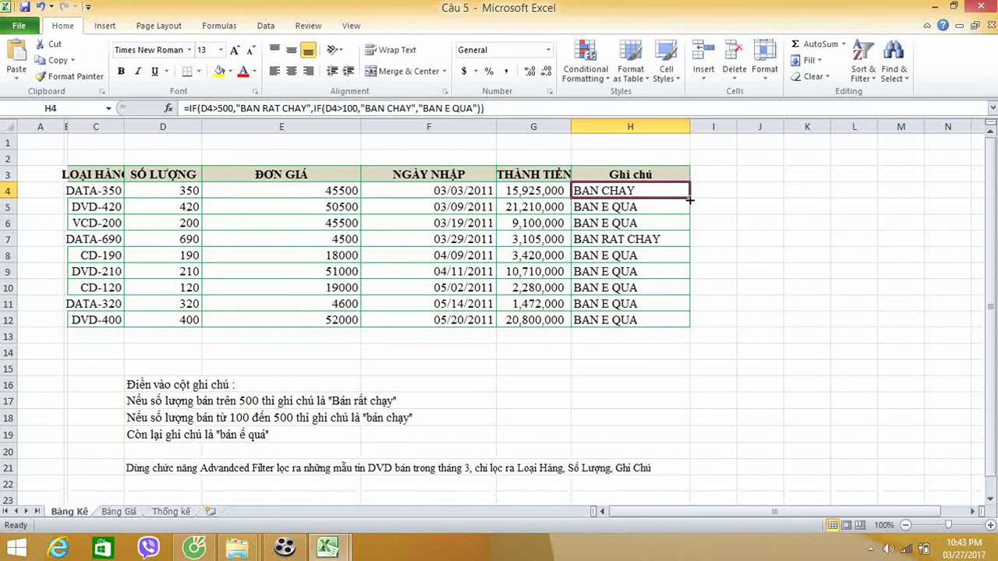
pyautogui.moveTo(689, 199); pyautogui.dragTo(683, 327)
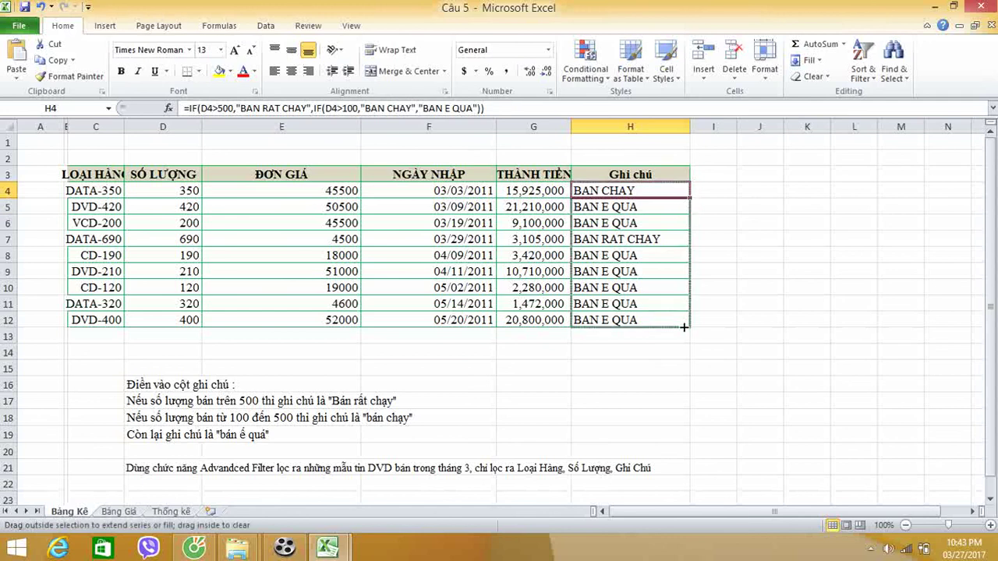
pyautogui.click(745, 272)
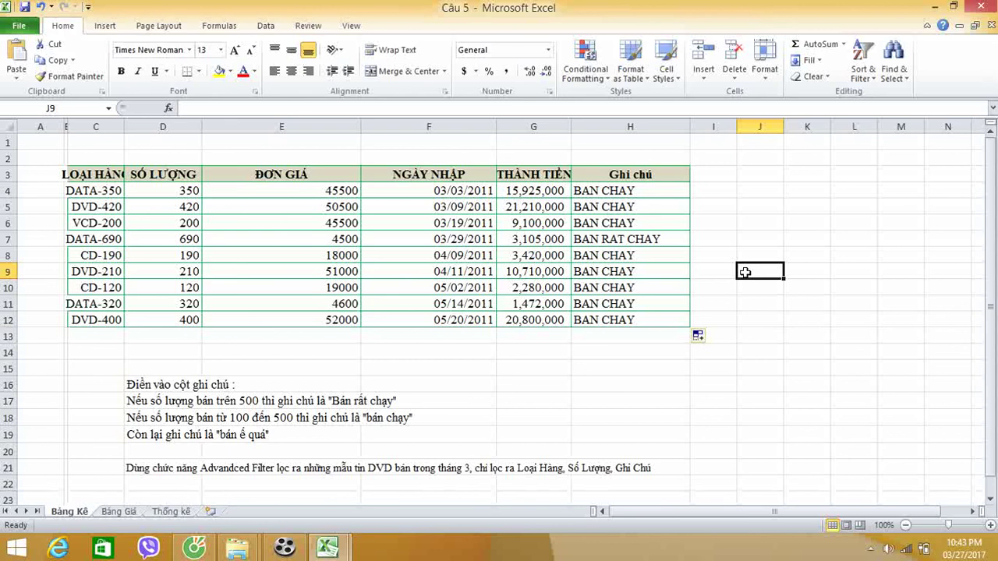
pyautogui.doubleClick(648, 190)
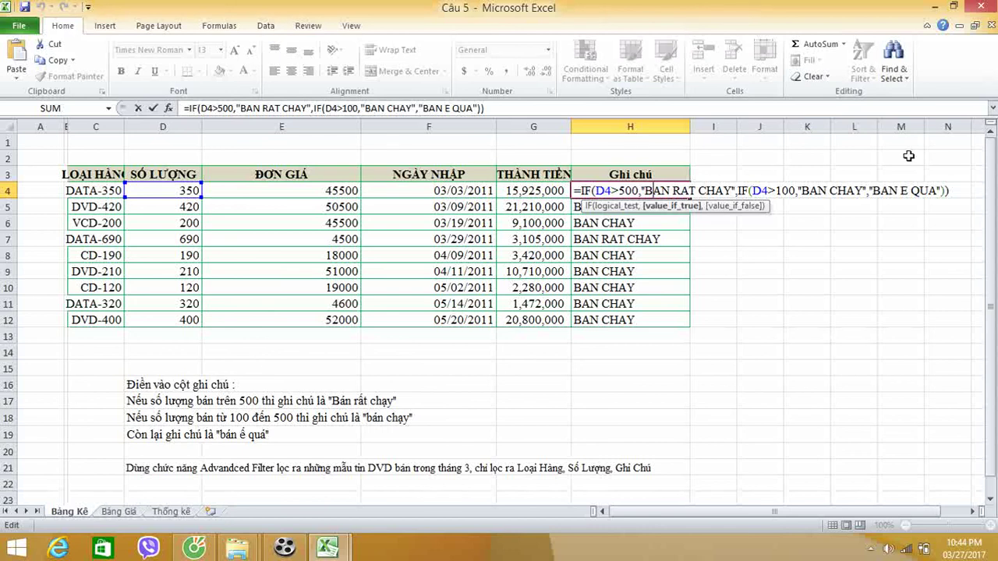
pyautogui.press('Return')
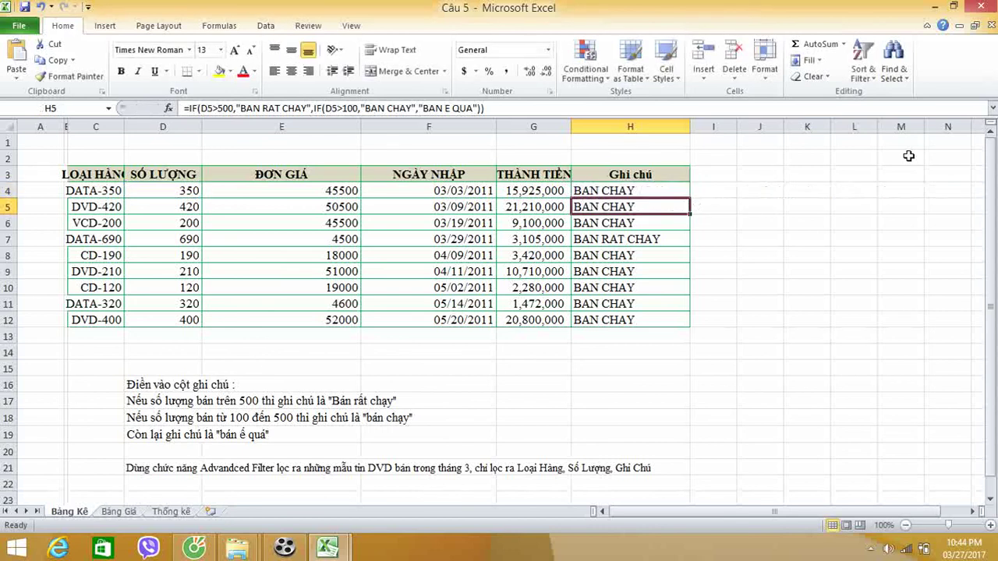
# - Save and close the current workbook, then open the Câu 6 workbook
pyautogui.click(981, 8)
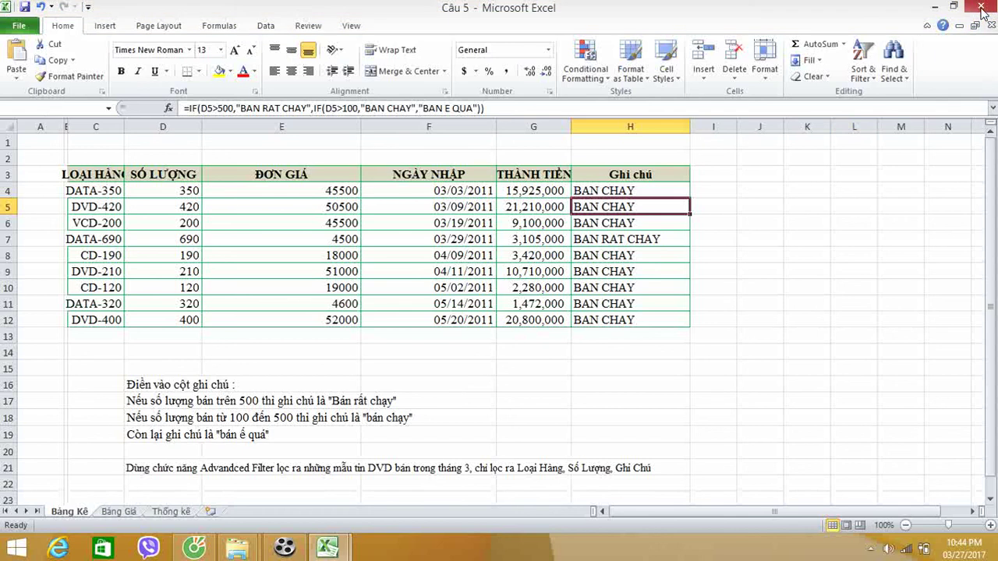
pyautogui.click(441, 290)
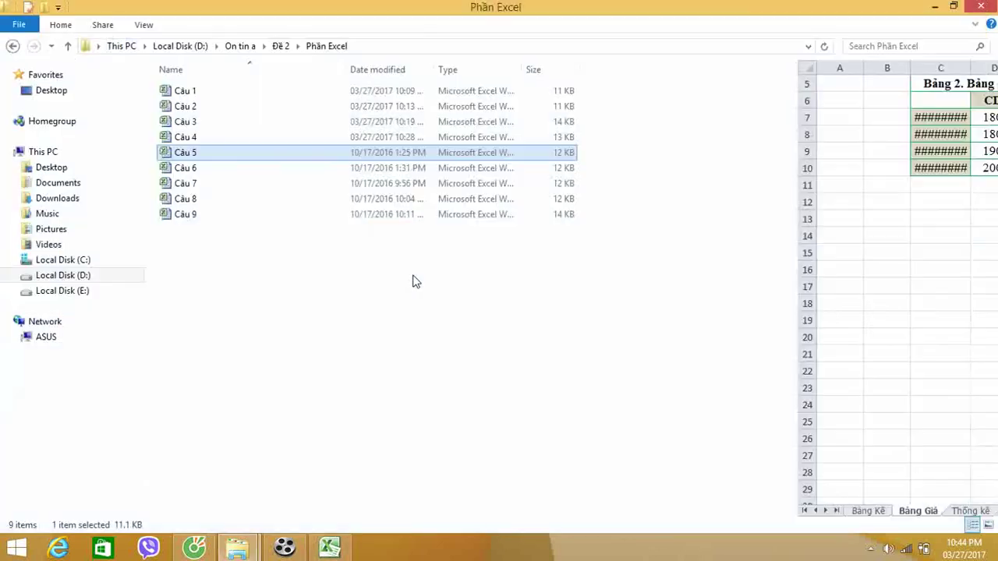
pyautogui.doubleClick(275, 170)
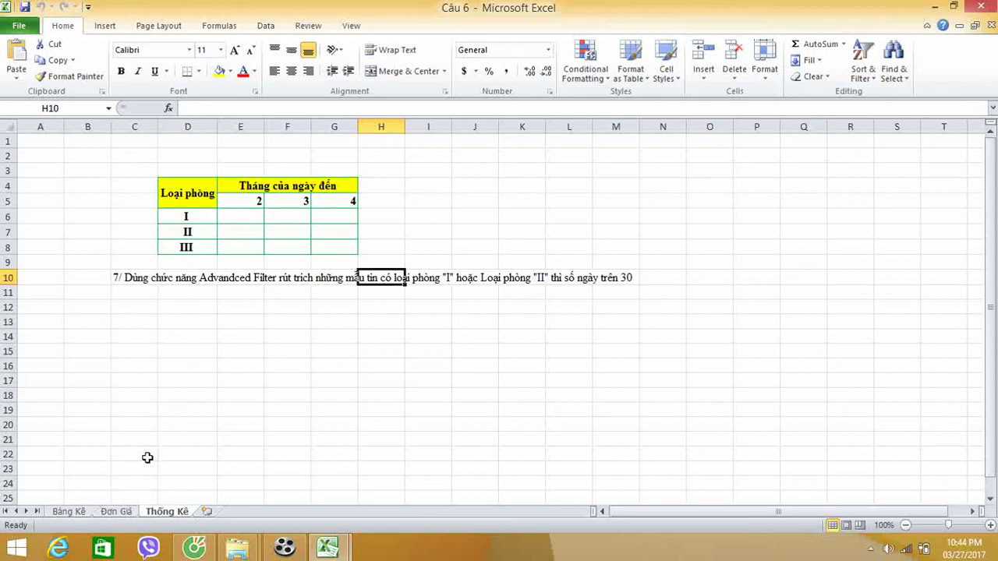
# - On the Bảng Kê sheet, widen the date columns so the Ngày đến and Ngày đi dates display
pyautogui.click(119, 513)
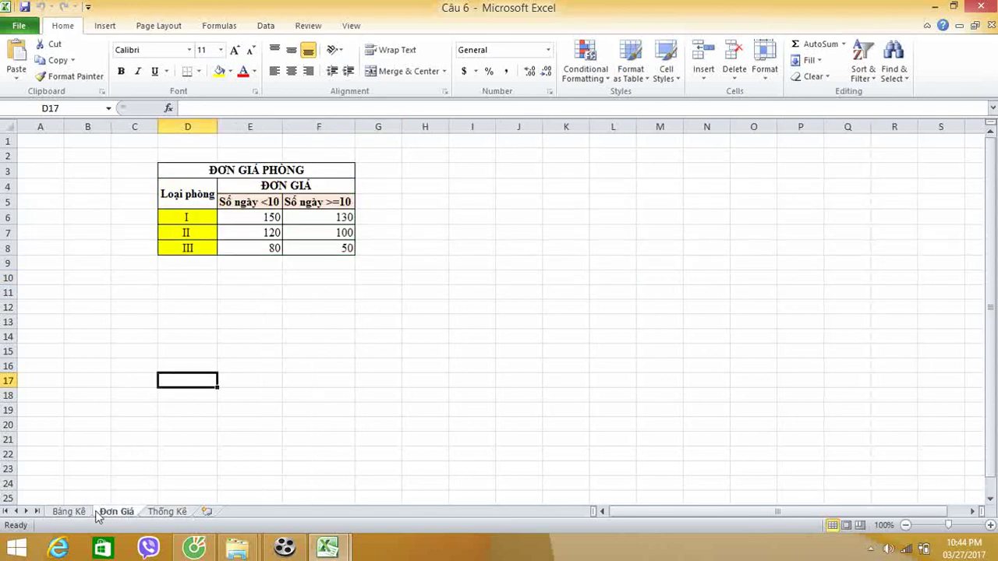
pyautogui.click(167, 304)
pyautogui.click(64, 515)
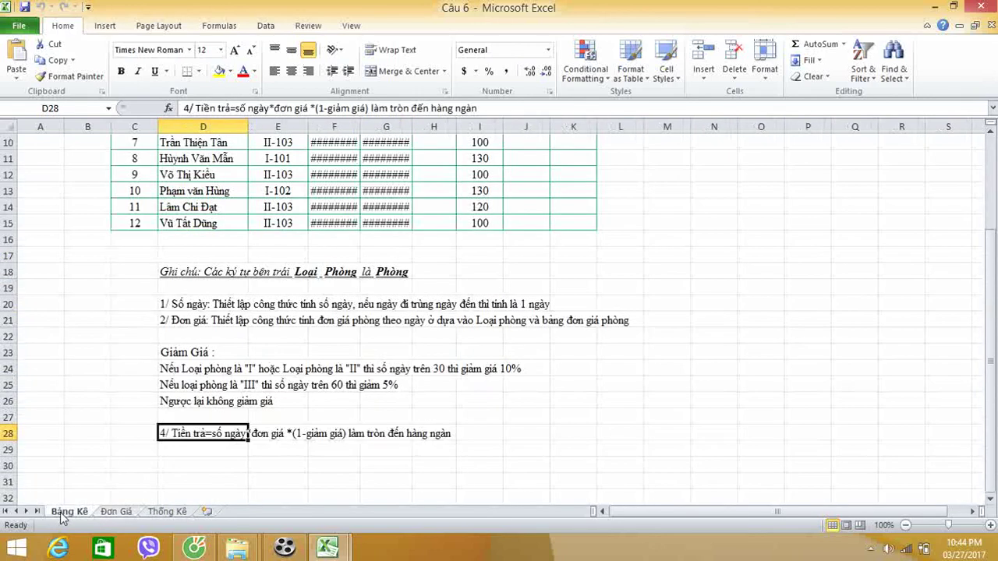
pyautogui.moveTo(990, 297); pyautogui.dragTo(990, 277)
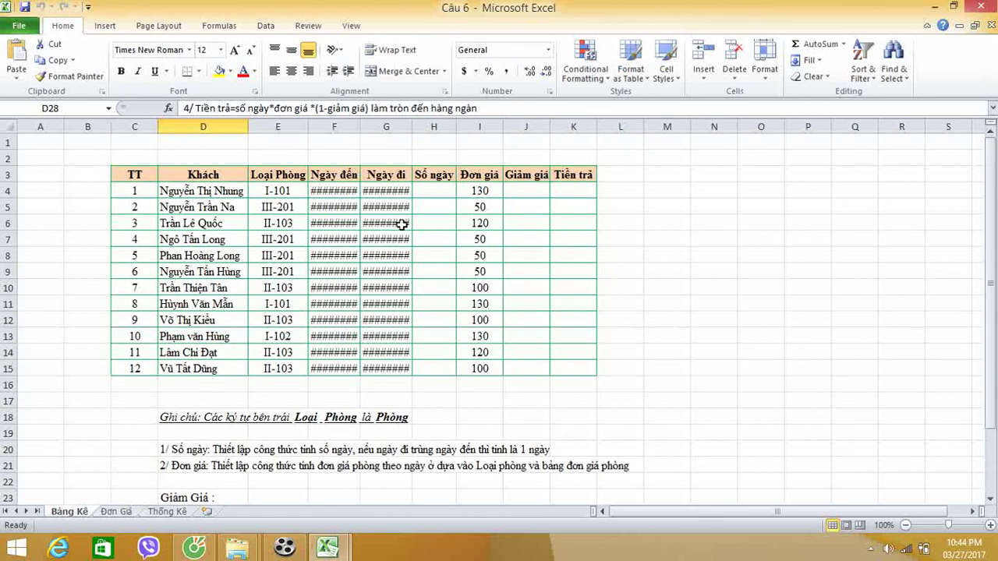
pyautogui.moveTo(359, 127); pyautogui.dragTo(648, 126)
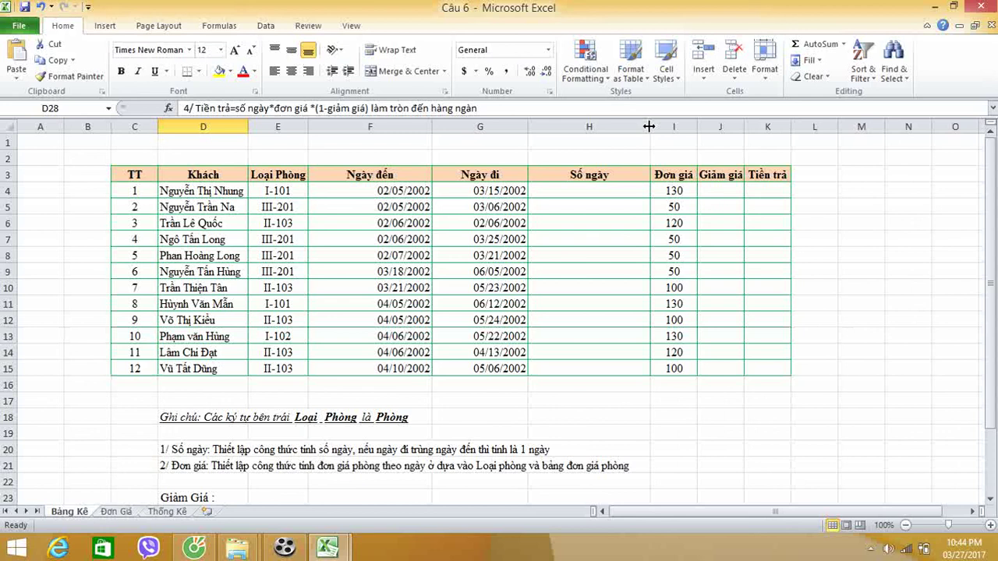
# - Enter =IF(G4=F4,1,G4-F4) in H4 to count days stayed, with same-day stays as 1
pyautogui.click(584, 191)
pyautogui.write('=')
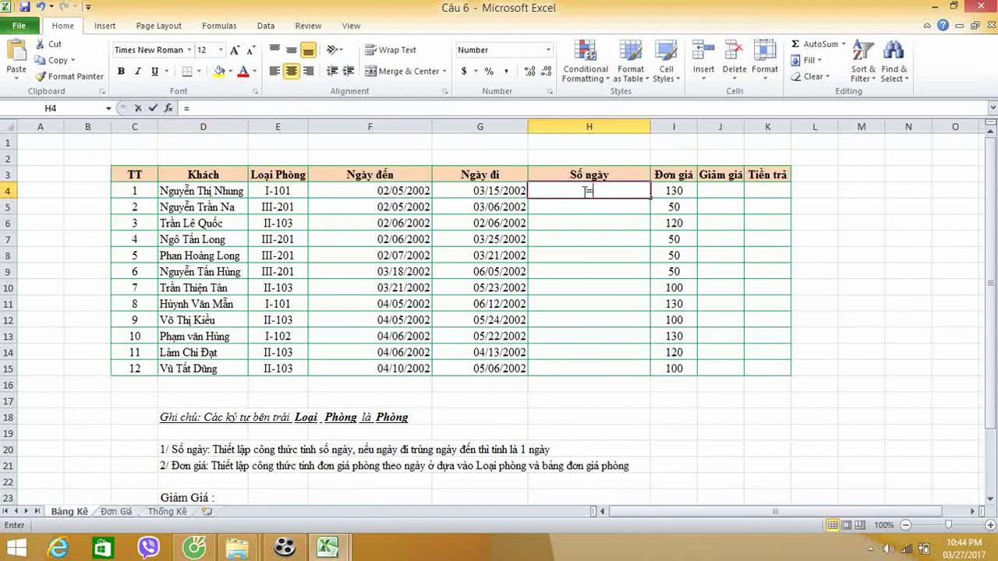
pyautogui.write('i')
pyautogui.press('Tab')
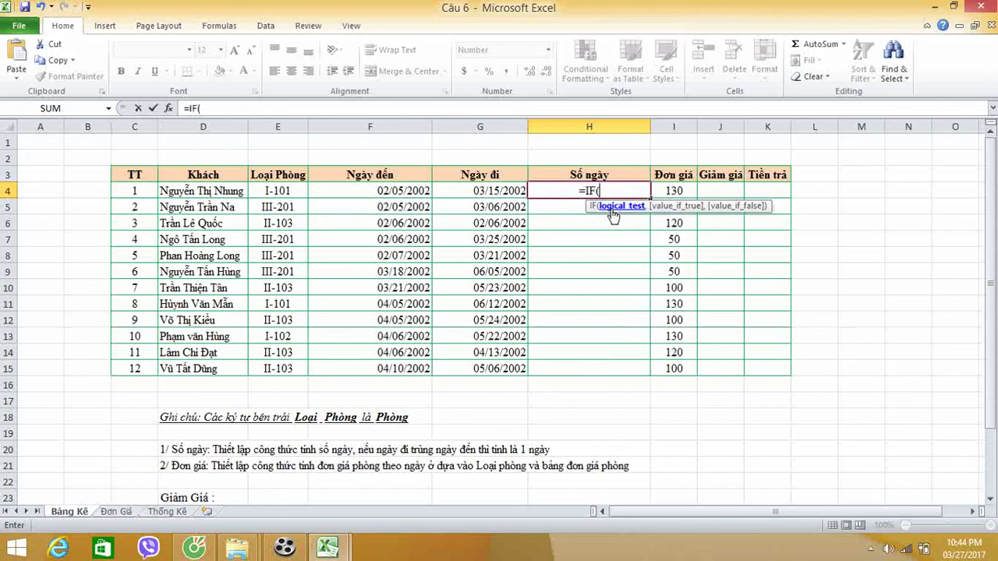
pyautogui.click(496, 192)
pyautogui.write('=')
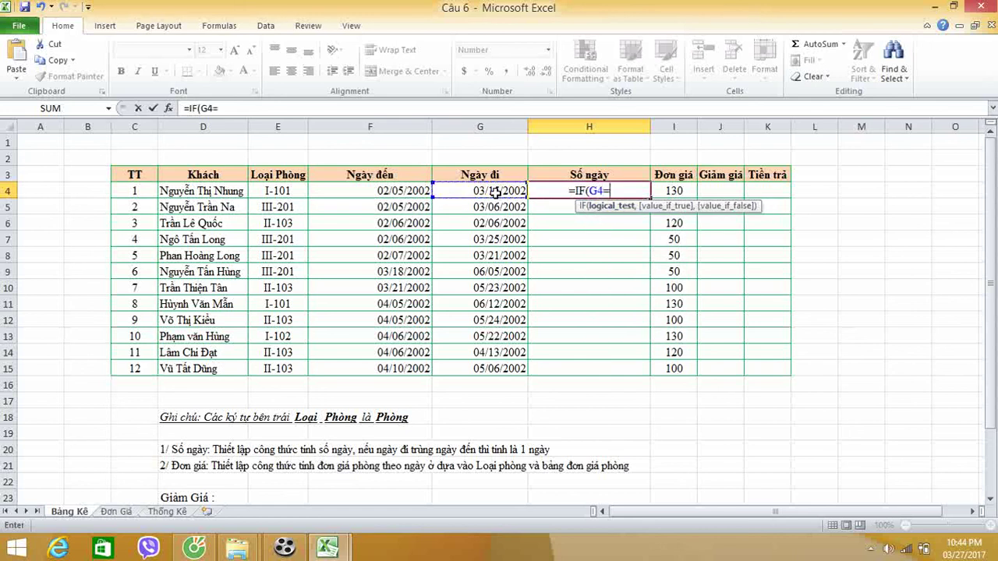
pyautogui.click(411, 190)
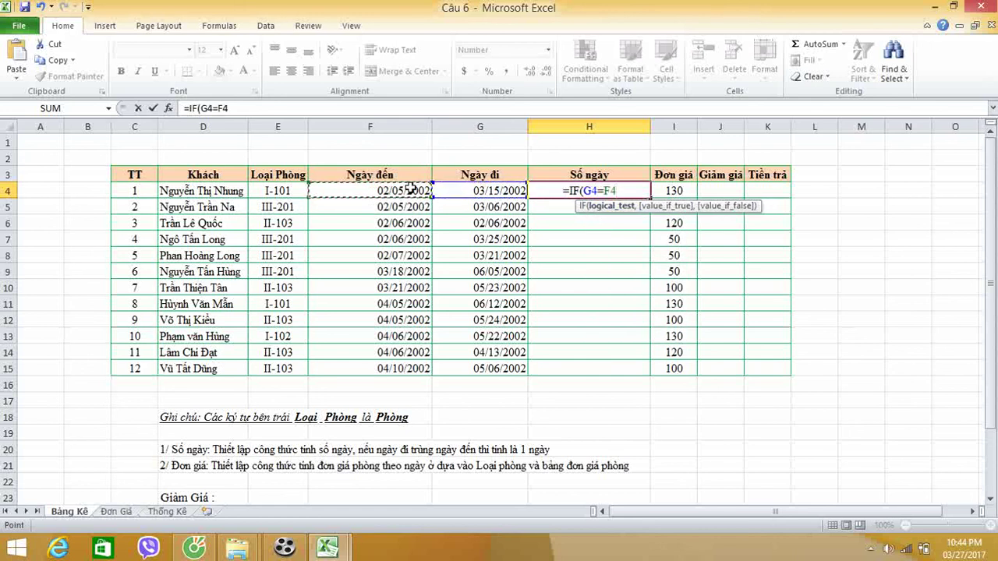
pyautogui.write(',1,')
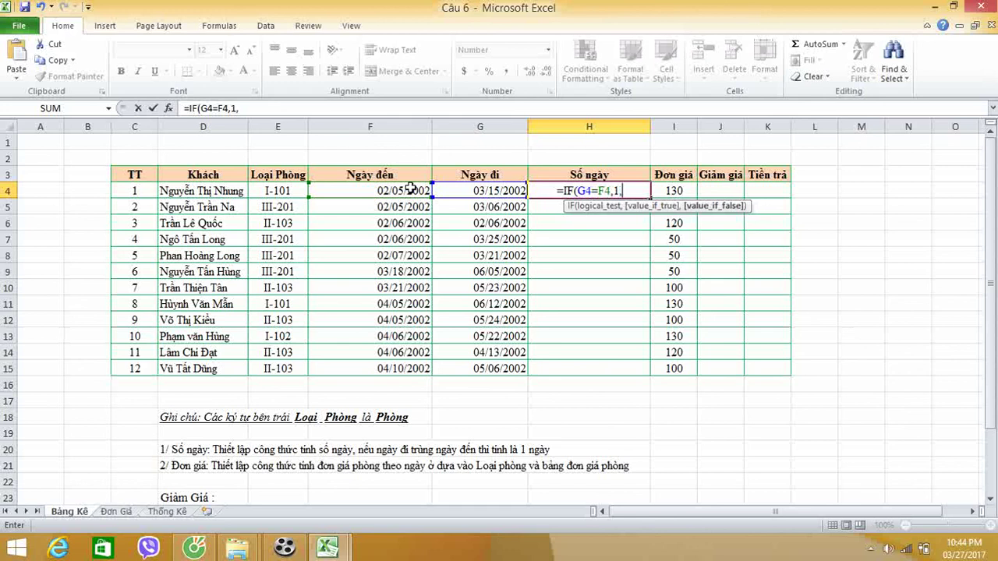
pyautogui.click(483, 191)
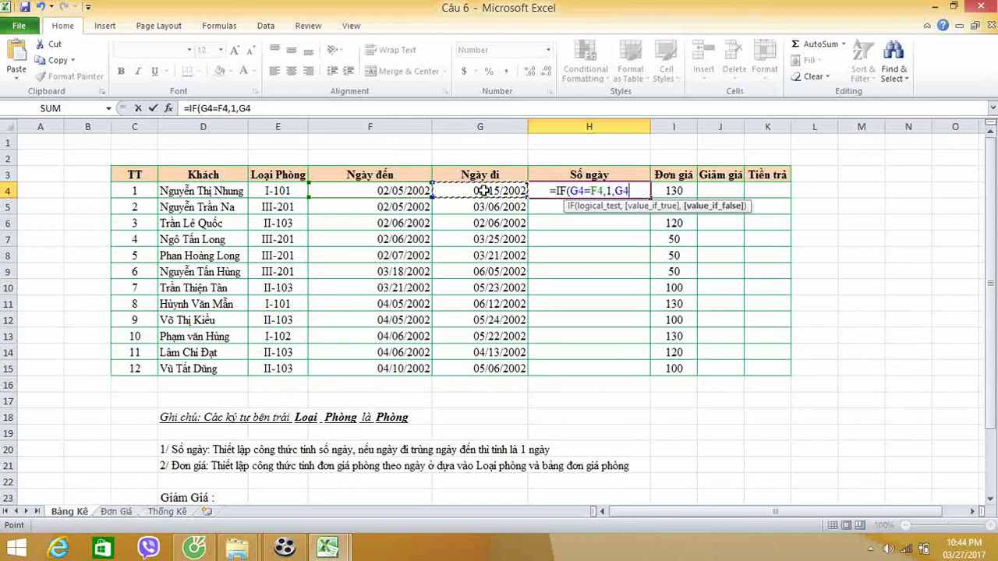
pyautogui.write('-')
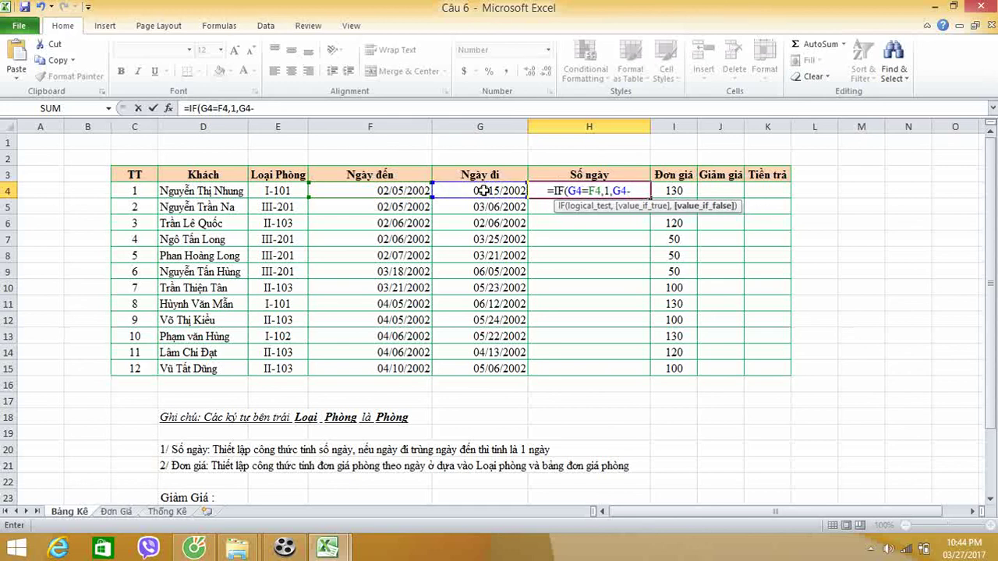
pyautogui.click(404, 192)
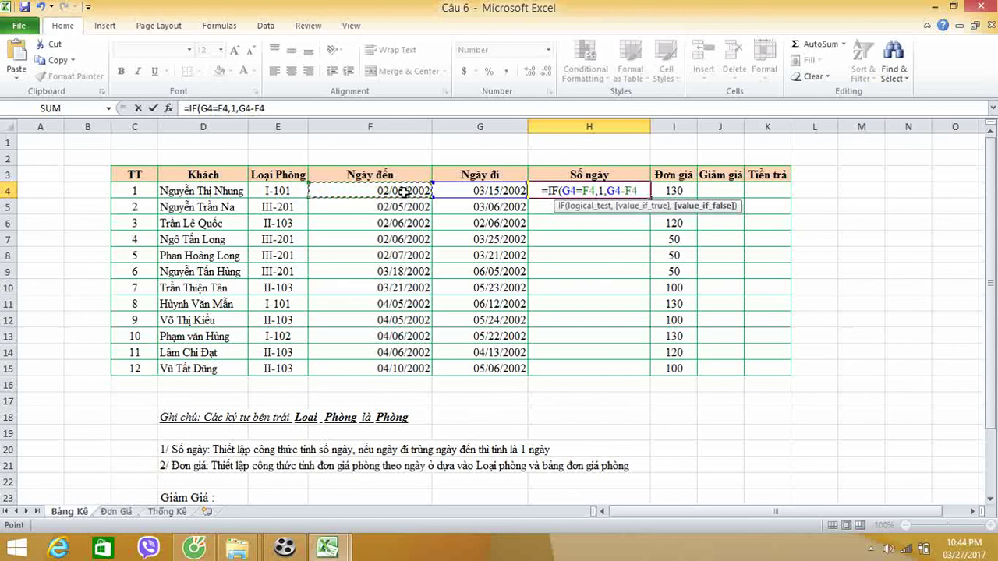
pyautogui.write(')')
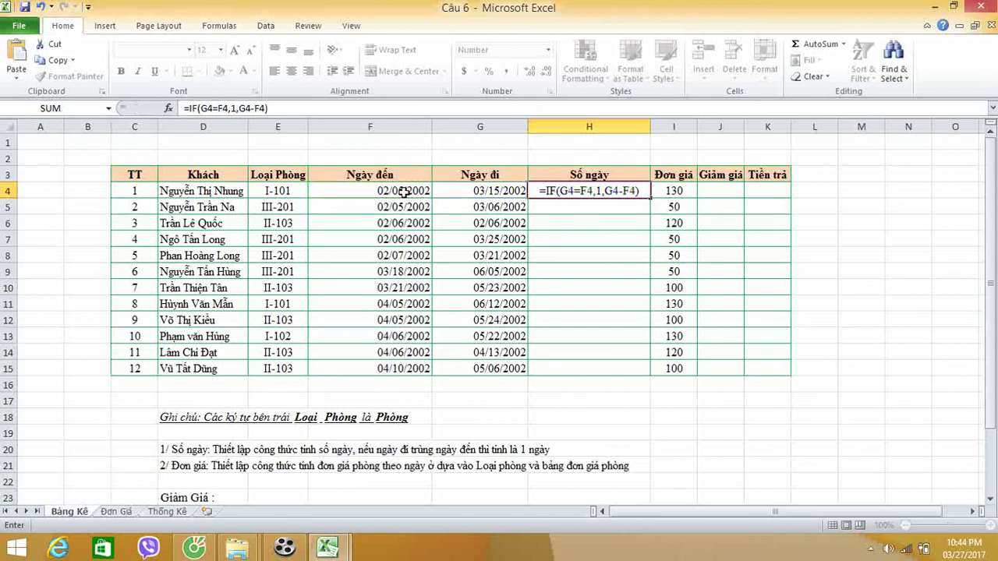
pyautogui.press('Return')
# - Copy the day-count formula down the Số ngày column through H15
pyautogui.click(625, 192)
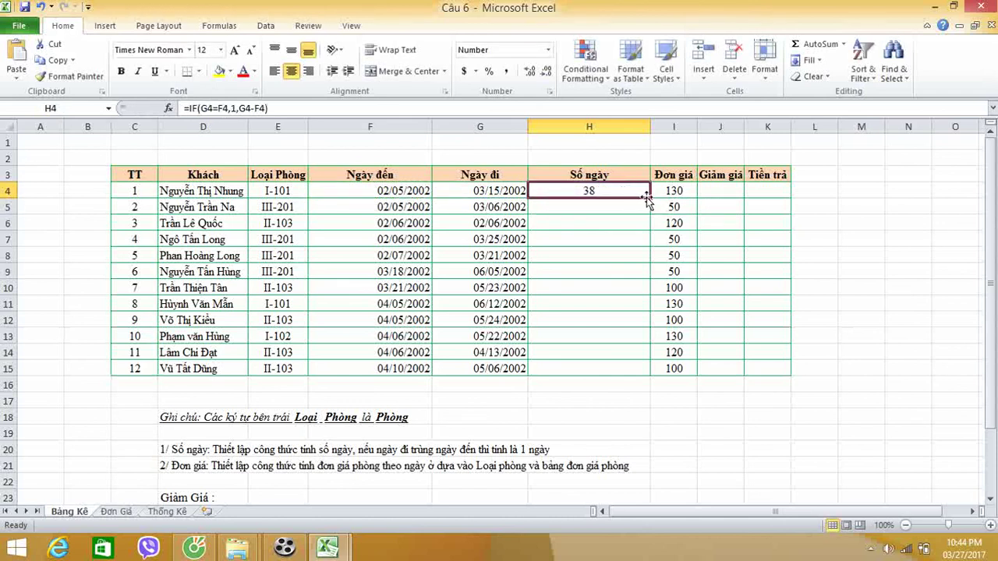
pyautogui.moveTo(649, 197); pyautogui.dragTo(649, 379)
pyautogui.click(787, 317)
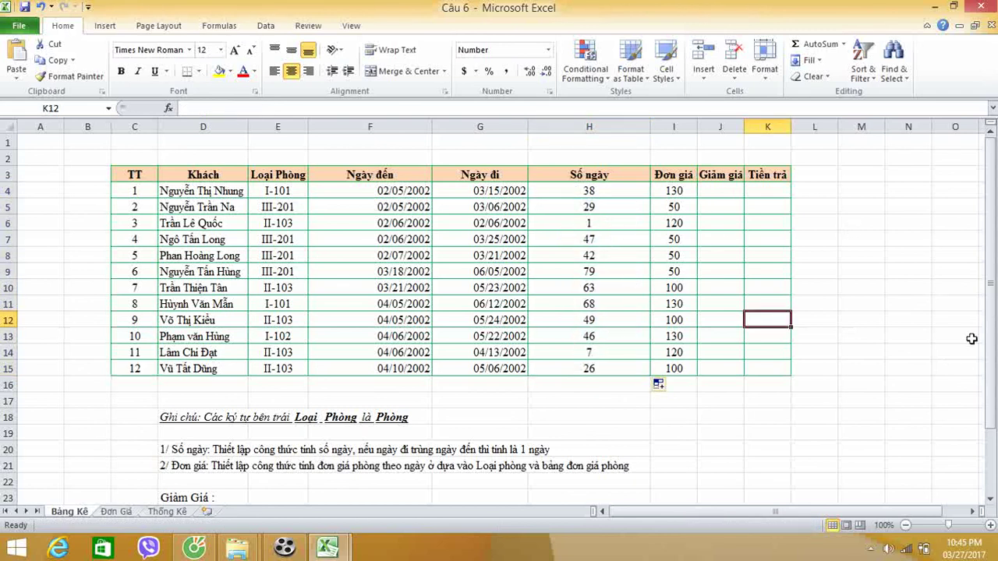
pyautogui.moveTo(994, 311); pyautogui.dragTo(994, 372)
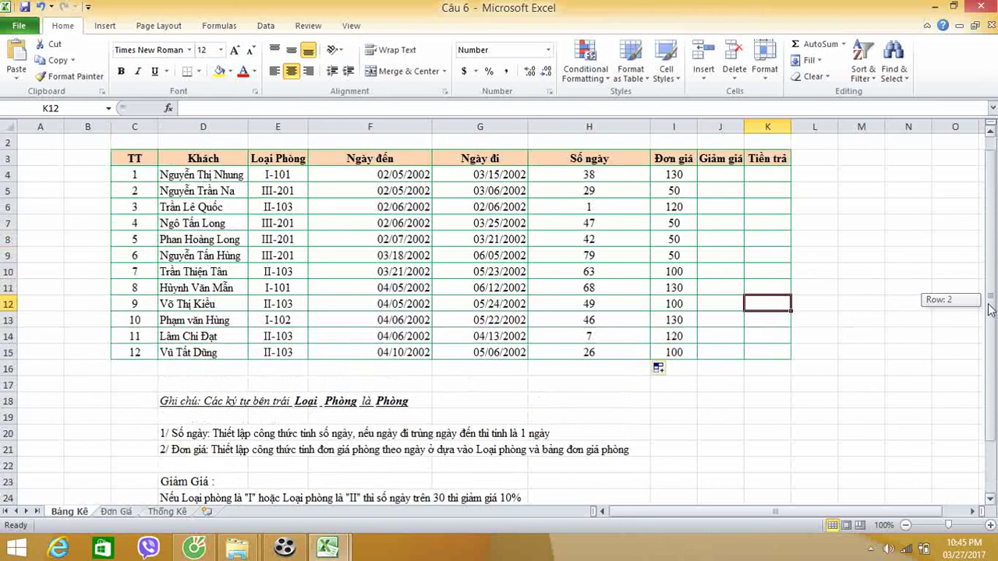
pyautogui.moveTo(993, 372); pyautogui.dragTo(993, 194)
pyautogui.click(706, 190)
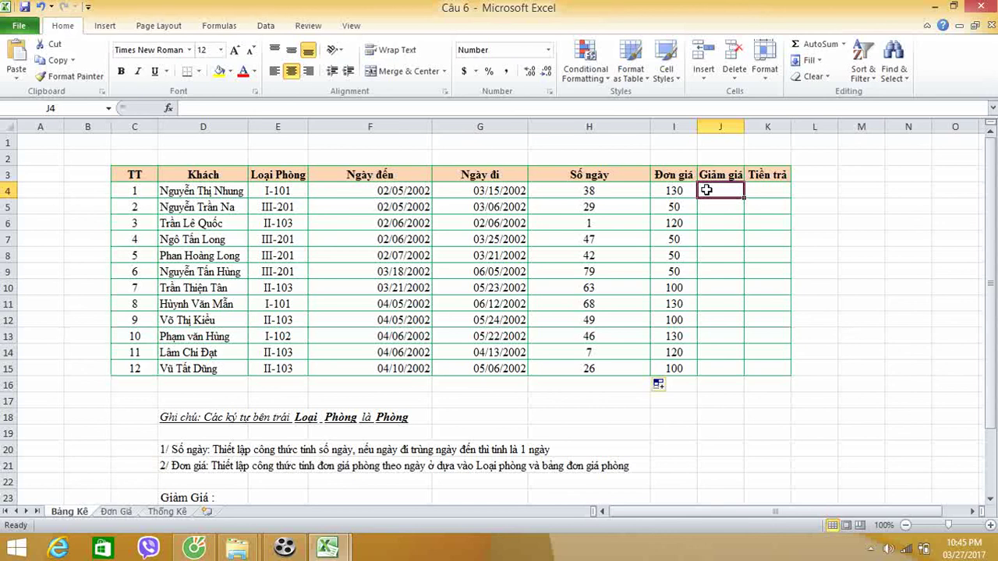
# - Enter =LEN(E4)-4 in J4
pyautogui.write('=l')
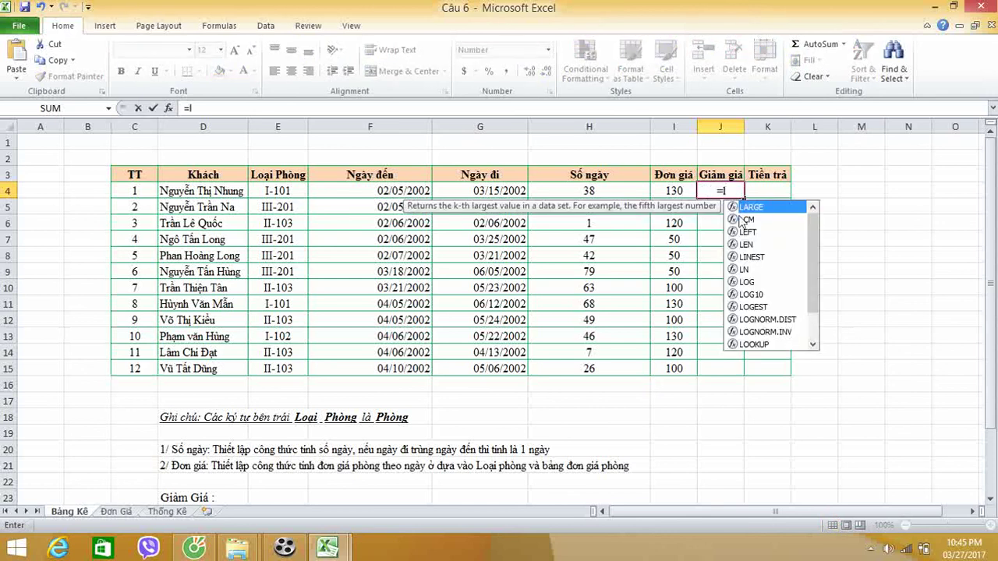
pyautogui.click(752, 244)
pyautogui.doubleClick(752, 244)
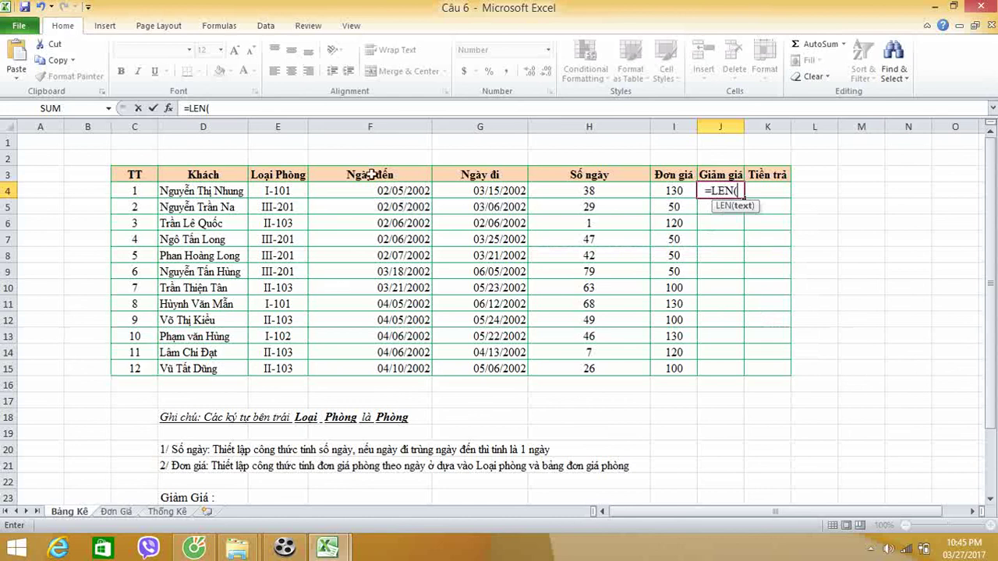
pyautogui.click(277, 195)
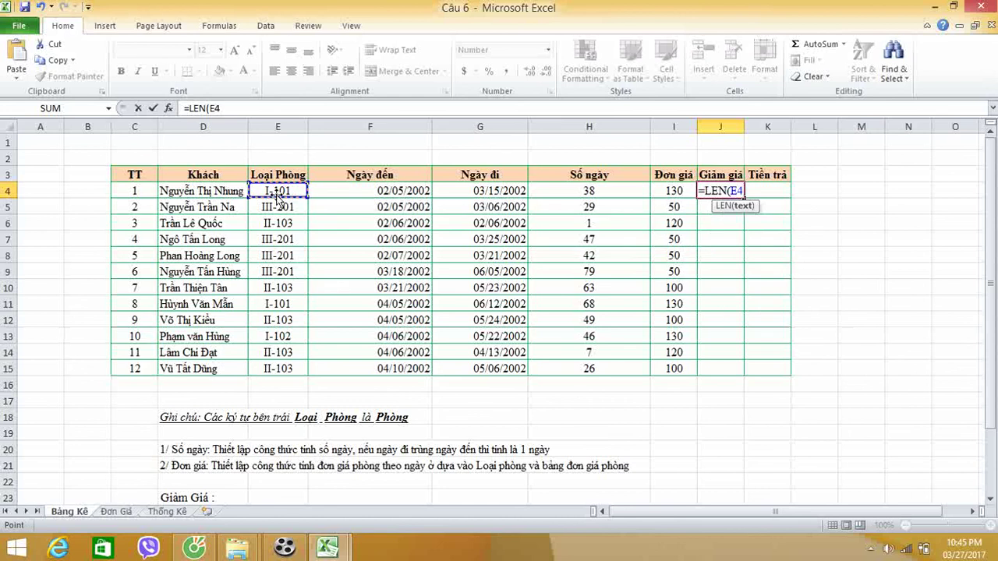
pyautogui.write(')-')
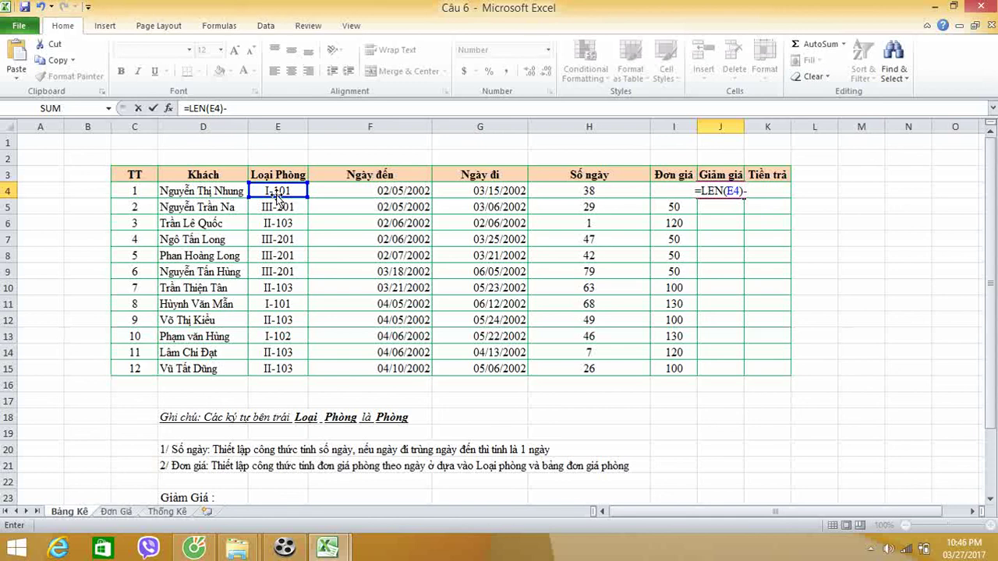
pyautogui.write('4')
pyautogui.press('Return')
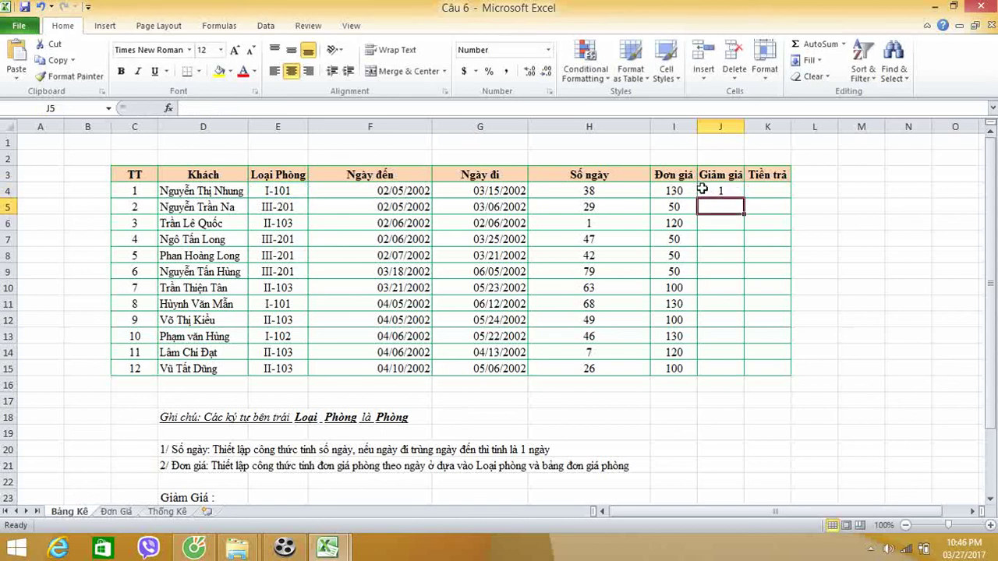
# - Wrap J4's formula in LEFT so it reads =LEFT(E4,LEN(E4)-4), showing room class I
pyautogui.click(725, 189)
pyautogui.doubleClick(725, 190)
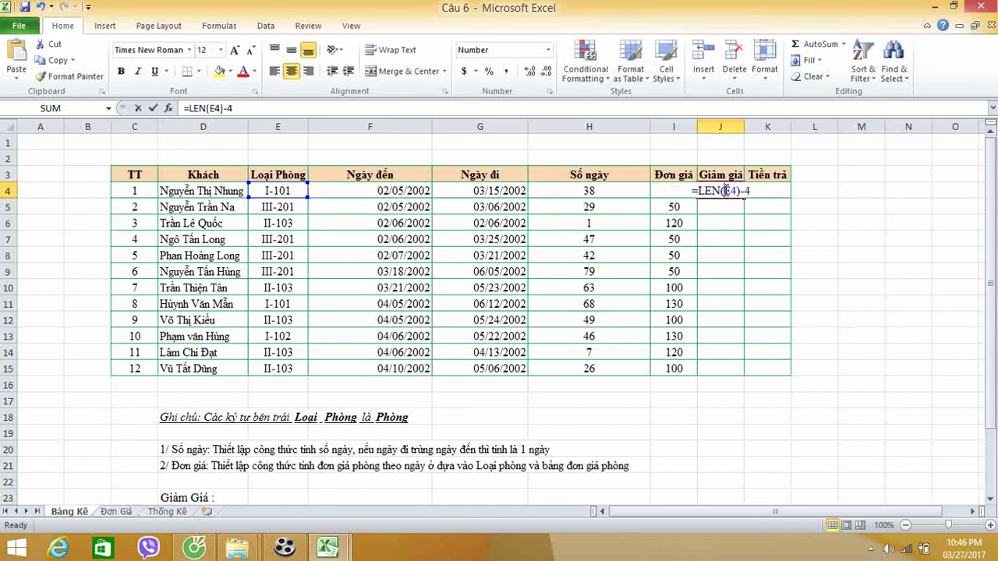
pyautogui.click(699, 191)
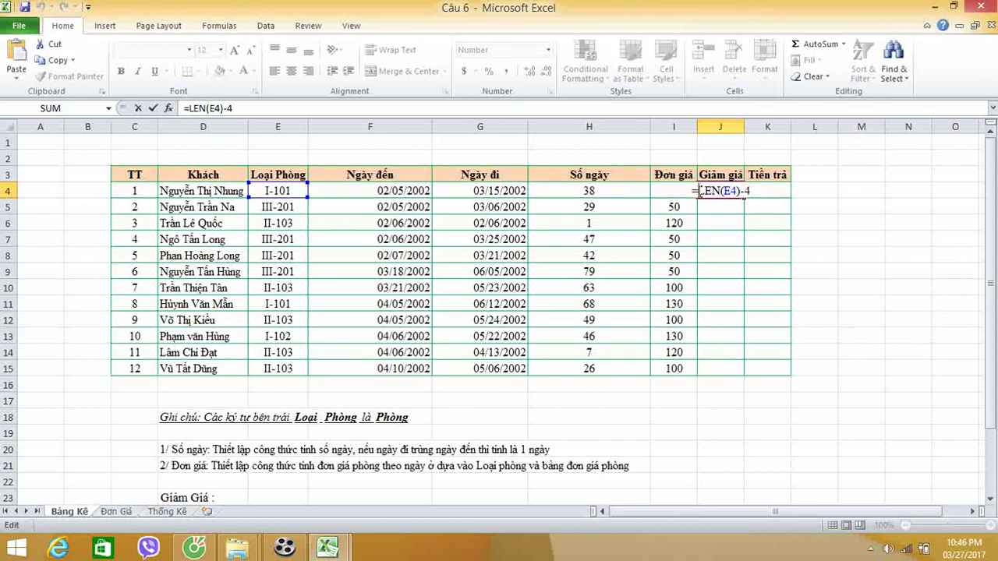
pyautogui.write('l')
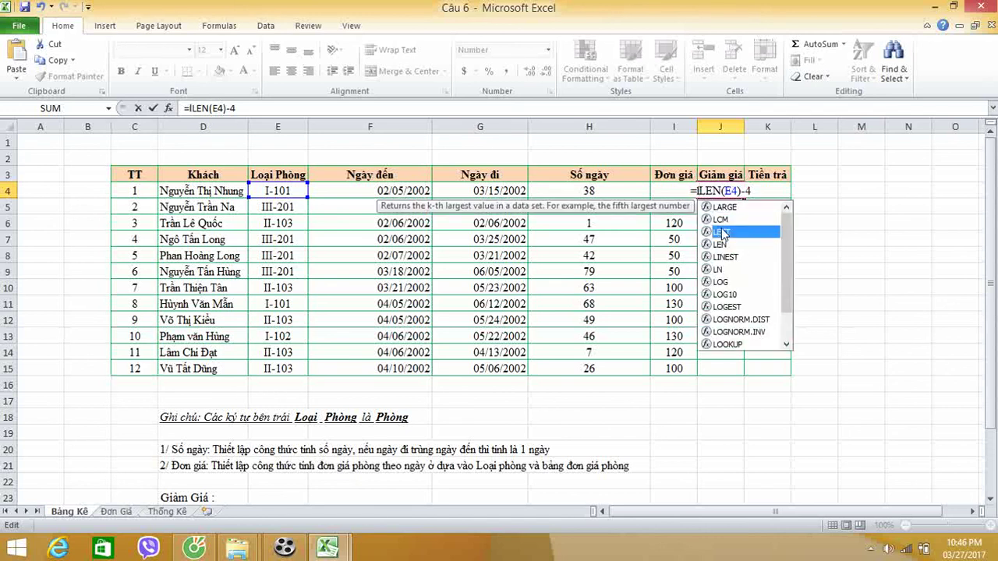
pyautogui.doubleClick(721, 231)
pyautogui.click(277, 191)
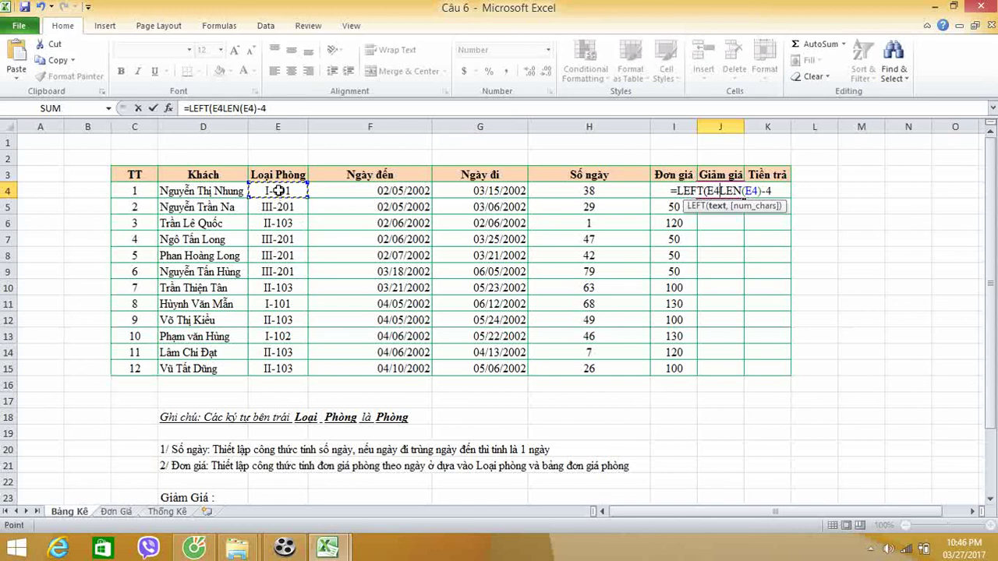
pyautogui.write(',')
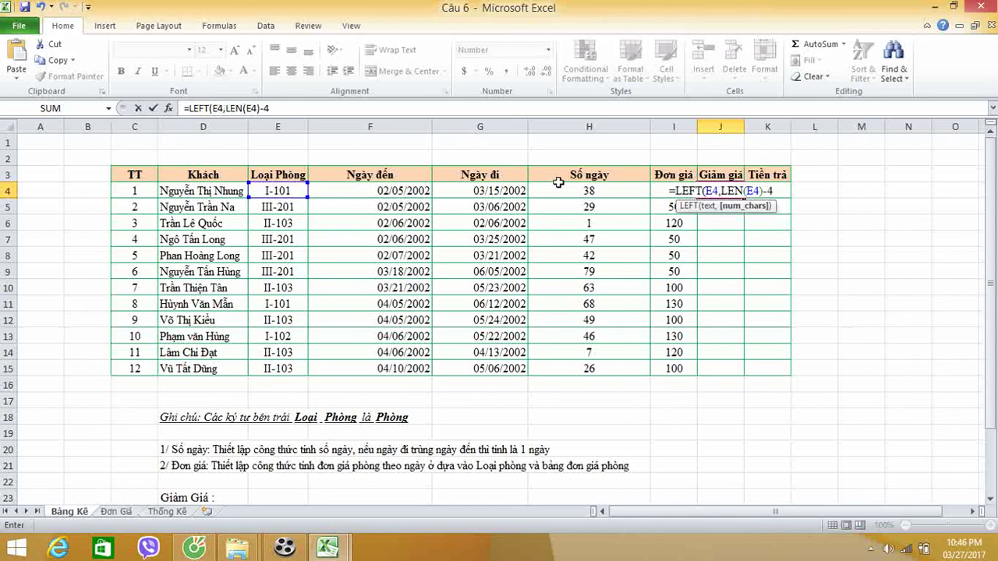
pyautogui.click(776, 190)
pyautogui.write(')')
pyautogui.press('Return')
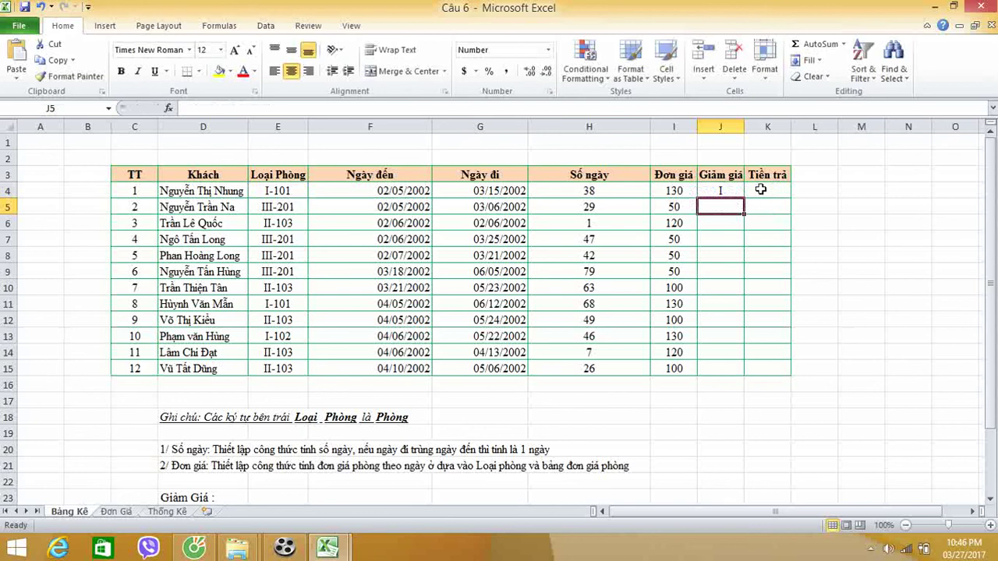
pyautogui.click(727, 189)
pyautogui.doubleClick(726, 189)
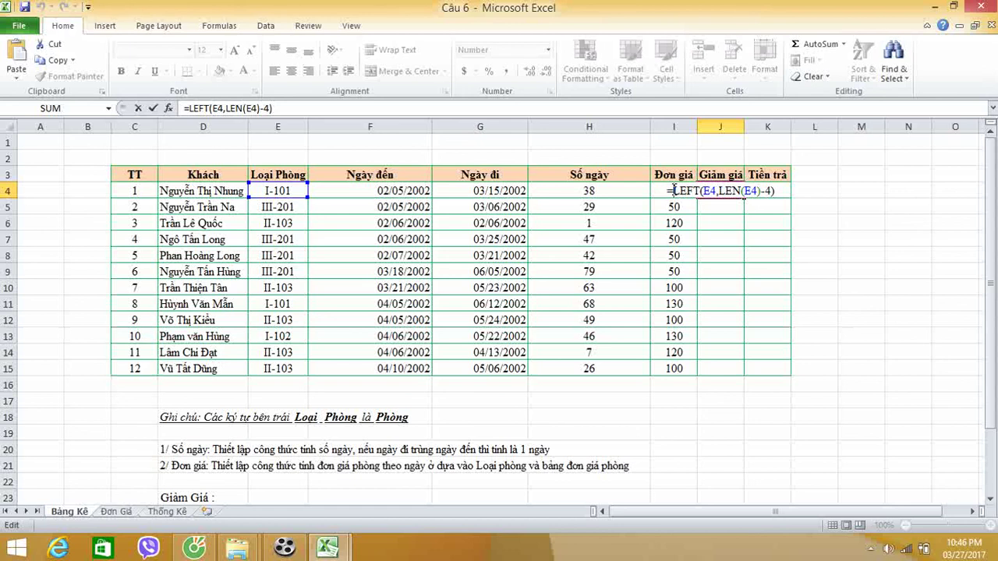
pyautogui.press('Return')
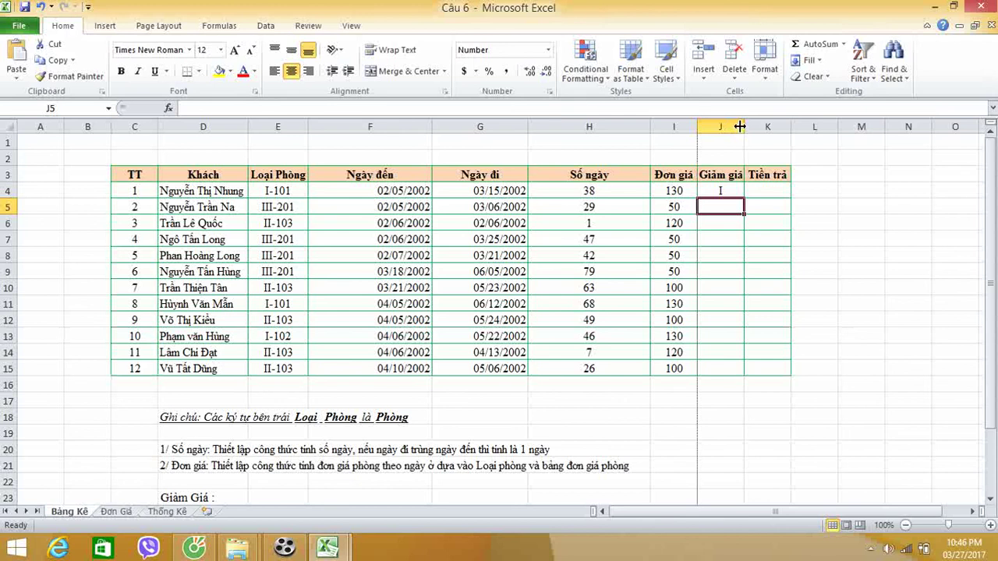
# - Widen the Giảm giá column and narrow the Ngày đến, Ngày đi and Số ngày columns
pyautogui.moveTo(738, 127); pyautogui.dragTo(906, 121)
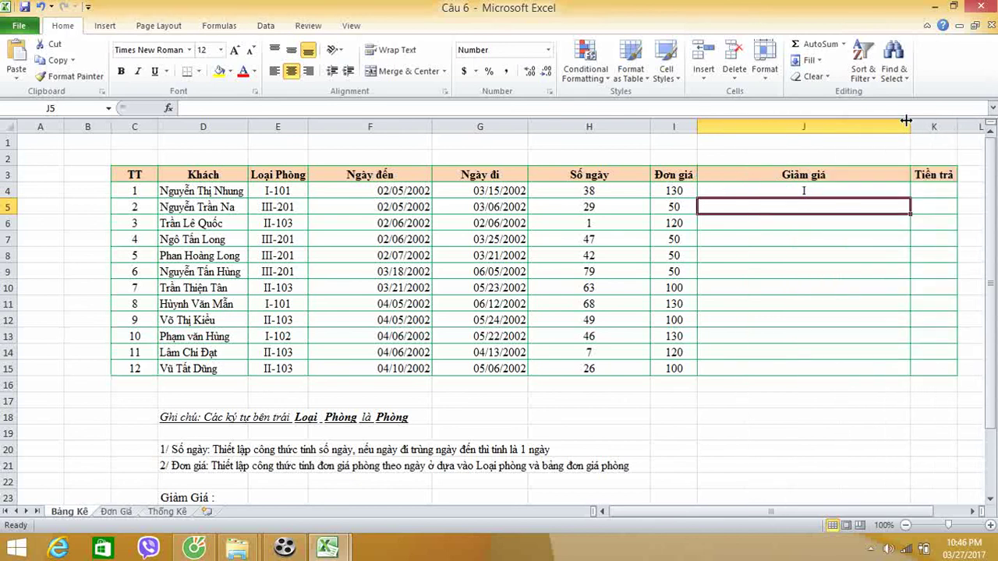
pyautogui.moveTo(429, 123); pyautogui.dragTo(354, 126)
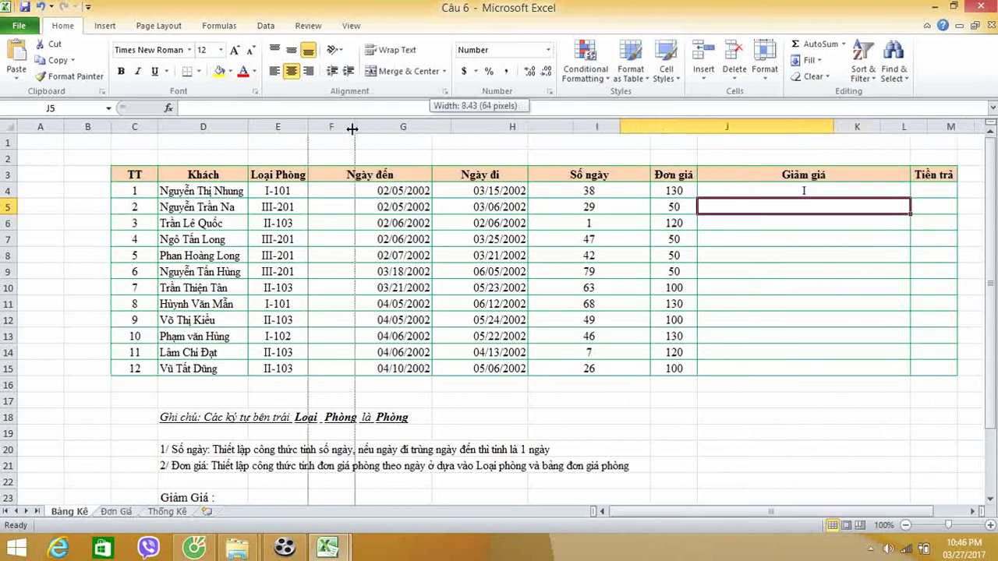
pyautogui.click(445, 124)
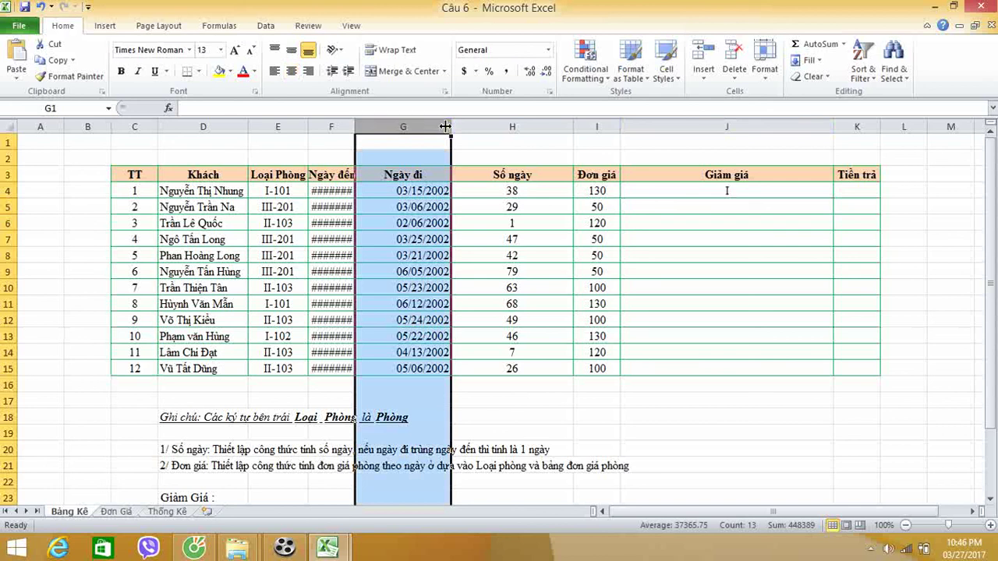
pyautogui.moveTo(445, 125); pyautogui.dragTo(387, 127)
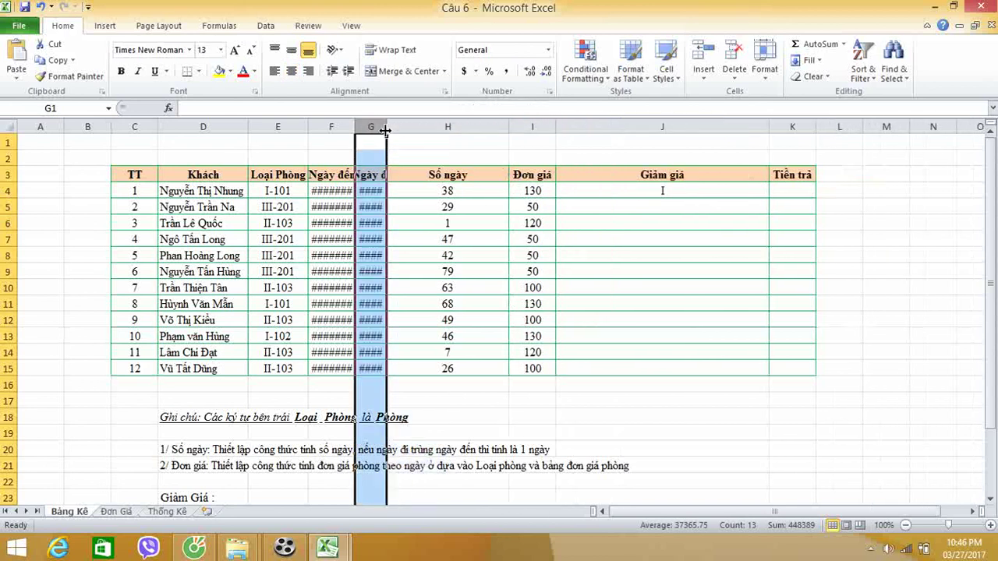
pyautogui.moveTo(504, 126); pyautogui.dragTo(435, 126)
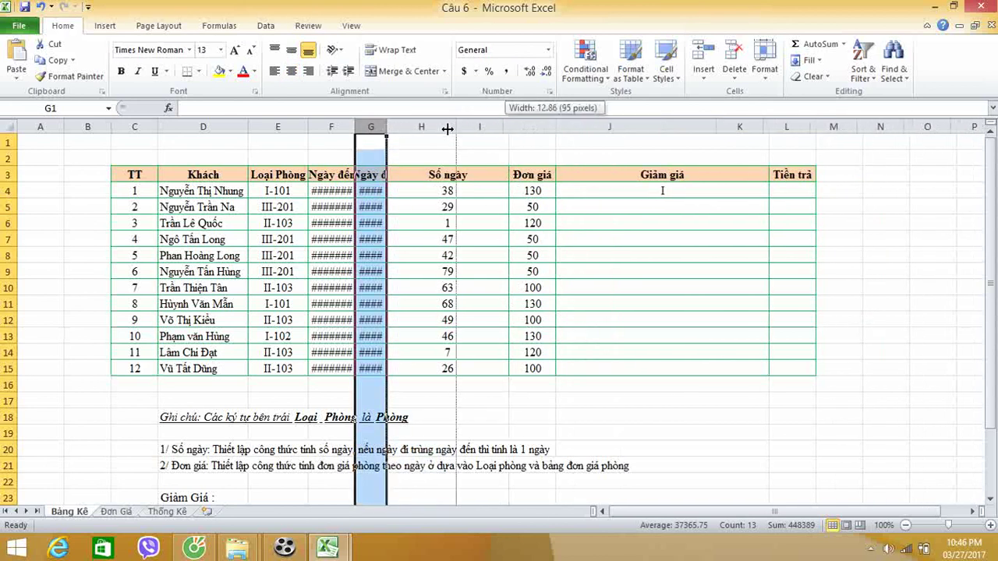
# - Widen Giảm giá further and turn J4 into =IF(OR(LEFT(E4,LEN(E4)-4)=I, with the first room-class test
pyautogui.moveTo(690, 129); pyautogui.dragTo(820, 129)
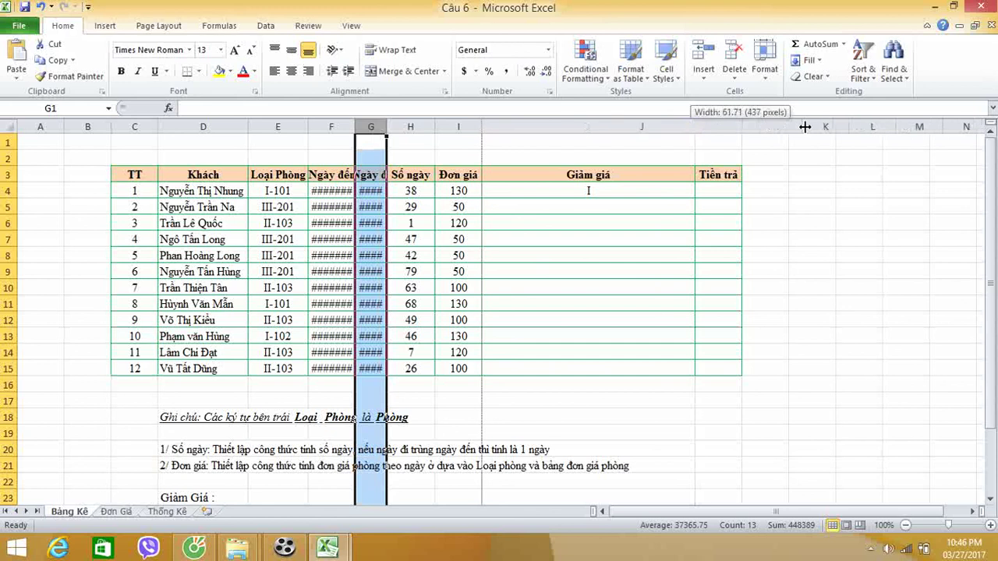
pyautogui.doubleClick(606, 191)
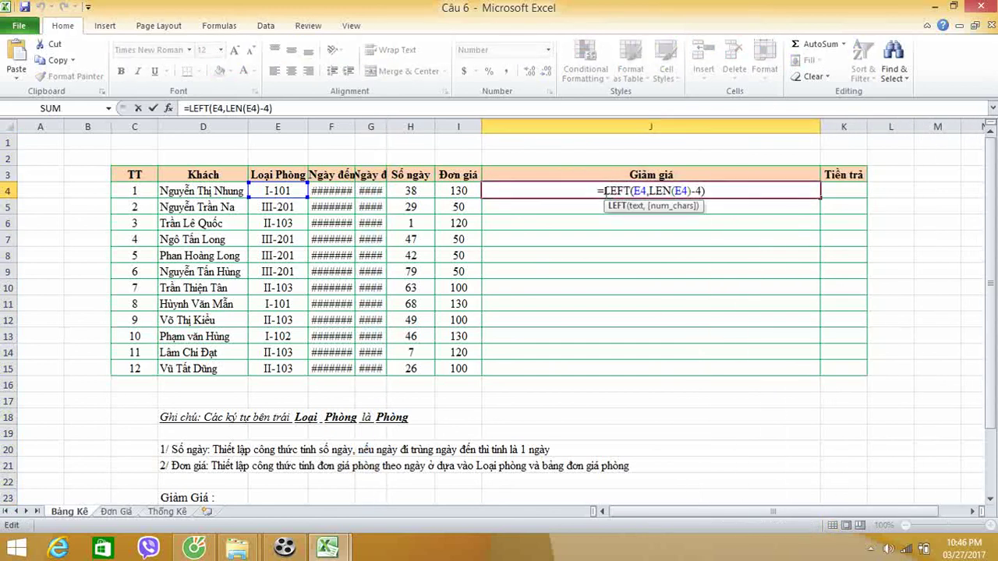
pyautogui.click(600, 190)
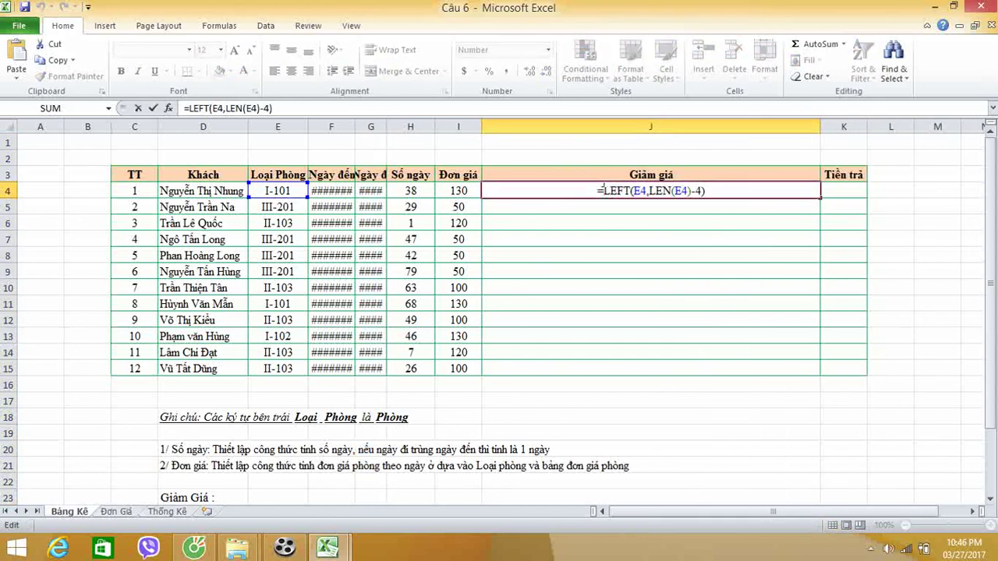
pyautogui.write('IF(')
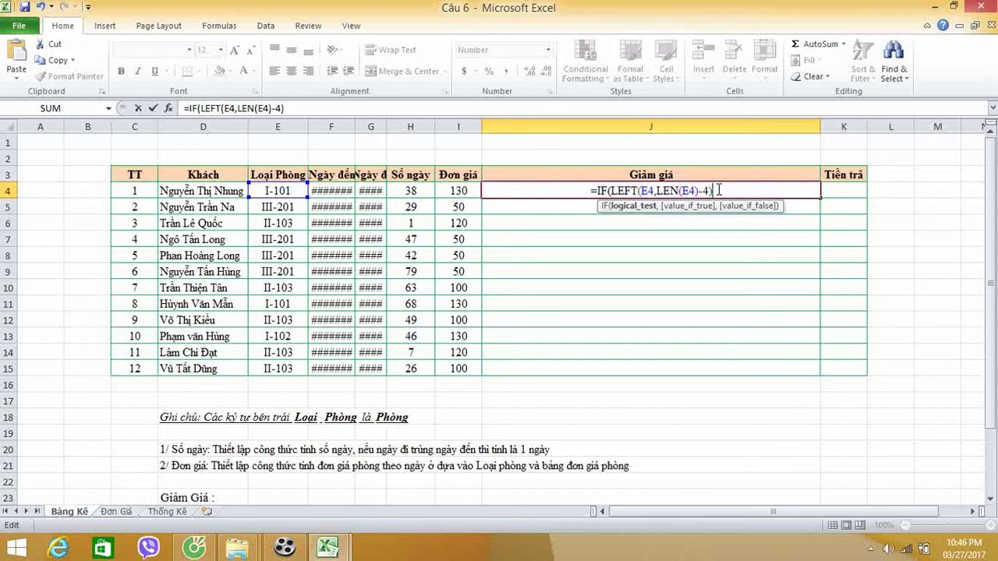
pyautogui.write('=')
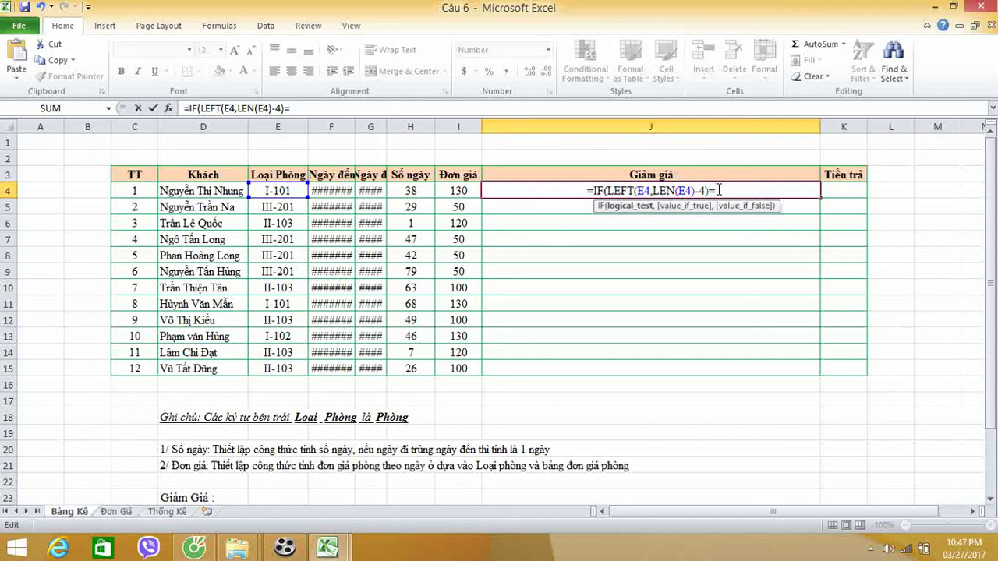
pyautogui.write('I')
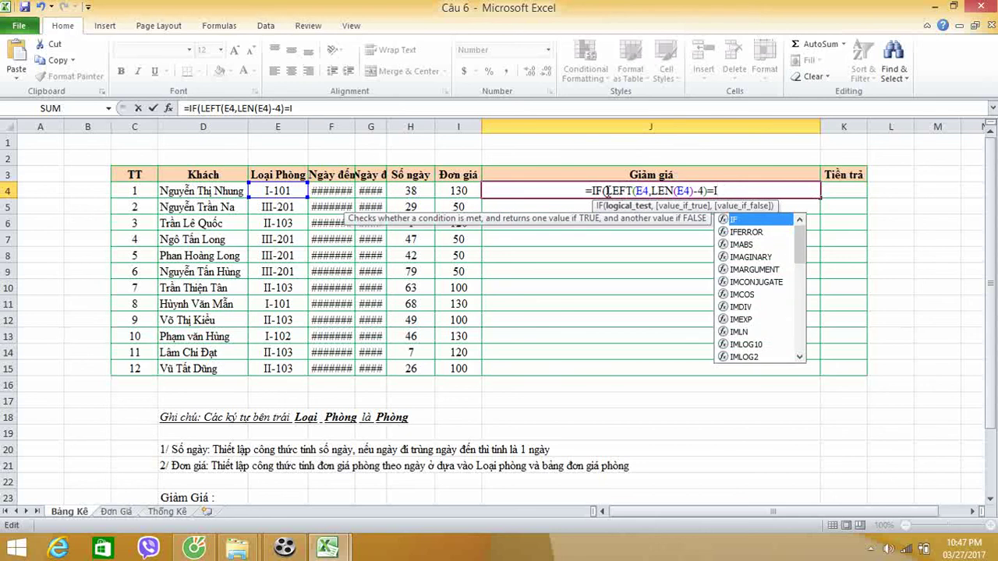
pyautogui.click(607, 191)
pyautogui.write('o')
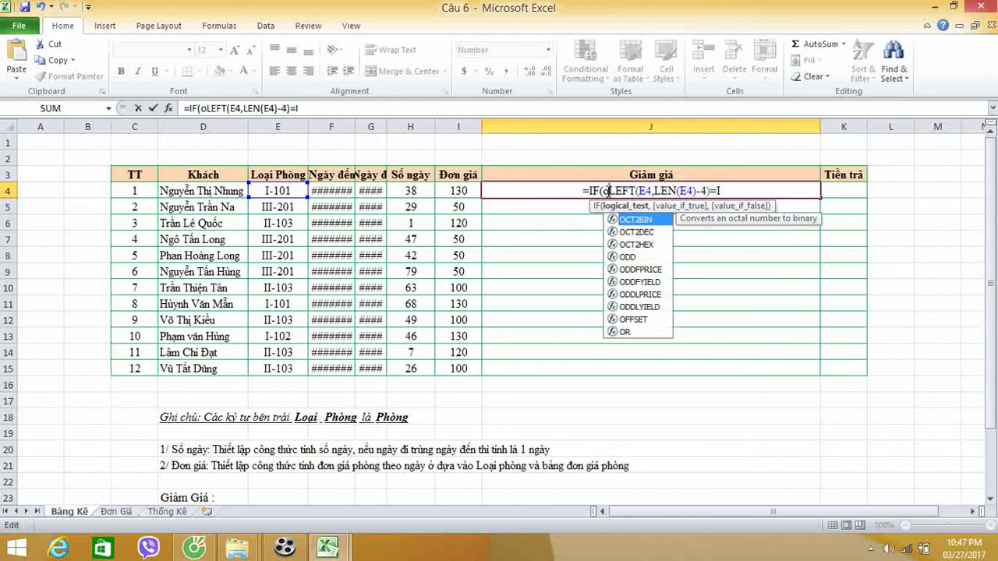
pyautogui.doubleClick(625, 331)
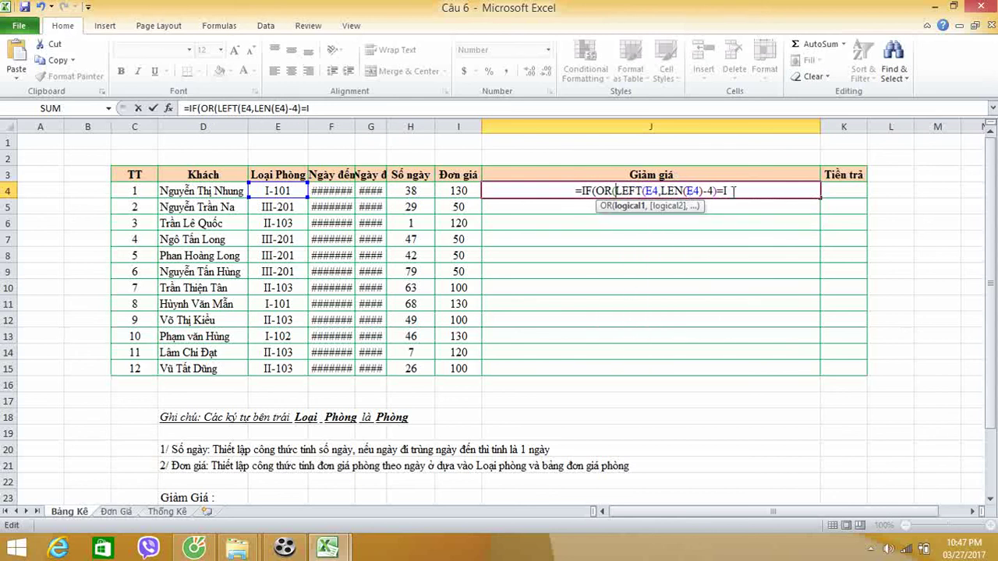
pyautogui.write(',')
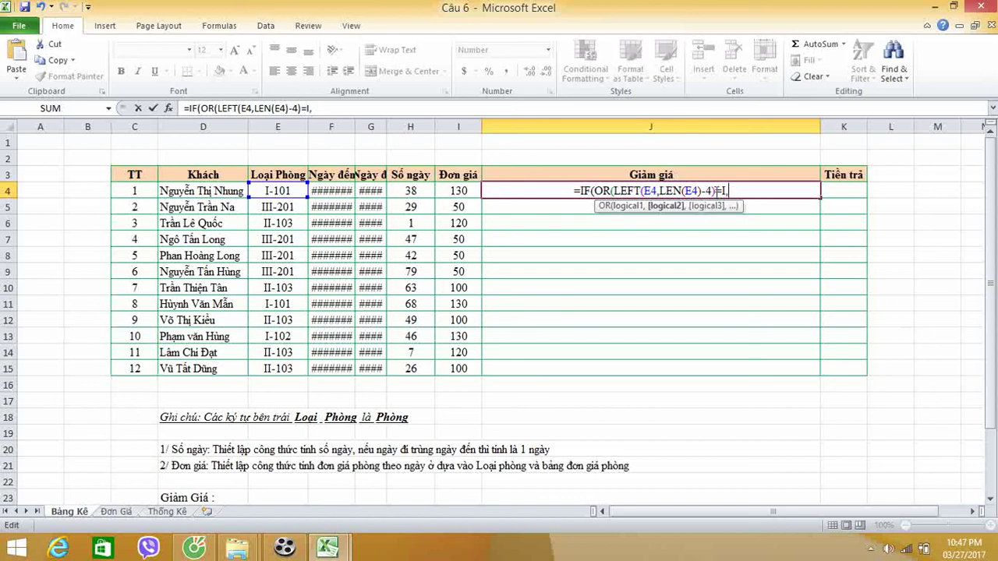
# - Copy the LEFT test as a second OR condition comparing the room class to II
pyautogui.moveTo(615, 190); pyautogui.dragTo(723, 190)
pyautogui.hotkey('ctrl', 'c')
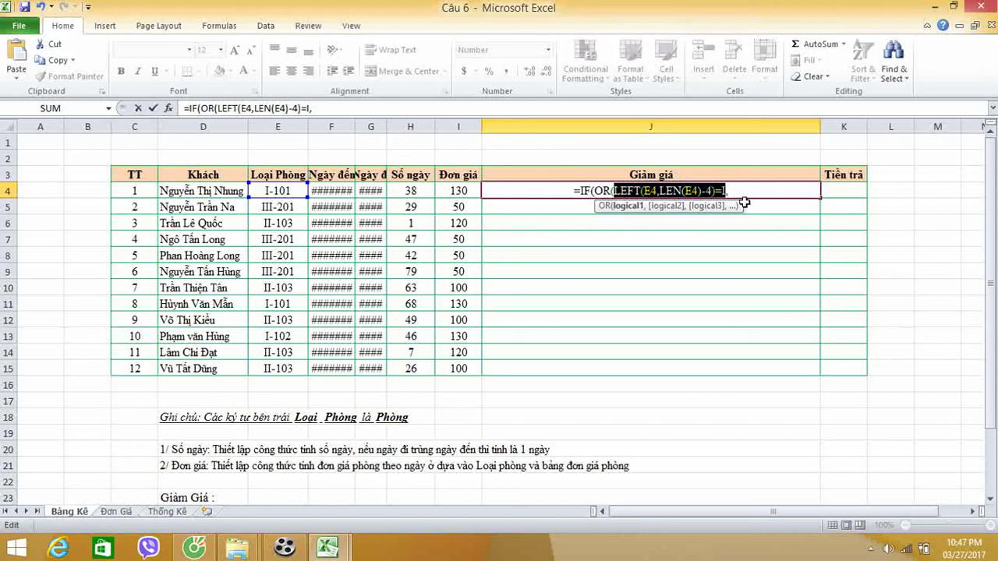
pyautogui.click(736, 191)
pyautogui.hotkey('ctrl', 'v')
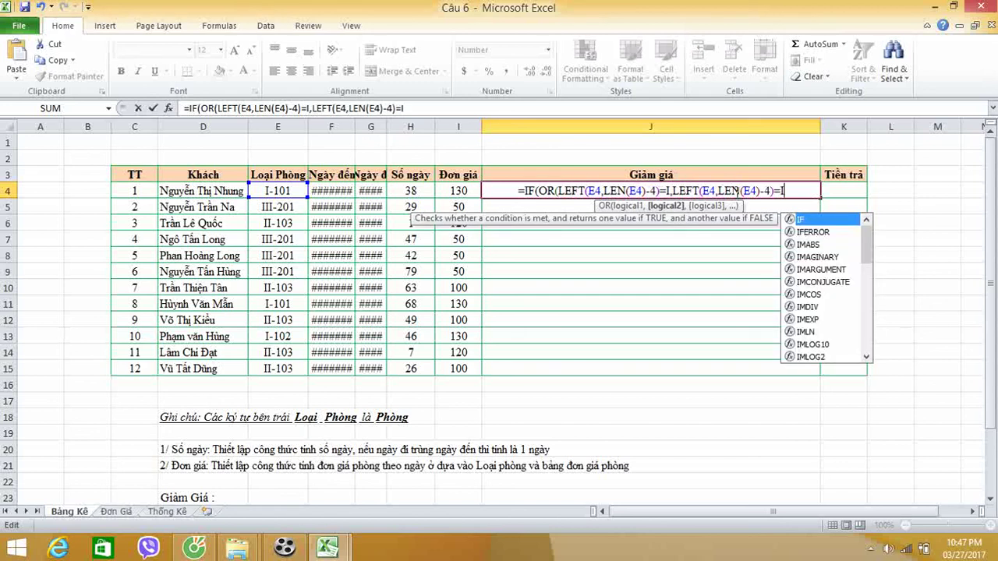
pyautogui.press('Escape')
pyautogui.click(742, 190)
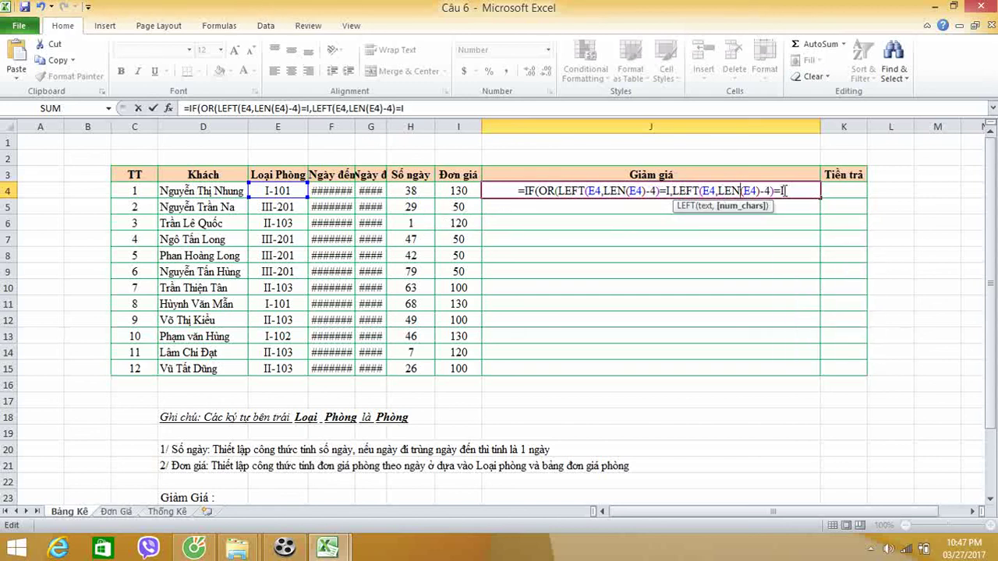
pyautogui.click(785, 191)
pyautogui.write('I')
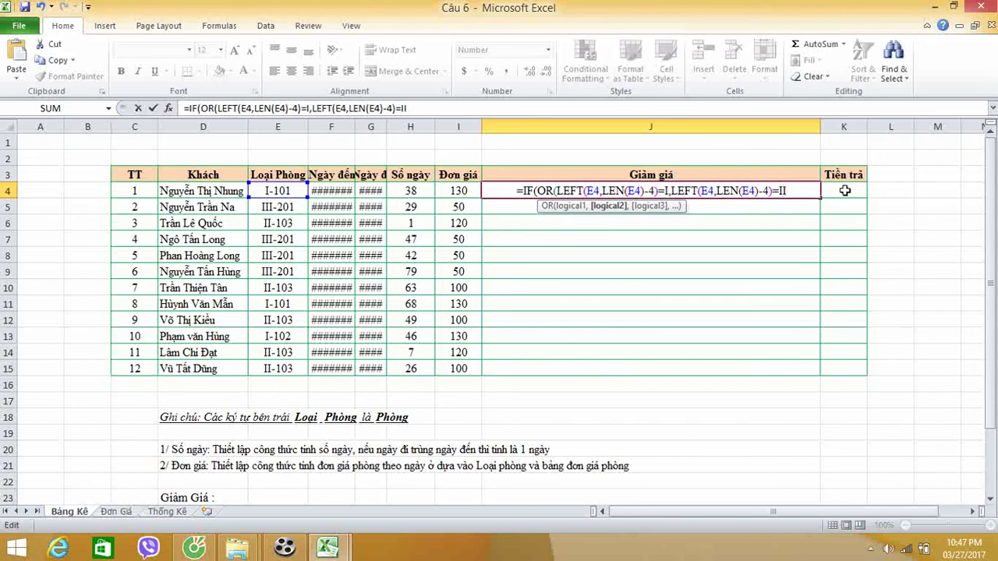
pyautogui.moveTo(992, 178); pyautogui.dragTo(992, 225)
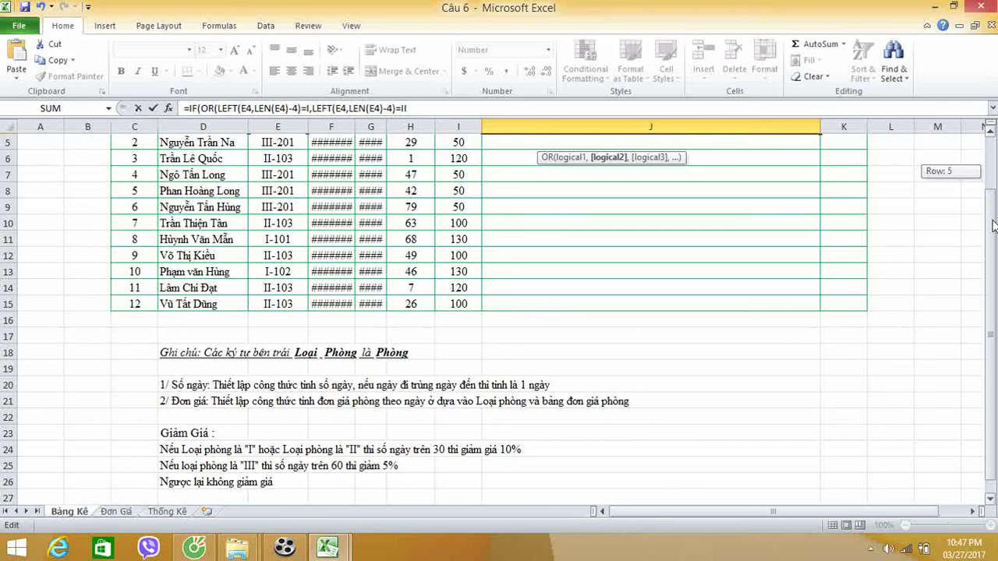
pyautogui.moveTo(992, 225); pyautogui.dragTo(993, 178)
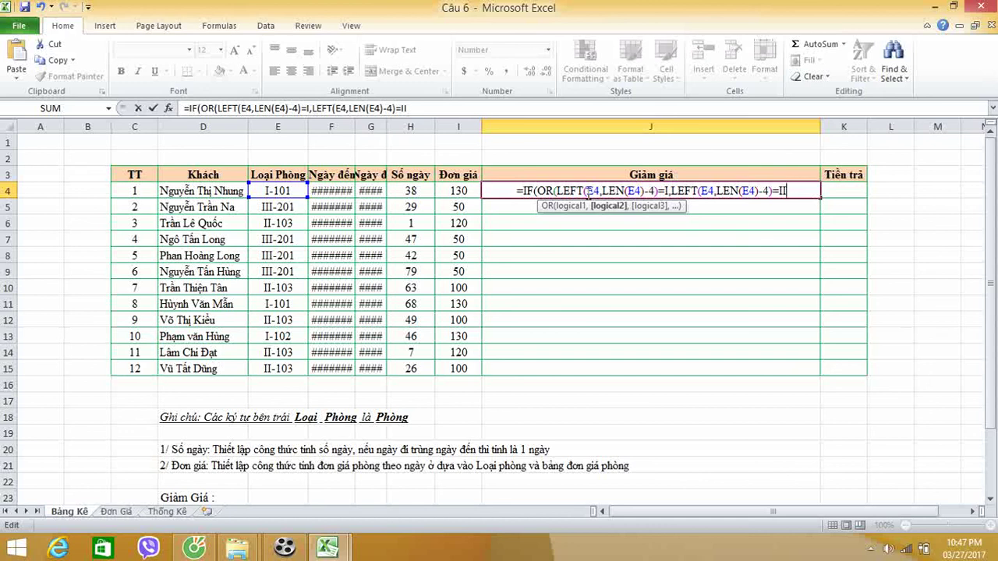
# - Wrap the OR test in AND with H4>30 and return 10% as the IF's true value
pyautogui.click(537, 190)
pyautogui.write('a')
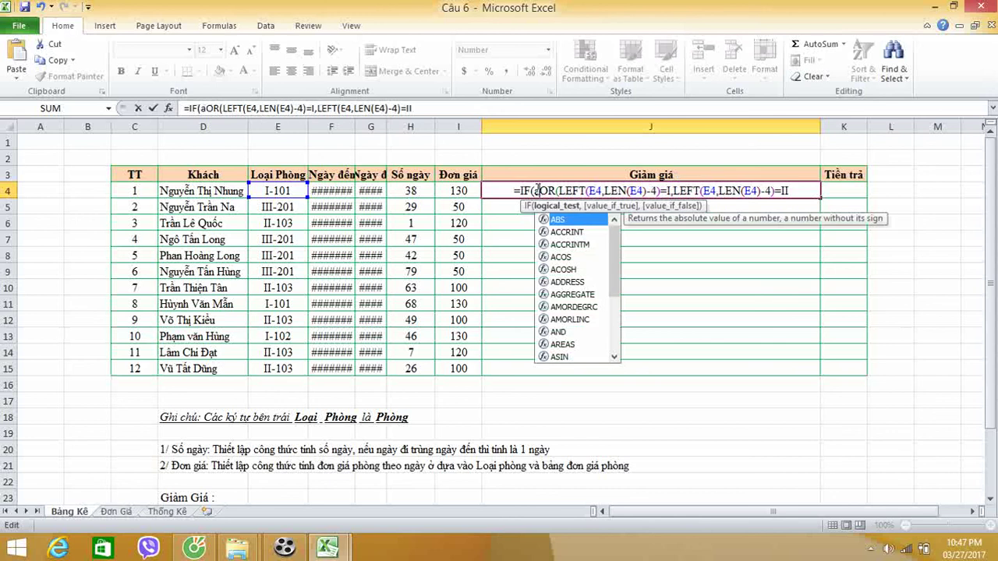
pyautogui.write('nd')
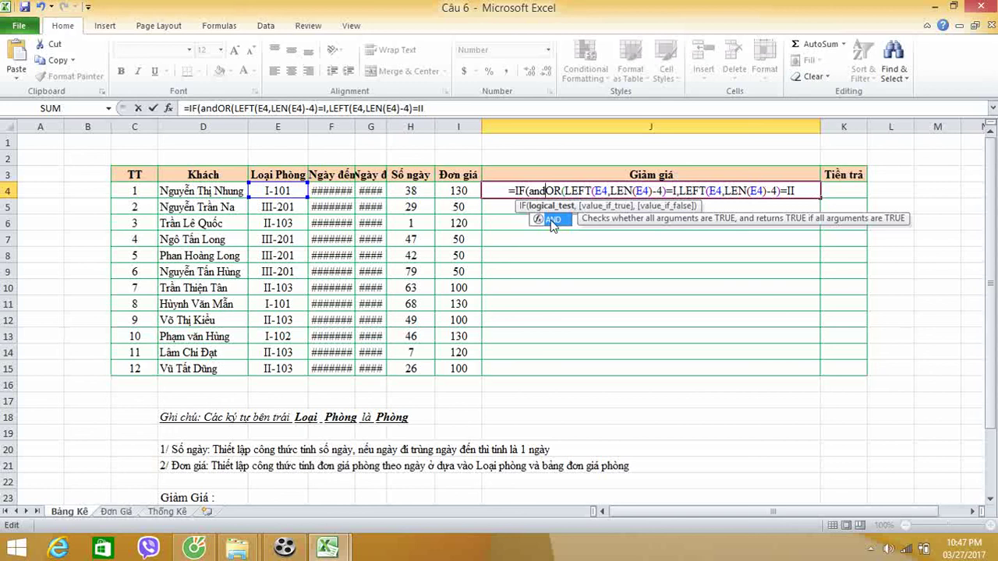
pyautogui.doubleClick(551, 221)
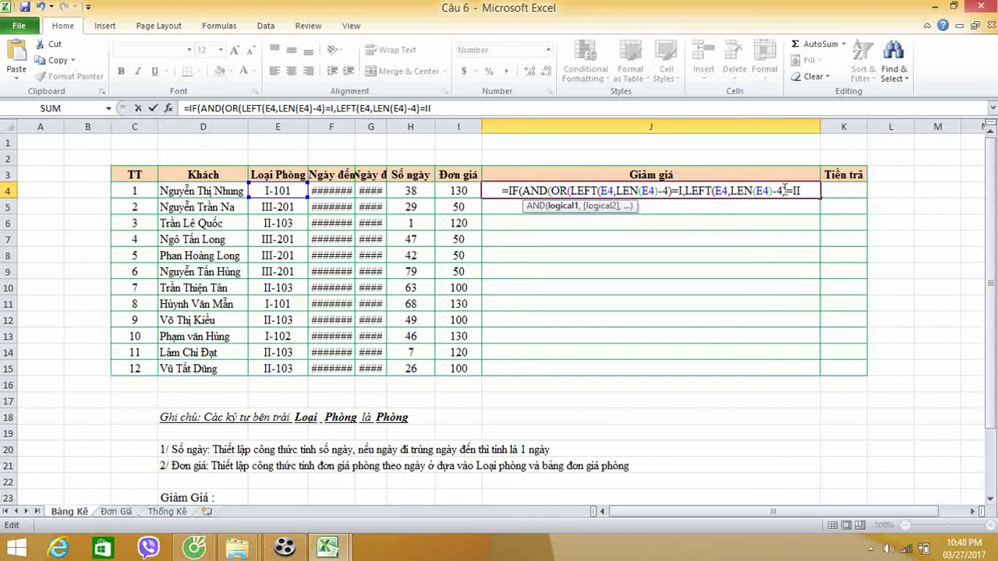
pyautogui.click(802, 190)
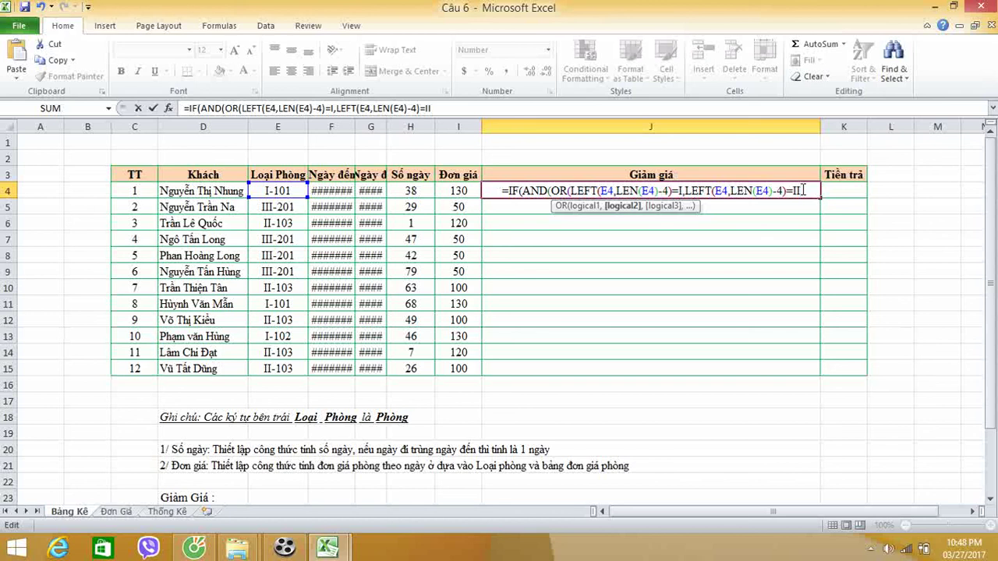
pyautogui.write(')')
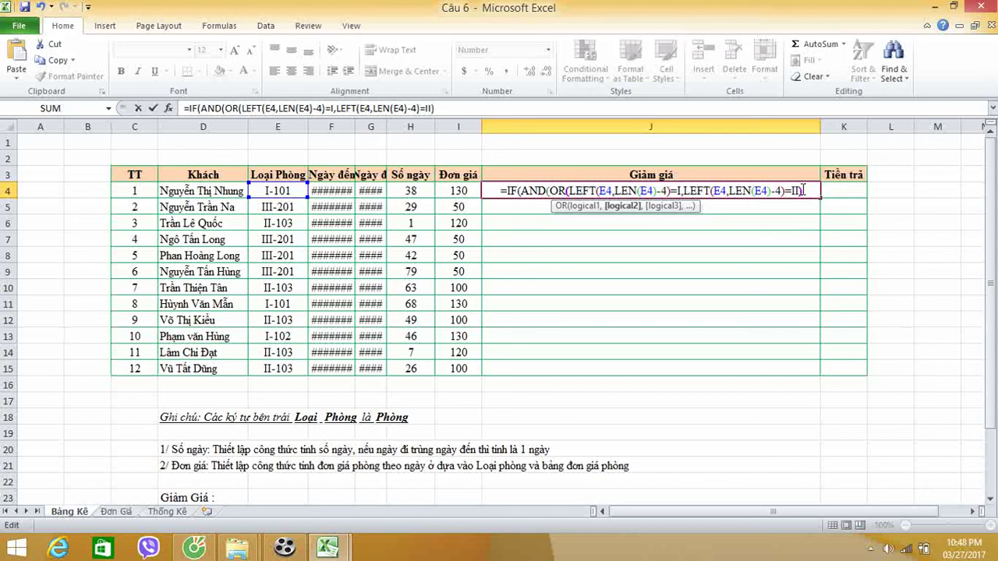
pyautogui.write(',')
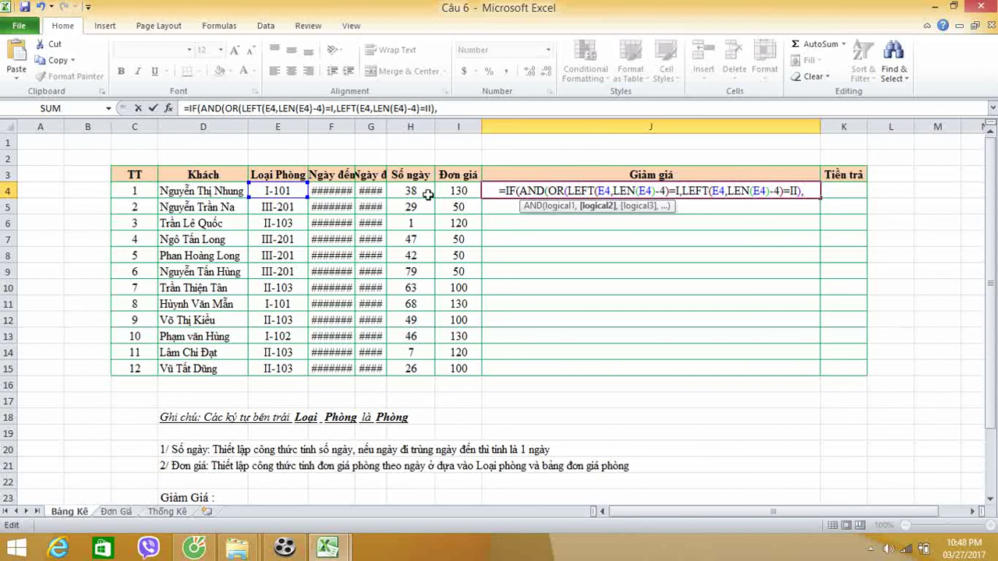
pyautogui.moveTo(989, 189)
pyautogui.mouseDown()
pyautogui.moveTo(990, 244)
pyautogui.moveTo(990, 180)
pyautogui.mouseUp()
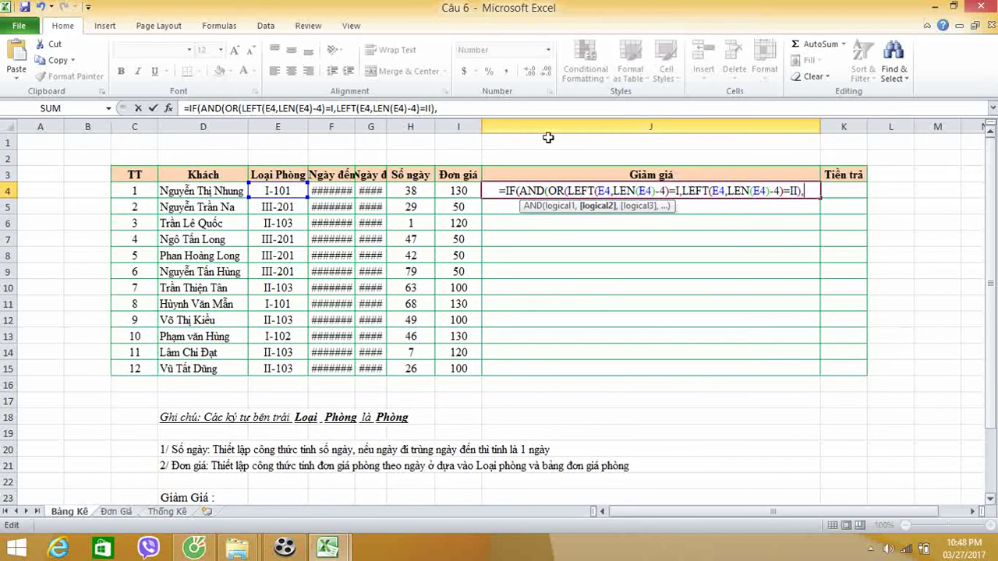
pyautogui.click(416, 190)
pyautogui.write('>')
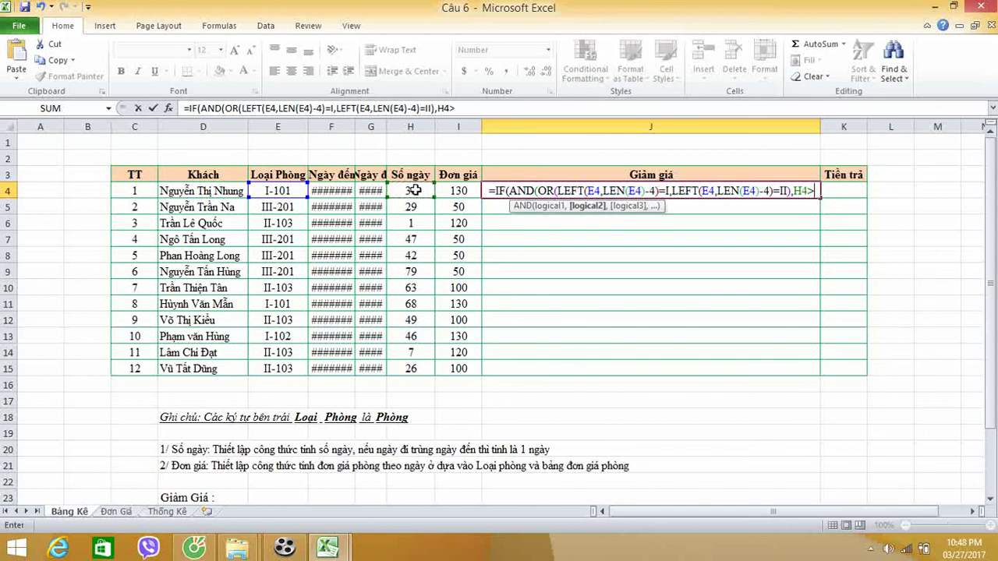
pyautogui.write('30')
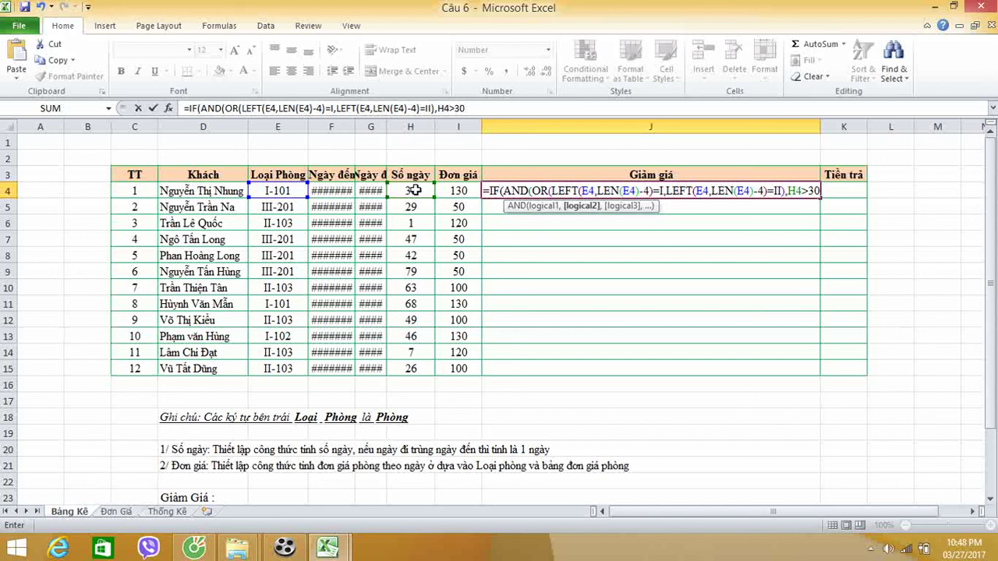
pyautogui.write(')')
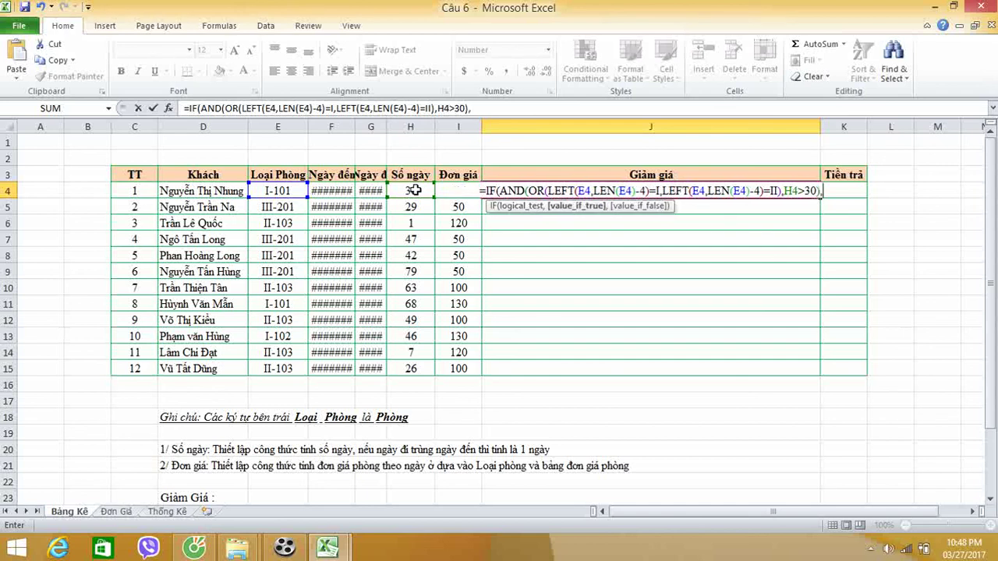
pyautogui.write(',10')
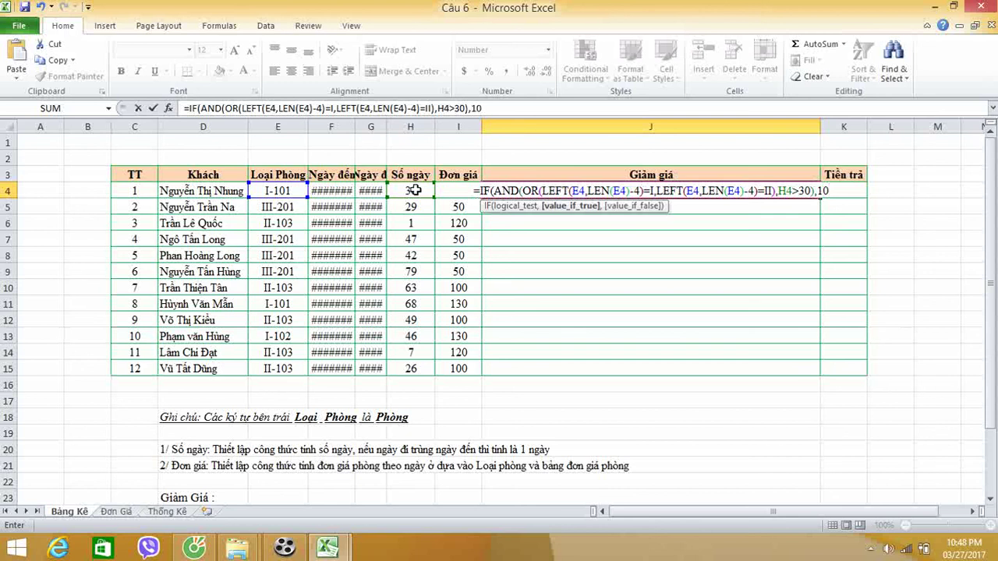
pyautogui.write('%')
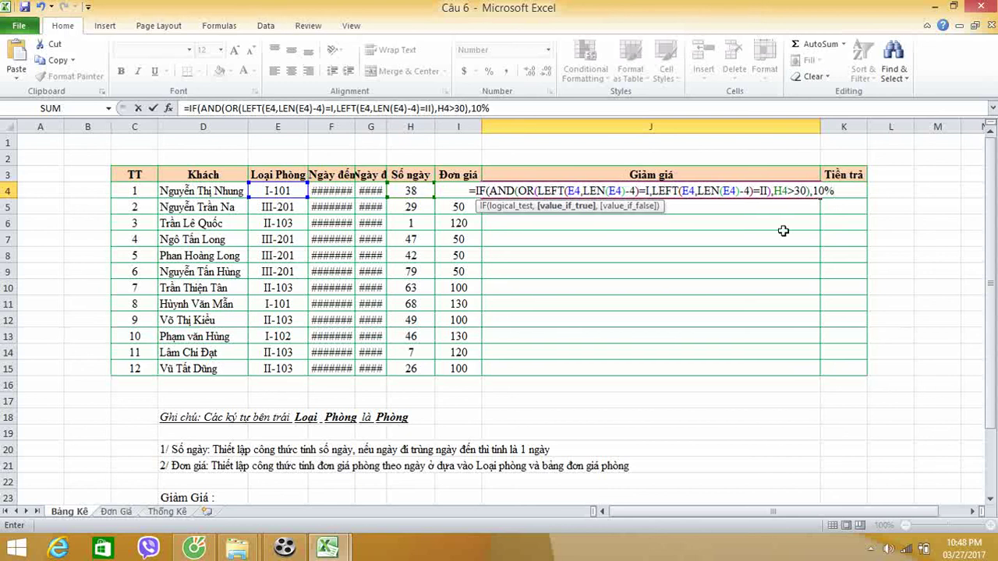
pyautogui.moveTo(992, 265); pyautogui.dragTo(992, 302)
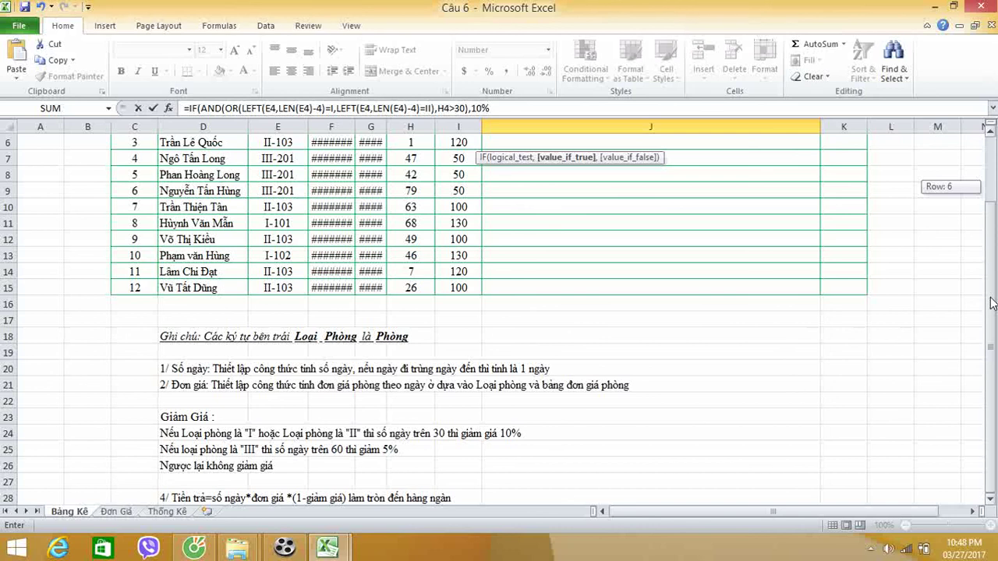
# - Complete J4 with a nested IF(AND(LEFT(E4,LEN(E4)-4)=III,H4>60),5%,0) and commit it
pyautogui.moveTo(991, 303); pyautogui.dragTo(989, 183)
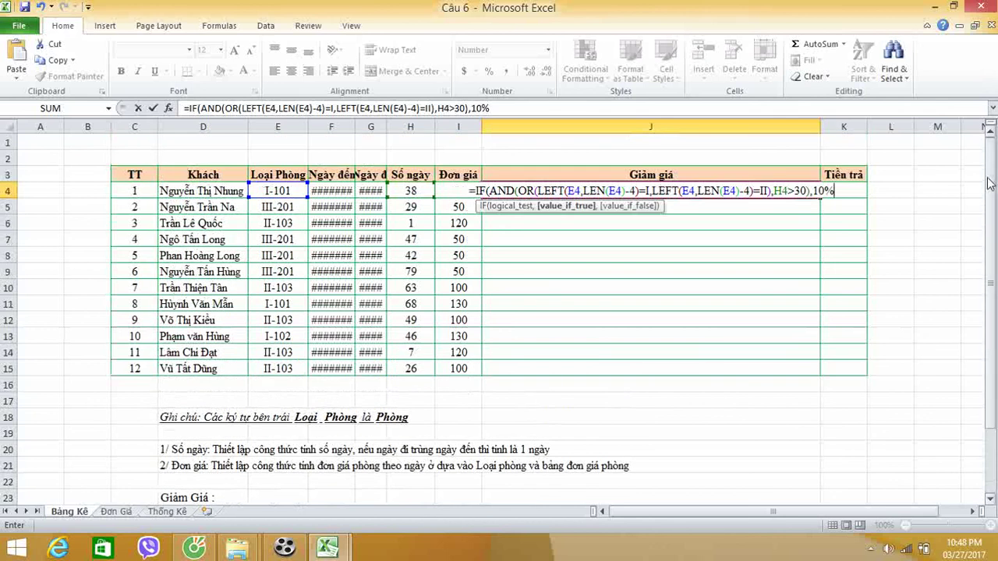
pyautogui.write(',i')
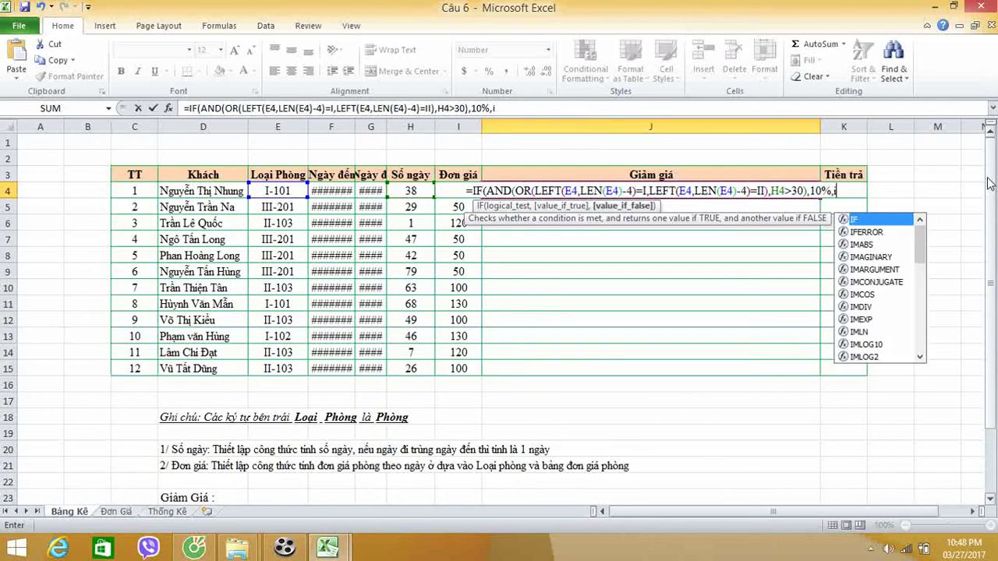
pyautogui.doubleClick(857, 221)
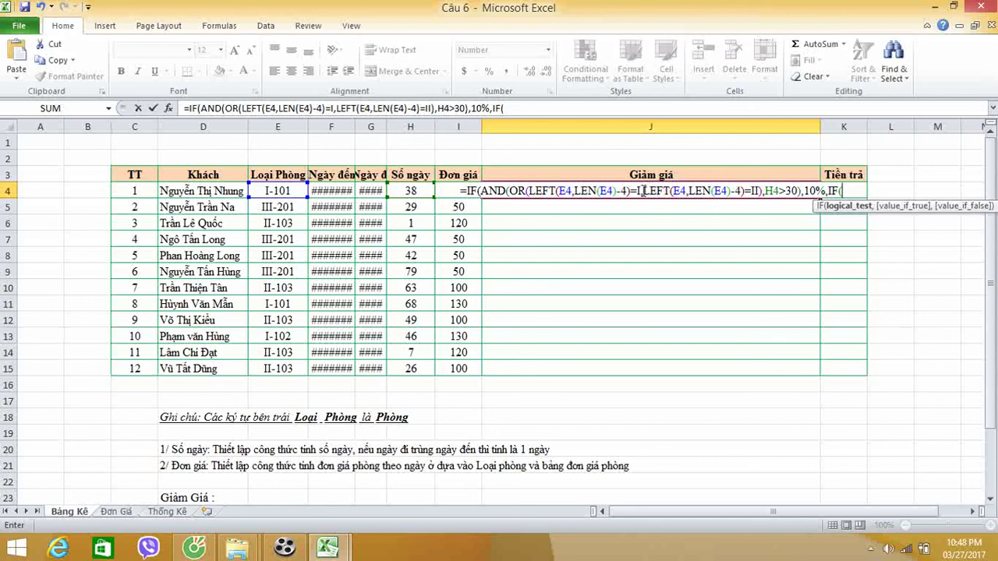
pyautogui.moveTo(641, 191); pyautogui.dragTo(757, 191)
pyautogui.hotkey('ctrl', 'c')
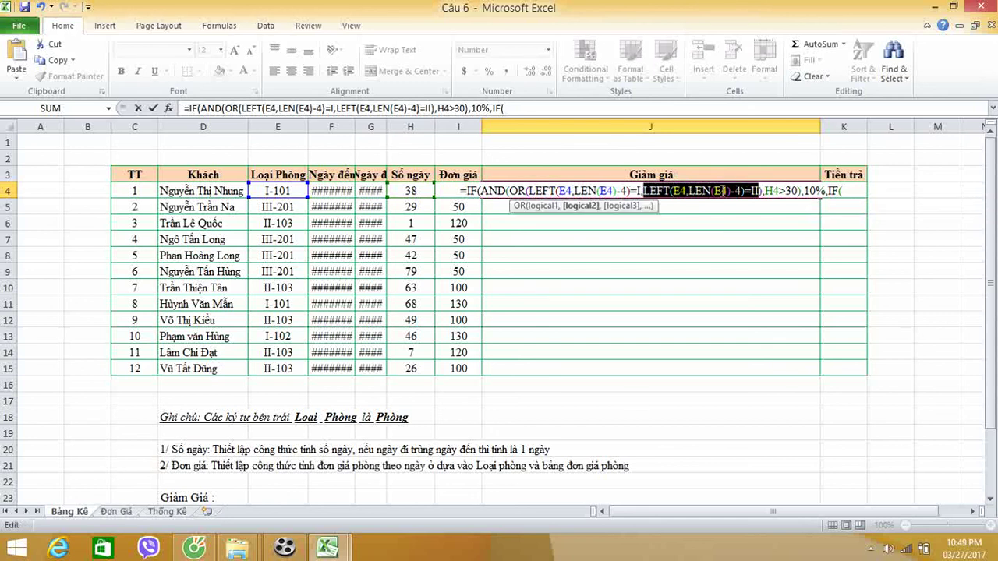
pyautogui.click(848, 191)
pyautogui.hotkey('ctrl', 'v')
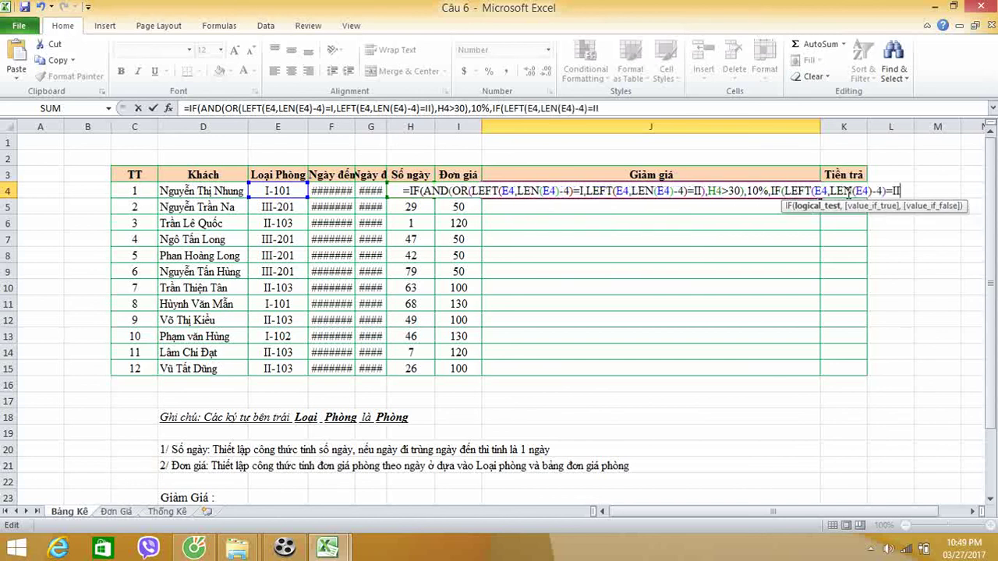
pyautogui.write('I')
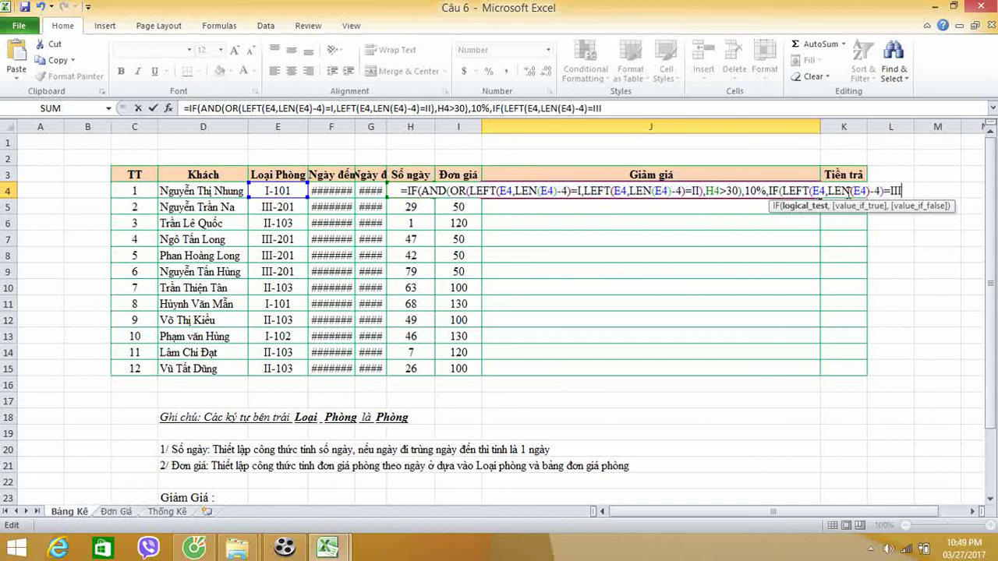
pyautogui.click(782, 191)
pyautogui.write('and')
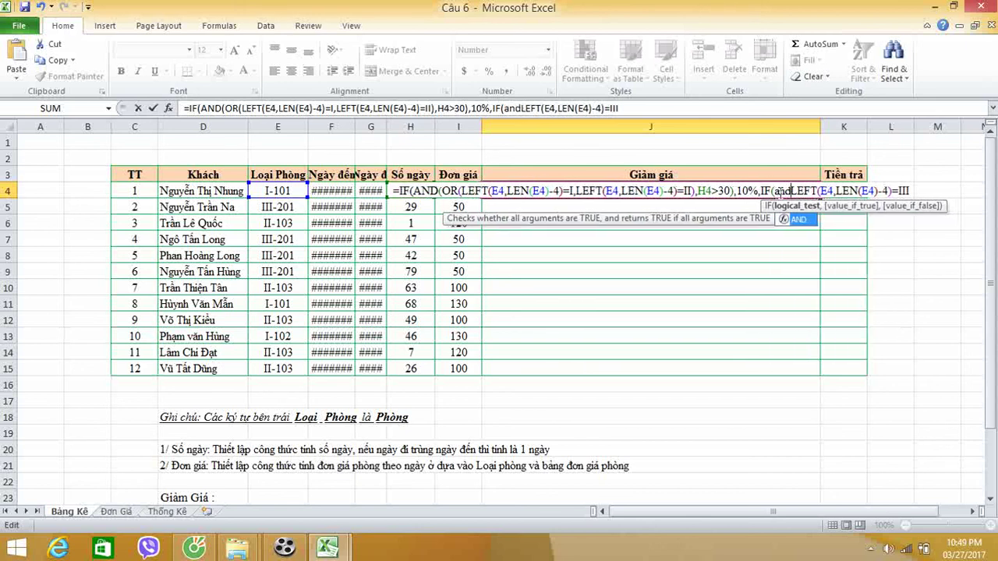
pyautogui.doubleClick(805, 220)
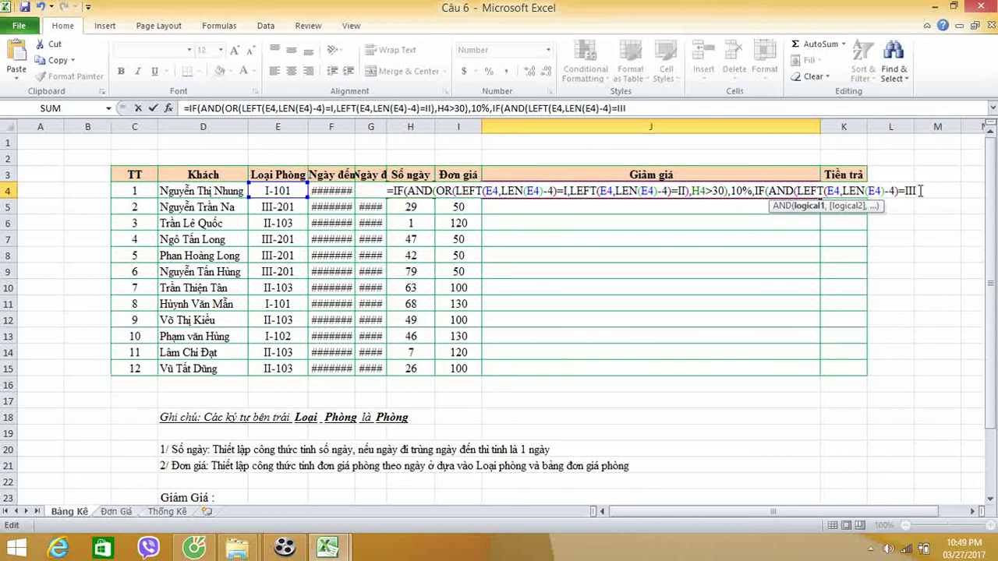
pyautogui.write(',')
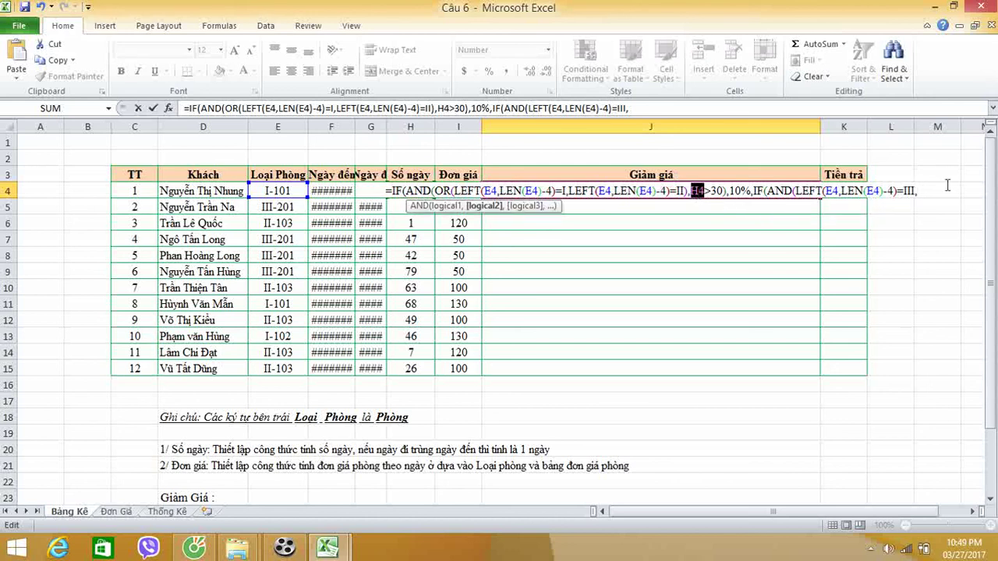
pyautogui.click(923, 195)
pyautogui.write('H4')
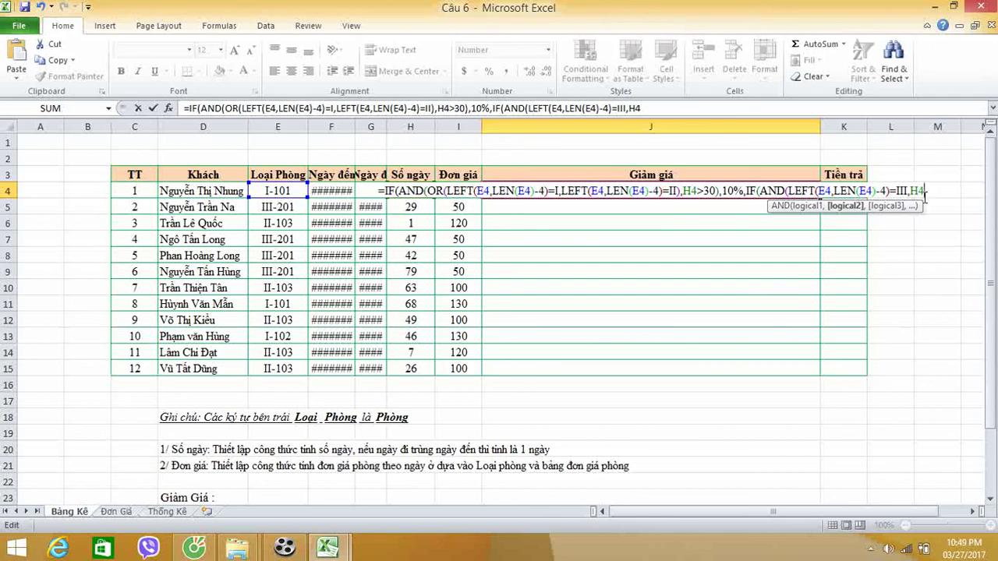
pyautogui.write('>60')
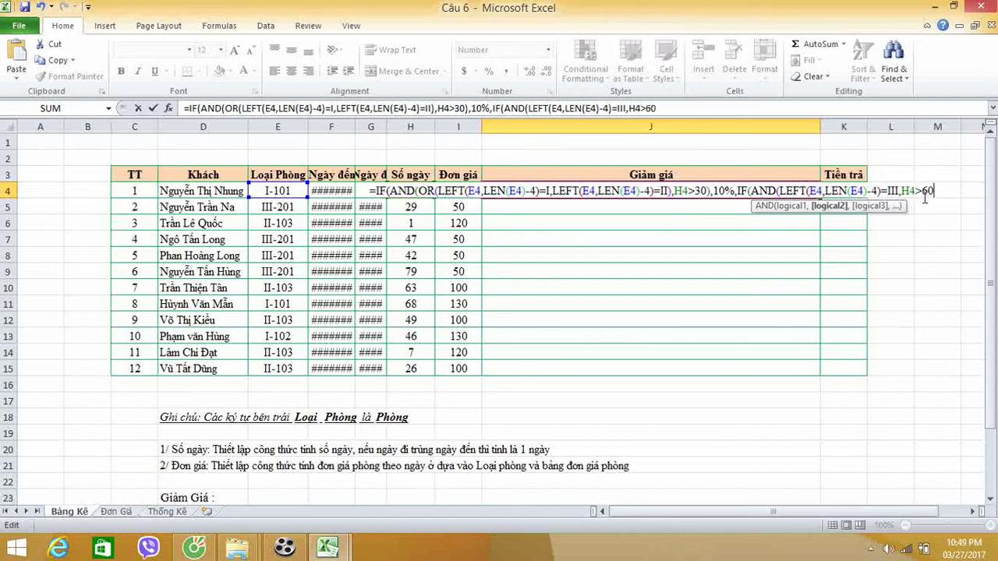
pyautogui.write(')')
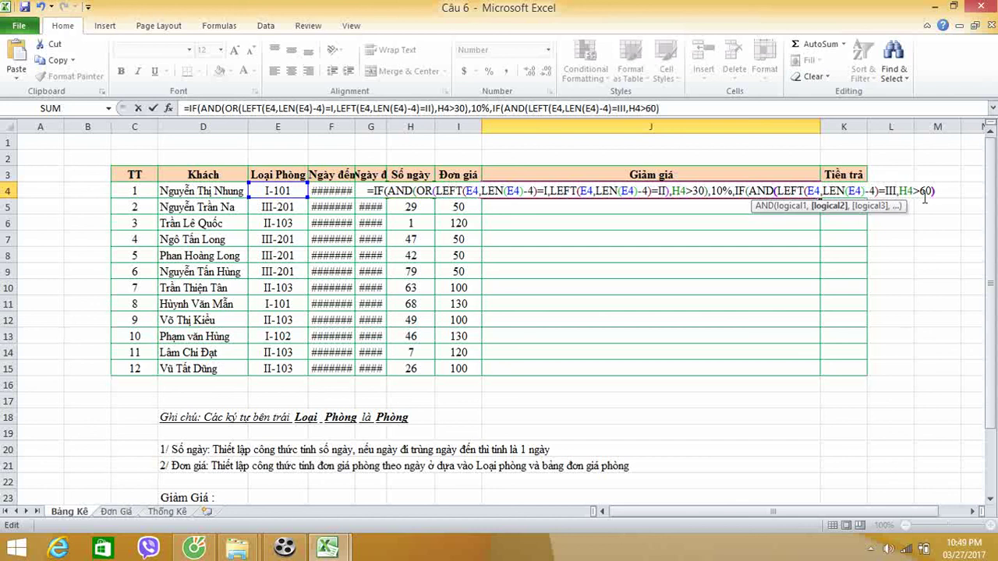
pyautogui.write(',')
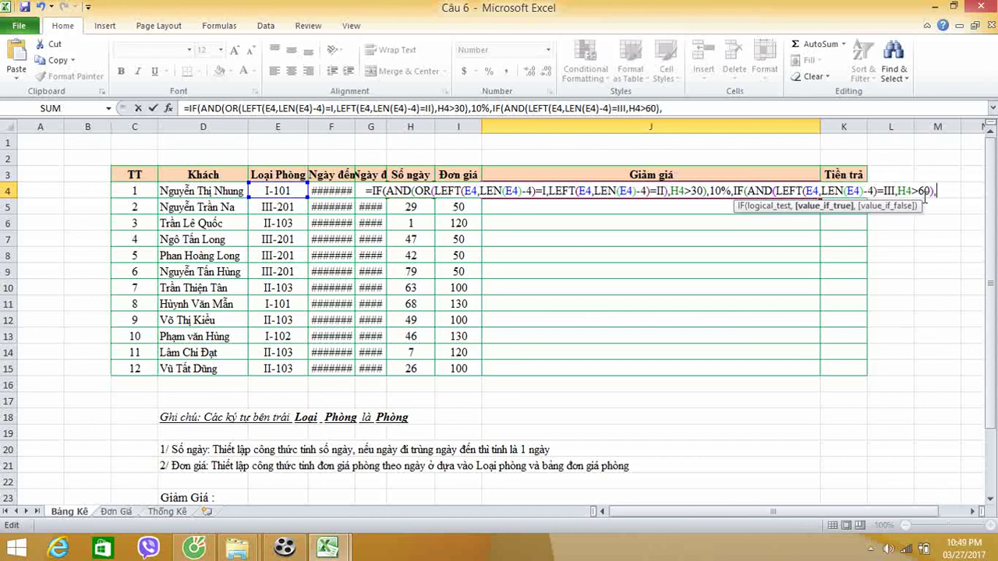
pyautogui.write('5')
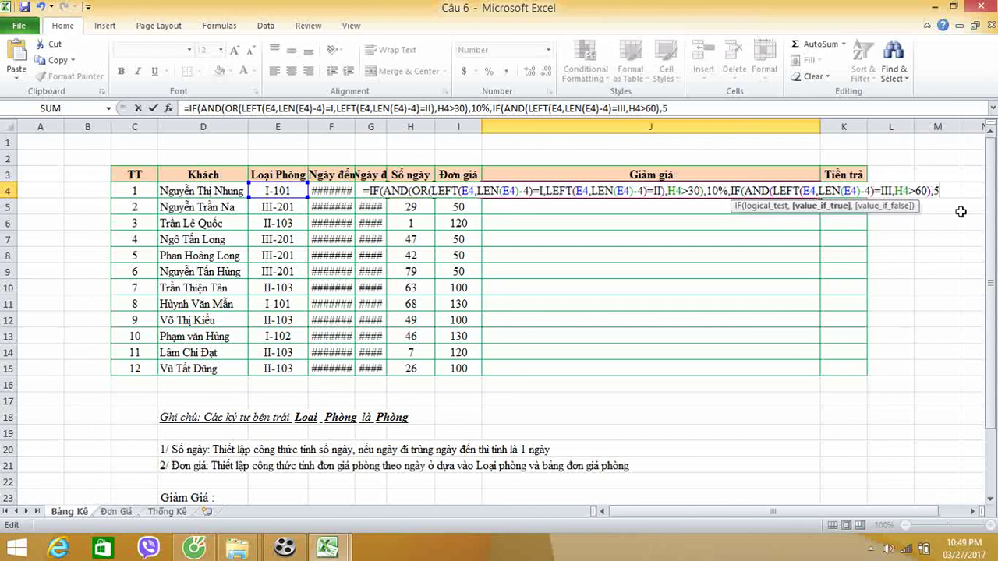
pyautogui.write('%,')
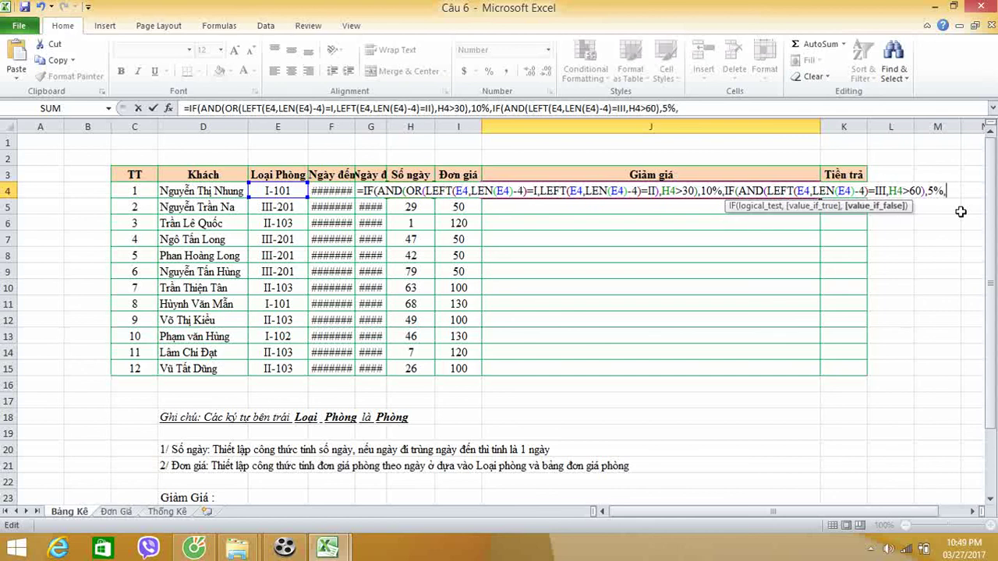
pyautogui.write('0))')
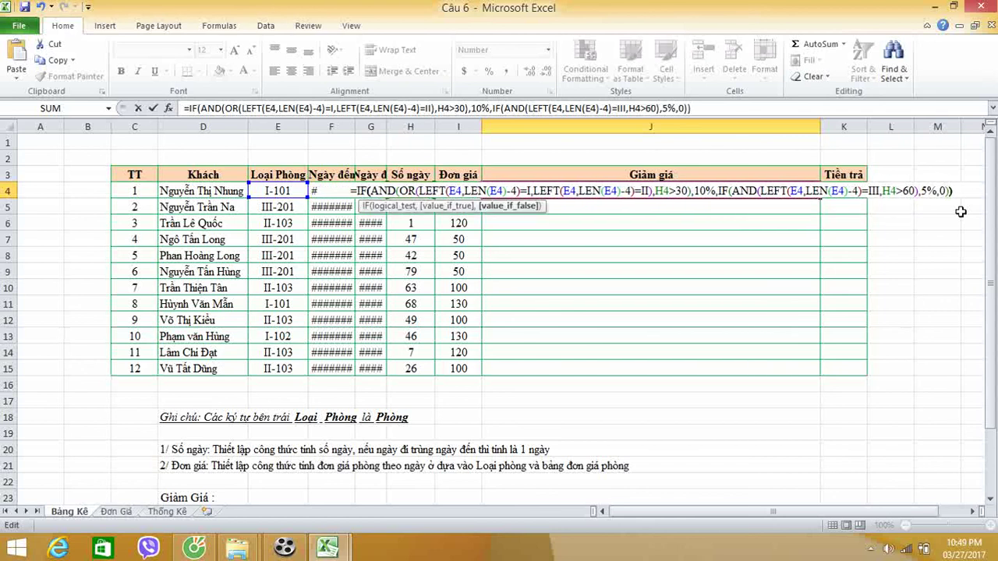
pyautogui.press('Return')
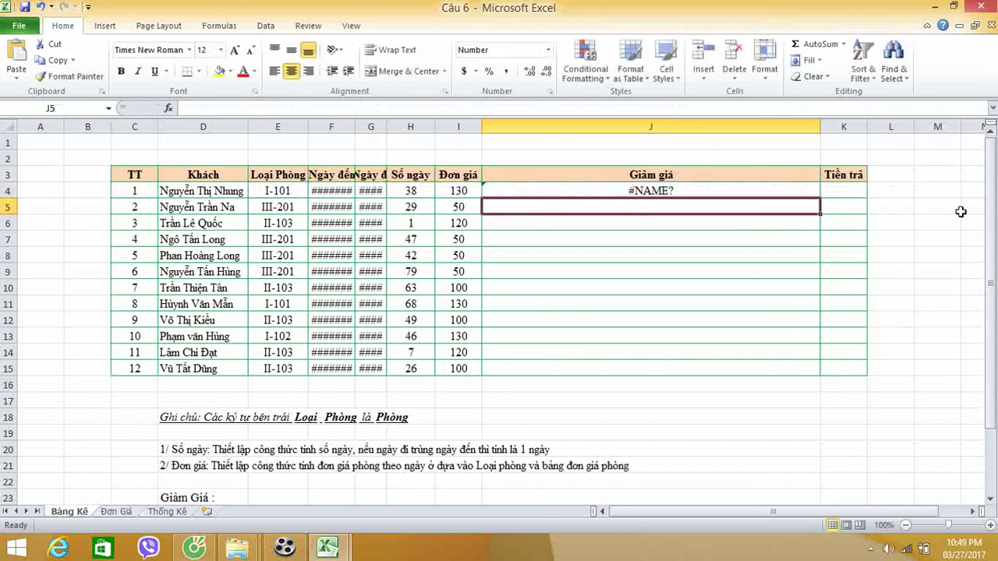
# - Fill the discount formula down to J15 and reopen J4 to investigate the #NAME? errors
pyautogui.click(793, 192)
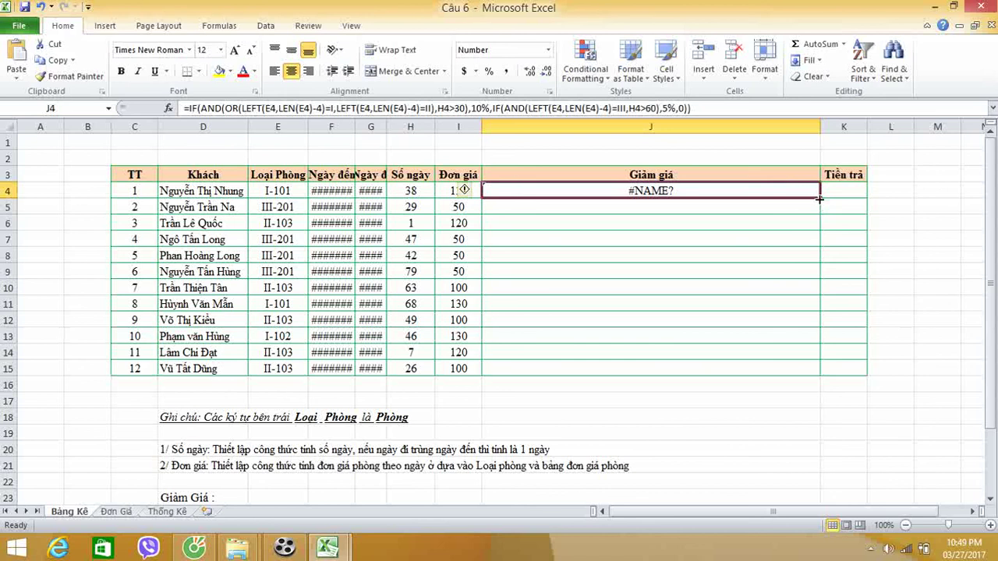
pyautogui.moveTo(818, 197); pyautogui.dragTo(810, 380)
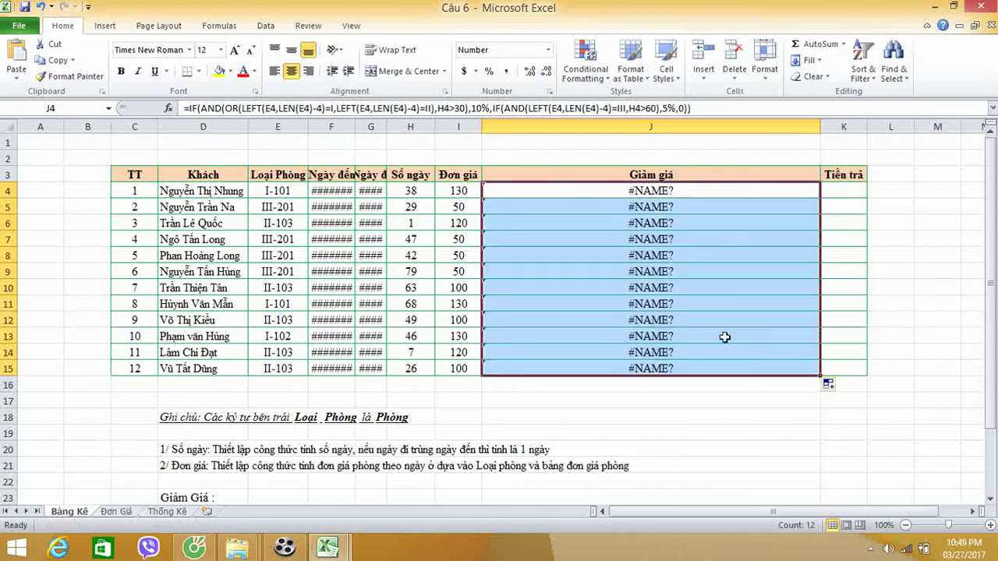
pyautogui.click(717, 402)
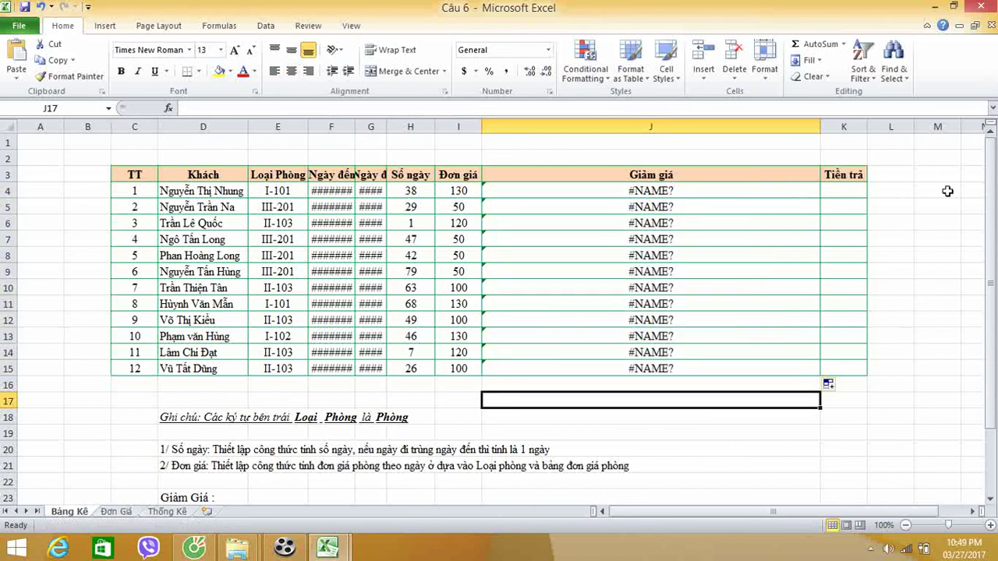
pyautogui.moveTo(989, 167); pyautogui.dragTo(992, 300)
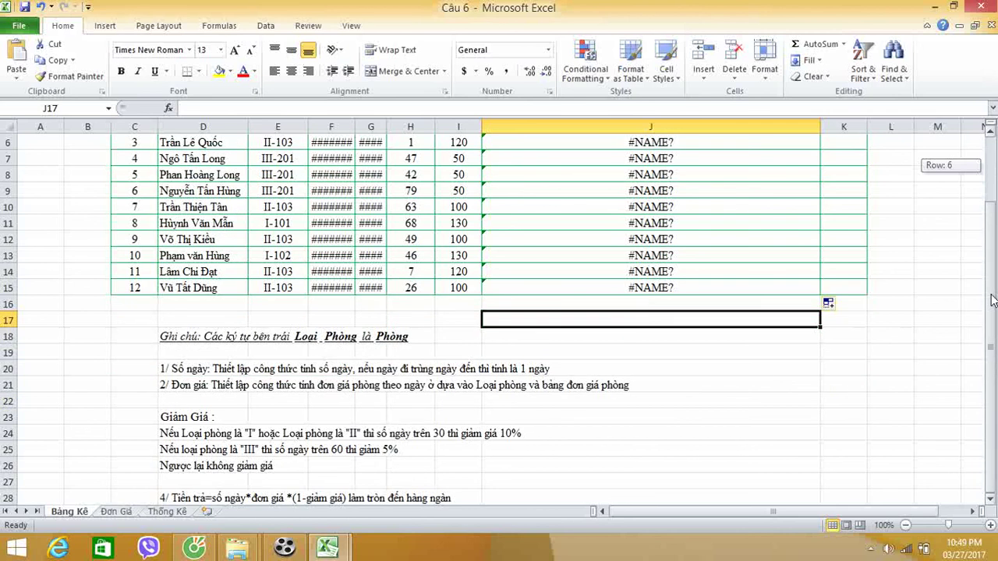
pyautogui.moveTo(992, 300); pyautogui.dragTo(756, 172)
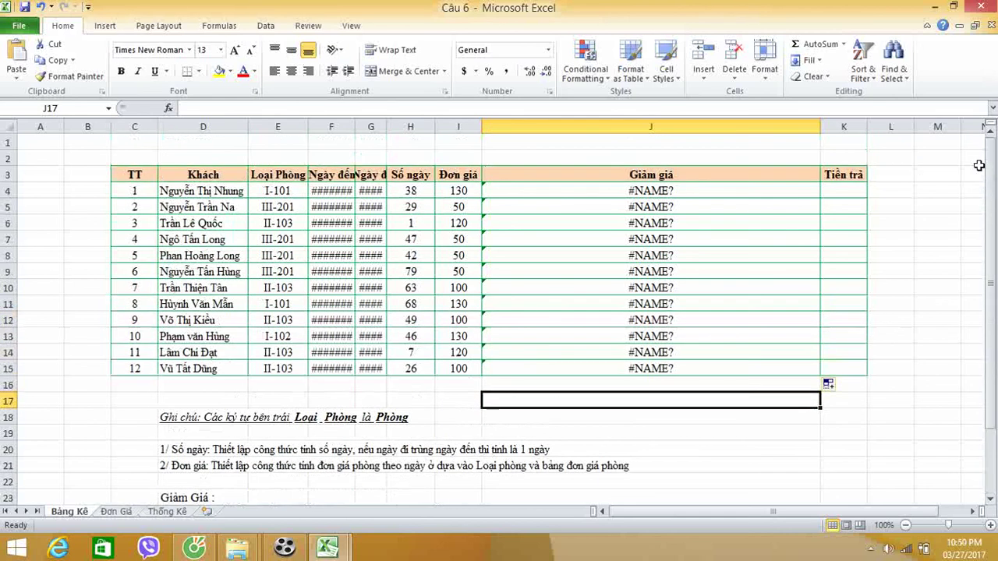
pyautogui.doubleClick(688, 191)
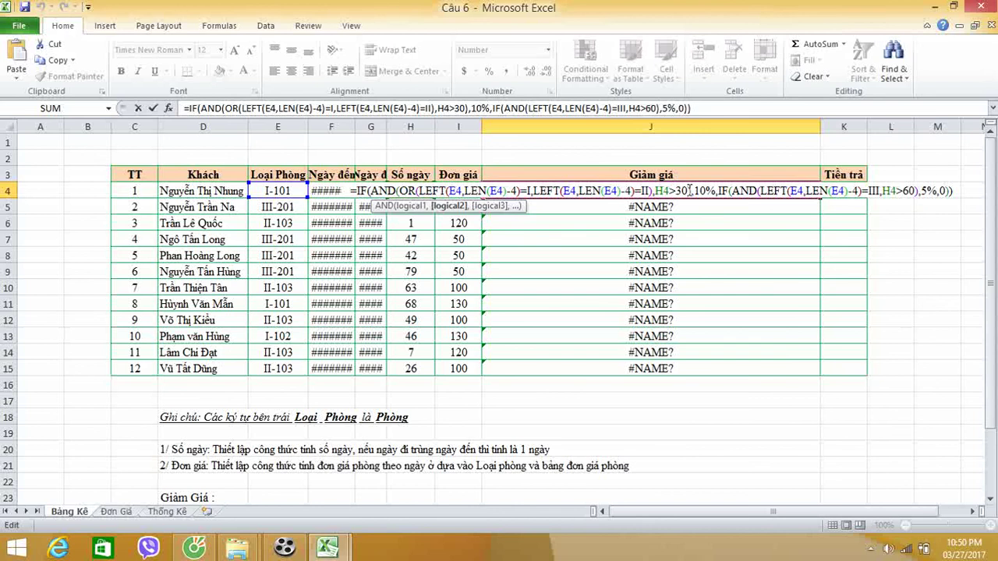
# - Put the room codes I and II in double quotes in J4's formula
pyautogui.doubleClick(361, 190)
pyautogui.click(389, 207)
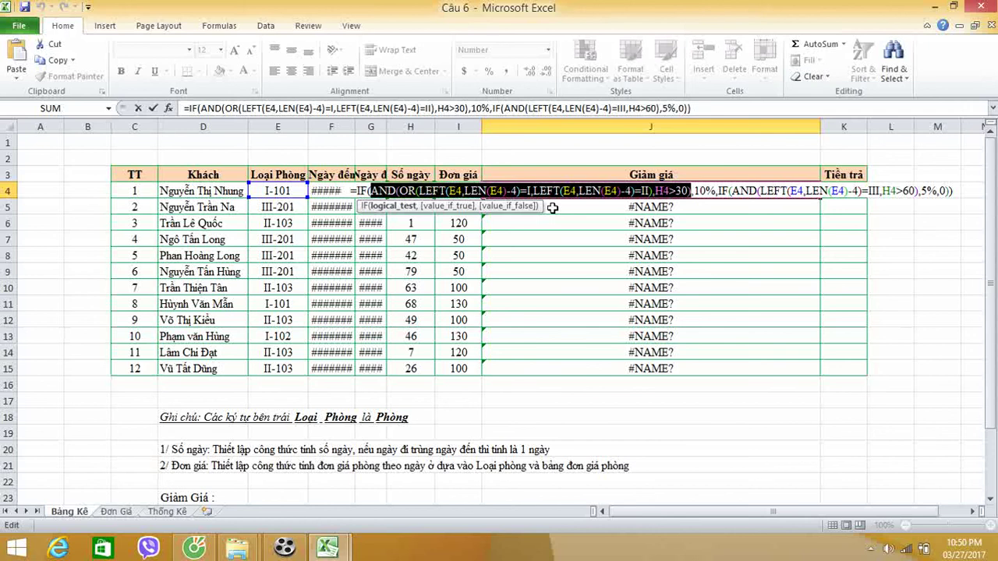
pyautogui.click(552, 190)
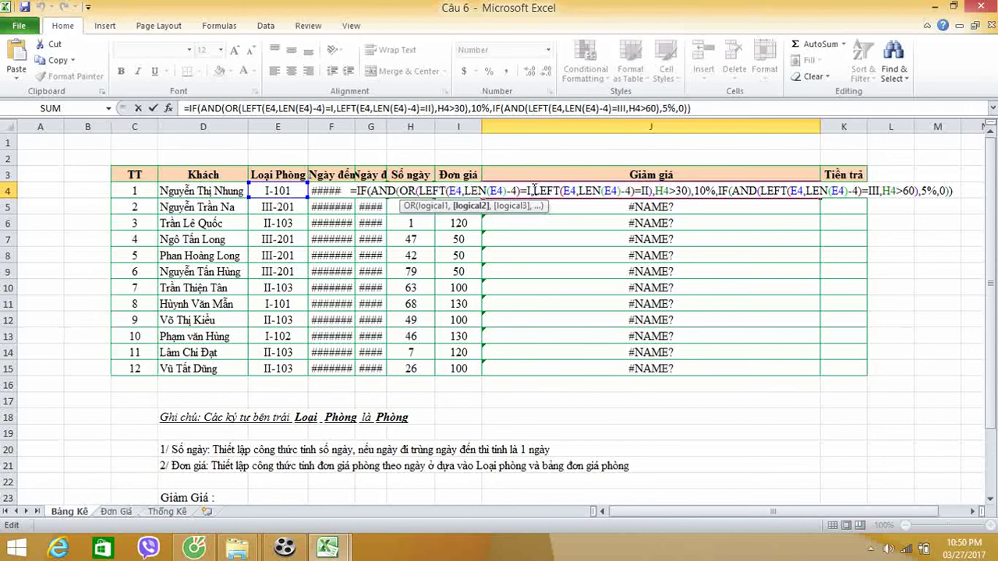
pyautogui.click(528, 190)
pyautogui.write('"I')
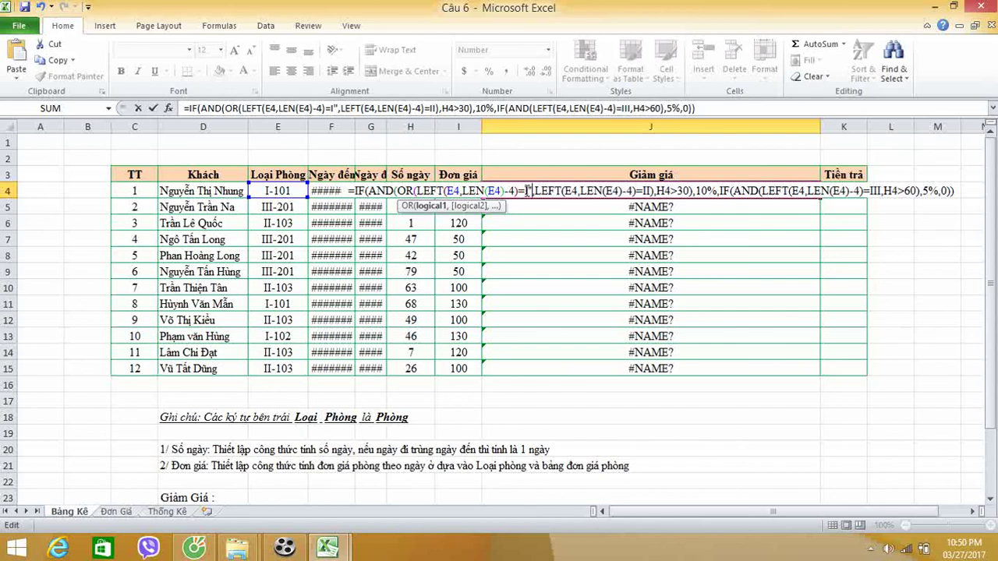
pyautogui.write('"')
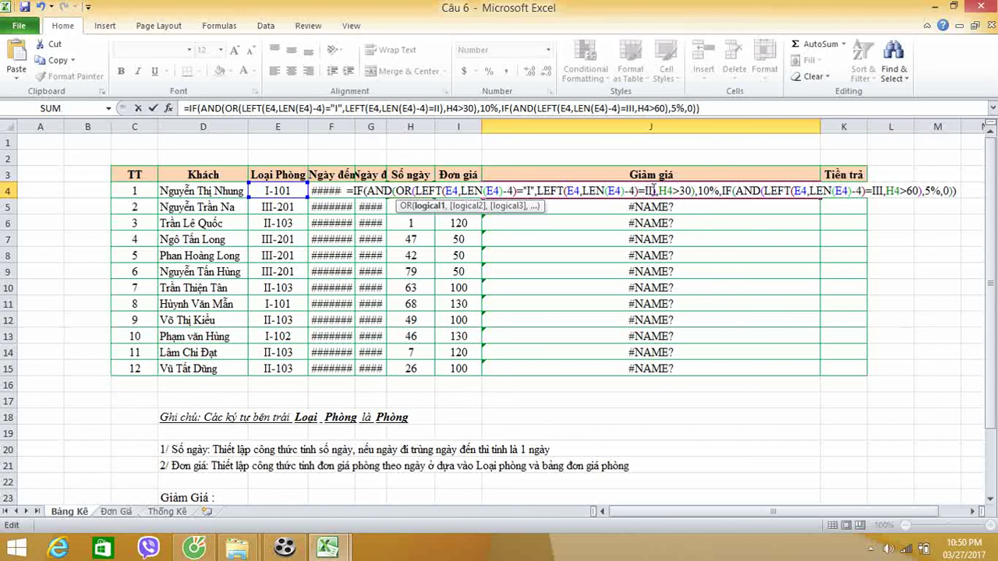
pyautogui.click(650, 190)
pyautogui.write('"I')
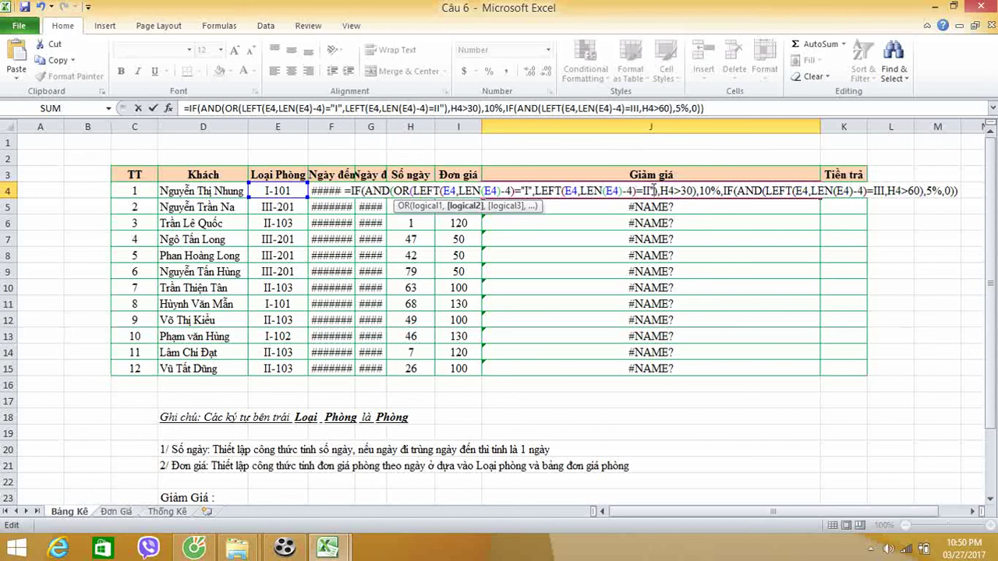
pyautogui.write('"')
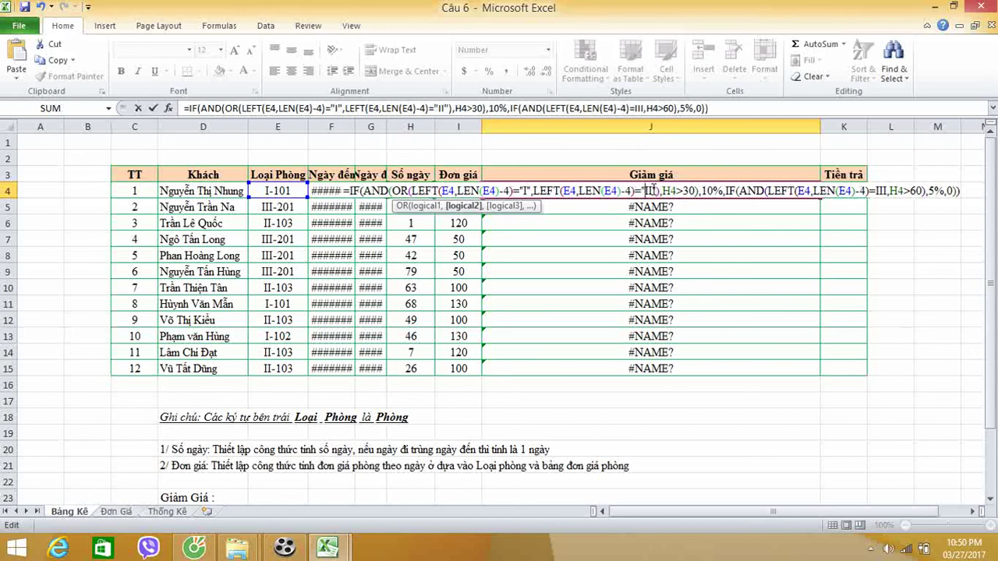
# - Quote room code III, commit, and fill the corrected formula down through J15
pyautogui.click(887, 193)
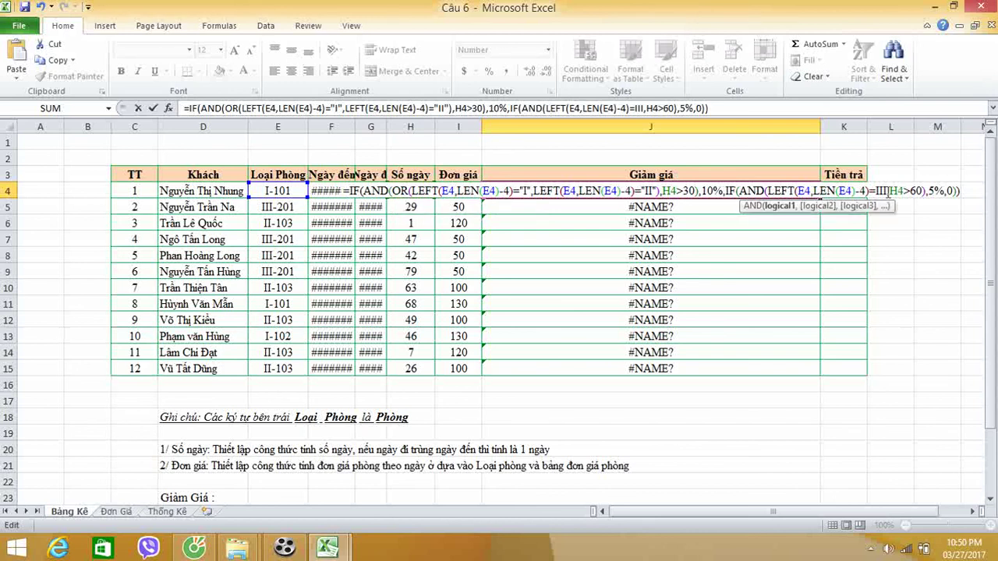
pyautogui.write('"')
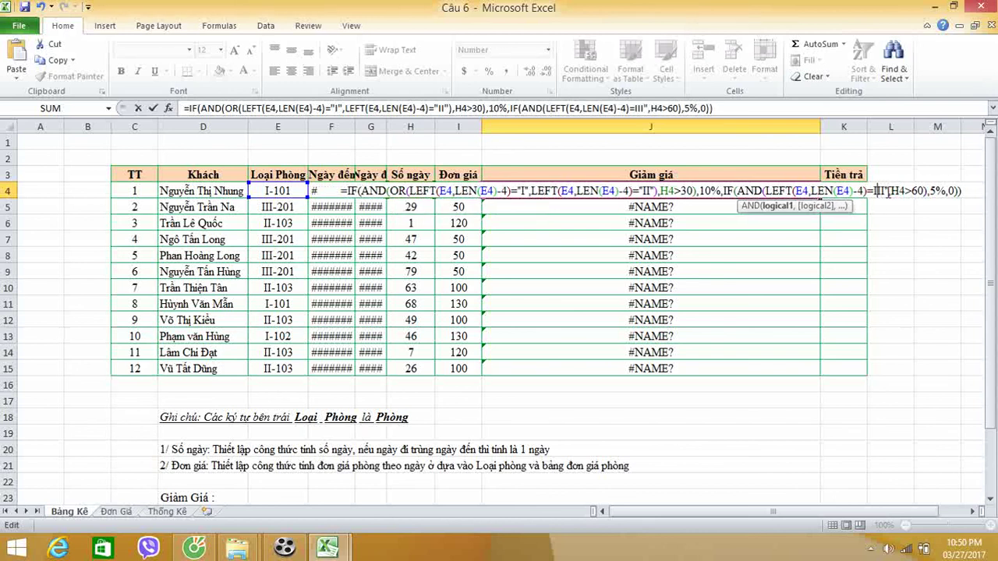
pyautogui.click(874, 191)
pyautogui.write('"')
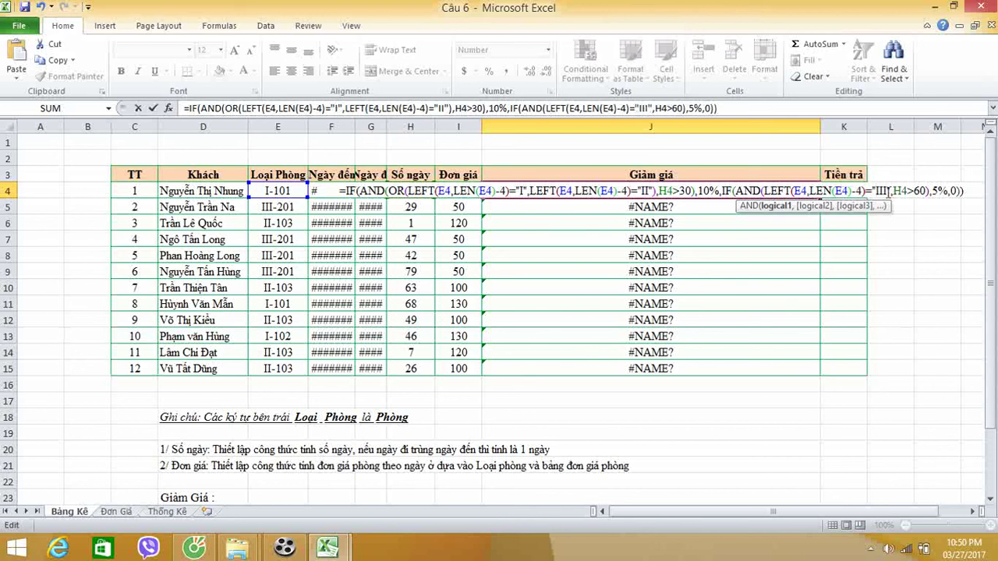
pyautogui.press('Return')
pyautogui.click(811, 190)
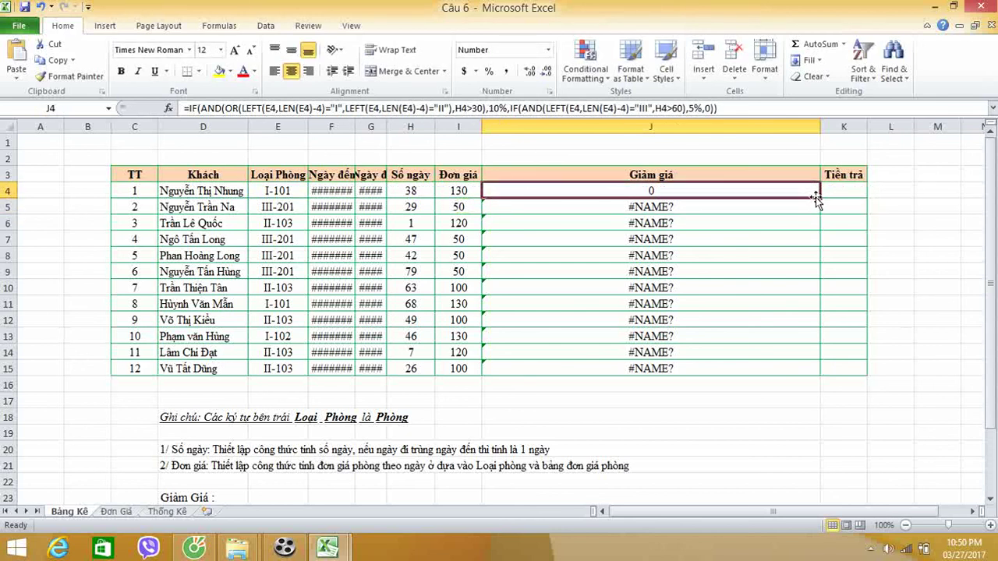
pyautogui.moveTo(816, 197); pyautogui.dragTo(818, 378)
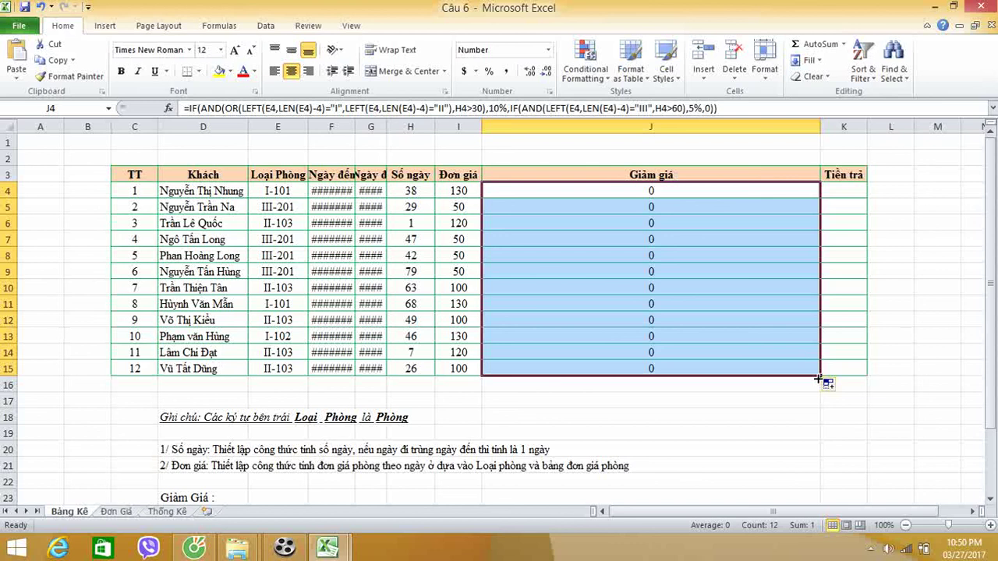
pyautogui.doubleClick(707, 192)
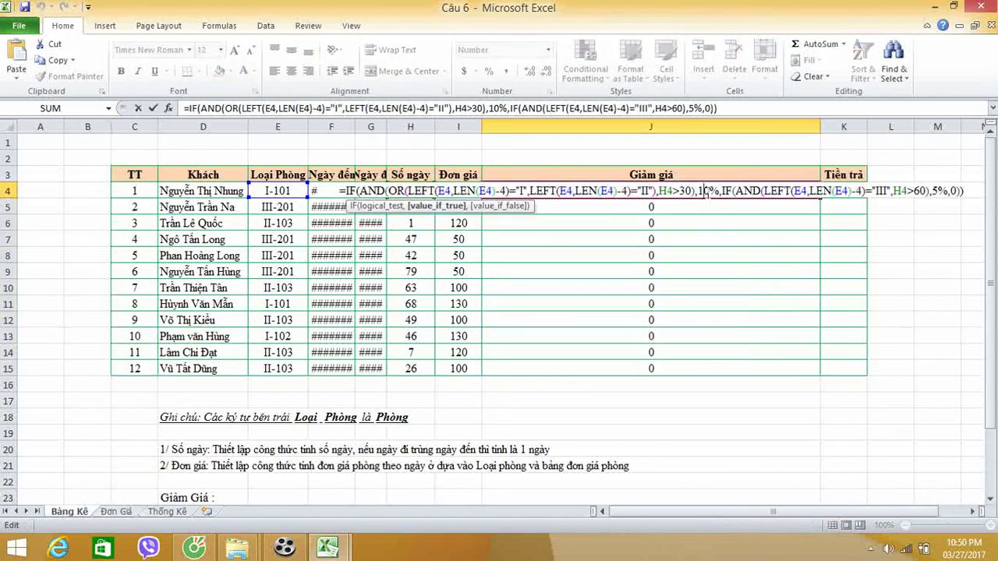
pyautogui.press('Return')
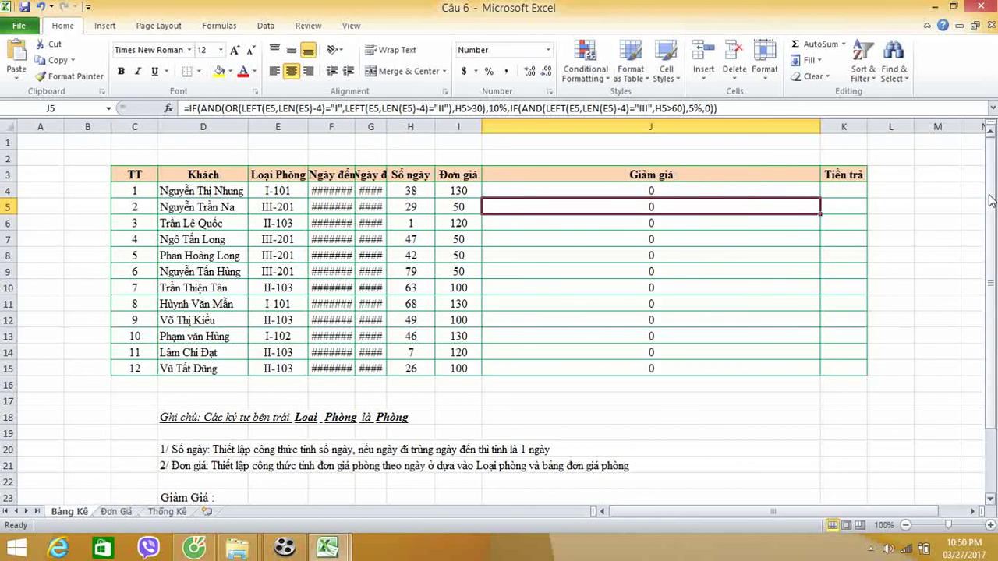
pyautogui.moveTo(991, 196); pyautogui.dragTo(993, 304)
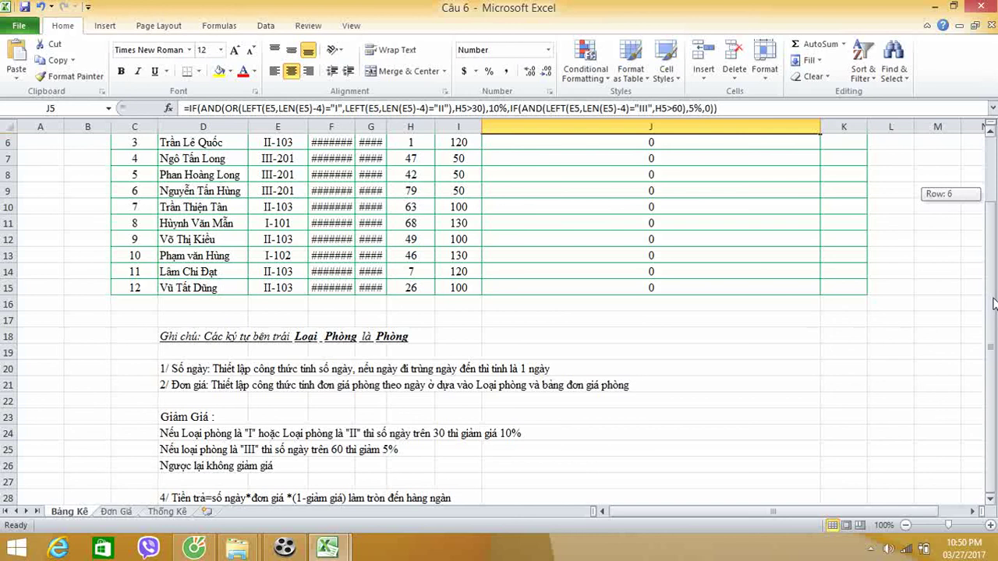
pyautogui.moveTo(993, 304); pyautogui.dragTo(984, 179)
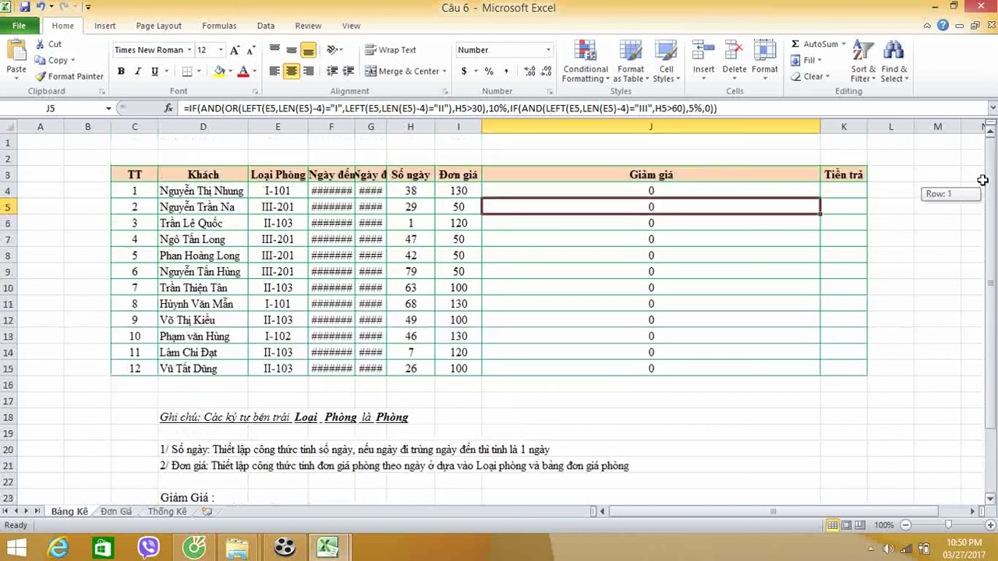
pyautogui.click(850, 191)
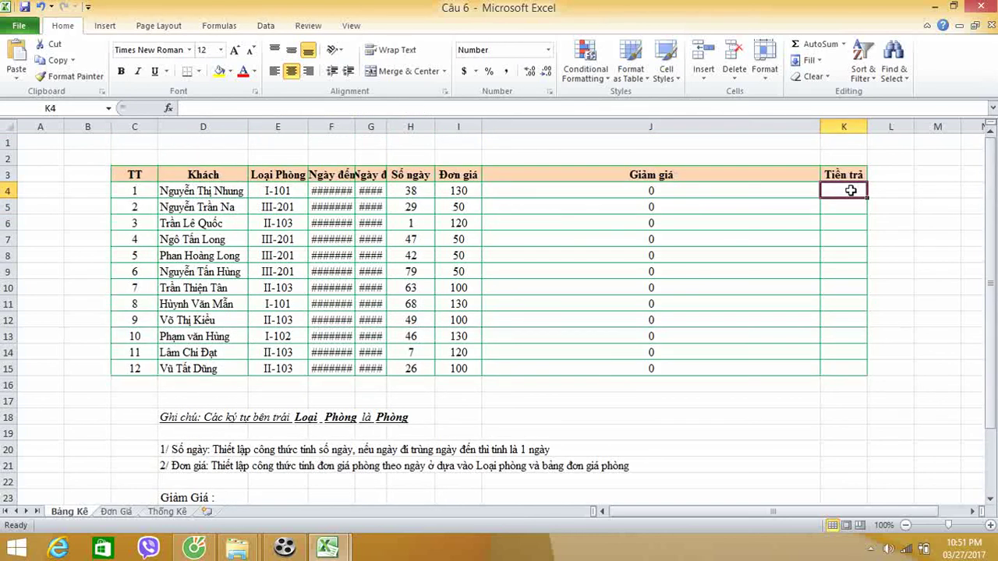
# - Enter =H4*I4*(1-J4) in K4 for the first guest's Tiền trả
pyautogui.write('=')
pyautogui.click(411, 190)
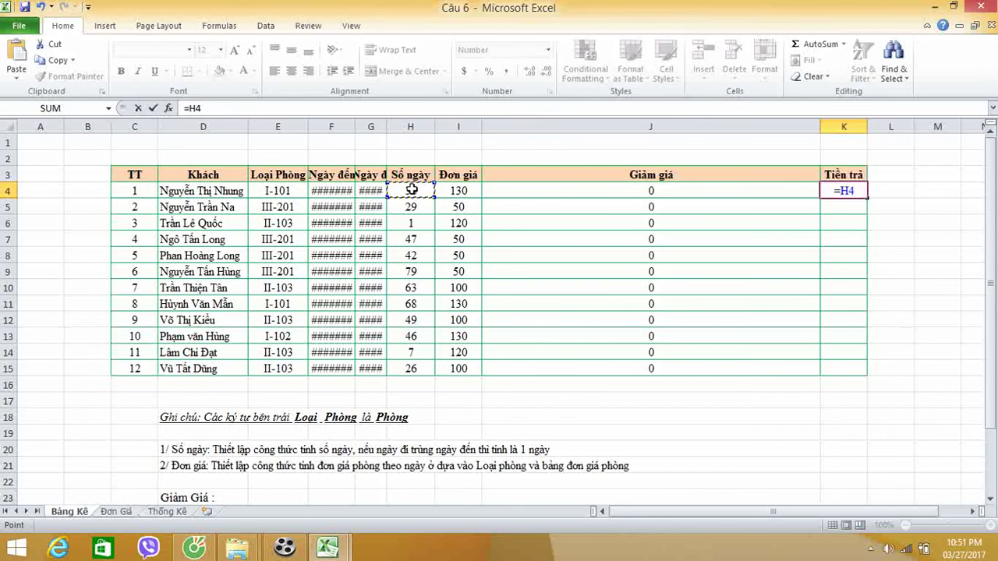
pyautogui.write('*')
pyautogui.click(460, 190)
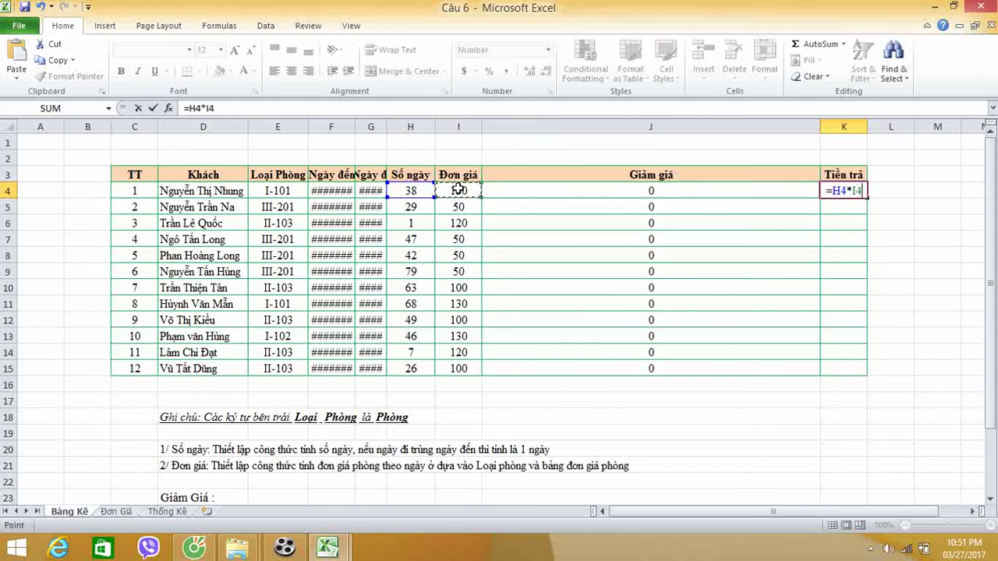
pyautogui.write('*')
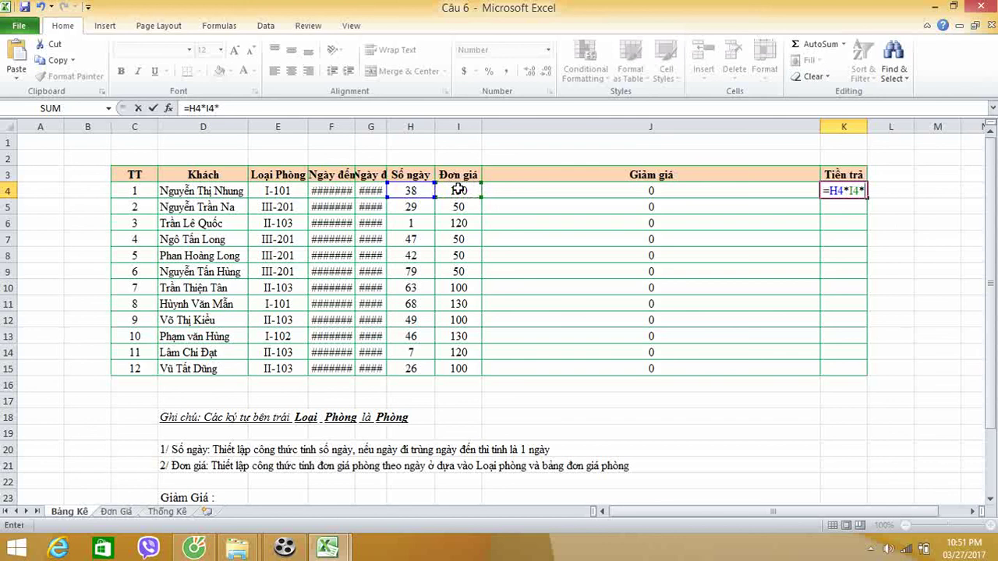
pyautogui.write('1')
pyautogui.press('BackSpace')
pyautogui.write('(')
pyautogui.write('1-')
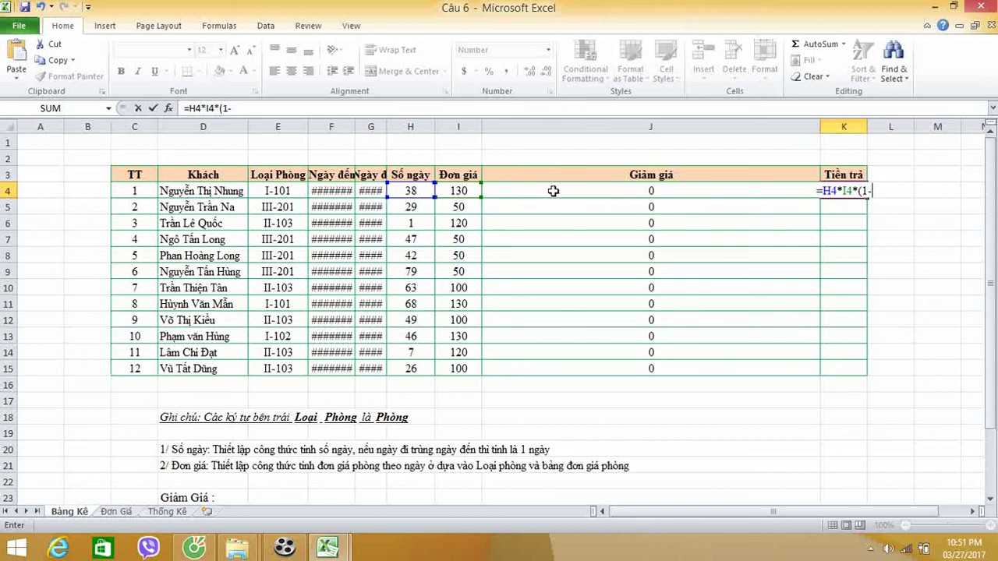
pyautogui.click(553, 191)
pyautogui.write(')')
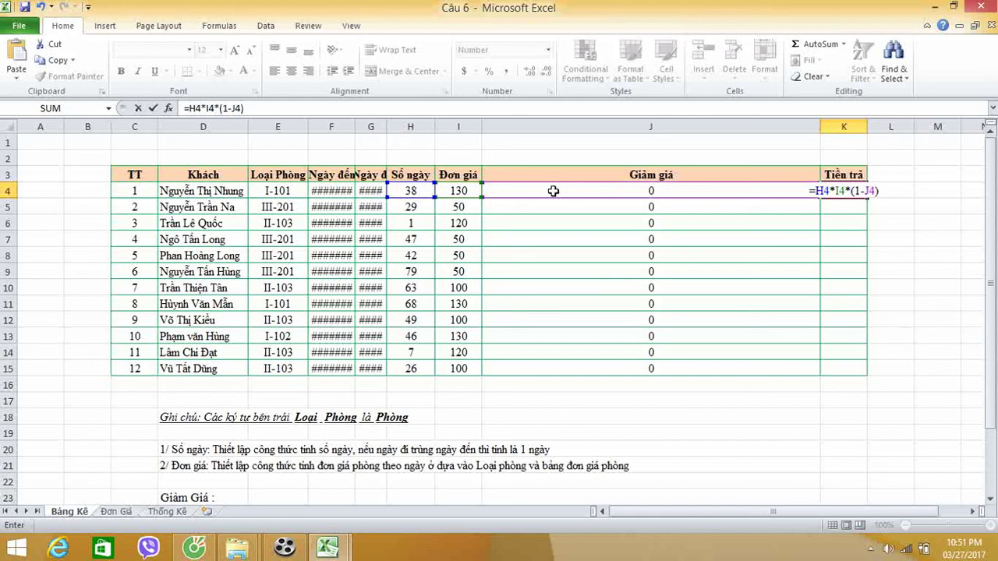
pyautogui.press('Return')
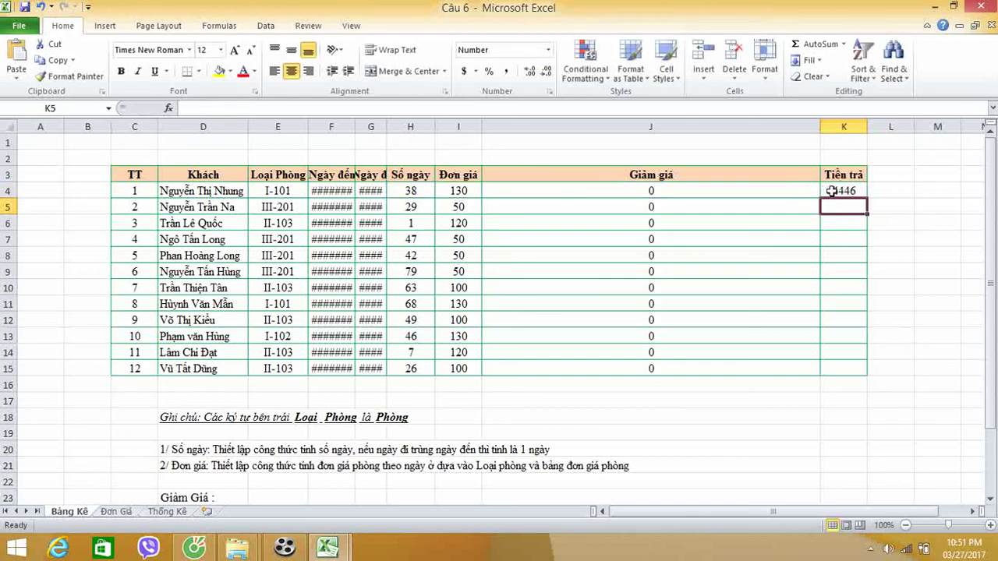
# - Copy the Tiền trả formula down through K15
pyautogui.click(850, 192)
pyautogui.moveTo(866, 199)
pyautogui.mouseDown()
pyautogui.moveTo(869, 388)
pyautogui.moveTo(868, 377)
pyautogui.mouseUp()
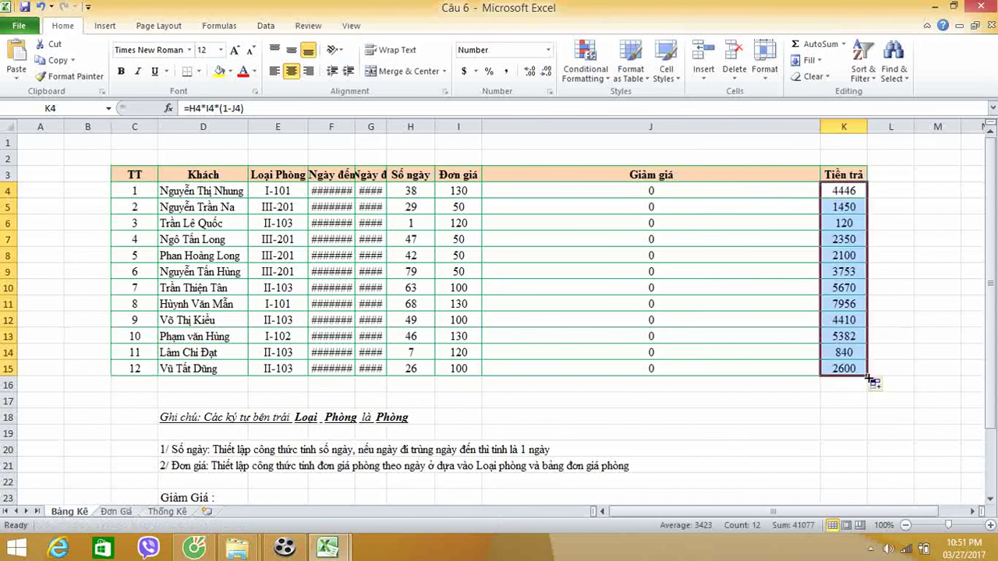
pyautogui.click(699, 443)
pyautogui.doubleClick(644, 195)
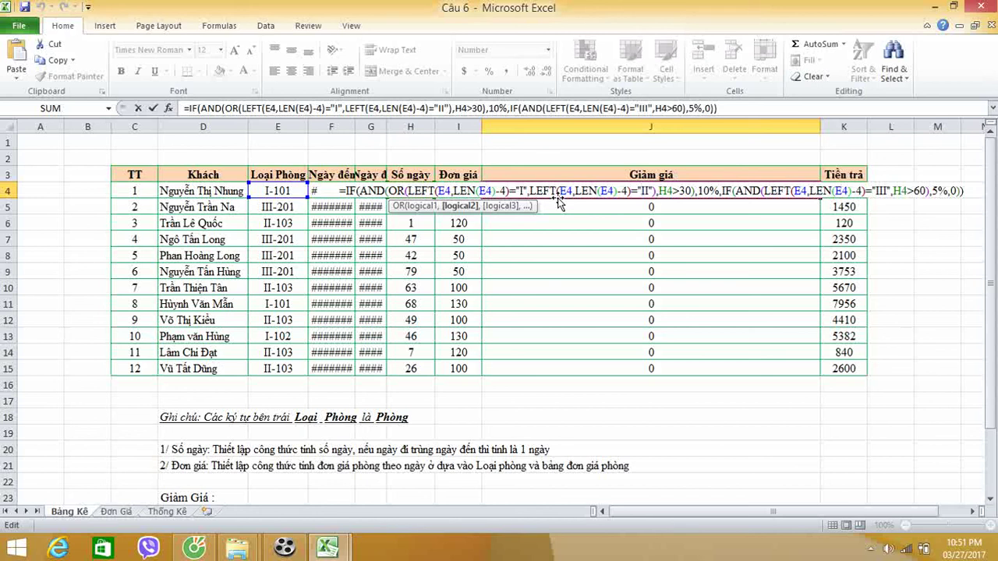
pyautogui.press('Return')
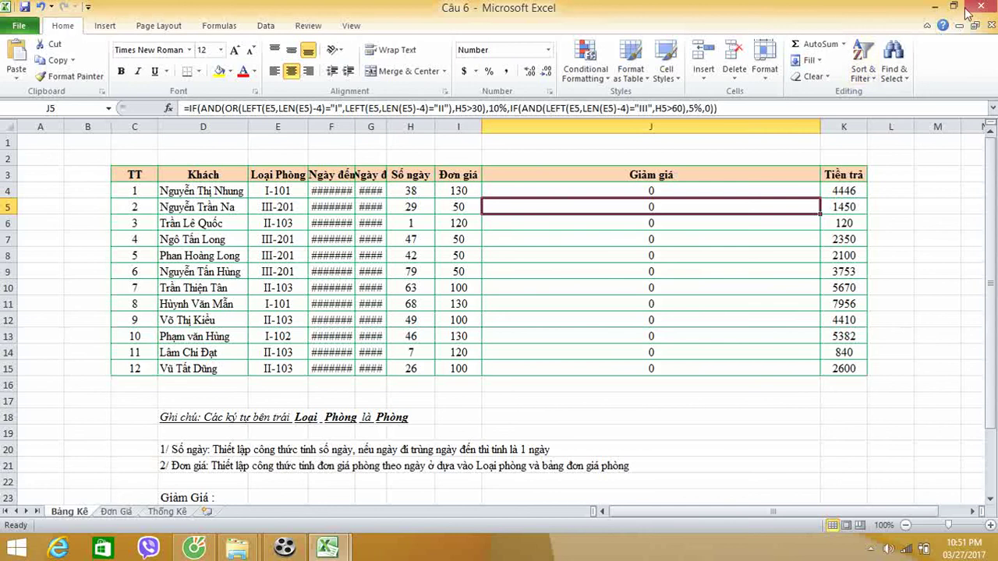
# - Save and close Câu 6.xlsx, close File Explorer, and bring up the screen recorder
pyautogui.click(967, 6)
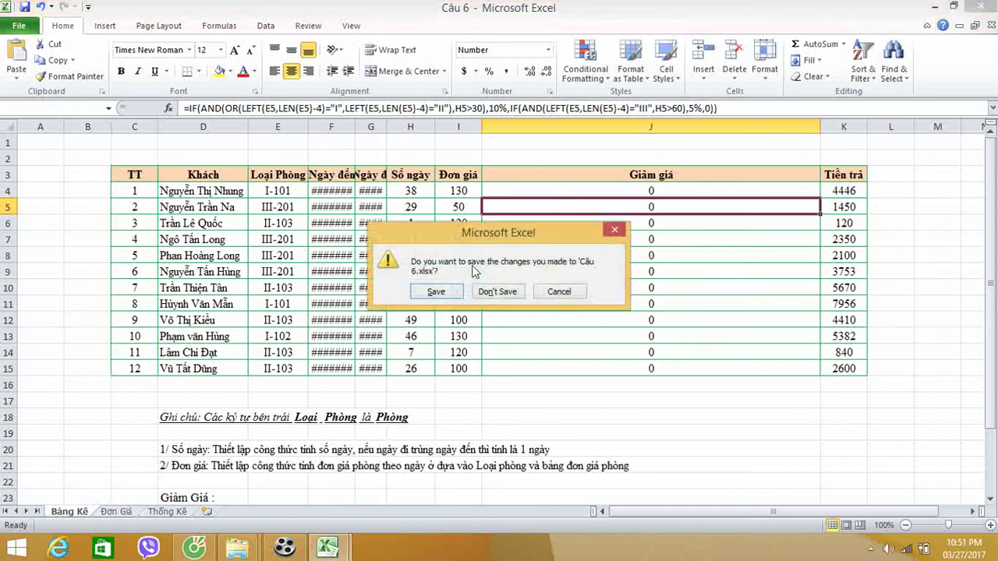
pyautogui.click(443, 297)
pyautogui.click(247, 191)
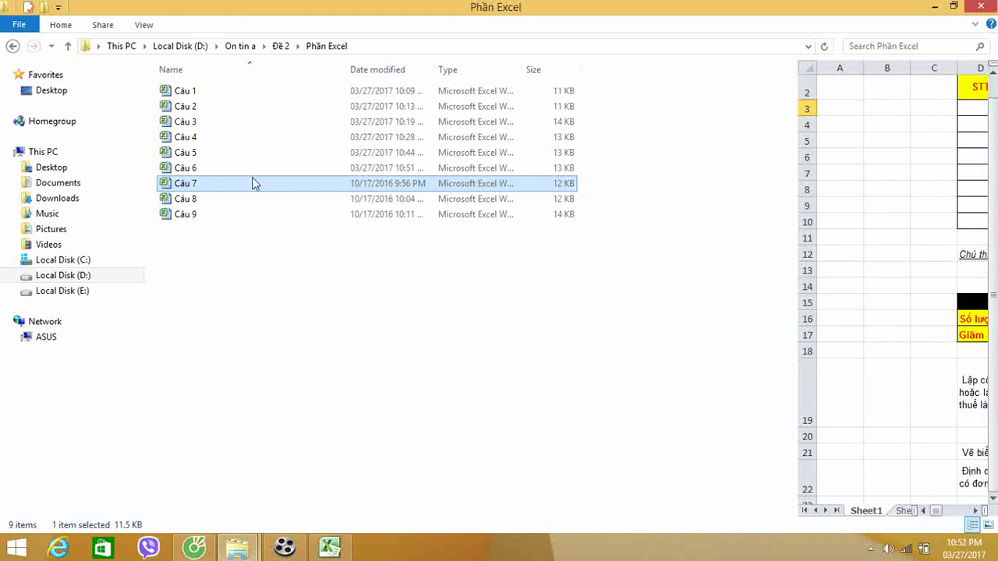
pyautogui.click(979, 8)
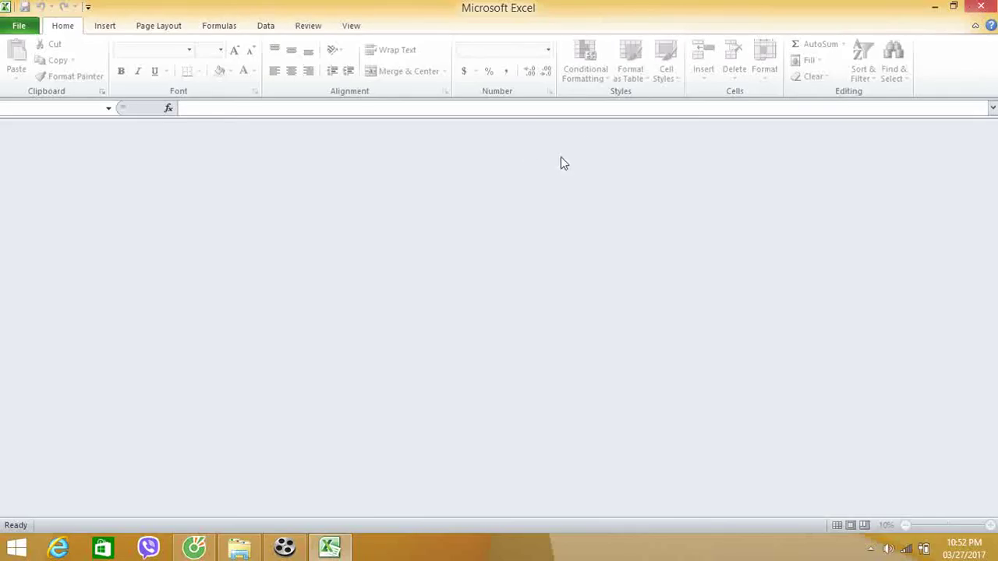
pyautogui.click(284, 547)
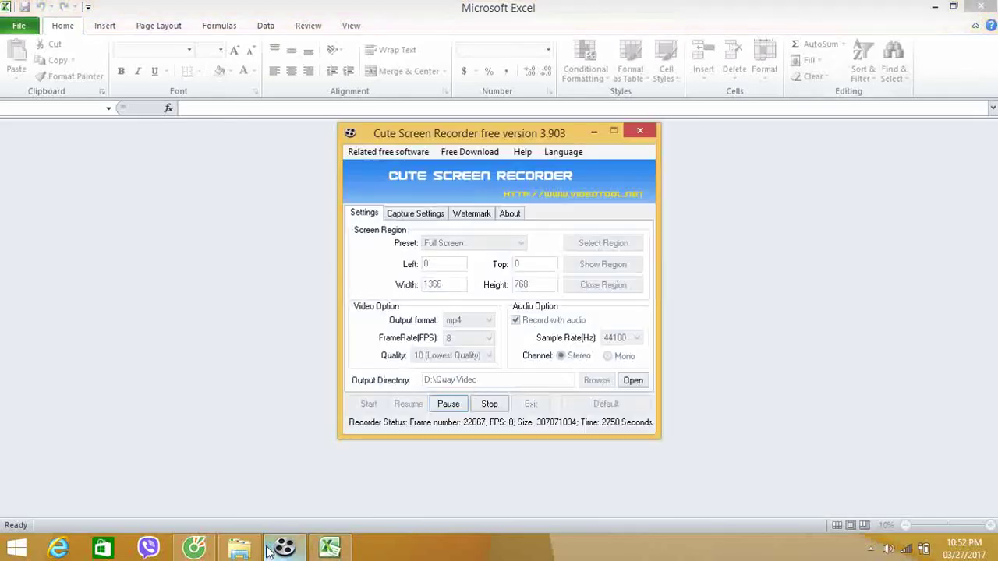